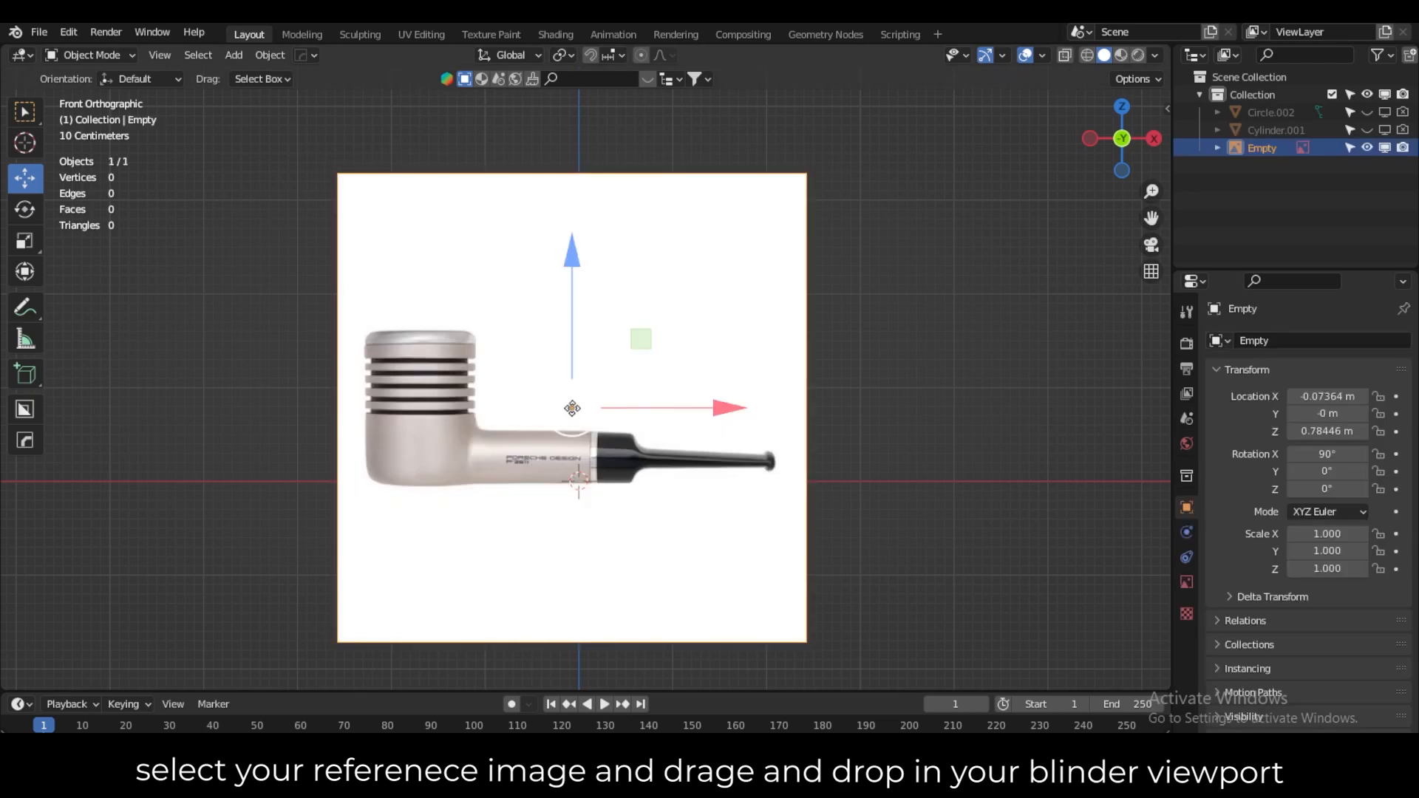
Move the pipe reference image up along the Z axis to a Z location of about 1.32 m.
{"action": "left_click_drag", "start_coordinate": [571, 250], "coordinate": [580, 194]}
{"action": "scroll", "coordinate": [578, 153], "scroll_direction": "up", "scroll_amount": 2}
{"action": "scroll", "coordinate": [578, 153], "scroll_direction": "down", "scroll_amount": 3}
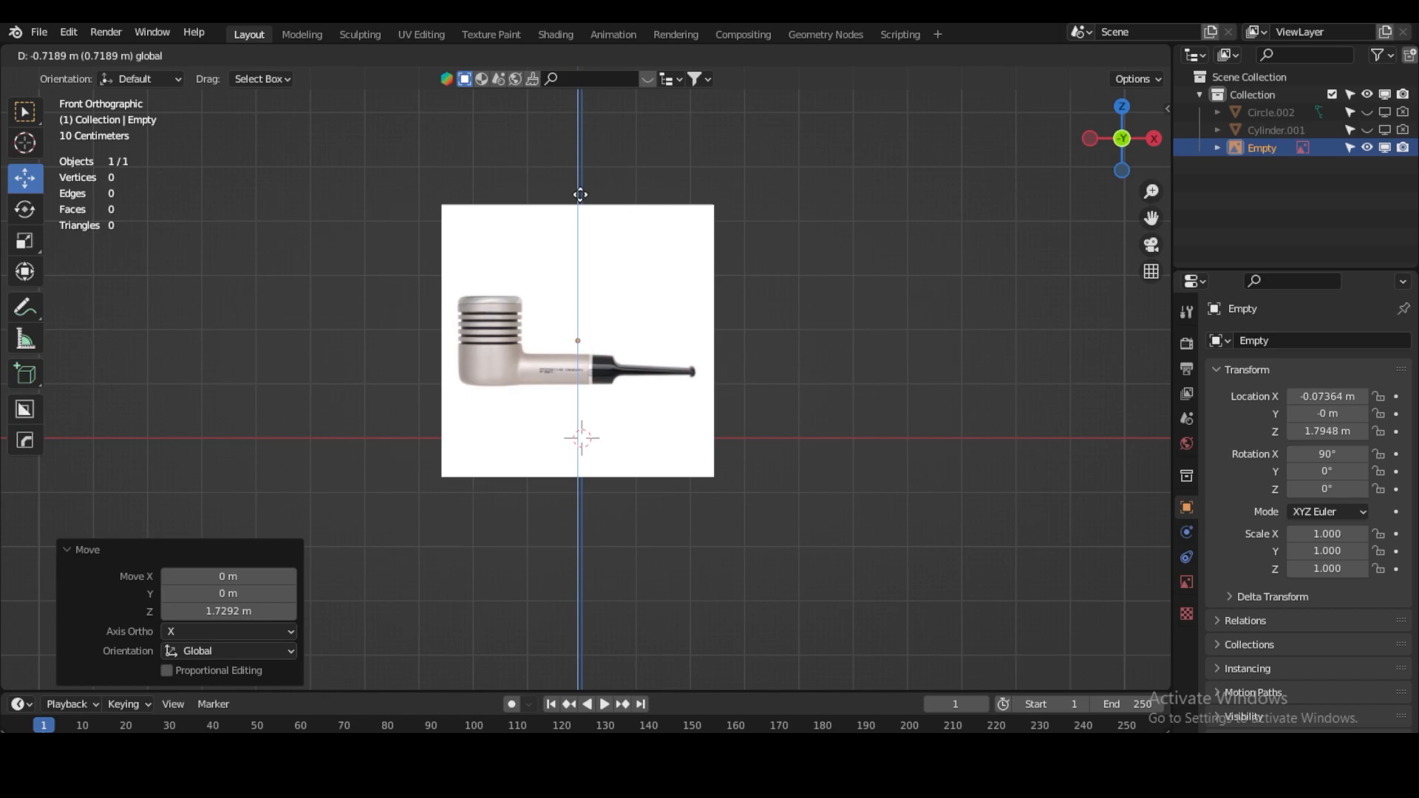
{"action": "left_click_drag", "start_coordinate": [580, 194], "coordinate": [573, 221]}
{"action": "scroll", "coordinate": [565, 394], "scroll_direction": "up", "scroll_amount": 2}
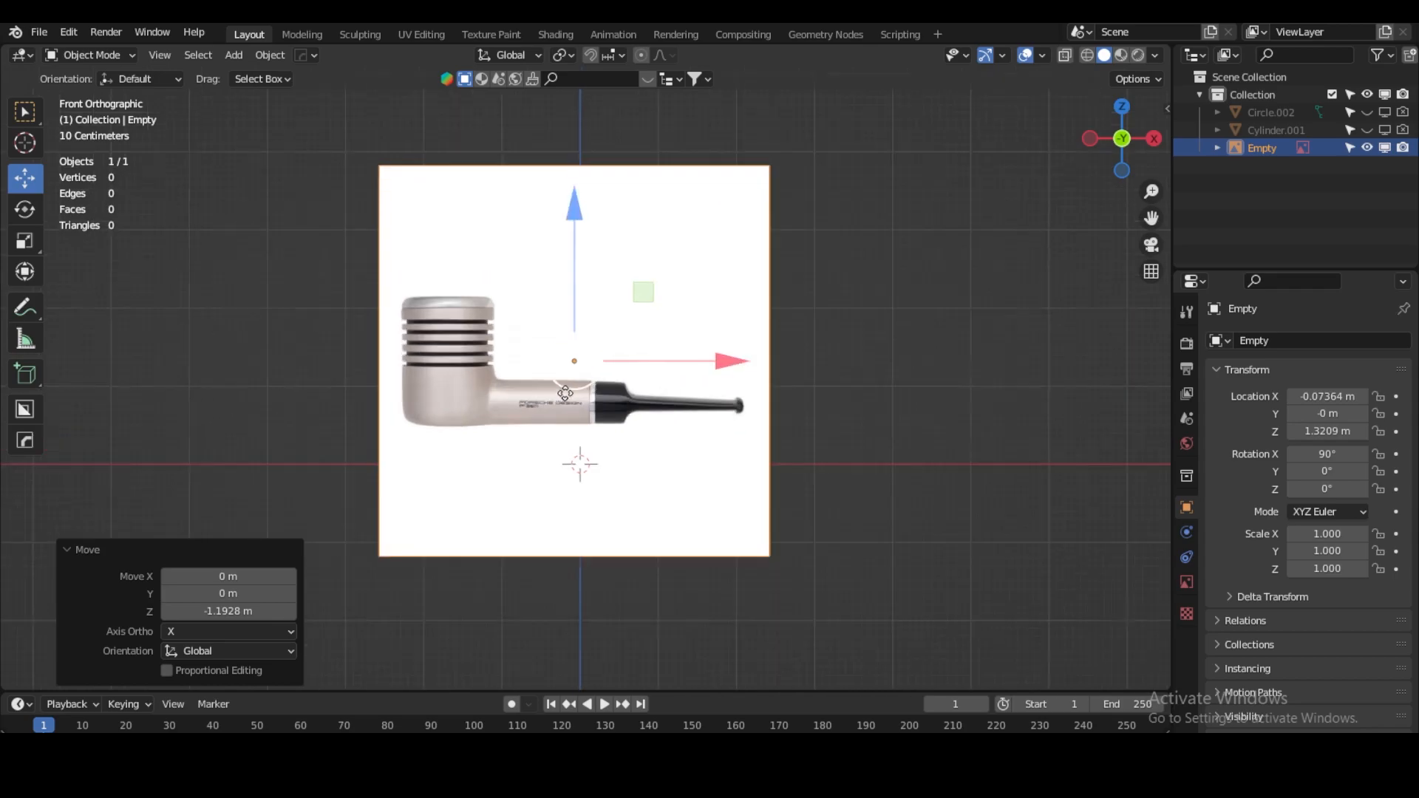
{"action": "scroll", "coordinate": [565, 394], "scroll_direction": "up", "scroll_amount": 2}
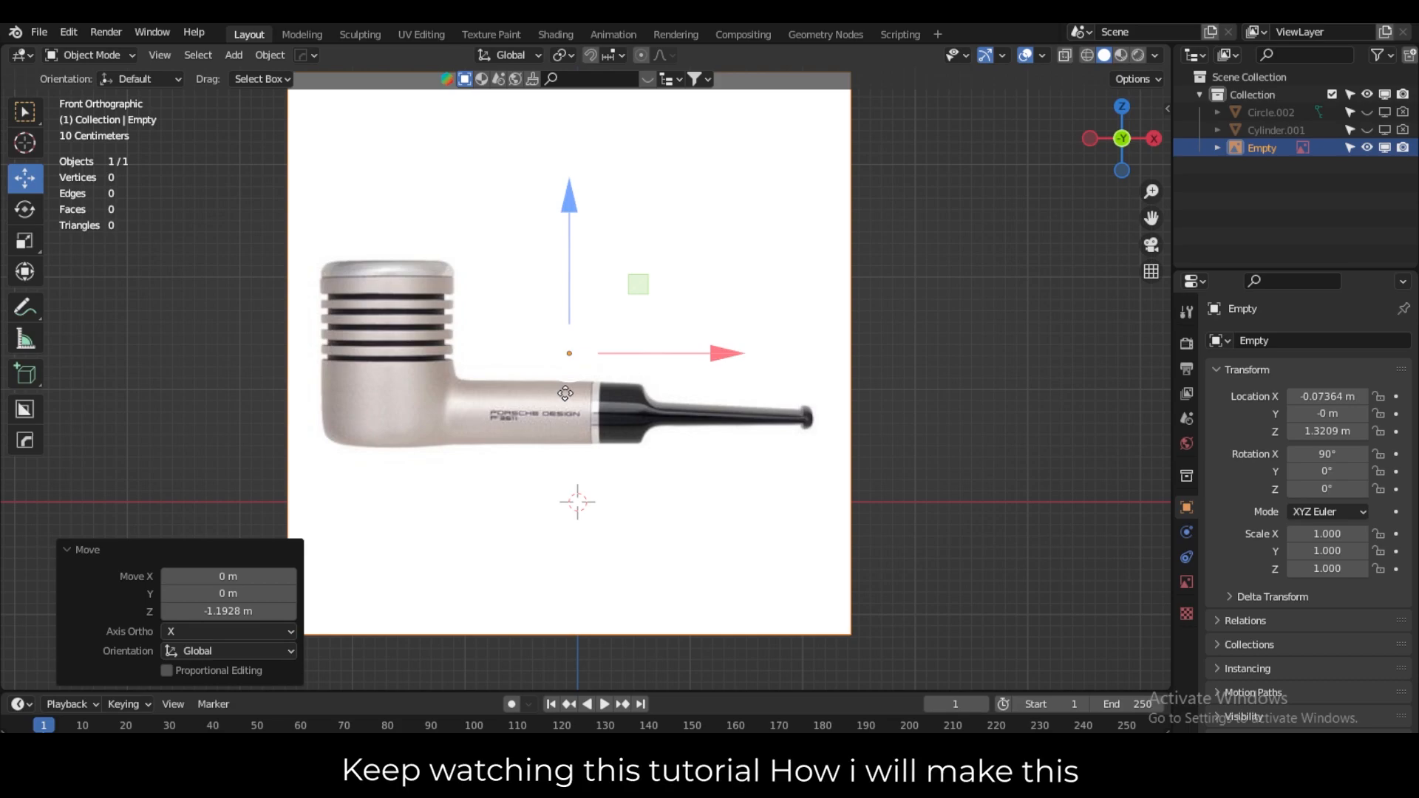
Deselect the reference image and add a cylinder mesh to the scene.
{"action": "middle_click_drag", "start_coordinate": [565, 393], "coordinate": [670, 472]}
{"action": "left_click", "coordinate": [899, 481]}
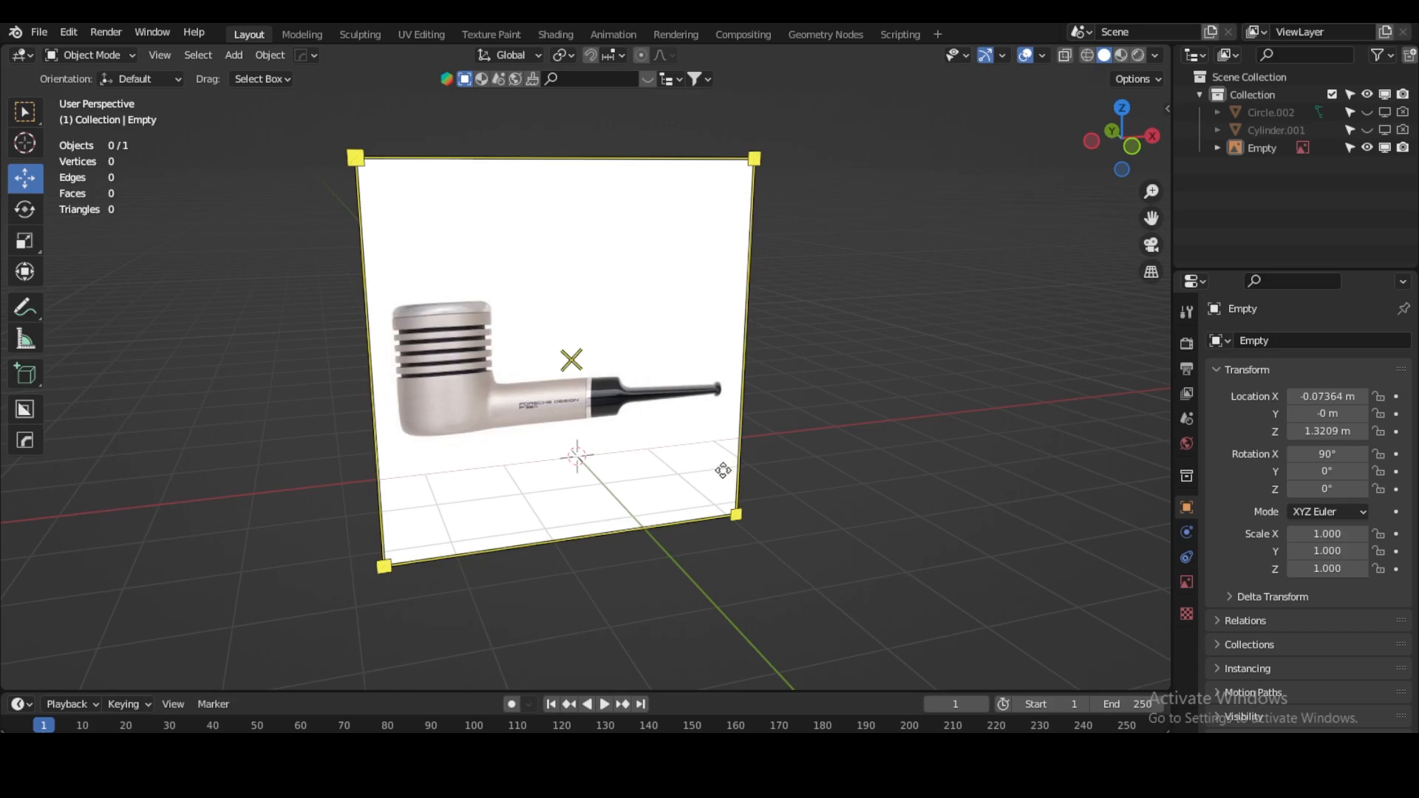
{"action": "key", "text": "shift+a"}
{"action": "mouse_move", "coordinate": [690, 396]}
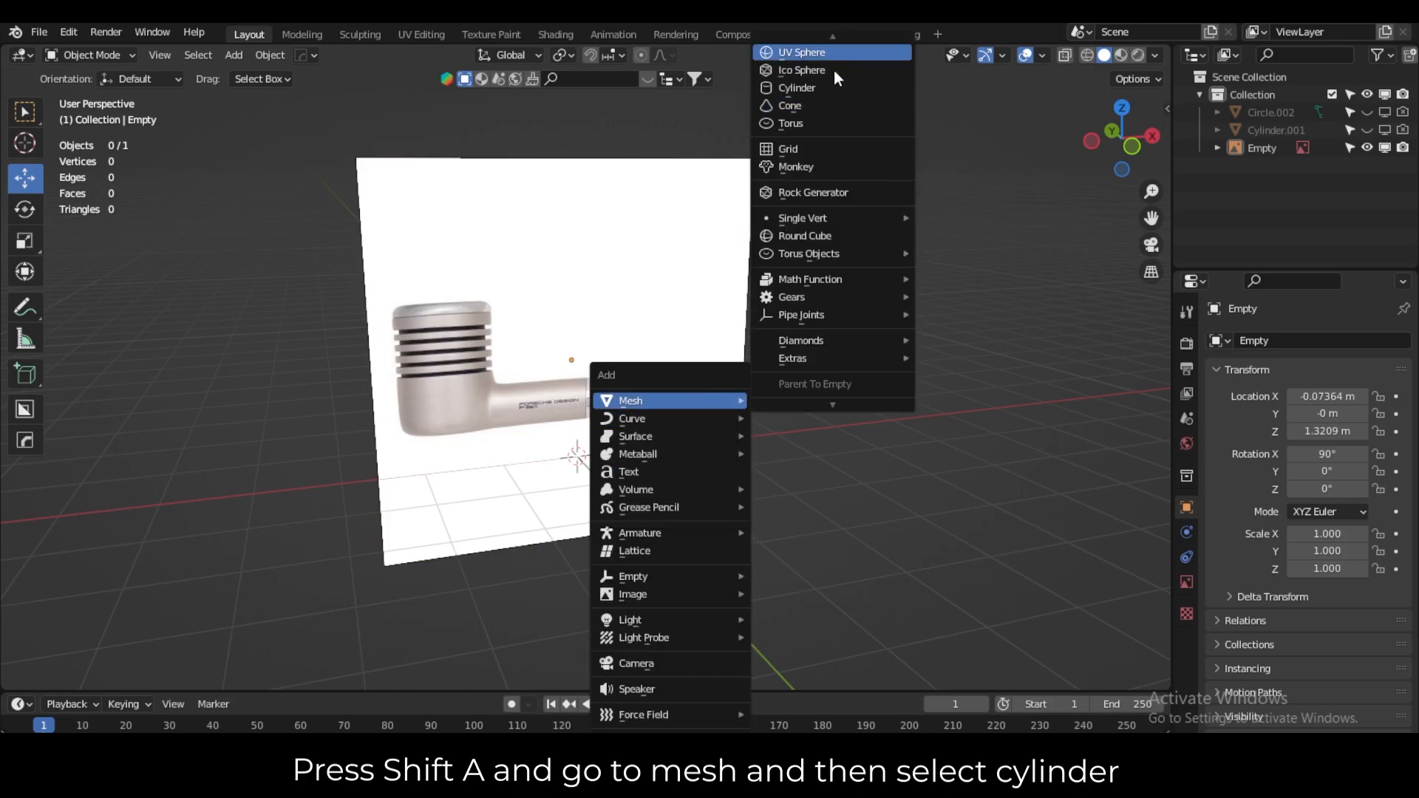
{"action": "left_click", "coordinate": [810, 91]}
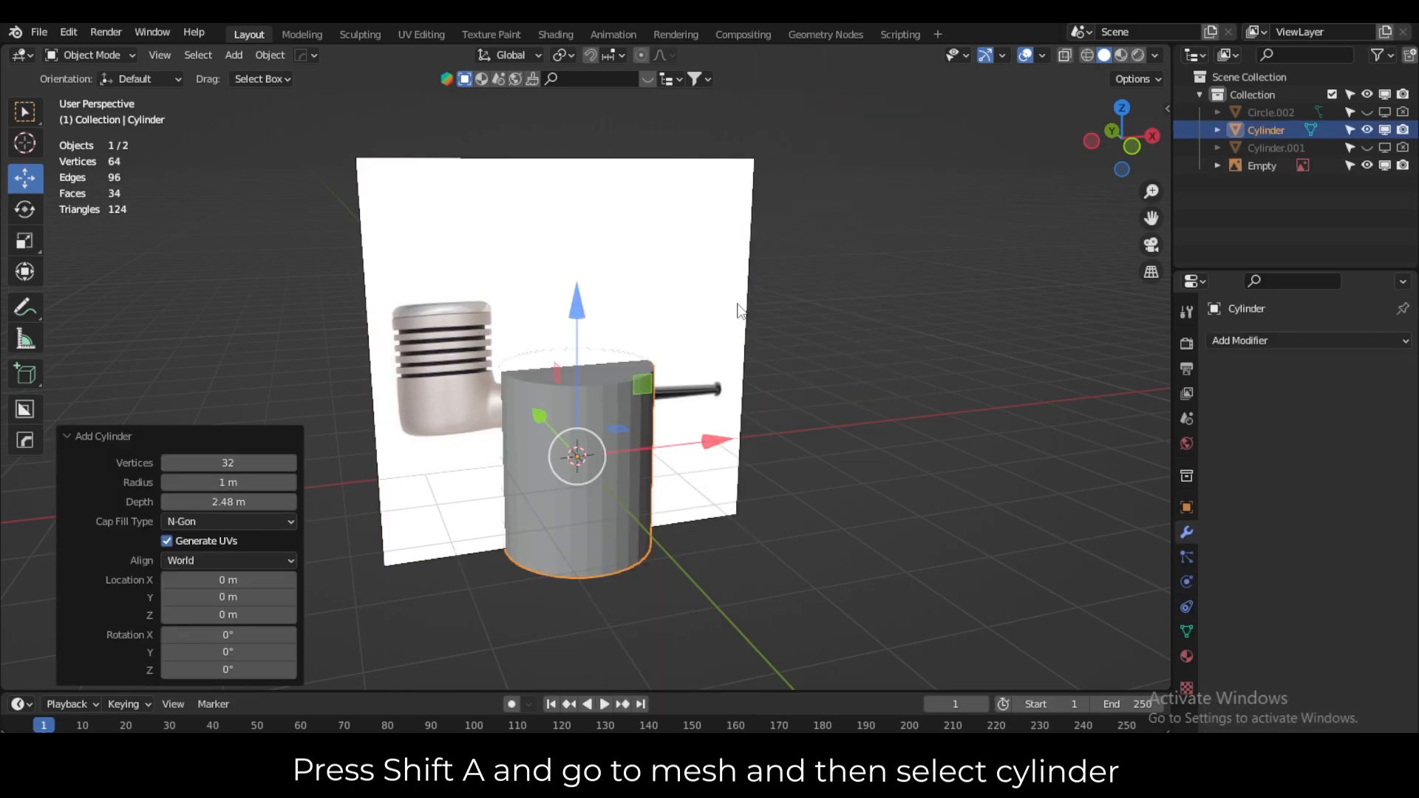
In see-through front view, move the cylinder over the pipe bowl in the reference image and scale it down to roughly the bowl's width.
{"action": "left_click", "coordinate": [1133, 144]}
{"action": "left_click_drag", "start_coordinate": [645, 397], "coordinate": [526, 281]}
{"action": "key", "text": "alt+z"}
{"action": "key", "text": "s"}
{"action": "left_click", "coordinate": [587, 403]}
{"action": "mouse_move", "coordinate": [604, 353]}
{"action": "left_mouse_down"}
{"action": "mouse_move", "coordinate": [589, 352]}
{"action": "mouse_move", "coordinate": [598, 363]}
{"action": "left_mouse_up"}
{"action": "key", "text": "s"}
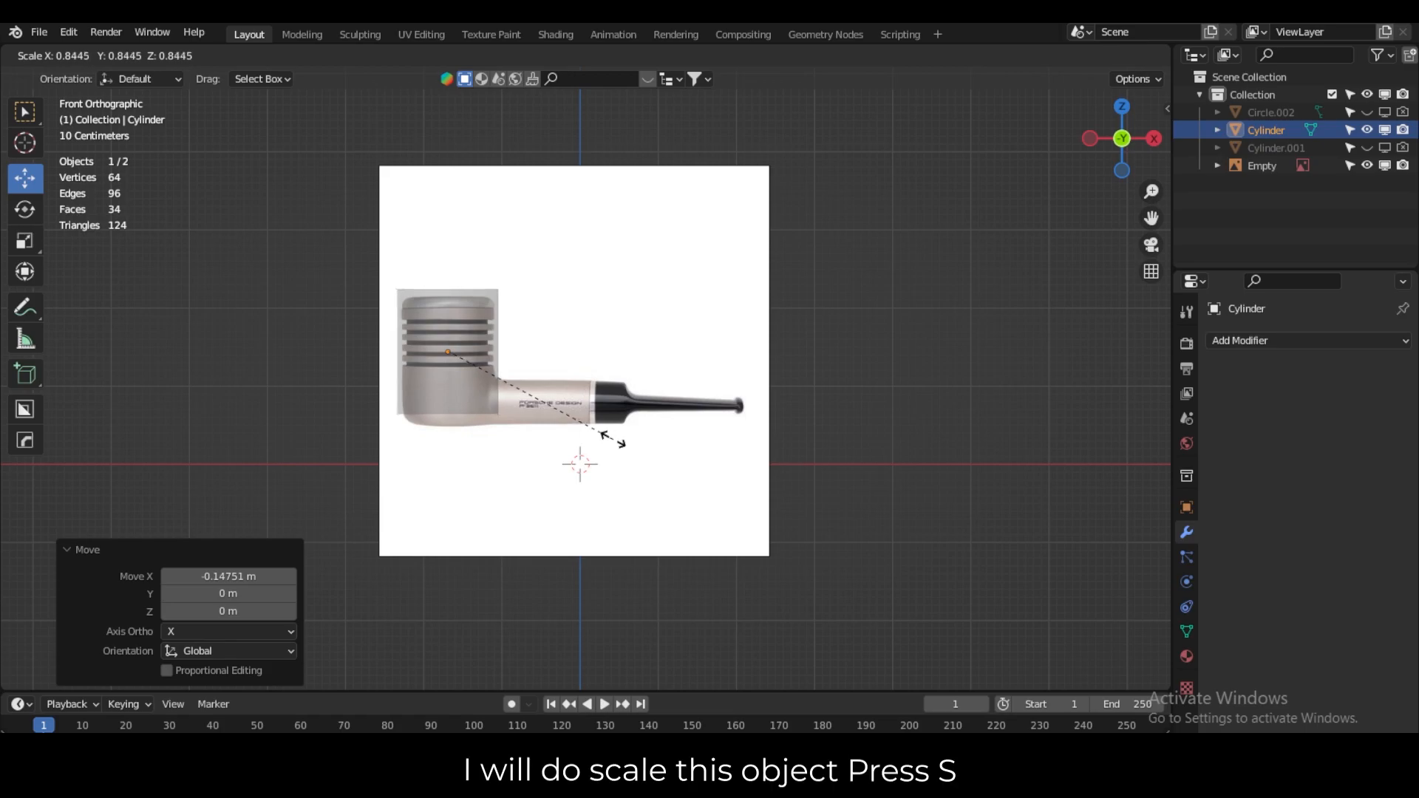
{"action": "left_click", "coordinate": [606, 437]}
Scale the cylinder by about 0.96 to fit the bowl's width and lower it about 0.033 m to the bowl's upper rim.
{"action": "scroll", "coordinate": [447, 387], "scroll_direction": "up", "scroll_amount": 2}
{"action": "middle_click_drag", "start_coordinate": [446, 387], "coordinate": [664, 395], "text": "shift"}
{"action": "scroll", "coordinate": [577, 378], "scroll_direction": "up", "scroll_amount": 2}
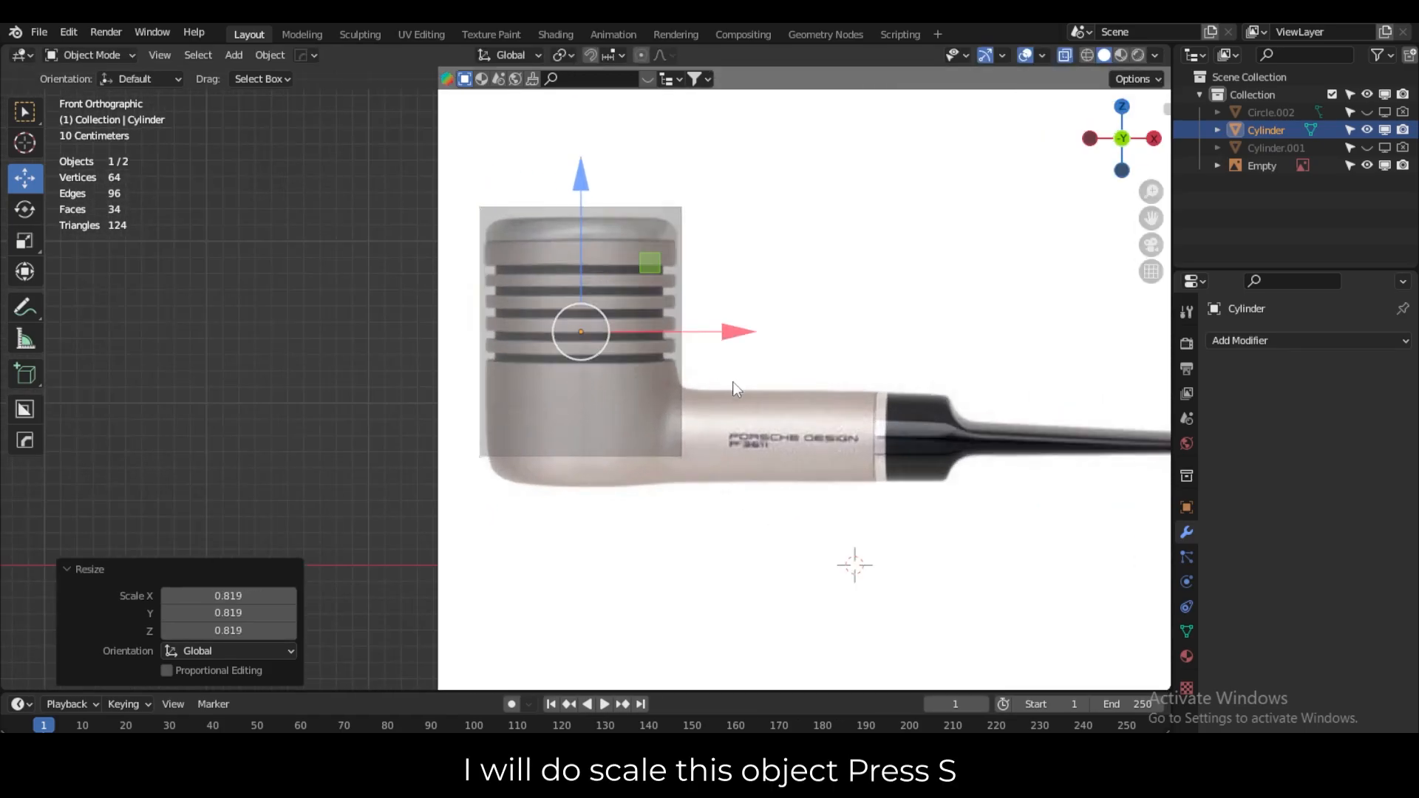
{"action": "key", "text": "s"}
{"action": "left_click", "coordinate": [775, 409]}
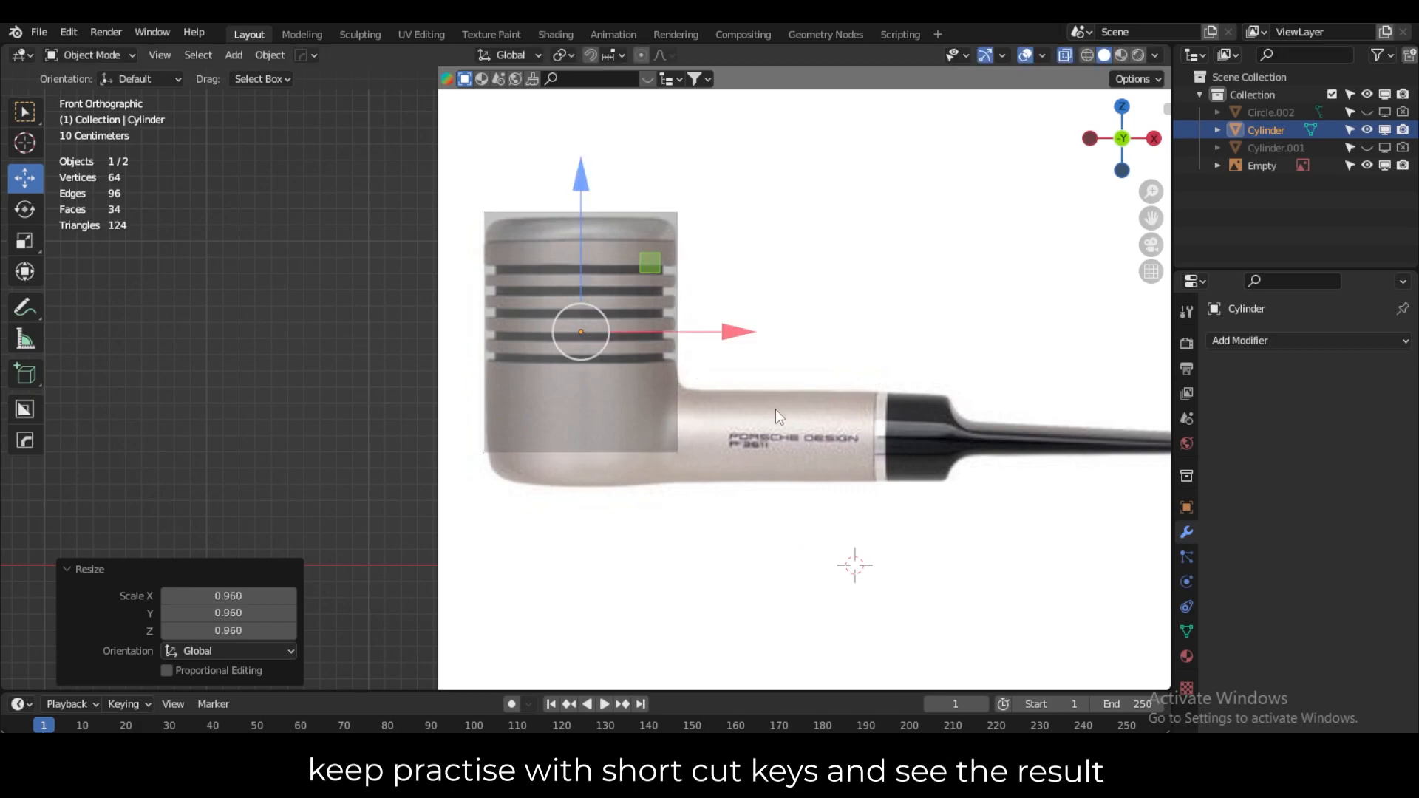
{"action": "left_click_drag", "start_coordinate": [580, 185], "coordinate": [591, 196]}
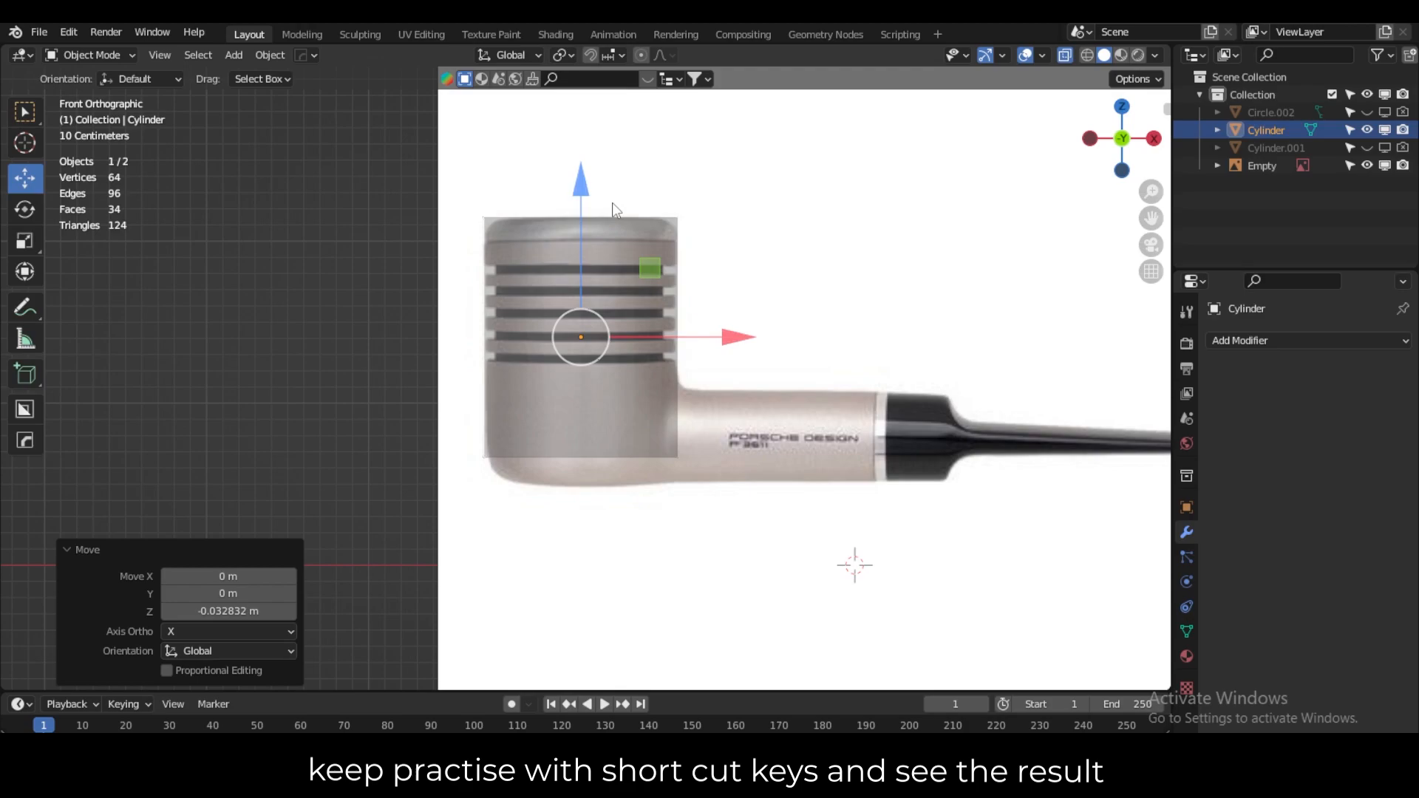
{"action": "key", "text": "alt+z"}
{"action": "key", "text": "alt+z"}
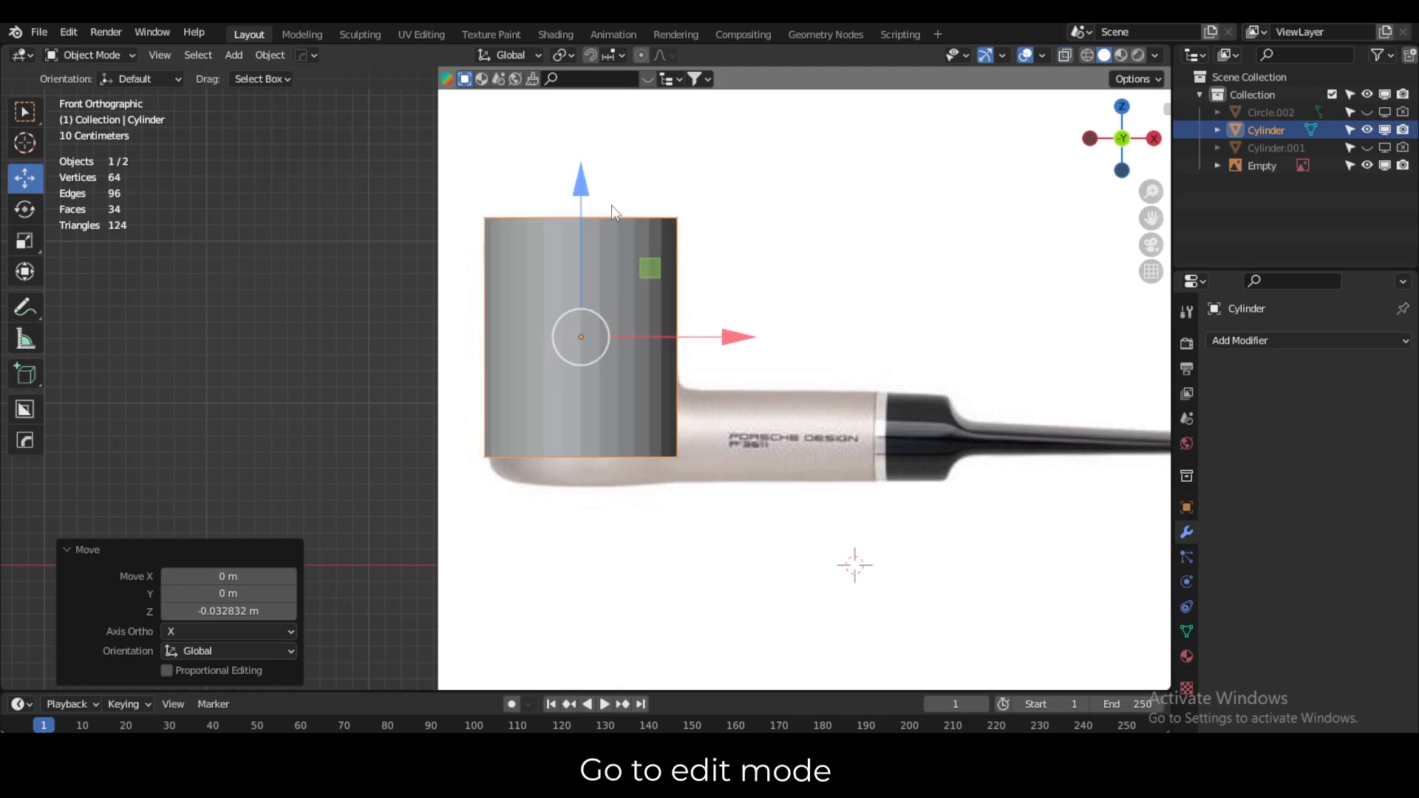
In Edit Mode, lower the cylinder's bottom vertices about 0.186 m to the base of the bowl, and return to Object Mode.
{"action": "left_click", "coordinate": [118, 56]}
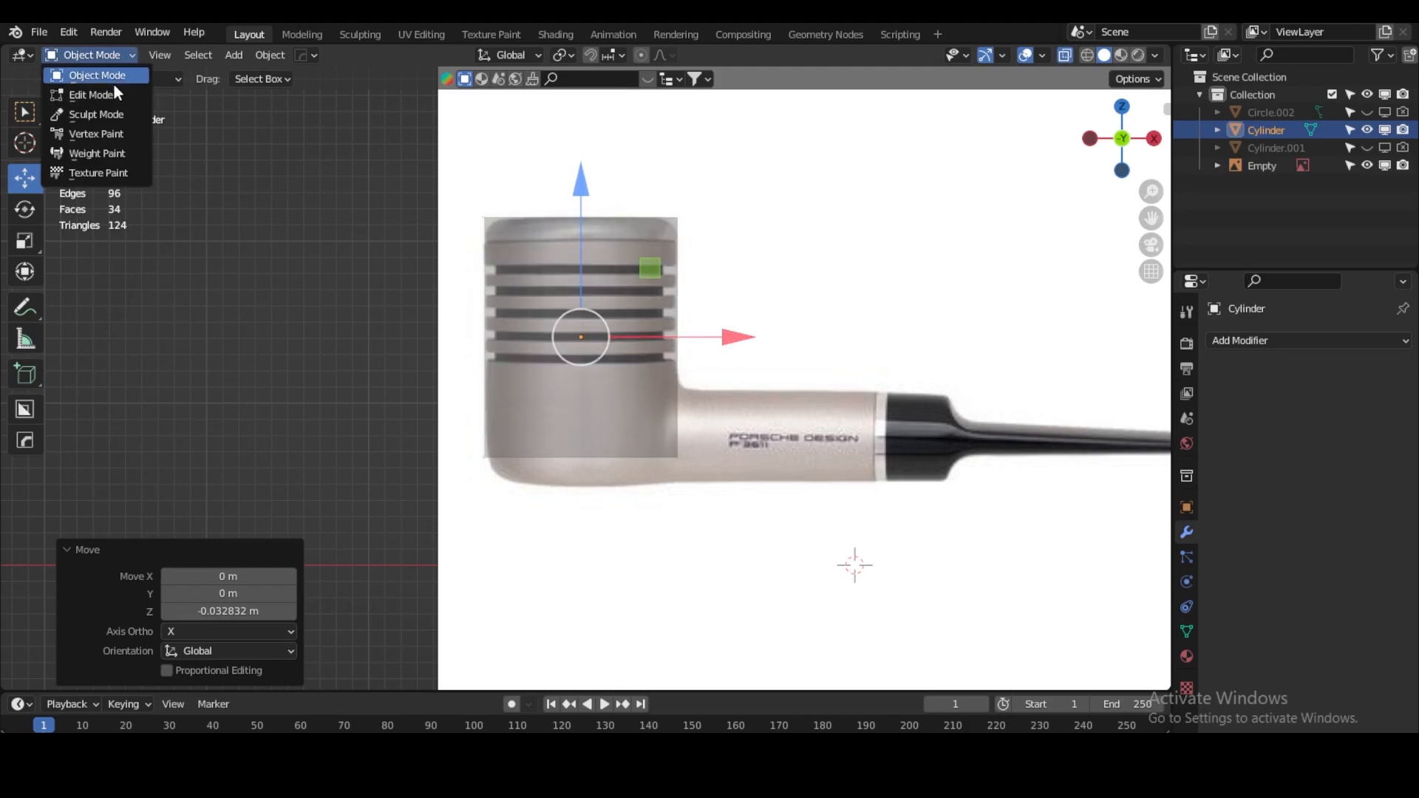
{"action": "left_click", "coordinate": [118, 95]}
{"action": "key", "text": "alt+z"}
{"action": "key", "text": "alt+z"}
{"action": "left_click_drag", "start_coordinate": [813, 541], "coordinate": [377, 412]}
{"action": "left_click_drag", "start_coordinate": [577, 320], "coordinate": [571, 350]}
{"action": "scroll", "coordinate": [571, 350], "scroll_direction": "down", "scroll_amount": 1}
{"action": "middle_click_drag", "start_coordinate": [726, 524], "coordinate": [602, 540], "text": "shift"}
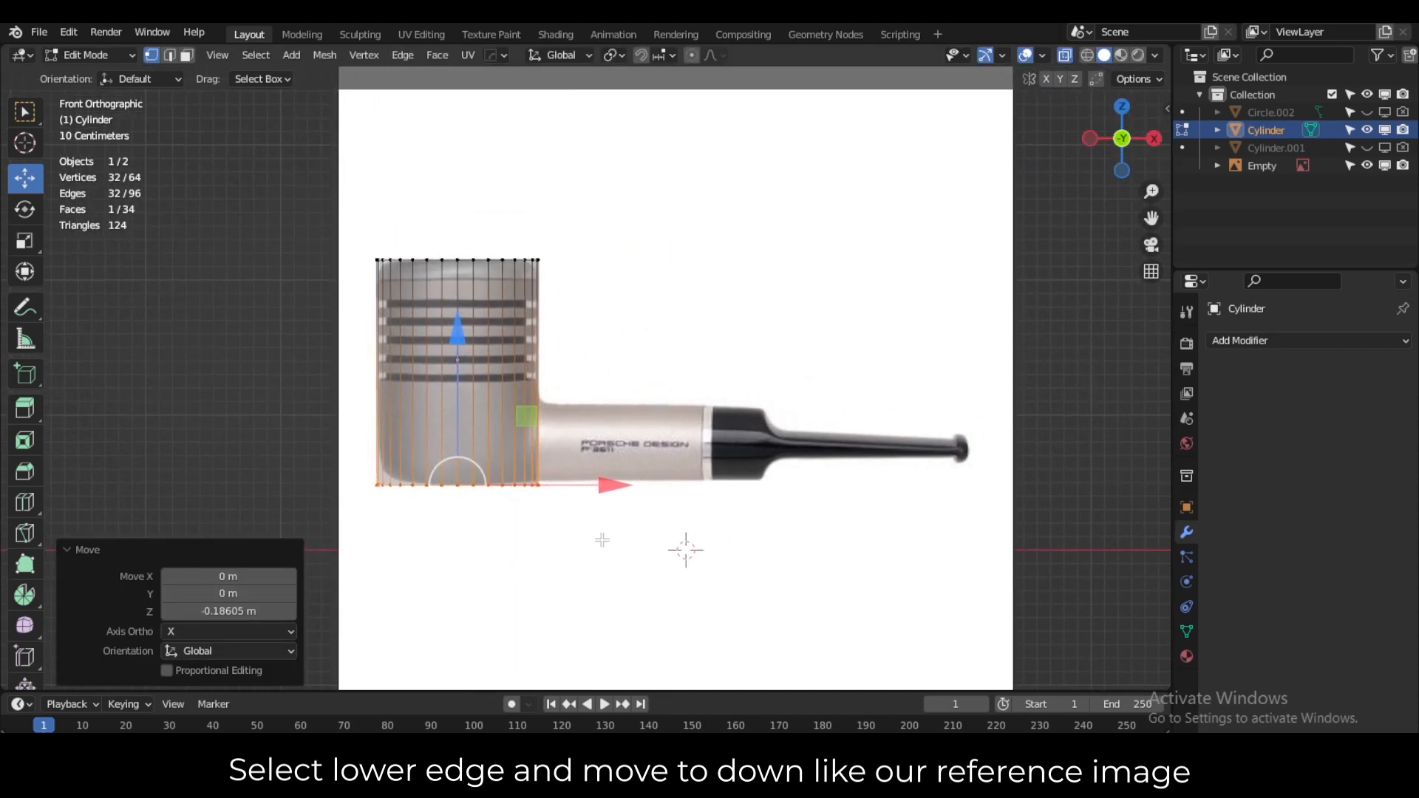
{"action": "left_click", "coordinate": [132, 59]}
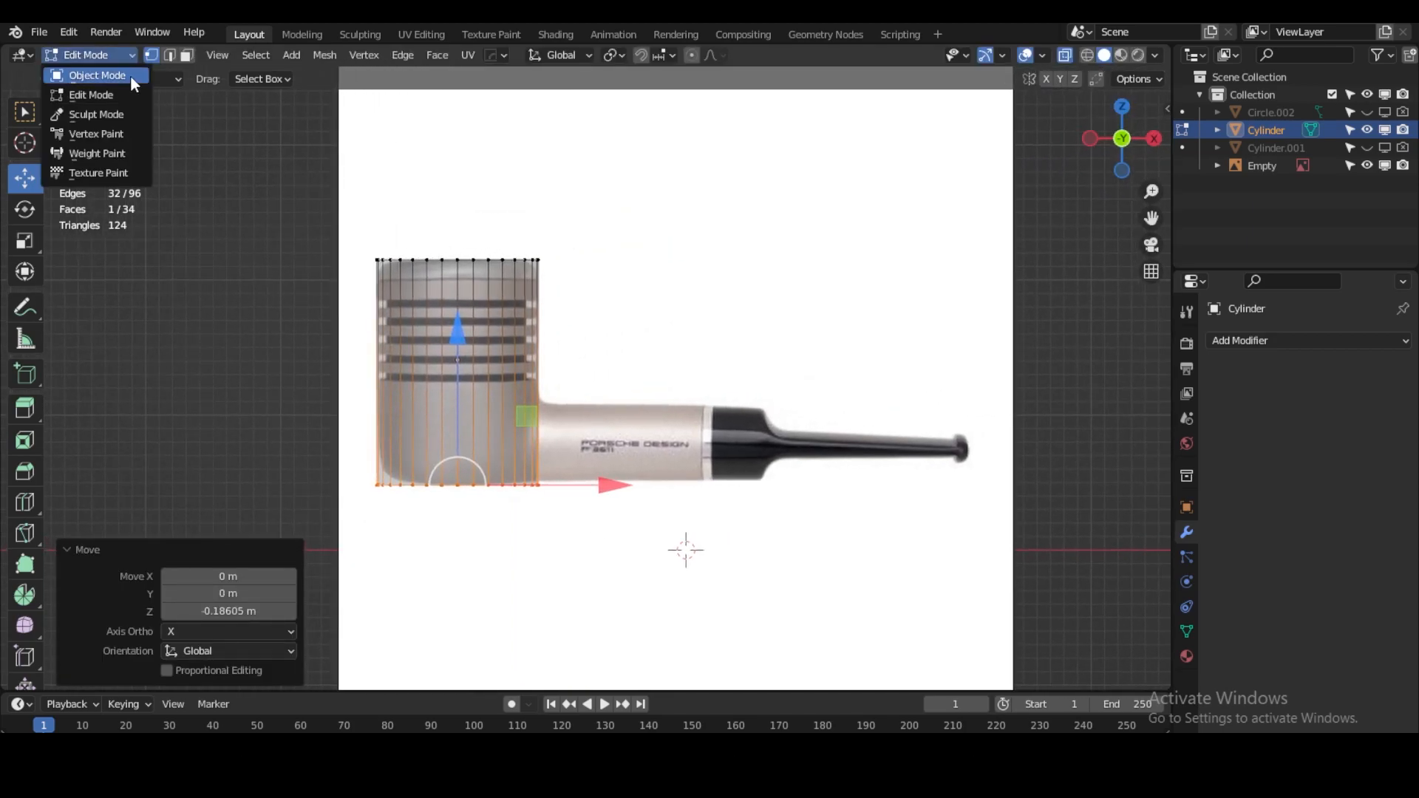
{"action": "left_click", "coordinate": [130, 74]}
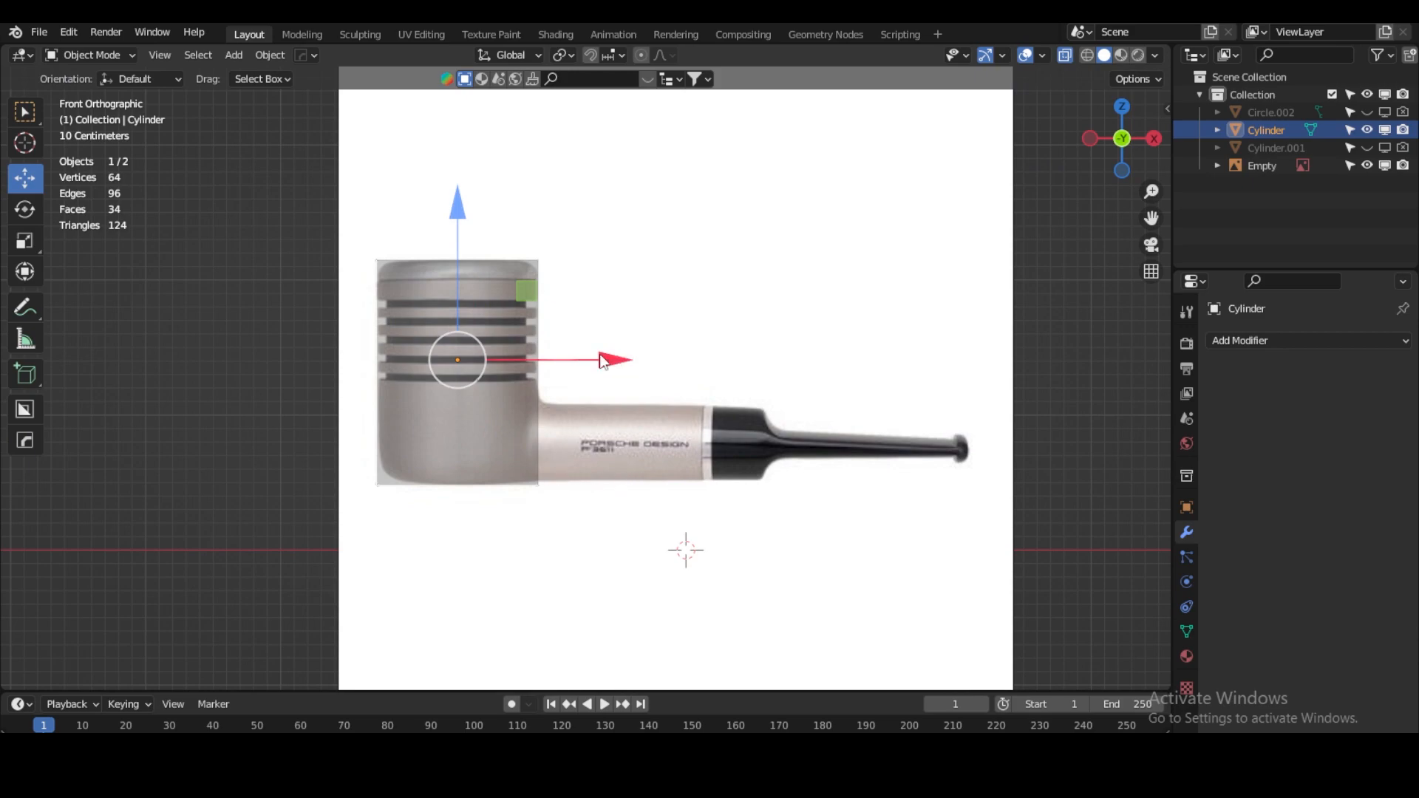
Duplicate the bowl cylinder and move the copy about 1.37 m along the X axis over the pipe shank.
{"action": "key", "text": "ctrl+c"}
{"action": "key", "text": "ctrl+v"}
{"action": "key", "text": "g"}
{"action": "key", "text": "x"}
{"action": "left_click", "coordinate": [785, 371]}
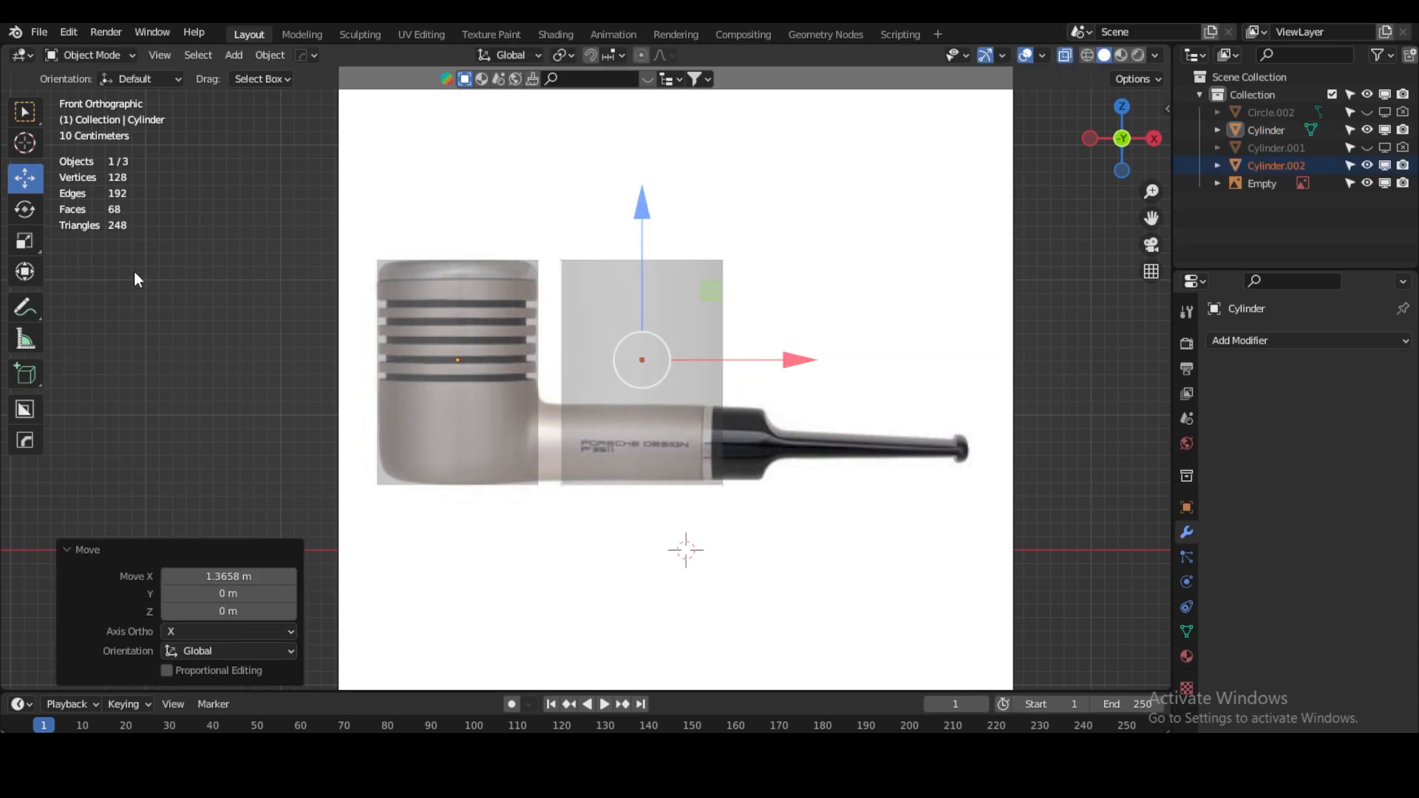
Rotate the copied cylinder to lie horizontally and lower it about 0.604 m onto the shank in the reference image.
{"action": "left_click", "coordinate": [29, 209]}
{"action": "left_click_drag", "start_coordinate": [739, 267], "coordinate": [735, 476]}
{"action": "left_click", "coordinate": [28, 178]}
{"action": "left_click_drag", "start_coordinate": [646, 236], "coordinate": [652, 301]}
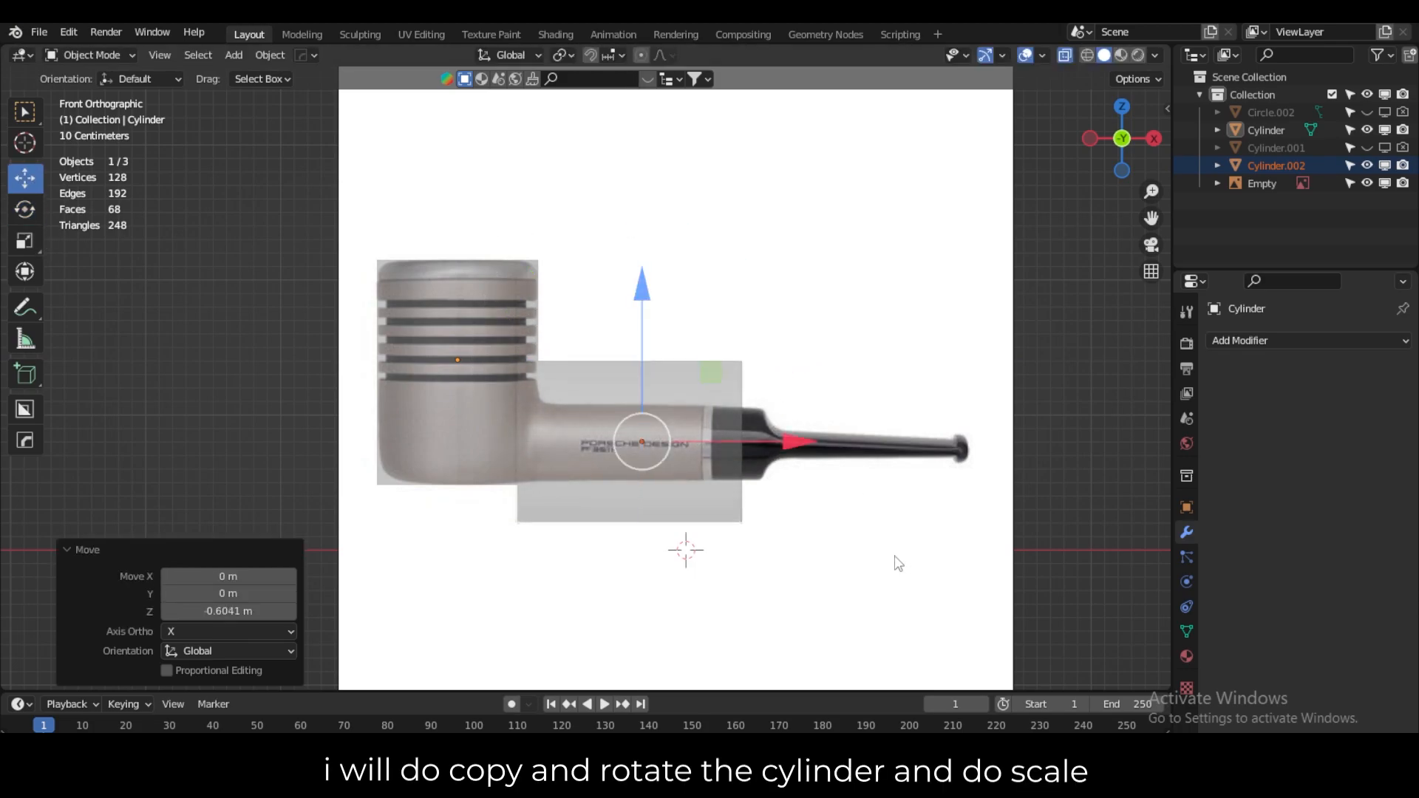
Scale the horizontal cylinder down to the shank's thickness and nudge it vertically to align with the shank's centreline.
{"action": "key", "text": "s"}
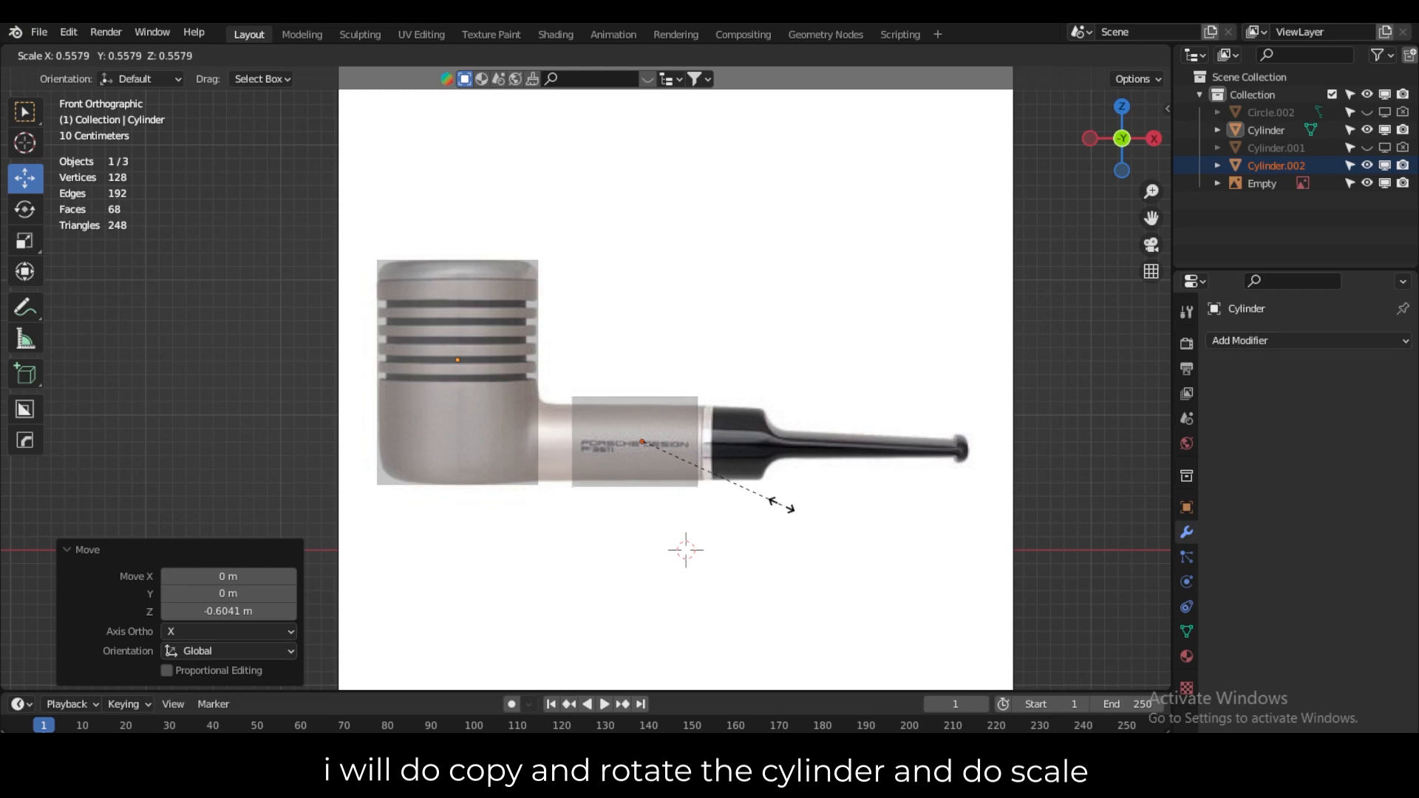
{"action": "left_click", "coordinate": [767, 497]}
{"action": "scroll", "coordinate": [706, 453], "scroll_direction": "up", "scroll_amount": 4}
{"action": "middle_click_drag", "start_coordinate": [707, 453], "coordinate": [568, 314], "text": "shift"}
{"action": "left_click_drag", "start_coordinate": [563, 237], "coordinate": [563, 234]}
{"action": "key", "text": "s"}
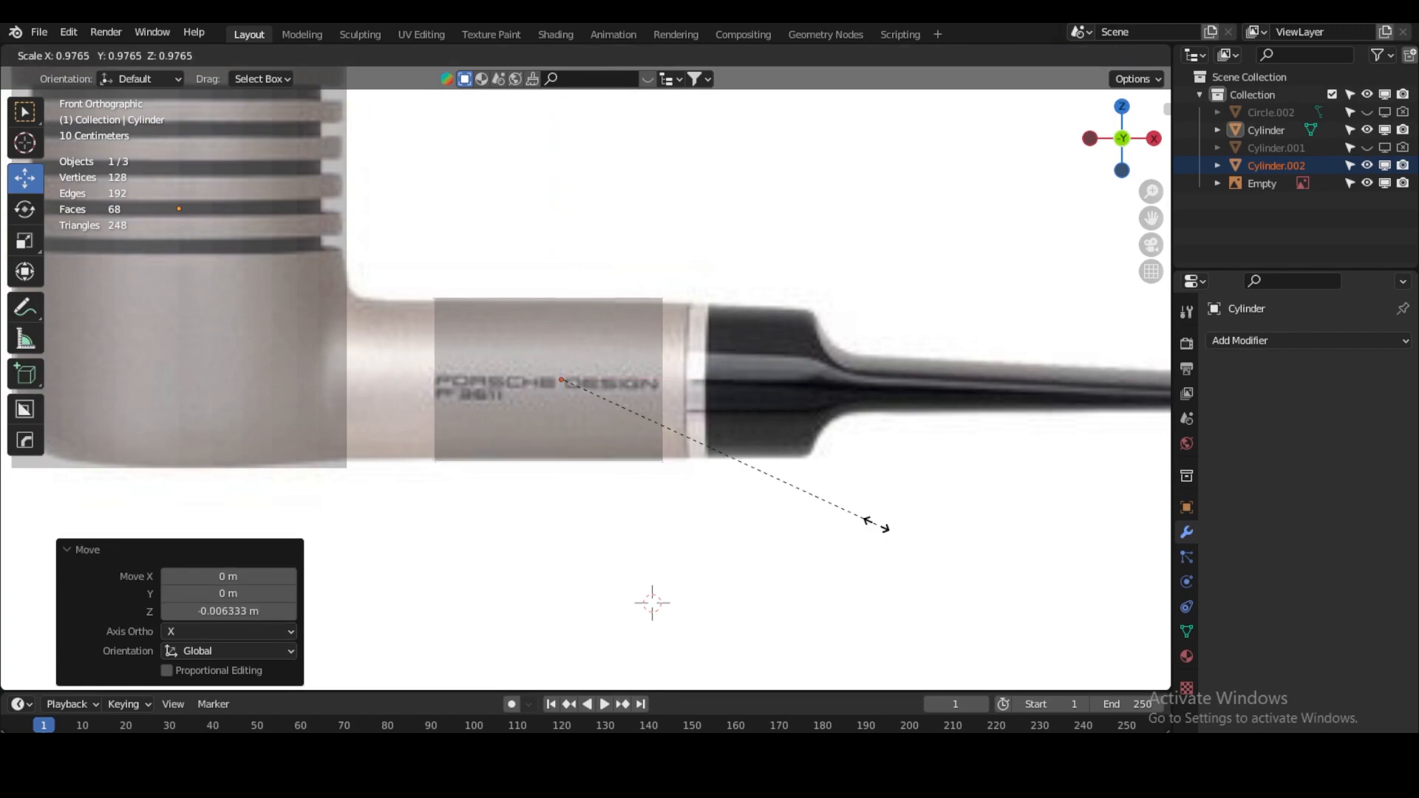
{"action": "left_click", "coordinate": [875, 529]}
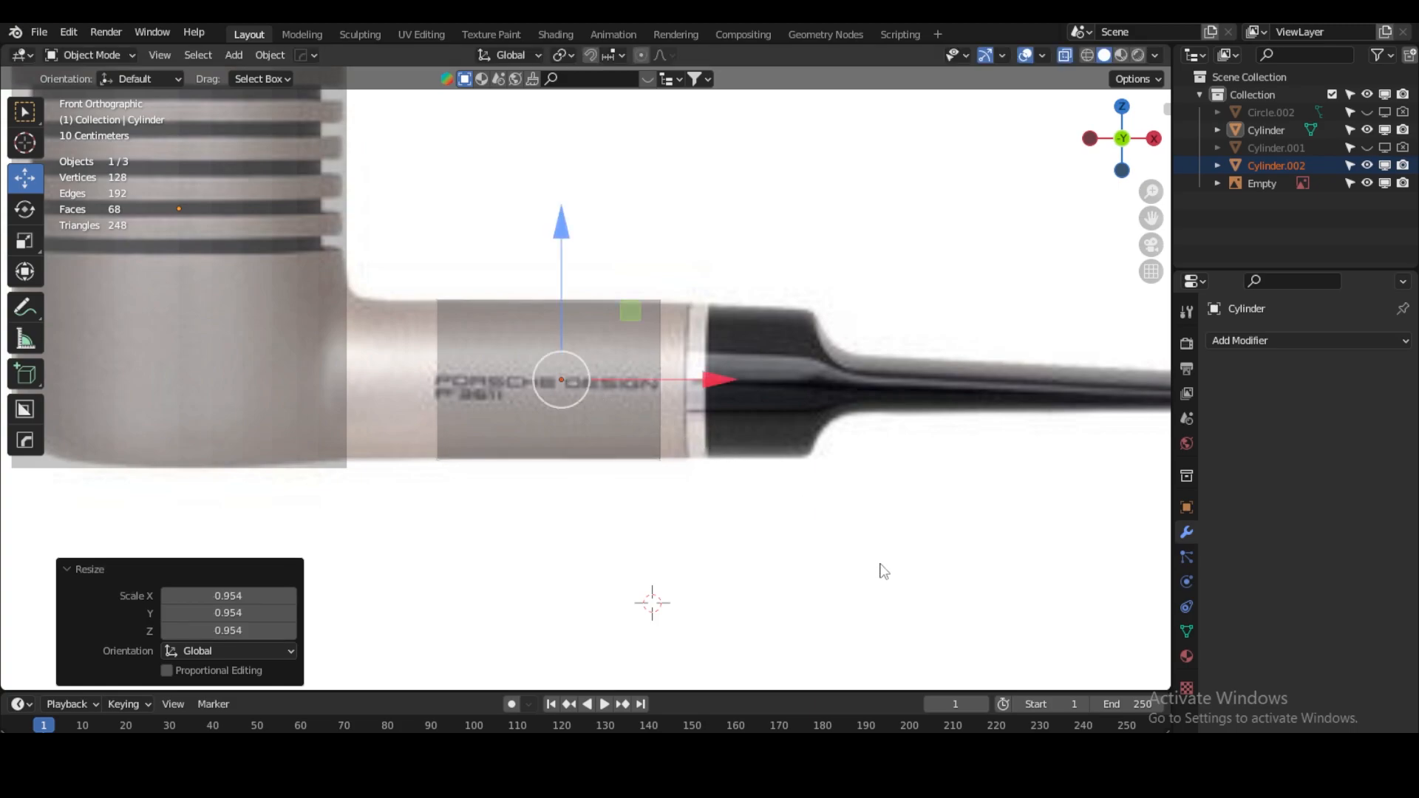
Shift the shank cylinder toward the bowl, stretch it along X, and move it about 0.138 m along Z.
{"action": "left_click_drag", "start_coordinate": [630, 309], "coordinate": [539, 316]}
{"action": "key", "text": "s"}
{"action": "key", "text": "x"}
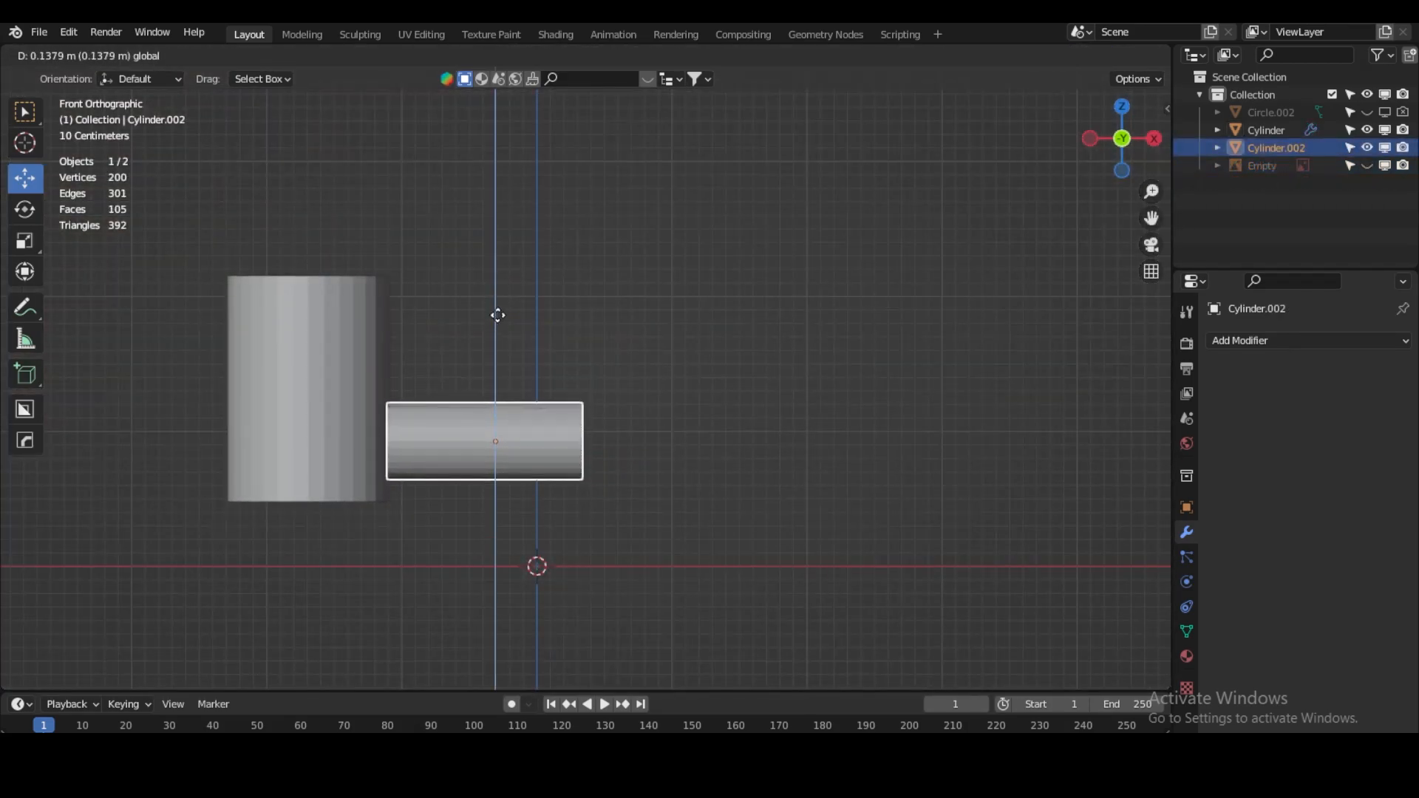
{"action": "left_click", "coordinate": [499, 316]}
Show the reference image again and bevel the bowl cylinder's top edge loop to match the rounded rim.
{"action": "left_click", "coordinate": [340, 314]}
{"action": "left_click", "coordinate": [1367, 165]}
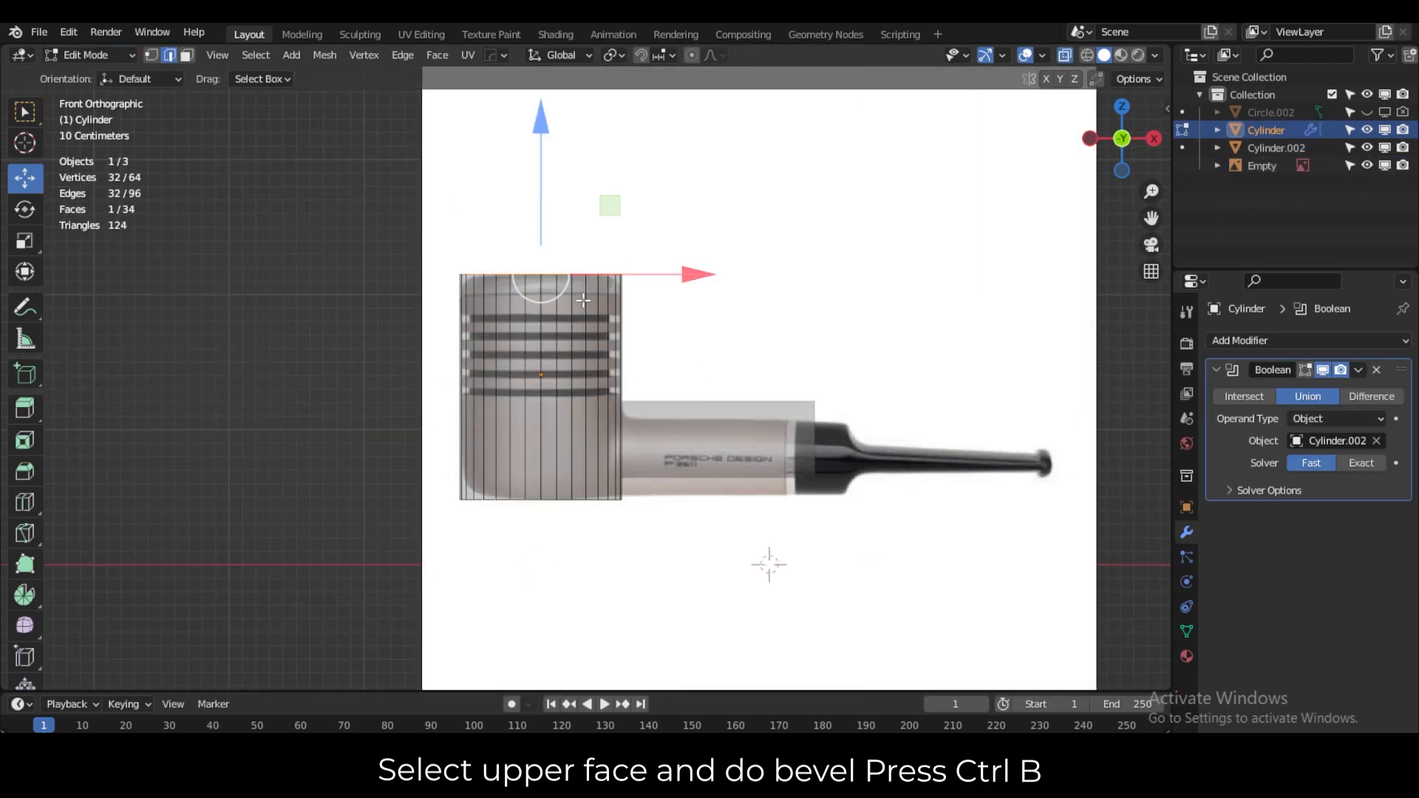
{"action": "scroll", "coordinate": [703, 378], "scroll_direction": "up", "scroll_amount": 3}
{"action": "key", "text": "ctrl+b"}
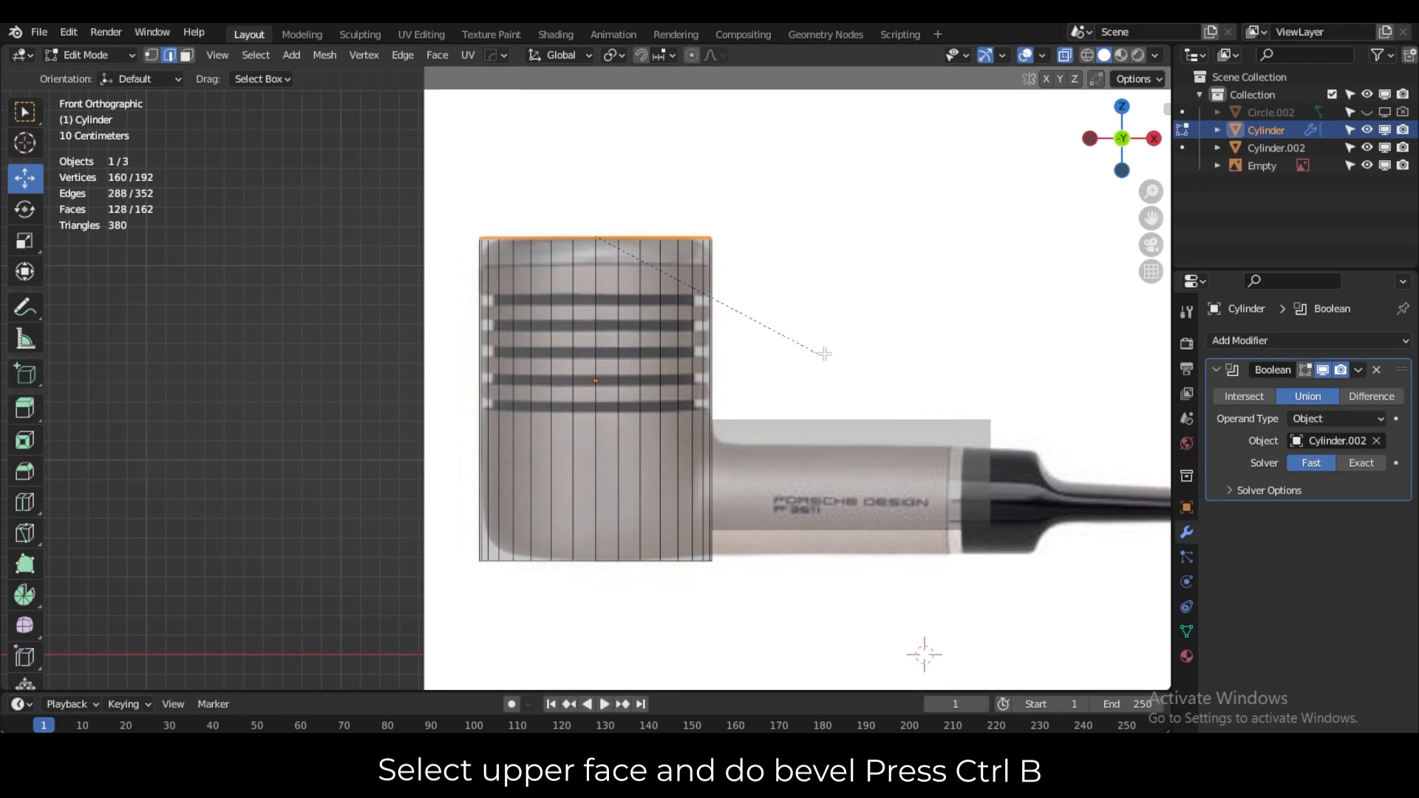
{"action": "left_click", "coordinate": [1064, 389]}
Bevel the bowl cylinder's bottom edge loop with a width of about 0.217 m and 4 segments.
{"action": "left_click", "coordinate": [676, 563], "text": "alt"}
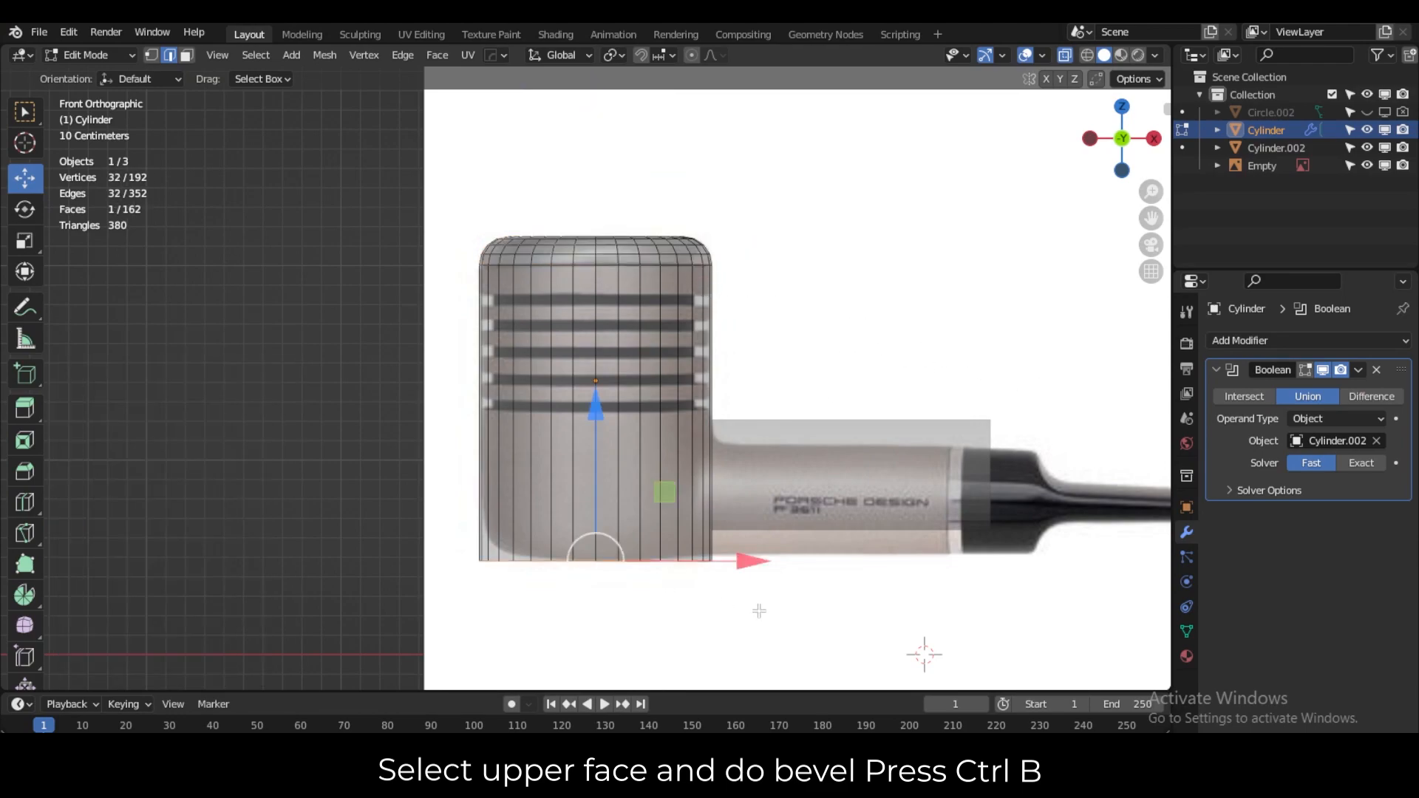
{"action": "key", "text": "ctrl+b"}
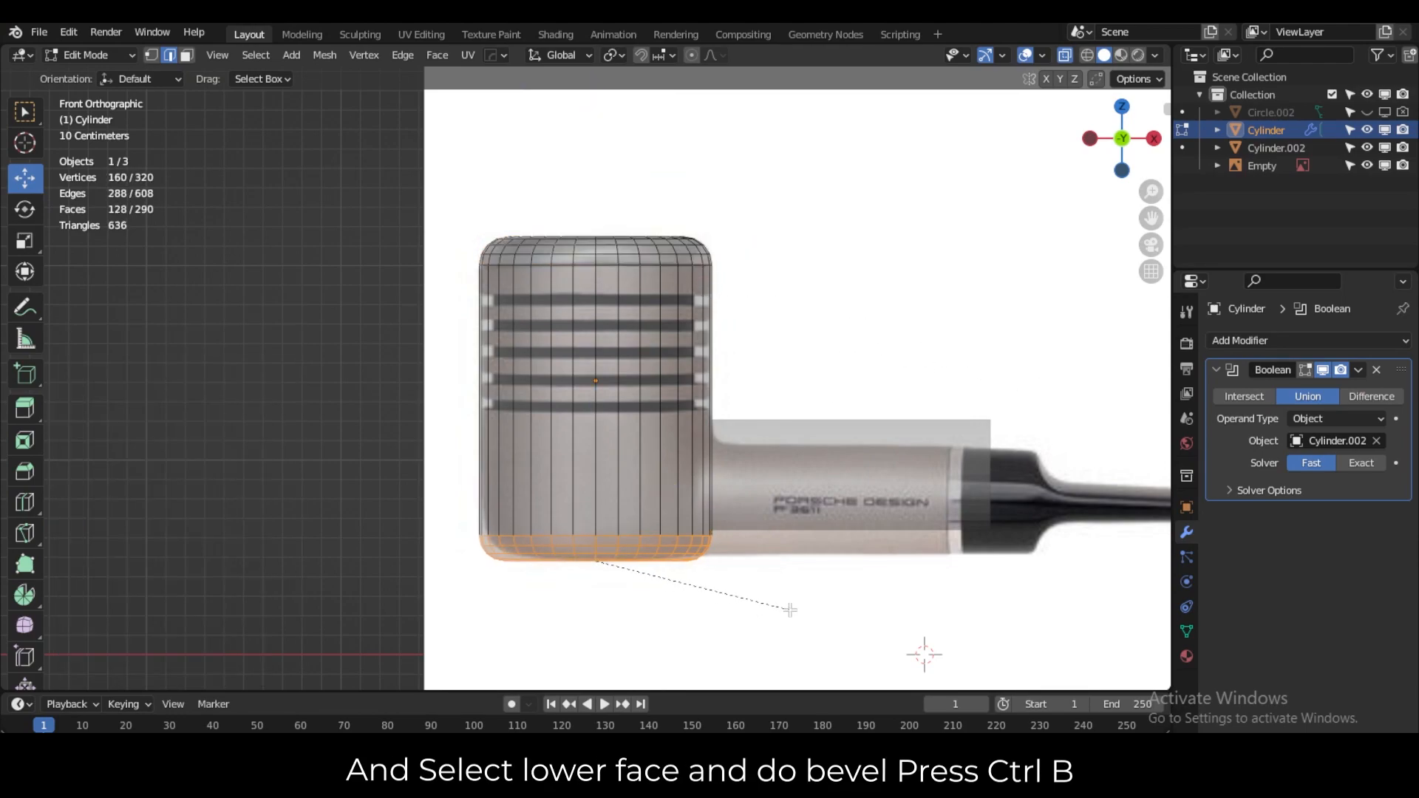
{"action": "left_click", "coordinate": [790, 609]}
{"action": "middle_click_drag", "start_coordinate": [728, 589], "coordinate": [623, 559], "text": "shift"}
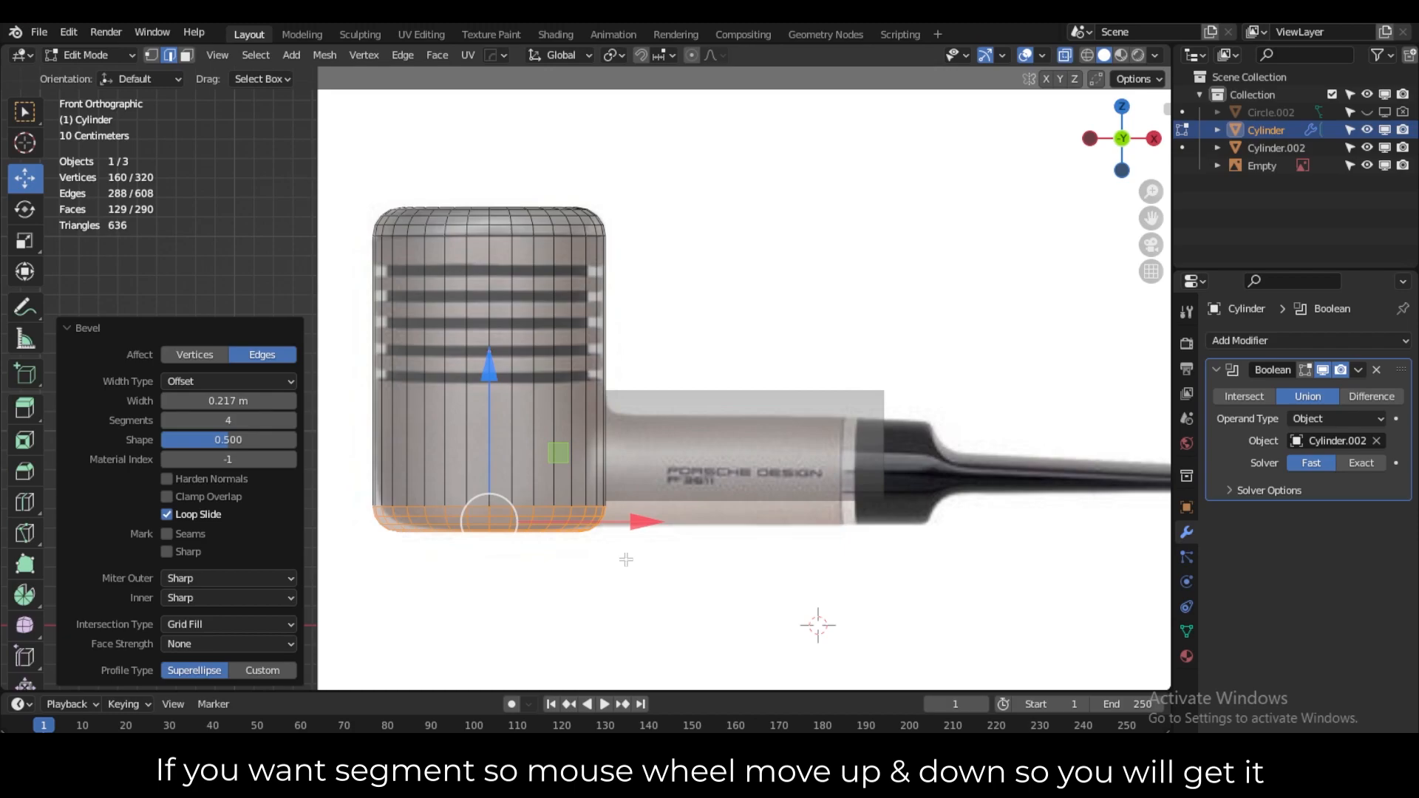
{"action": "middle_click_drag", "start_coordinate": [626, 559], "coordinate": [574, 543], "text": "shift"}
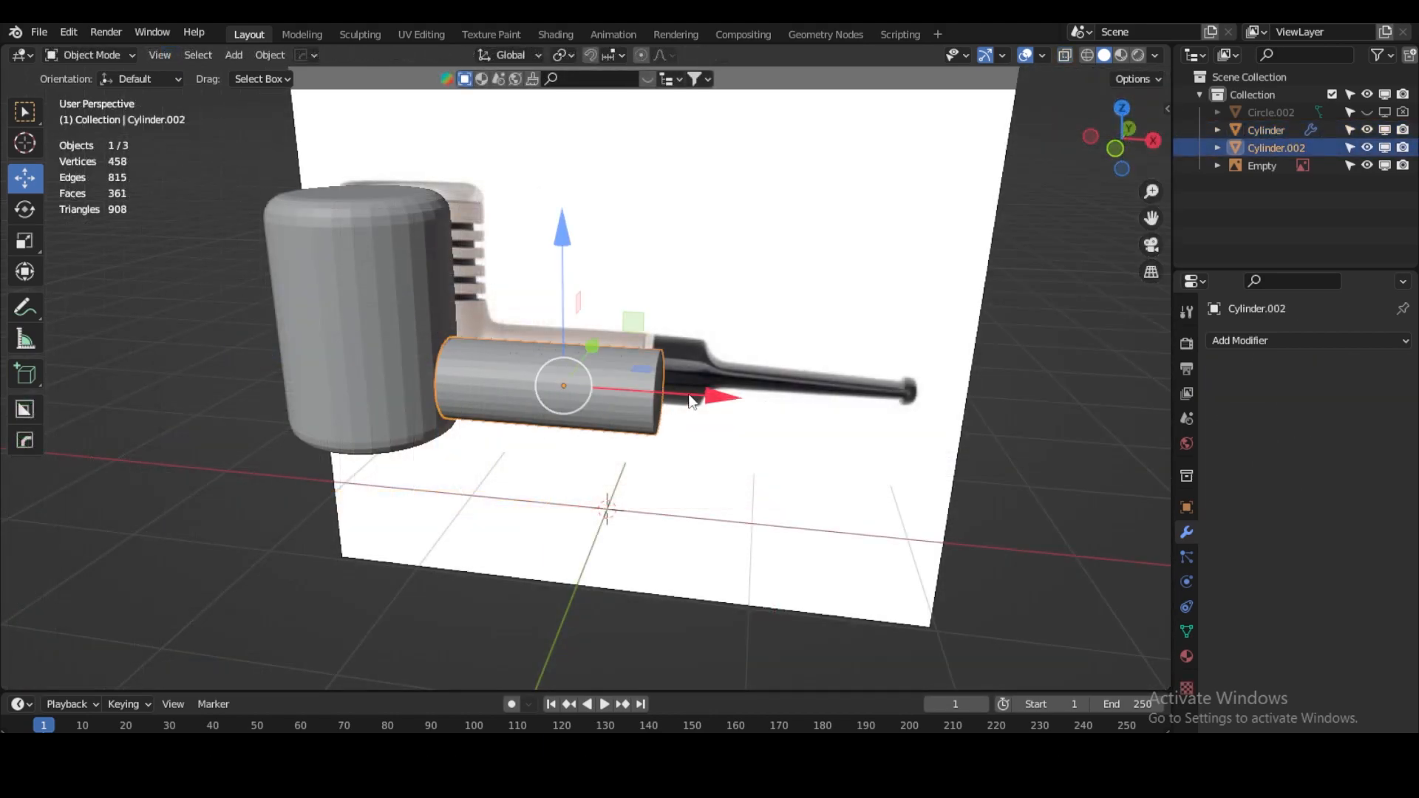
Move the shank cylinder about 0.089 m into the bowl along X, and hide it from the viewport and renders.
{"action": "left_click_drag", "start_coordinate": [691, 400], "coordinate": [670, 398]}
{"action": "left_click", "coordinate": [1367, 148]}
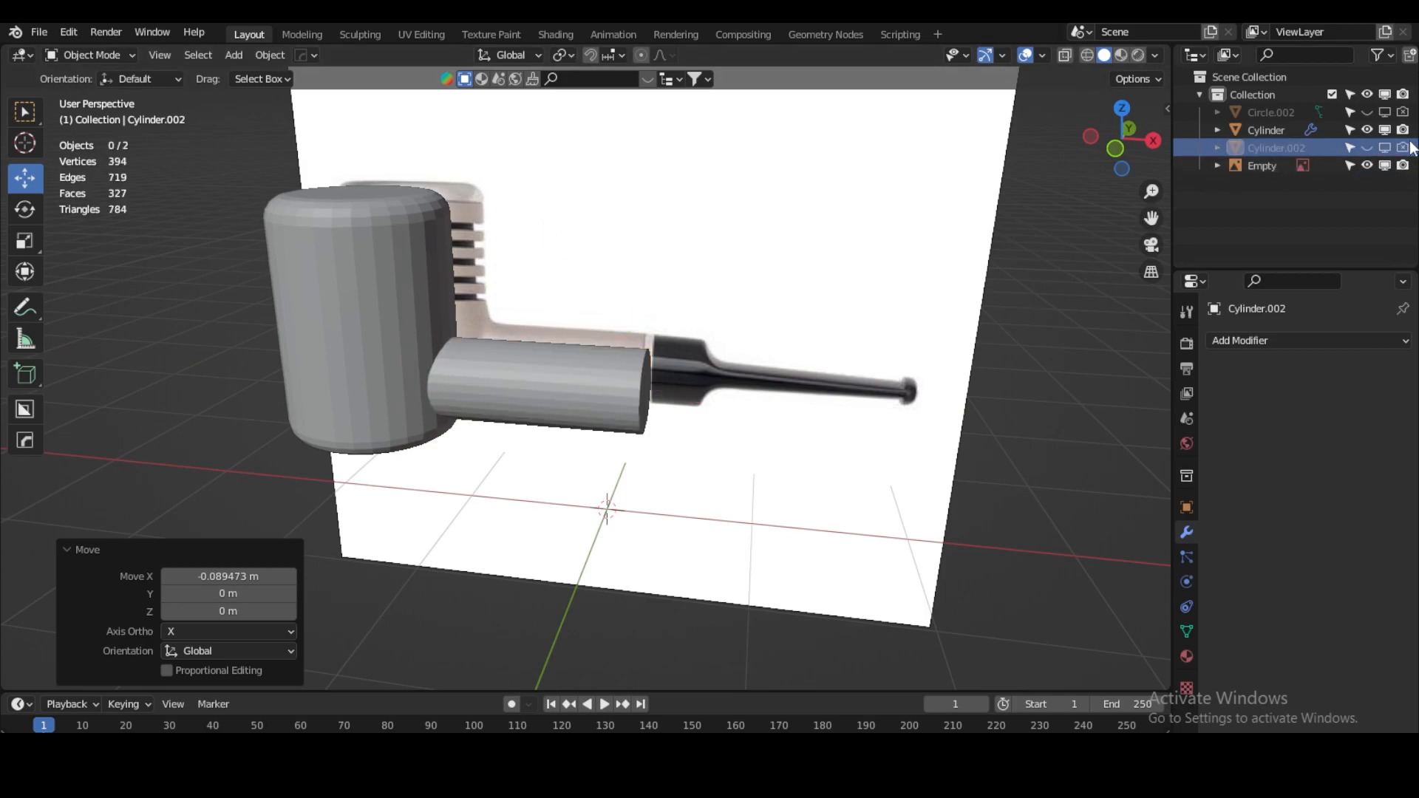
{"action": "left_click", "coordinate": [1403, 147]}
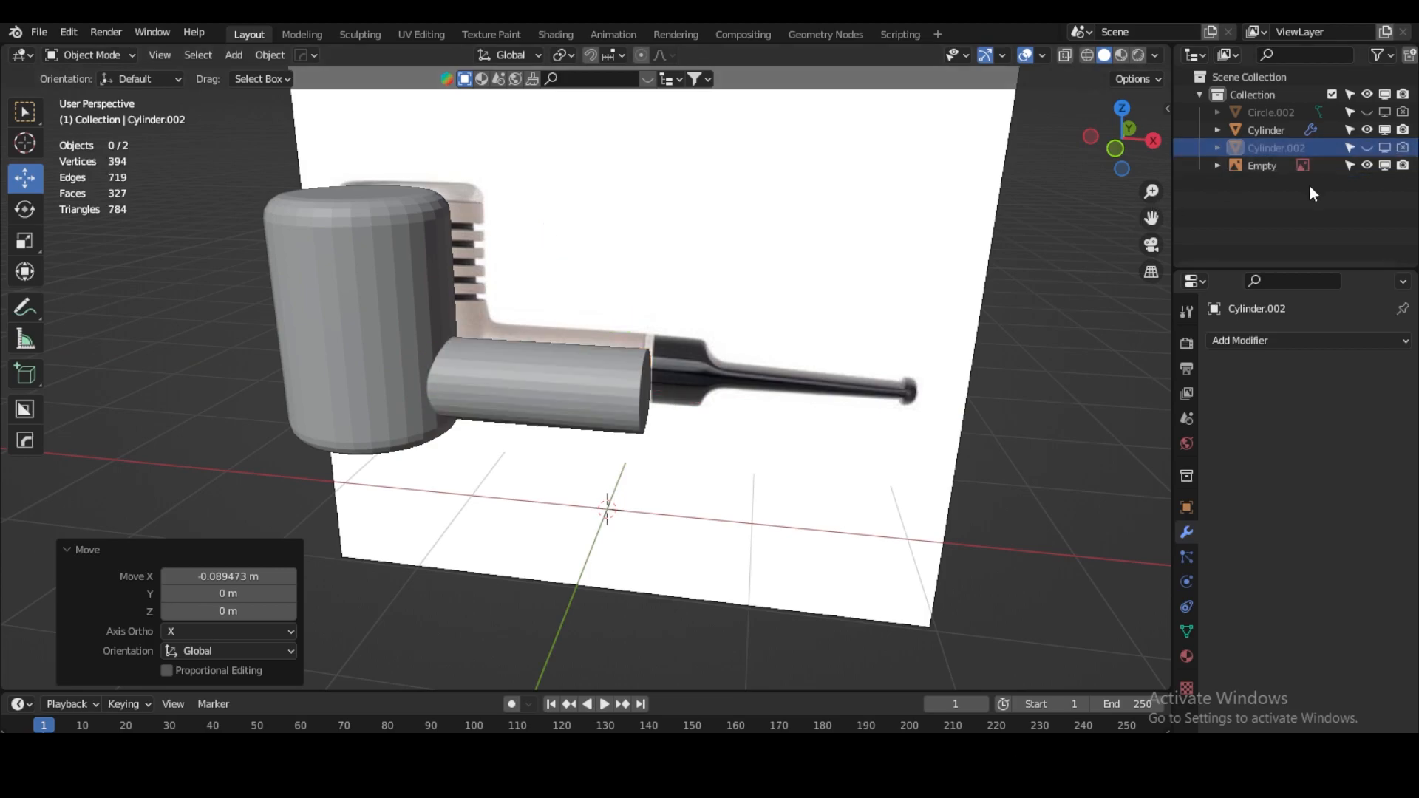
Apply the Boolean union modifier on the bowl cylinder to merge the shank into it.
{"action": "left_click", "coordinate": [410, 362]}
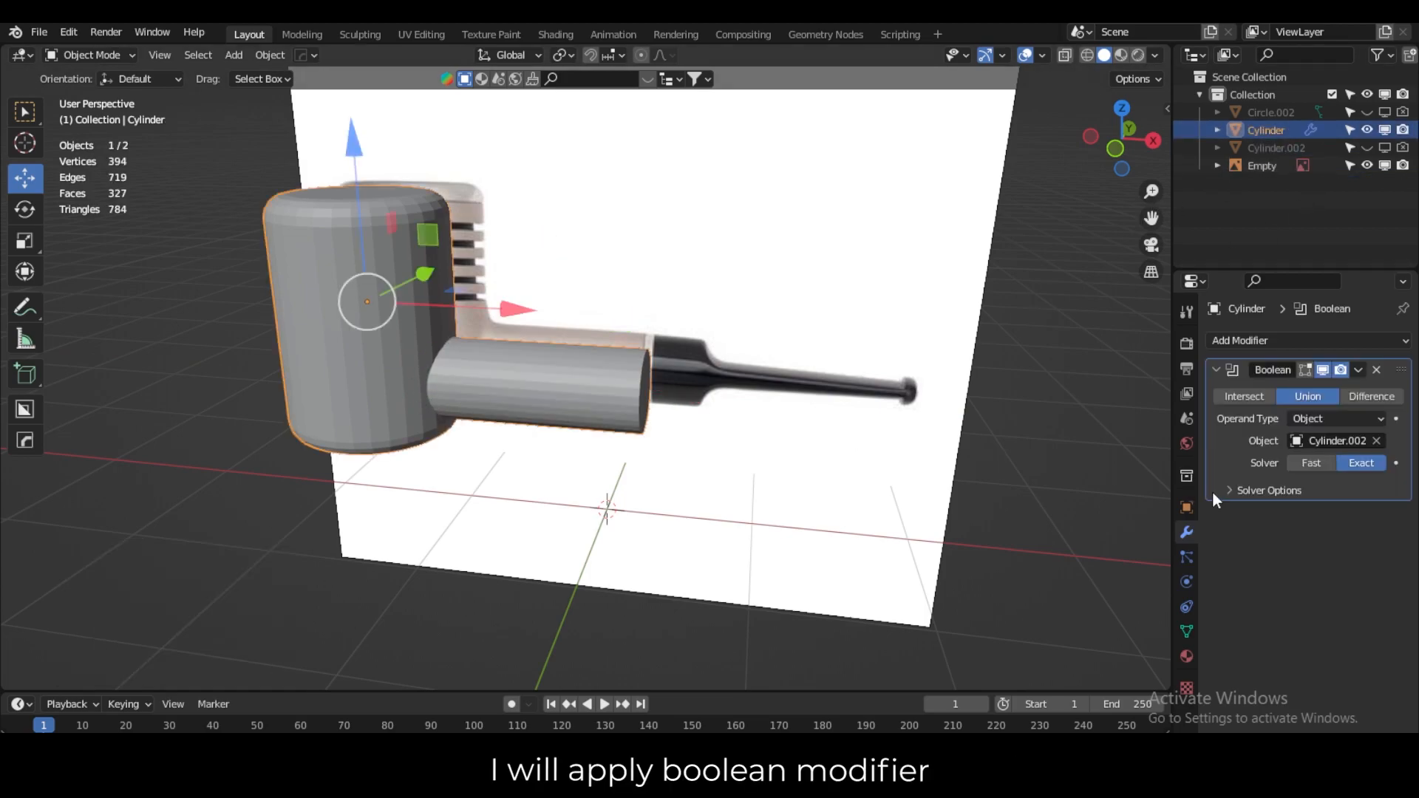
{"action": "left_click", "coordinate": [1356, 369]}
{"action": "left_click", "coordinate": [1347, 385]}
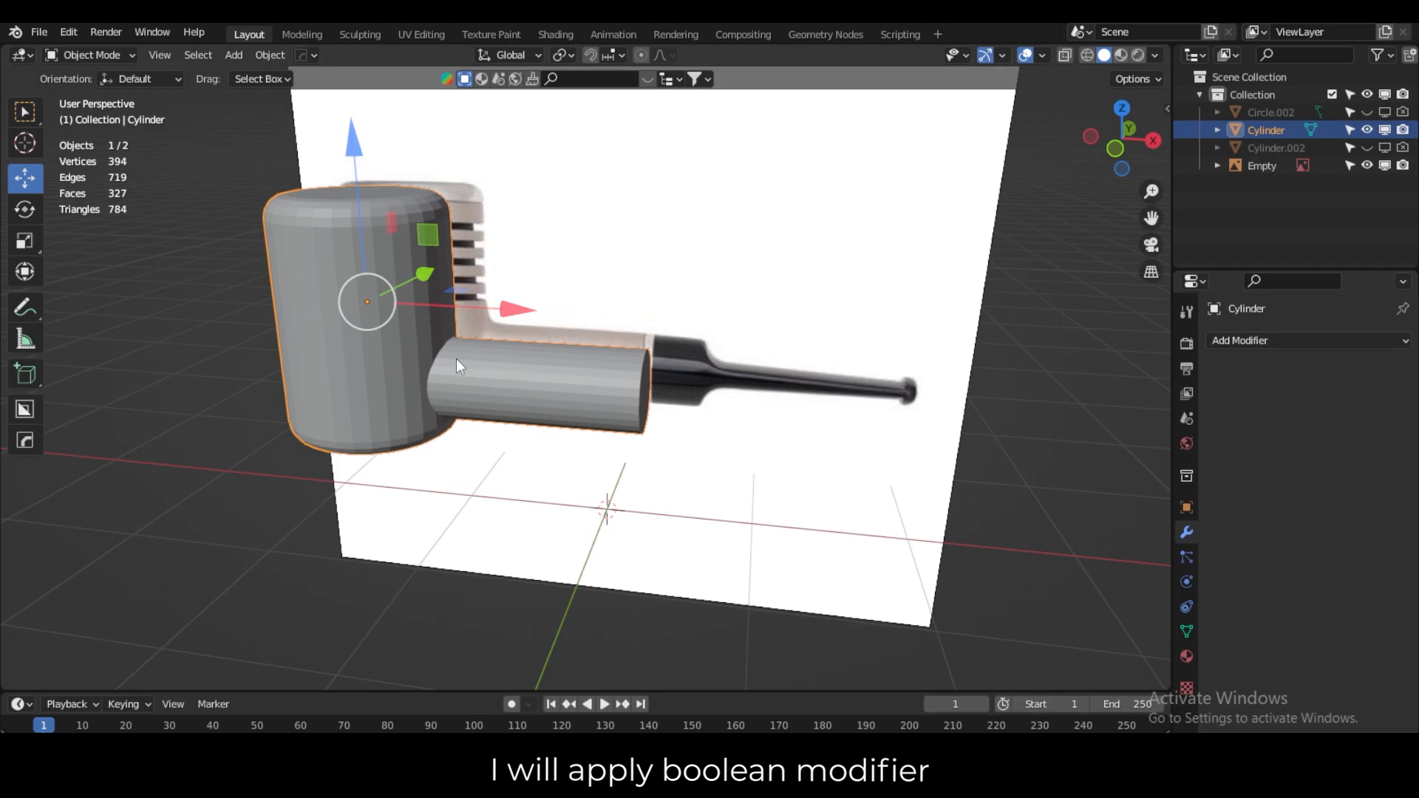
Open the joined pipe body in Edit Mode and hide the reference image.
{"action": "left_click", "coordinate": [117, 58]}
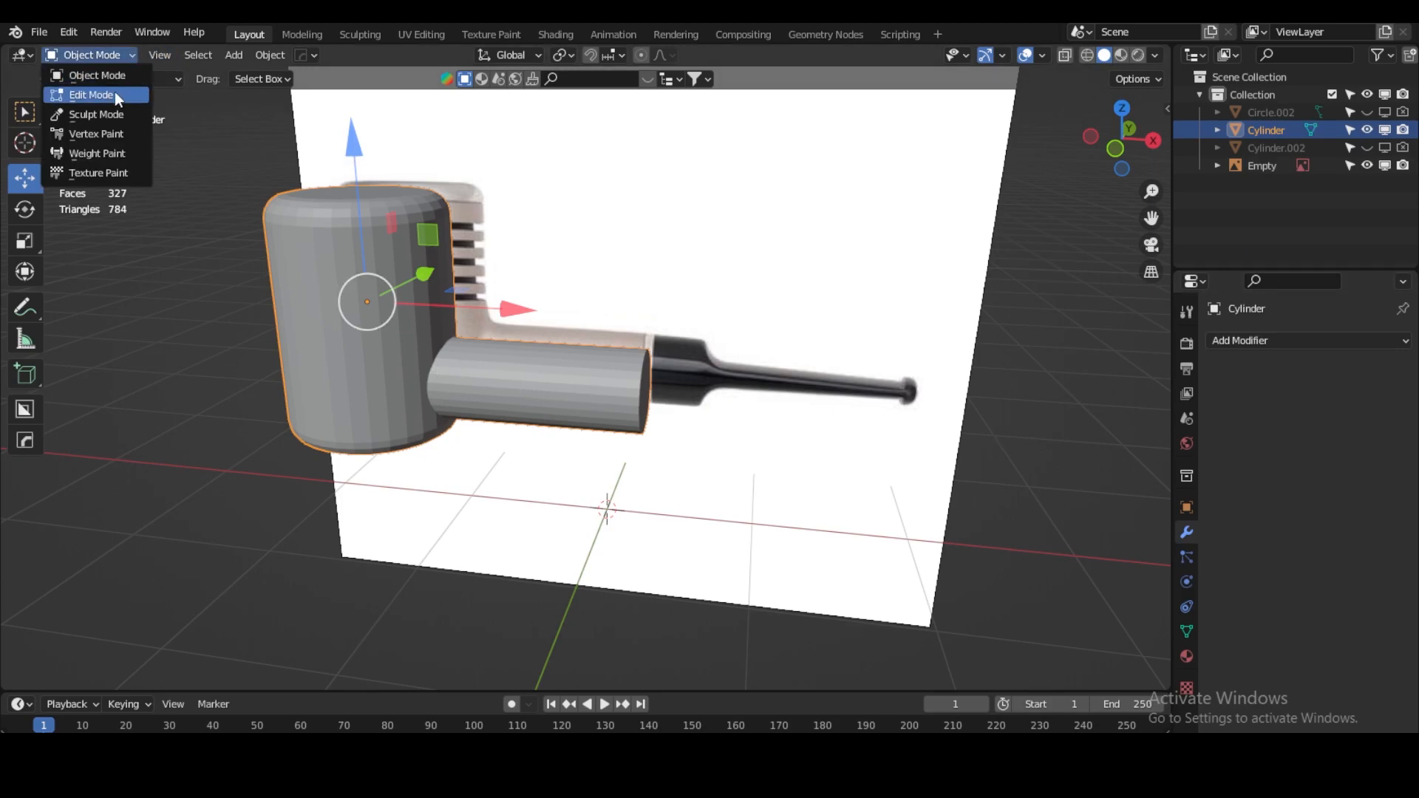
{"action": "left_click", "coordinate": [115, 94]}
{"action": "middle_click_drag", "start_coordinate": [489, 362], "coordinate": [552, 355], "text": "shift"}
{"action": "middle_click_drag", "start_coordinate": [552, 355], "coordinate": [458, 383]}
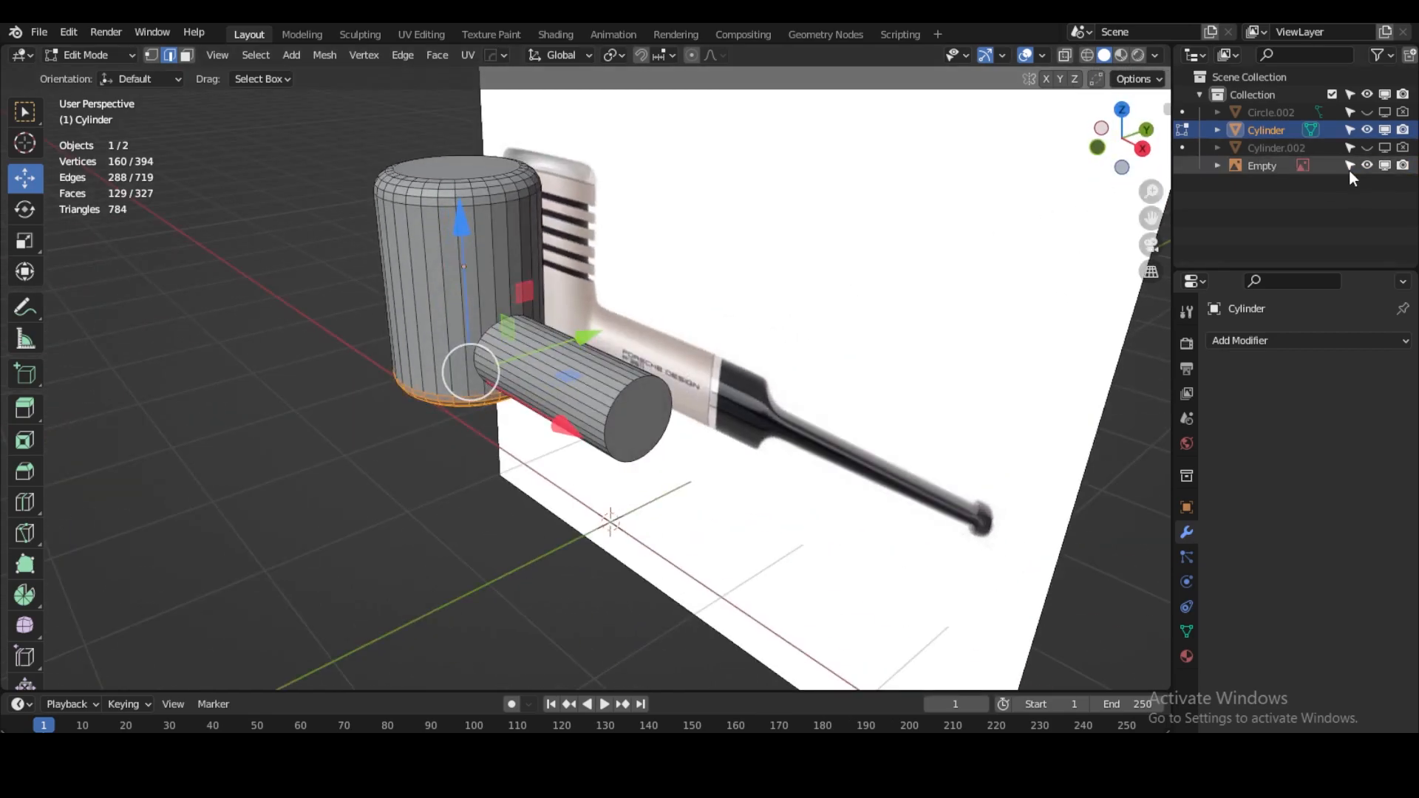
{"action": "left_click", "coordinate": [1366, 166]}
In vertex select mode, merge at last the two nearly coincident vertices on the upper -Y side of the bowl–shank junction.
{"action": "scroll", "coordinate": [548, 408], "scroll_direction": "up", "scroll_amount": 8}
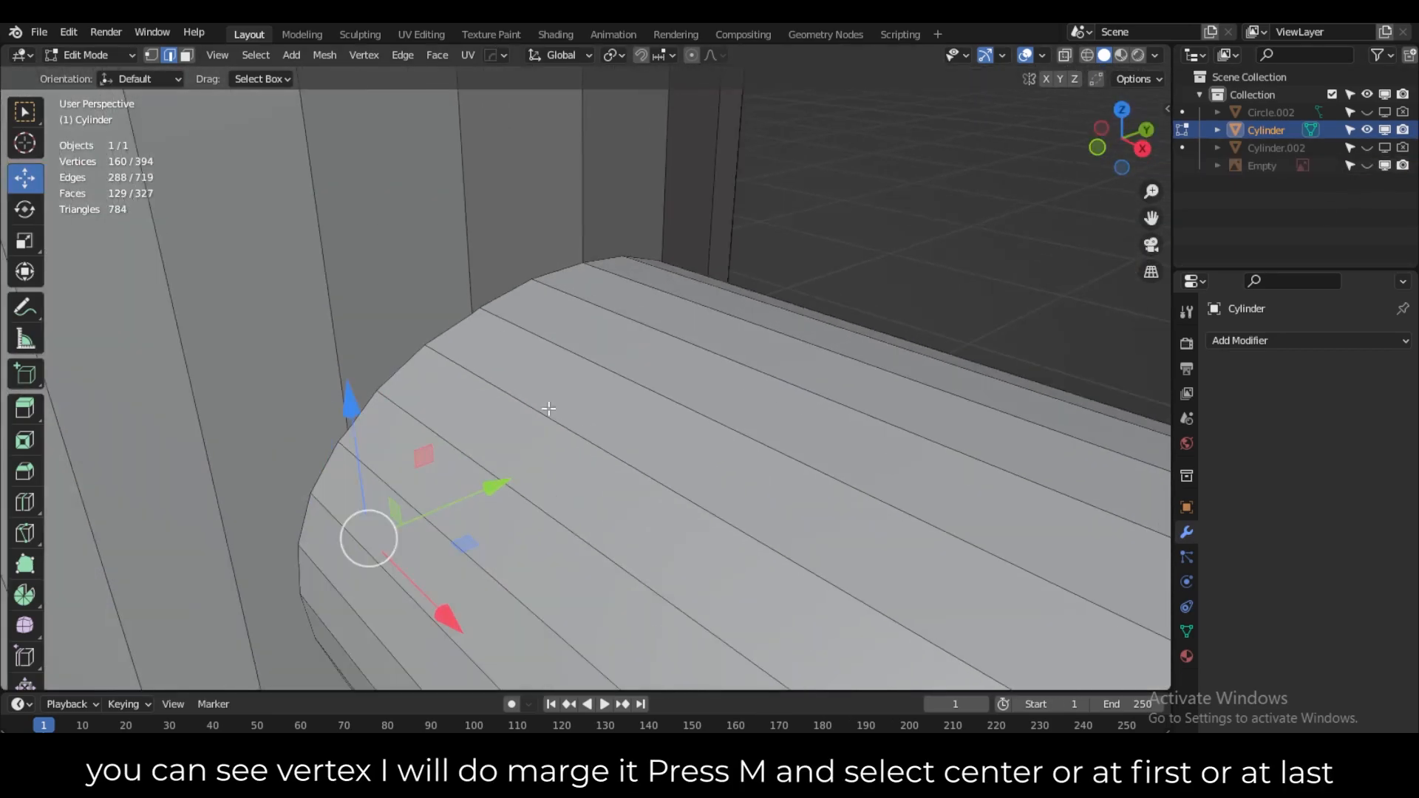
{"action": "left_click", "coordinate": [153, 56]}
{"action": "scroll", "coordinate": [444, 289], "scroll_direction": "up", "scroll_amount": 3}
{"action": "middle_click_drag", "start_coordinate": [443, 289], "coordinate": [574, 374], "text": "shift"}
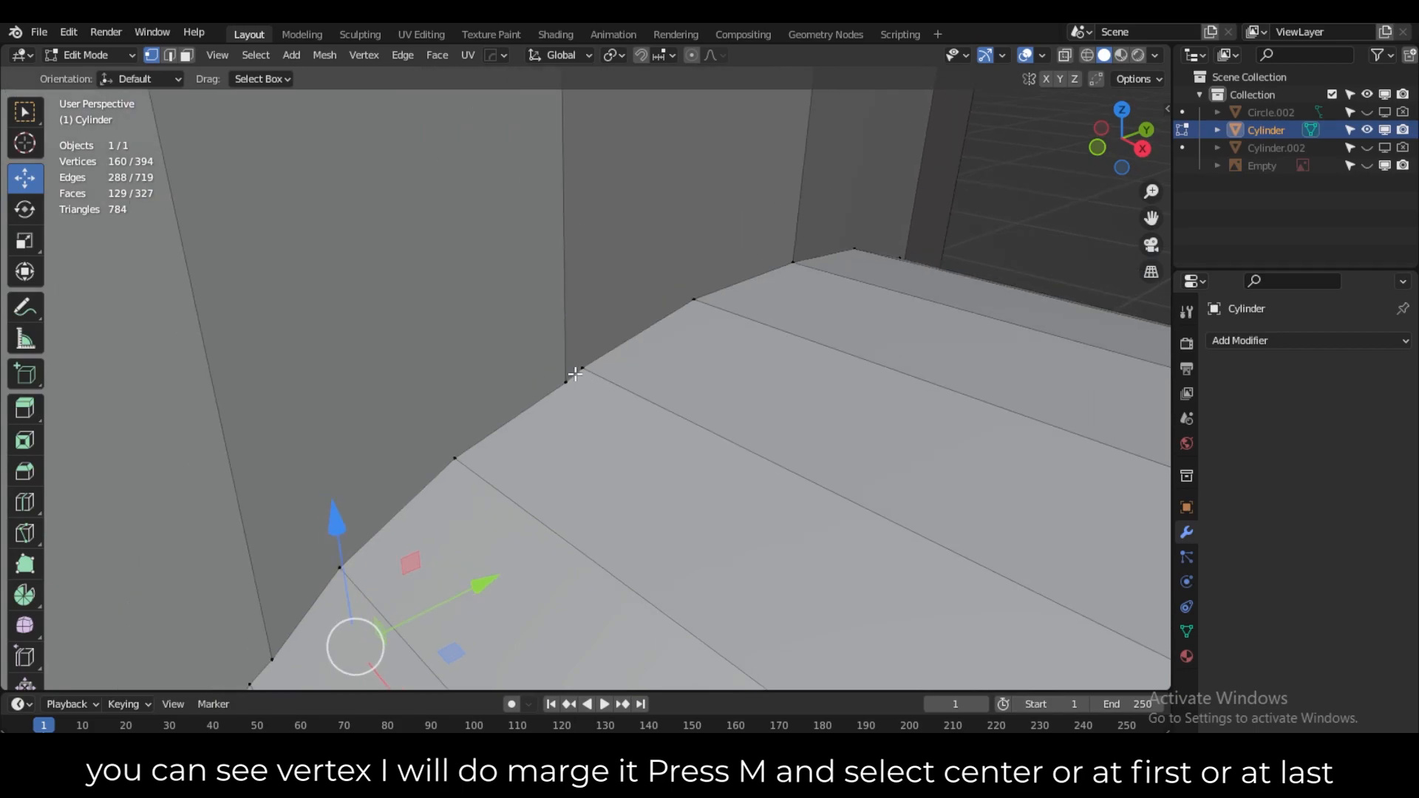
{"action": "left_click", "coordinate": [582, 367]}
{"action": "left_click", "coordinate": [566, 381], "text": "shift"}
{"action": "key", "text": "m"}
{"action": "left_click", "coordinate": [610, 485]}
Merge the two close vertices on the junction's upper curve, just past the shank's top toward +Y.
{"action": "middle_click_drag", "start_coordinate": [611, 484], "coordinate": [671, 444]}
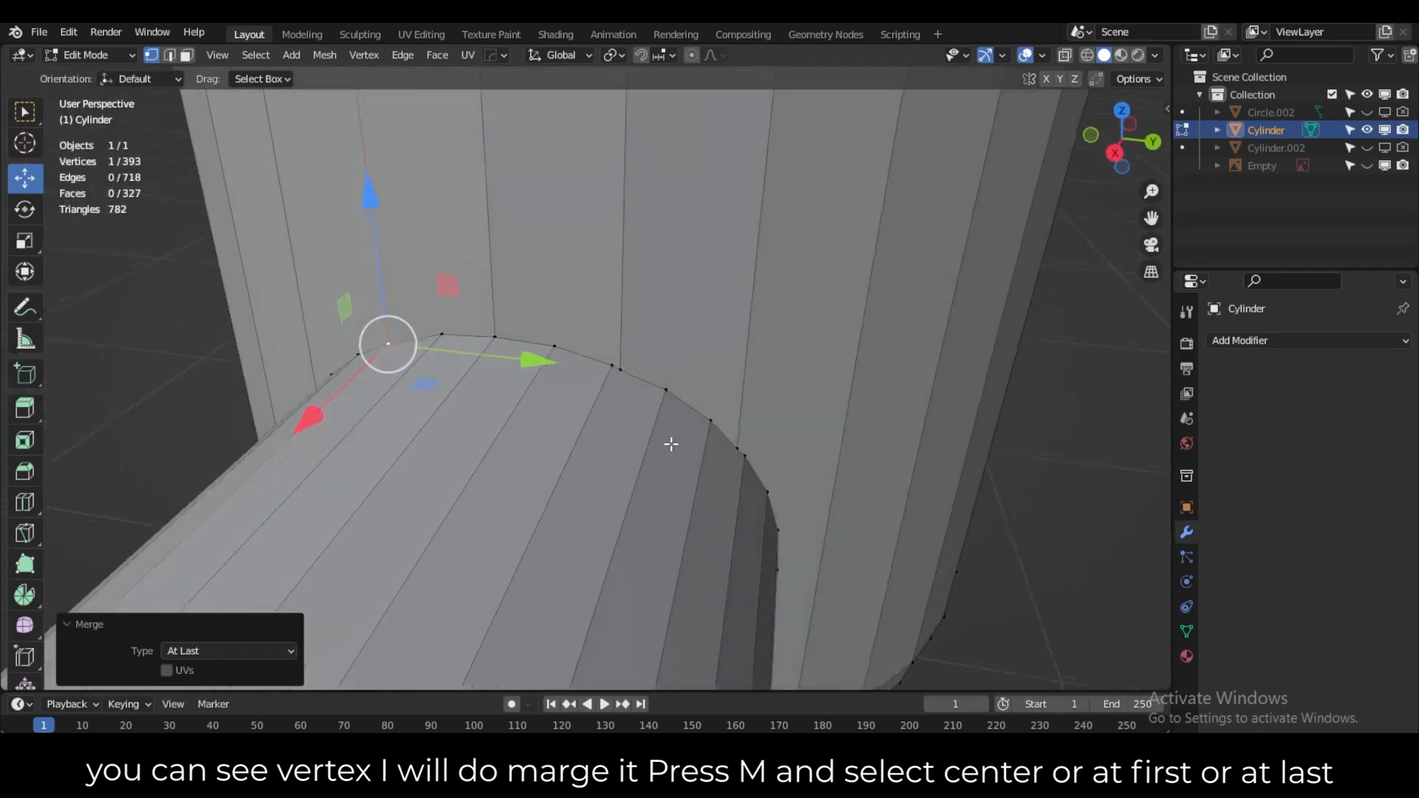
{"action": "scroll", "coordinate": [671, 443], "scroll_direction": "up", "scroll_amount": 4}
{"action": "left_click", "coordinate": [659, 336]}
{"action": "left_click", "coordinate": [698, 379], "text": "shift"}
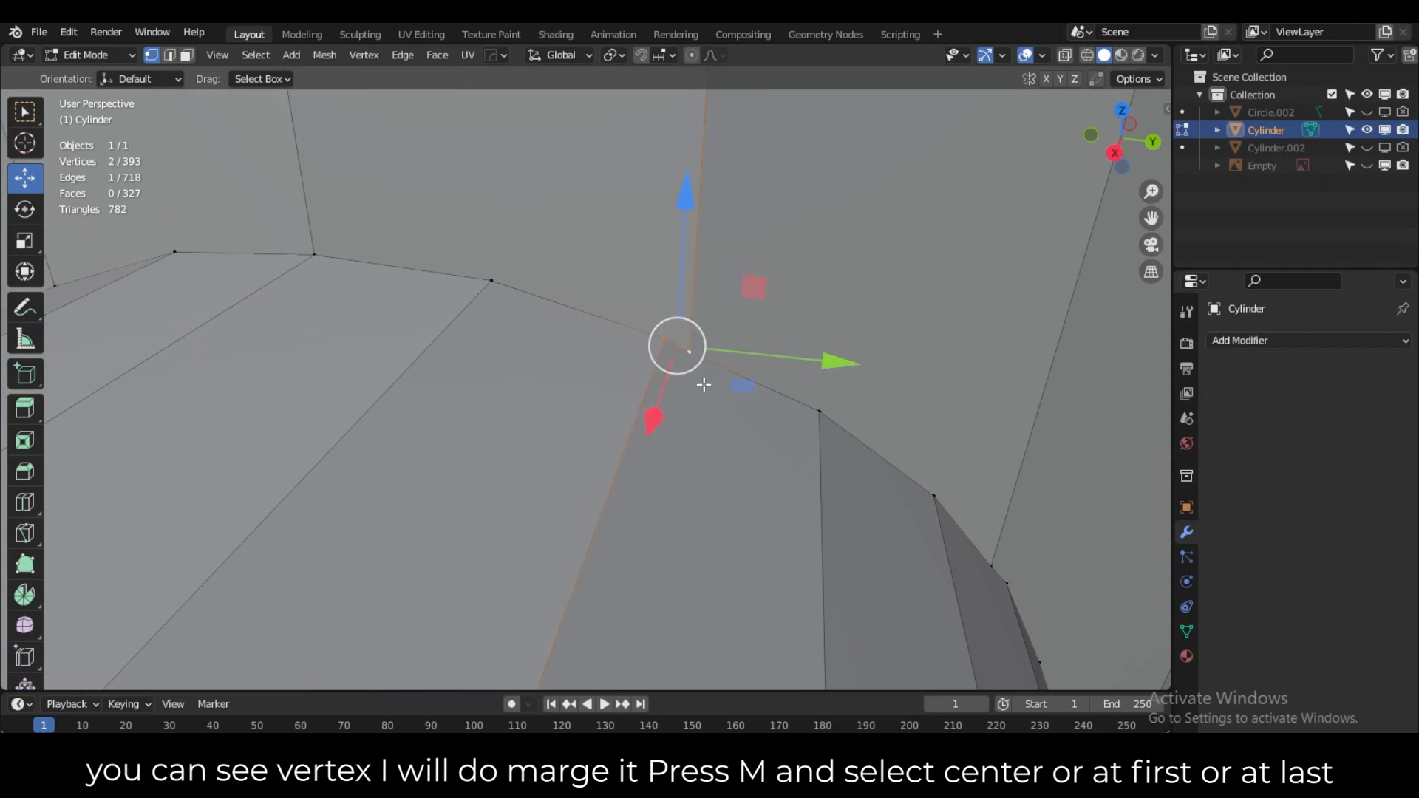
{"action": "key", "text": "m"}
{"action": "left_click", "coordinate": [651, 374]}
Merge at last the next close vertex pair farther down the +Y side of the junction's upper curve.
{"action": "middle_click_drag", "start_coordinate": [573, 362], "coordinate": [725, 459]}
{"action": "left_click", "coordinate": [625, 346]}
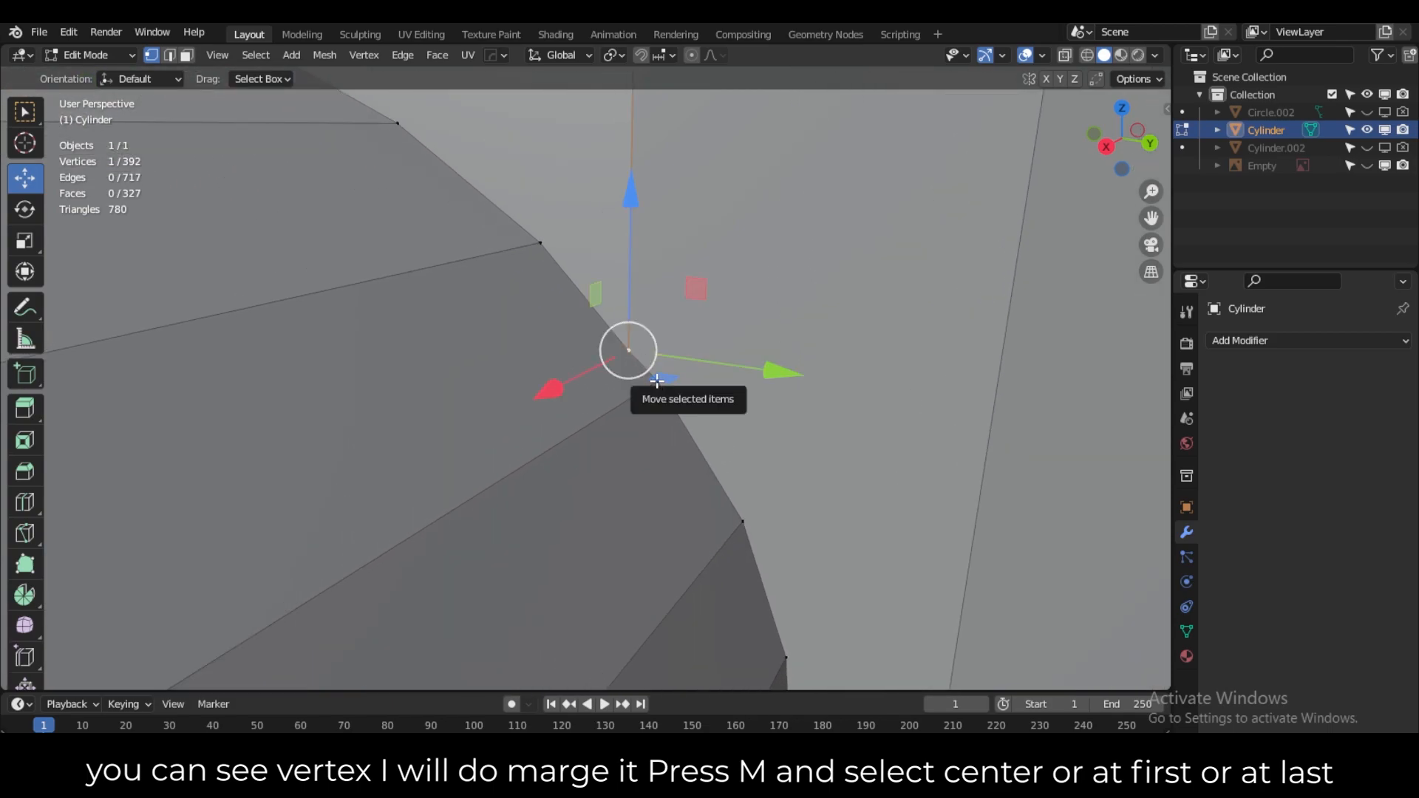
{"action": "left_click", "coordinate": [657, 381], "text": "shift"}
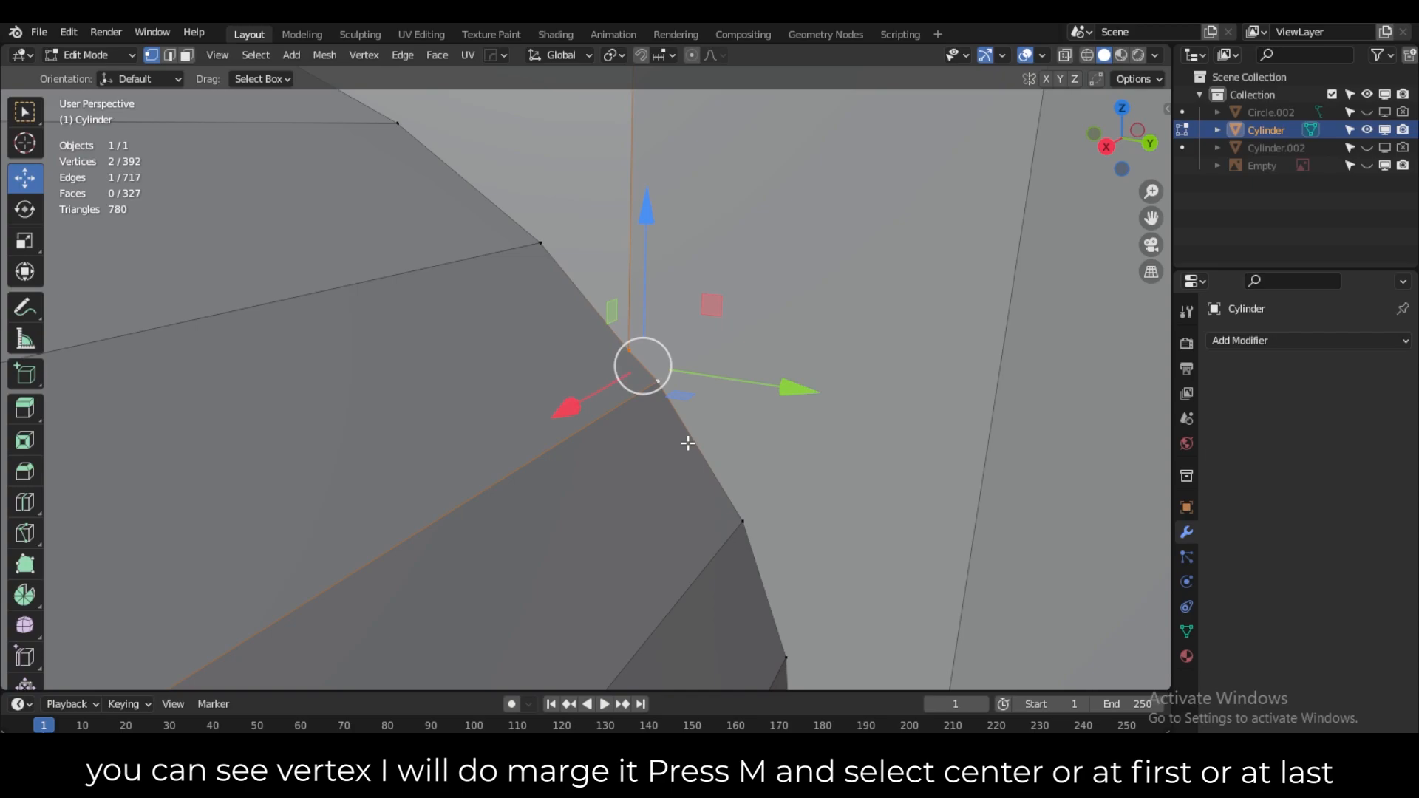
{"action": "key", "text": "m"}
{"action": "left_click", "coordinate": [689, 467]}
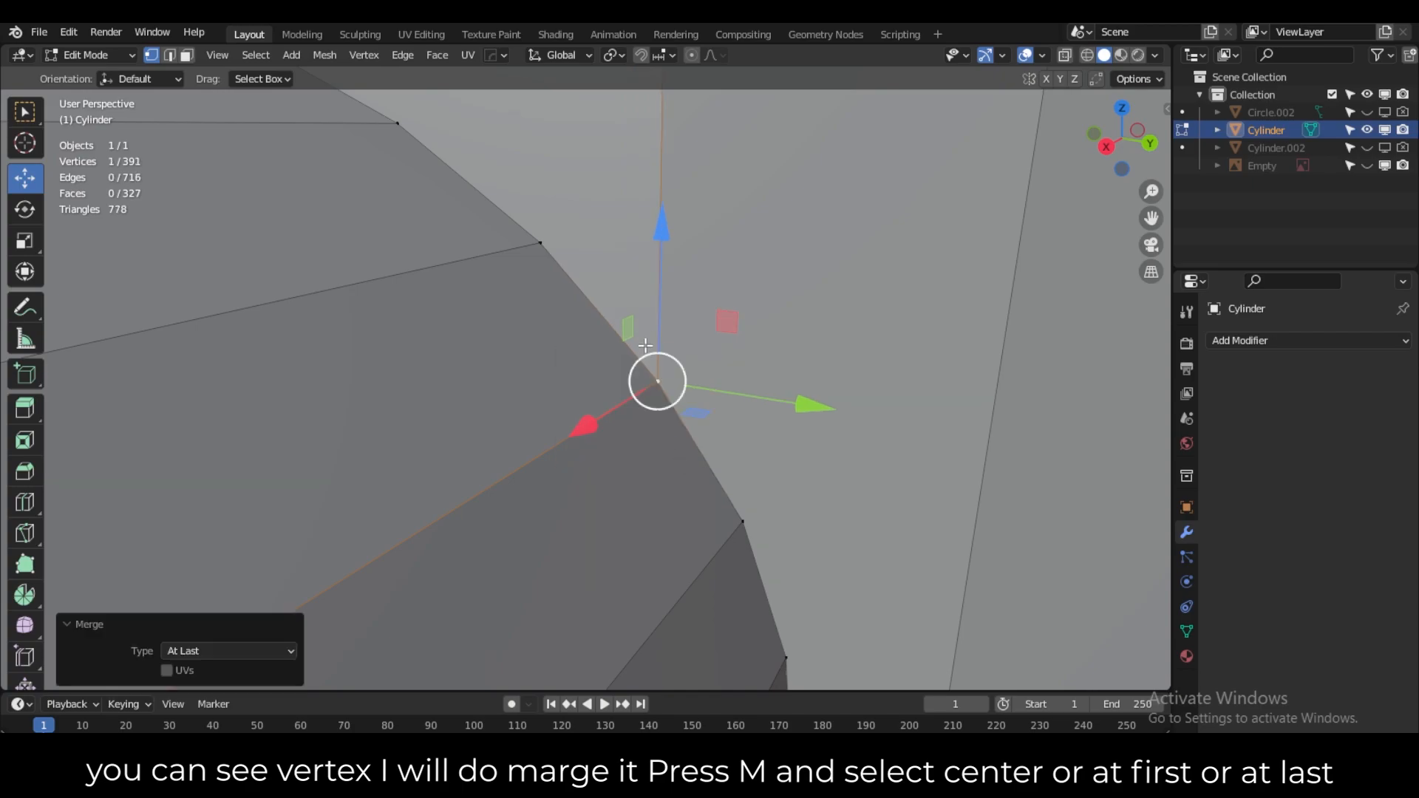
Merge at first the close vertex pair on the lower +Y side of the junction, under the shank.
{"action": "scroll", "coordinate": [645, 355], "scroll_direction": "down", "scroll_amount": 8}
{"action": "middle_click_drag", "start_coordinate": [663, 535], "coordinate": [659, 361]}
{"action": "middle_click_drag", "start_coordinate": [644, 517], "coordinate": [663, 383], "text": "shift"}
{"action": "scroll", "coordinate": [636, 356], "scroll_direction": "up", "scroll_amount": 1}
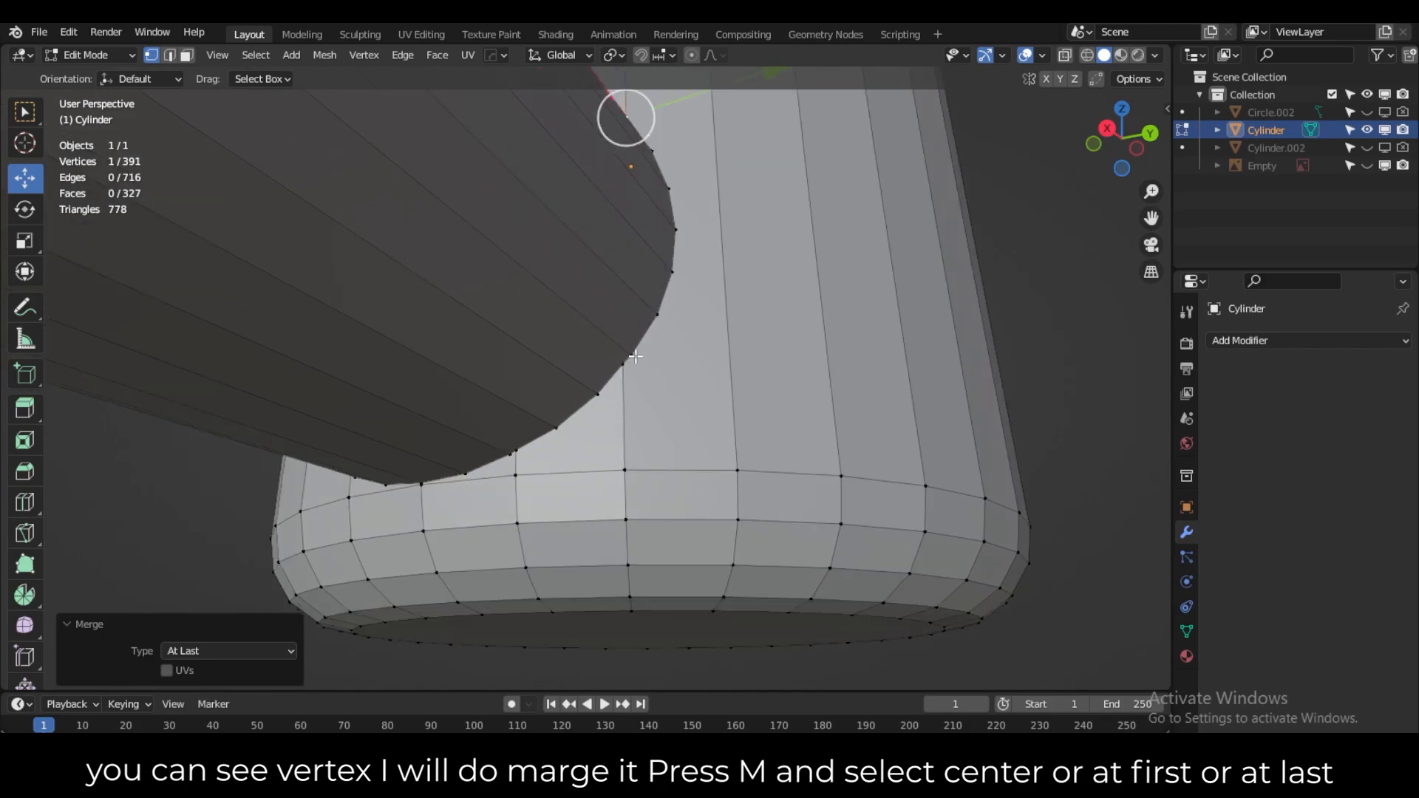
{"action": "scroll", "coordinate": [635, 356], "scroll_direction": "up", "scroll_amount": 4}
{"action": "left_click", "coordinate": [678, 345]}
{"action": "left_click", "coordinate": [679, 345], "text": "shift"}
{"action": "key", "text": "m"}
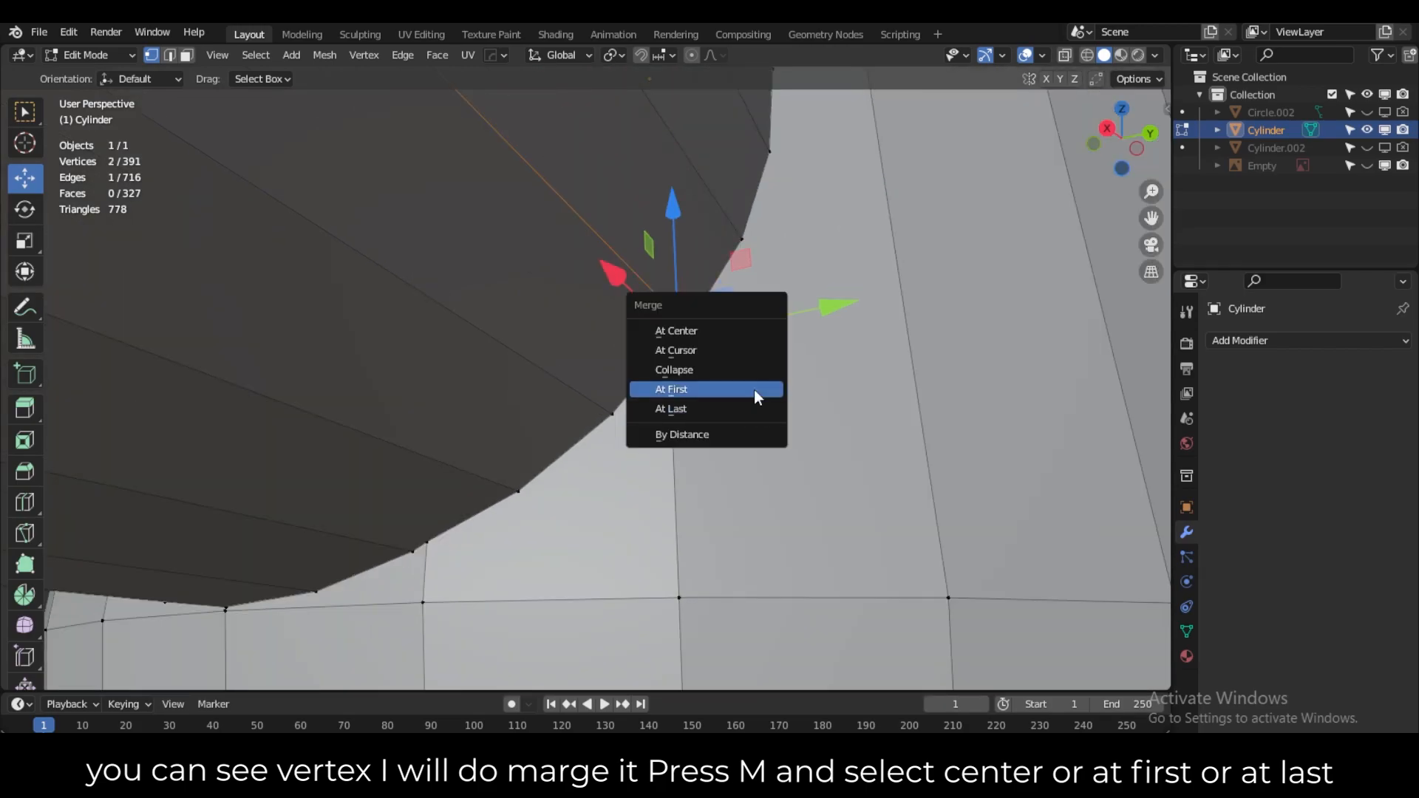
{"action": "left_click", "coordinate": [754, 390]}
Merge at last the next close vertex pair on the junction's underside, near the bowl's bottom bevel on the +Y side.
{"action": "scroll", "coordinate": [751, 437], "scroll_direction": "down", "scroll_amount": 6}
{"action": "middle_click_drag", "start_coordinate": [619, 423], "coordinate": [680, 448]}
{"action": "scroll", "coordinate": [687, 432], "scroll_direction": "up", "scroll_amount": 4}
{"action": "scroll", "coordinate": [671, 457], "scroll_direction": "up", "scroll_amount": 1}
{"action": "left_click", "coordinate": [569, 369]}
{"action": "left_click", "coordinate": [561, 374], "text": "shift"}
{"action": "key", "text": "m"}
{"action": "left_click", "coordinate": [680, 458]}
Merge at last the close vertex pair on the junction's underside, just past the shank's lowest point toward -Y.
{"action": "middle_click_drag", "start_coordinate": [680, 458], "coordinate": [583, 442]}
{"action": "scroll", "coordinate": [581, 444], "scroll_direction": "up", "scroll_amount": 1}
{"action": "middle_click_drag", "start_coordinate": [460, 456], "coordinate": [583, 454], "text": "shift"}
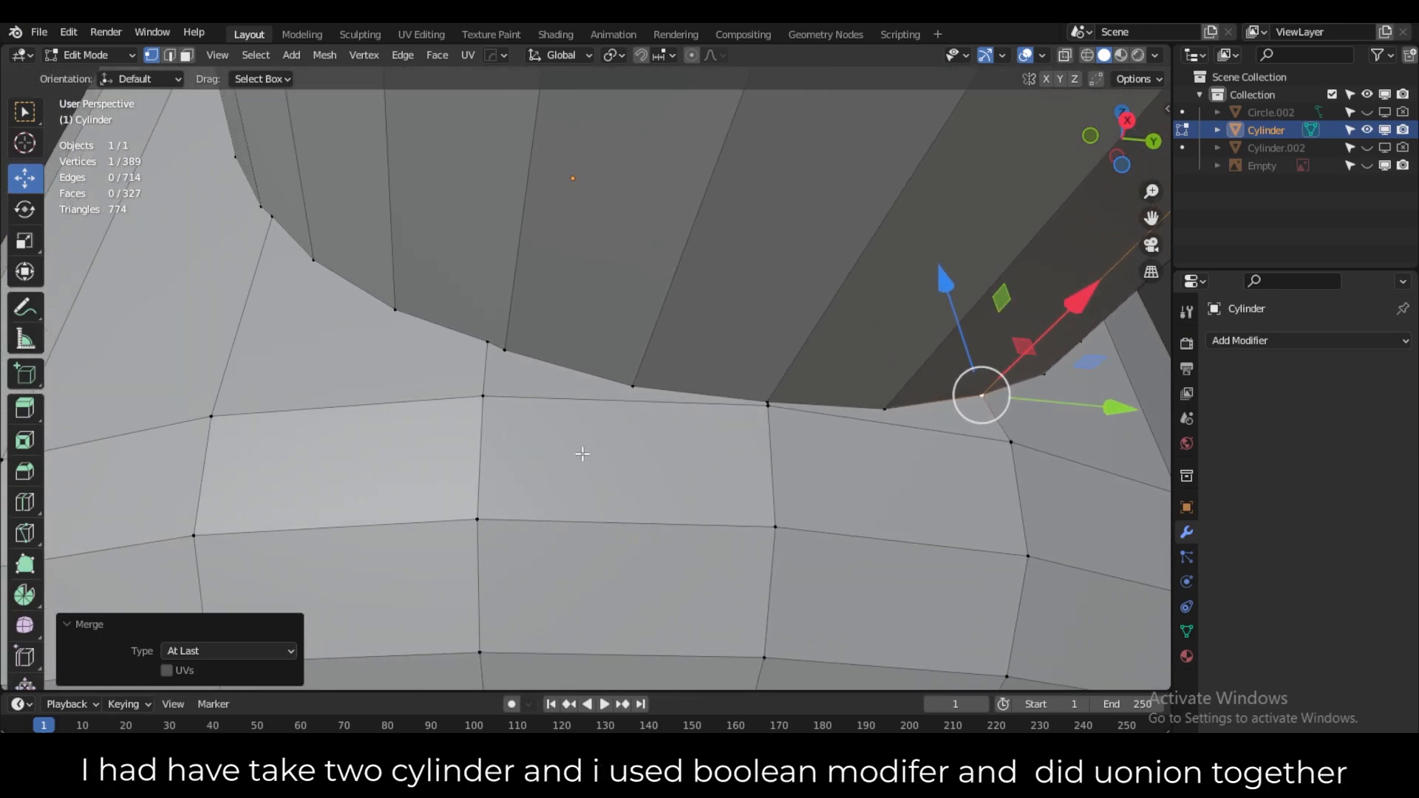
{"action": "left_click", "coordinate": [487, 342]}
{"action": "left_click", "coordinate": [504, 349], "text": "shift"}
{"action": "key", "text": "m"}
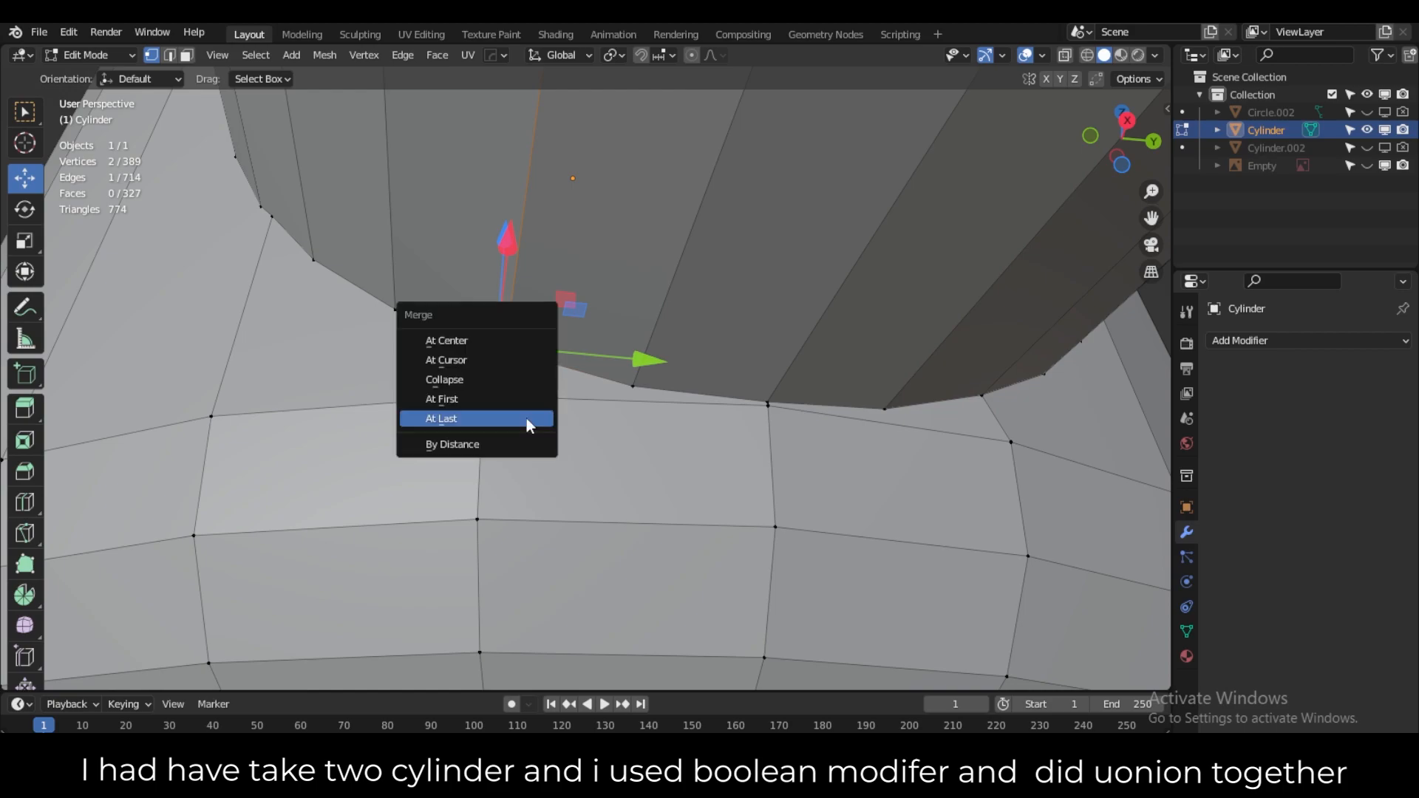
{"action": "left_click", "coordinate": [526, 418]}
Merge at last the remaining close vertex pair on the lower -Y side of the bowl–shank junction.
{"action": "middle_click_drag", "start_coordinate": [527, 418], "coordinate": [449, 350]}
{"action": "left_click", "coordinate": [416, 232]}
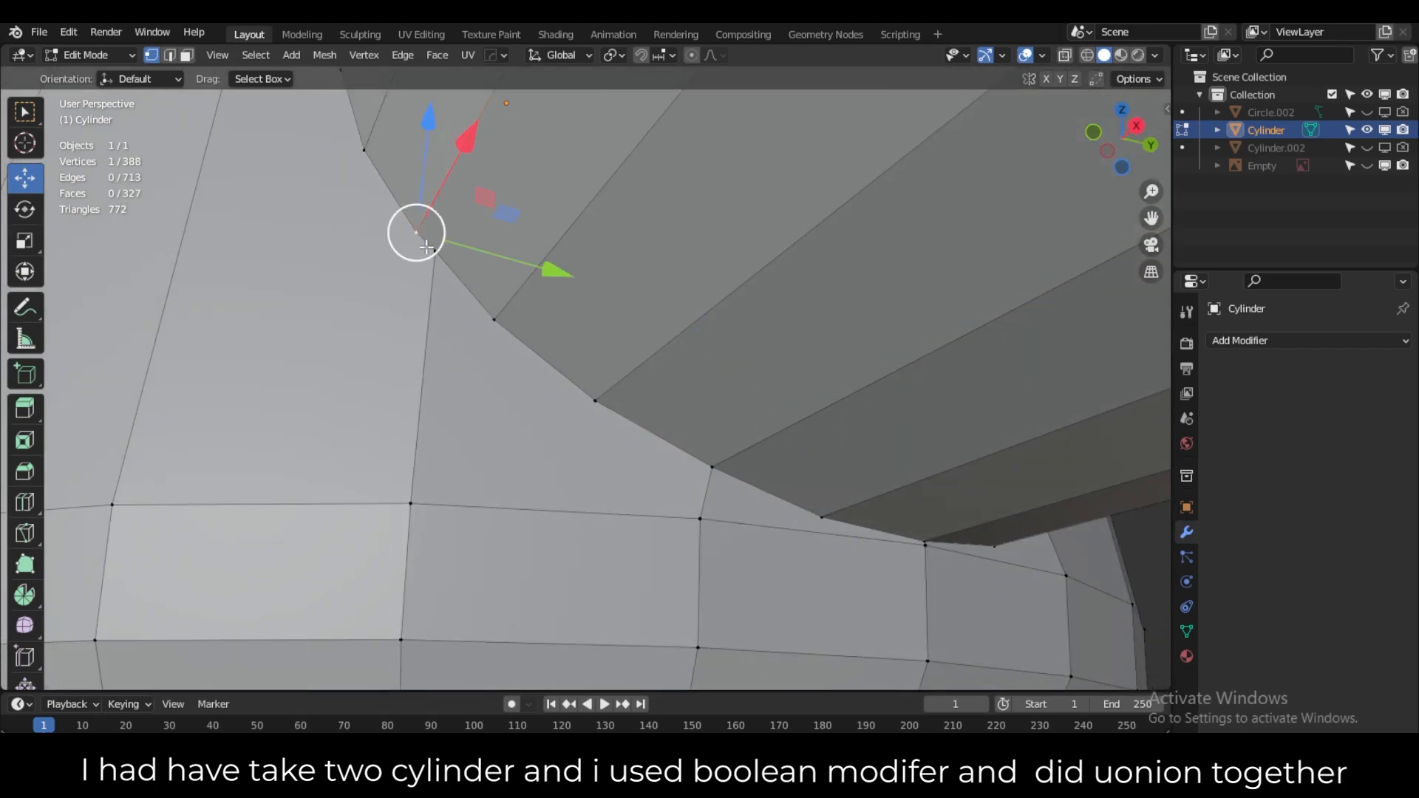
{"action": "left_click", "coordinate": [435, 251], "text": "shift"}
{"action": "key", "text": "m"}
{"action": "left_click", "coordinate": [529, 386]}
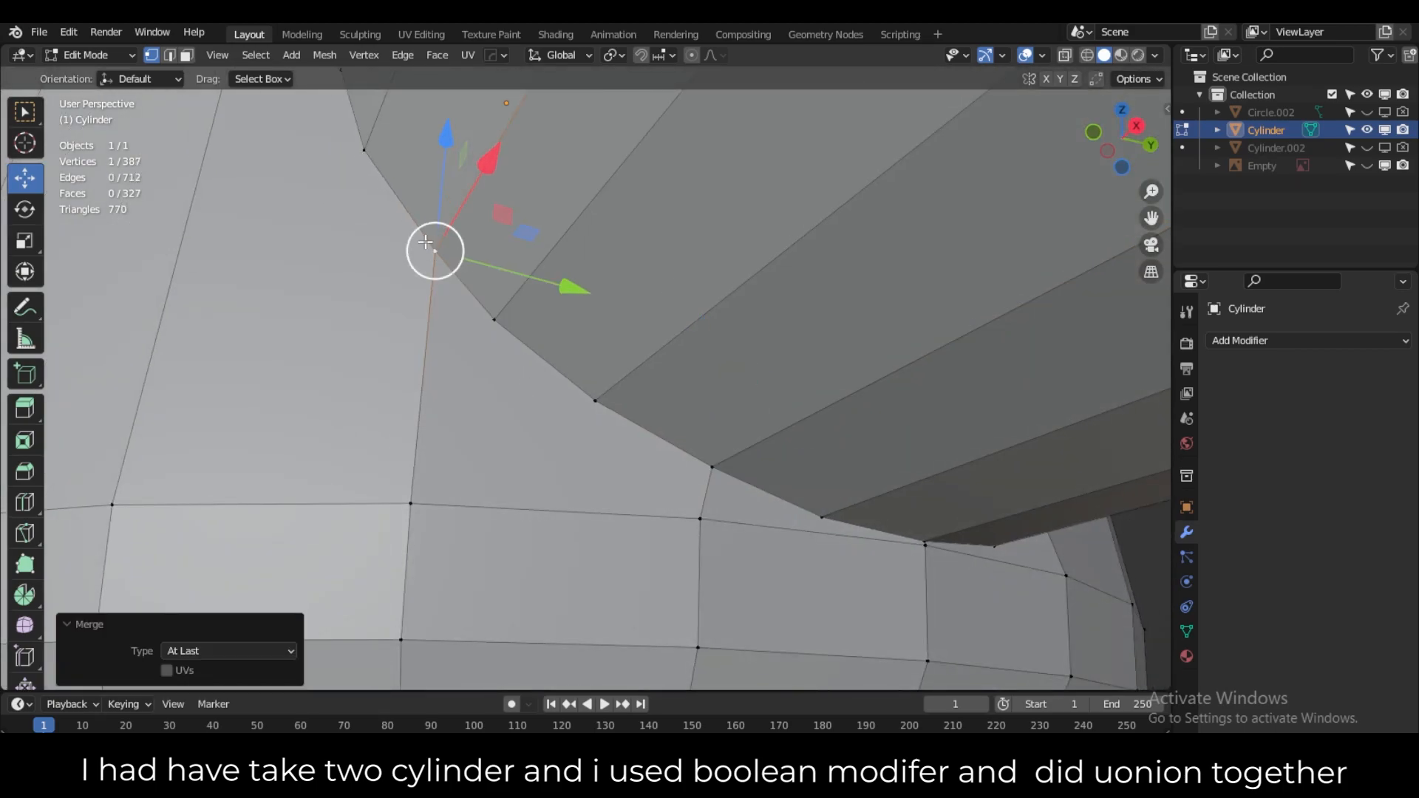
Merge at last the close vertex pair partway up the -Y side of the junction's upper curve.
{"action": "middle_click_drag", "start_coordinate": [529, 390], "coordinate": [531, 463]}
{"action": "middle_click_drag", "start_coordinate": [548, 318], "coordinate": [537, 425]}
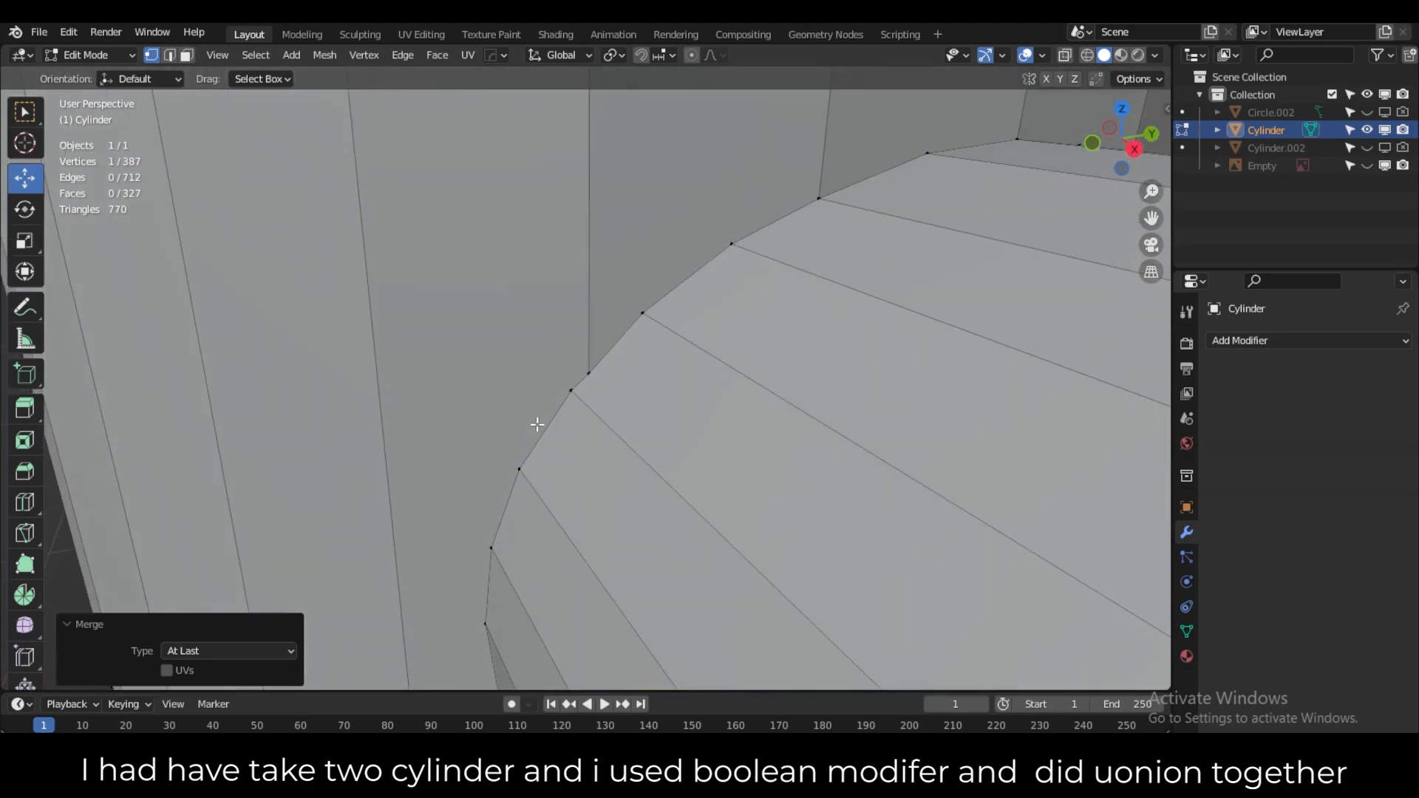
{"action": "left_click", "coordinate": [571, 391], "text": "shift"}
{"action": "key", "text": "m"}
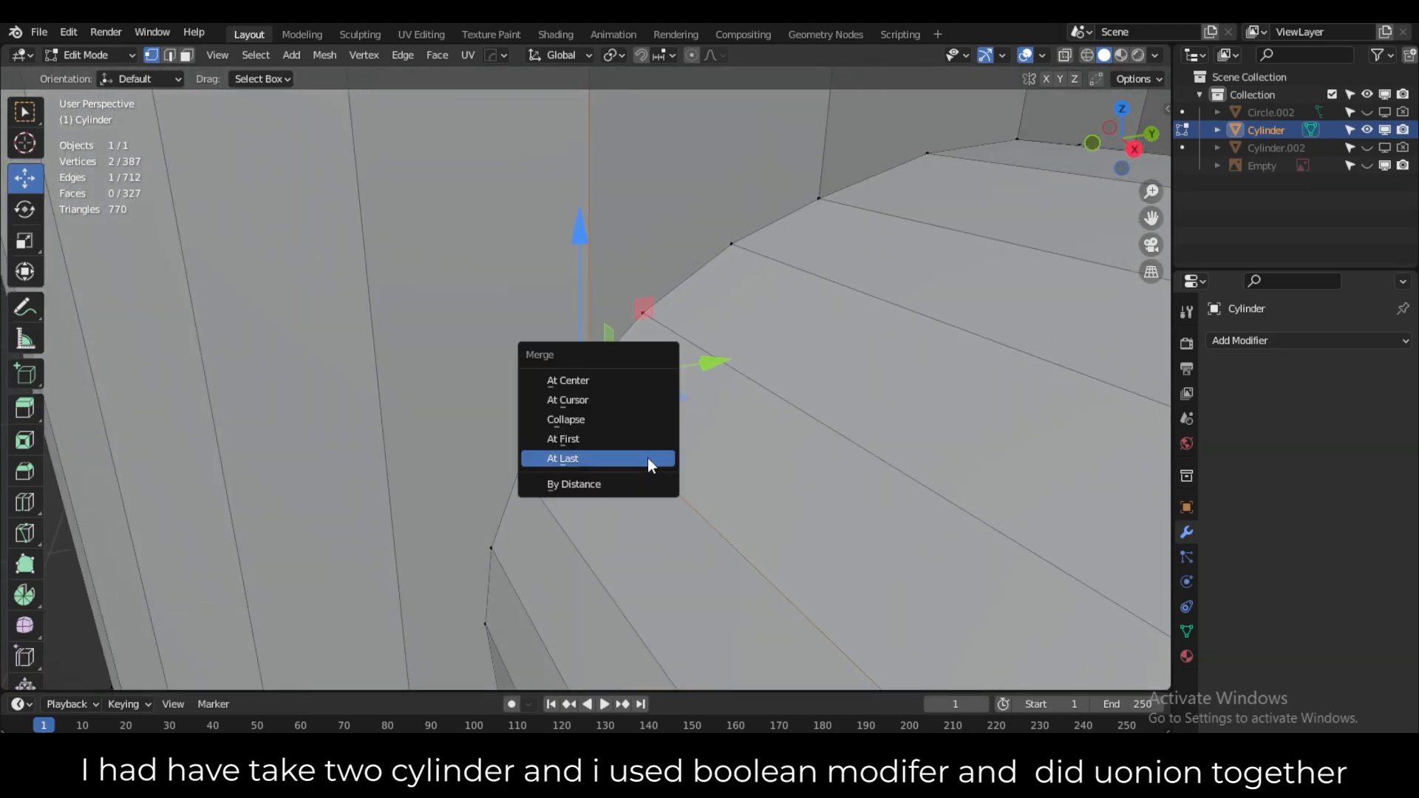
{"action": "left_click", "coordinate": [647, 458]}
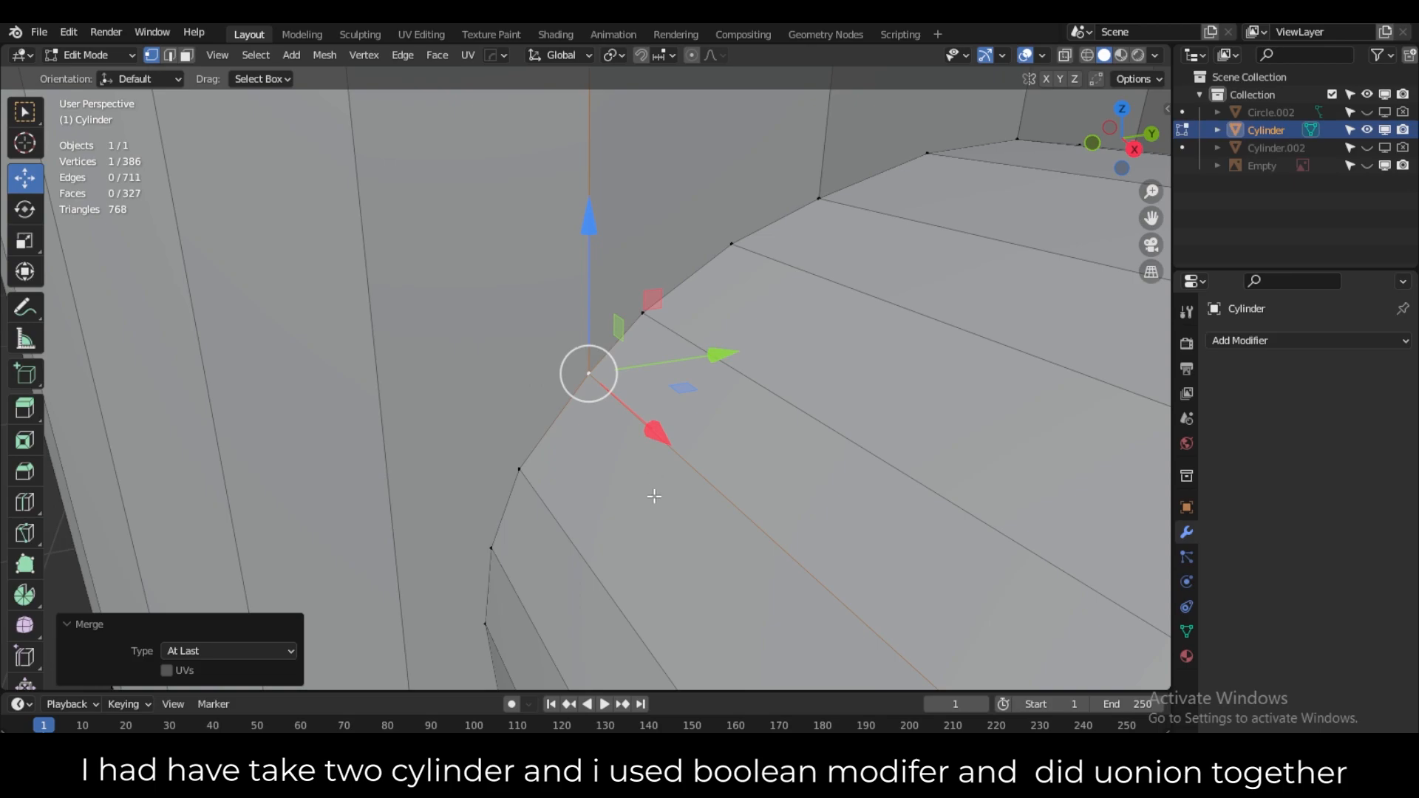
Add a loop cut around the bowl's wall and slide it down by a factor of about 0.506 to the shank's mid-height.
{"action": "middle_click_drag", "start_coordinate": [654, 496], "coordinate": [628, 425]}
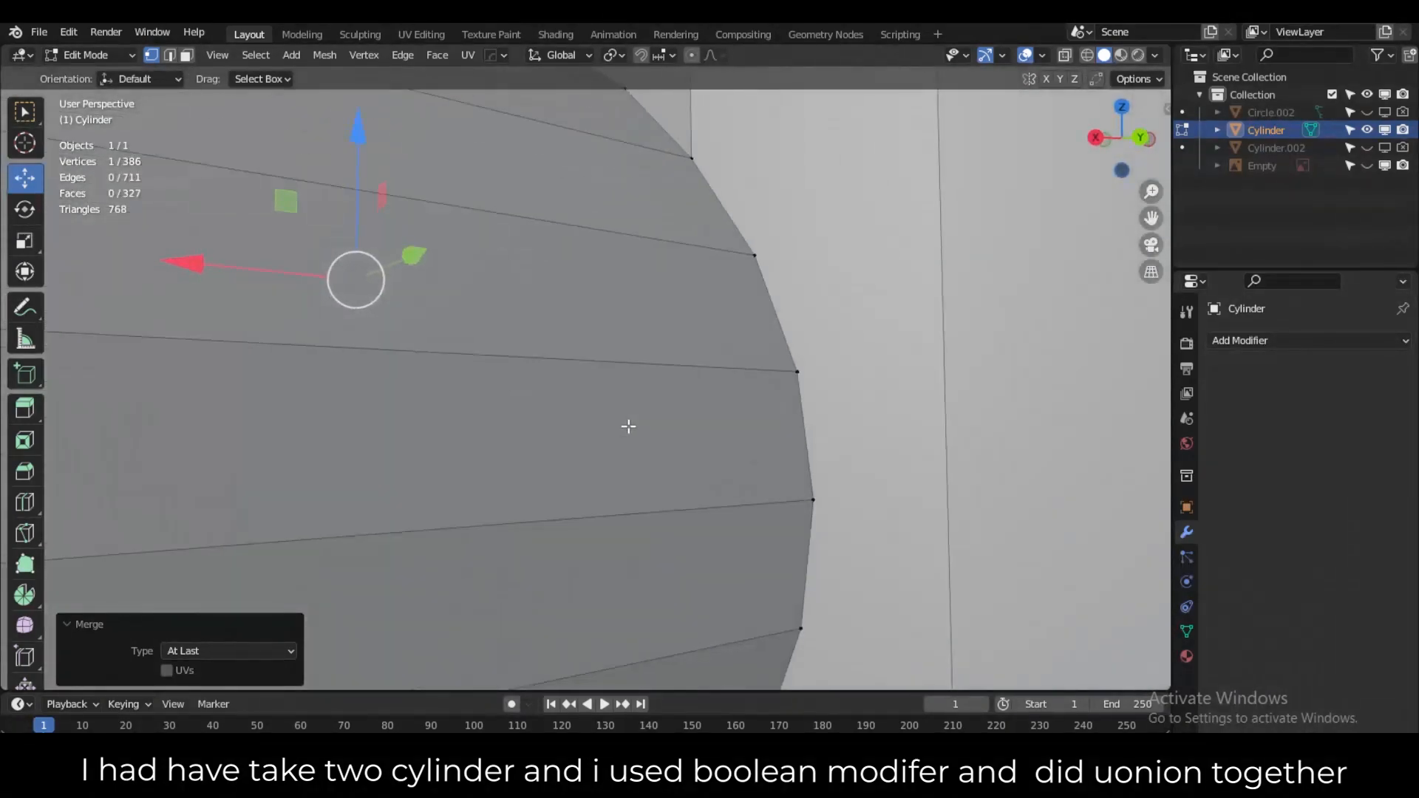
{"action": "scroll", "coordinate": [701, 400], "scroll_direction": "down", "scroll_amount": 4}
{"action": "middle_click_drag", "start_coordinate": [719, 436], "coordinate": [742, 431]}
{"action": "scroll", "coordinate": [676, 384], "scroll_direction": "down", "scroll_amount": 3}
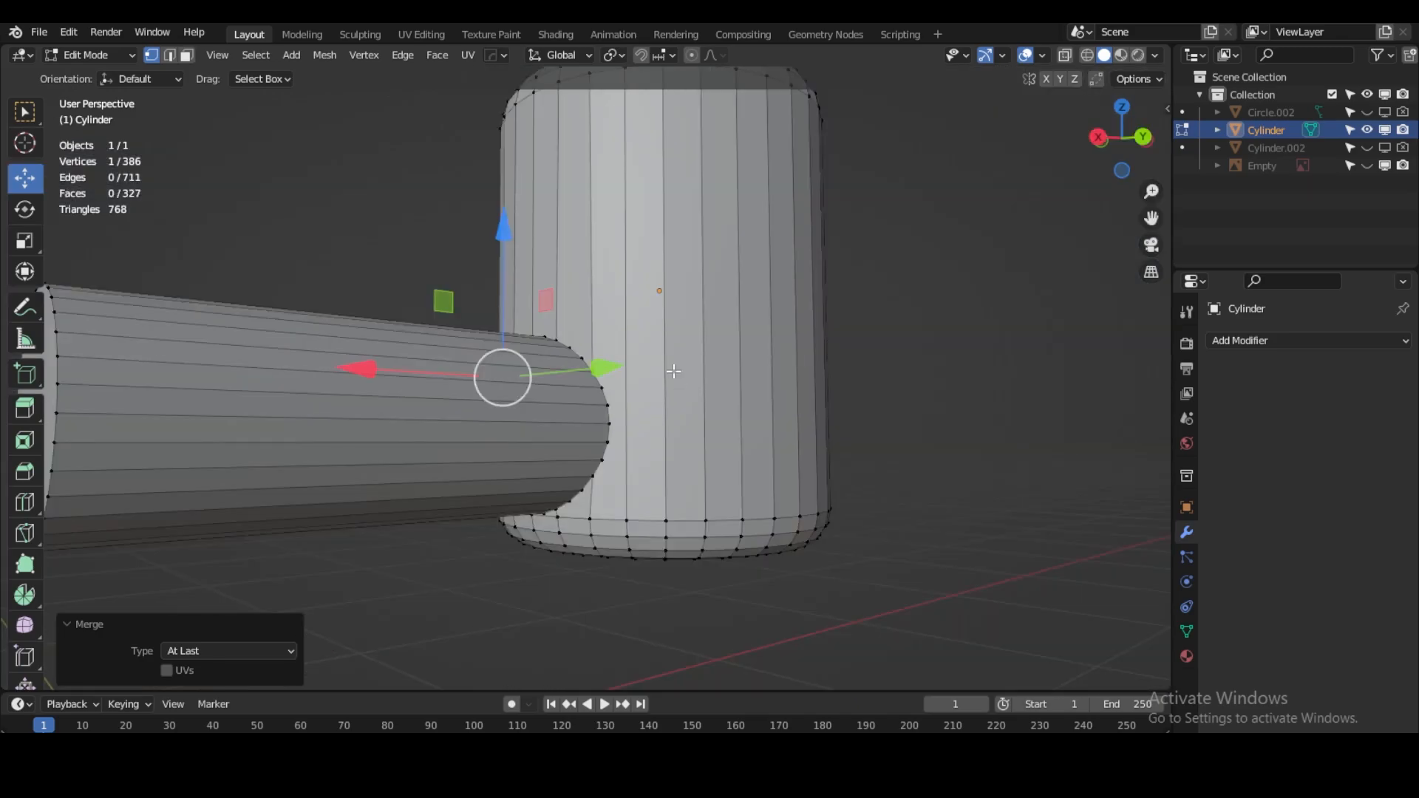
{"action": "key", "text": "ctrl+r"}
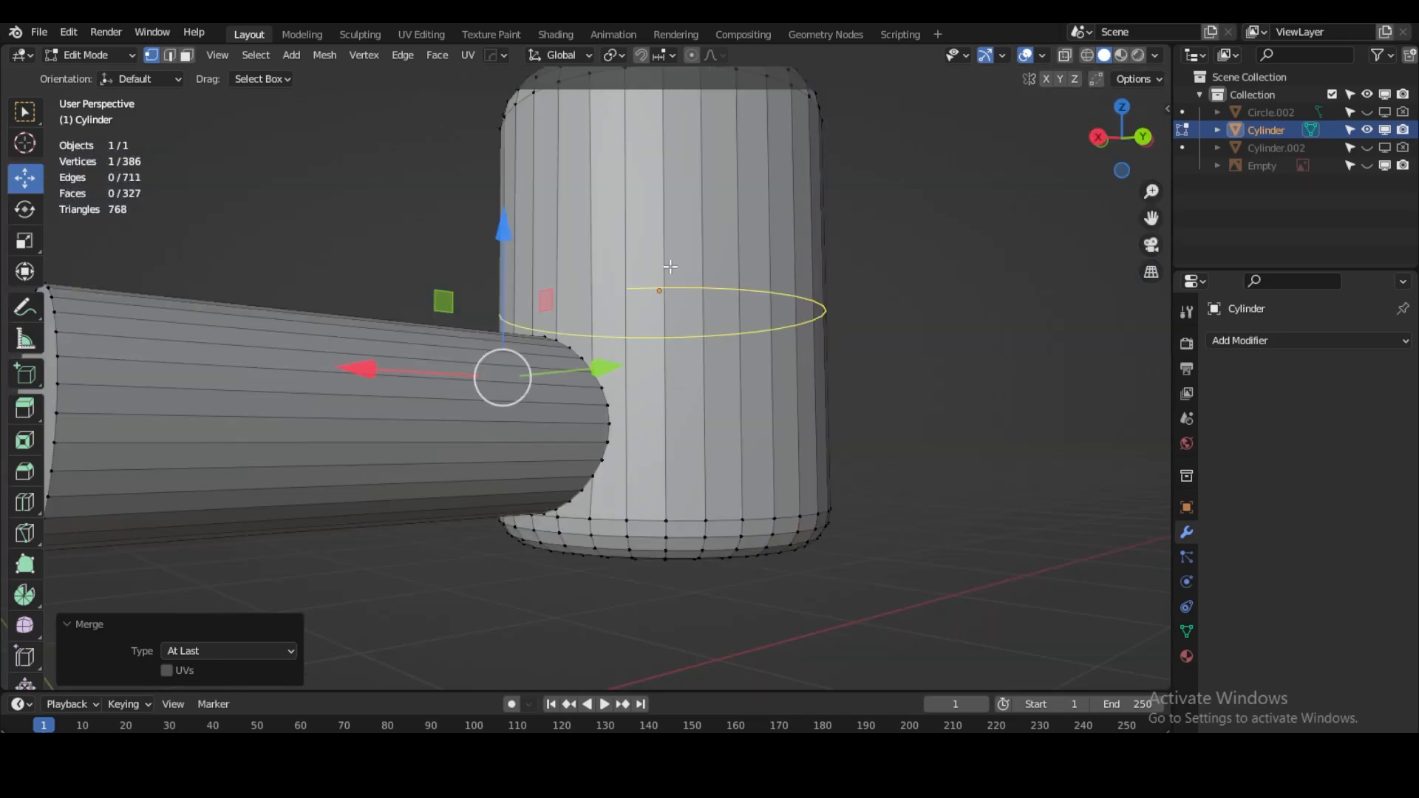
{"action": "left_click", "coordinate": [684, 371]}
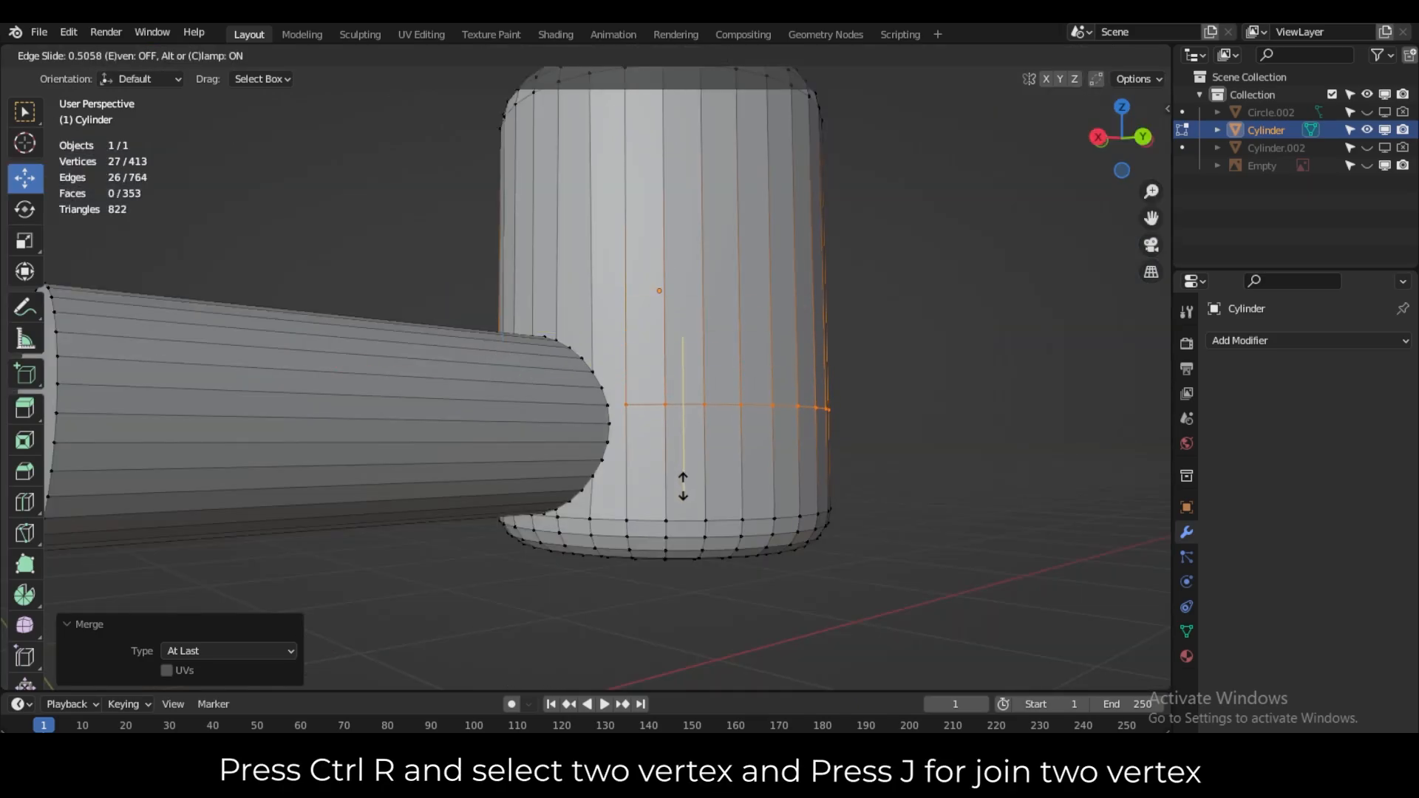
{"action": "left_click", "coordinate": [683, 486]}
Connect the new loop's end vertex to the neighbouring junction vertex on the shank's +Y side with an edge.
{"action": "scroll", "coordinate": [654, 455], "scroll_direction": "up", "scroll_amount": 2}
{"action": "left_click", "coordinate": [702, 493]}
{"action": "left_click", "coordinate": [666, 431]}
{"action": "left_click", "coordinate": [628, 431], "text": "shift"}
{"action": "key", "text": "j"}
Add three more loop cuts around the bowl below the connected loop, using slide factors of 0, 0.3 and 0.
{"action": "scroll", "coordinate": [711, 484], "scroll_direction": "down", "scroll_amount": 3}
{"action": "scroll", "coordinate": [523, 444], "scroll_direction": "up", "scroll_amount": 1}
{"action": "mouse_move", "coordinate": [523, 445]}
{"action": "middle_mouse_down"}
{"action": "mouse_move", "coordinate": [586, 443]}
{"action": "mouse_move", "coordinate": [540, 439]}
{"action": "middle_mouse_up"}
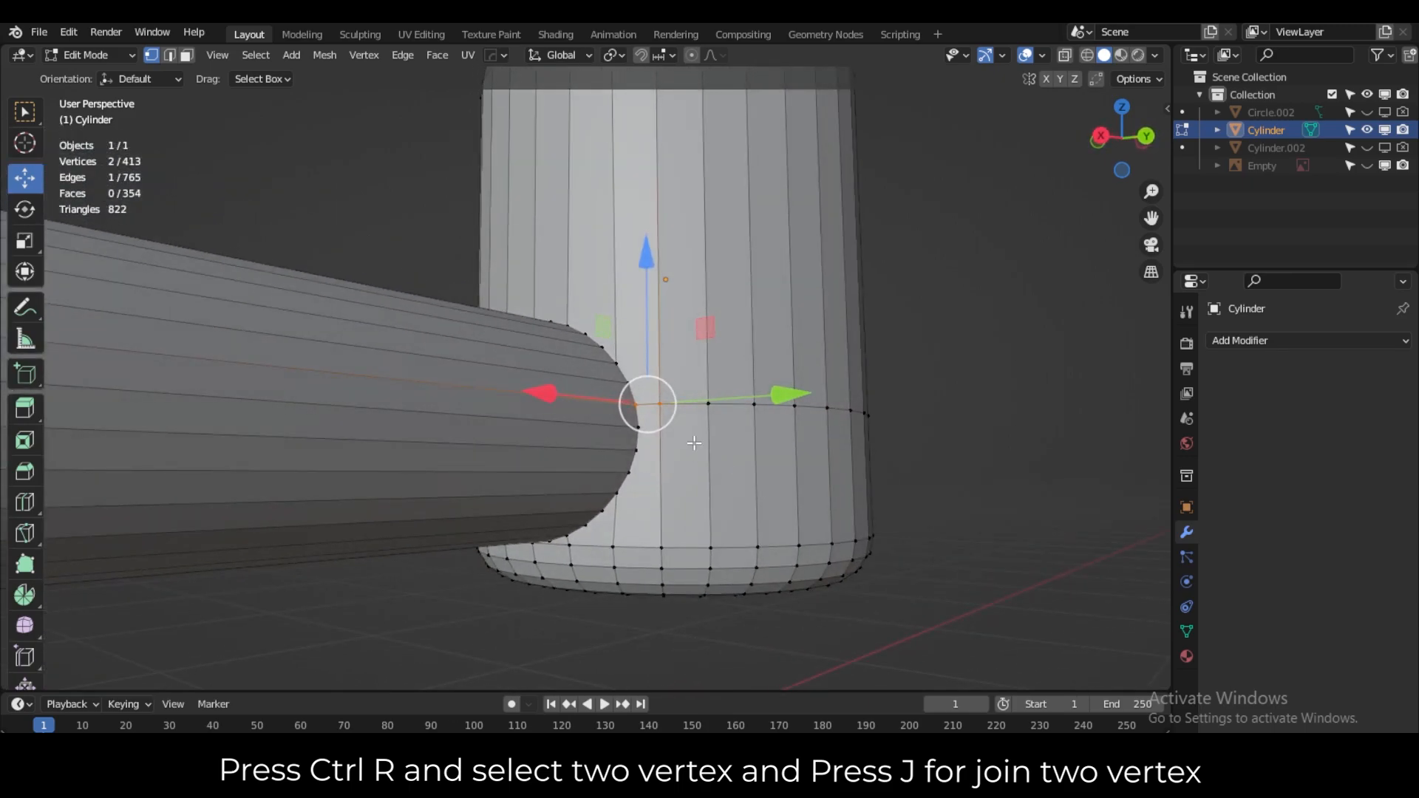
{"action": "key", "text": "ctrl+r"}
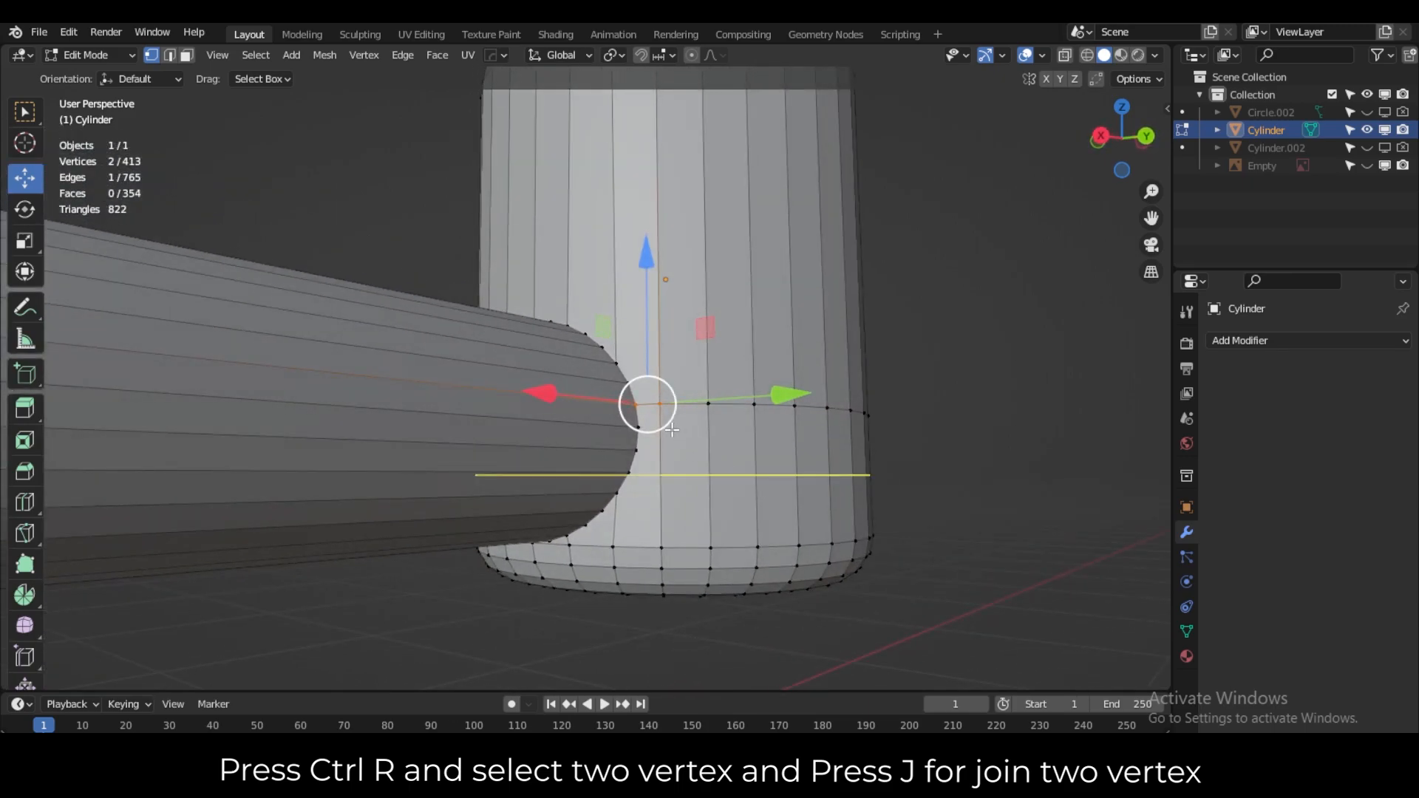
{"action": "left_click", "coordinate": [671, 430]}
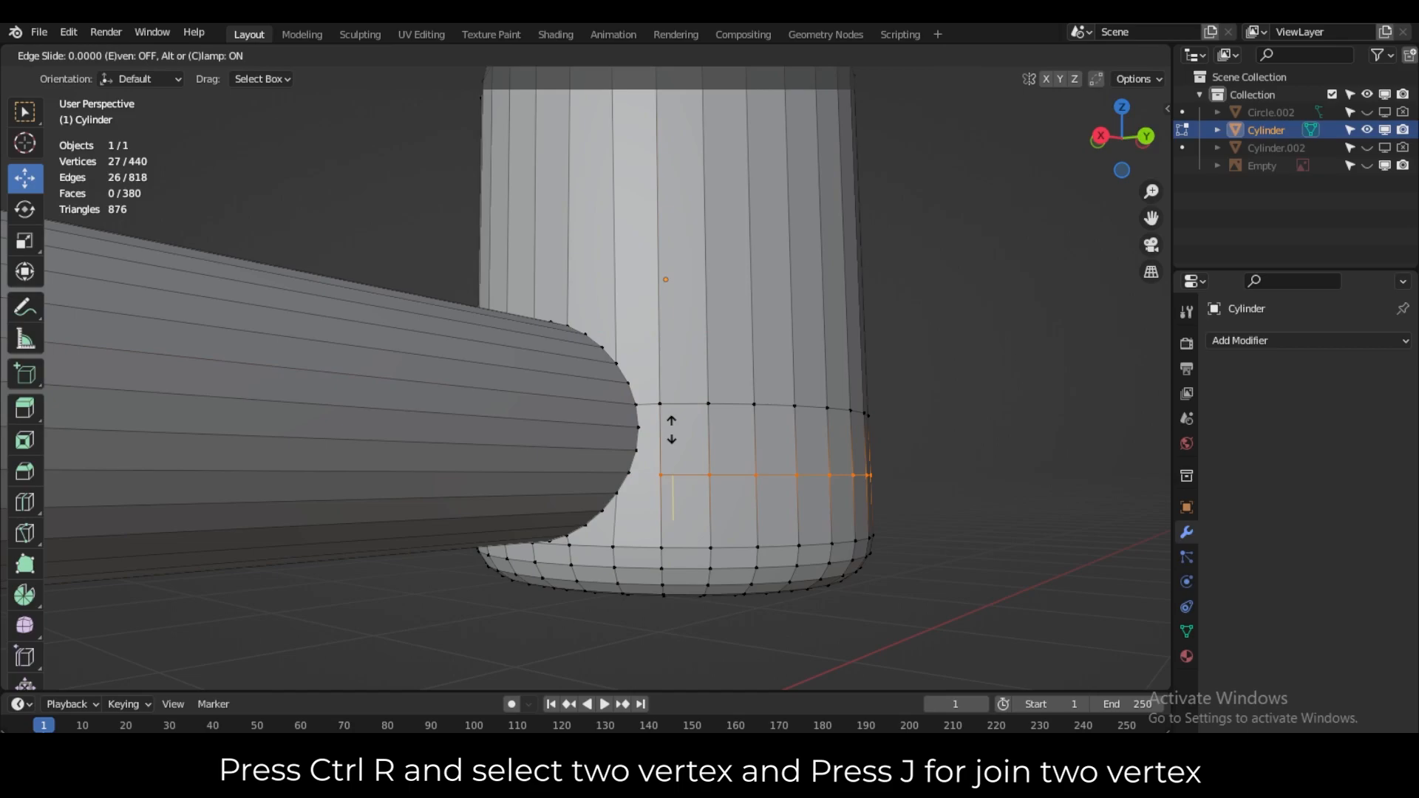
{"action": "left_click", "coordinate": [671, 429]}
{"action": "key", "text": "ctrl+r"}
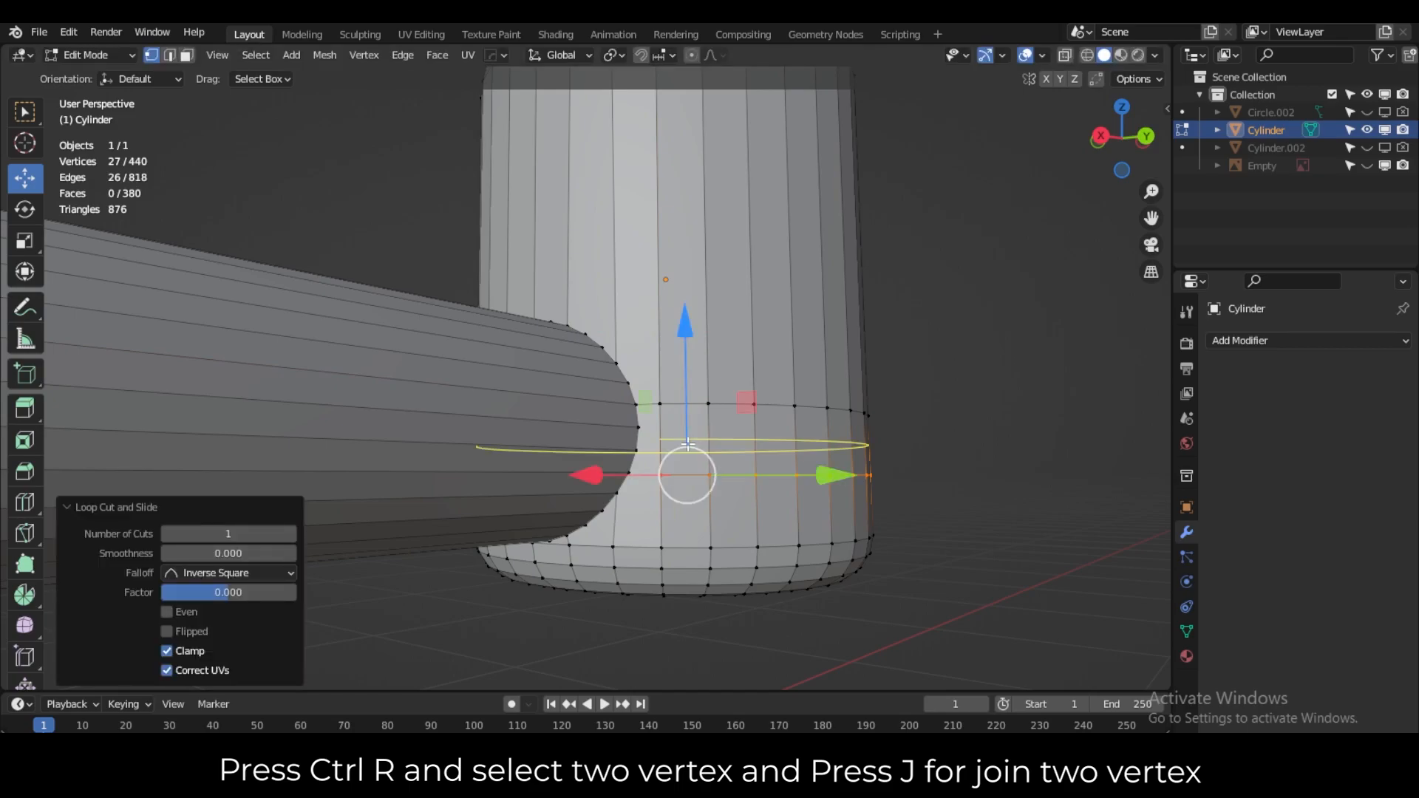
{"action": "left_click", "coordinate": [687, 443]}
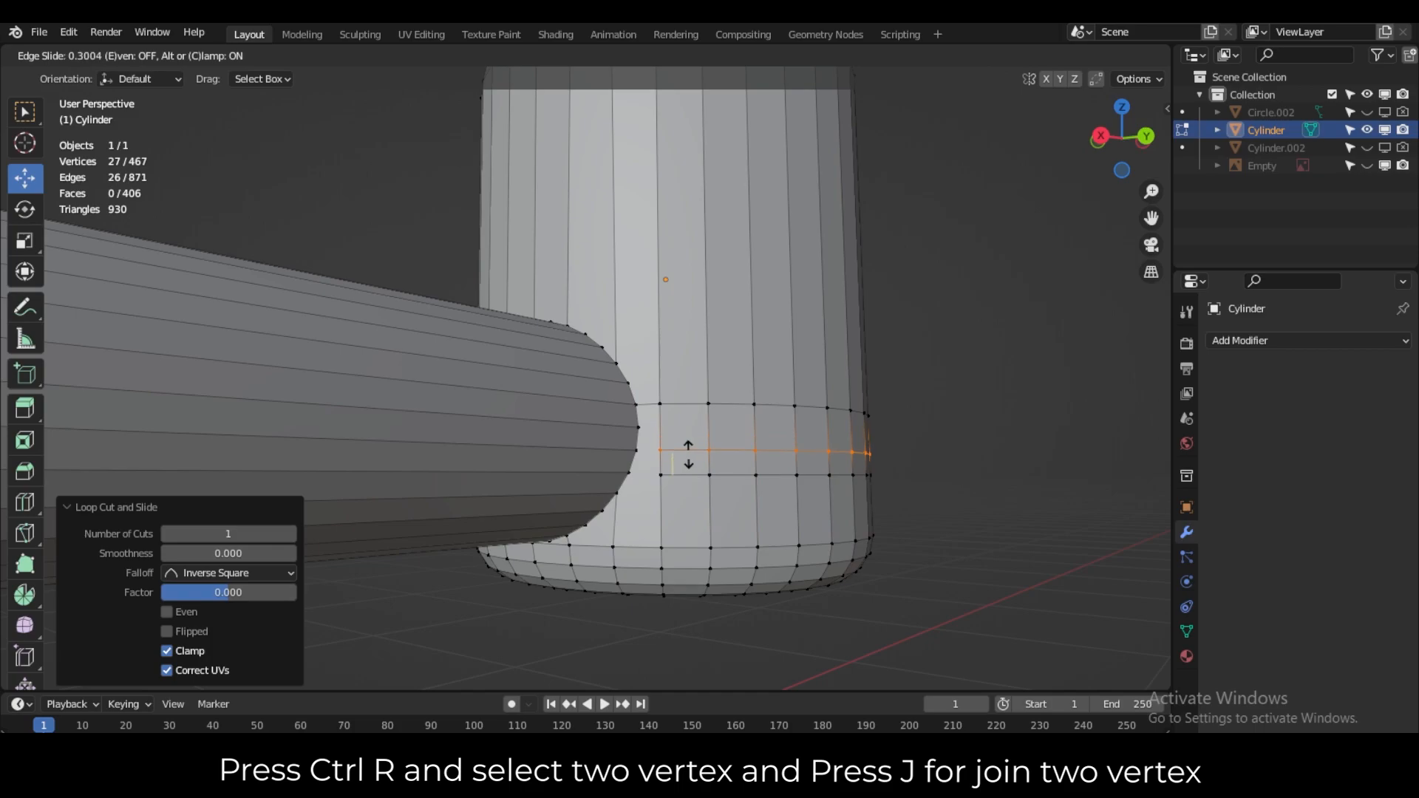
{"action": "left_click", "coordinate": [688, 454]}
{"action": "key", "text": "ctrl+r"}
{"action": "left_click", "coordinate": [669, 430]}
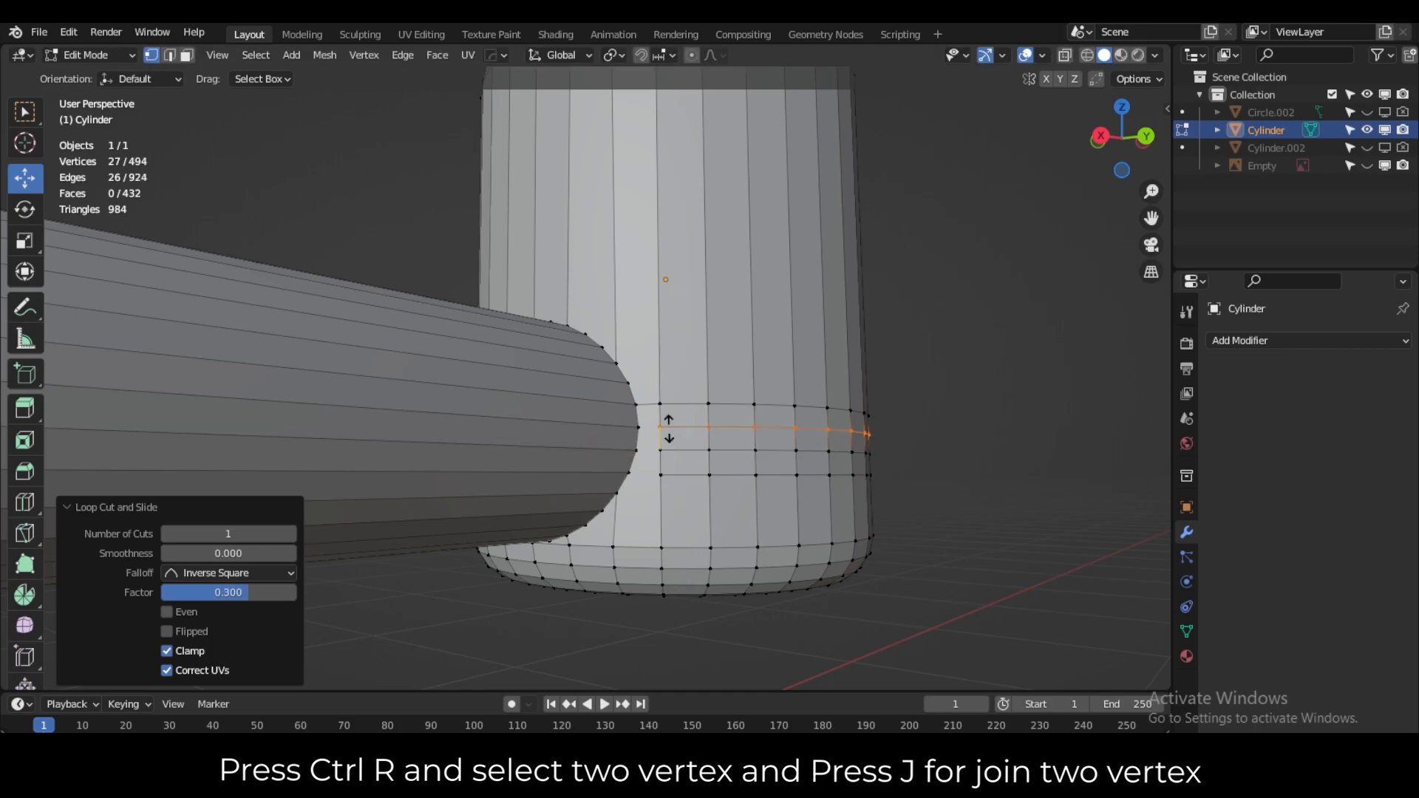
{"action": "left_click", "coordinate": [669, 428]}
Join the end vertices of the three lower loops to the matching junction vertices on the shank's +Y side.
{"action": "scroll", "coordinate": [669, 443], "scroll_direction": "up", "scroll_amount": 4}
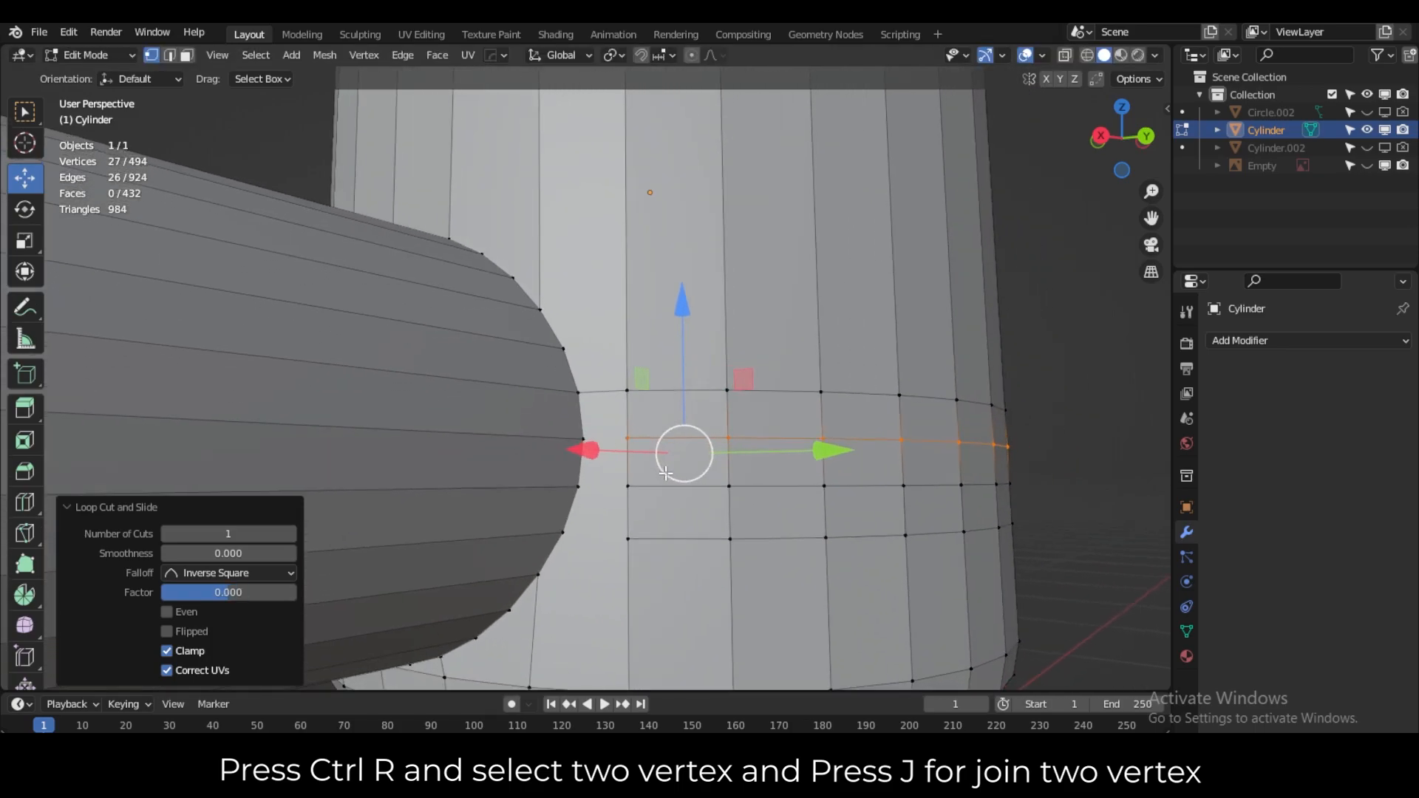
{"action": "scroll", "coordinate": [667, 471], "scroll_direction": "up", "scroll_amount": 2}
{"action": "scroll", "coordinate": [675, 453], "scroll_direction": "down", "scroll_amount": 1}
{"action": "middle_click_drag", "start_coordinate": [674, 453], "coordinate": [659, 403], "text": "shift"}
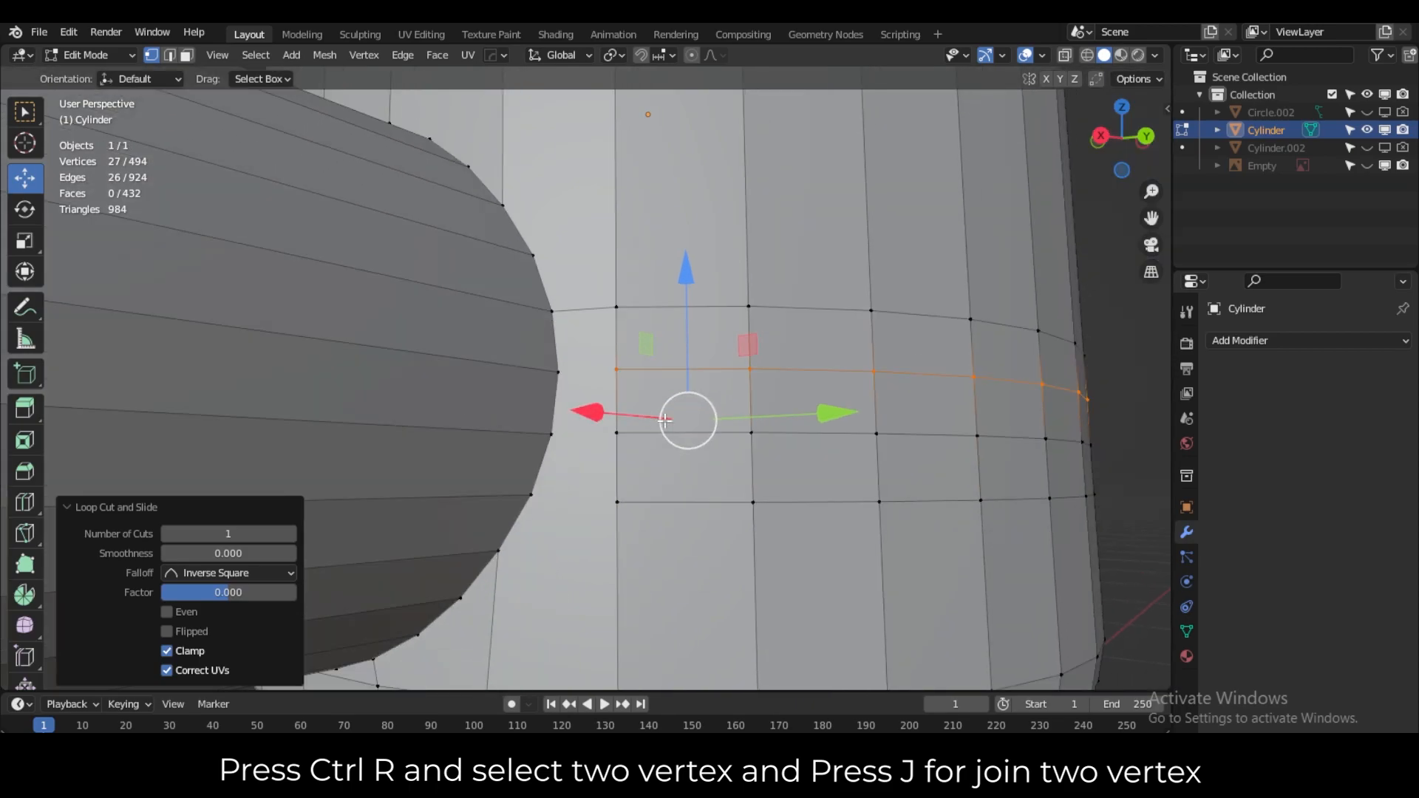
{"action": "left_click", "coordinate": [1083, 355]}
{"action": "left_click_drag", "start_coordinate": [647, 352], "coordinate": [497, 389]}
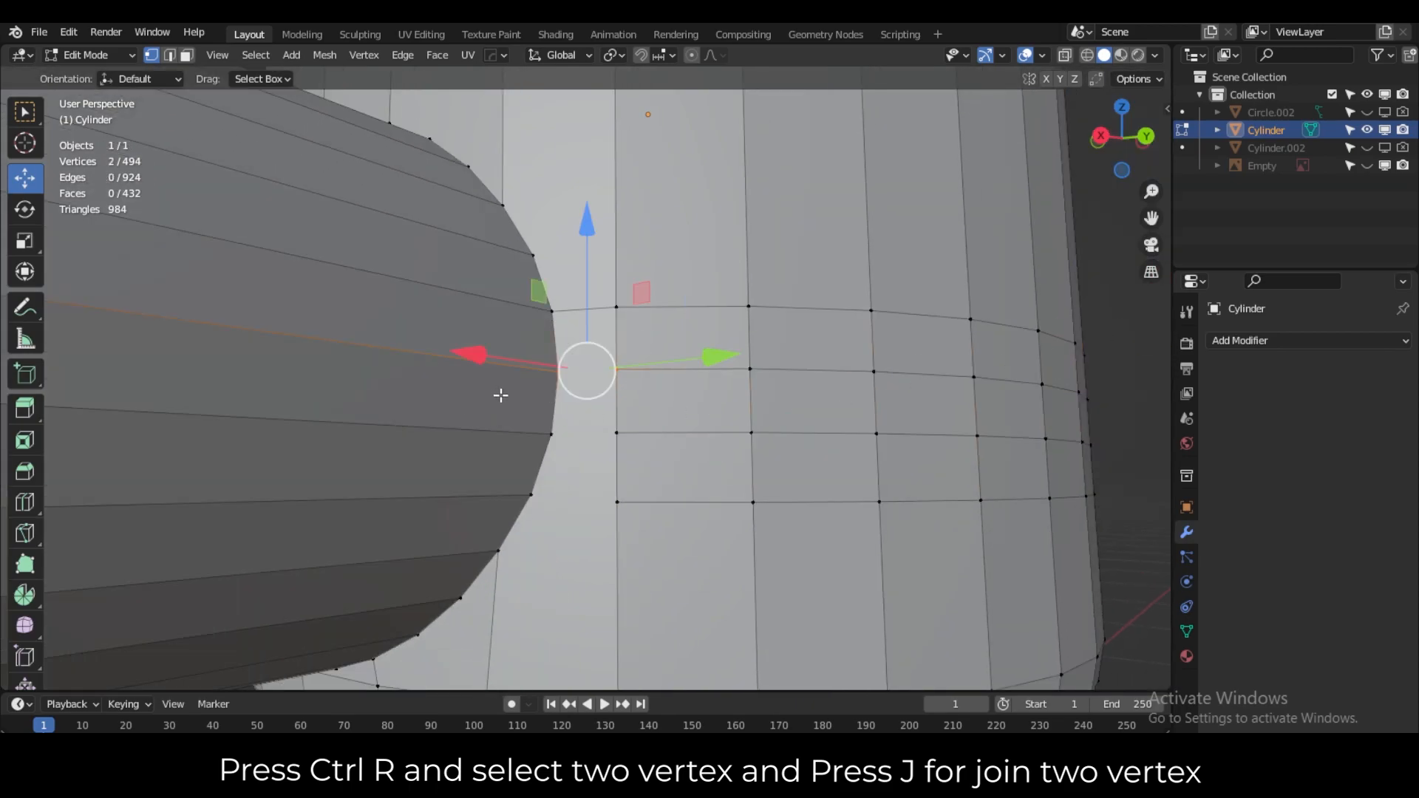
{"action": "key", "text": "j"}
{"action": "left_click_drag", "start_coordinate": [645, 410], "coordinate": [515, 450]}
{"action": "key", "text": "j"}
{"action": "left_click_drag", "start_coordinate": [665, 475], "coordinate": [531, 522]}
{"action": "key", "text": "j"}
Join the end vertices of all four bowl loops to the matching junction vertices on the shank's -Y side.
{"action": "scroll", "coordinate": [602, 519], "scroll_direction": "down", "scroll_amount": 5}
{"action": "middle_click_drag", "start_coordinate": [402, 369], "coordinate": [615, 399]}
{"action": "scroll", "coordinate": [618, 404], "scroll_direction": "up", "scroll_amount": 4}
{"action": "left_click_drag", "start_coordinate": [620, 404], "coordinate": [511, 427]}
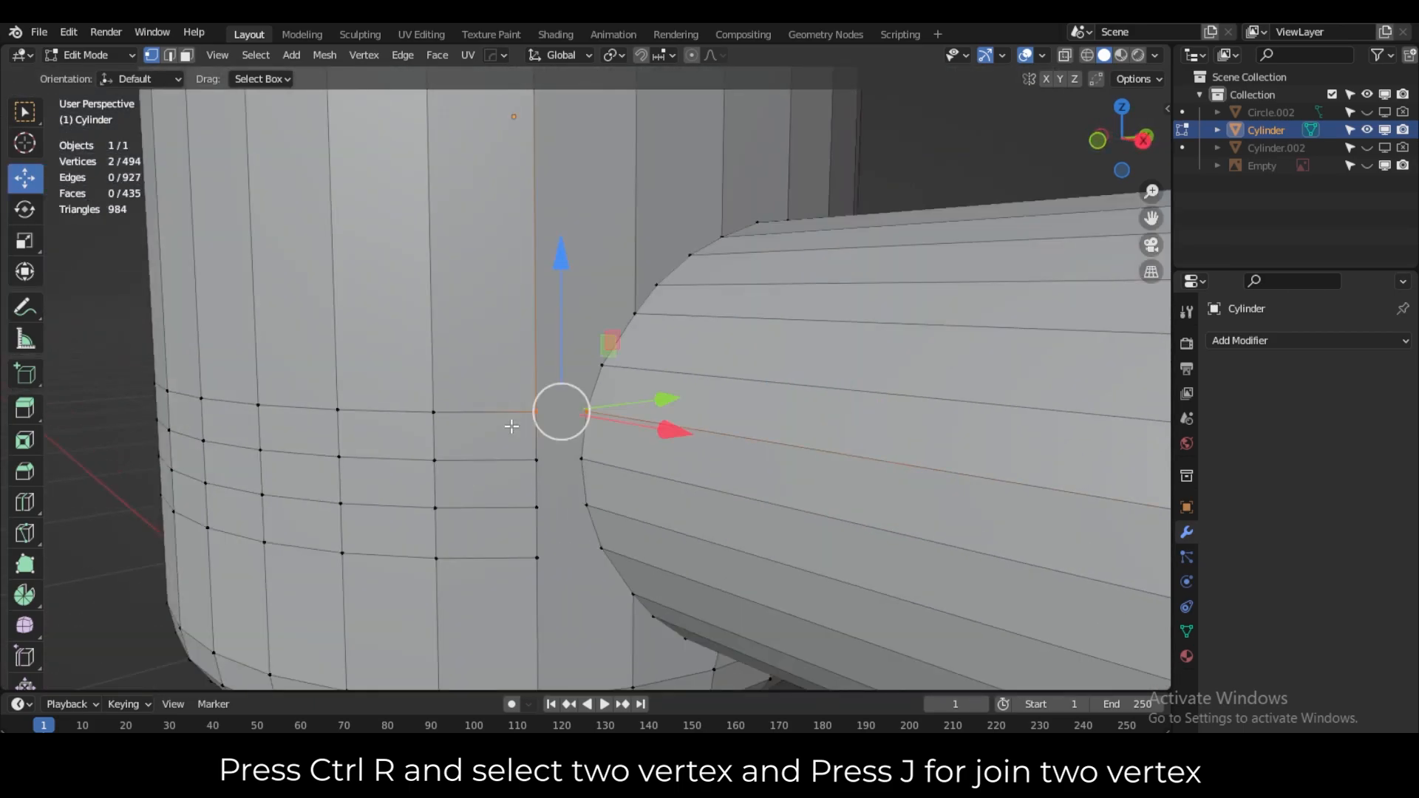
{"action": "left_click_drag", "start_coordinate": [524, 481], "coordinate": [620, 443]}
{"action": "key", "text": "j"}
{"action": "left_click_drag", "start_coordinate": [518, 523], "coordinate": [605, 495]}
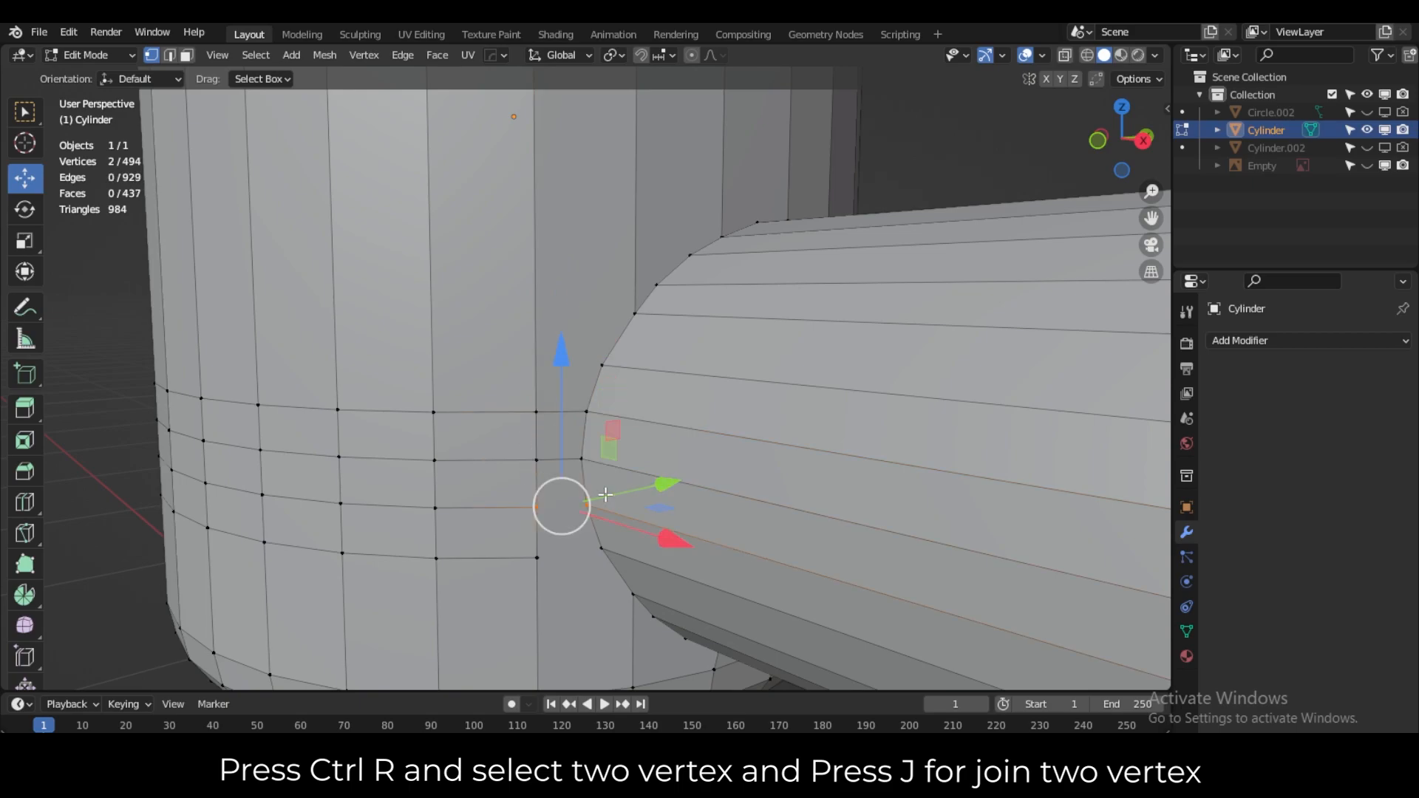
{"action": "left_click_drag", "start_coordinate": [538, 575], "coordinate": [608, 540]}
{"action": "key", "text": "j"}
Add a loop cut around the bowl just above the four lower loops, using a slide factor of 0.798.
{"action": "scroll", "coordinate": [525, 586], "scroll_direction": "down", "scroll_amount": 3}
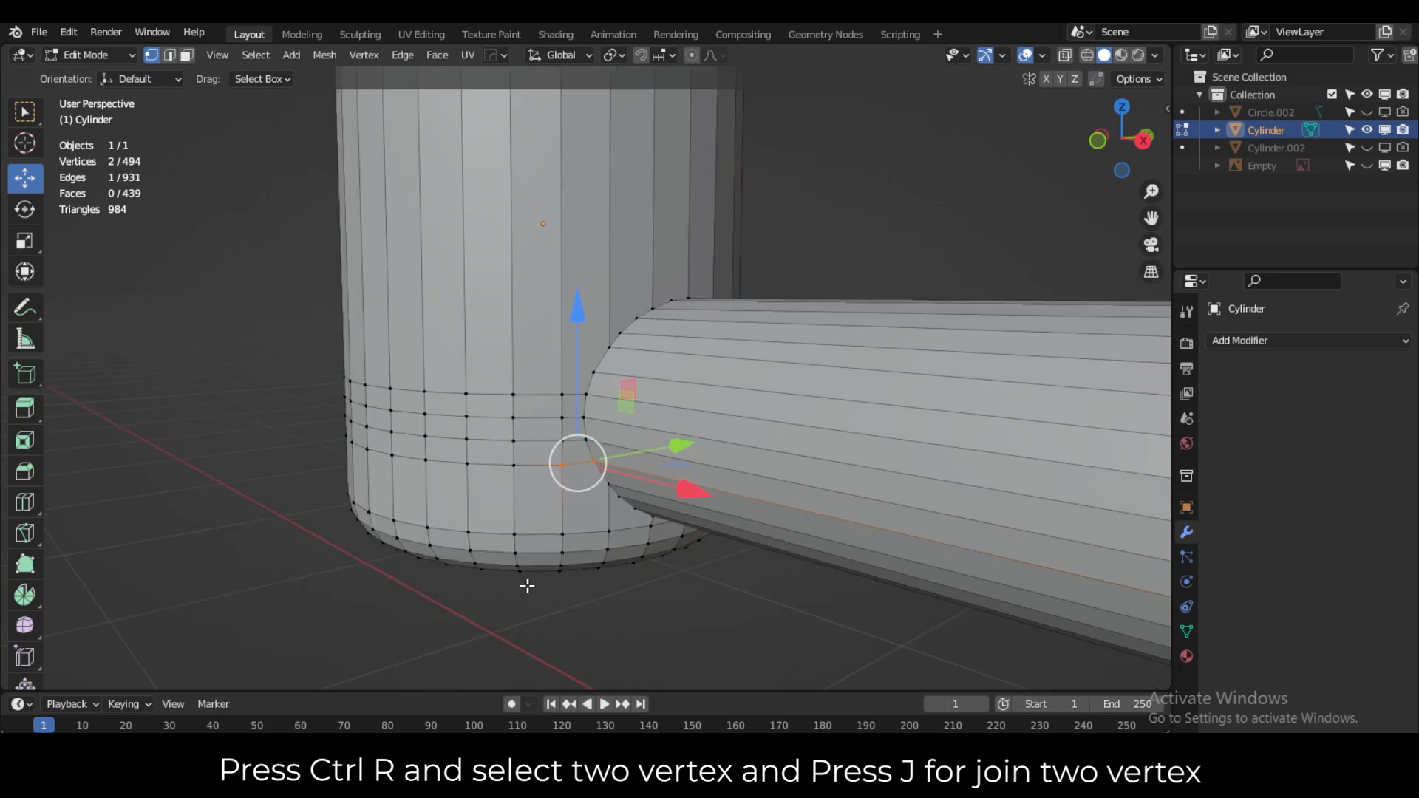
{"action": "mouse_move", "coordinate": [637, 374]}
{"action": "middle_mouse_down"}
{"action": "mouse_move", "coordinate": [754, 380]}
{"action": "mouse_move", "coordinate": [624, 389]}
{"action": "middle_mouse_up"}
{"action": "scroll", "coordinate": [625, 390], "scroll_direction": "up", "scroll_amount": 6}
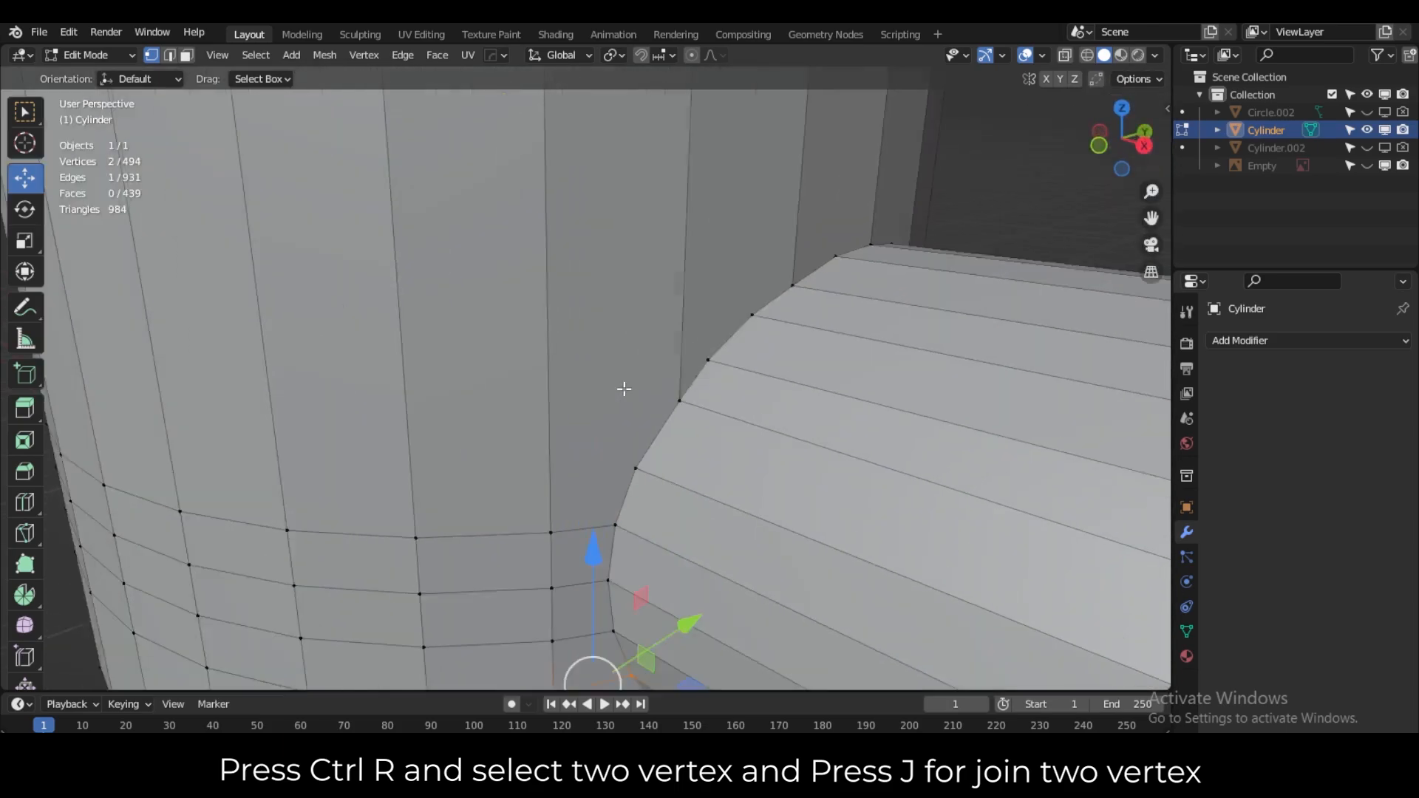
{"action": "scroll", "coordinate": [613, 428], "scroll_direction": "down", "scroll_amount": 2}
{"action": "scroll", "coordinate": [613, 428], "scroll_direction": "down", "scroll_amount": 5}
{"action": "middle_click_drag", "start_coordinate": [655, 466], "coordinate": [574, 441]}
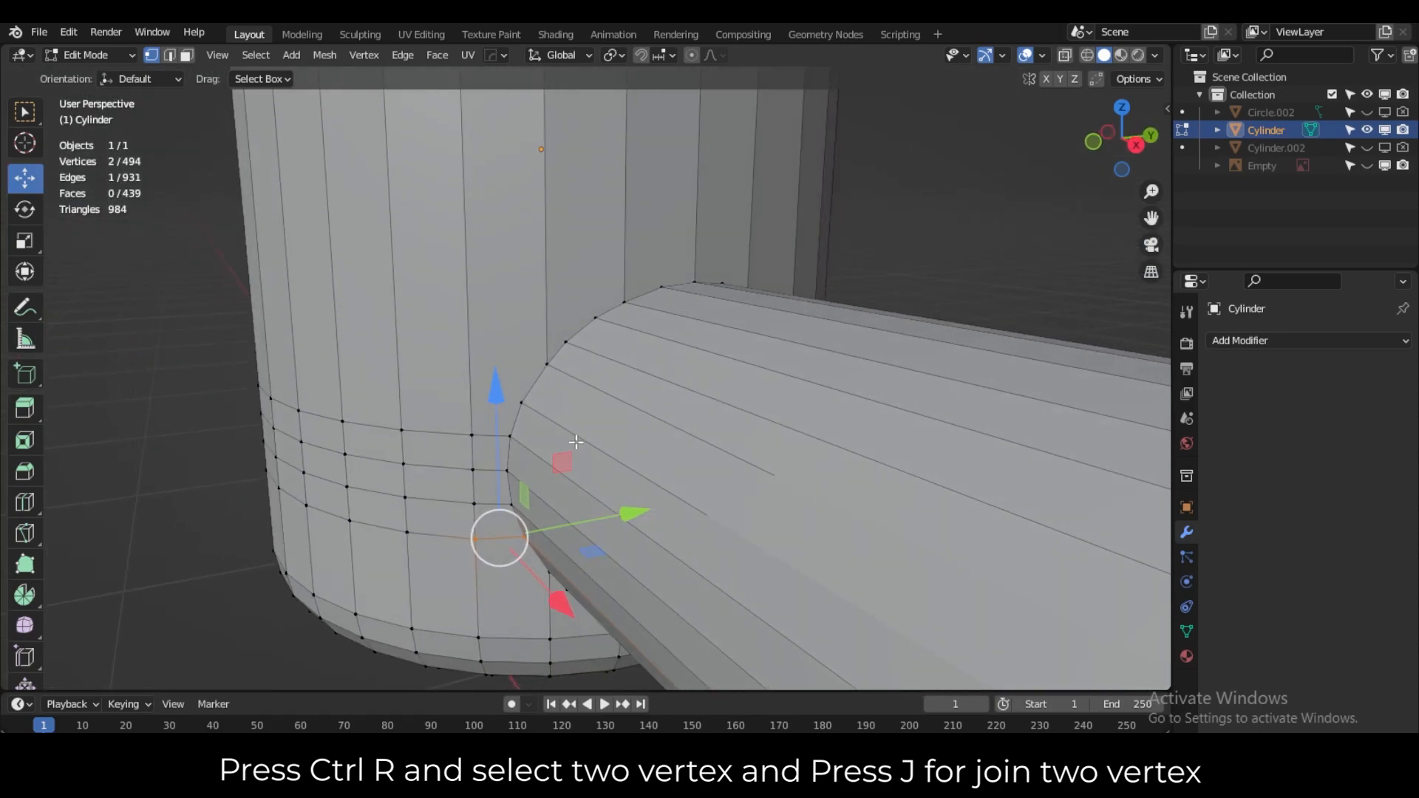
{"action": "scroll", "coordinate": [573, 440], "scroll_direction": "up", "scroll_amount": 5}
{"action": "middle_click_drag", "start_coordinate": [464, 425], "coordinate": [553, 375], "text": "shift"}
{"action": "key", "text": "ctrl+r"}
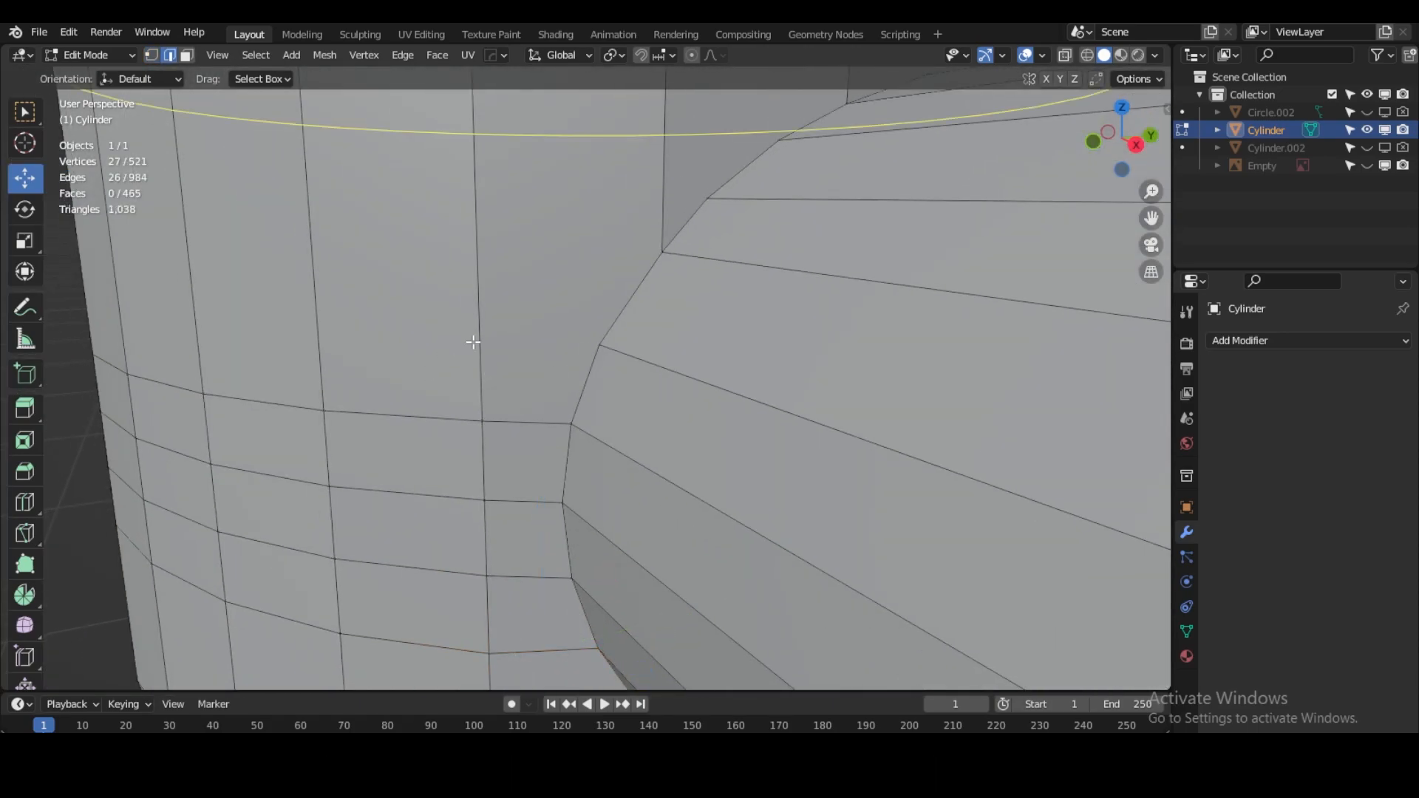
{"action": "left_click", "coordinate": [470, 347]}
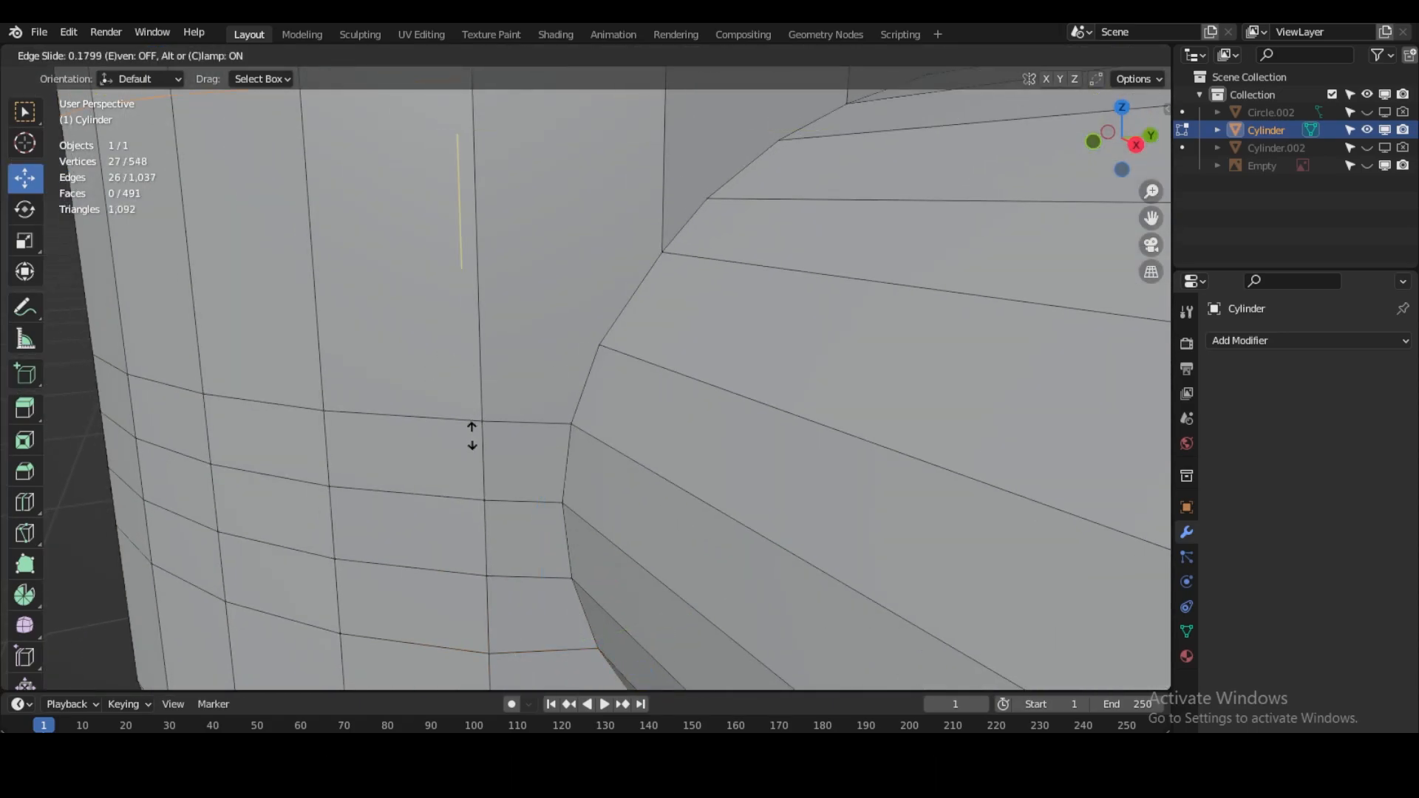
{"action": "left_click", "coordinate": [461, 103]}
{"action": "middle_click_drag", "start_coordinate": [613, 257], "coordinate": [613, 243]}
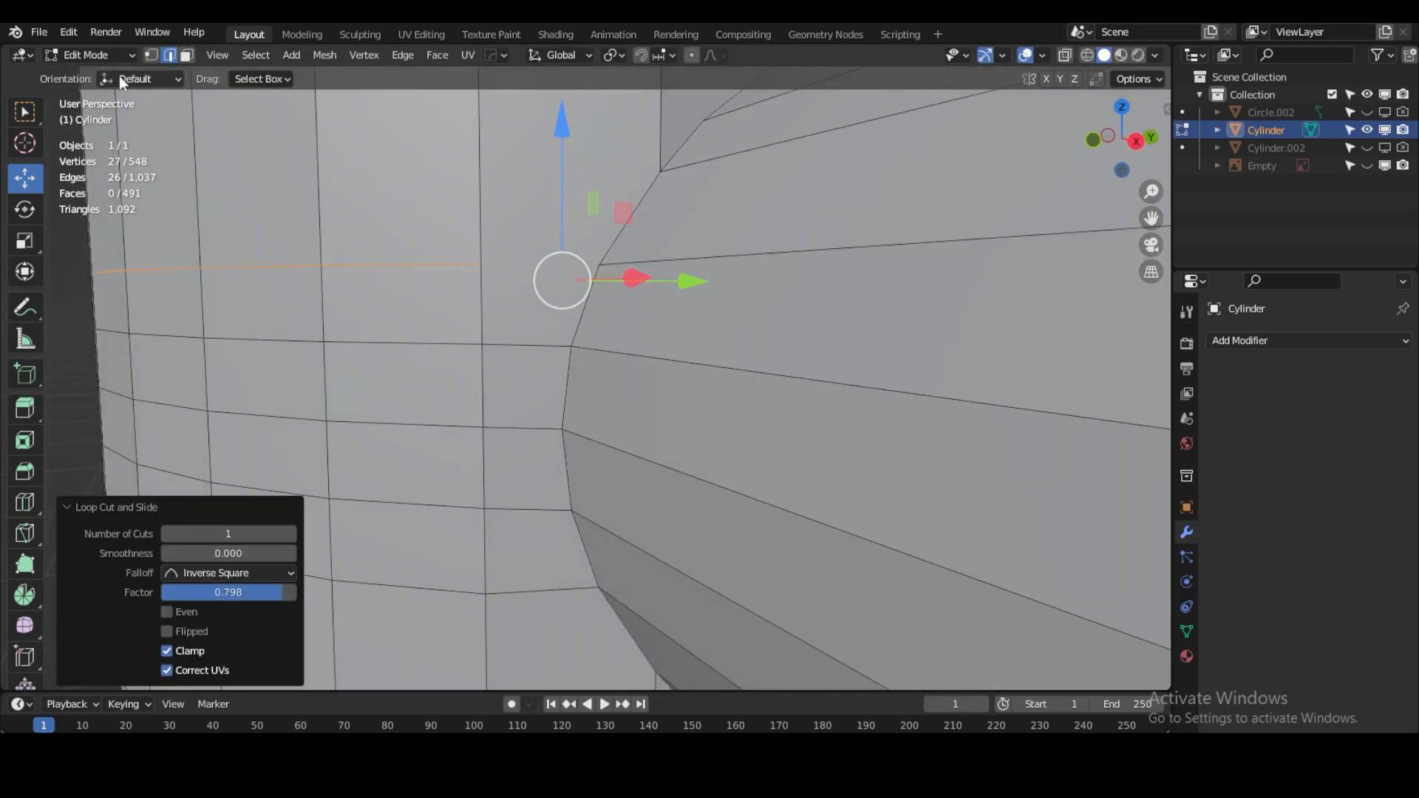
Join the new loop's end vertices to the matching junction vertices on the shank's -Y and +Y sides.
{"action": "left_click", "coordinate": [151, 54]}
{"action": "left_click_drag", "start_coordinate": [421, 230], "coordinate": [680, 305]}
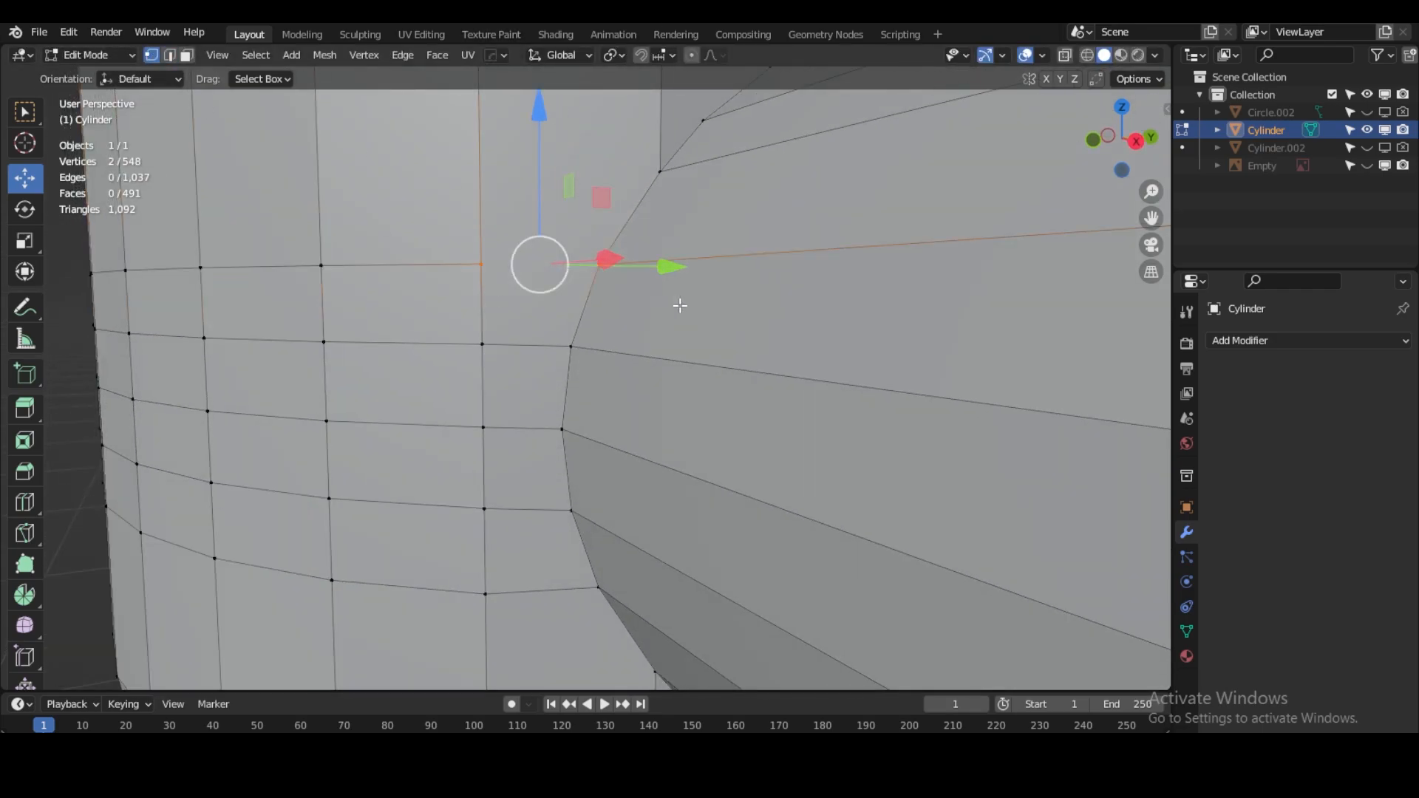
{"action": "key", "text": "j"}
{"action": "scroll", "coordinate": [680, 305], "scroll_direction": "down", "scroll_amount": 5}
{"action": "middle_click_drag", "start_coordinate": [840, 362], "coordinate": [716, 364]}
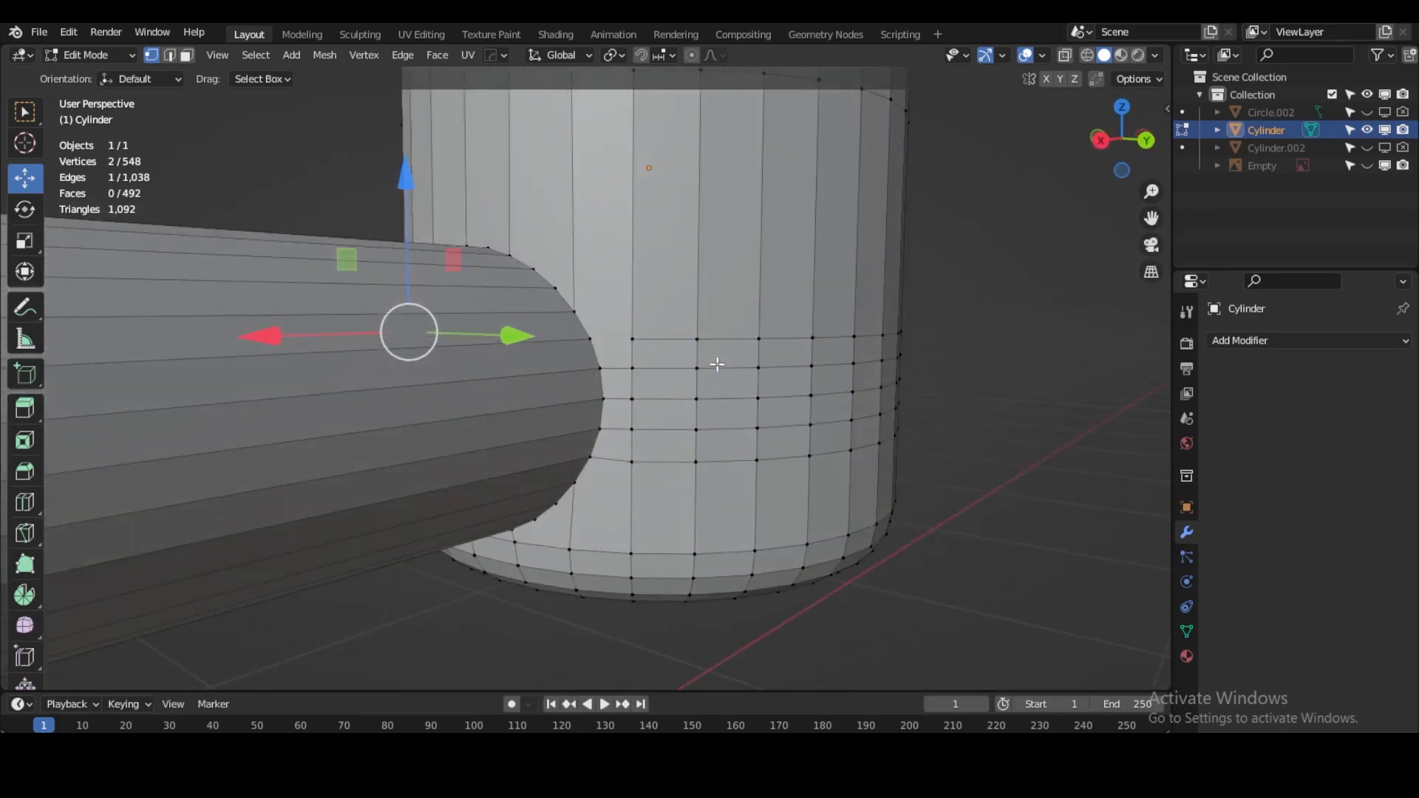
{"action": "scroll", "coordinate": [717, 365], "scroll_direction": "up", "scroll_amount": 2}
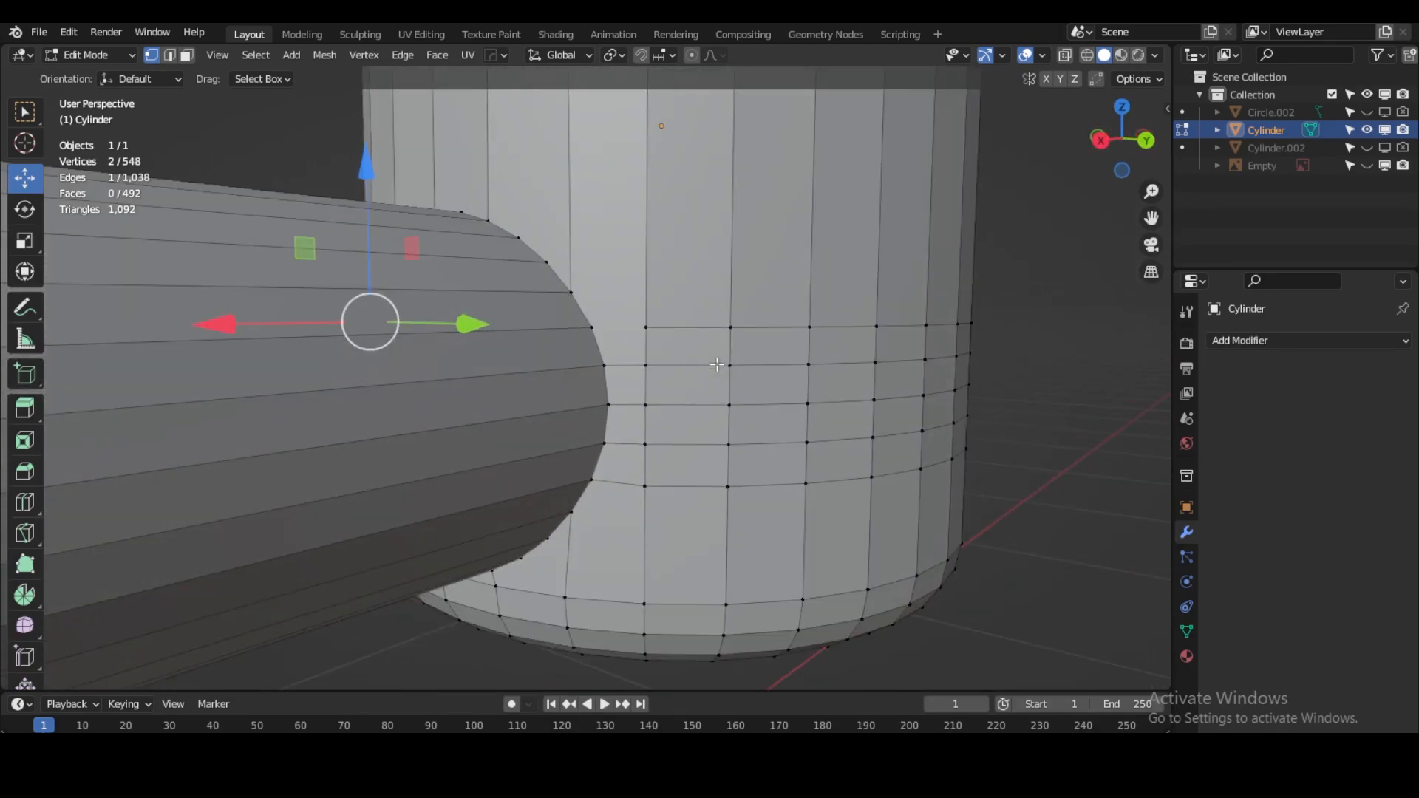
{"action": "left_click_drag", "start_coordinate": [650, 317], "coordinate": [566, 339]}
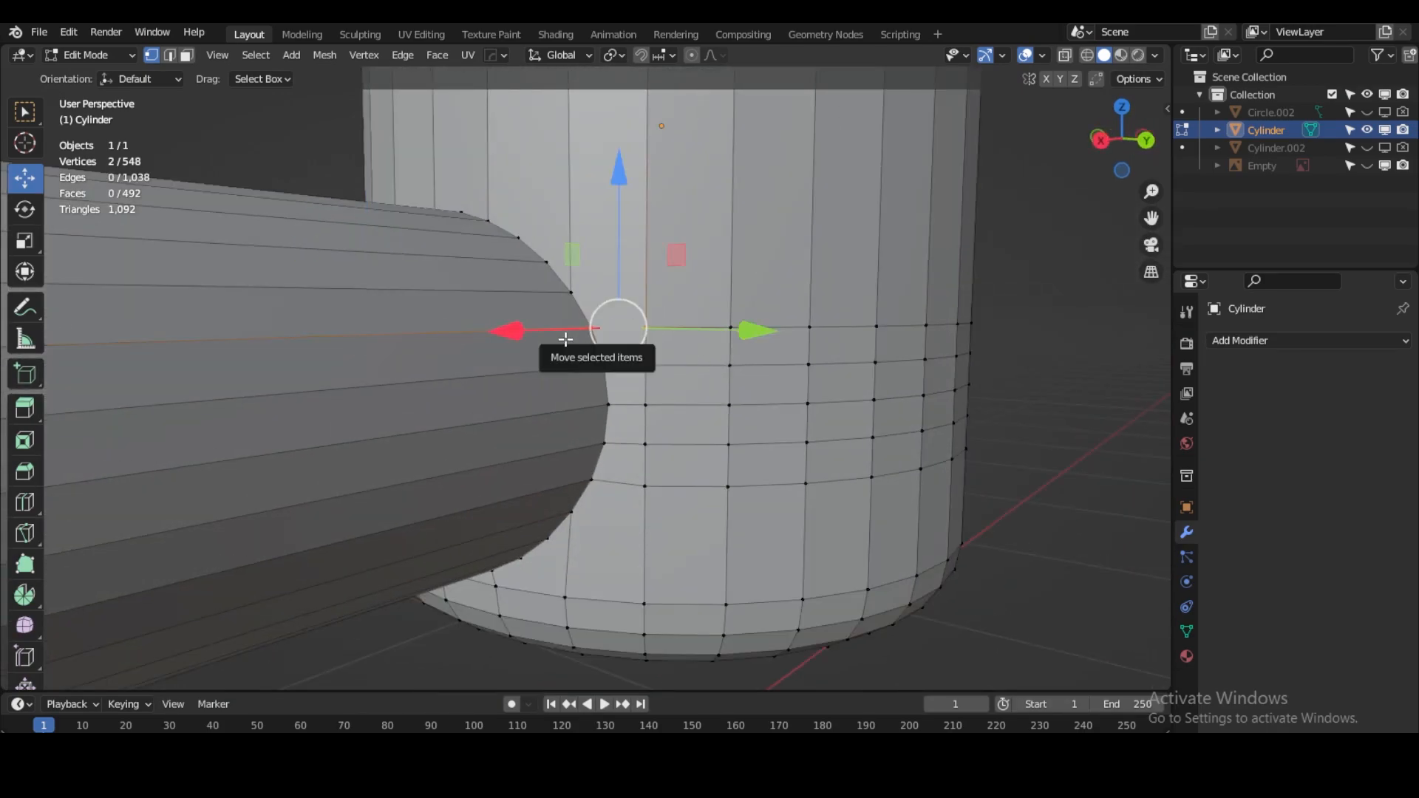
{"action": "key", "text": "j"}
Select the extra edge loop around the upper part of the bowl and dissolve its edges.
{"action": "middle_click_drag", "start_coordinate": [573, 342], "coordinate": [651, 372]}
{"action": "scroll", "coordinate": [663, 386], "scroll_direction": "up", "scroll_amount": 3}
{"action": "middle_click_drag", "start_coordinate": [580, 402], "coordinate": [662, 498]}
{"action": "scroll", "coordinate": [662, 499], "scroll_direction": "down", "scroll_amount": 5}
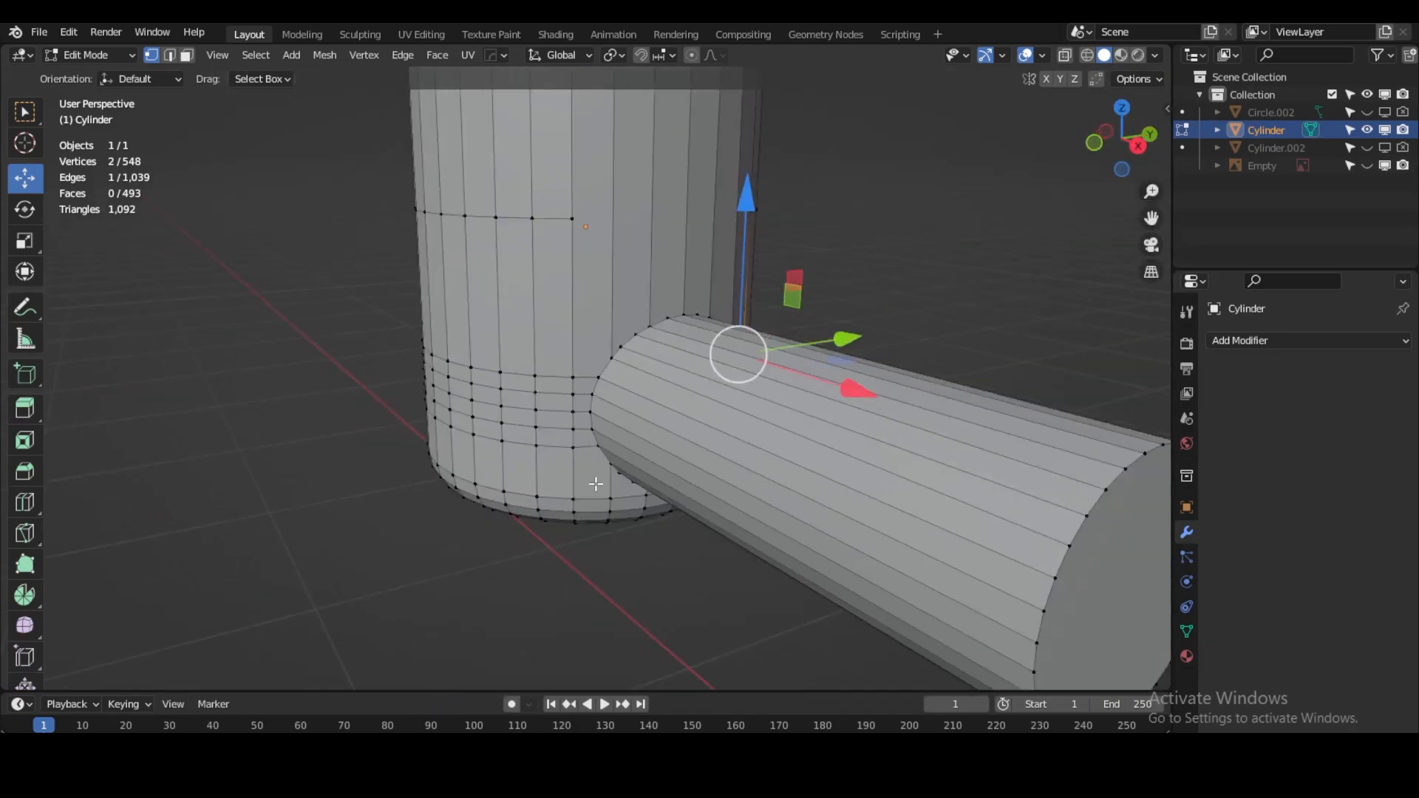
{"action": "left_click", "coordinate": [526, 225], "text": "alt"}
{"action": "right_click", "coordinate": [516, 198]}
{"action": "left_click", "coordinate": [170, 55]}
{"action": "right_click", "coordinate": [482, 215]}
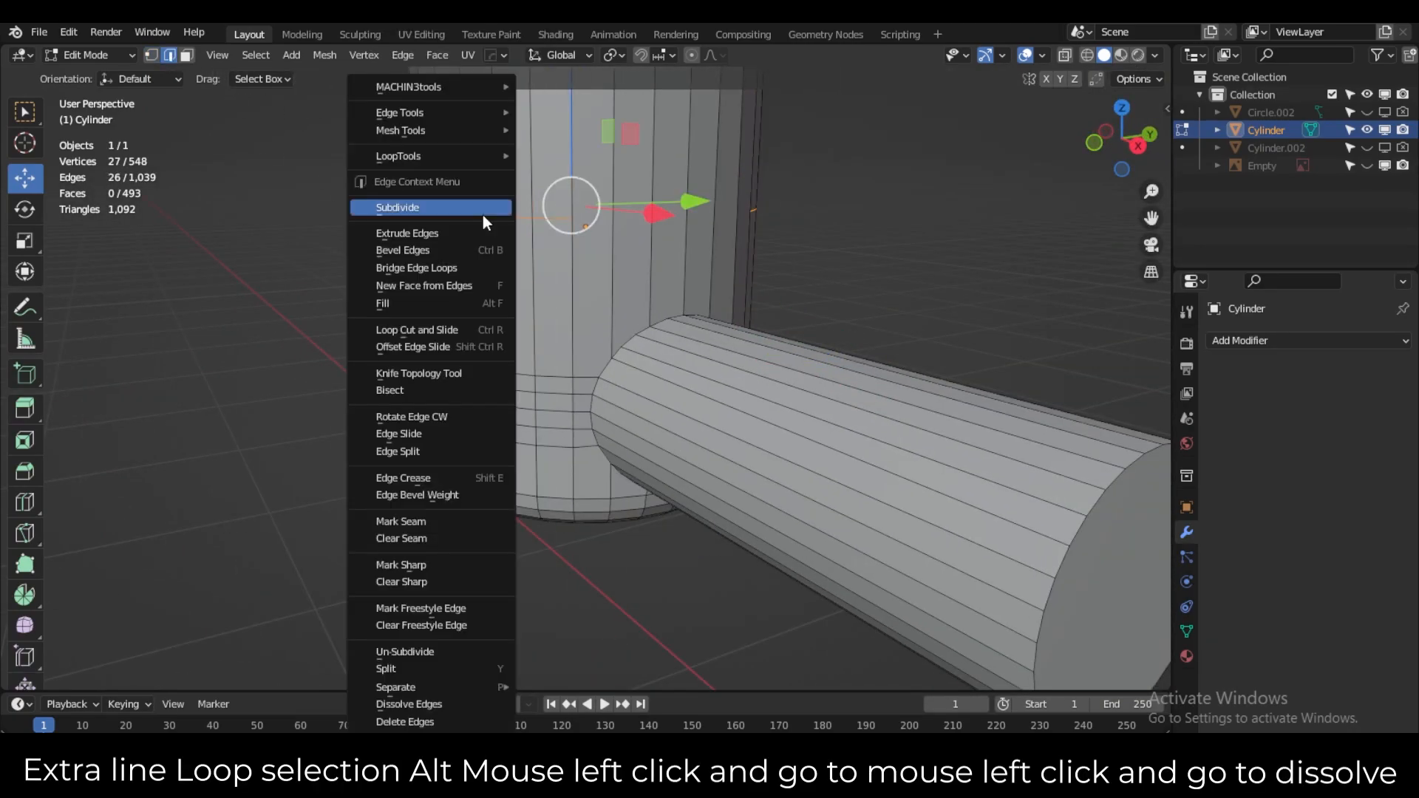
{"action": "left_click", "coordinate": [429, 702]}
Select the bowl–shank junction edges along the shank's -Y side and across its upper side.
{"action": "scroll", "coordinate": [669, 375], "scroll_direction": "down", "scroll_amount": 5}
{"action": "scroll", "coordinate": [670, 375], "scroll_direction": "up", "scroll_amount": 4}
{"action": "middle_click_drag", "start_coordinate": [635, 369], "coordinate": [675, 388]}
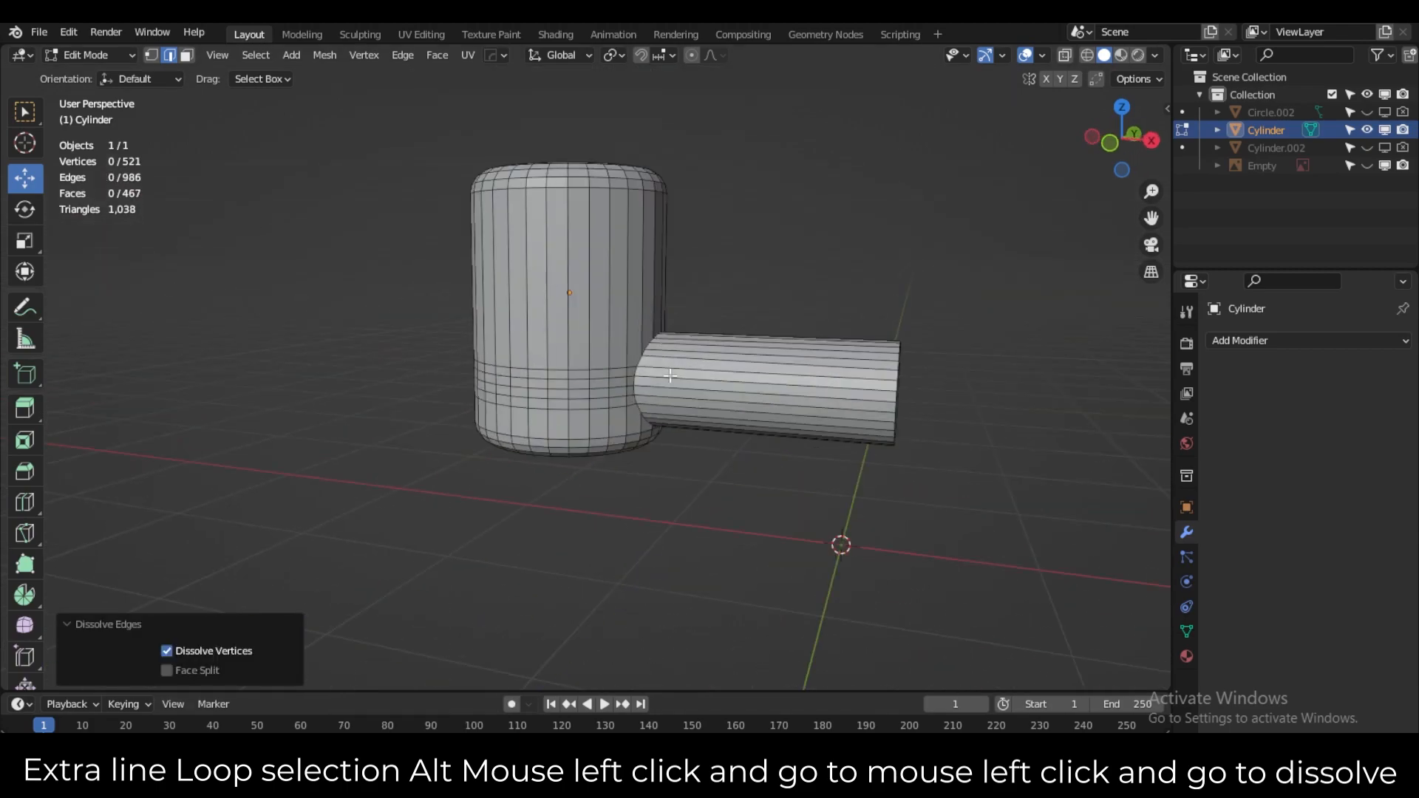
{"action": "scroll", "coordinate": [532, 348], "scroll_direction": "up", "scroll_amount": 3}
{"action": "scroll", "coordinate": [423, 274], "scroll_direction": "up", "scroll_amount": 2}
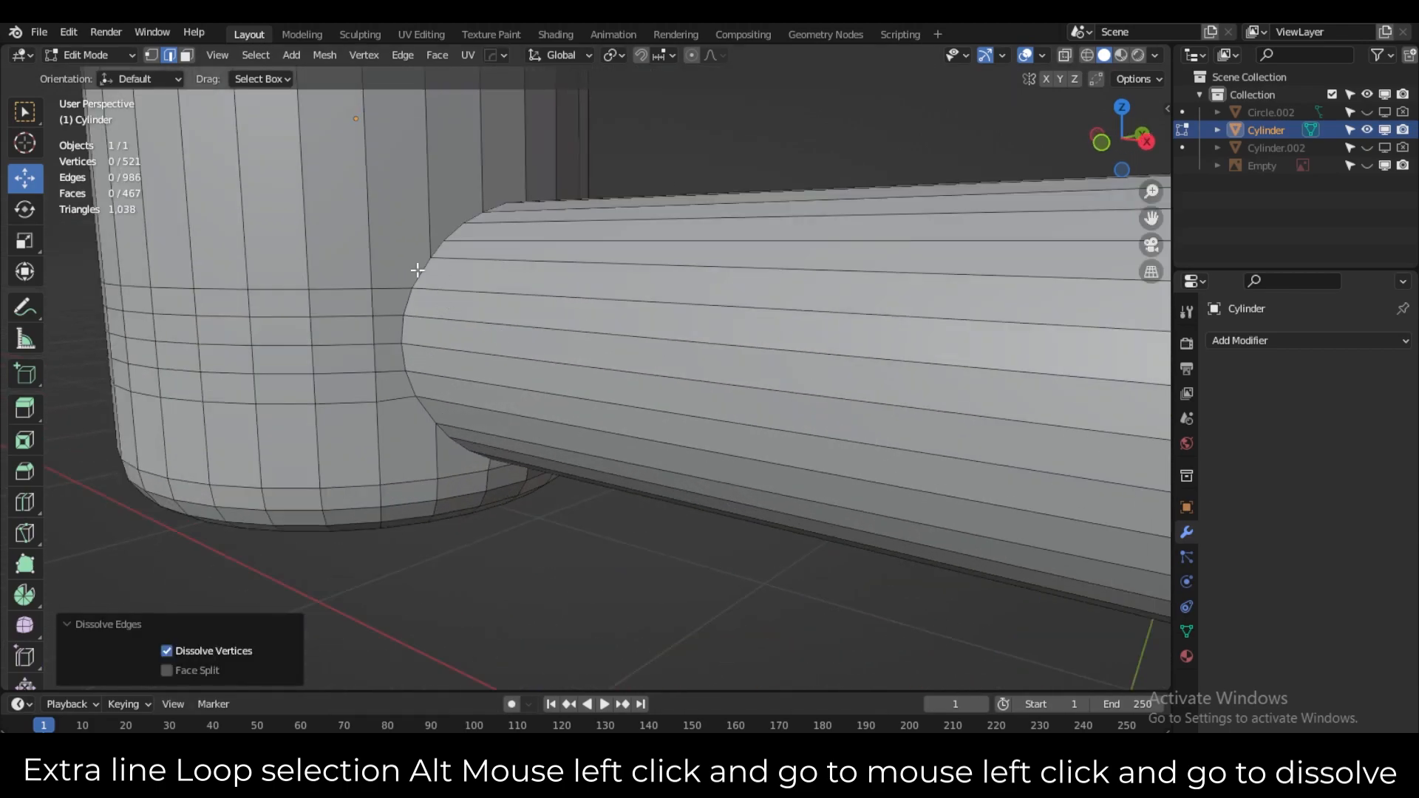
{"action": "left_click", "coordinate": [415, 274], "text": "alt"}
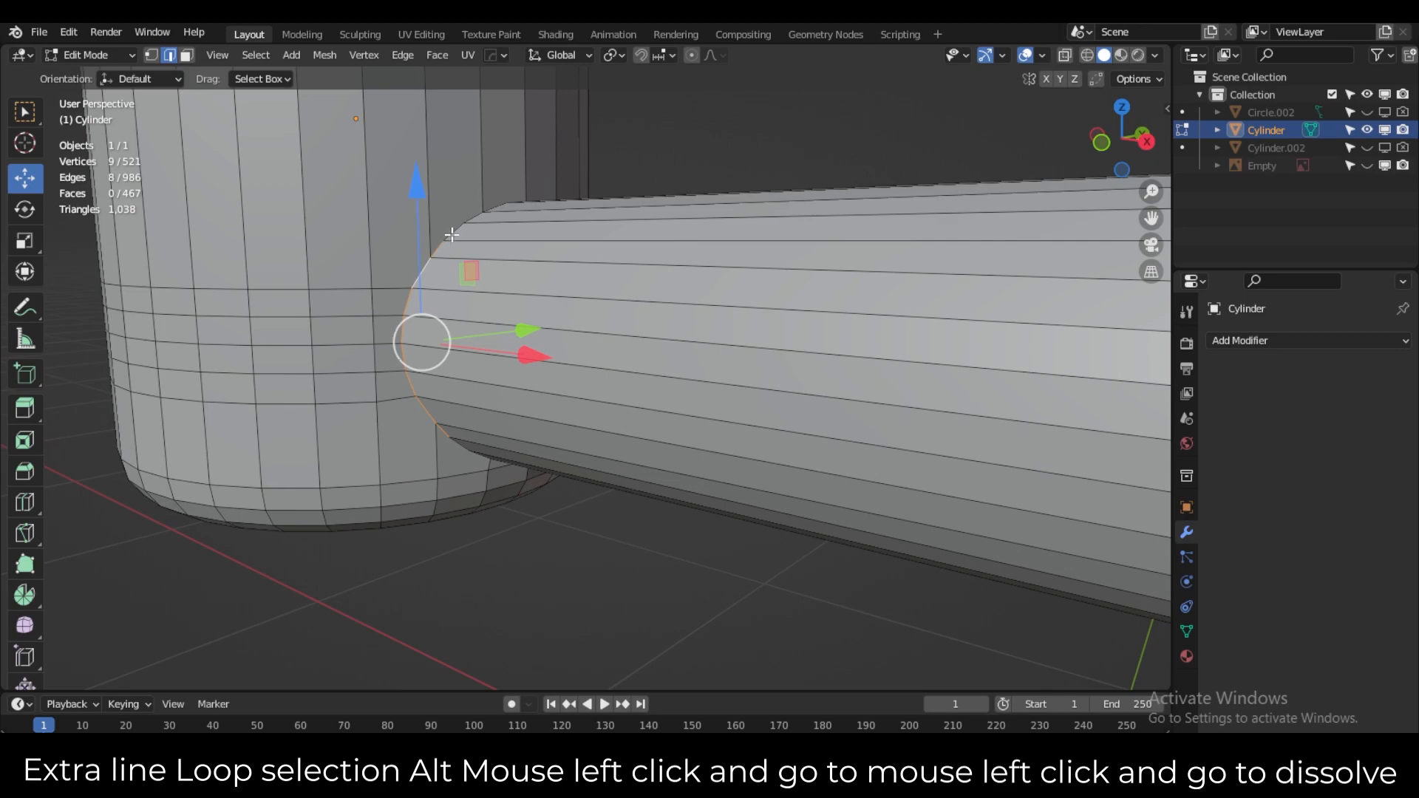
{"action": "left_click", "coordinate": [452, 235], "text": "alt+shift"}
{"action": "middle_click_drag", "start_coordinate": [527, 220], "coordinate": [608, 343]}
{"action": "left_click", "coordinate": [462, 221], "text": "alt+shift"}
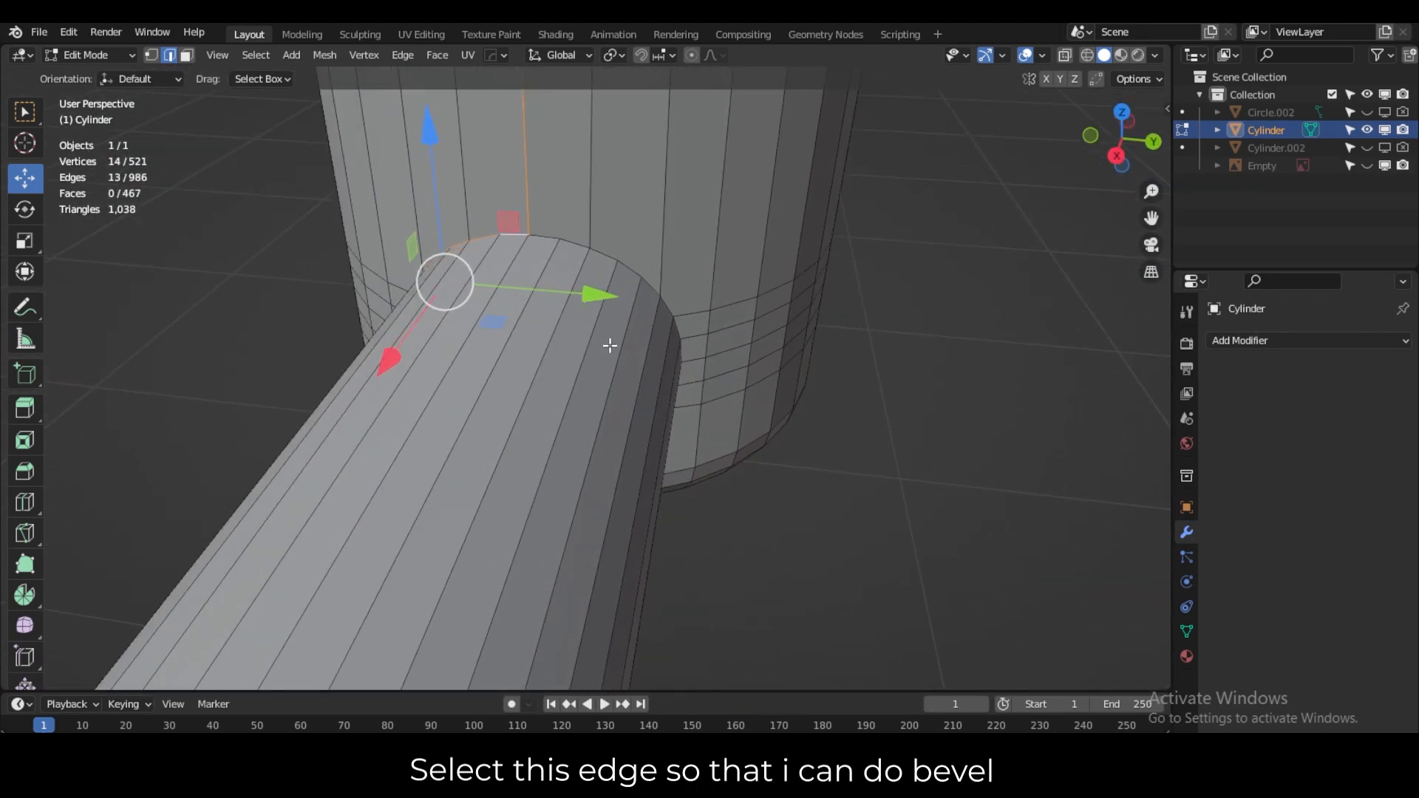
{"action": "left_click", "coordinate": [607, 255], "text": "alt+shift"}
{"action": "left_click", "coordinate": [569, 241], "text": "alt+shift"}
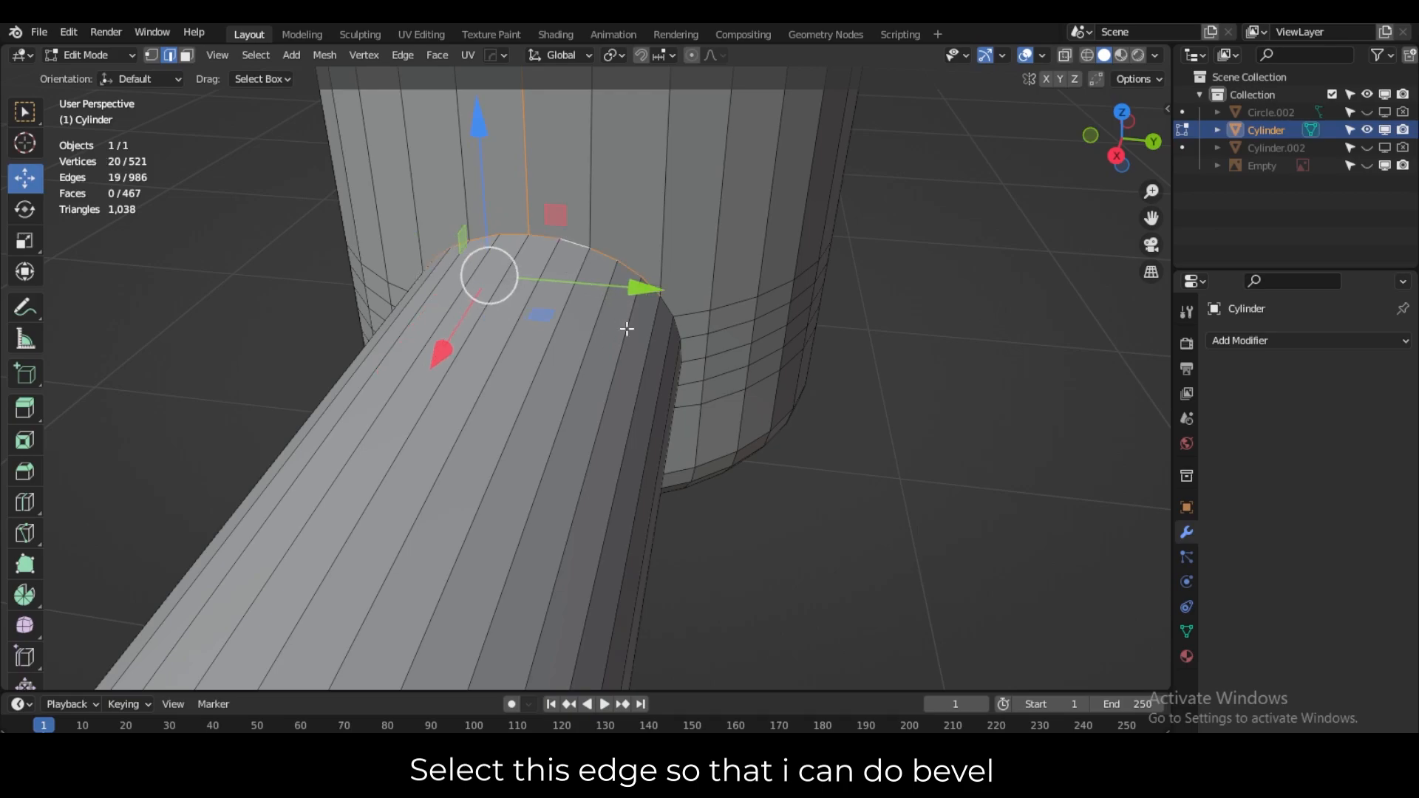
Extend the selection to the junction edges on the shank's +Y side and around its underside.
{"action": "middle_click_drag", "start_coordinate": [619, 317], "coordinate": [597, 305]}
{"action": "middle_click_drag", "start_coordinate": [662, 344], "coordinate": [687, 338]}
{"action": "left_click", "coordinate": [690, 253], "text": "alt+shift"}
{"action": "middle_click_drag", "start_coordinate": [724, 399], "coordinate": [747, 296]}
{"action": "left_click", "coordinate": [646, 464], "text": "alt+shift"}
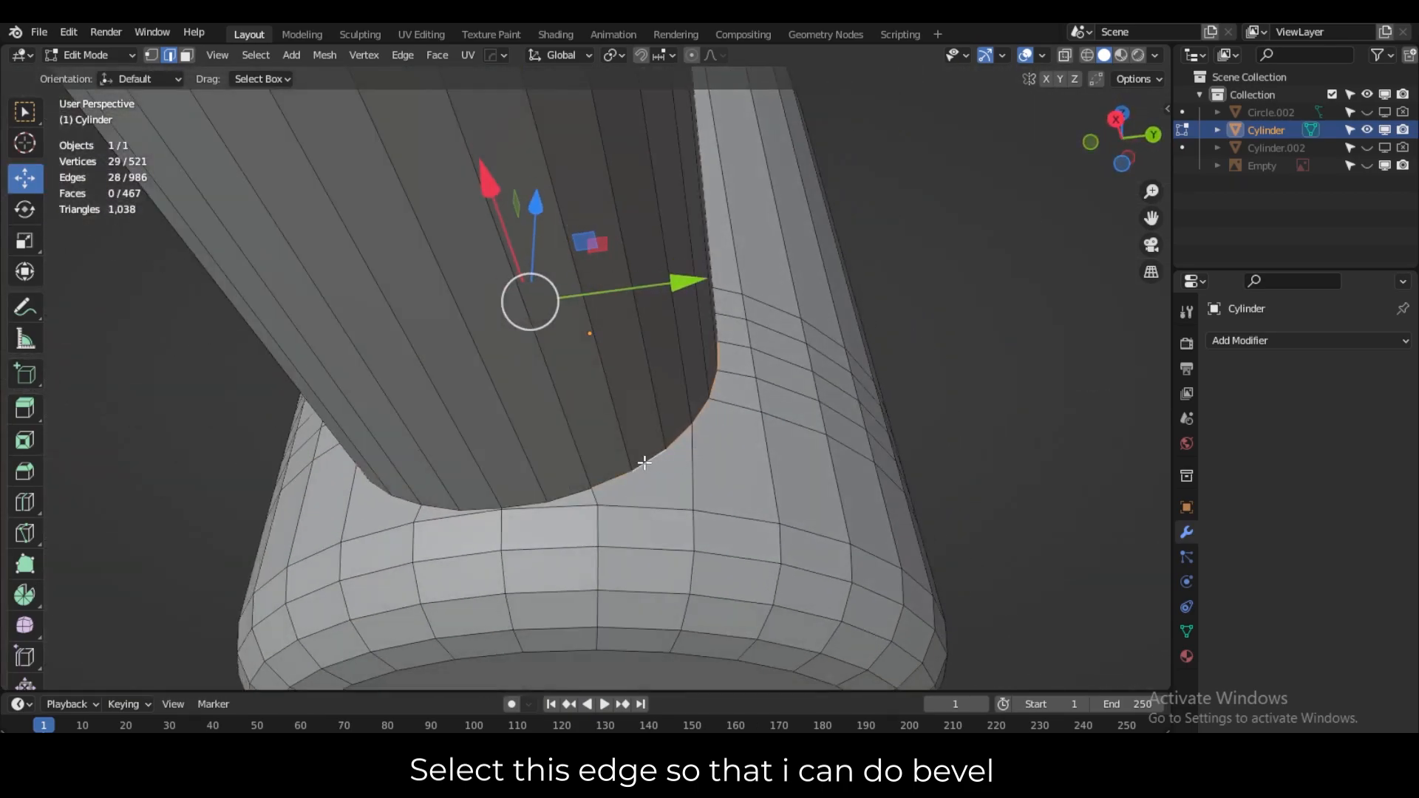
{"action": "left_click", "coordinate": [575, 496], "text": "alt+shift"}
{"action": "left_click", "coordinate": [441, 513], "text": "alt+shift"}
{"action": "left_click", "coordinate": [398, 495], "text": "alt+shift"}
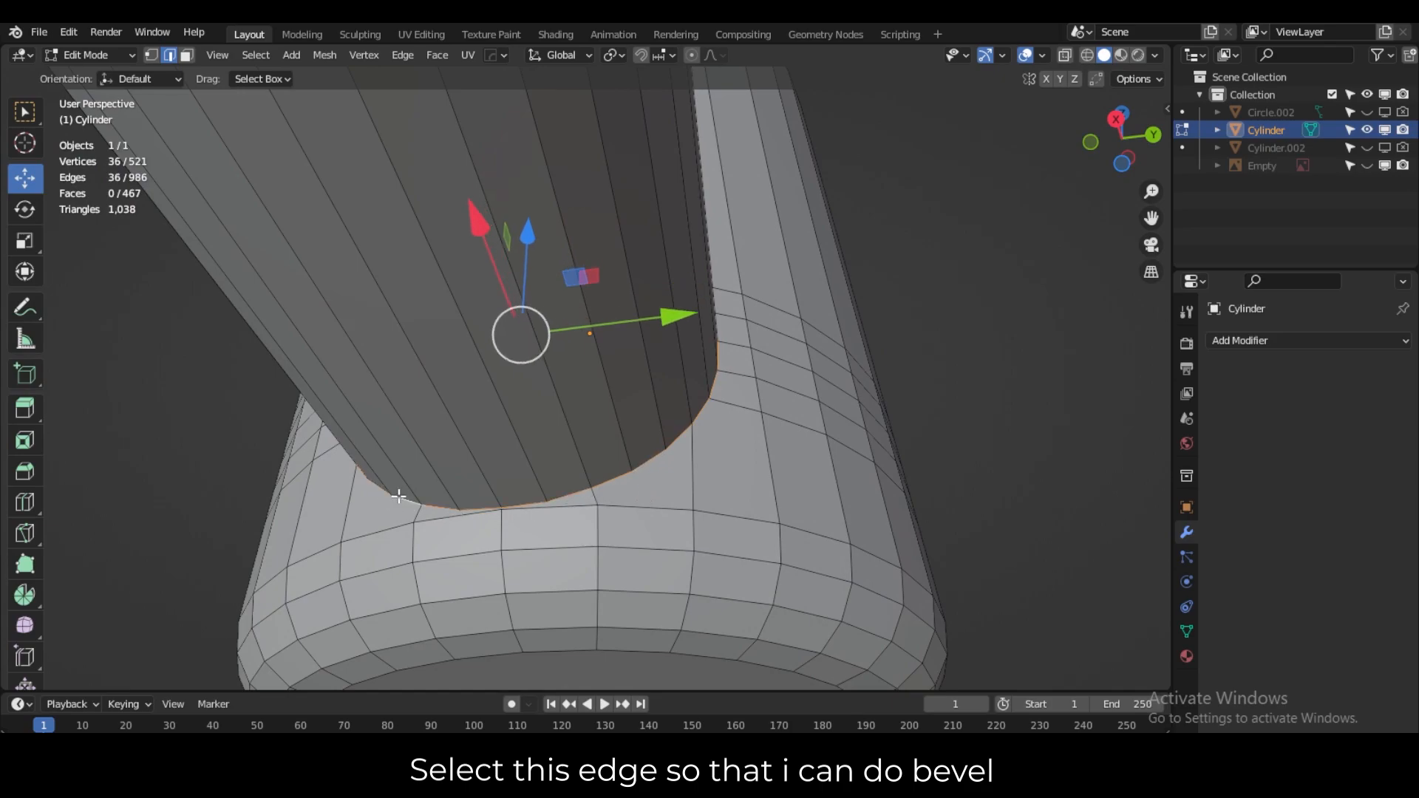
{"action": "middle_click_drag", "start_coordinate": [379, 489], "coordinate": [587, 427]}
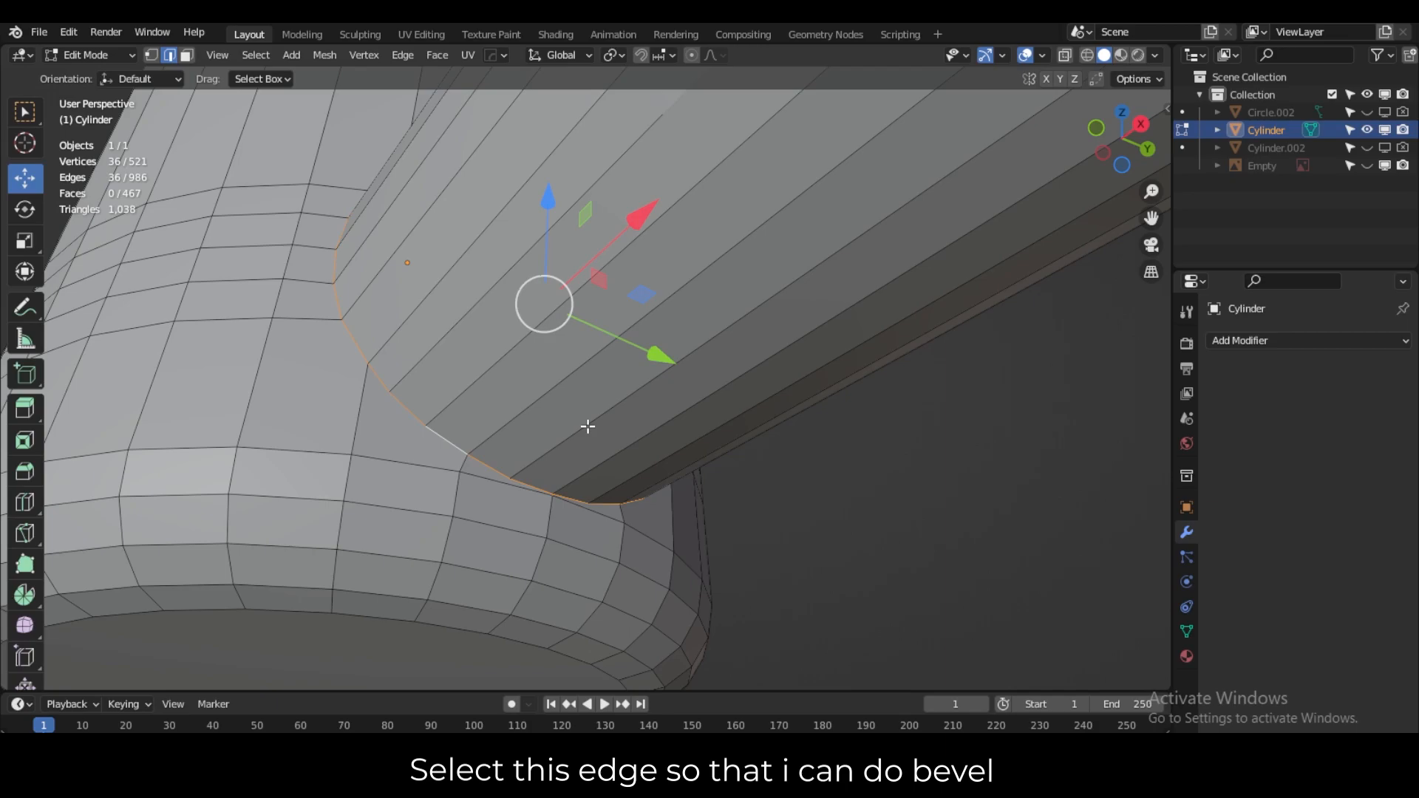
{"action": "middle_click_drag", "start_coordinate": [587, 427], "coordinate": [559, 439]}
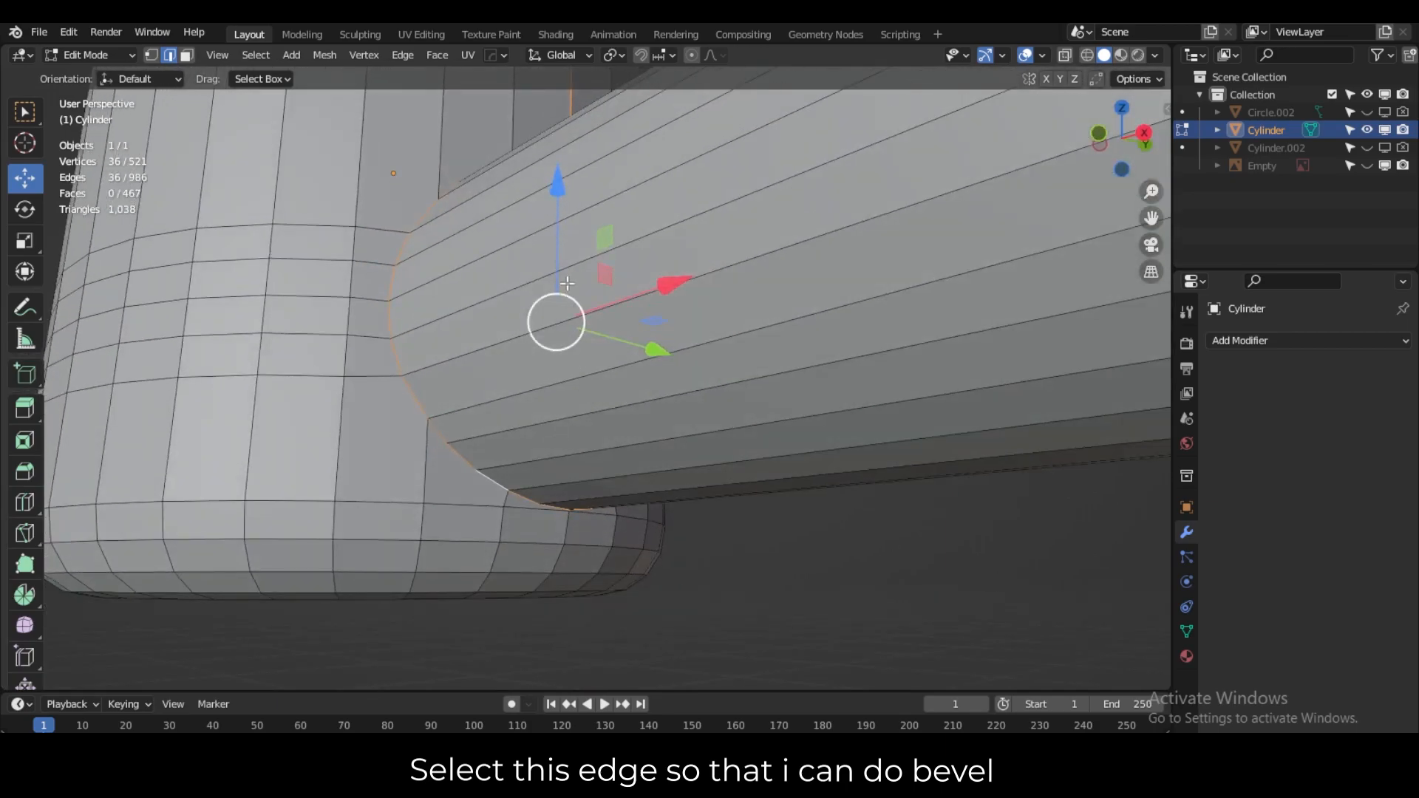
Try to bevel the selected bowl–shank junction edges.
{"action": "left_click_drag", "start_coordinate": [558, 192], "coordinate": [568, 182]}
{"action": "key", "text": "ctrl+z"}
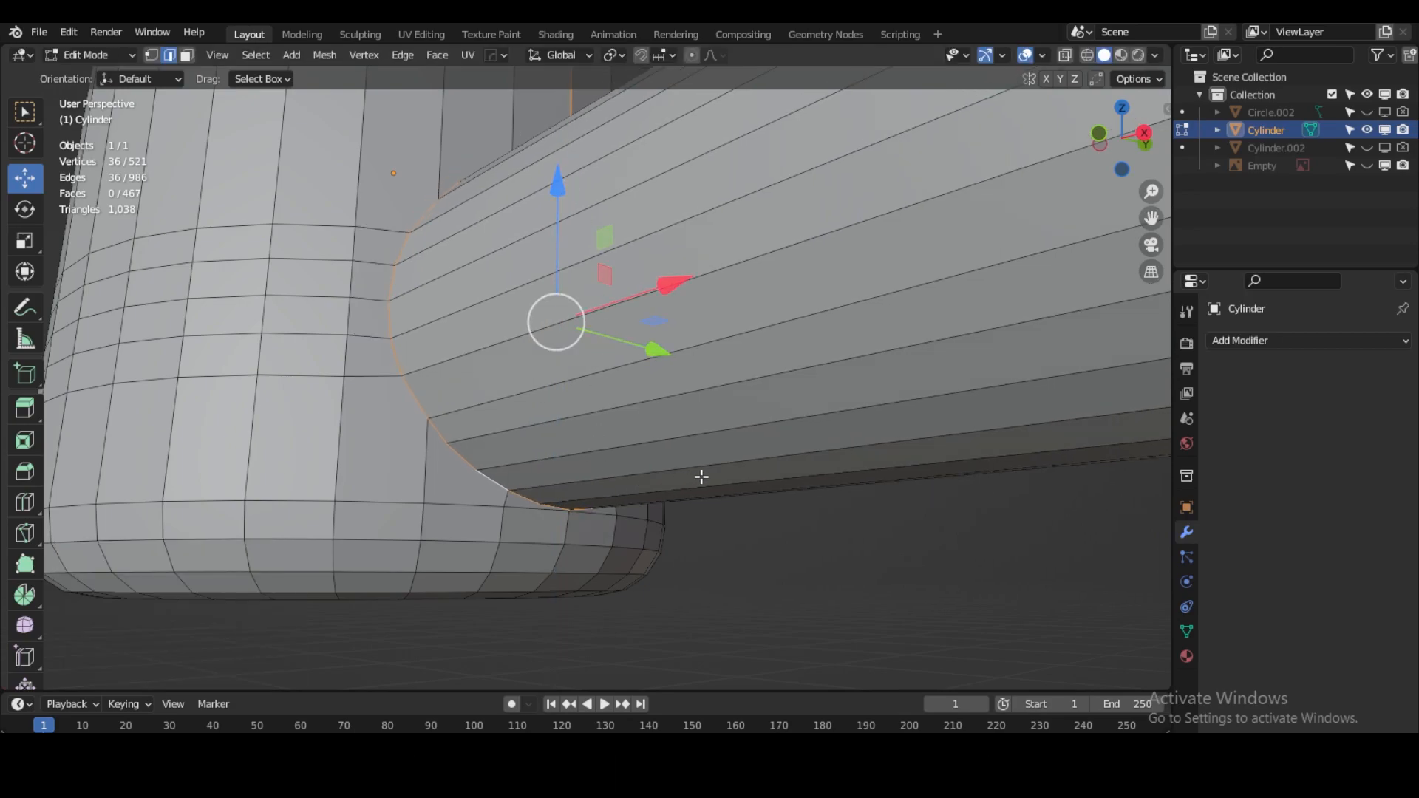
{"action": "key", "text": "ctrl+b"}
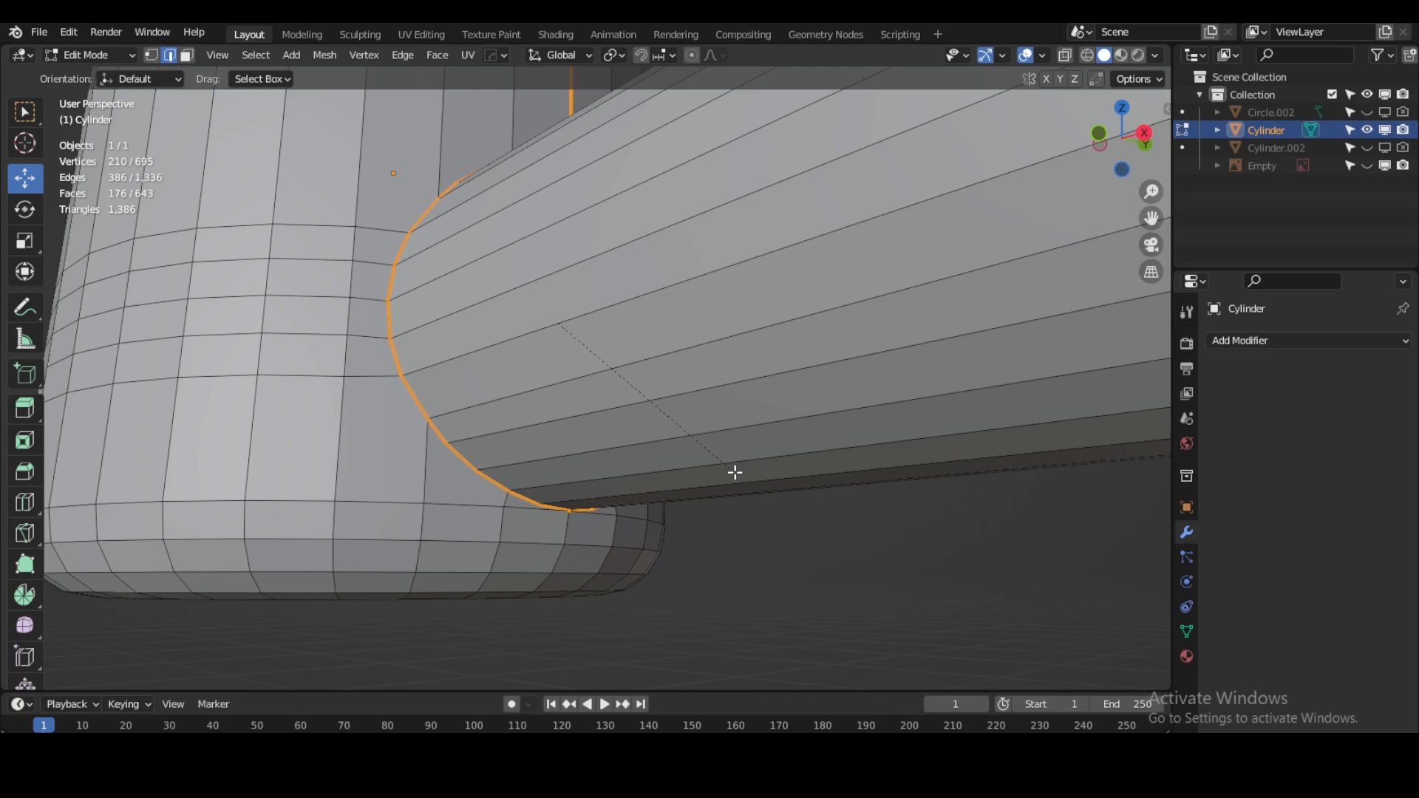
{"action": "right_click", "coordinate": [734, 473]}
Try to reselect the junction edges without the bowl's vertical edge, then undo the selection changes.
{"action": "scroll", "coordinate": [715, 448], "scroll_direction": "down", "scroll_amount": 2}
{"action": "middle_click_drag", "start_coordinate": [688, 425], "coordinate": [614, 478]}
{"action": "left_click", "coordinate": [552, 143], "text": "alt"}
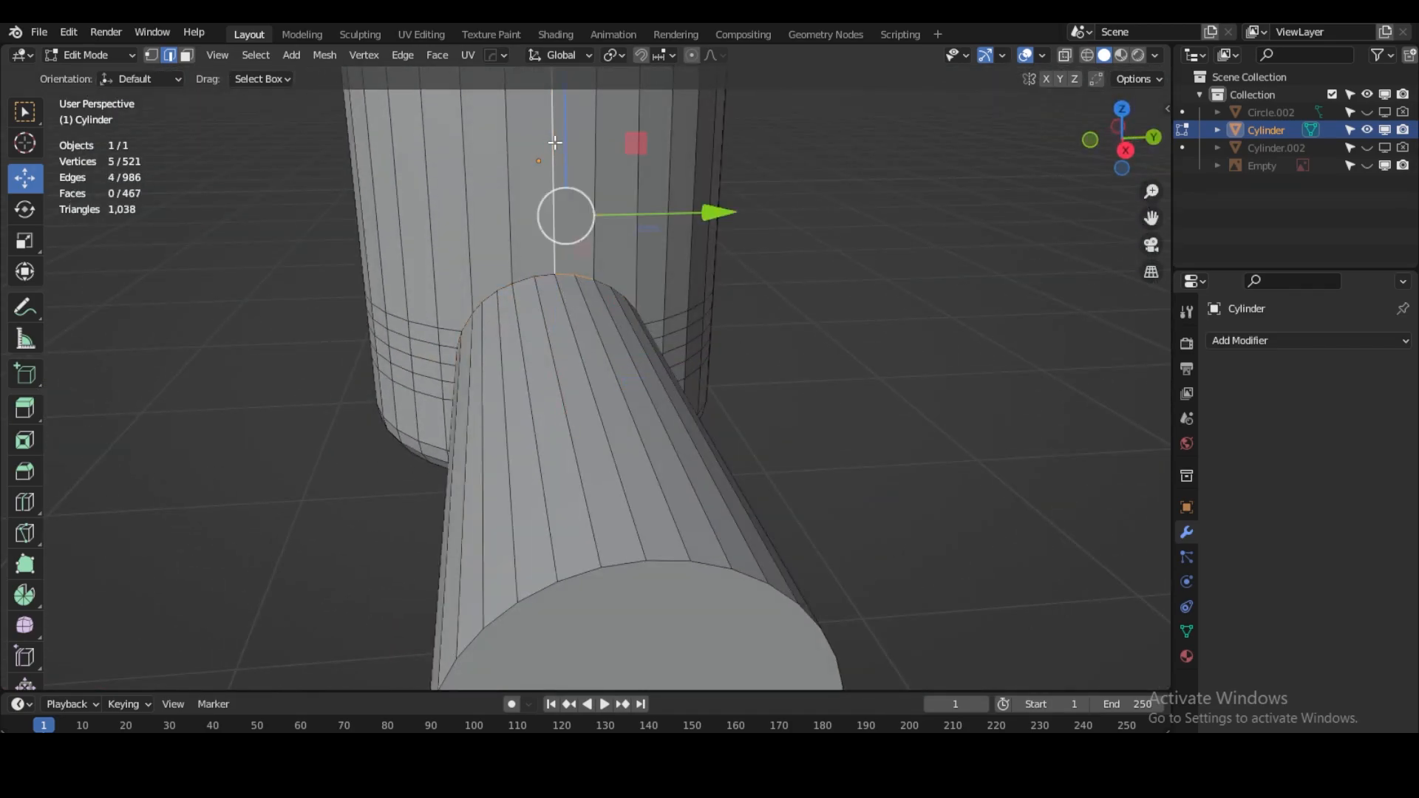
{"action": "left_click", "coordinate": [585, 236], "text": "ctrl"}
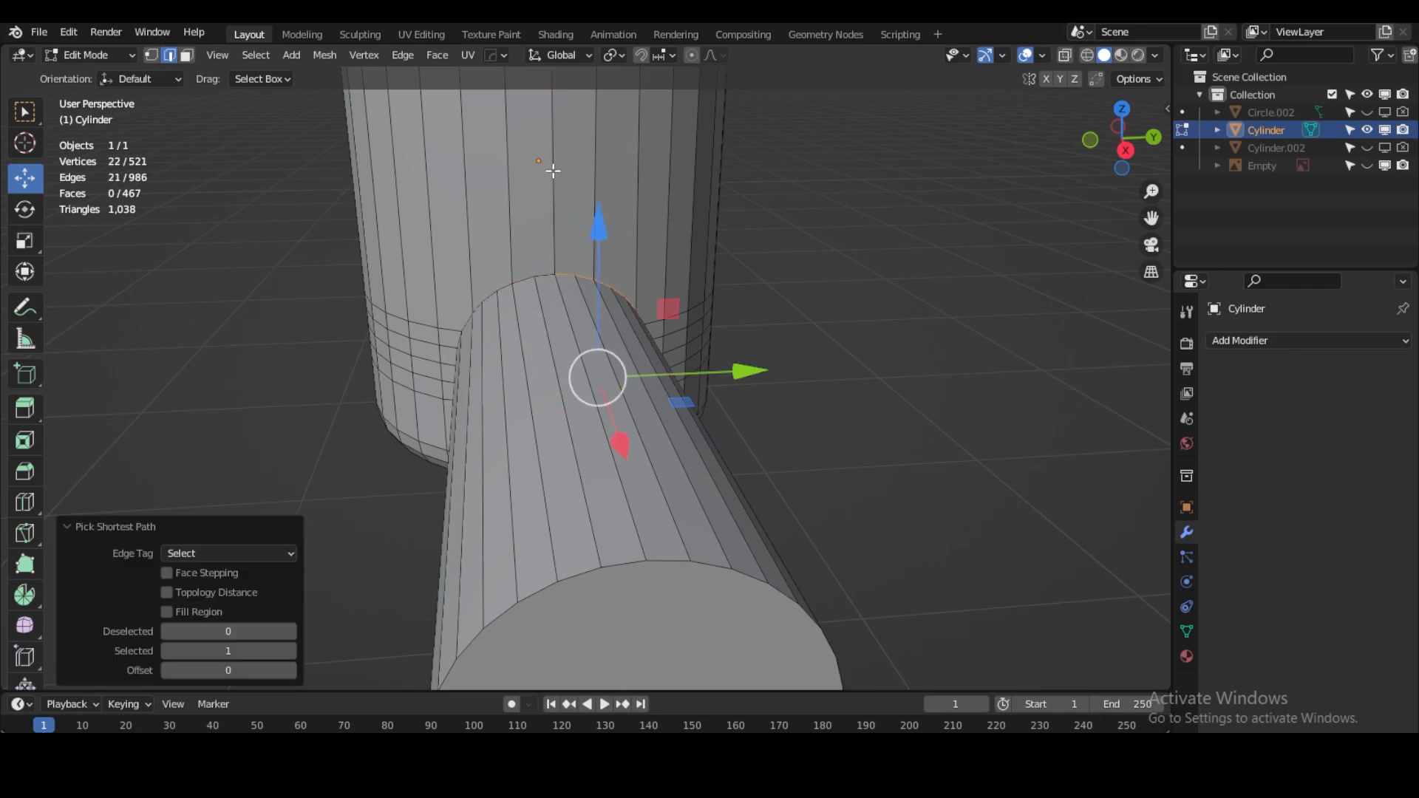
{"action": "left_click", "coordinate": [544, 275], "text": "shift"}
{"action": "key", "text": "ctrl+z"}
{"action": "key", "text": "ctrl+shift+z"}
{"action": "key", "text": "ctrl+z"}
{"action": "left_click", "coordinate": [544, 274]}
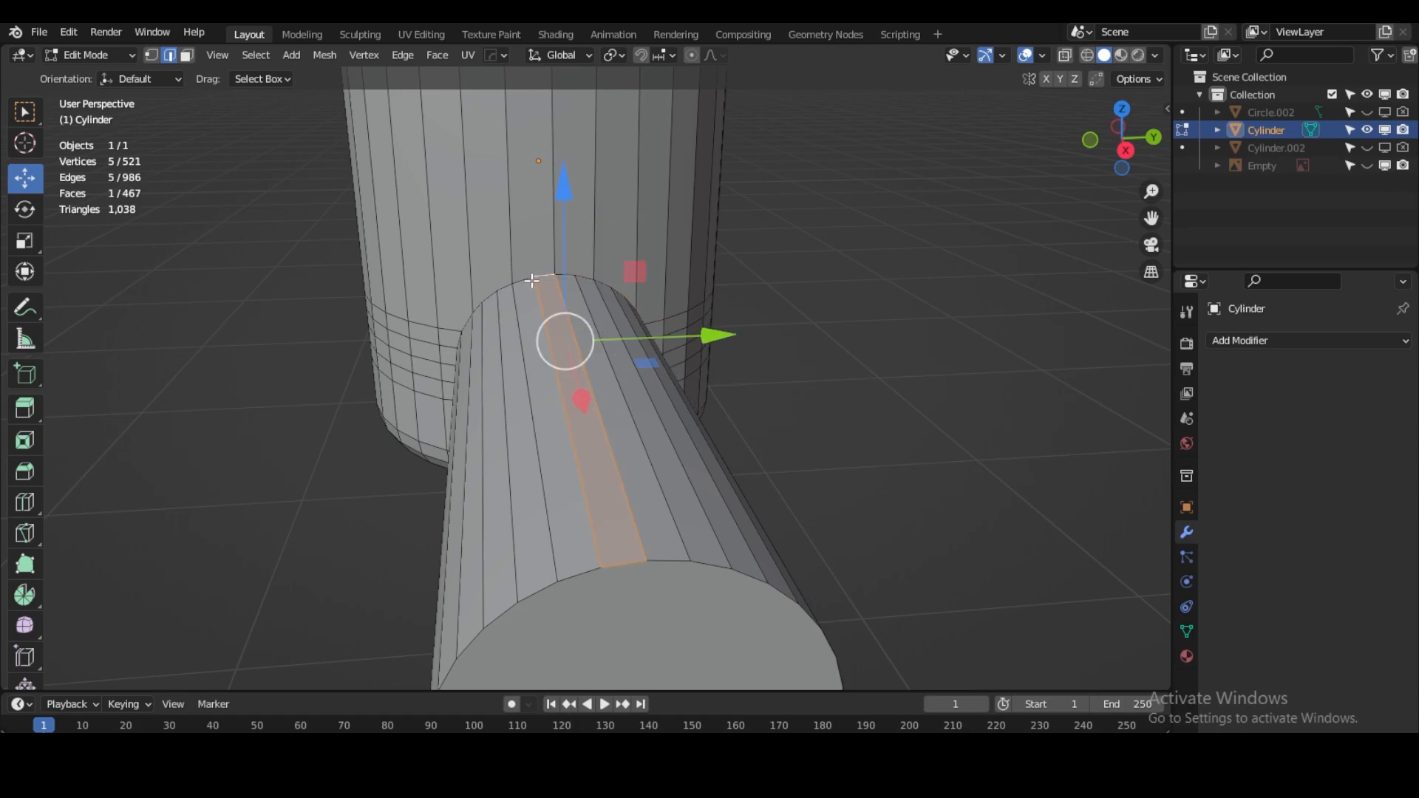
{"action": "left_click", "coordinate": [528, 281]}
{"action": "left_click", "coordinate": [565, 275], "text": "alt+shift"}
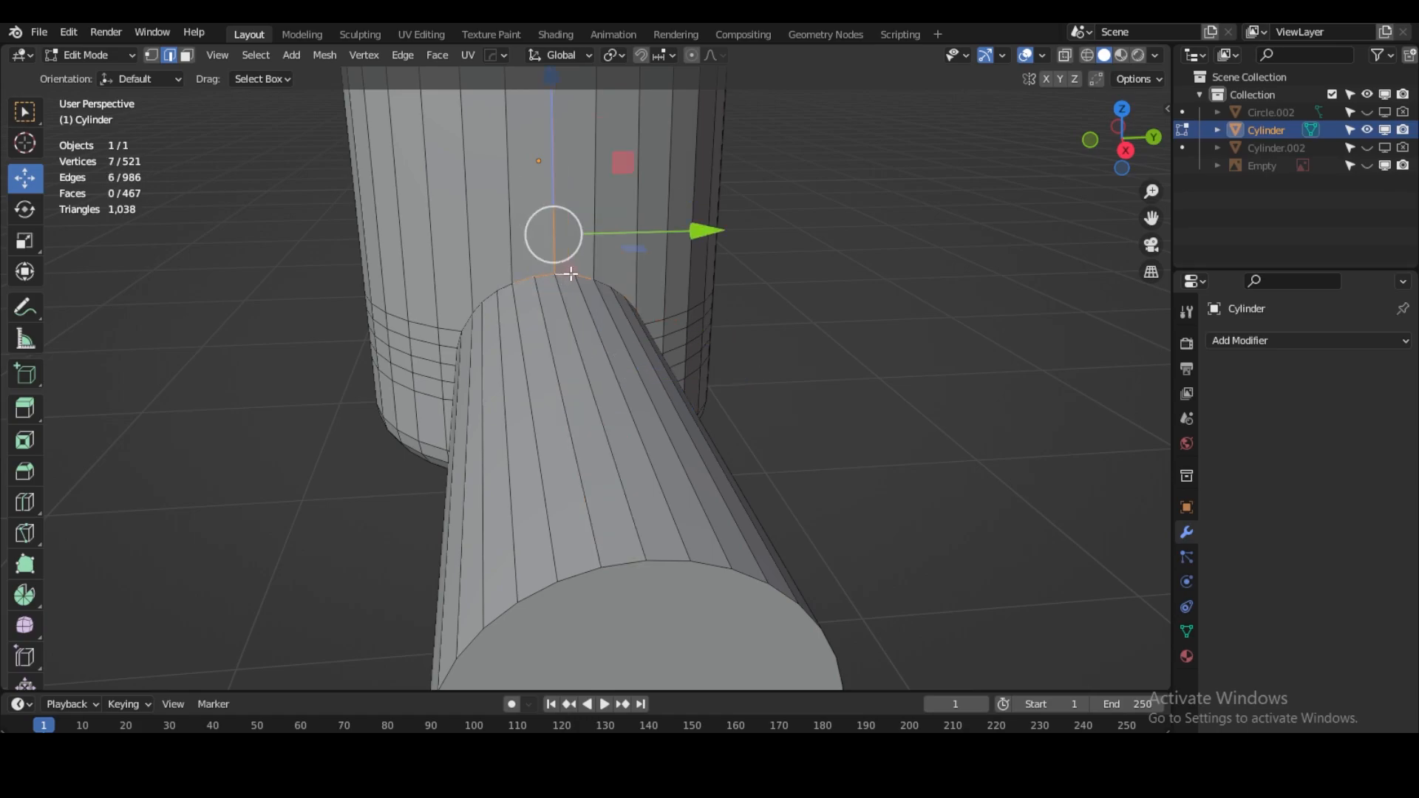
{"action": "middle_click_drag", "start_coordinate": [501, 297], "coordinate": [551, 292]}
{"action": "key", "text": "ctrl+z"}
{"action": "key", "text": "ctrl+z"}
{"action": "key", "text": "ctrl+z"}
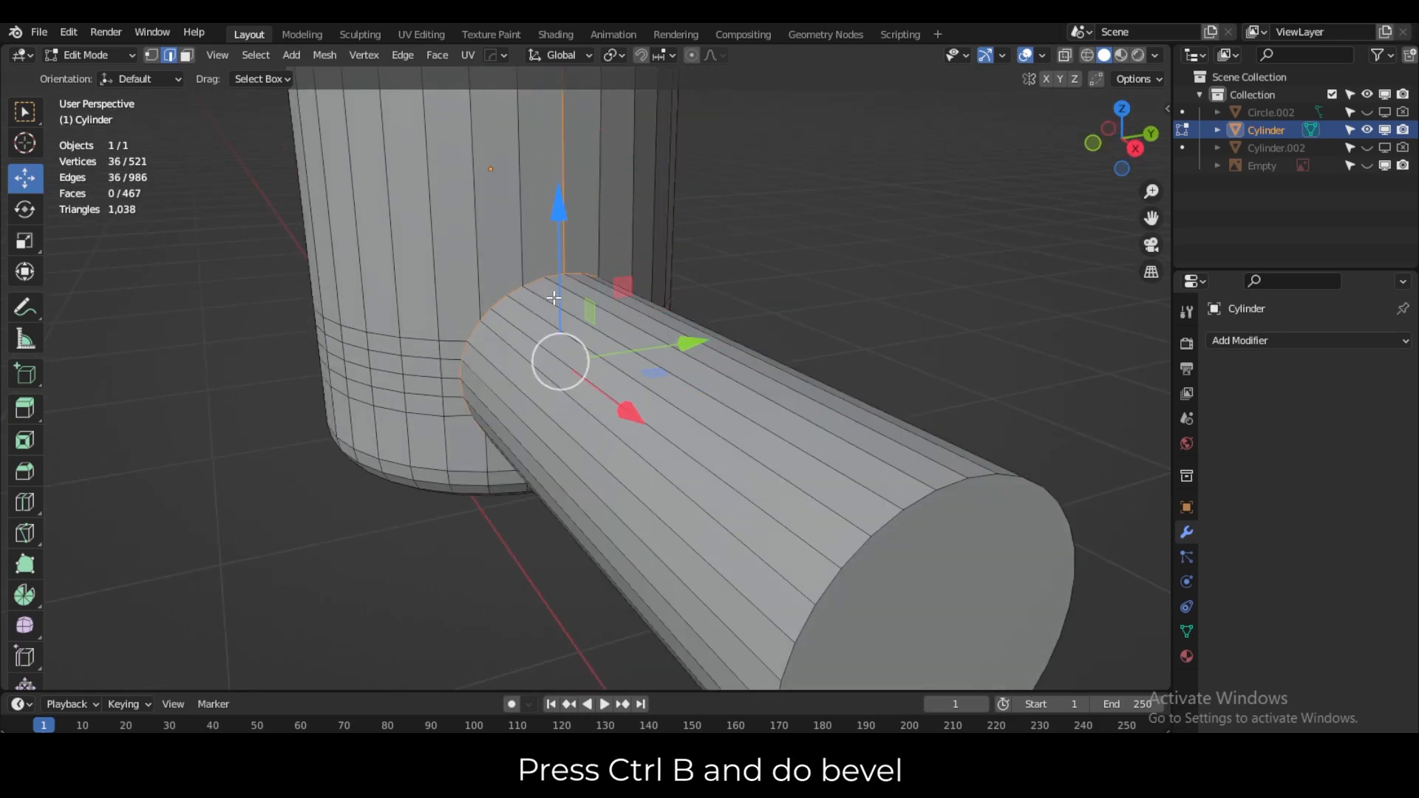
Deselect the bowl's vertical edge above the junction with Circle Select and bevel the junction edges 0.0145 m wide with 4 segments.
{"action": "left_click_drag", "start_coordinate": [34, 113], "coordinate": [104, 193]}
{"action": "left_click", "coordinate": [566, 182], "text": "ctrl"}
{"action": "scroll", "coordinate": [473, 407], "scroll_direction": "down", "scroll_amount": 2}
{"action": "middle_click_drag", "start_coordinate": [497, 436], "coordinate": [585, 380]}
{"action": "scroll", "coordinate": [499, 460], "scroll_direction": "down", "scroll_amount": 2}
{"action": "scroll", "coordinate": [544, 308], "scroll_direction": "up", "scroll_amount": 5}
{"action": "scroll", "coordinate": [585, 380], "scroll_direction": "up", "scroll_amount": 2}
{"action": "key", "text": "ctrl+b"}
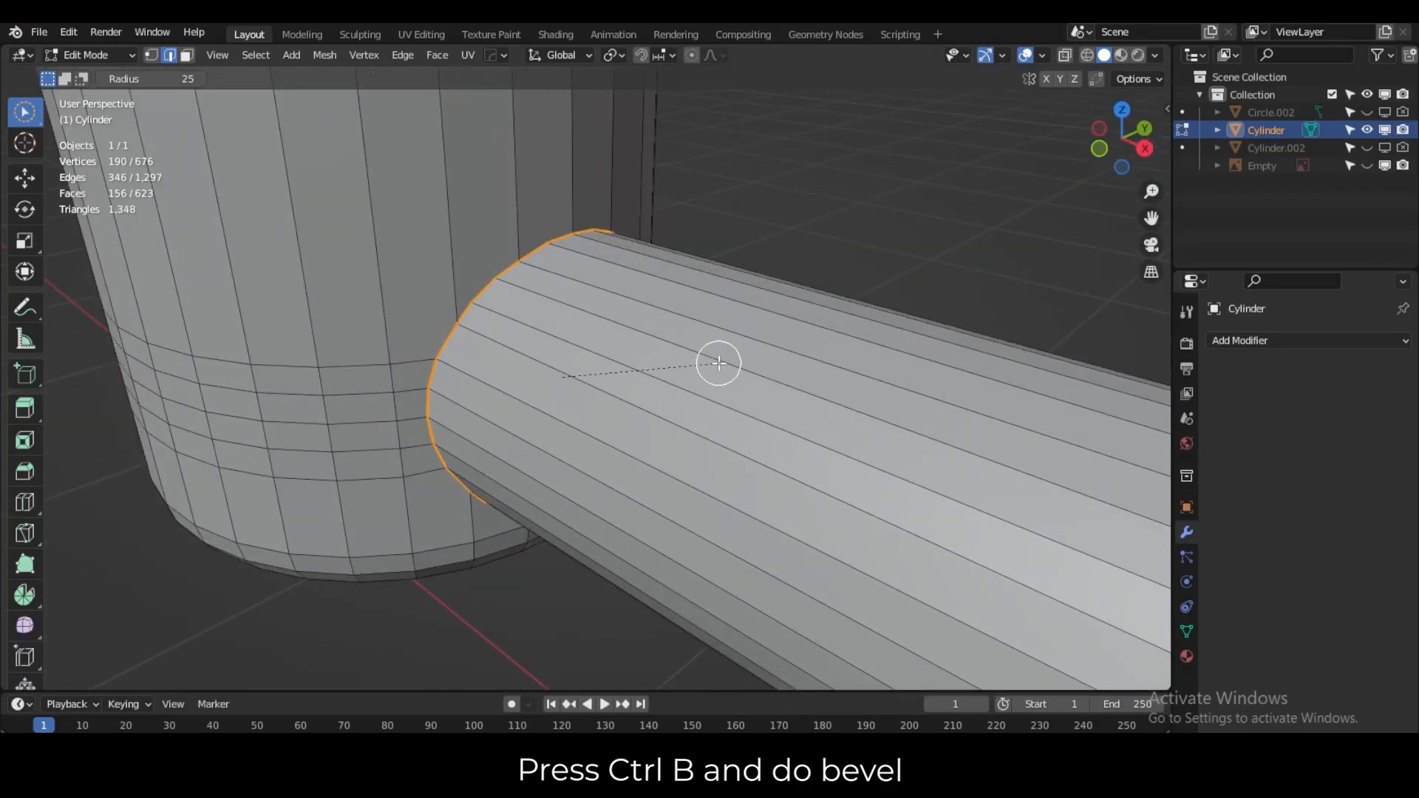
{"action": "left_click", "coordinate": [751, 354]}
Select the bowl's lower horizontal edge loops beneath the shank, including the bottom rim, and move them slightly down along Z.
{"action": "middle_click_drag", "start_coordinate": [688, 404], "coordinate": [760, 284]}
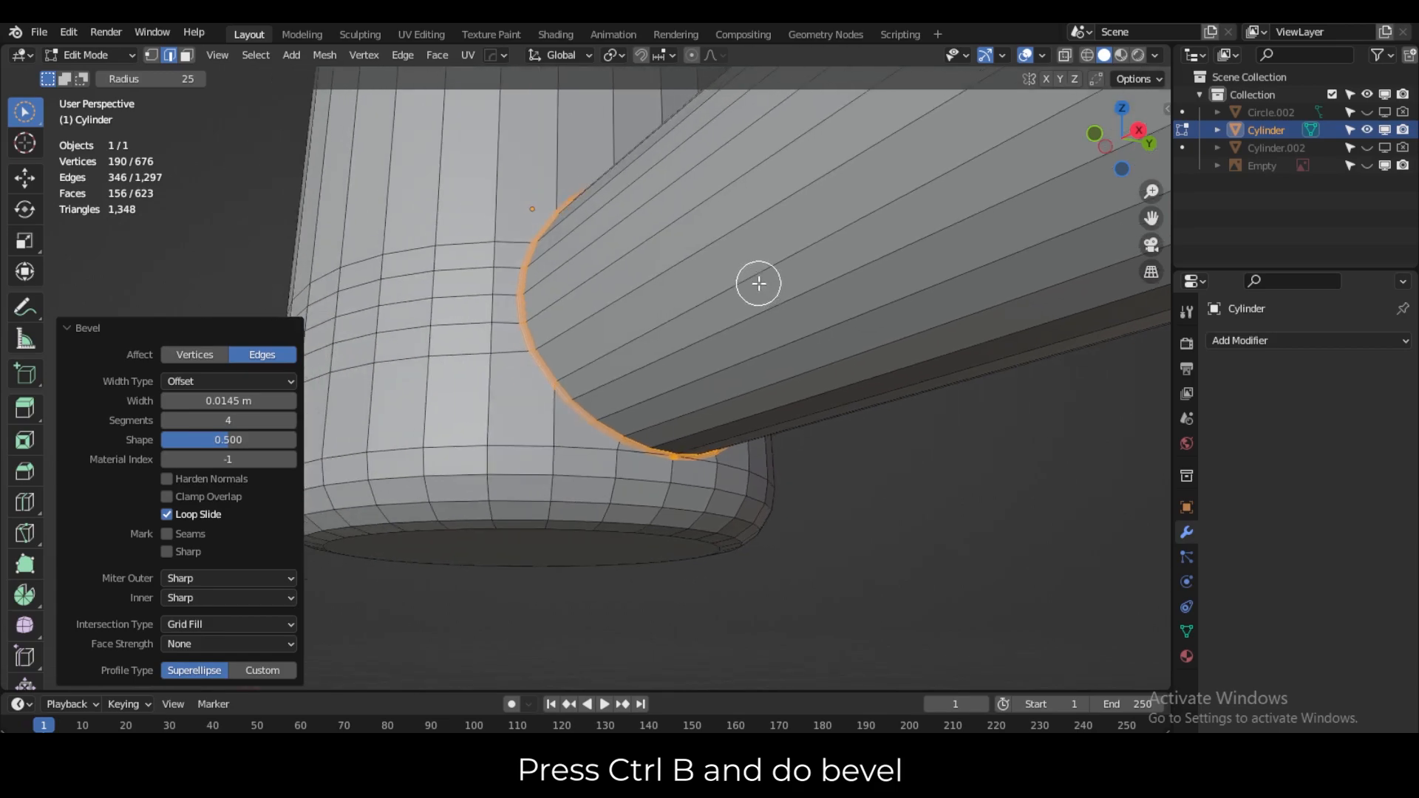
{"action": "scroll", "coordinate": [704, 418], "scroll_direction": "up", "scroll_amount": 4}
{"action": "middle_click_drag", "start_coordinate": [806, 463], "coordinate": [761, 380], "text": "shift"}
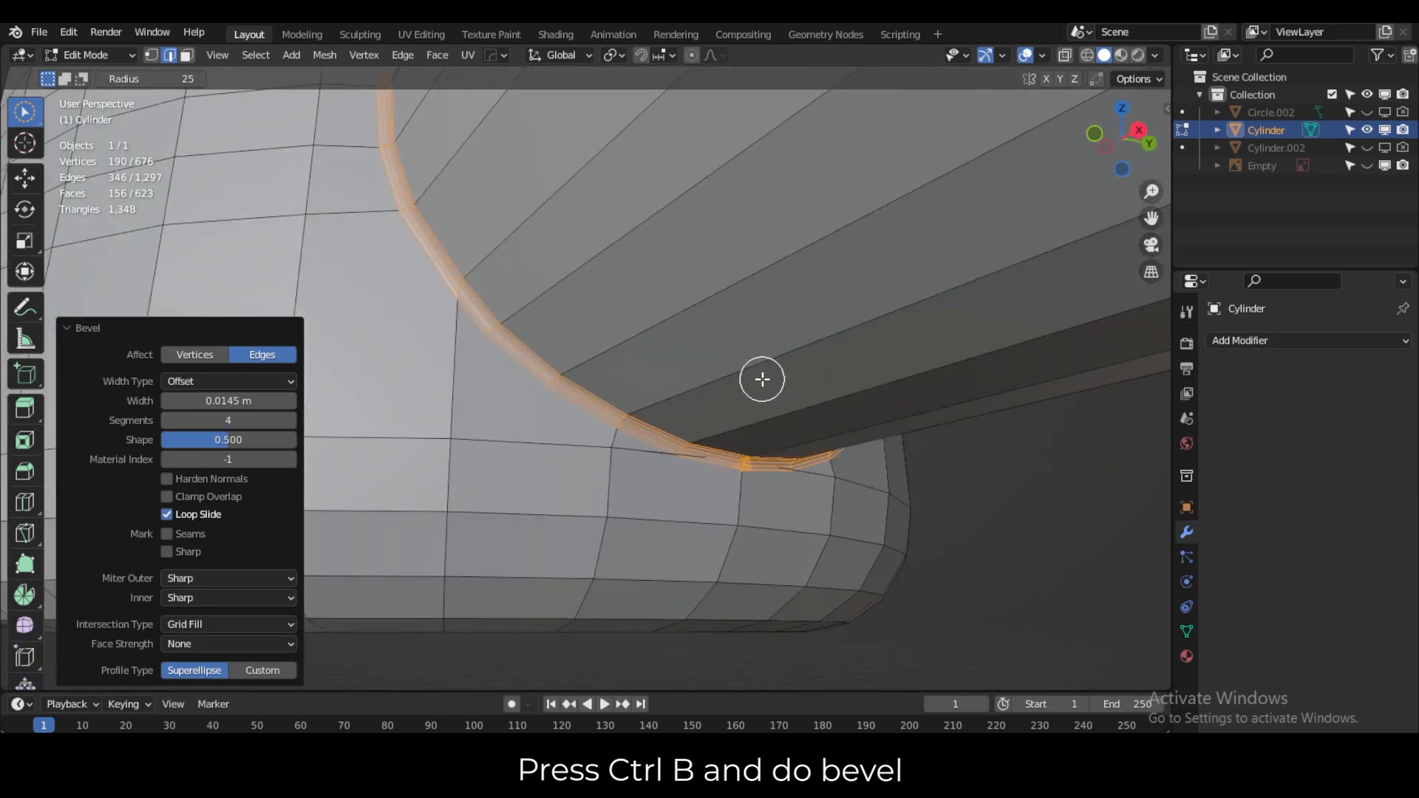
{"action": "scroll", "coordinate": [756, 456], "scroll_direction": "up", "scroll_amount": 3}
{"action": "middle_click_drag", "start_coordinate": [757, 456], "coordinate": [681, 313], "text": "shift"}
{"action": "scroll", "coordinate": [680, 313], "scroll_direction": "up", "scroll_amount": 3}
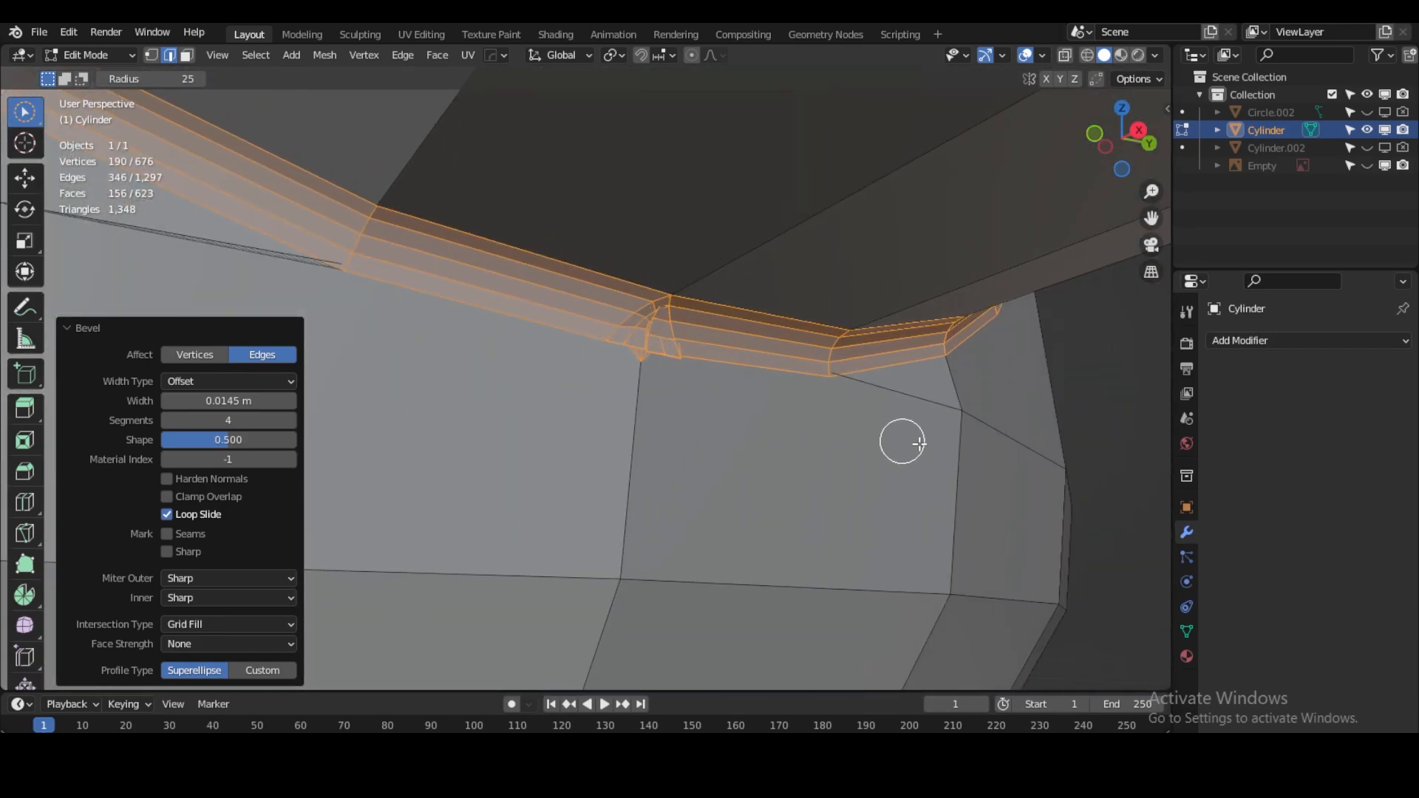
{"action": "scroll", "coordinate": [887, 427], "scroll_direction": "down", "scroll_amount": 3}
{"action": "left_click", "coordinate": [24, 177]}
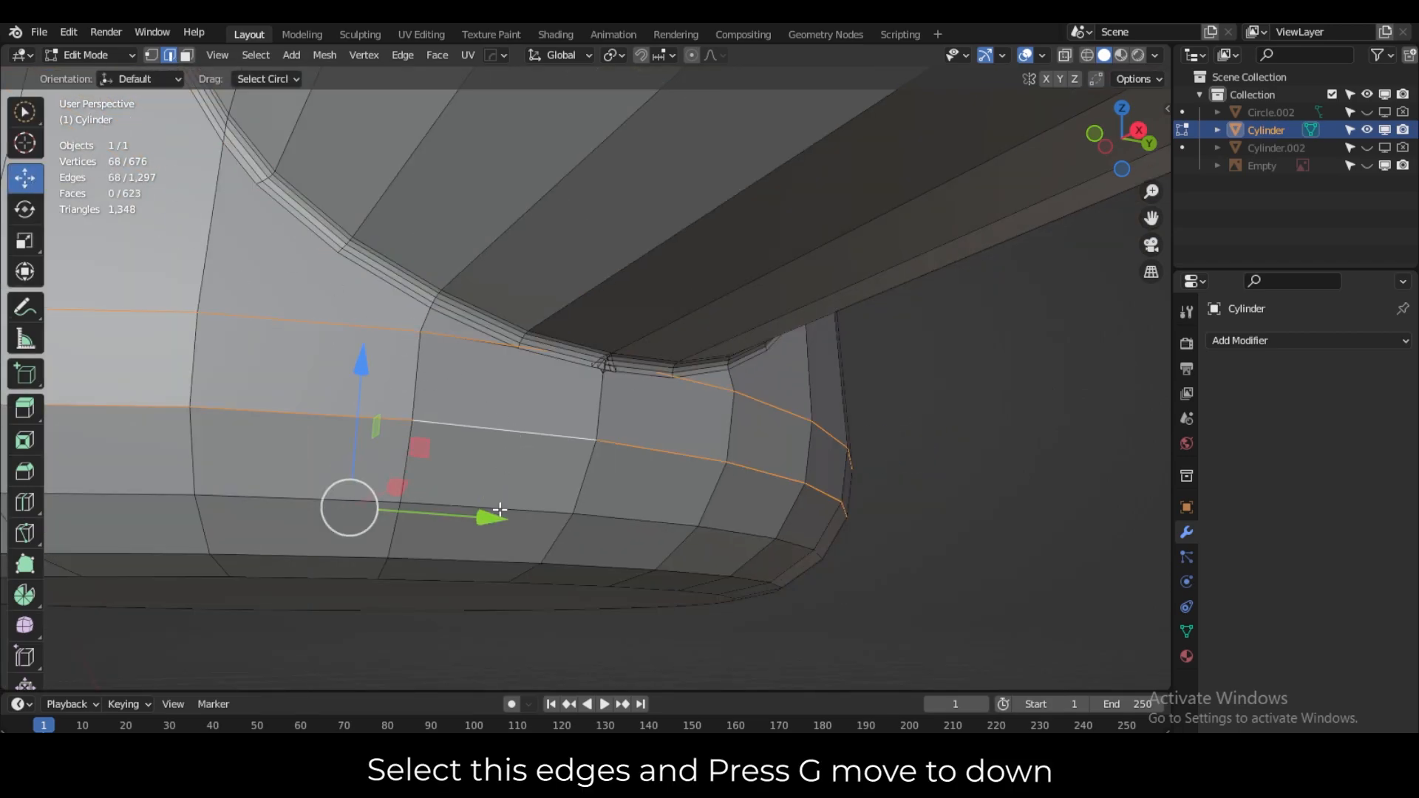
{"action": "left_click", "coordinate": [500, 511], "text": "alt+shift"}
{"action": "left_click", "coordinate": [513, 560], "text": "alt+shift"}
{"action": "left_click", "coordinate": [500, 583], "text": "alt+shift"}
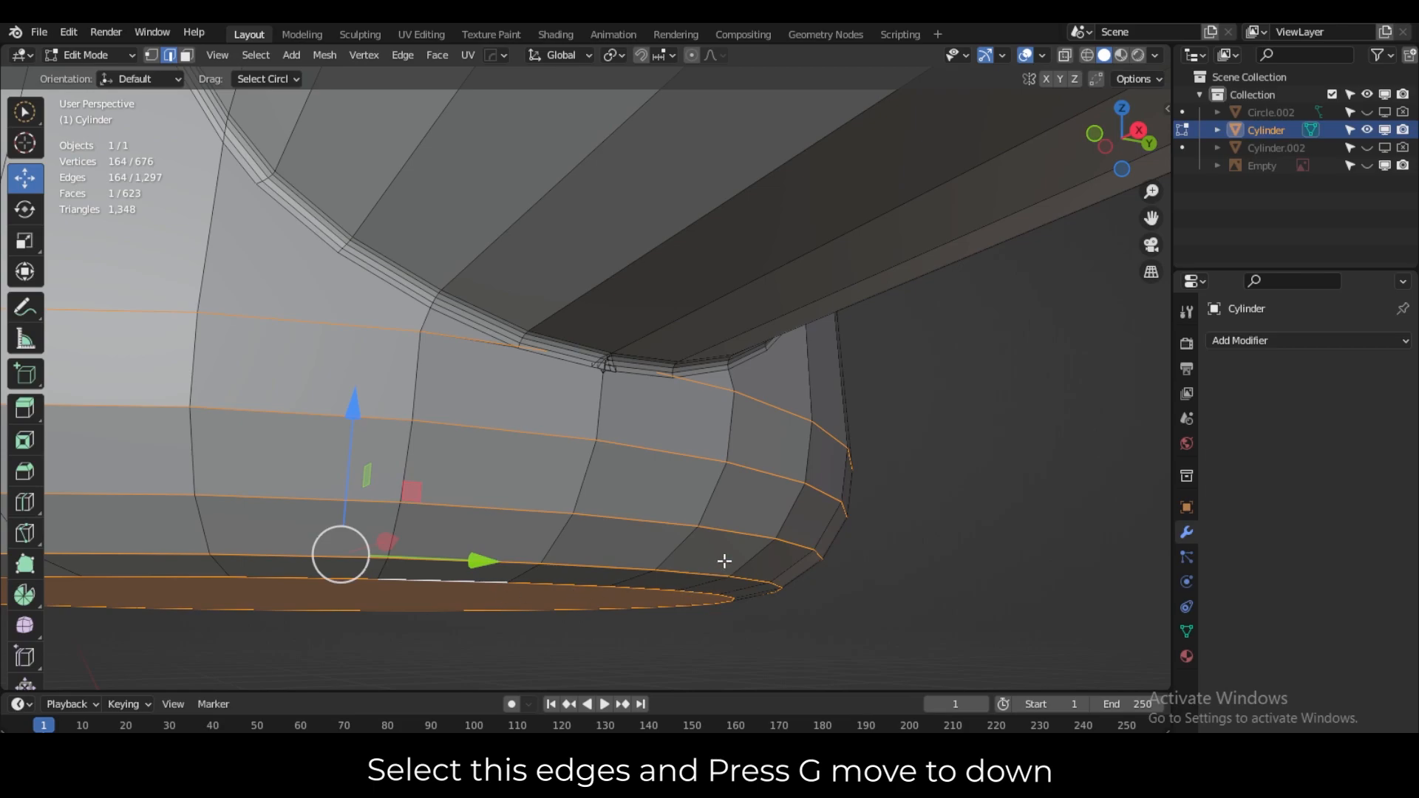
{"action": "key", "text": "g"}
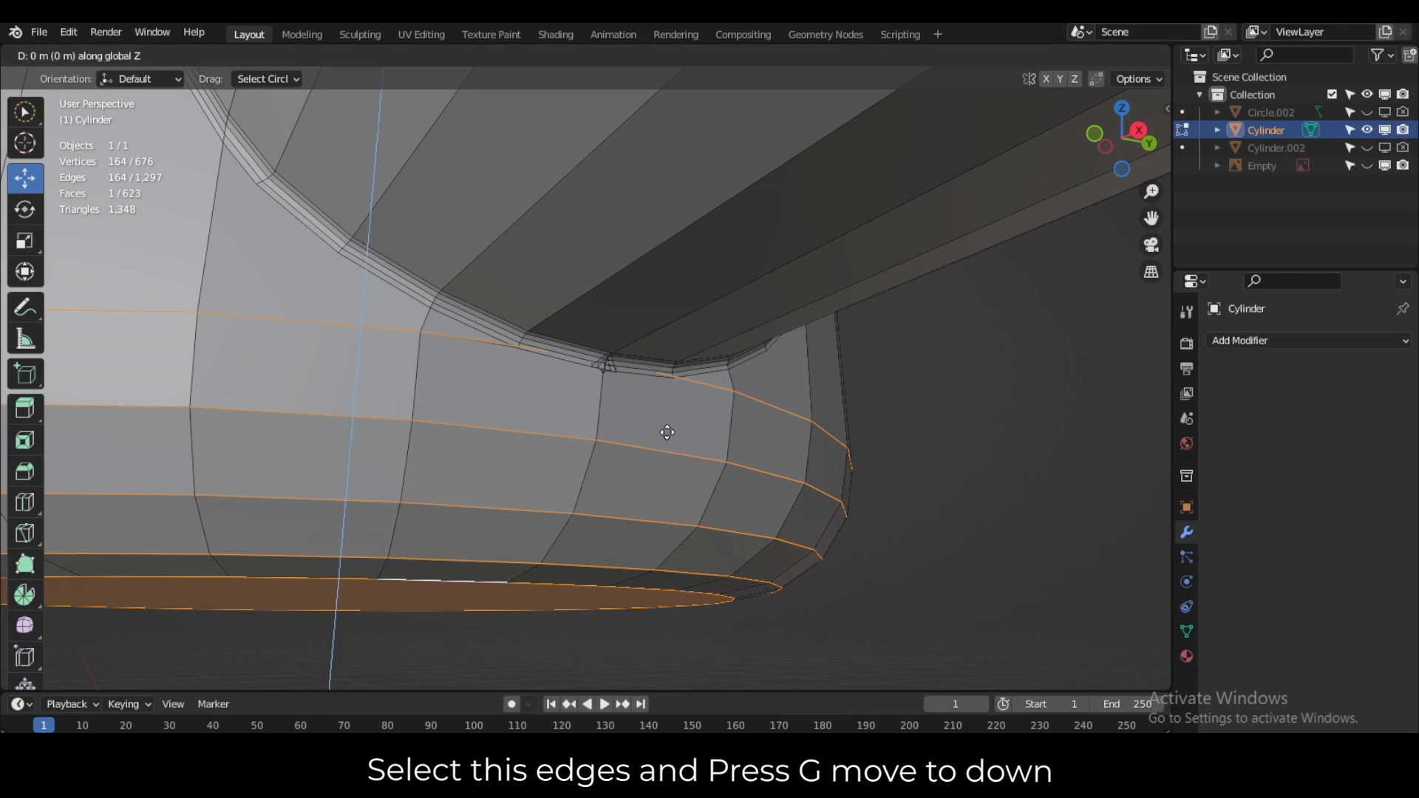
{"action": "key", "text": "z"}
{"action": "left_click", "coordinate": [669, 445]}
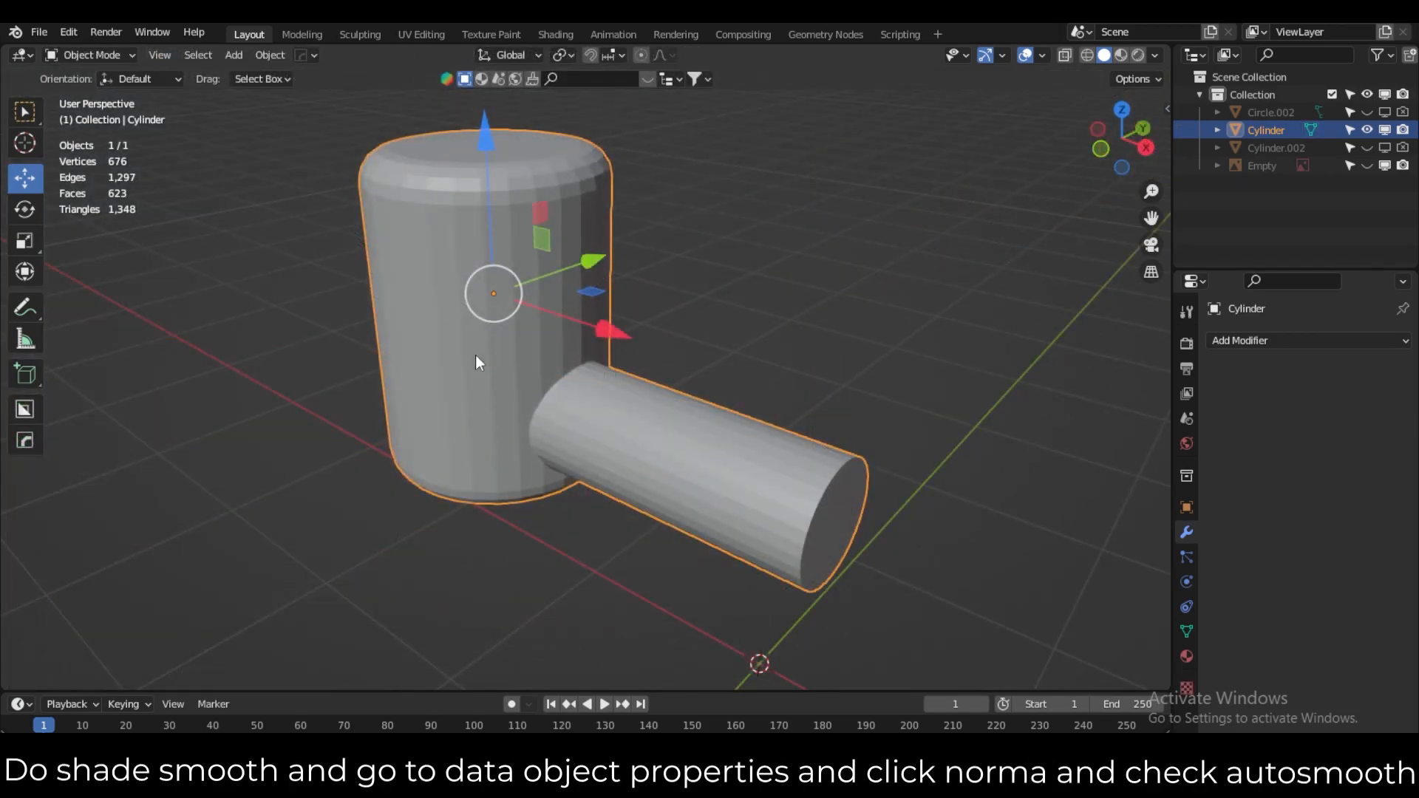
Shade the pipe body smooth in Object Mode and enable Auto Smooth for its normals.
{"action": "right_click", "coordinate": [476, 356]}
{"action": "left_click", "coordinate": [478, 356]}
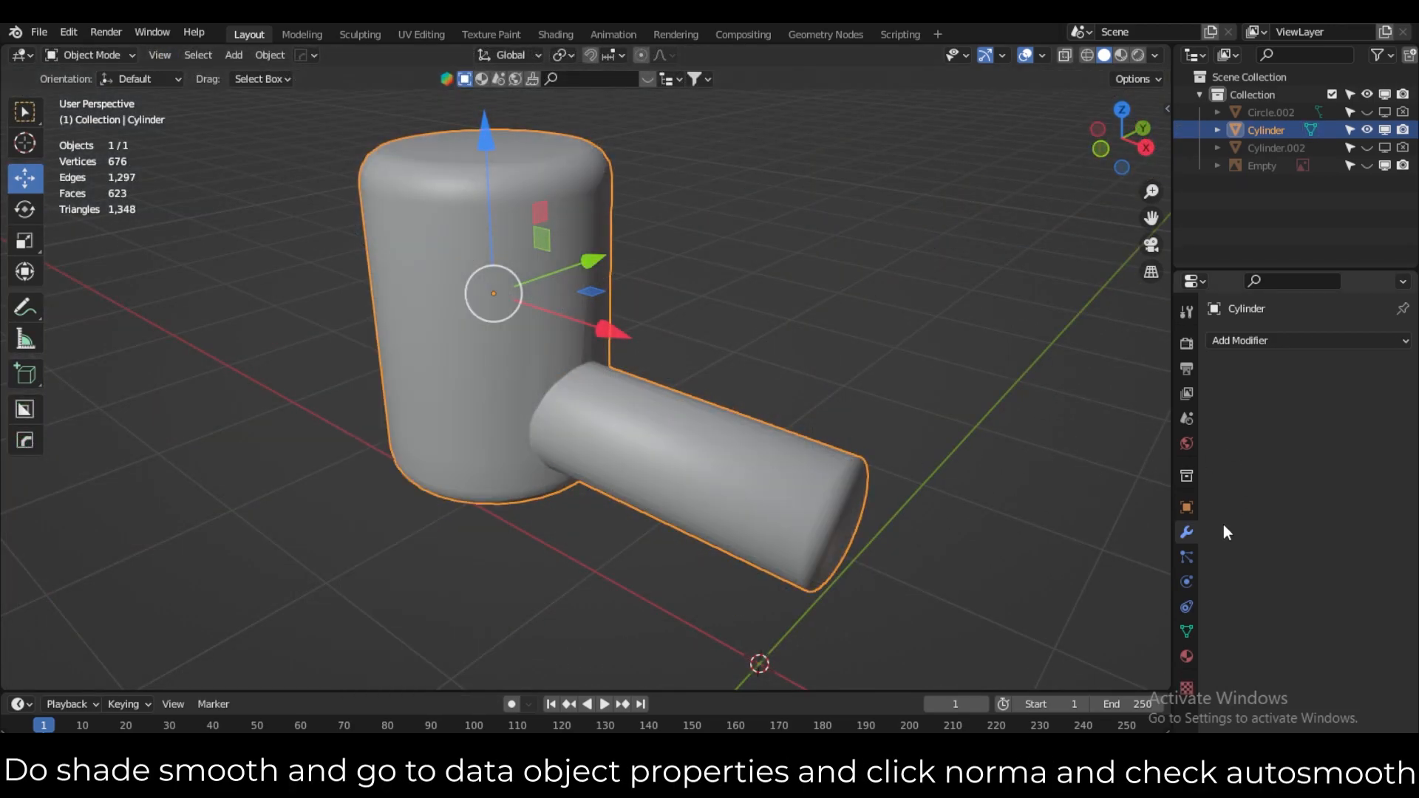
{"action": "left_click", "coordinate": [1187, 631]}
{"action": "left_click", "coordinate": [1291, 710]}
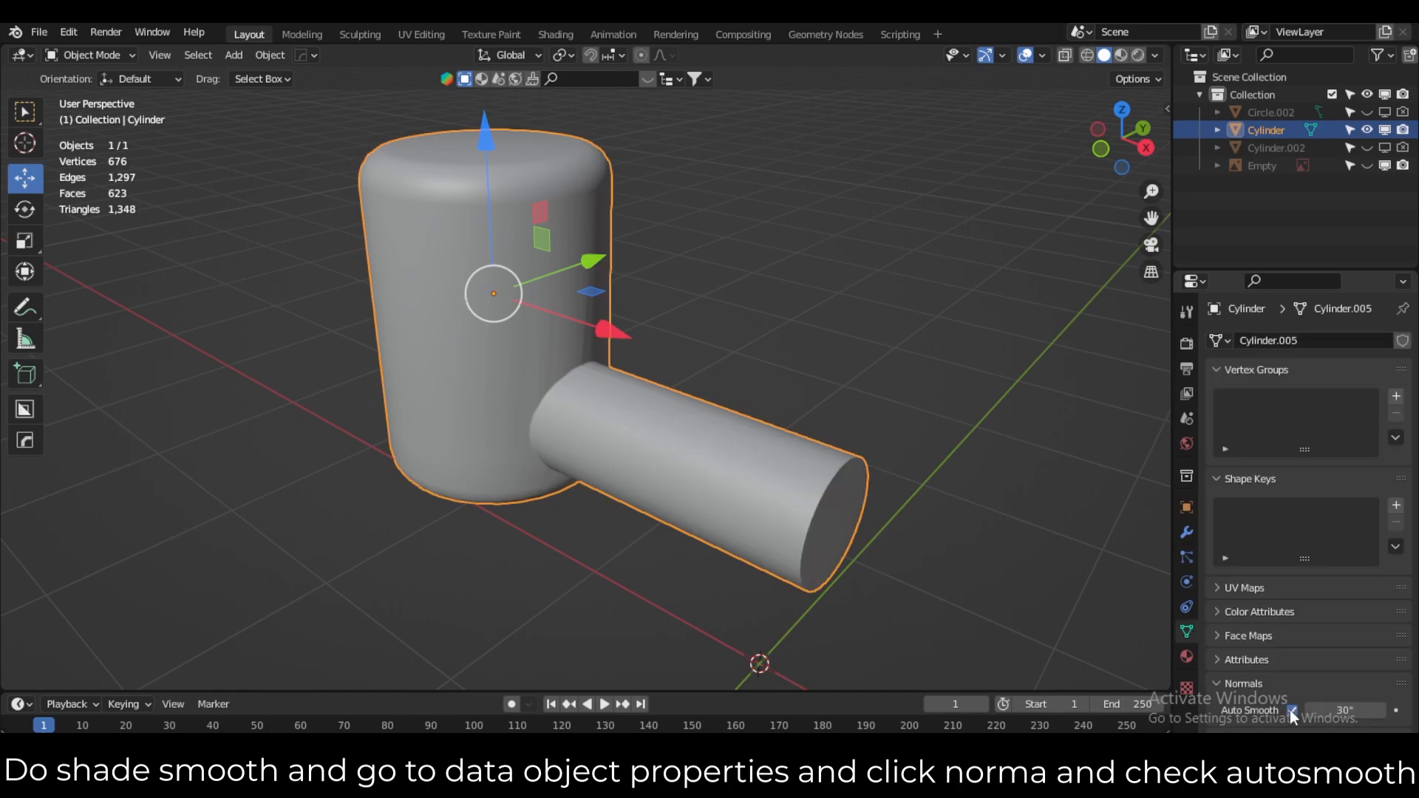
{"action": "middle_click_drag", "start_coordinate": [680, 465], "coordinate": [639, 421]}
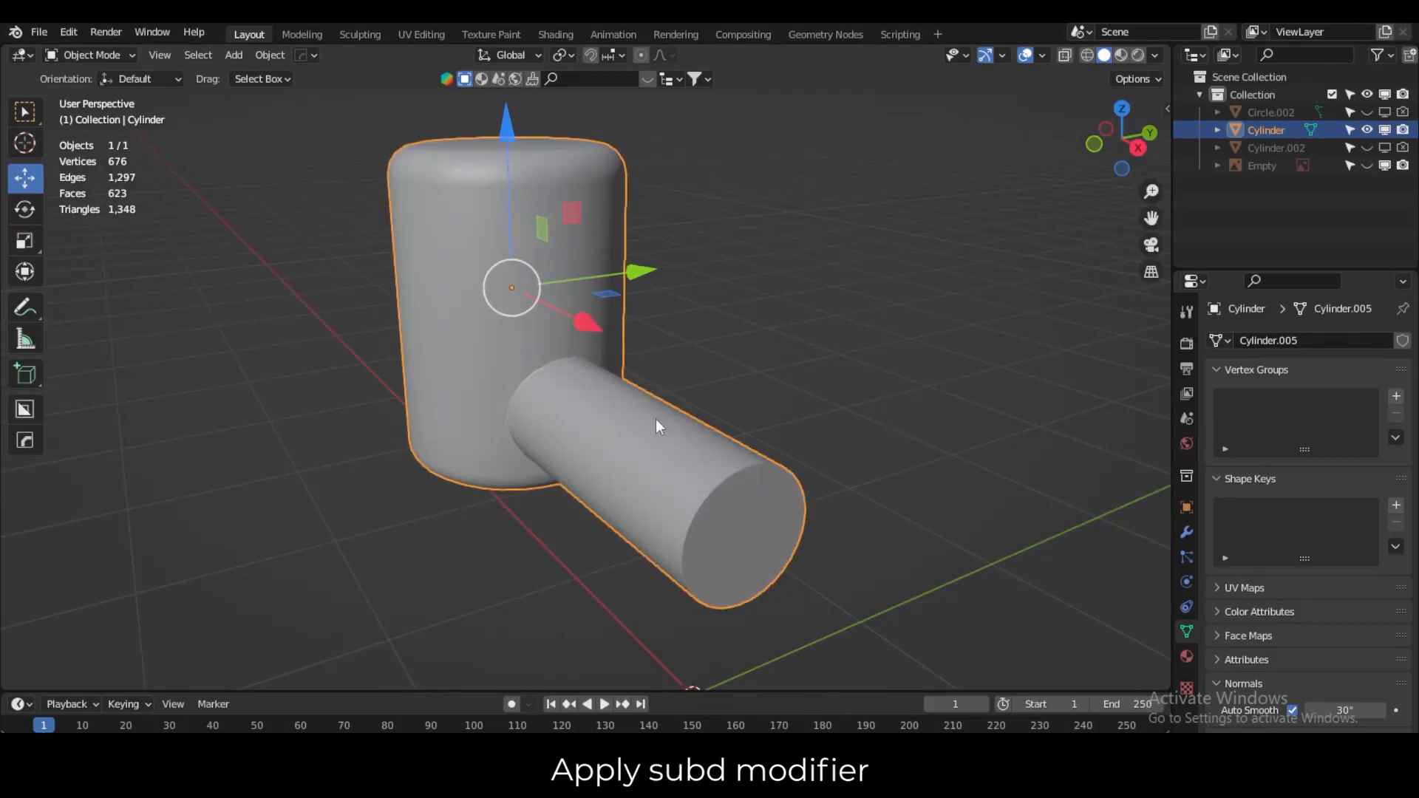
Add a Subdivision Surface modifier to the pipe body and set its viewport level to 2.
{"action": "left_click", "coordinate": [1186, 532]}
{"action": "left_click", "coordinate": [1281, 340]}
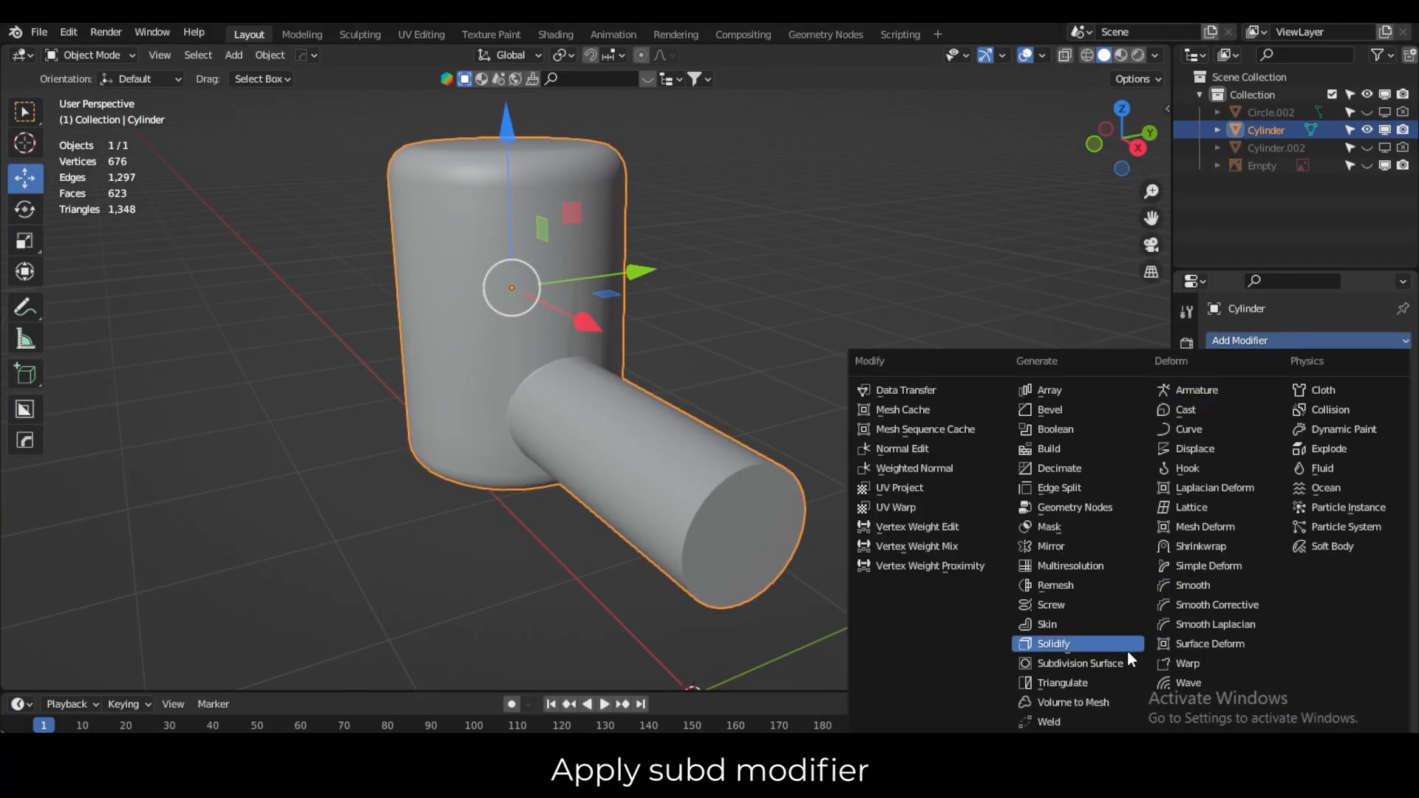
{"action": "left_click", "coordinate": [1112, 663]}
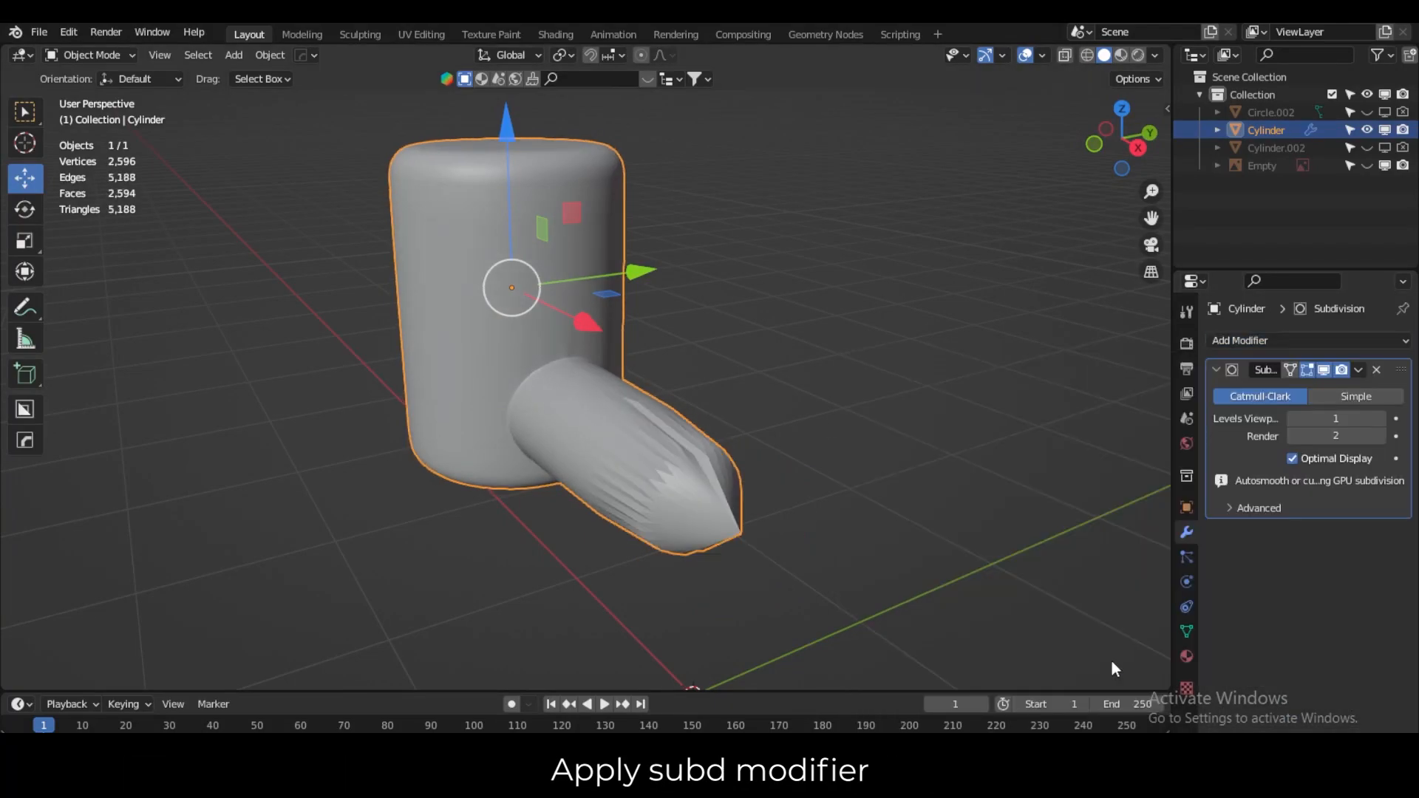
{"action": "left_click", "coordinate": [1379, 418]}
{"action": "scroll", "coordinate": [946, 441], "scroll_direction": "up", "scroll_amount": 8}
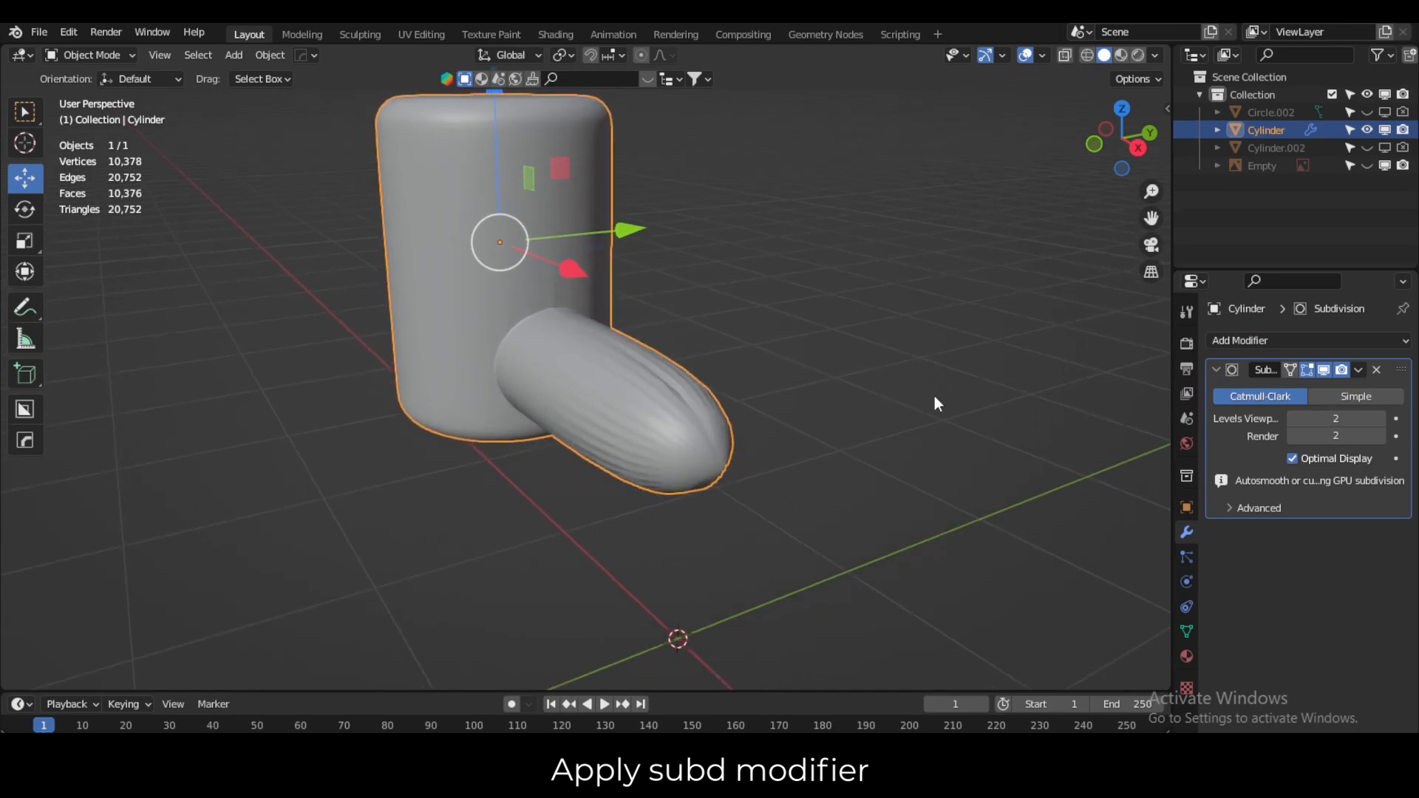
Inset the shank's end face twice, first by 0.03434 m and again by 0.1237 m.
{"action": "key", "text": "Tab"}
{"action": "middle_click_drag", "start_coordinate": [952, 403], "coordinate": [900, 389]}
{"action": "left_click", "coordinate": [186, 56]}
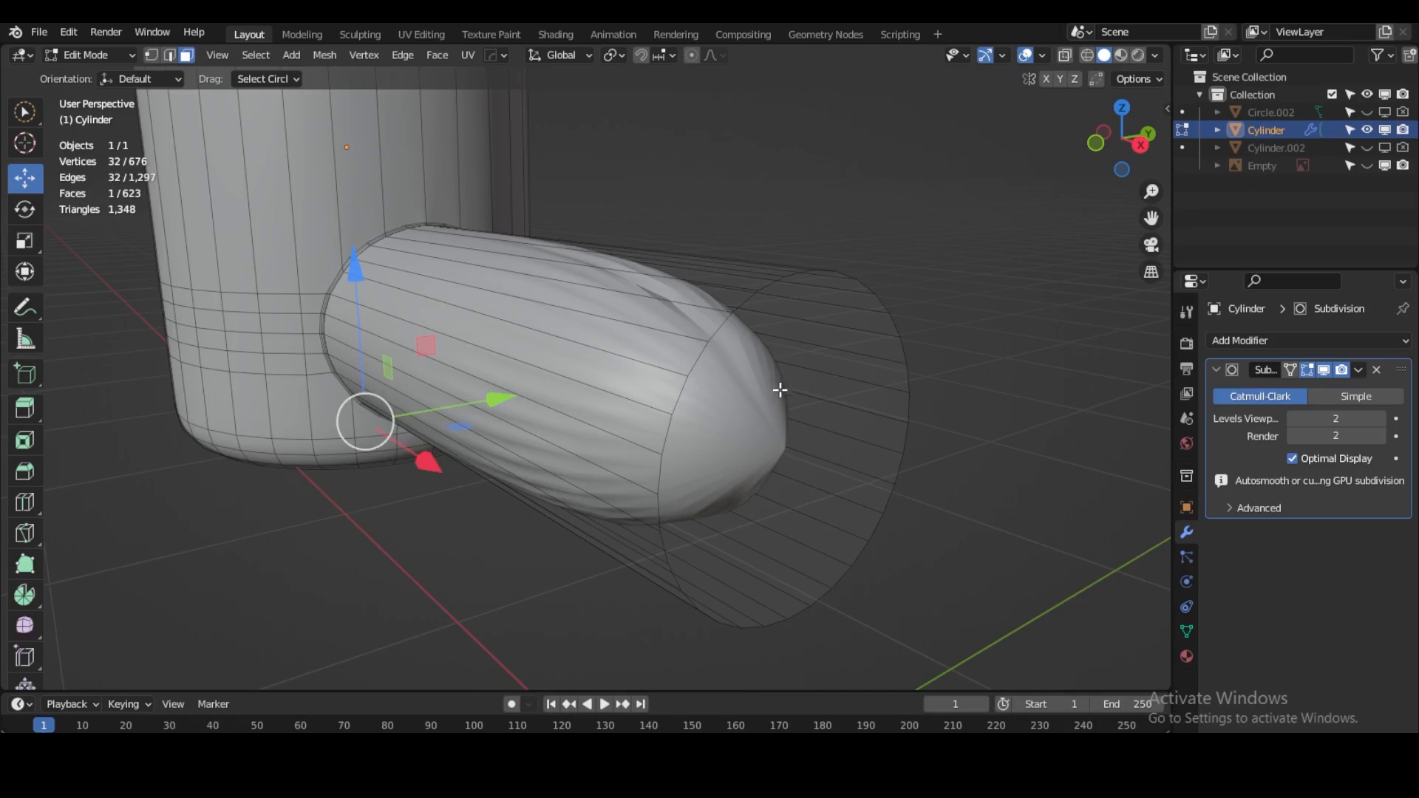
{"action": "left_click", "coordinate": [780, 387]}
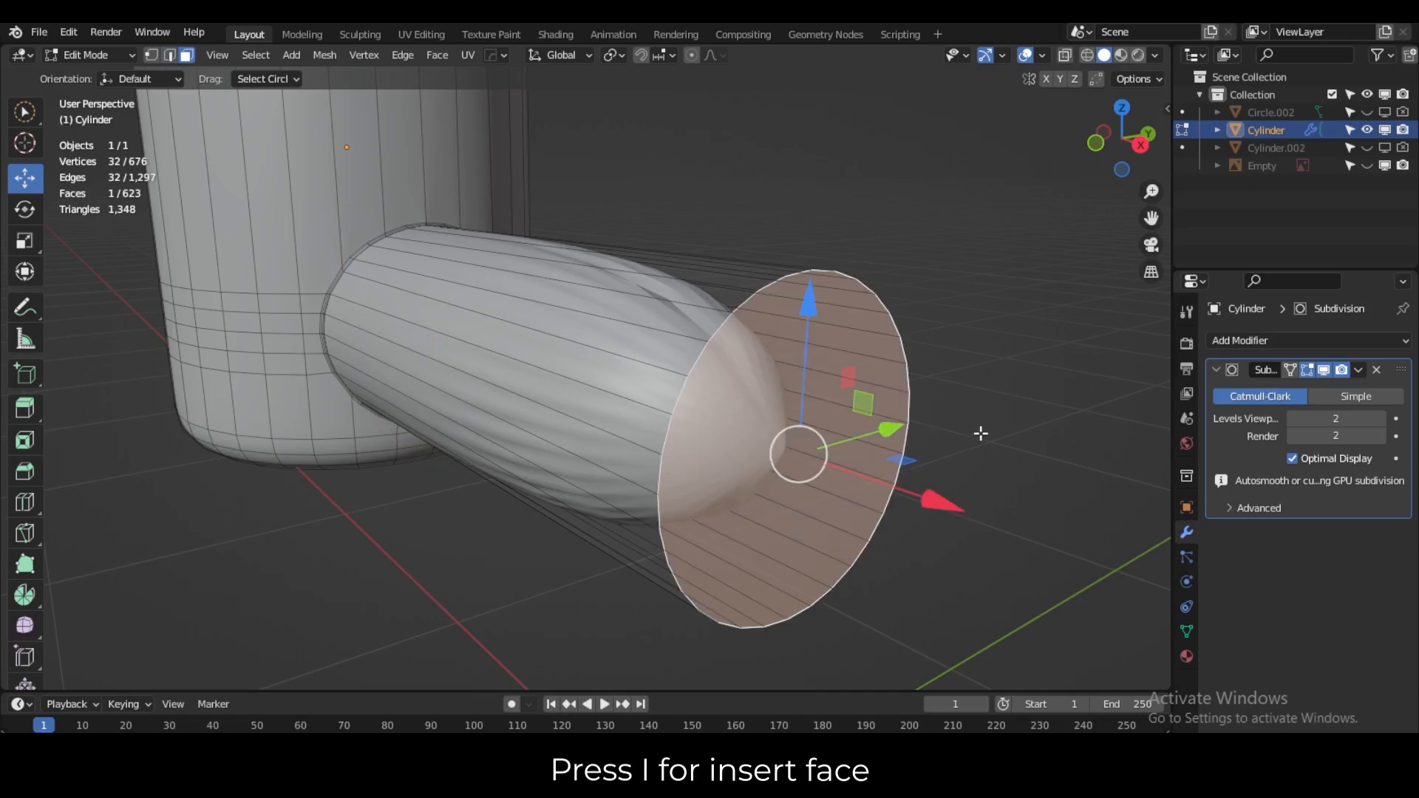
{"action": "key", "text": "i"}
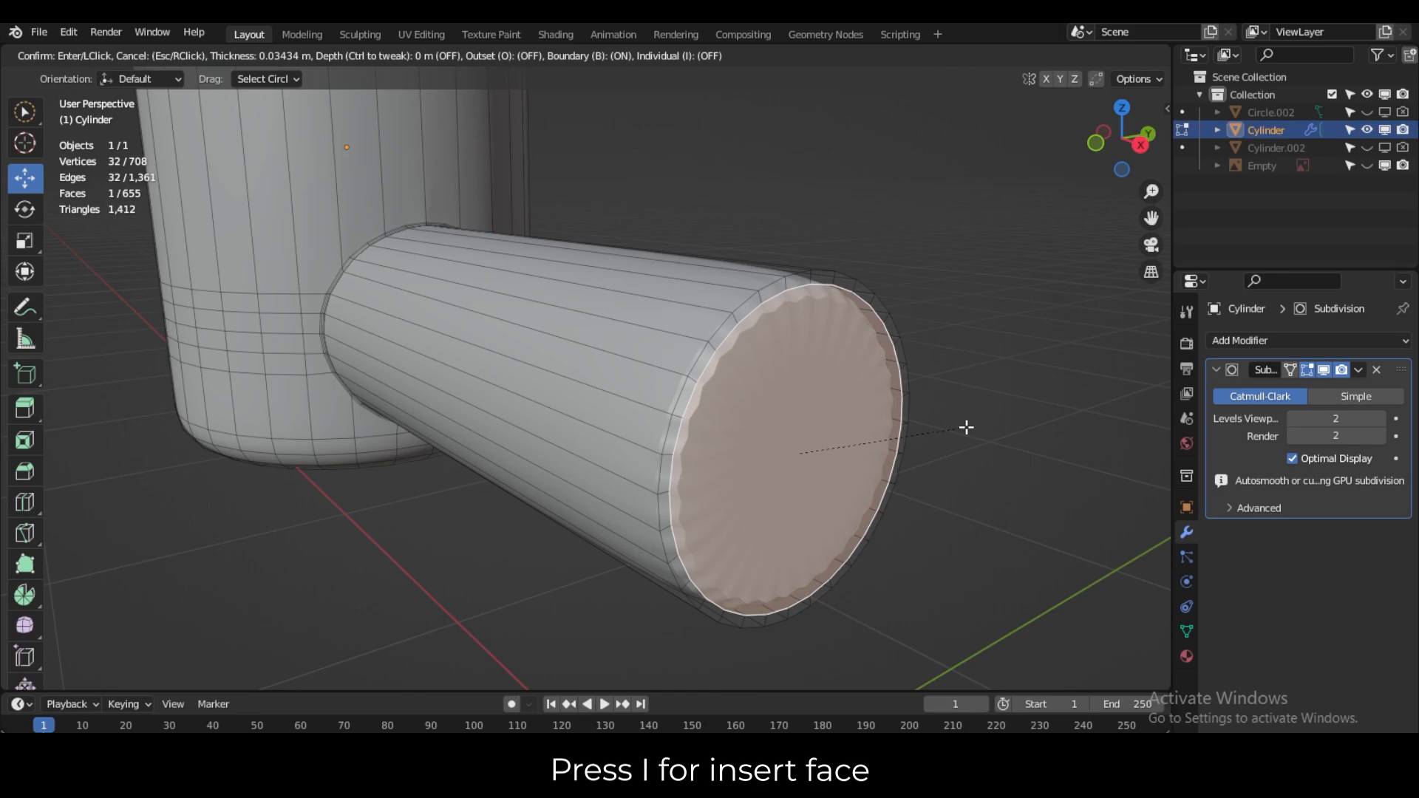
{"action": "left_click", "coordinate": [966, 427]}
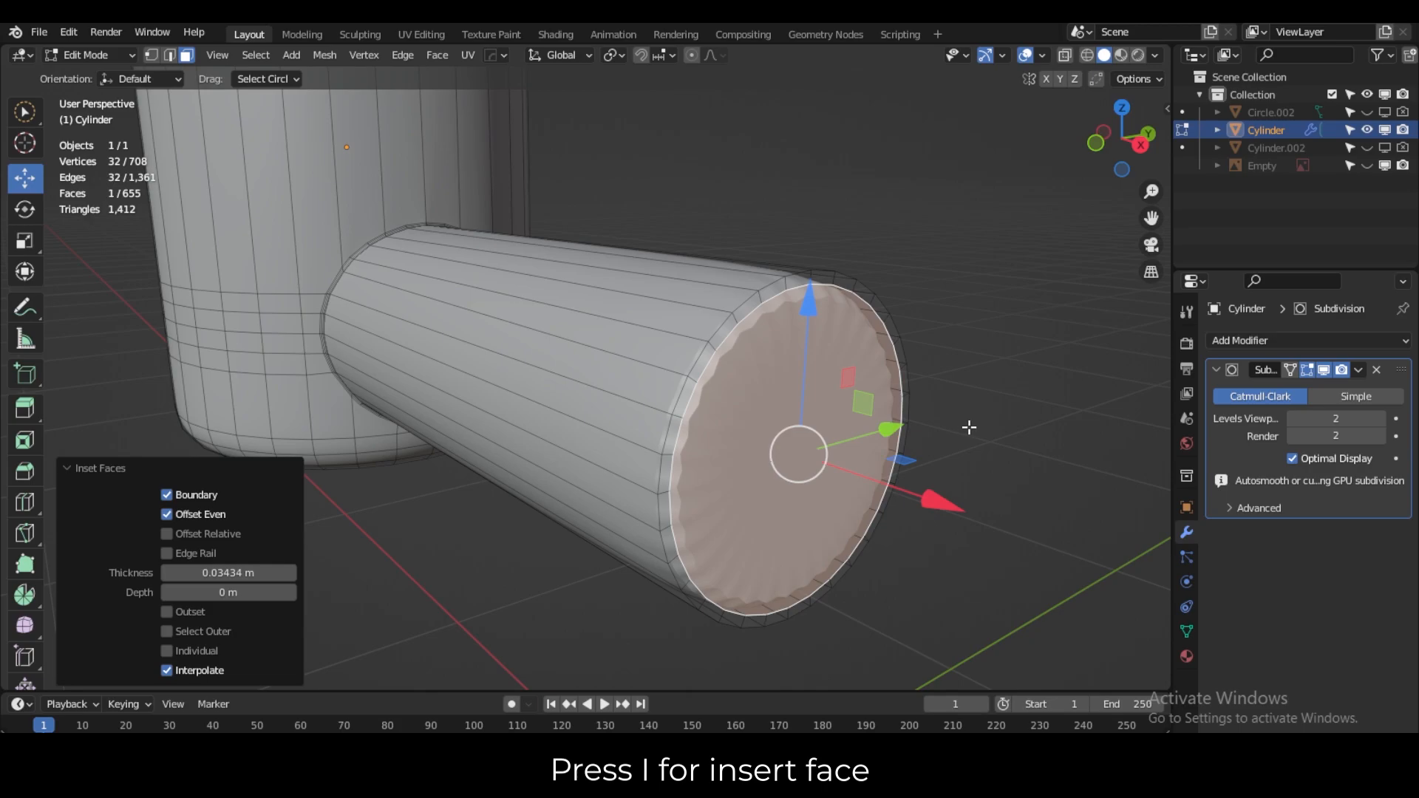
{"action": "key", "text": "i"}
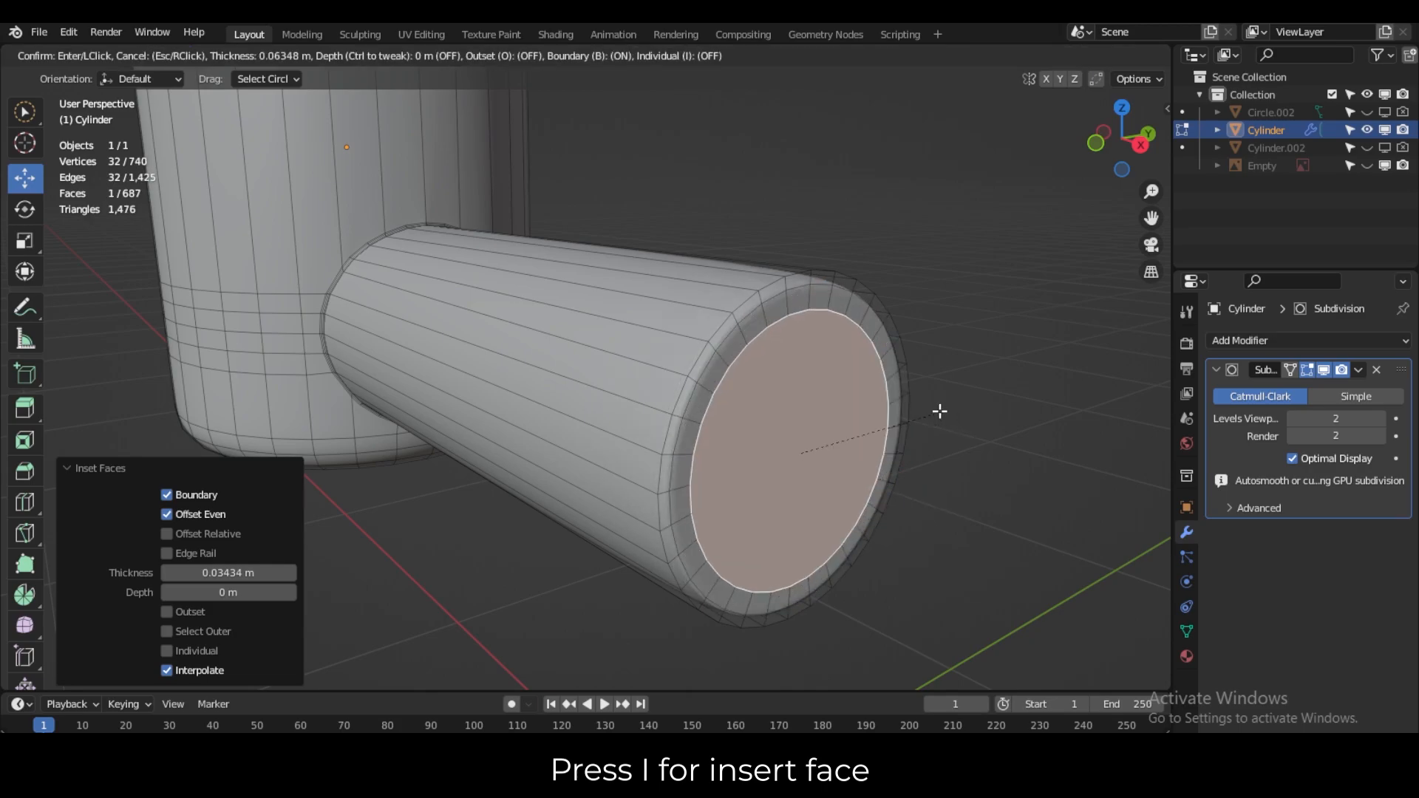
{"action": "left_click", "coordinate": [916, 403]}
{"action": "scroll", "coordinate": [961, 518], "scroll_direction": "down", "scroll_amount": 5}
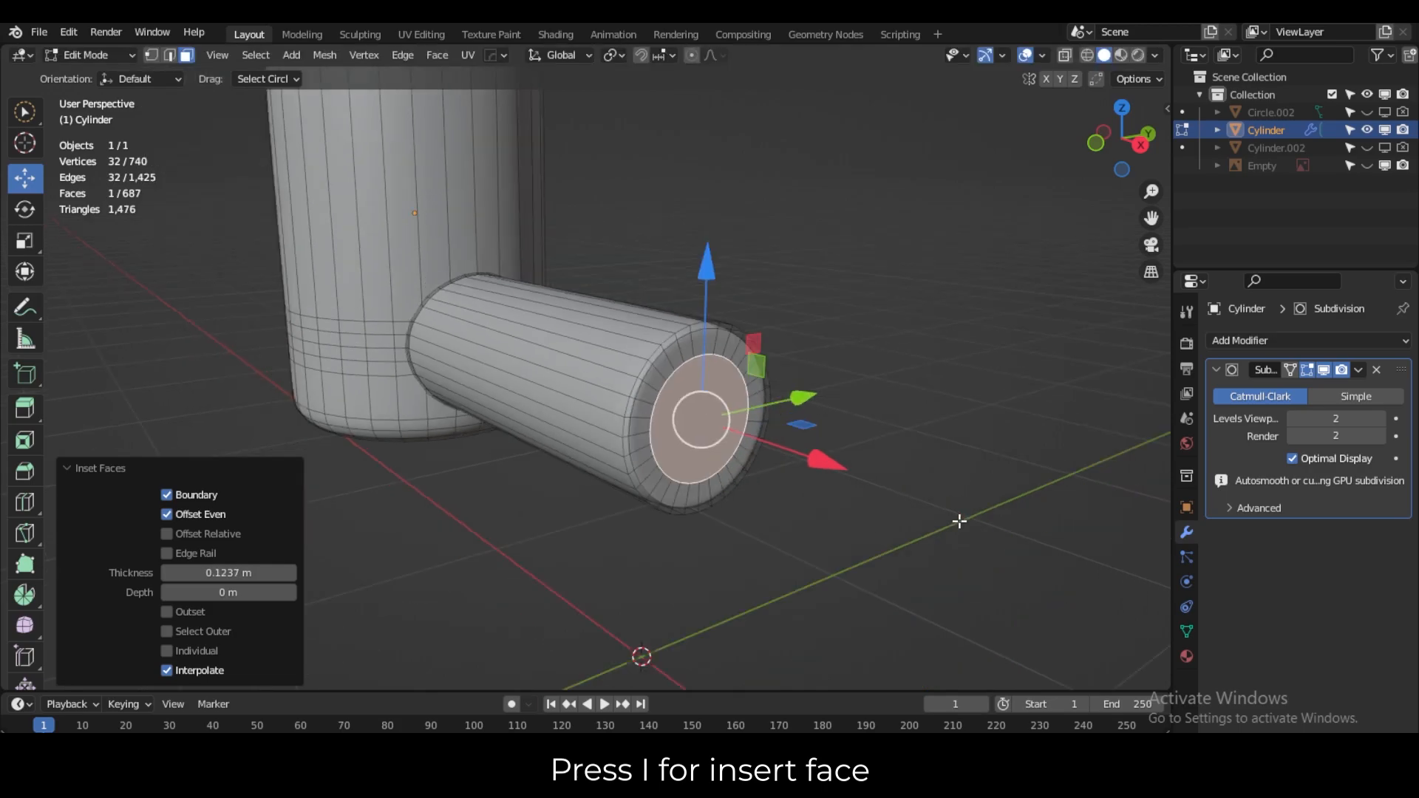
Check the subdivided bowl–shank junction in Object Mode, then return to Edit Mode and disable the Subdivision modifier's viewport display.
{"action": "middle_click_drag", "start_coordinate": [628, 459], "coordinate": [567, 421]}
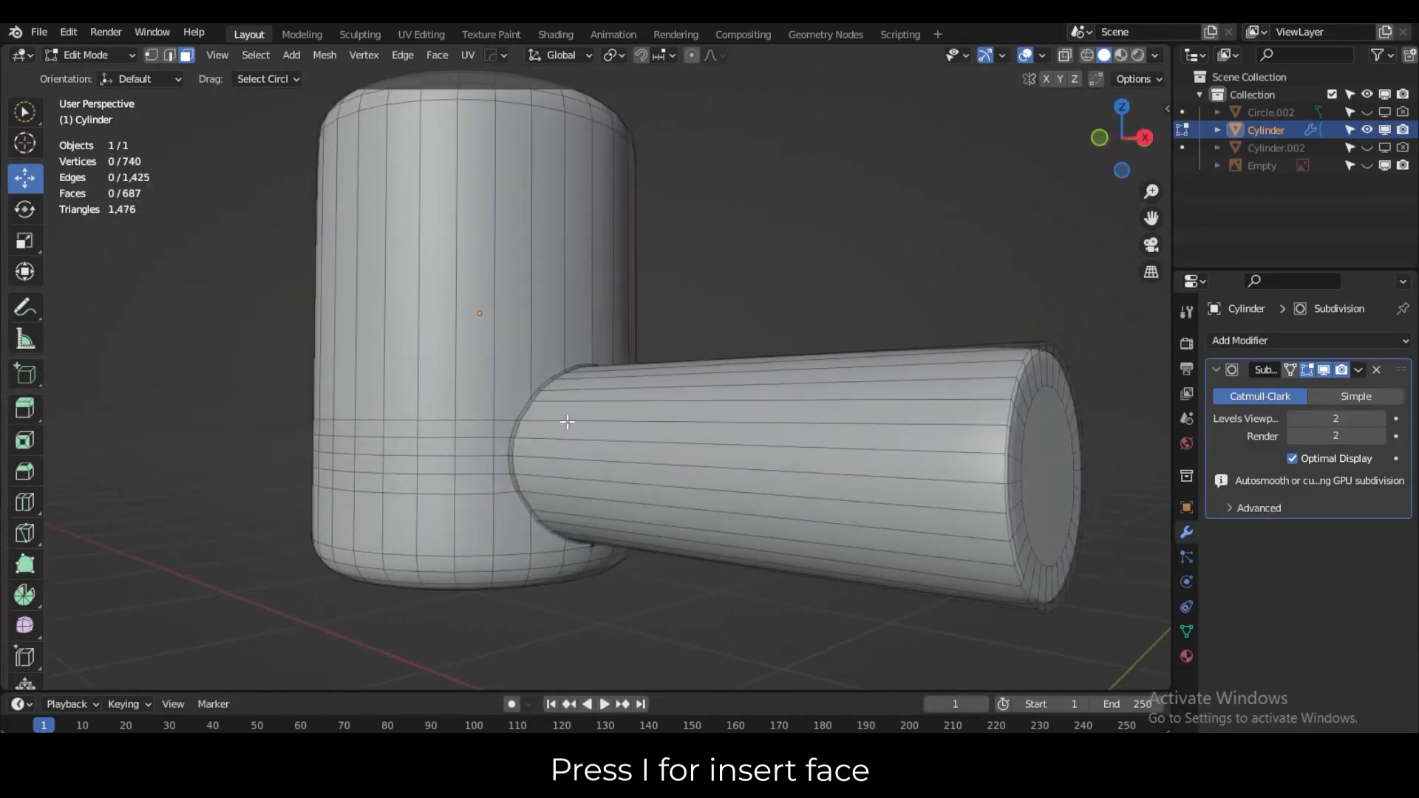
{"action": "left_click", "coordinate": [104, 54]}
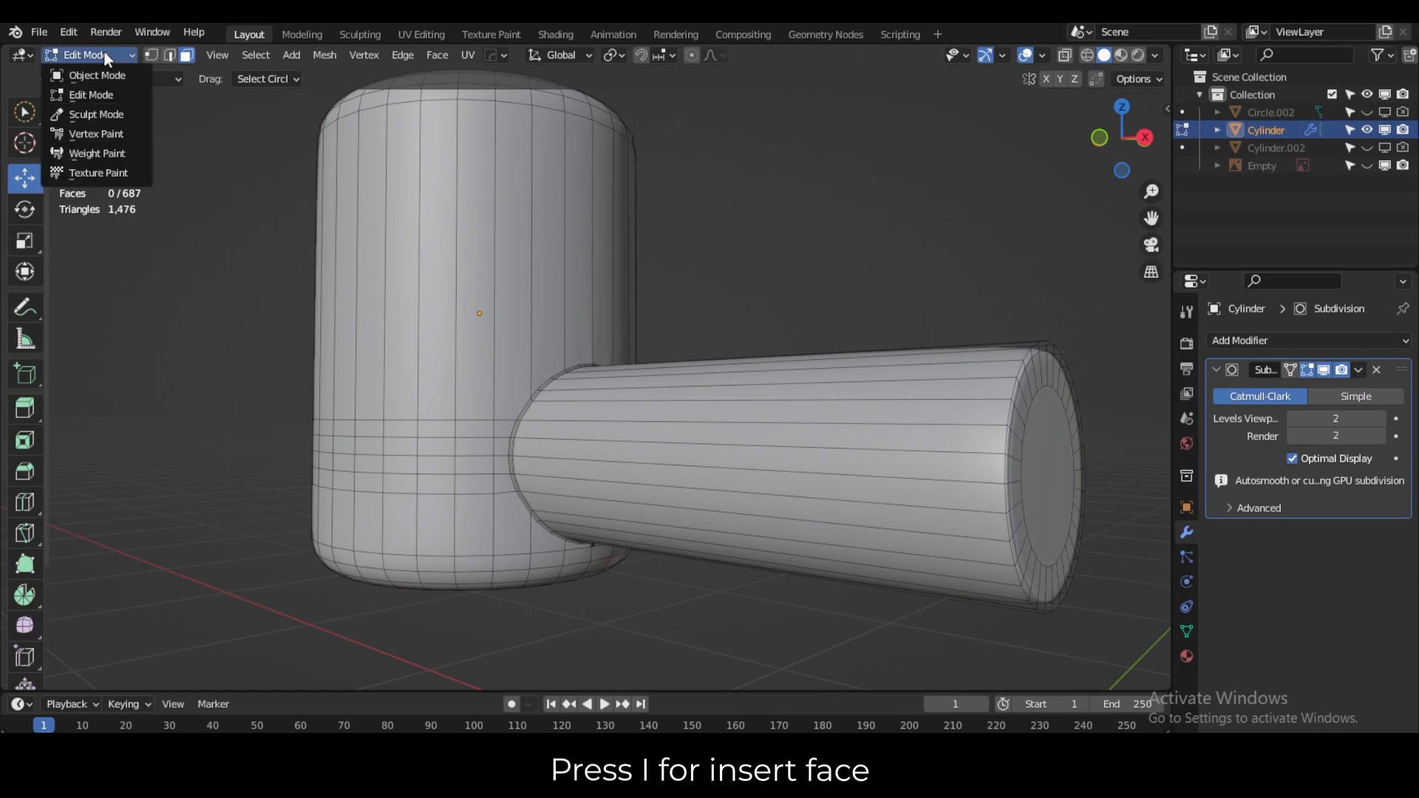
{"action": "left_click", "coordinate": [108, 77]}
{"action": "middle_click_drag", "start_coordinate": [619, 417], "coordinate": [577, 465]}
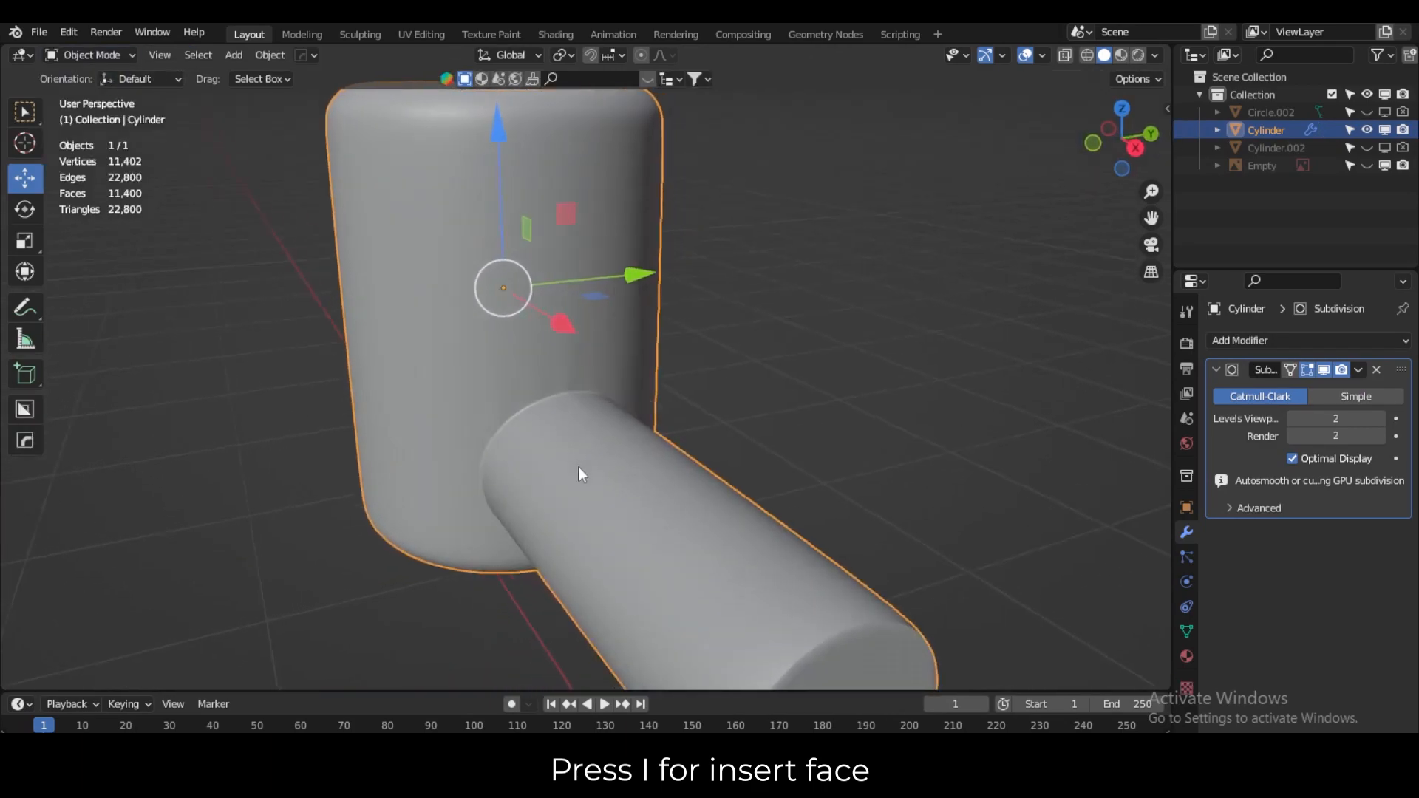
{"action": "scroll", "coordinate": [570, 393], "scroll_direction": "up", "scroll_amount": 5}
{"action": "scroll", "coordinate": [547, 422], "scroll_direction": "up", "scroll_amount": 2}
{"action": "left_click", "coordinate": [105, 54]}
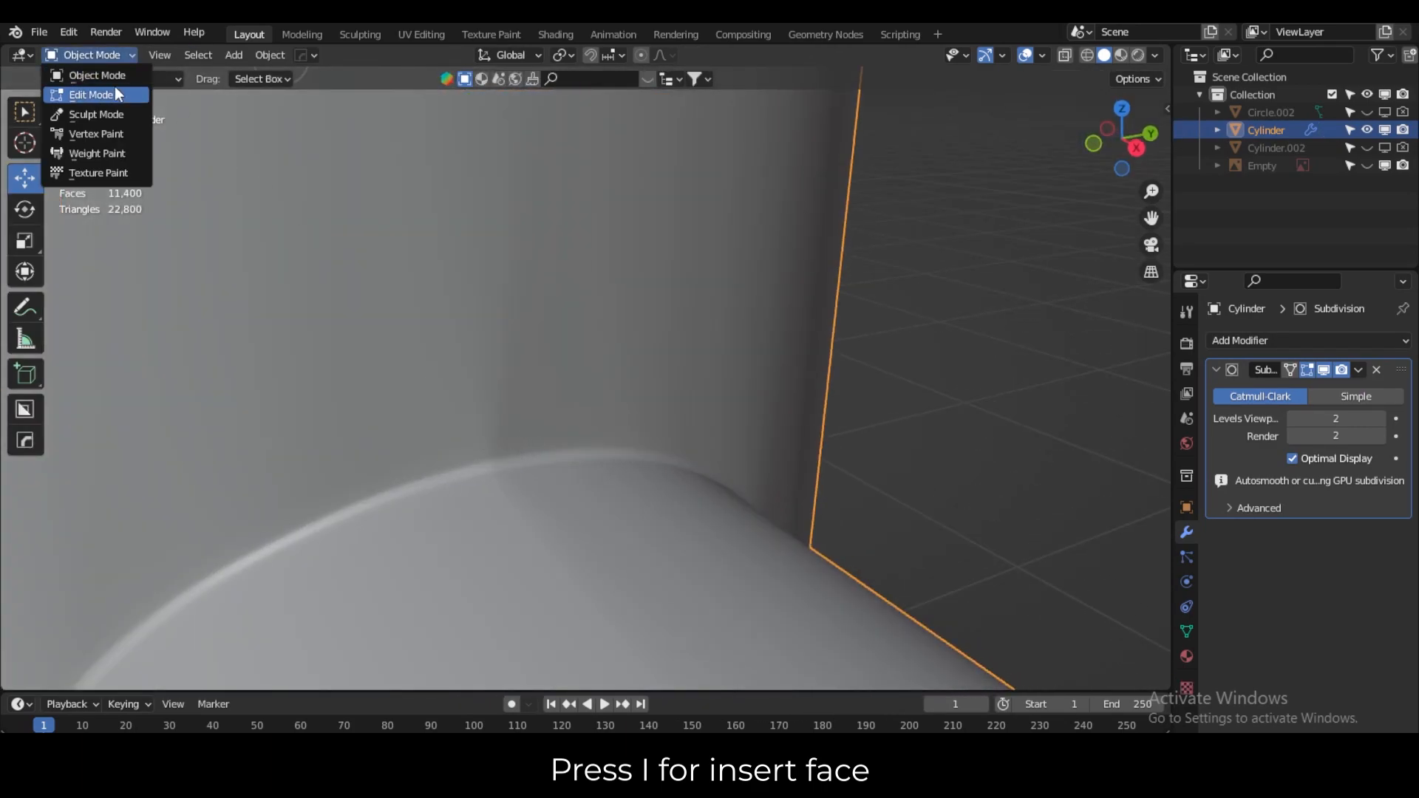
{"action": "left_click", "coordinate": [100, 94]}
{"action": "left_click", "coordinate": [1323, 369]}
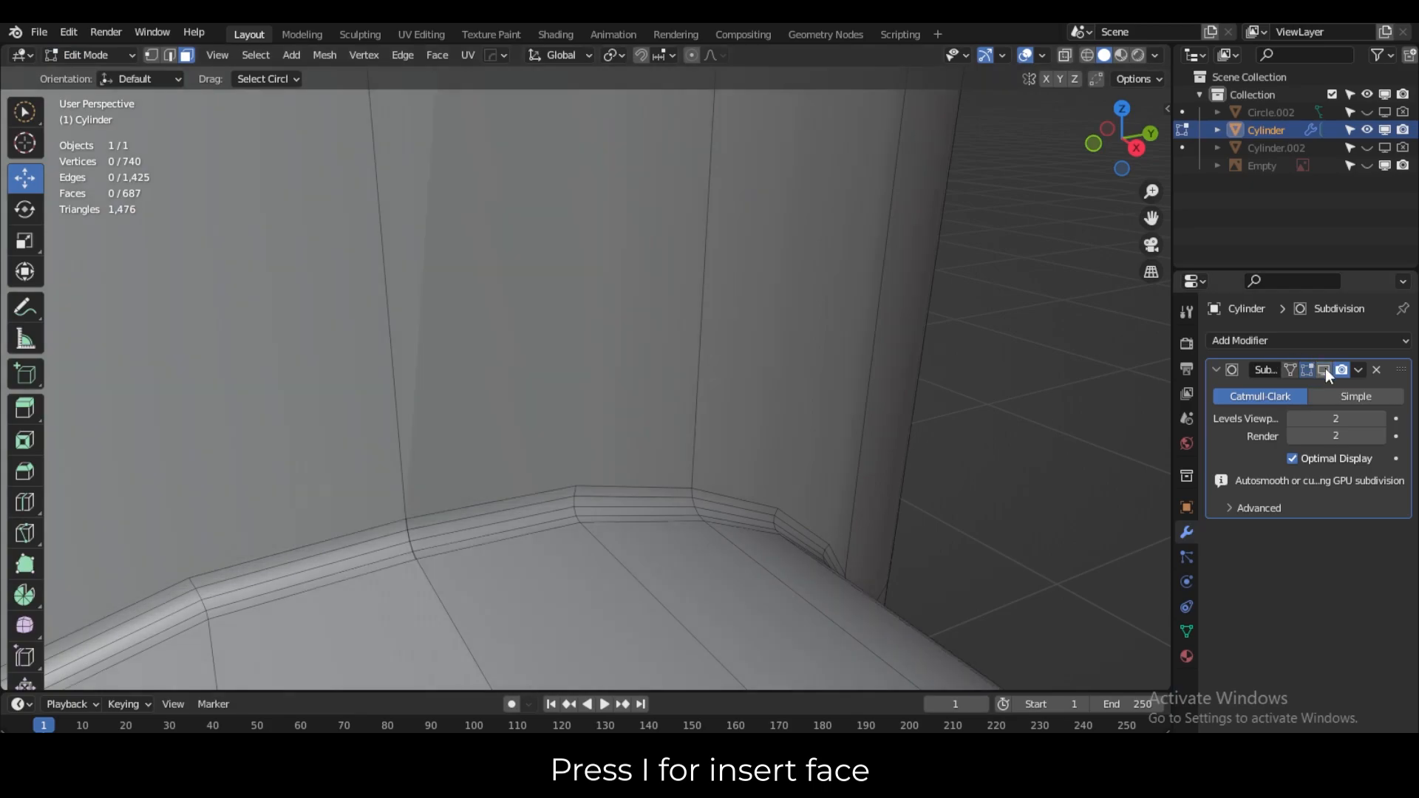
Select the messy overlapping faces on the underside of the bowl–shank junction with Circle Select and delete them.
{"action": "middle_click_drag", "start_coordinate": [507, 477], "coordinate": [649, 250]}
{"action": "scroll", "coordinate": [661, 235], "scroll_direction": "down", "scroll_amount": 4}
{"action": "scroll", "coordinate": [469, 377], "scroll_direction": "up", "scroll_amount": 6}
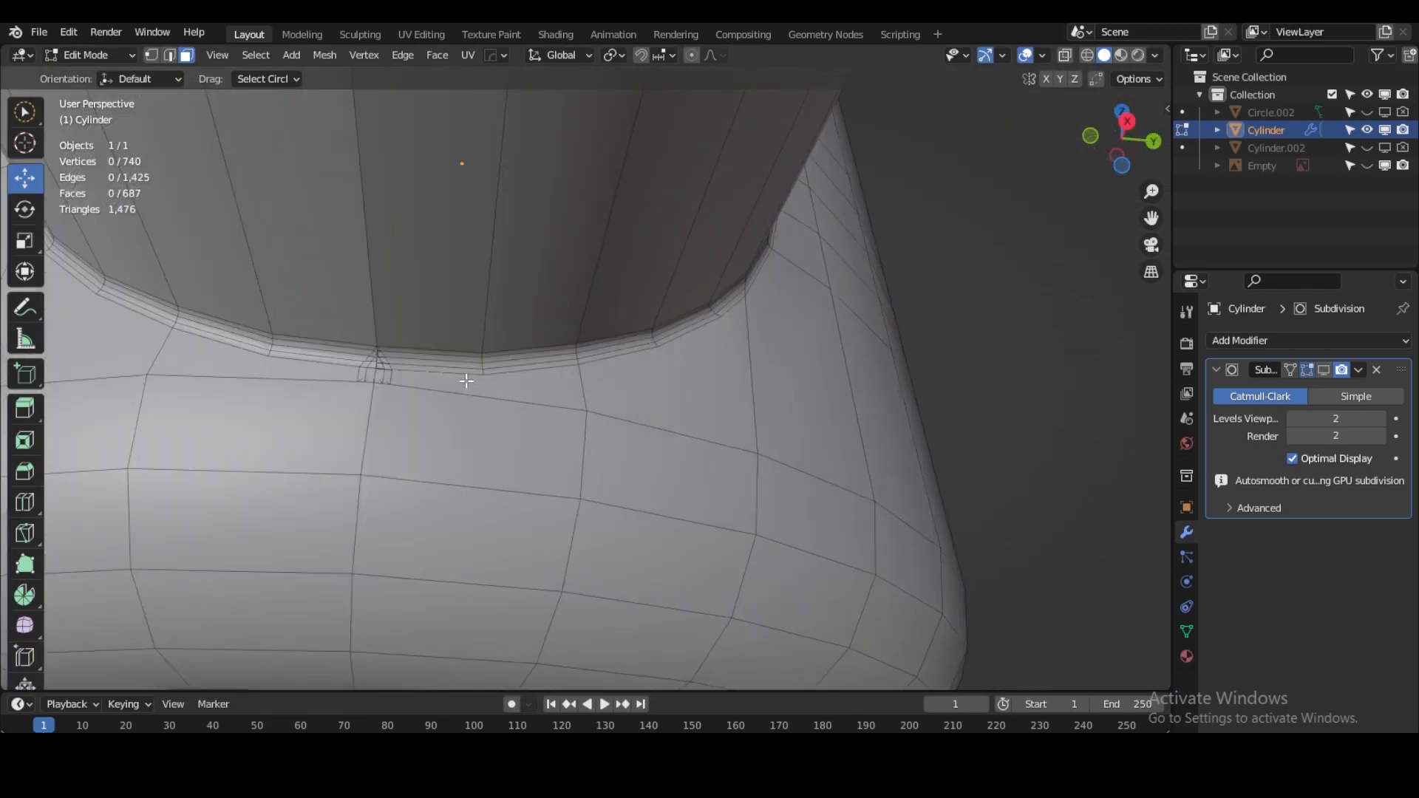
{"action": "middle_click_drag", "start_coordinate": [337, 320], "coordinate": [511, 333], "text": "shift"}
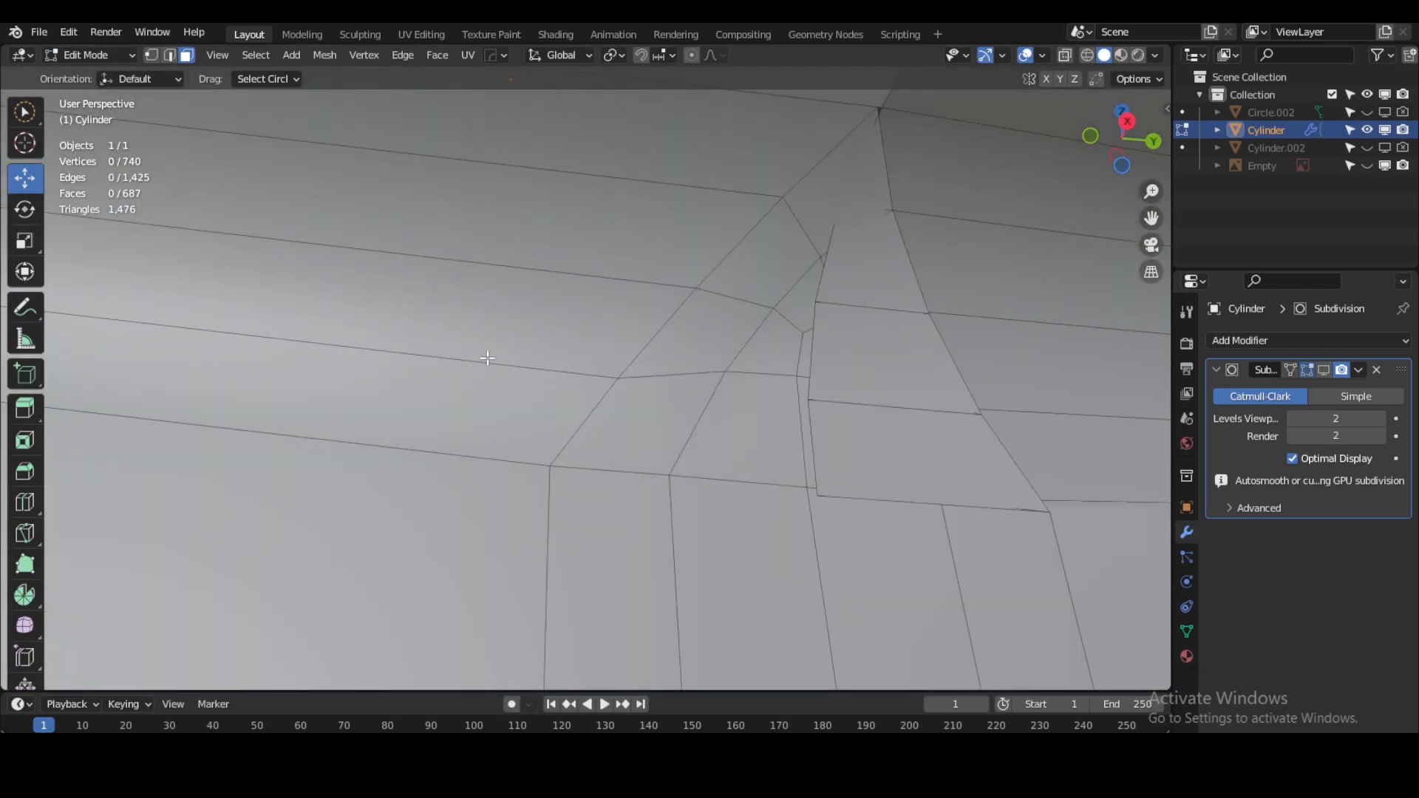
{"action": "scroll", "coordinate": [487, 358], "scroll_direction": "down", "scroll_amount": 3}
{"action": "scroll", "coordinate": [787, 441], "scroll_direction": "up", "scroll_amount": 5}
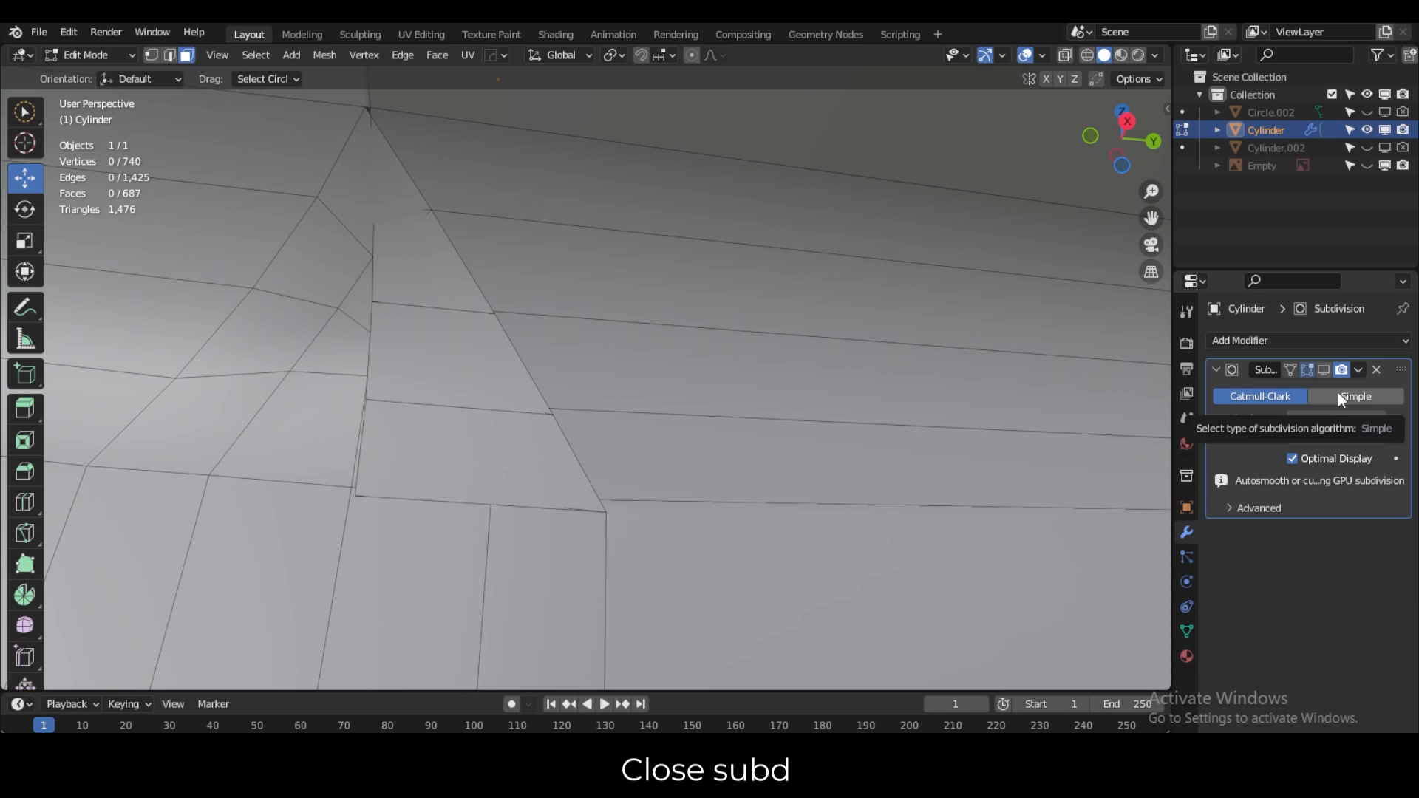
{"action": "key", "text": "c"}
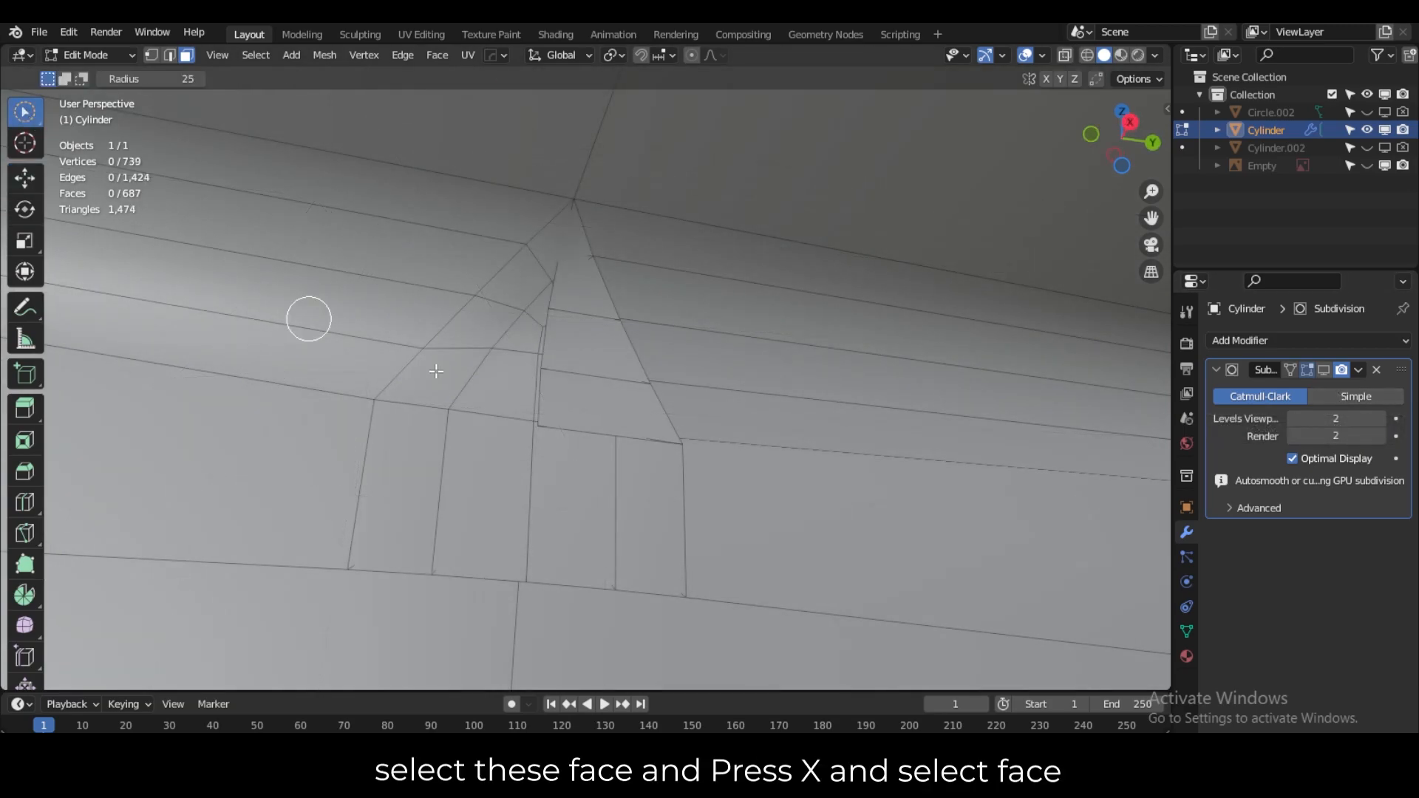
{"action": "mouse_move", "coordinate": [571, 420]}
{"action": "left_mouse_down"}
{"action": "mouse_move", "coordinate": [532, 370]}
{"action": "mouse_move", "coordinate": [544, 295]}
{"action": "mouse_move", "coordinate": [491, 380]}
{"action": "mouse_move", "coordinate": [491, 443]}
{"action": "mouse_move", "coordinate": [610, 458]}
{"action": "left_mouse_up"}
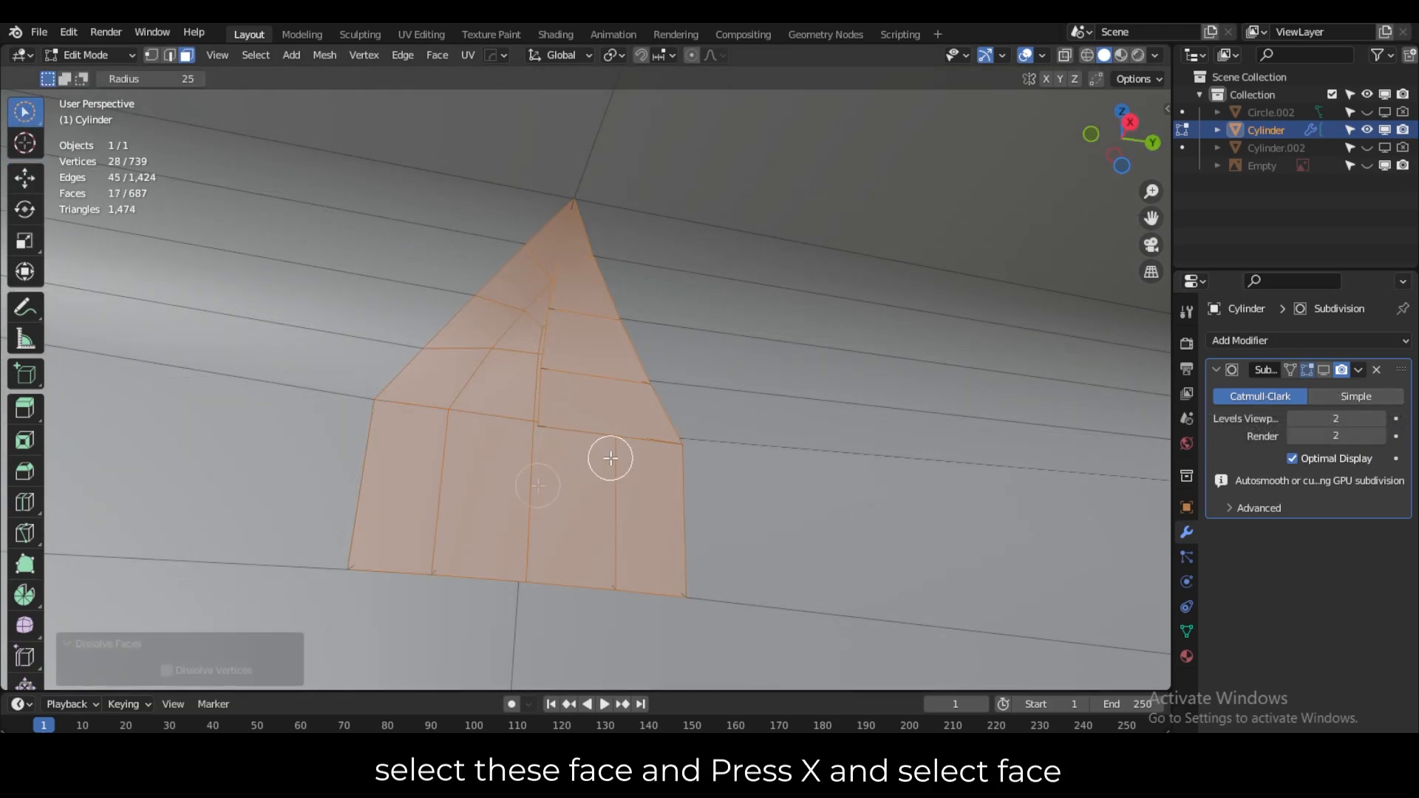
{"action": "key", "text": "x"}
{"action": "left_click", "coordinate": [529, 528]}
Select the leftover triangular faces along the lower edge of the hole under the shank and delete them.
{"action": "middle_click_drag", "start_coordinate": [574, 469], "coordinate": [751, 546]}
{"action": "left_click", "coordinate": [618, 482]}
{"action": "middle_click_drag", "start_coordinate": [618, 492], "coordinate": [444, 434]}
{"action": "left_click_drag", "start_coordinate": [573, 532], "coordinate": [529, 529]}
{"action": "key", "text": "x"}
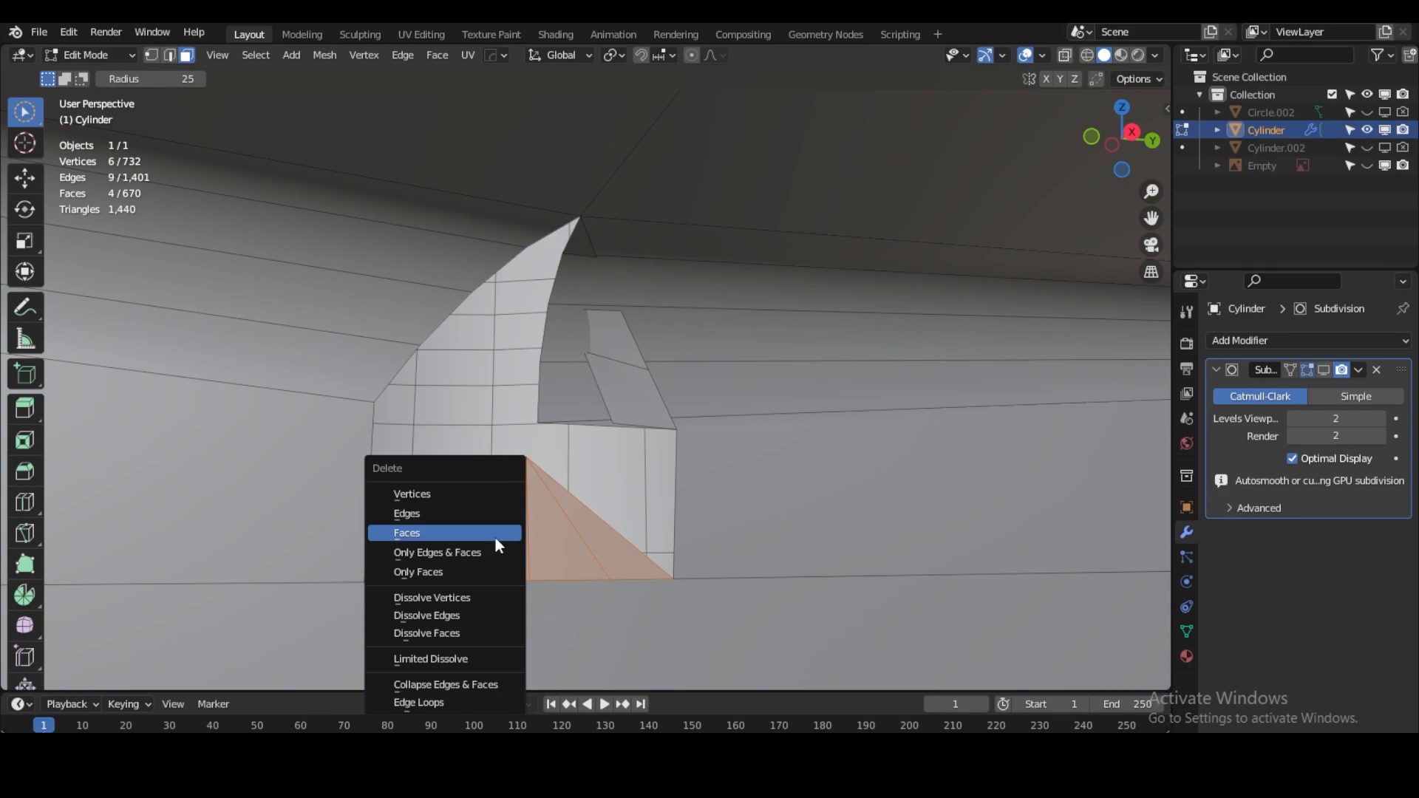
{"action": "left_click", "coordinate": [496, 542]}
{"action": "left_click_drag", "start_coordinate": [586, 342], "coordinate": [586, 325]}
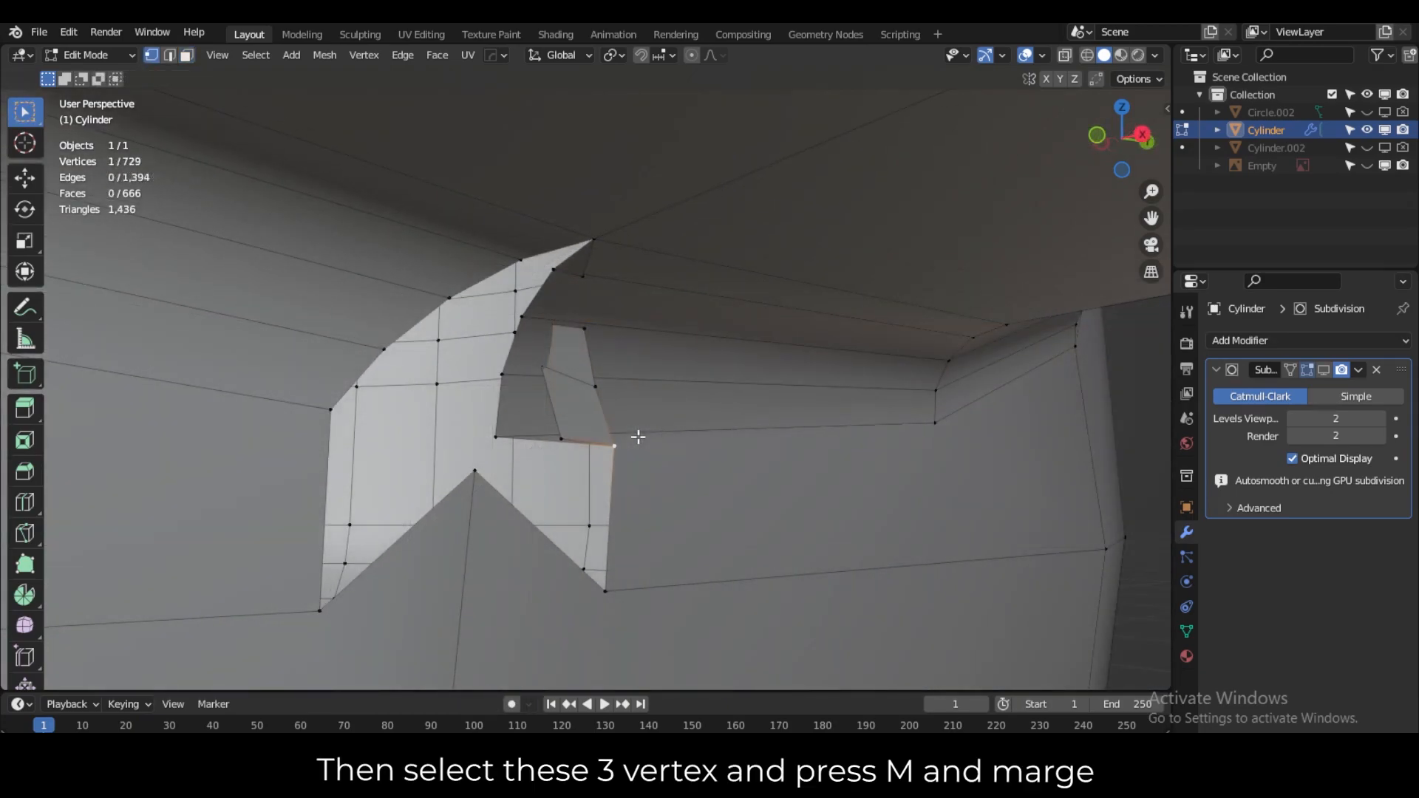
Select the three vertices along the lowest bevel line across the hole and merge them at center.
{"action": "left_click", "coordinate": [554, 440]}
{"action": "left_click", "coordinate": [495, 437], "text": "shift"}
{"action": "middle_click_drag", "start_coordinate": [516, 476], "coordinate": [435, 362]}
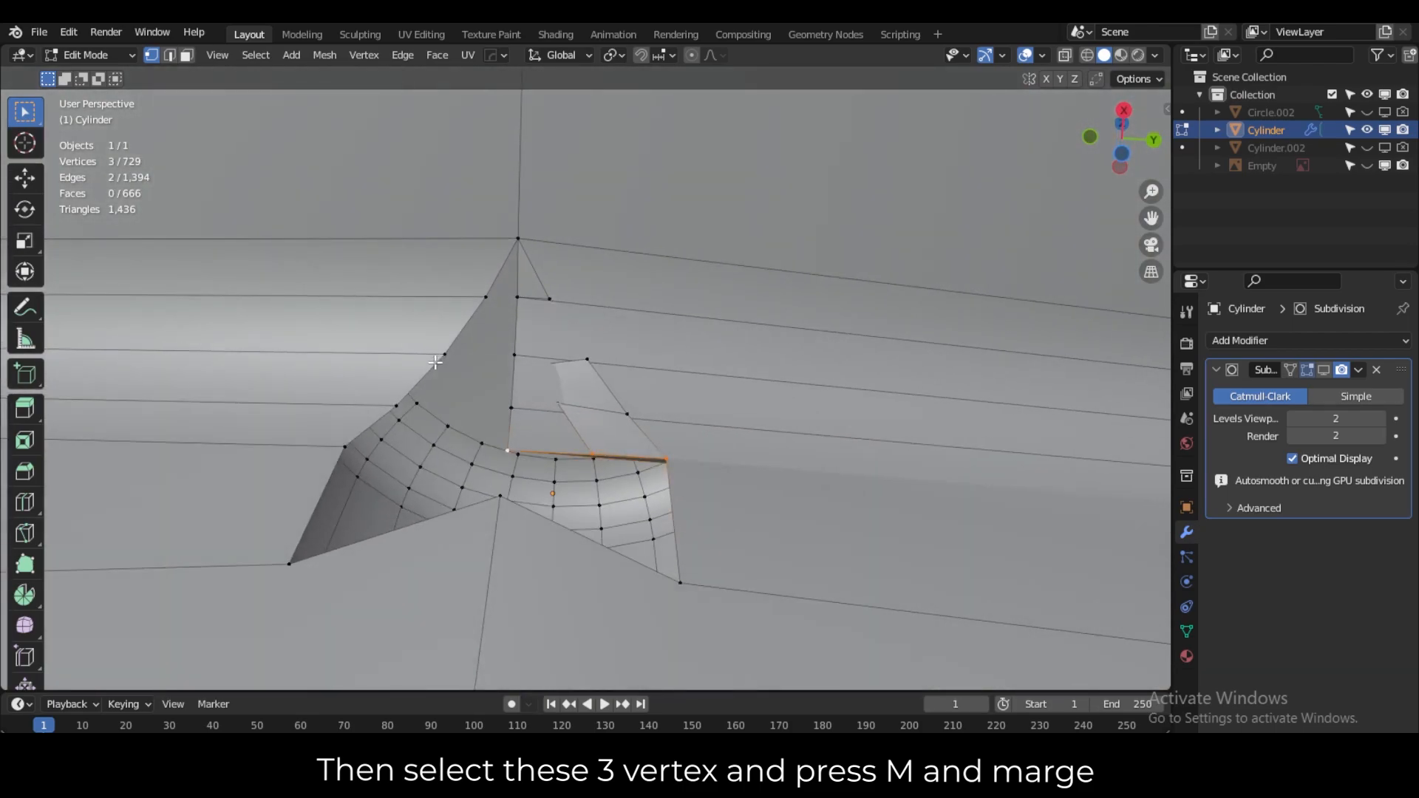
{"action": "key", "text": "m"}
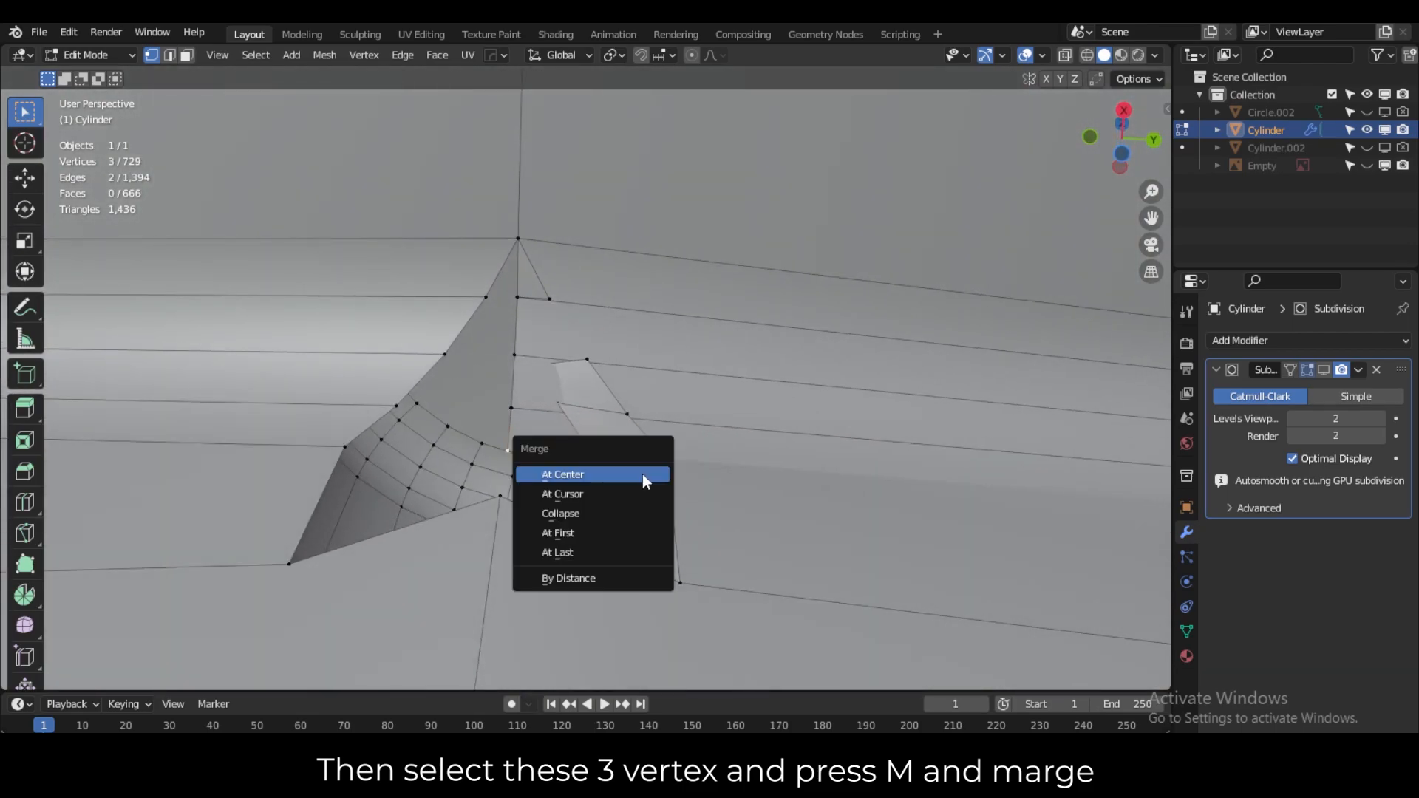
{"action": "left_click", "coordinate": [642, 473]}
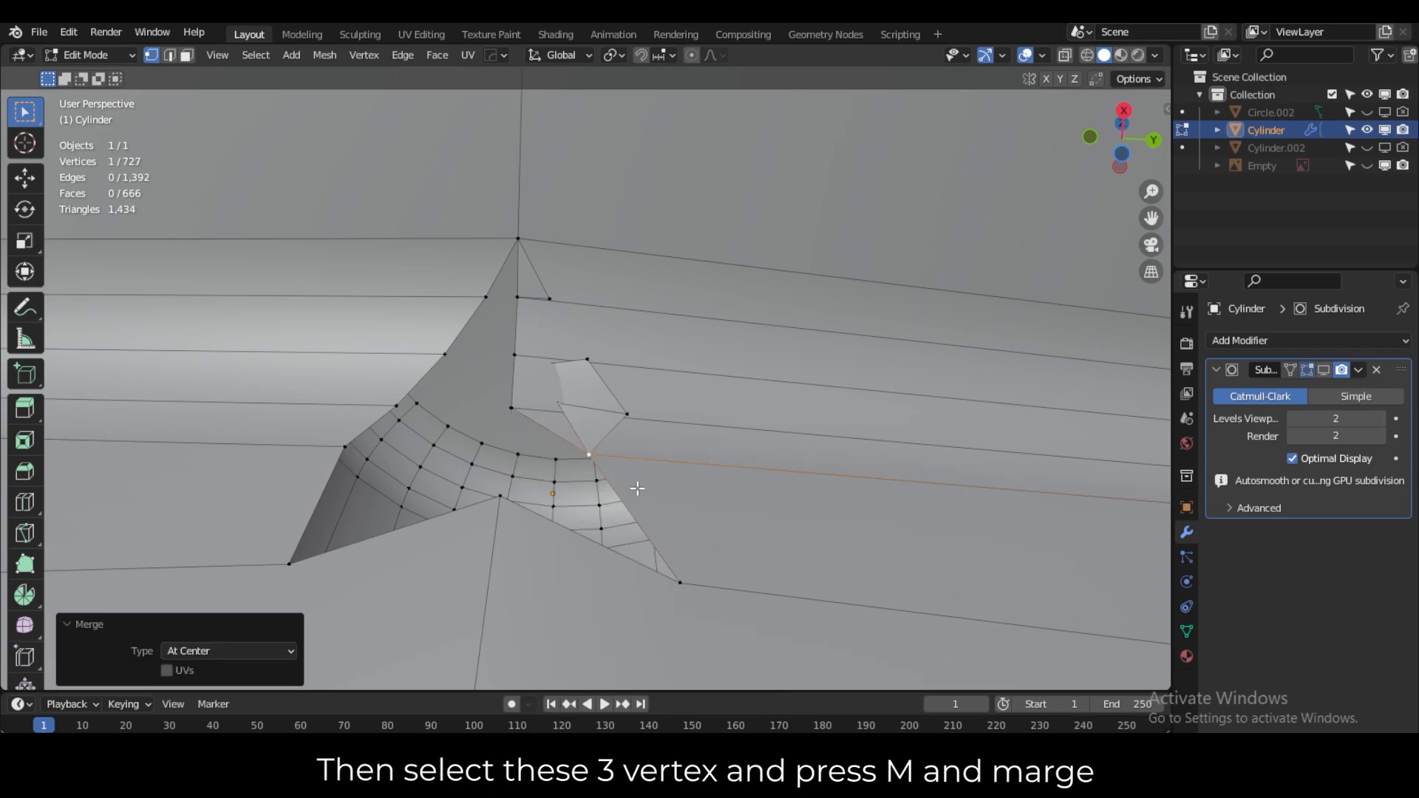
Merge at center the three vertices on the second-lowest bevel line, and the outer two vertices on the line above.
{"action": "left_click", "coordinate": [627, 416]}
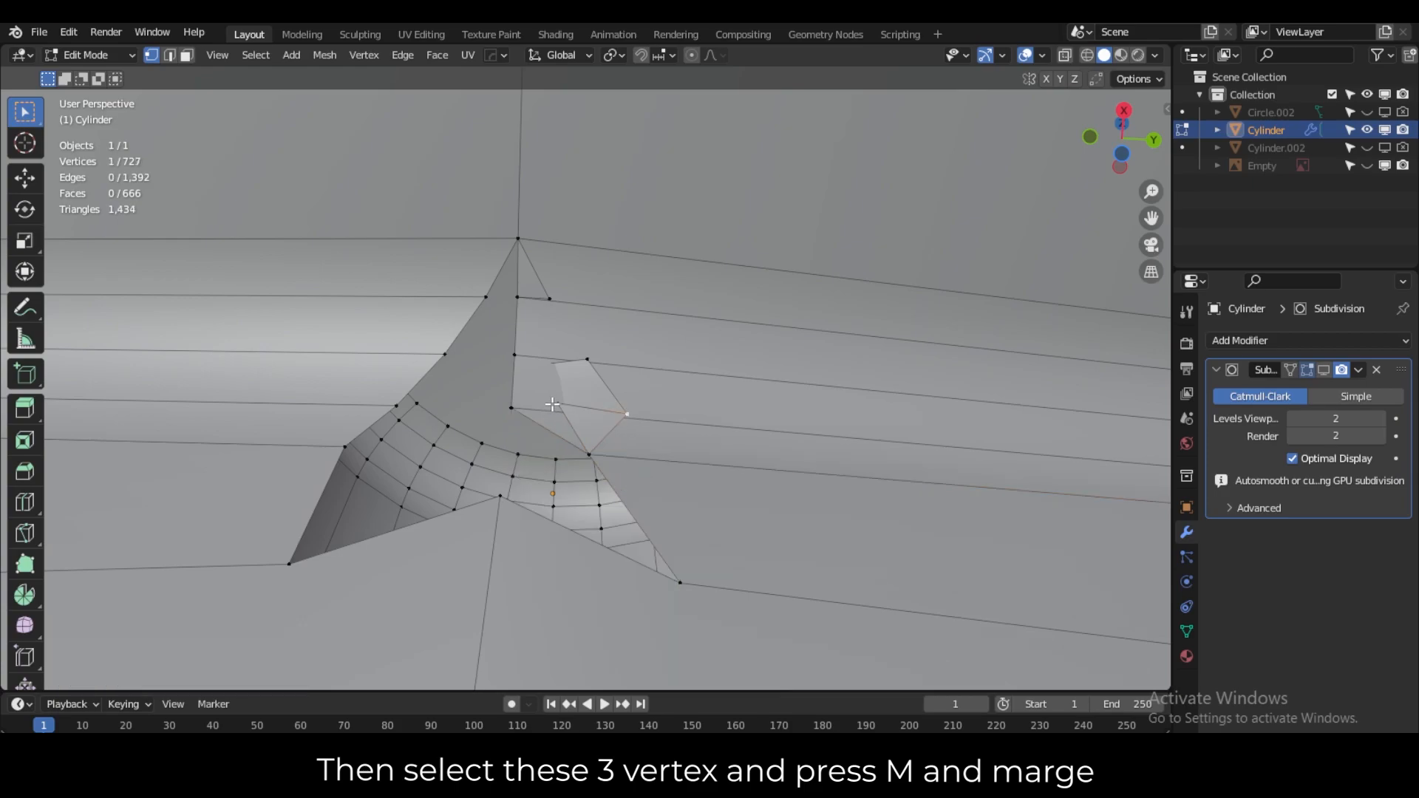
{"action": "key", "text": "m"}
{"action": "left_click", "coordinate": [626, 449]}
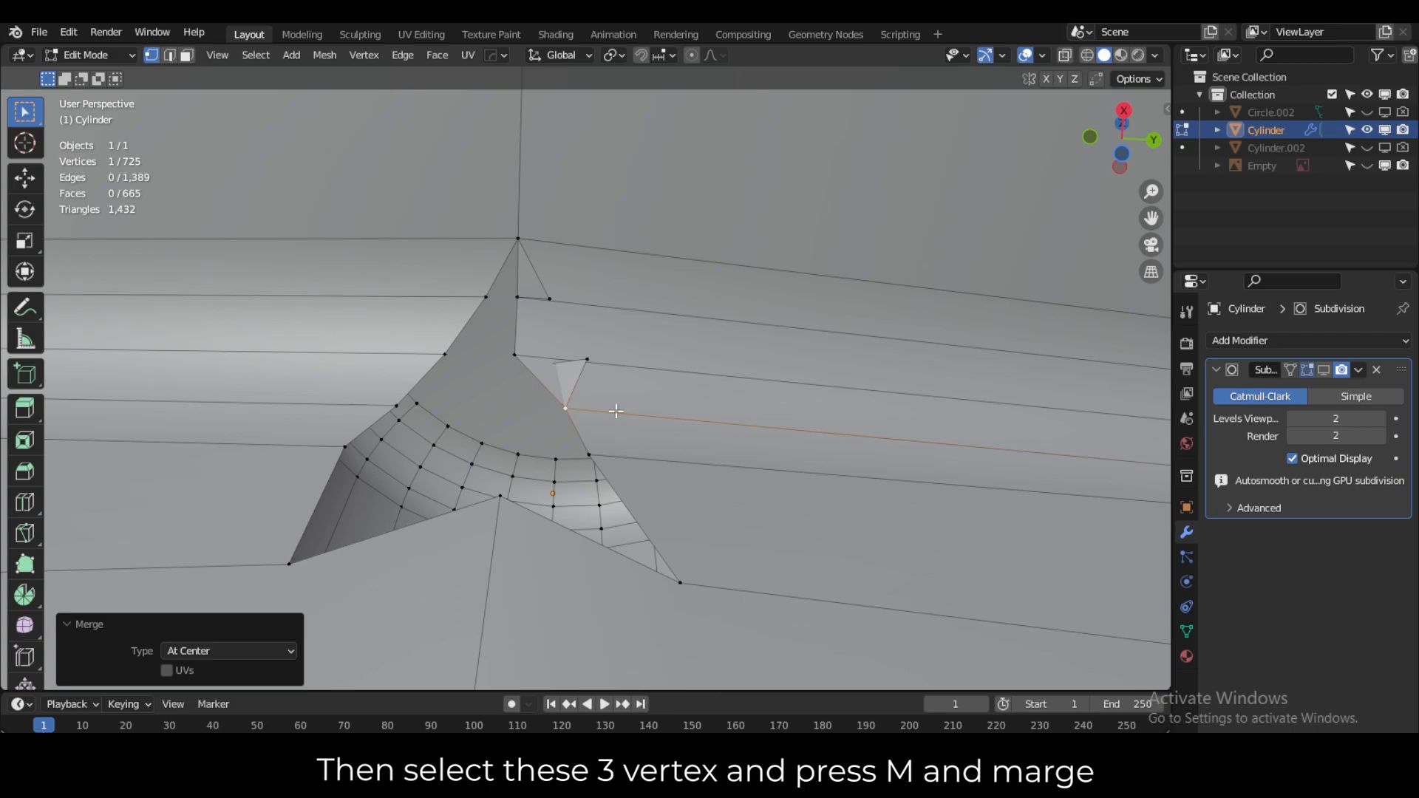
{"action": "key", "text": "m"}
{"action": "left_click", "coordinate": [648, 411]}
Merge the stray vertex pair on the middle bevel line at last, and the vertex pair on the line above at center.
{"action": "middle_click_drag", "start_coordinate": [590, 373], "coordinate": [584, 379]}
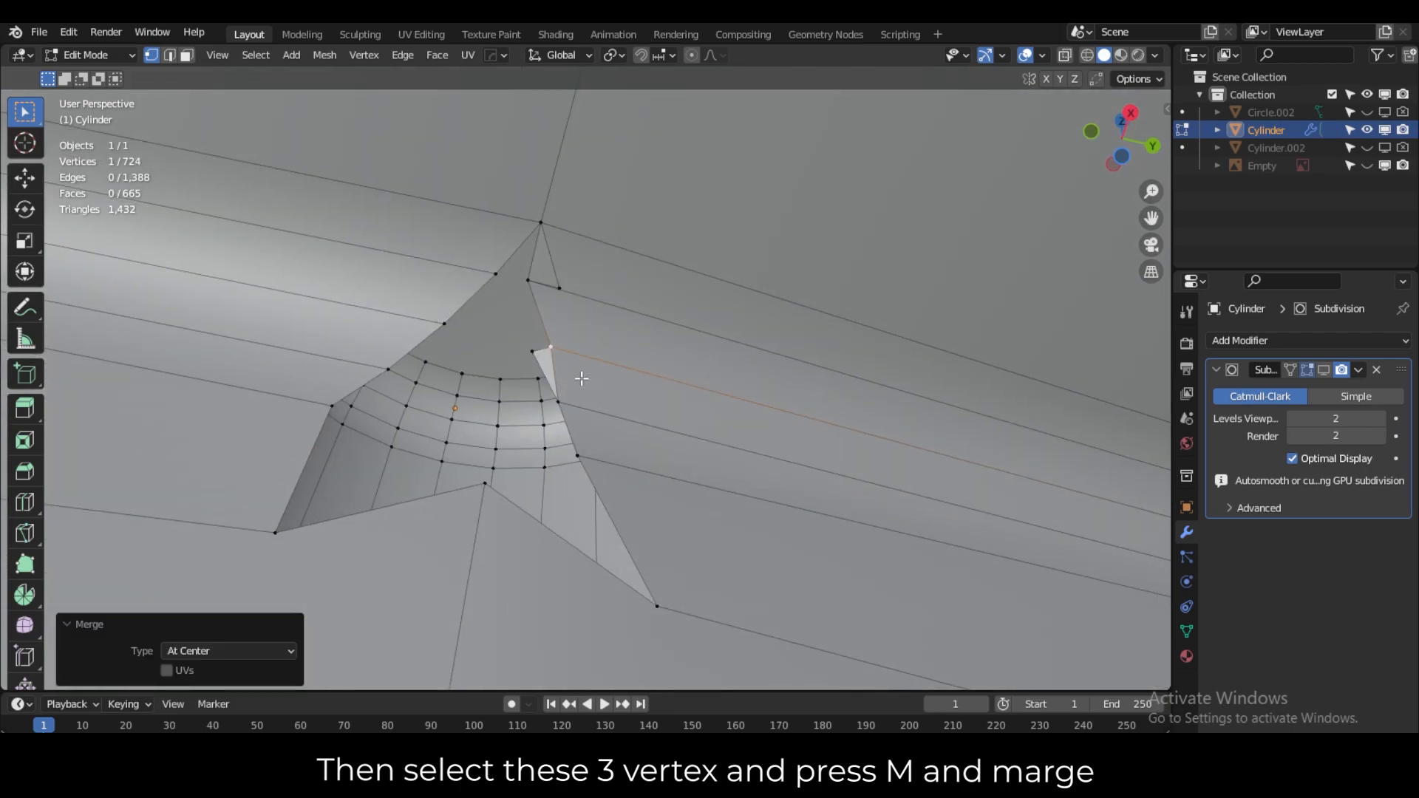
{"action": "left_click", "coordinate": [532, 351], "text": "shift"}
{"action": "key", "text": "m"}
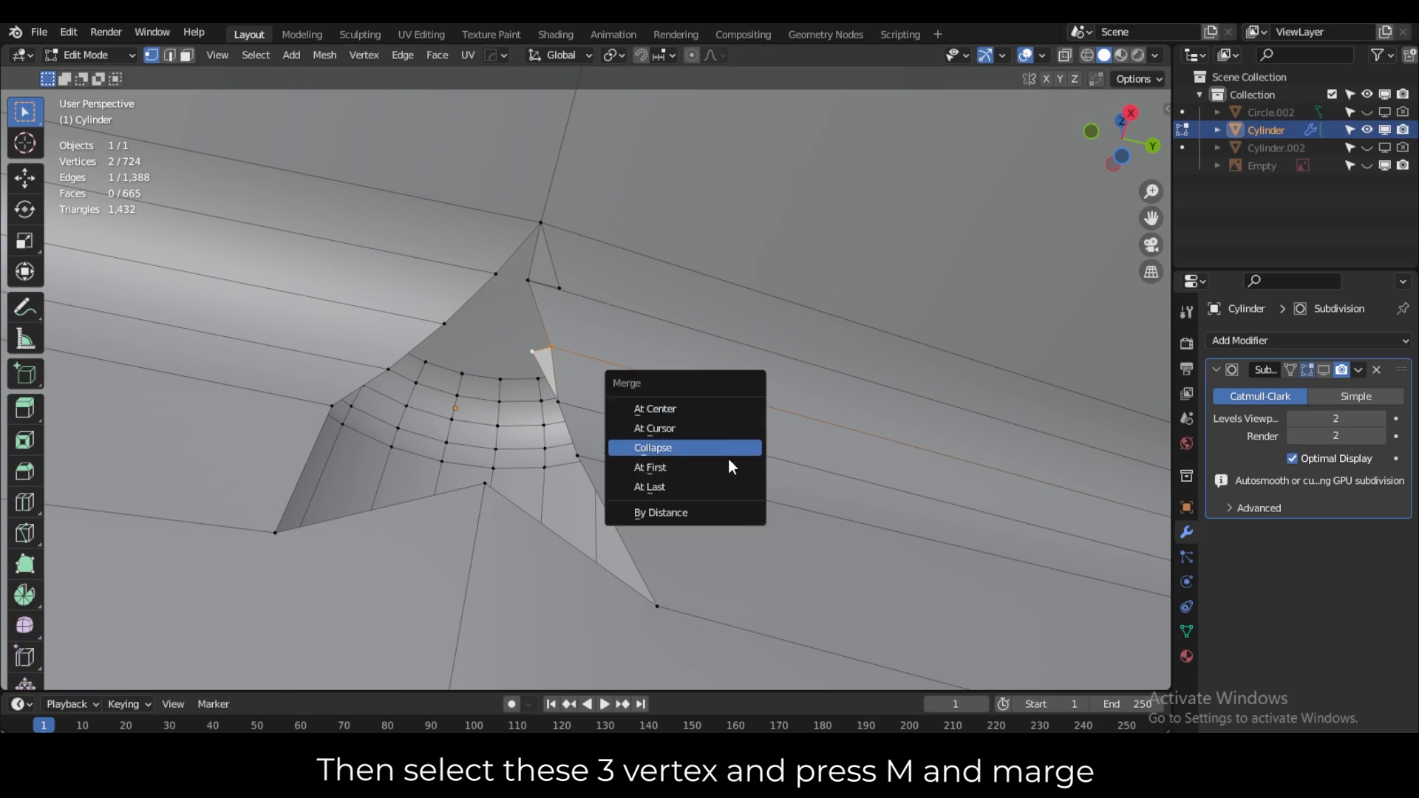
{"action": "left_click", "coordinate": [725, 482]}
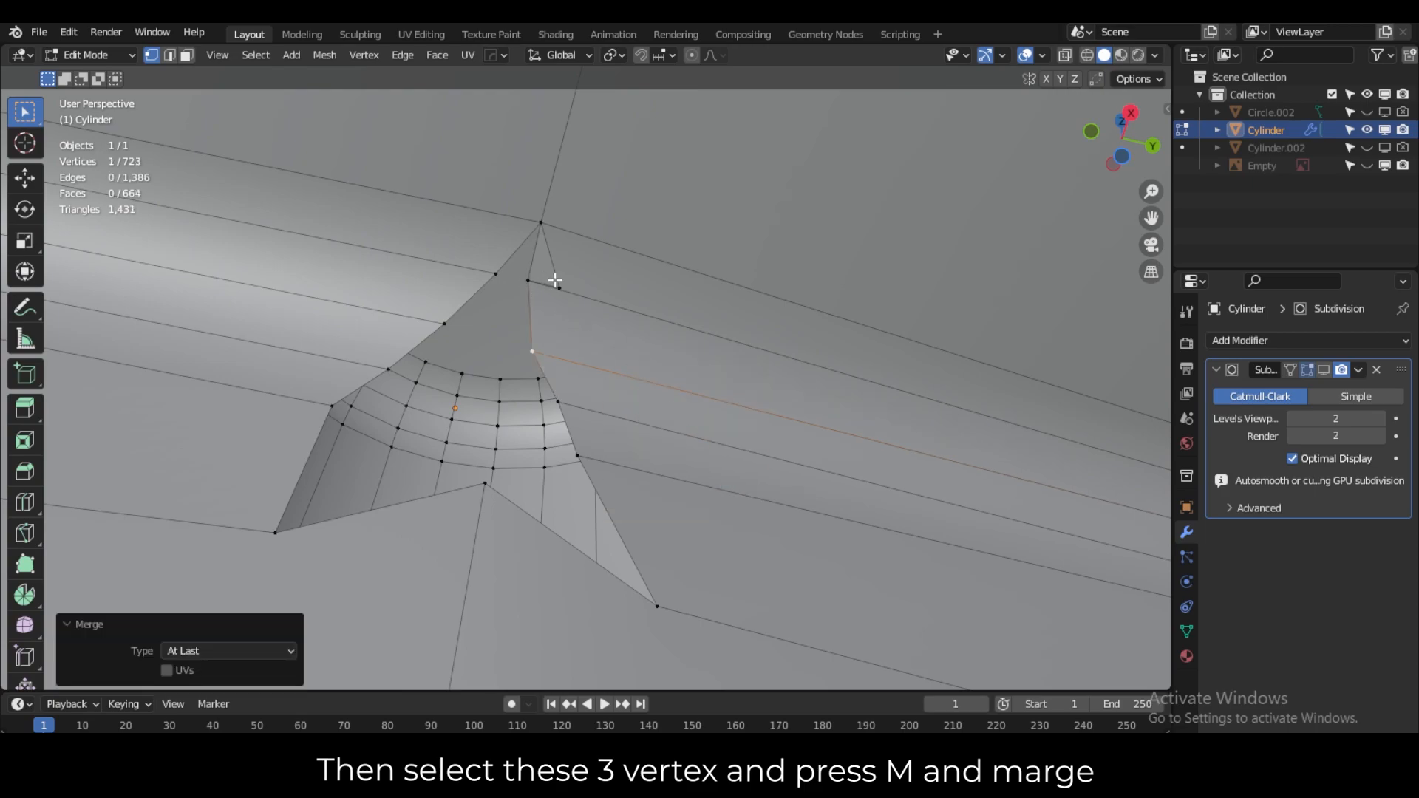
{"action": "left_click", "coordinate": [528, 281], "text": "shift"}
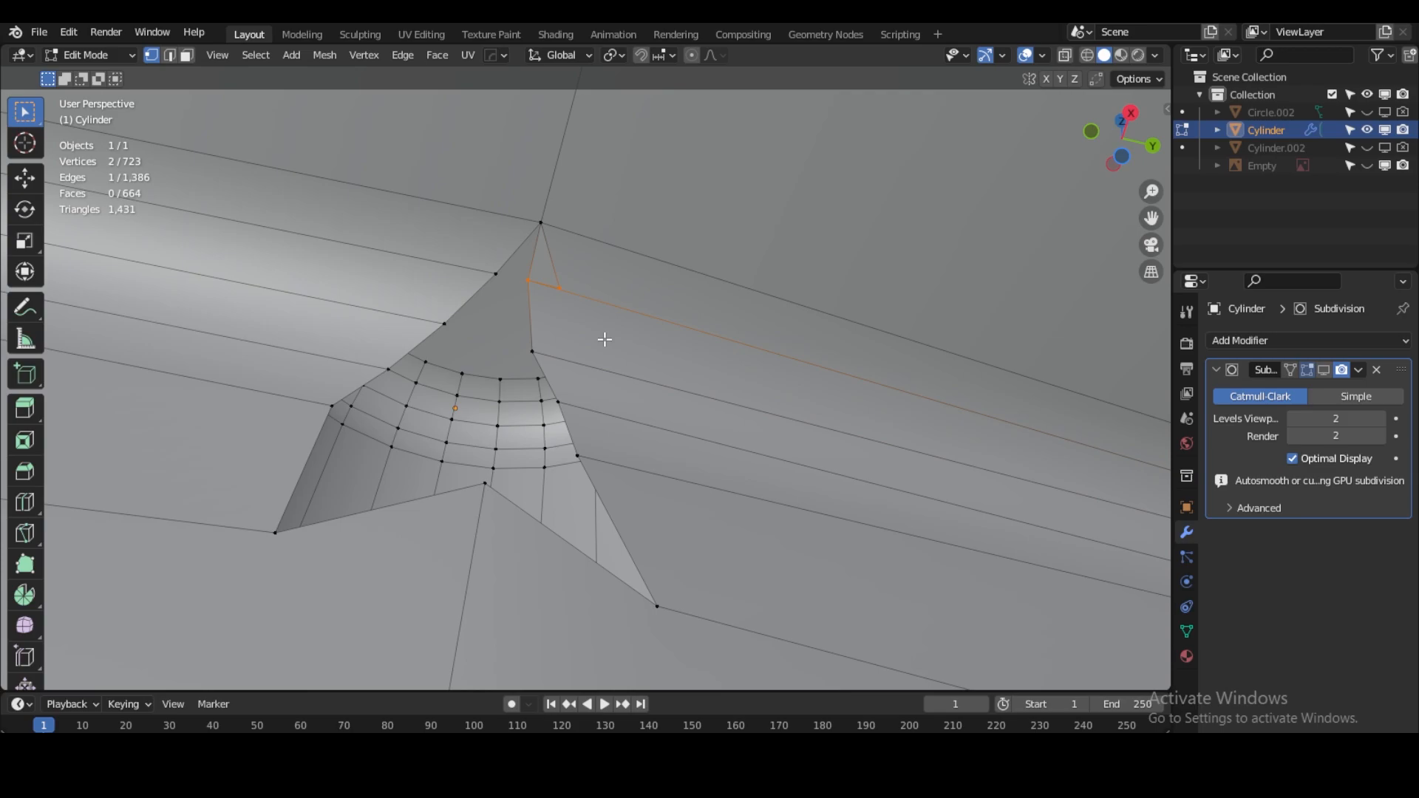
{"action": "key", "text": "m"}
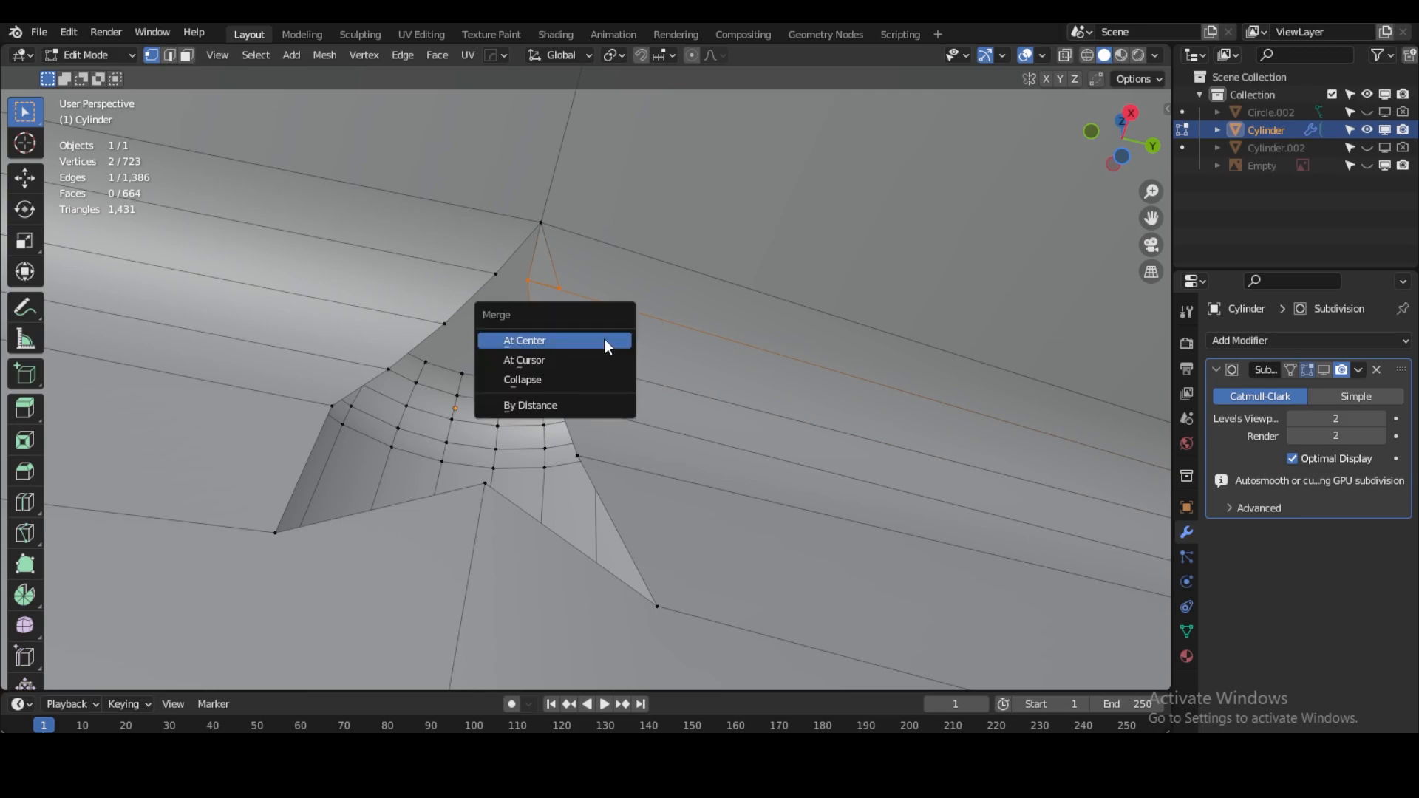
{"action": "left_click", "coordinate": [605, 339]}
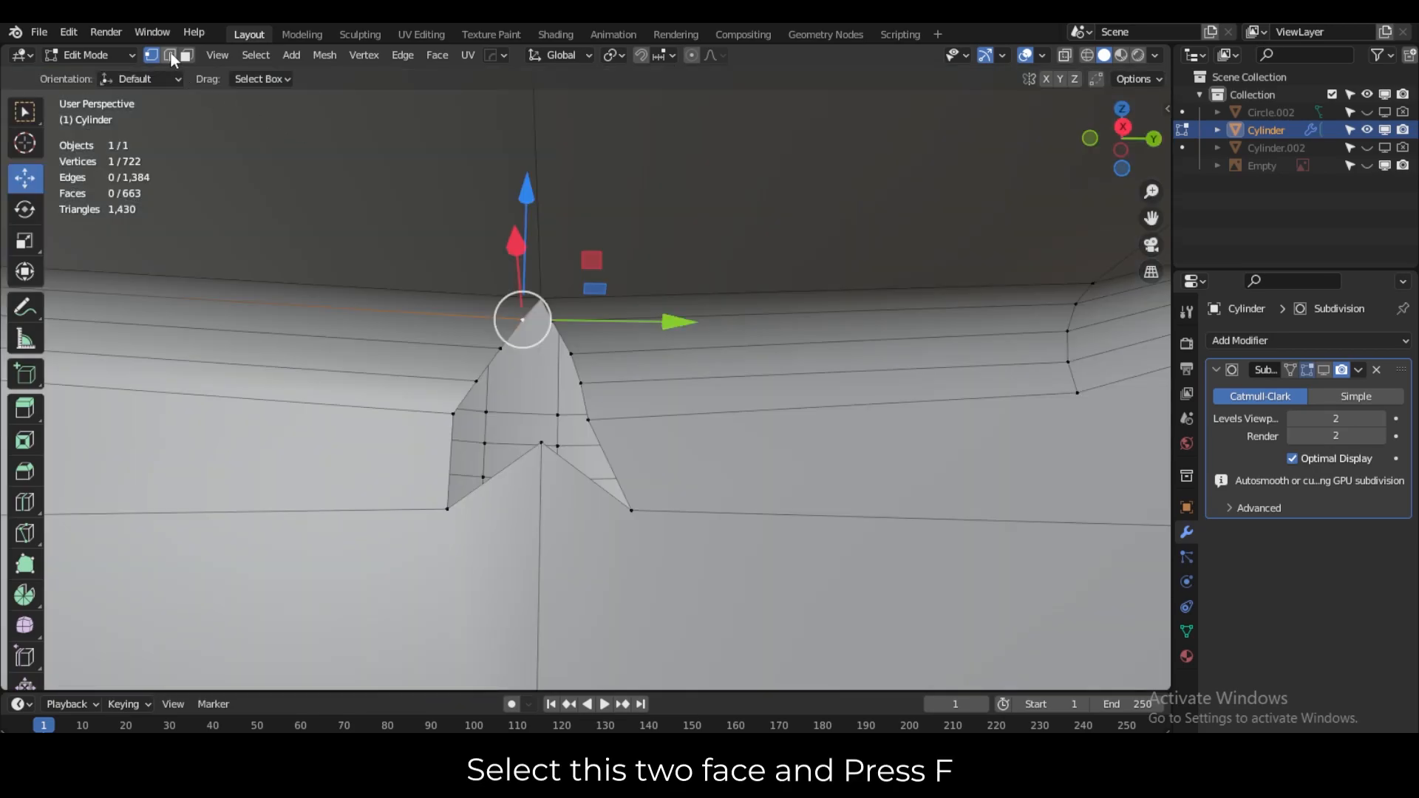
Fill the upper three gaps of the hole with faces between the opposite edges, starting at the tip.
{"action": "key", "text": "alt+a"}
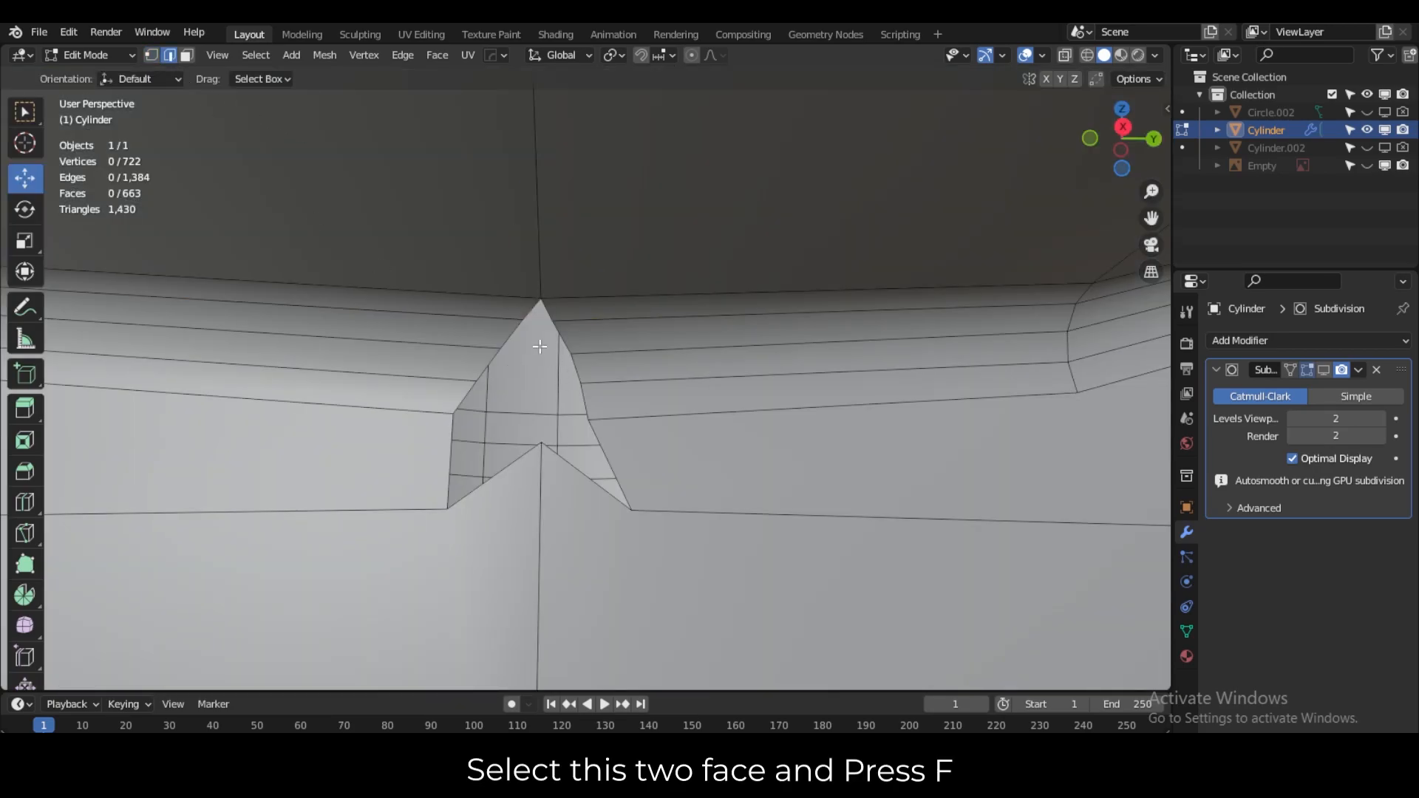
{"action": "left_click", "coordinate": [530, 312]}
{"action": "left_click", "coordinate": [568, 339], "text": "shift"}
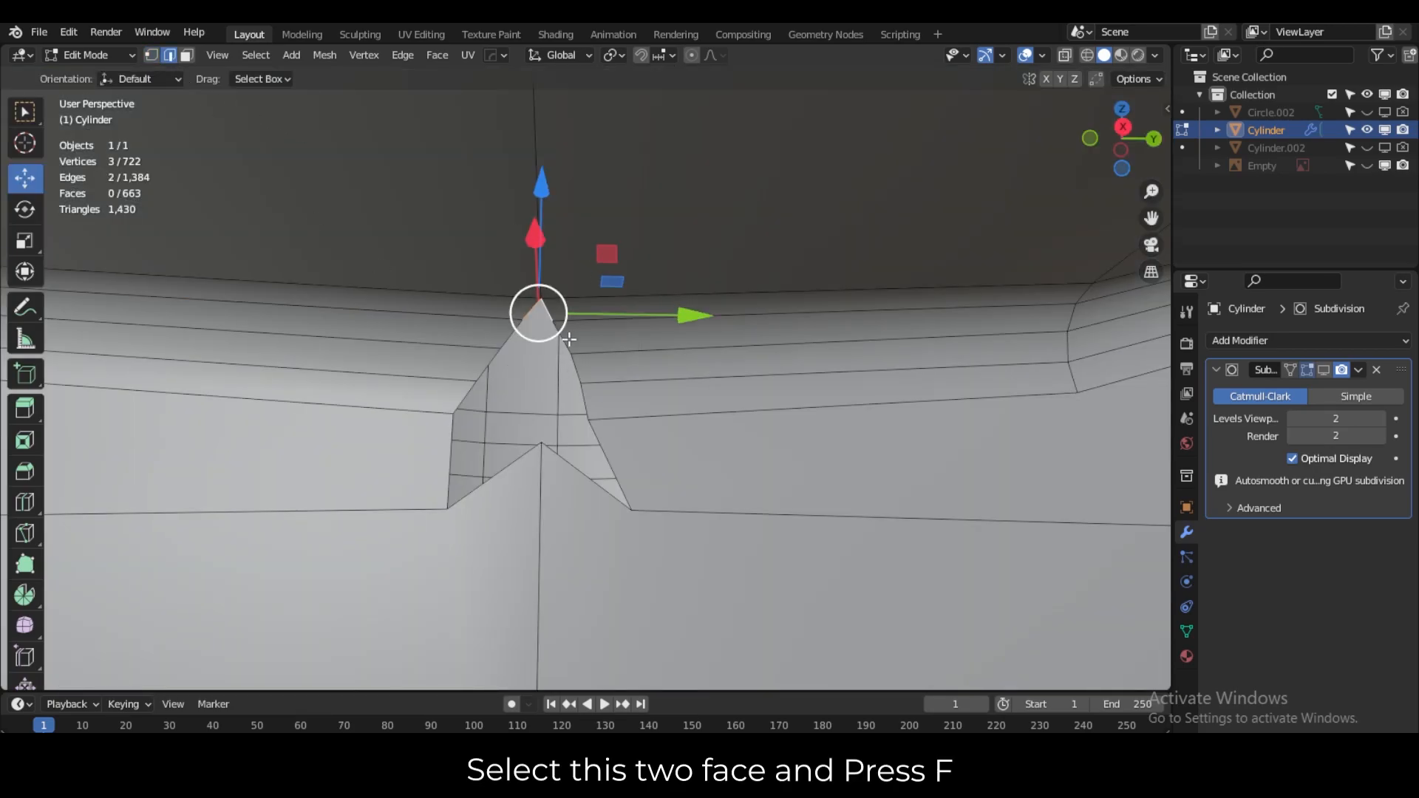
{"action": "key", "text": "f"}
{"action": "left_click", "coordinate": [516, 332]}
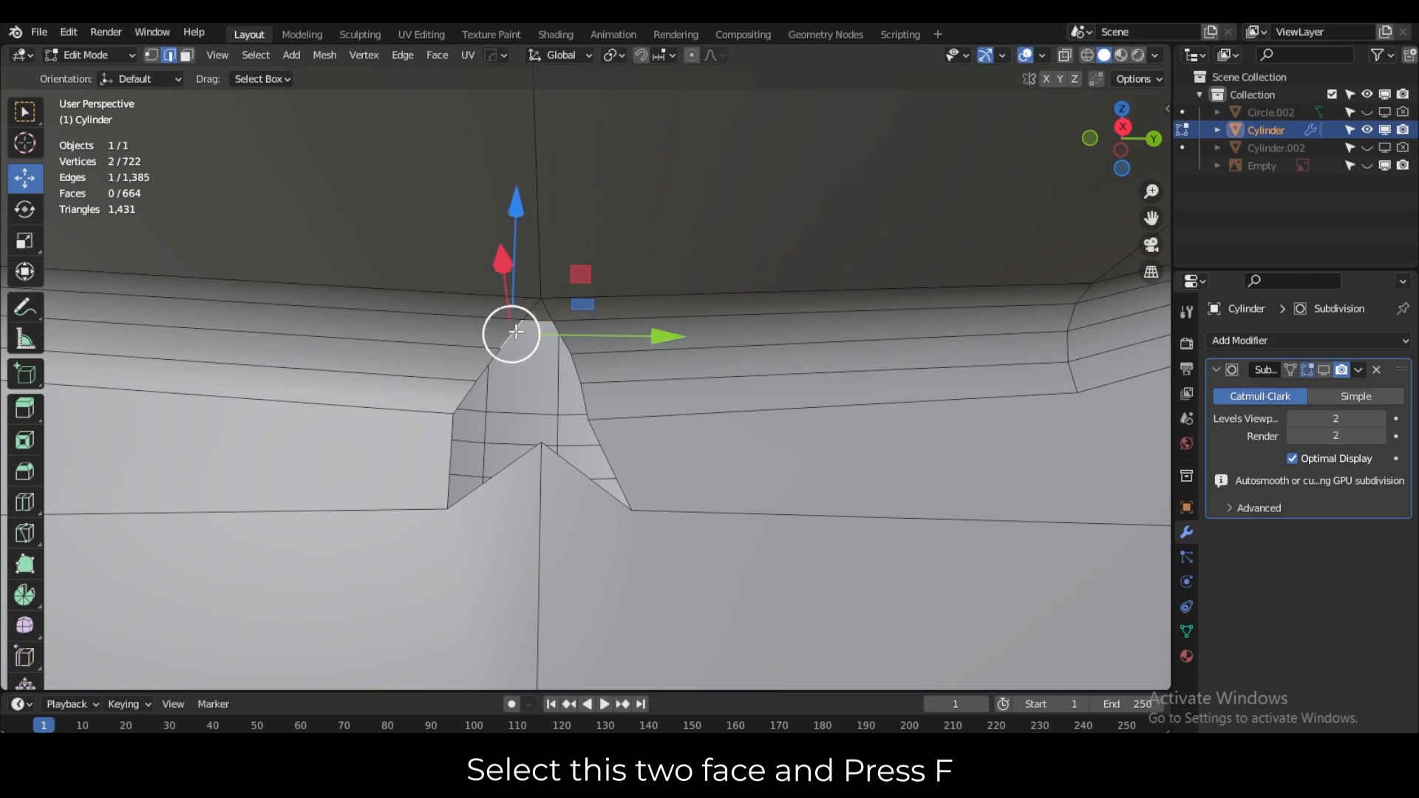
{"action": "left_click", "coordinate": [565, 342], "text": "shift"}
{"action": "key", "text": "f"}
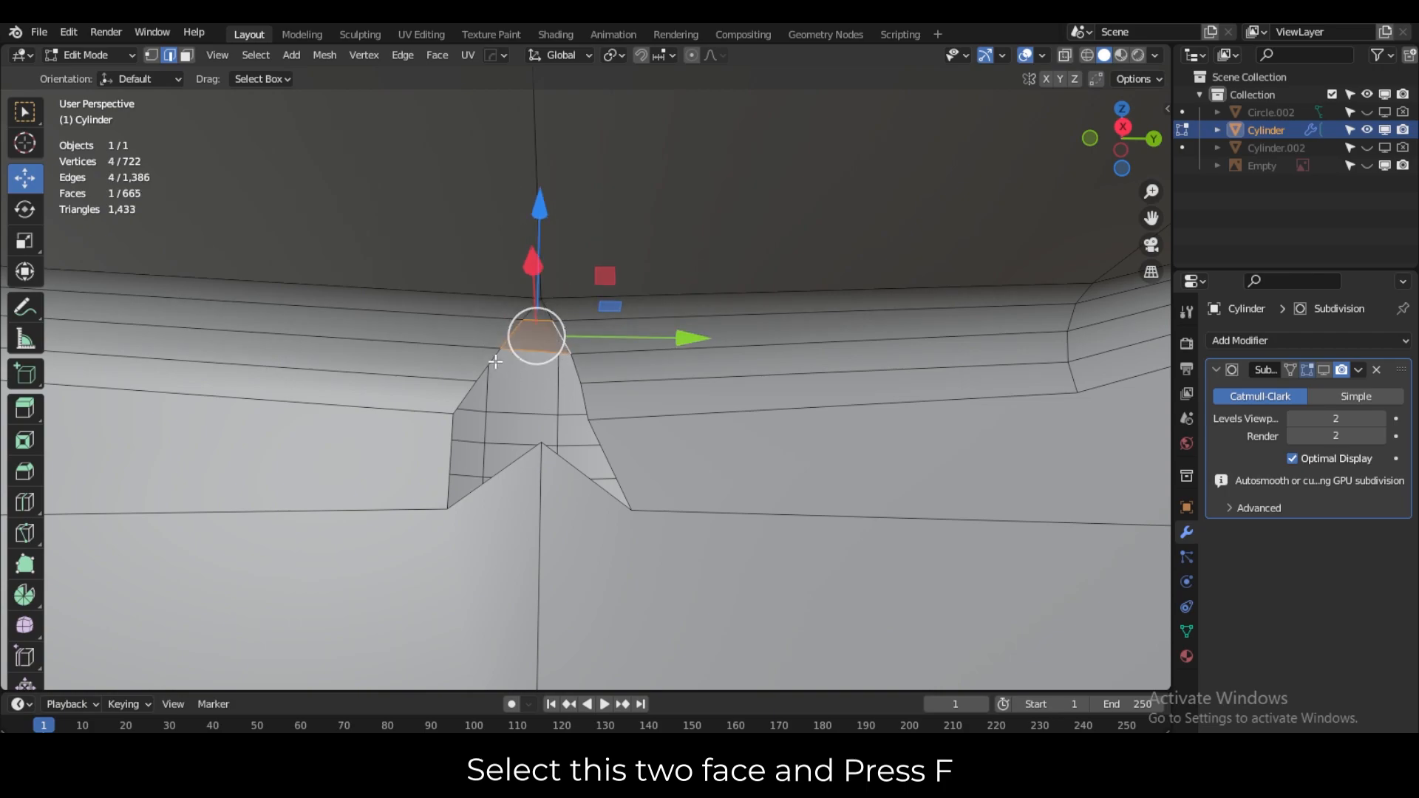
{"action": "left_click", "coordinate": [491, 364]}
{"action": "left_click", "coordinate": [577, 372], "text": "shift"}
{"action": "key", "text": "f"}
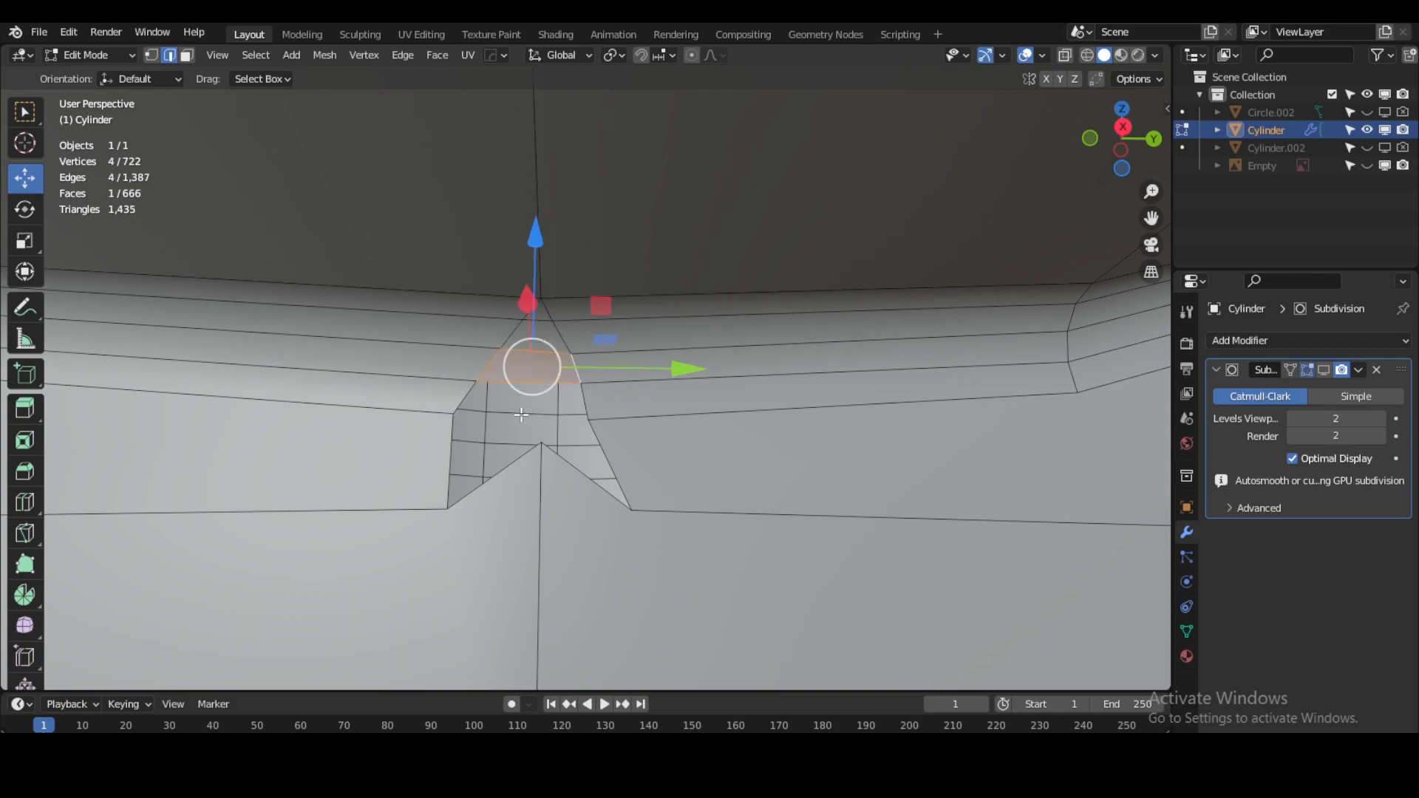
Fill the two lower gaps of the hole with faces between the opposite side edges.
{"action": "left_click", "coordinate": [472, 397]}
{"action": "left_click", "coordinate": [582, 400], "text": "shift"}
{"action": "key", "text": "f"}
{"action": "left_click", "coordinate": [450, 431]}
{"action": "left_click", "coordinate": [600, 443], "text": "shift"}
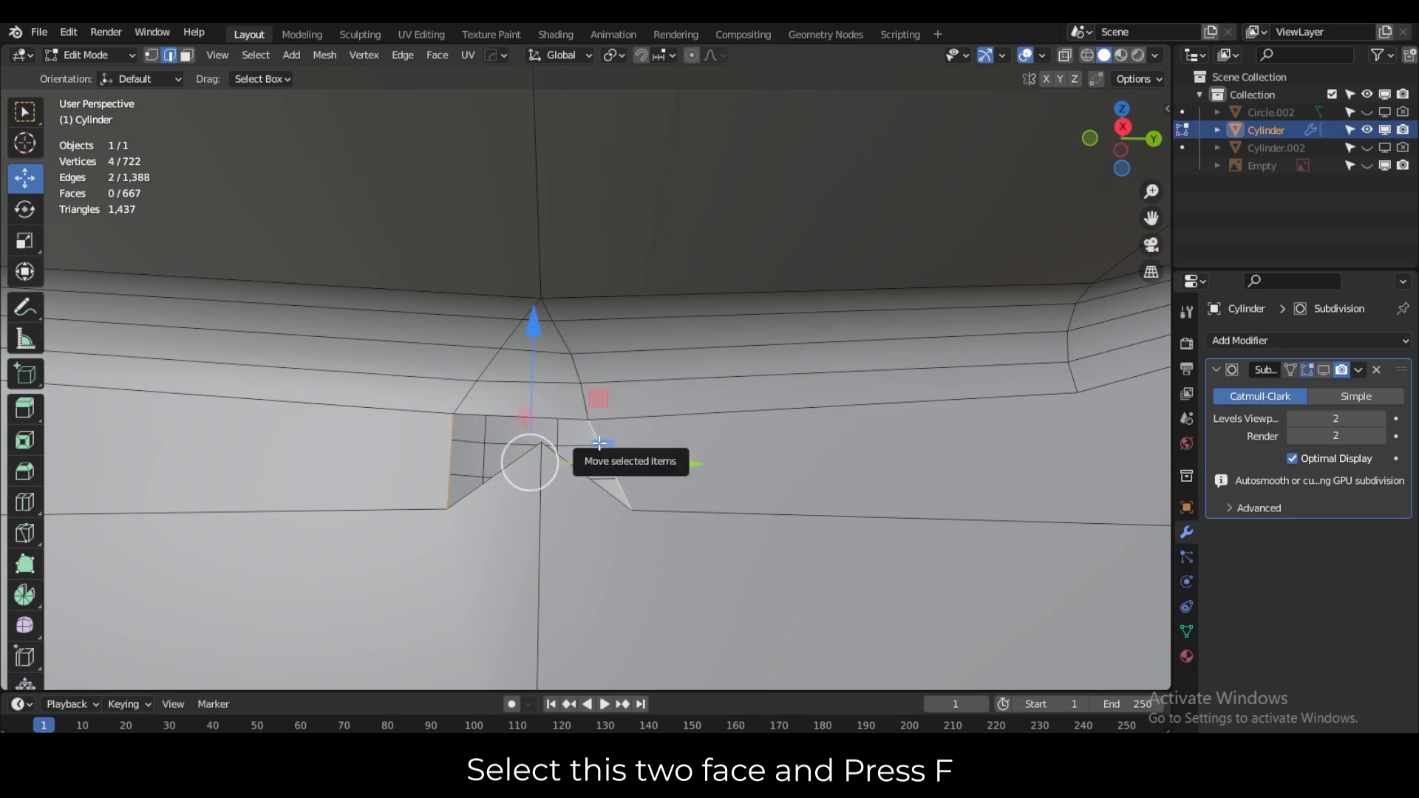
{"action": "key", "text": "f"}
Move the loose center vertex down along Z by -0.008987 m, below the filled patch's lower edge.
{"action": "left_click", "coordinate": [151, 54]}
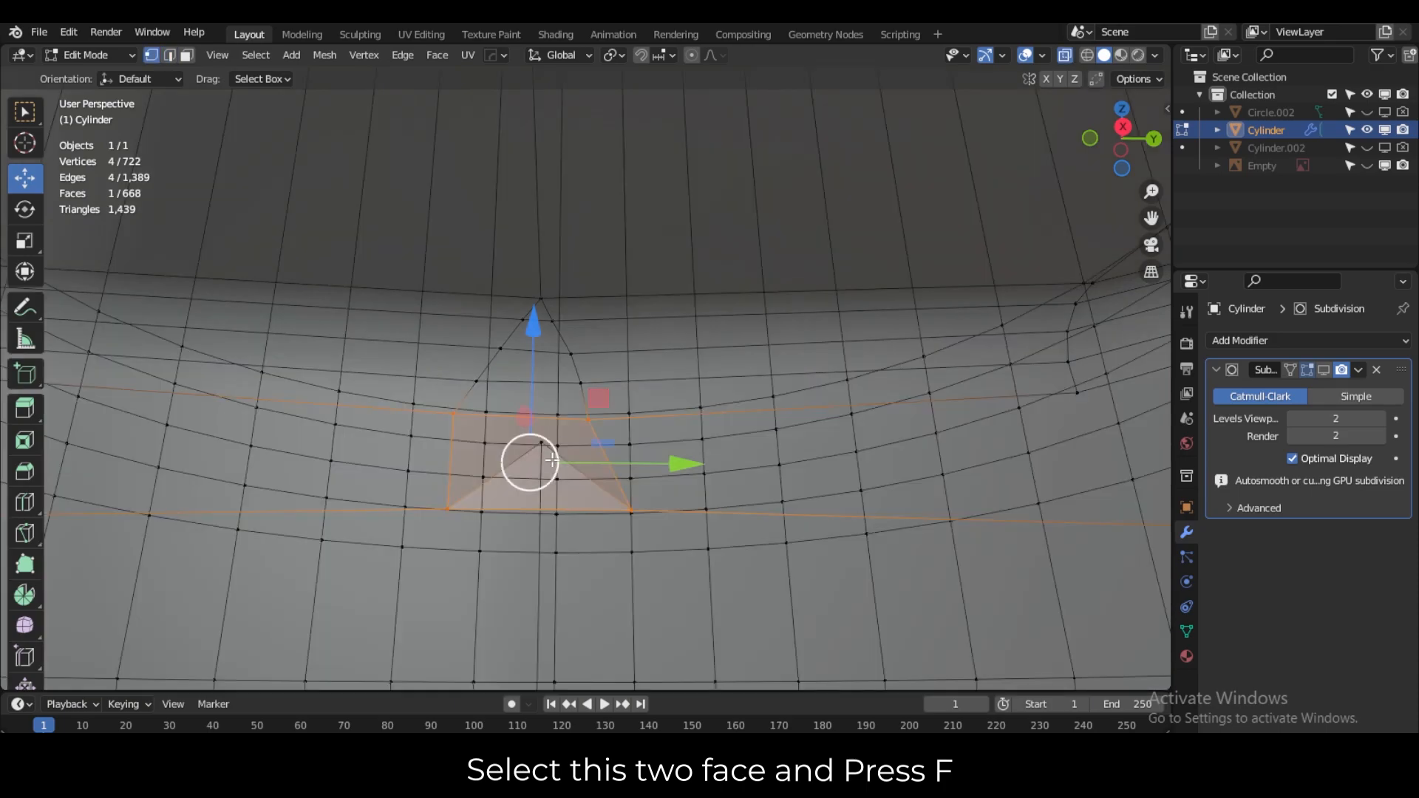
{"action": "key", "text": "alt+z"}
{"action": "left_click", "coordinate": [540, 442]}
{"action": "left_click_drag", "start_coordinate": [537, 342], "coordinate": [537, 431]}
{"action": "key", "text": "alt+z"}
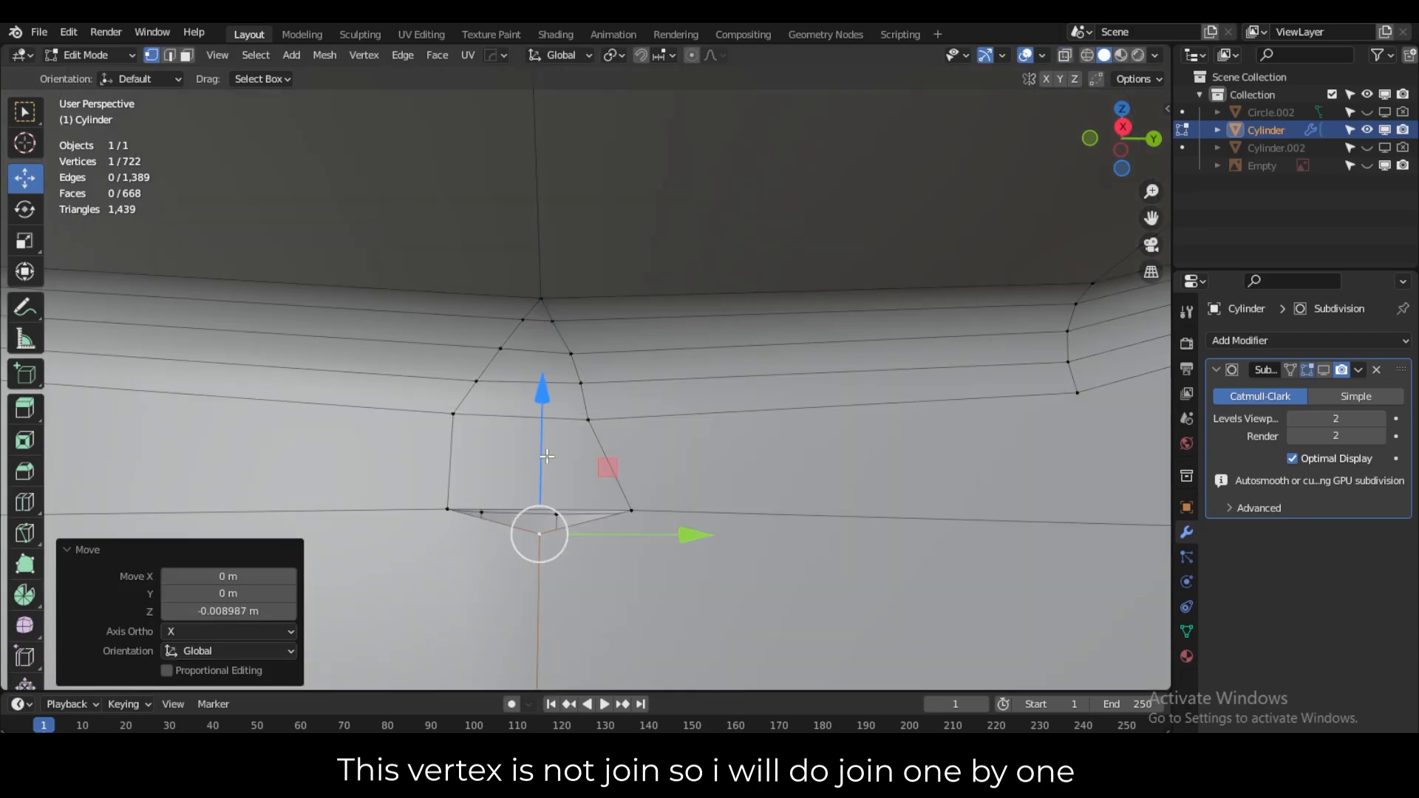
Try to merge all the vertices of the filled patch into one at center, then undo it.
{"action": "middle_click_drag", "start_coordinate": [565, 434], "coordinate": [555, 468]}
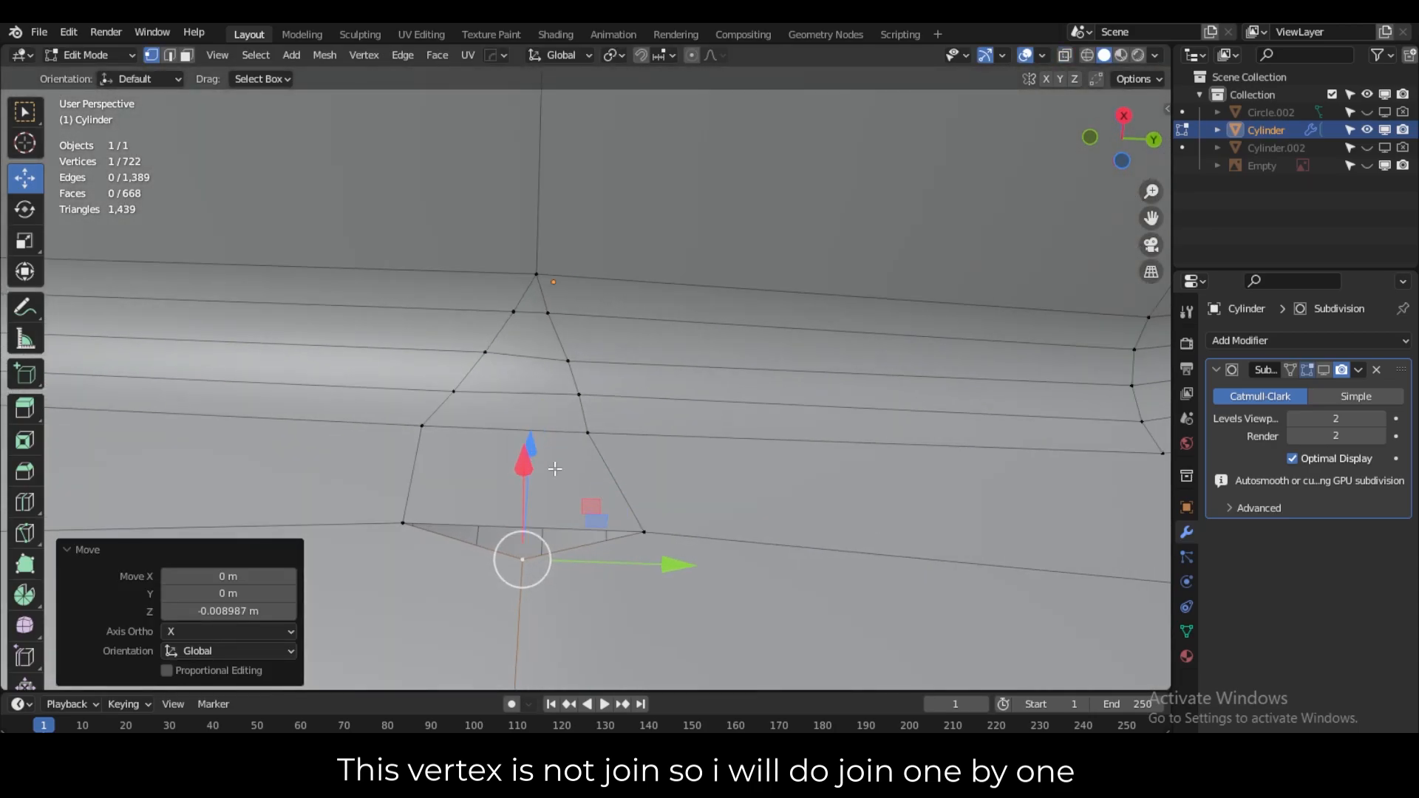
{"action": "left_click_drag", "start_coordinate": [705, 235], "coordinate": [340, 596]}
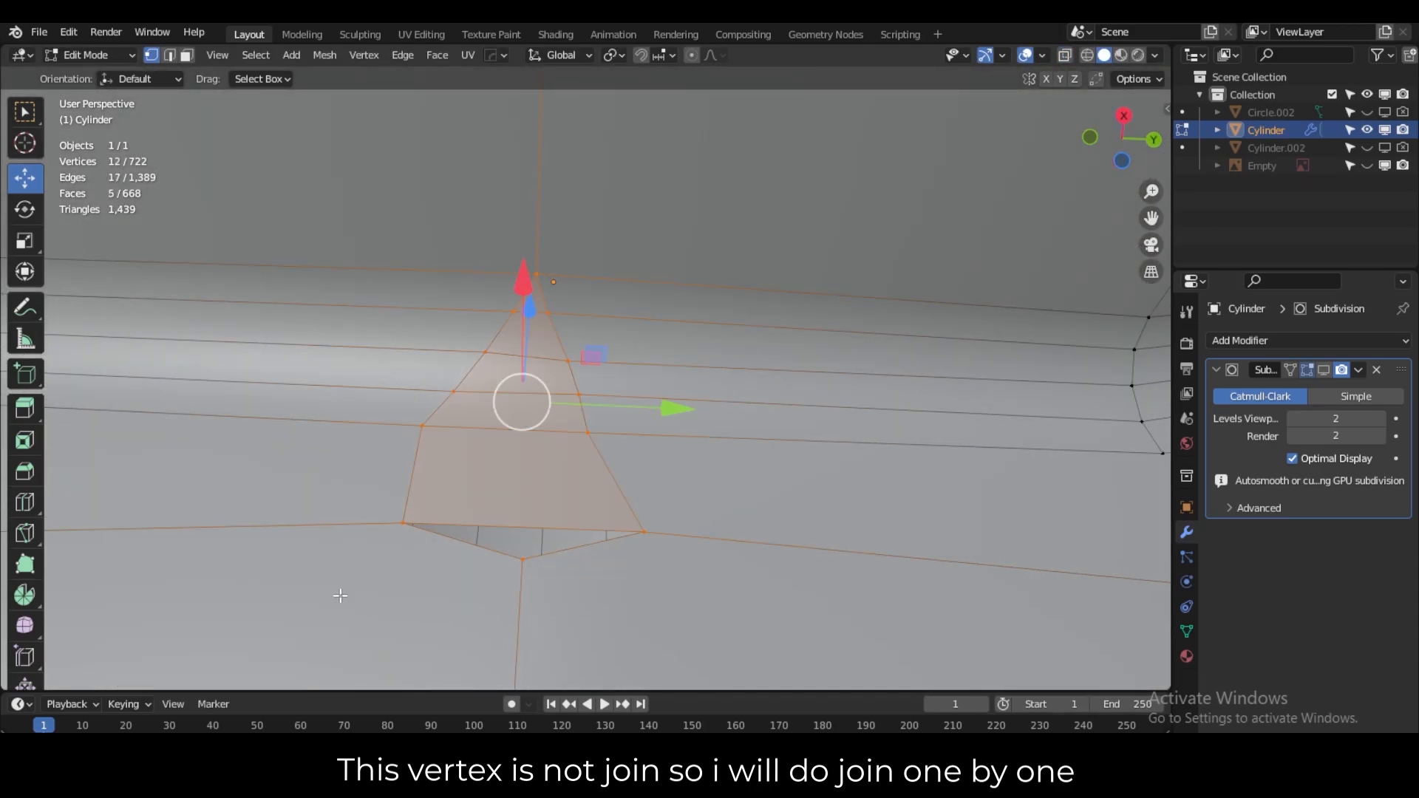
{"action": "middle_click_drag", "start_coordinate": [503, 504], "coordinate": [871, 627]}
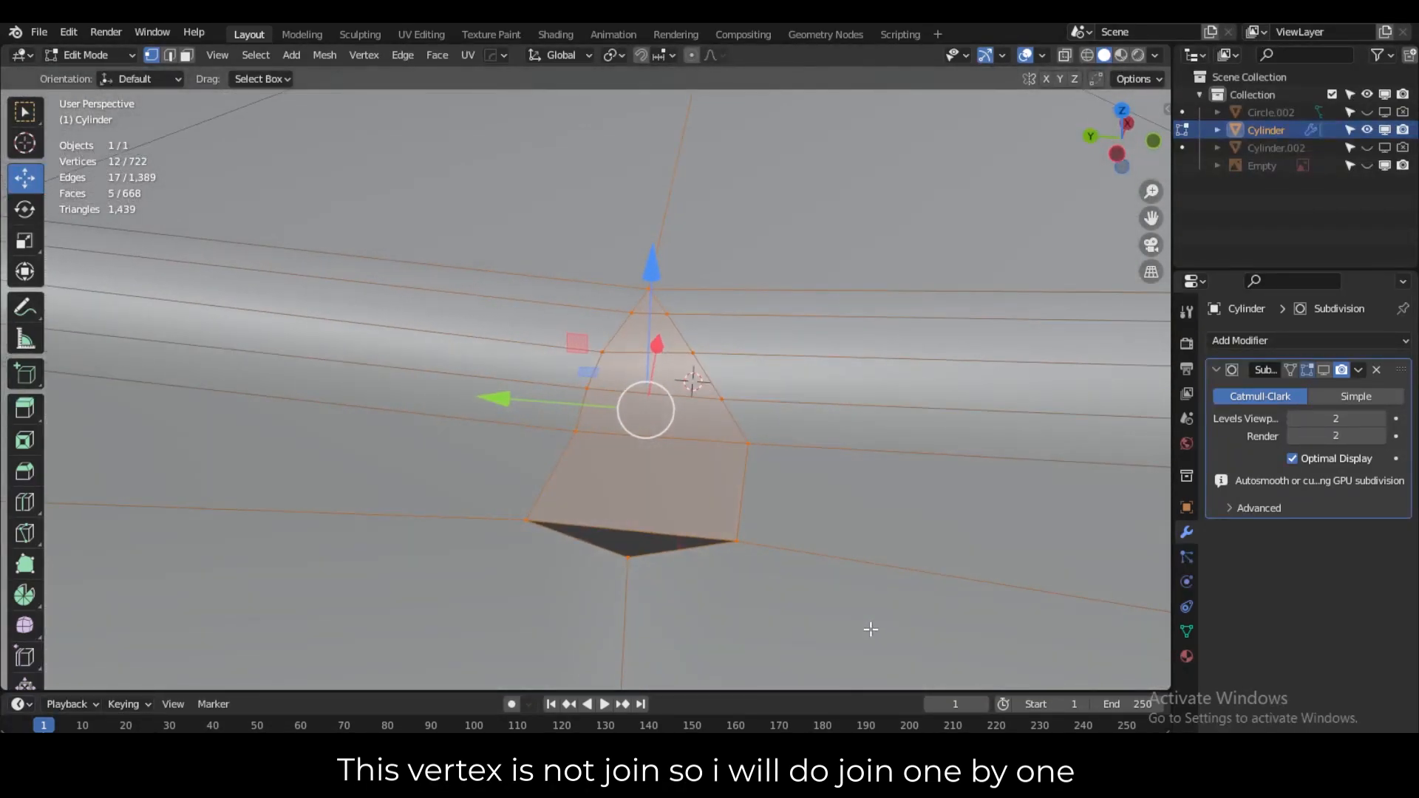
{"action": "key", "text": "m"}
{"action": "left_click", "coordinate": [644, 348]}
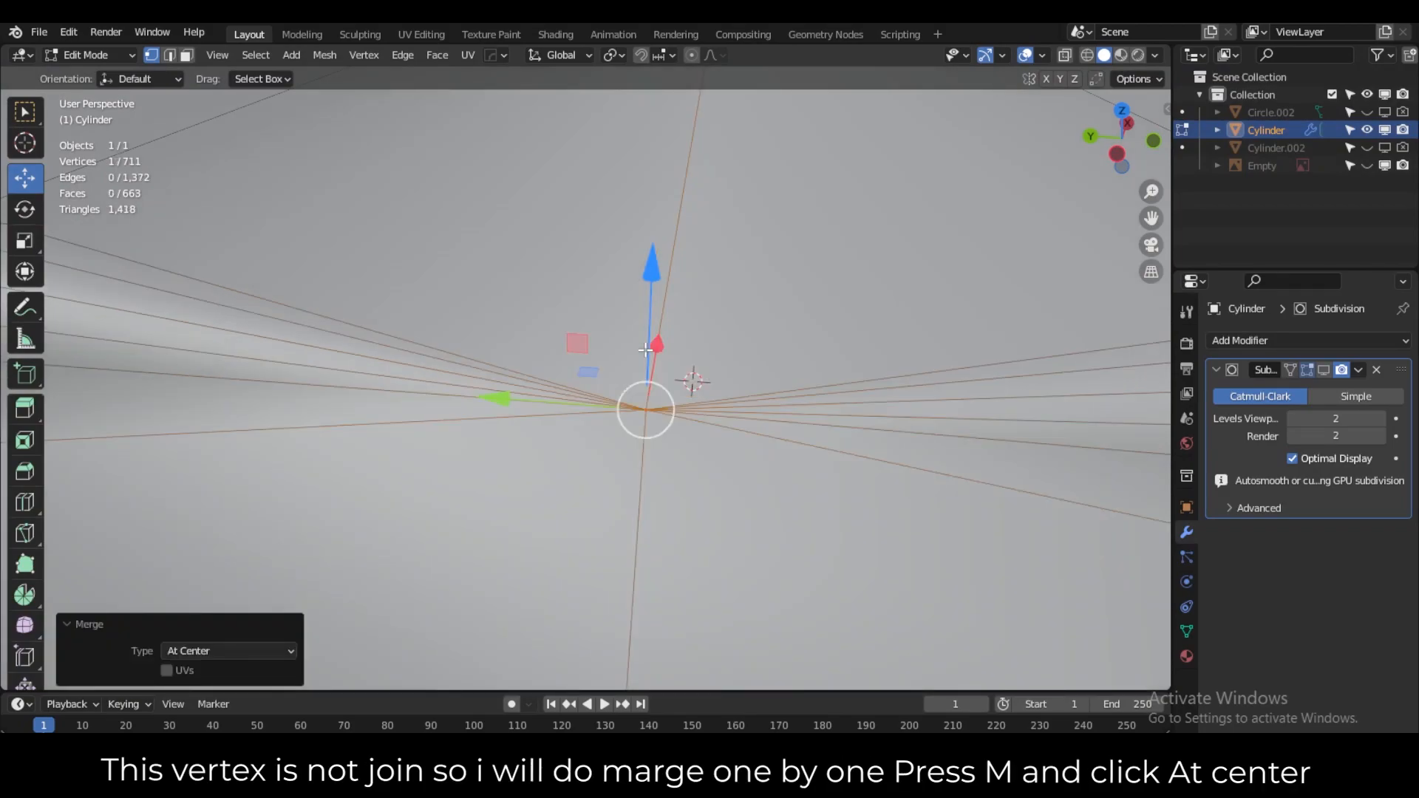
{"action": "key", "text": "ctrl+z"}
{"action": "key", "text": "ctrl+z"}
Merge the opposite vertex pairs on the two bevel lines just below the patch's tip, each at center.
{"action": "key", "text": "m"}
{"action": "left_click", "coordinate": [694, 384]}
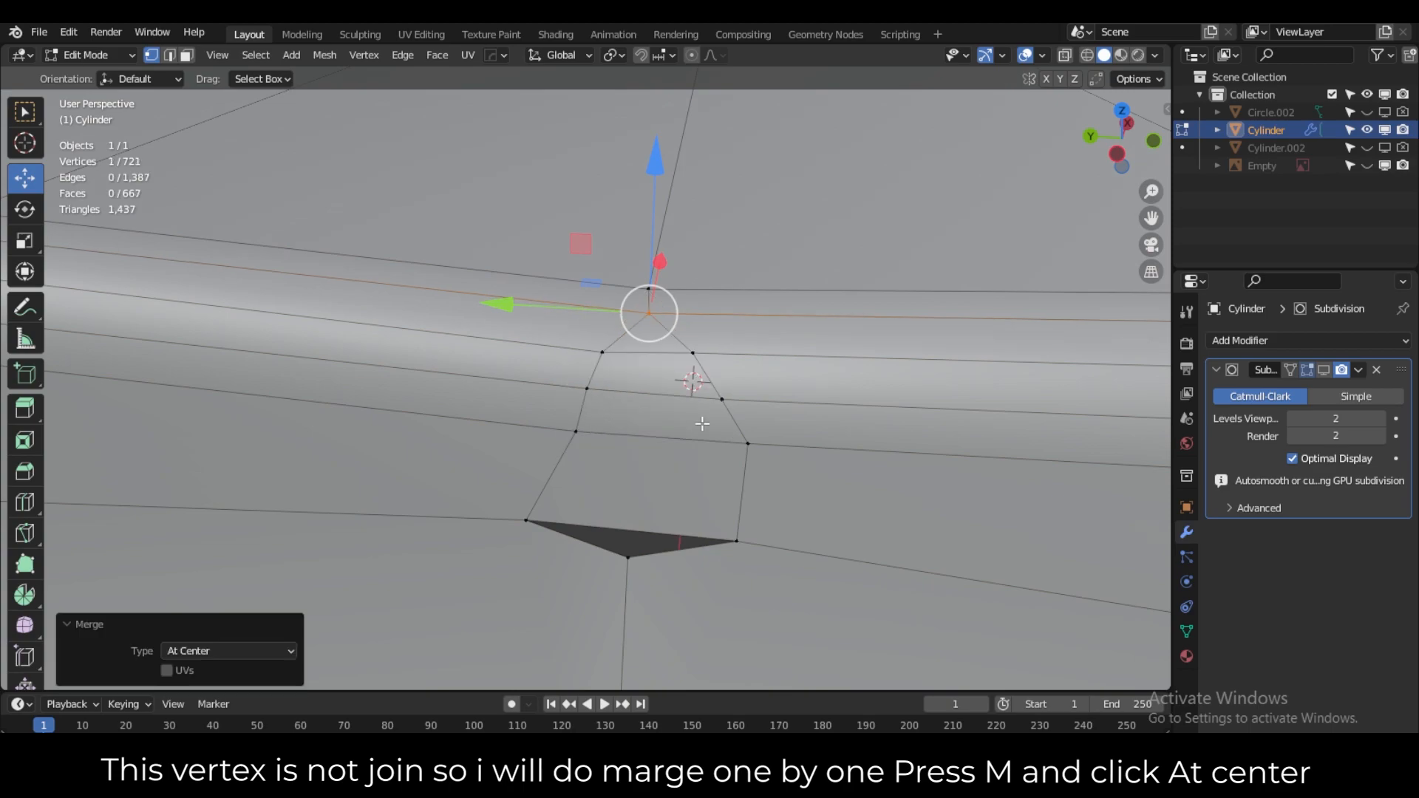
{"action": "middle_click_drag", "start_coordinate": [727, 450], "coordinate": [738, 450]}
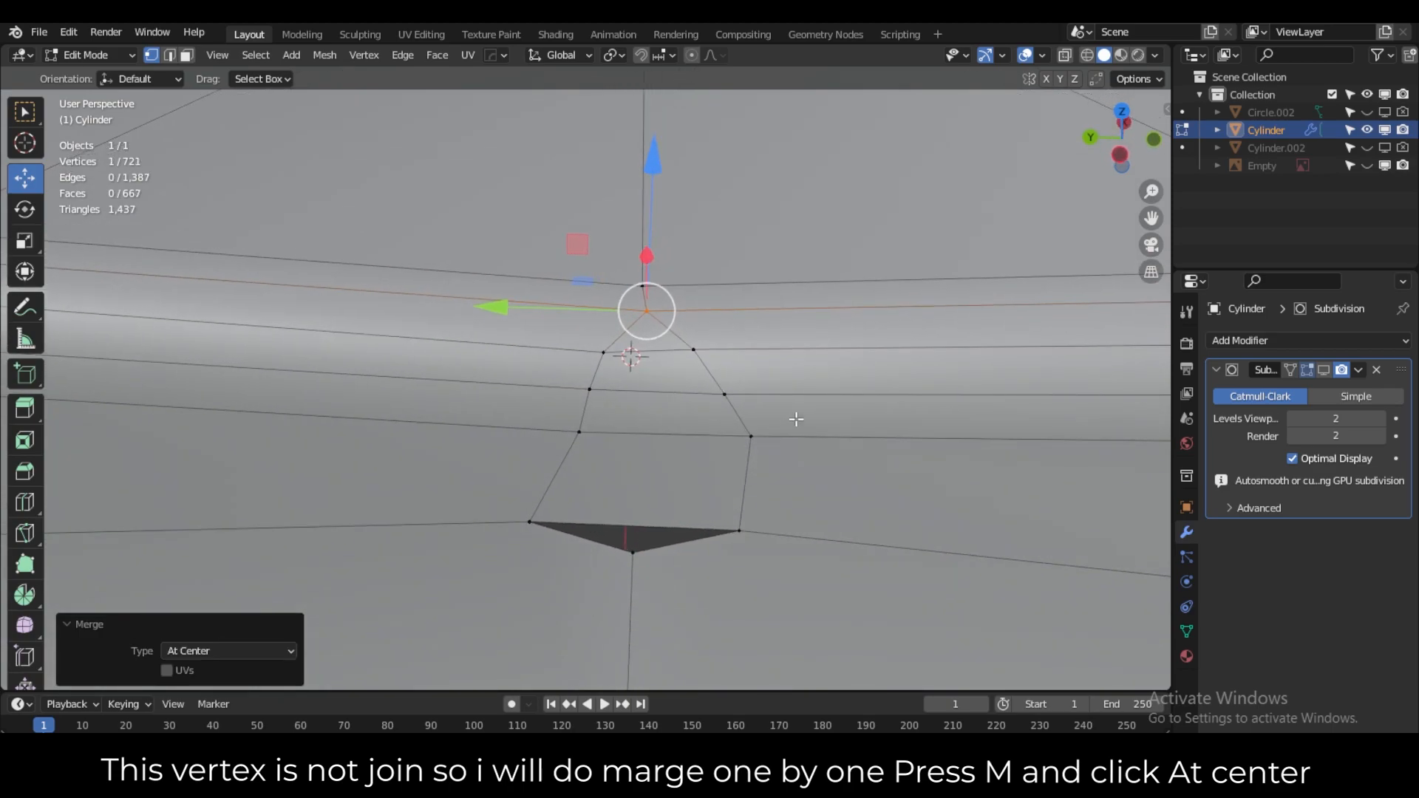
{"action": "left_click_drag", "start_coordinate": [709, 340], "coordinate": [566, 357]}
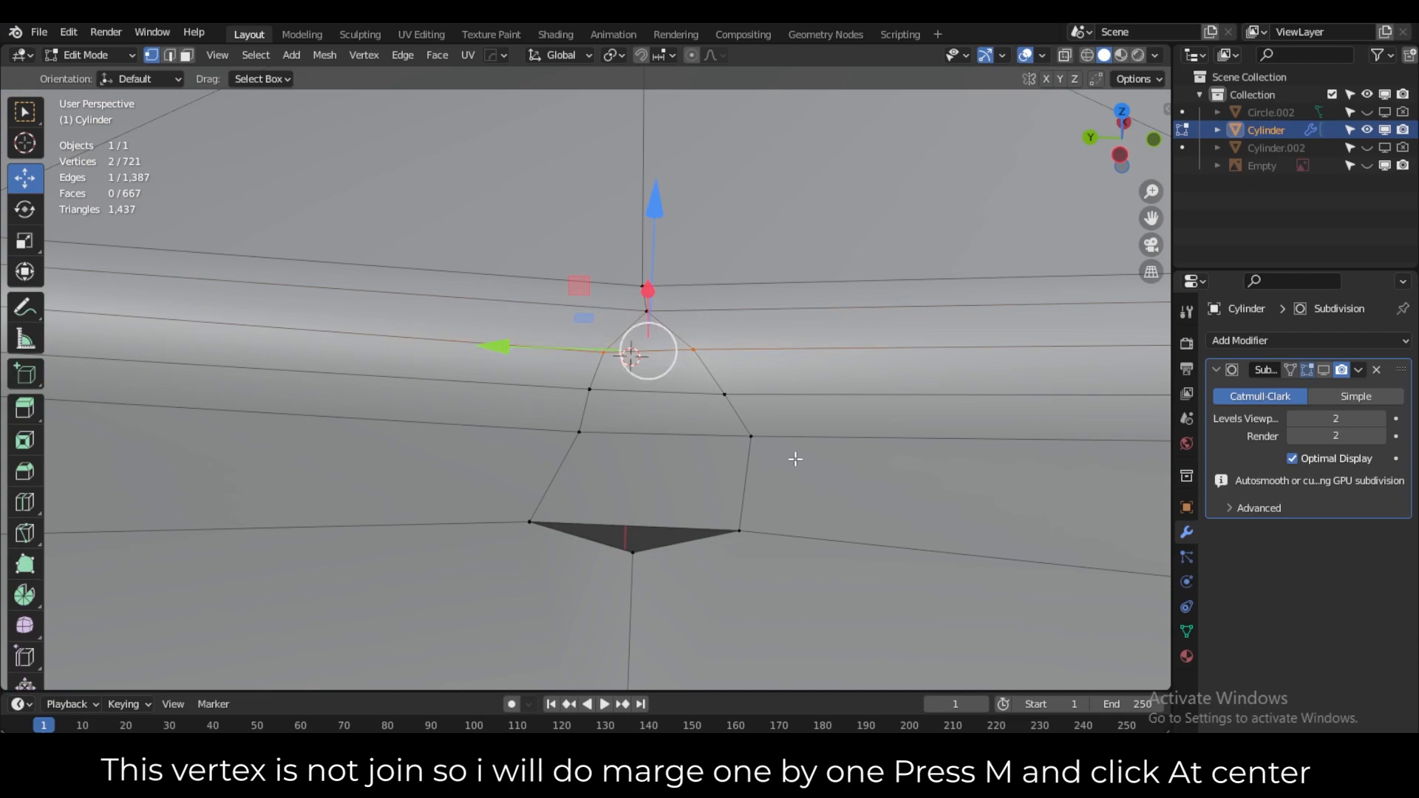
{"action": "key", "text": "m"}
{"action": "left_click", "coordinate": [765, 462]}
Merge the opposite vertex pairs on the two lowest bevel lines of the patch, each at center.
{"action": "left_click_drag", "start_coordinate": [746, 380], "coordinate": [580, 409]}
{"action": "key", "text": "m"}
{"action": "left_click", "coordinate": [674, 424]}
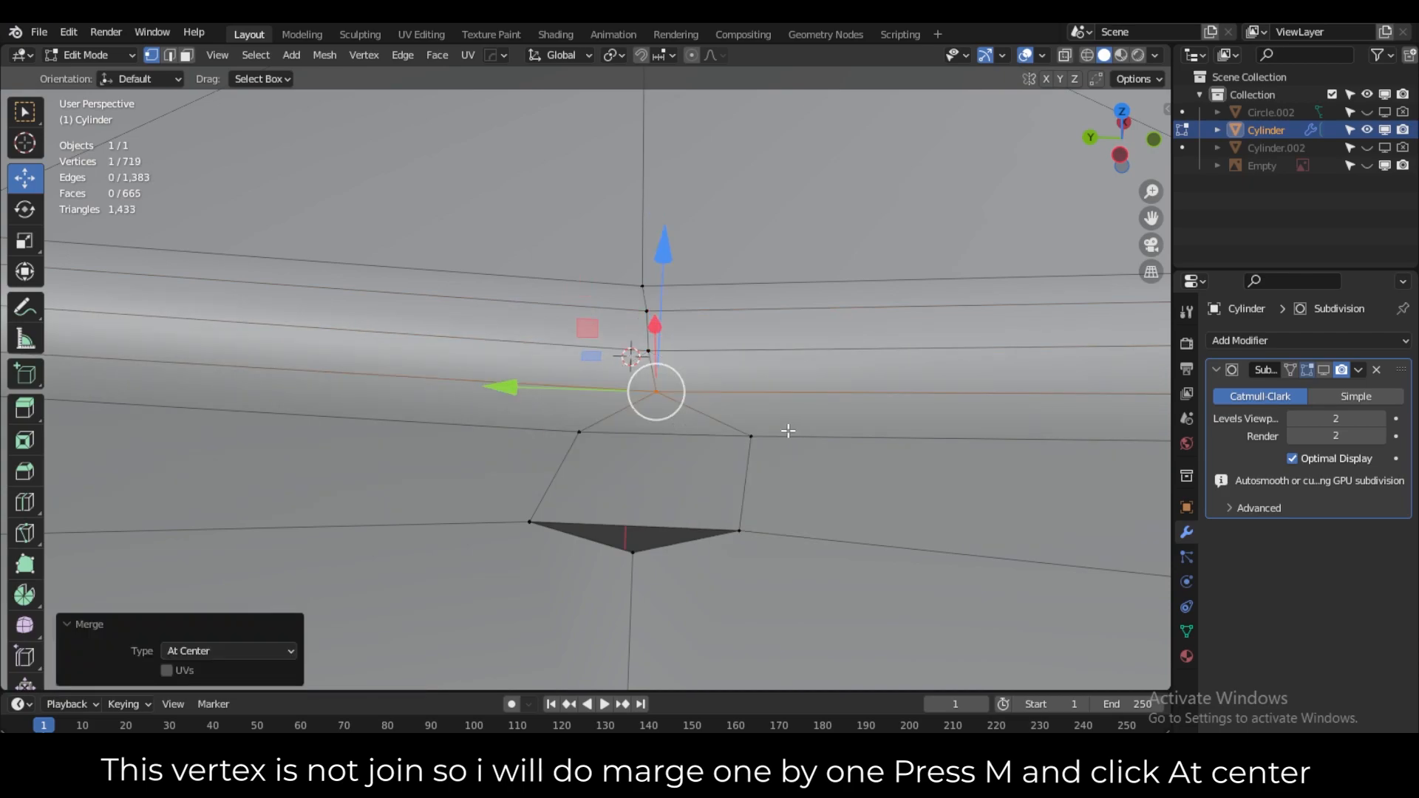
{"action": "left_click_drag", "start_coordinate": [790, 431], "coordinate": [569, 442]}
{"action": "key", "text": "m"}
{"action": "left_click", "coordinate": [571, 462]}
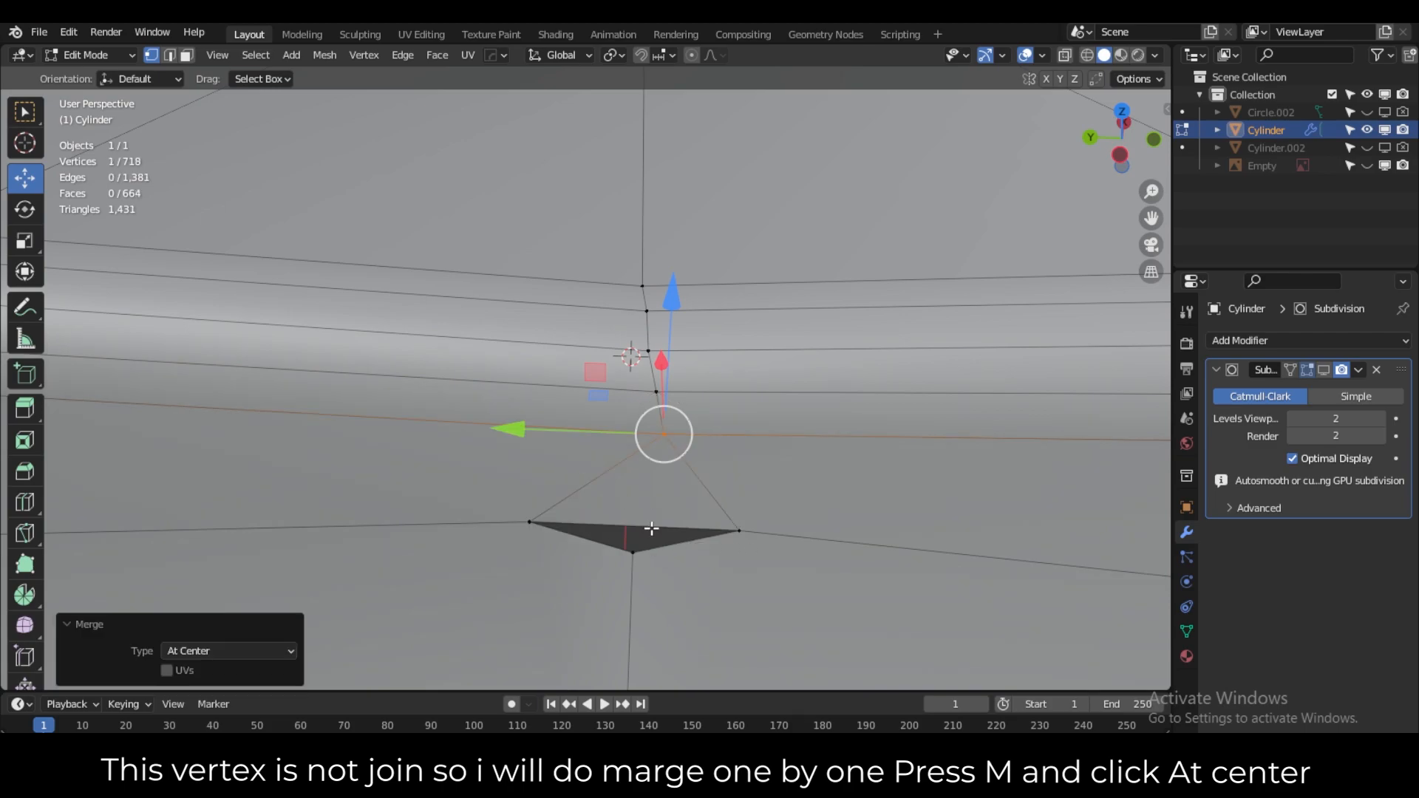
Merge the two bottom corner vertices beside the remaining triangular gap at center.
{"action": "left_click_drag", "start_coordinate": [761, 499], "coordinate": [497, 532]}
{"action": "key", "text": "m"}
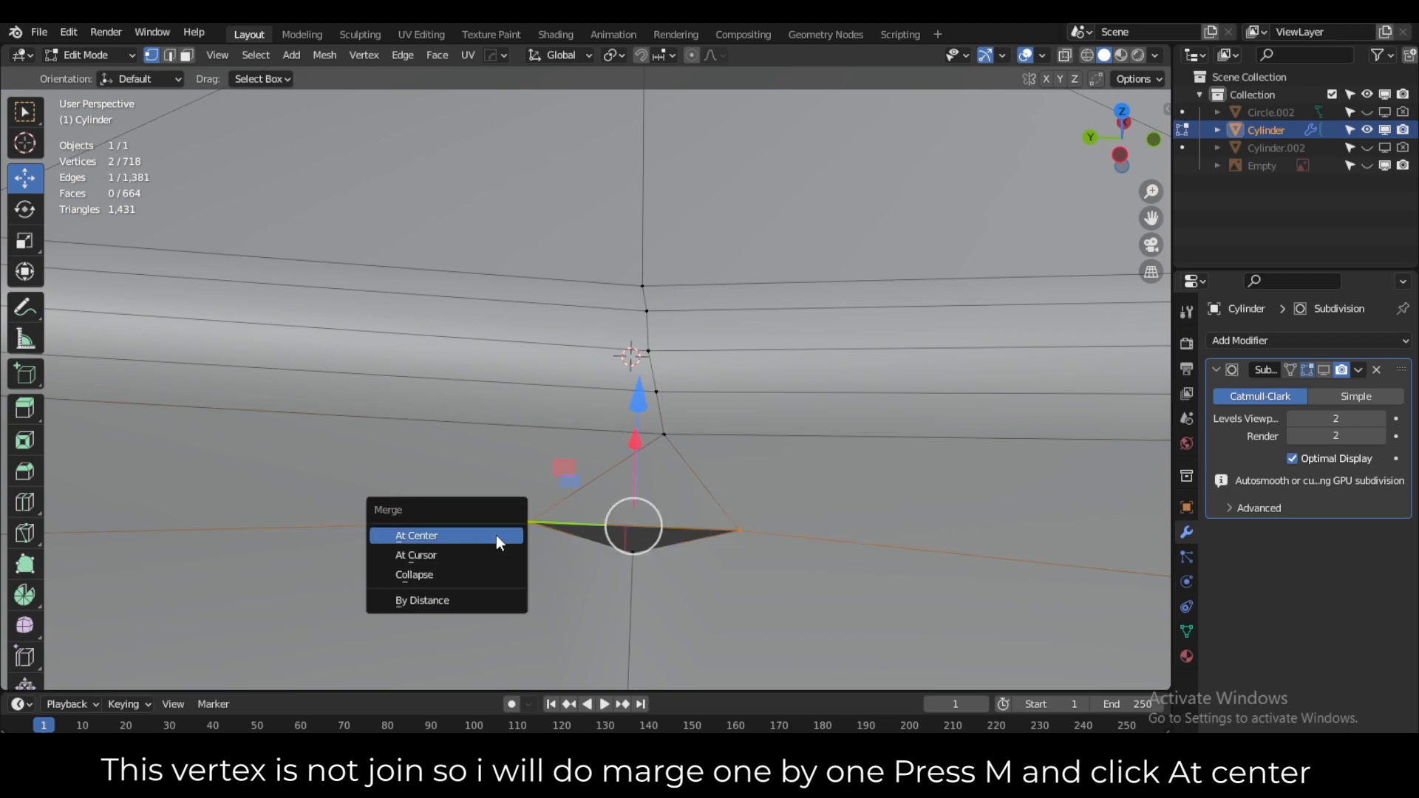
{"action": "left_click", "coordinate": [496, 535]}
{"action": "middle_click_drag", "start_coordinate": [661, 543], "coordinate": [668, 390]}
{"action": "scroll", "coordinate": [669, 460], "scroll_direction": "up", "scroll_amount": 3}
{"action": "middle_click_drag", "start_coordinate": [669, 460], "coordinate": [653, 510]}
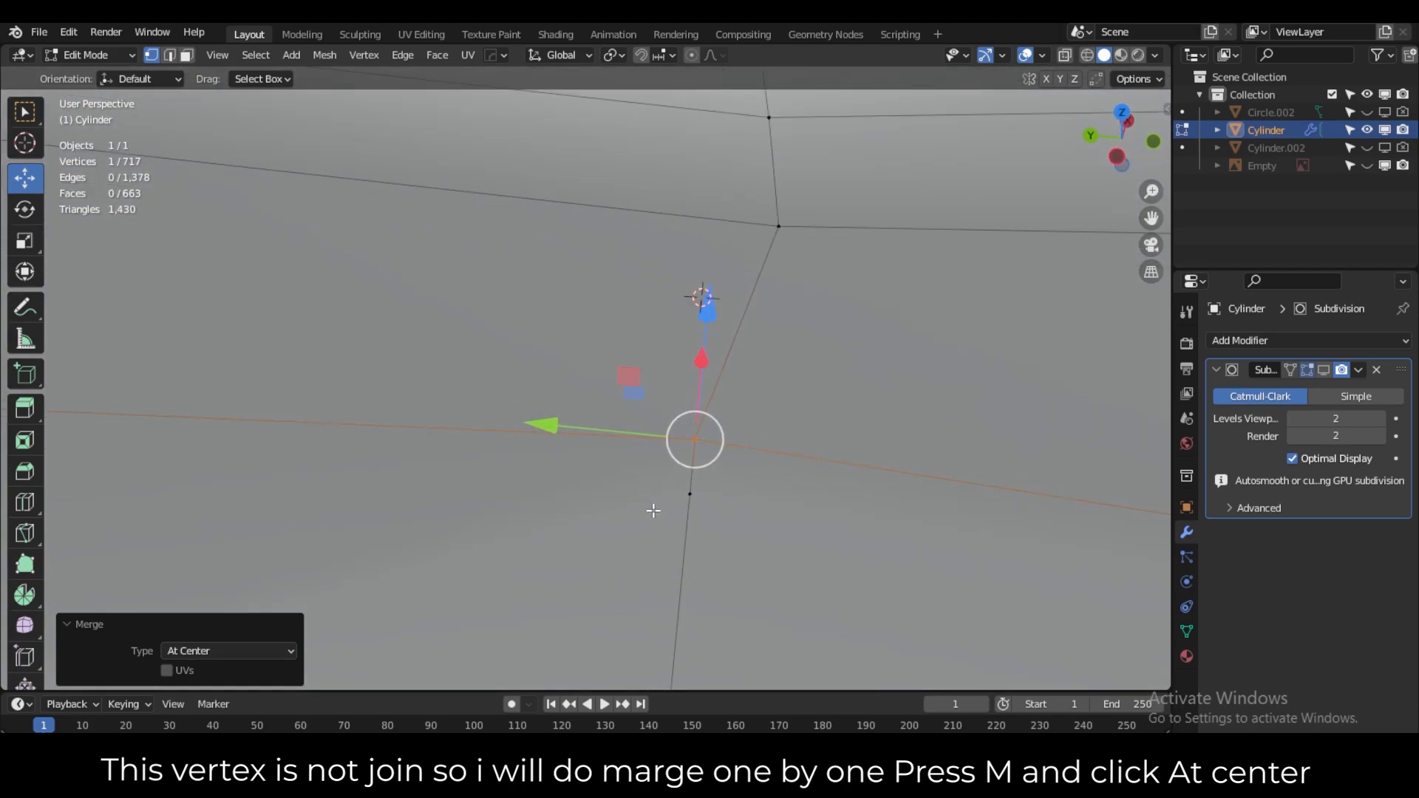
{"action": "left_click", "coordinate": [169, 55]}
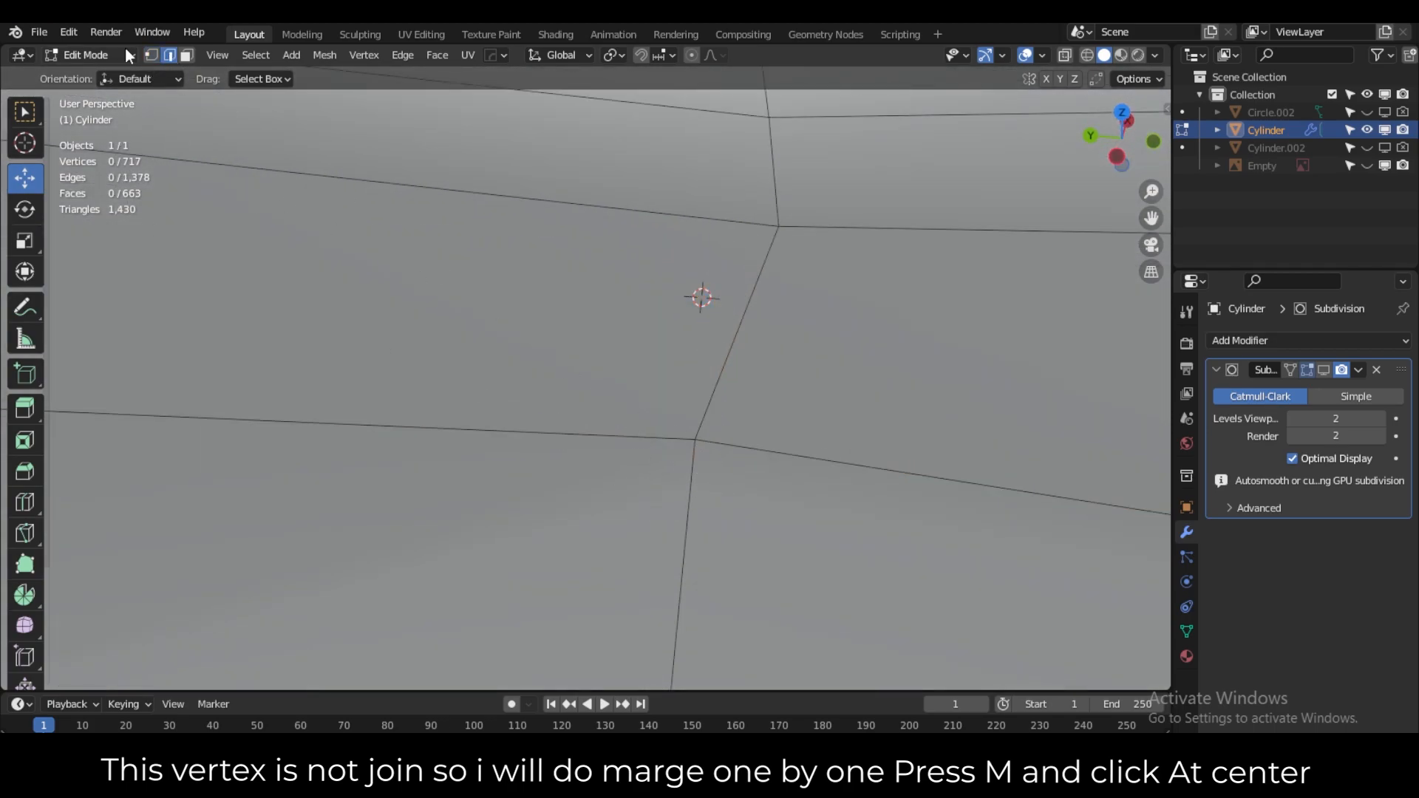
{"action": "left_click", "coordinate": [151, 55]}
{"action": "left_click", "coordinate": [689, 494]}
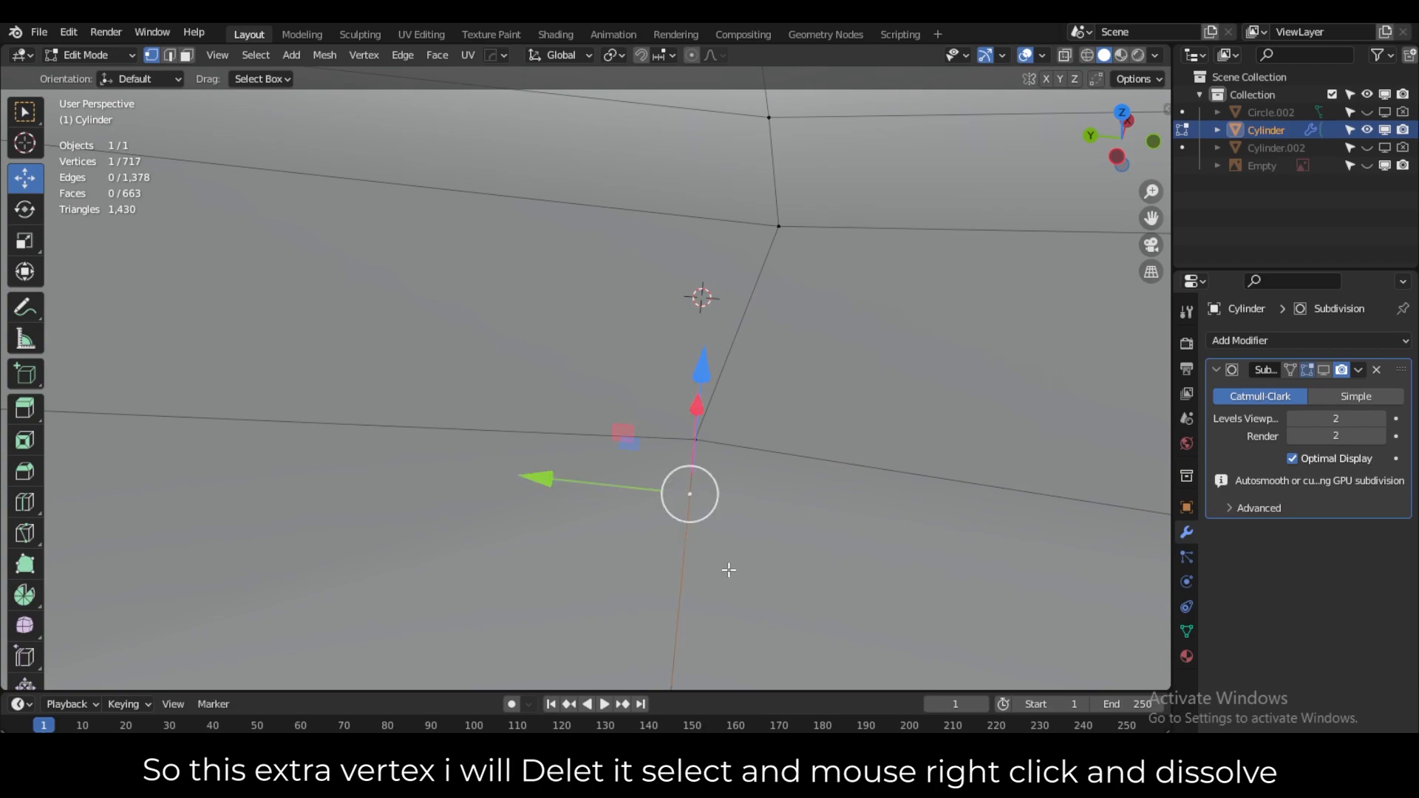
{"action": "mouse_move", "coordinate": [601, 491]}
{"action": "left_mouse_down"}
{"action": "mouse_move", "coordinate": [532, 493]}
{"action": "mouse_move", "coordinate": [589, 510]}
{"action": "left_mouse_up"}
{"action": "key", "text": "ctrl+z"}
{"action": "left_click", "coordinate": [169, 55]}
{"action": "left_click", "coordinate": [693, 463]}
{"action": "mouse_move", "coordinate": [640, 459]}
{"action": "left_mouse_down"}
{"action": "mouse_move", "coordinate": [670, 456]}
{"action": "mouse_move", "coordinate": [616, 447]}
{"action": "left_mouse_up"}
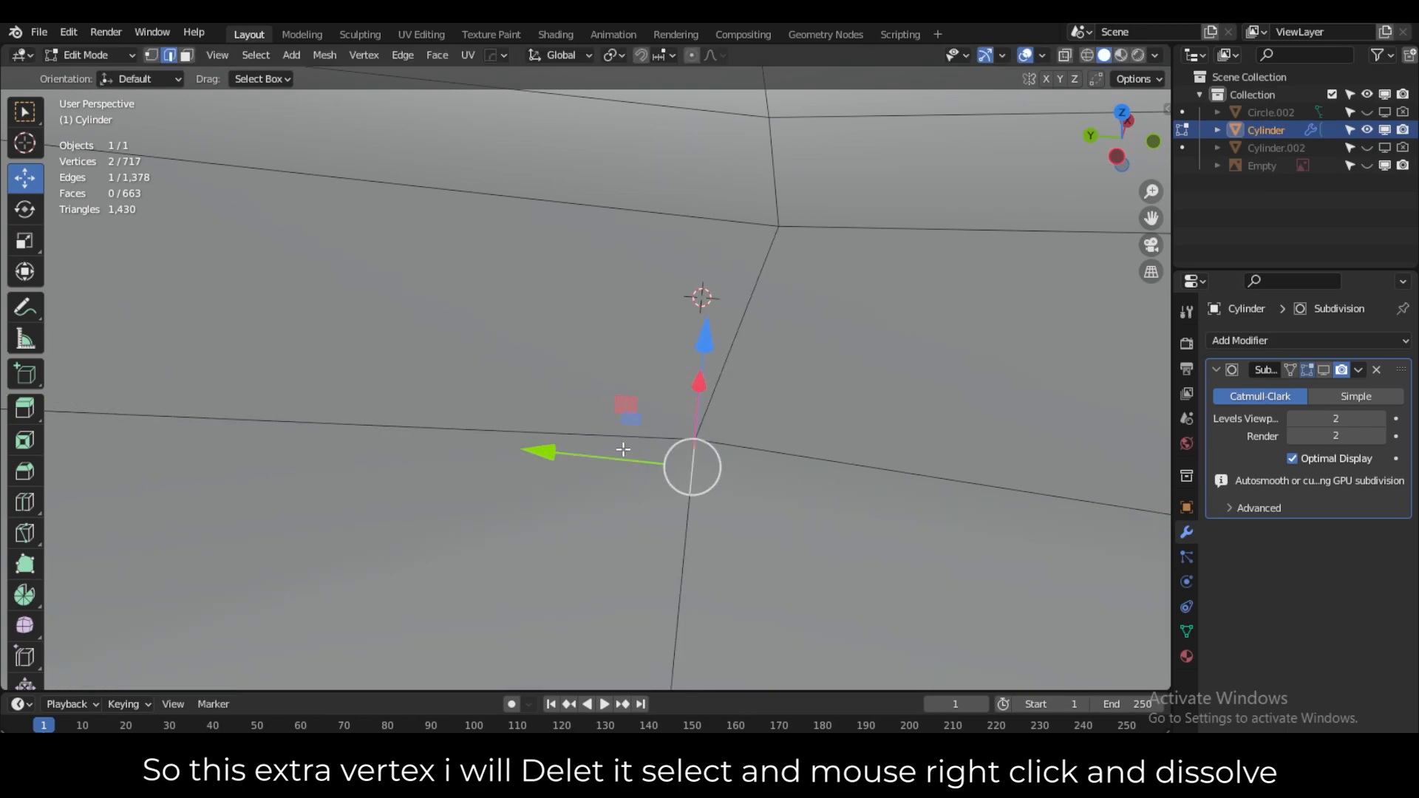
Dissolve the extra vertex on the vertical edge just below the last merged vertex.
{"action": "left_click", "coordinate": [151, 55]}
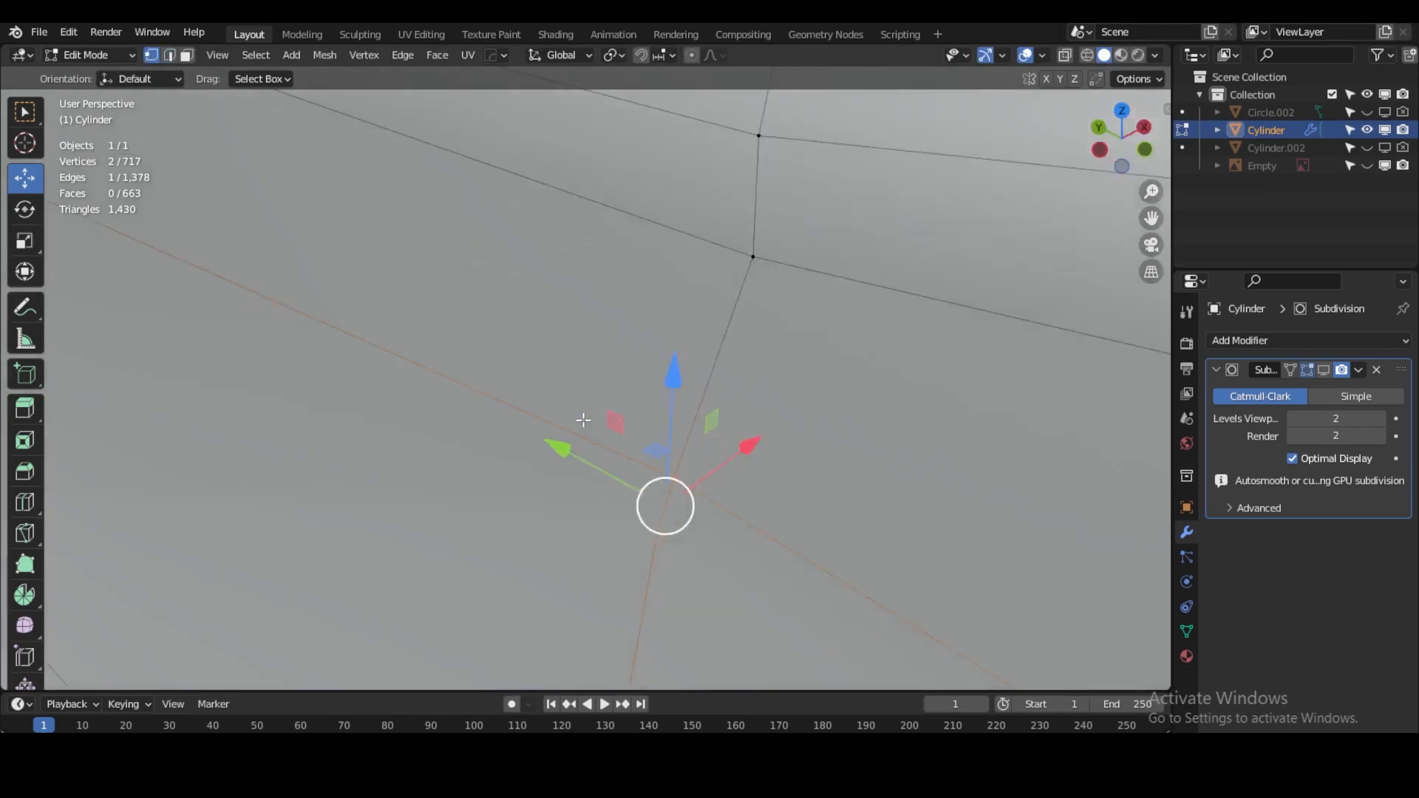
{"action": "middle_click_drag", "start_coordinate": [583, 420], "coordinate": [550, 447]}
{"action": "left_click", "coordinate": [504, 513]}
{"action": "left_click", "coordinate": [459, 499]}
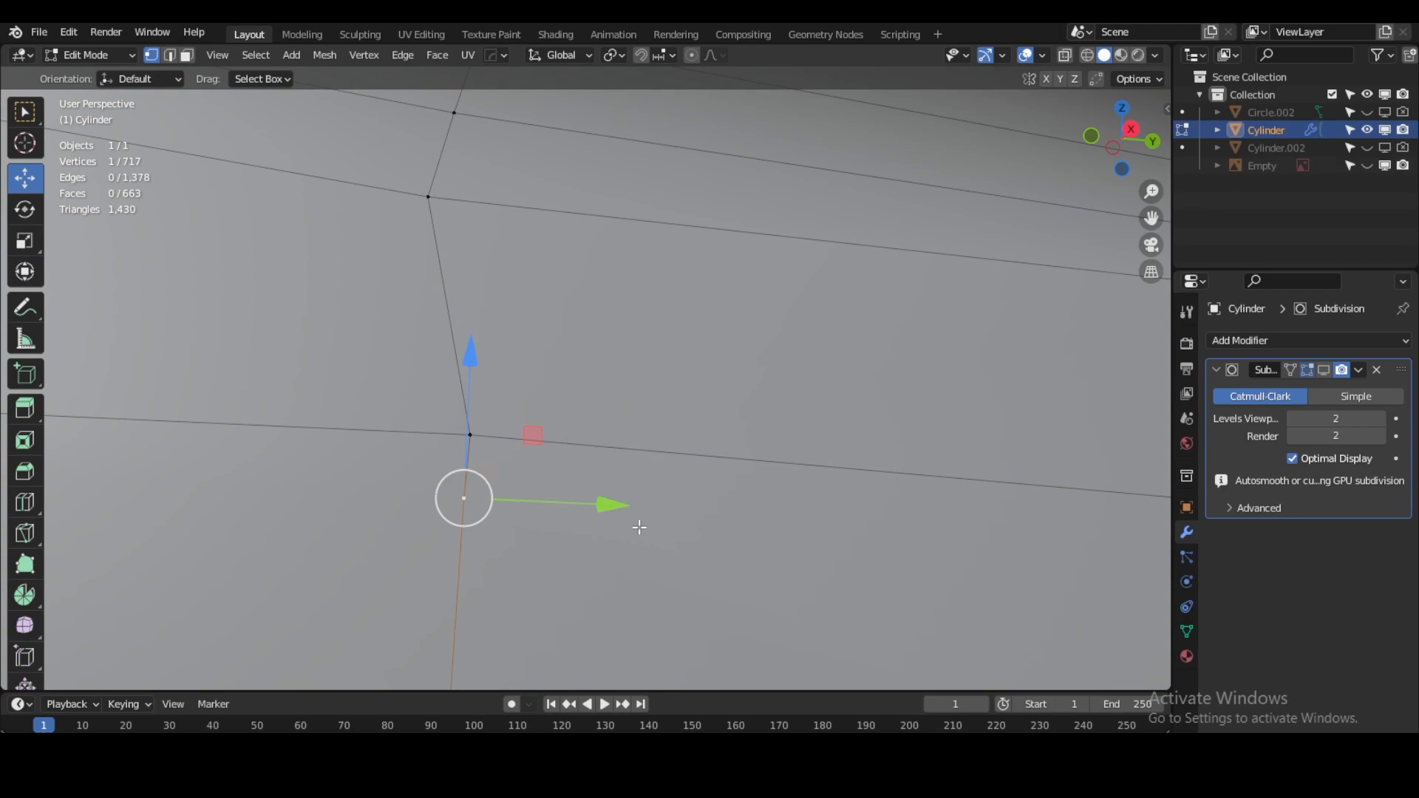
{"action": "right_click", "coordinate": [639, 526]}
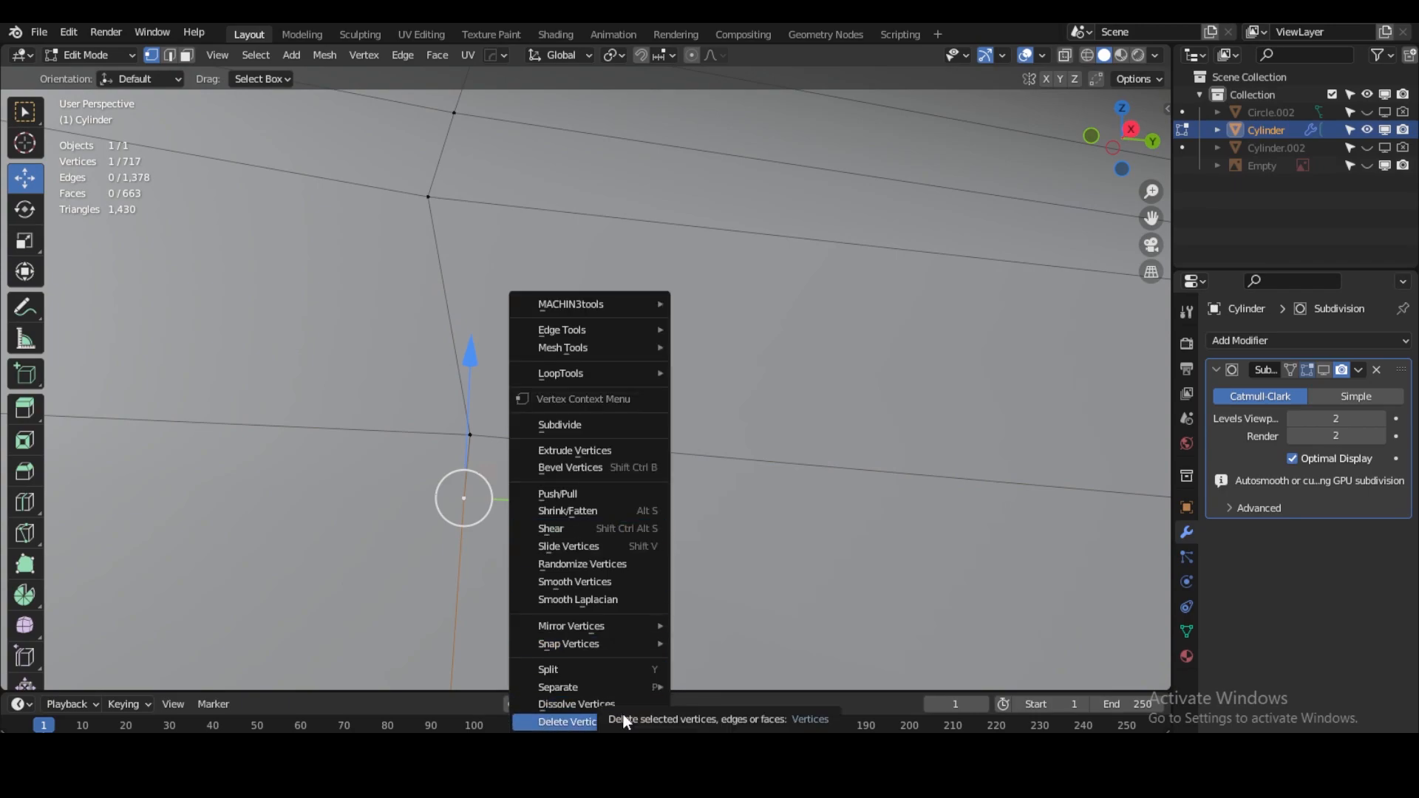
{"action": "left_click", "coordinate": [602, 705]}
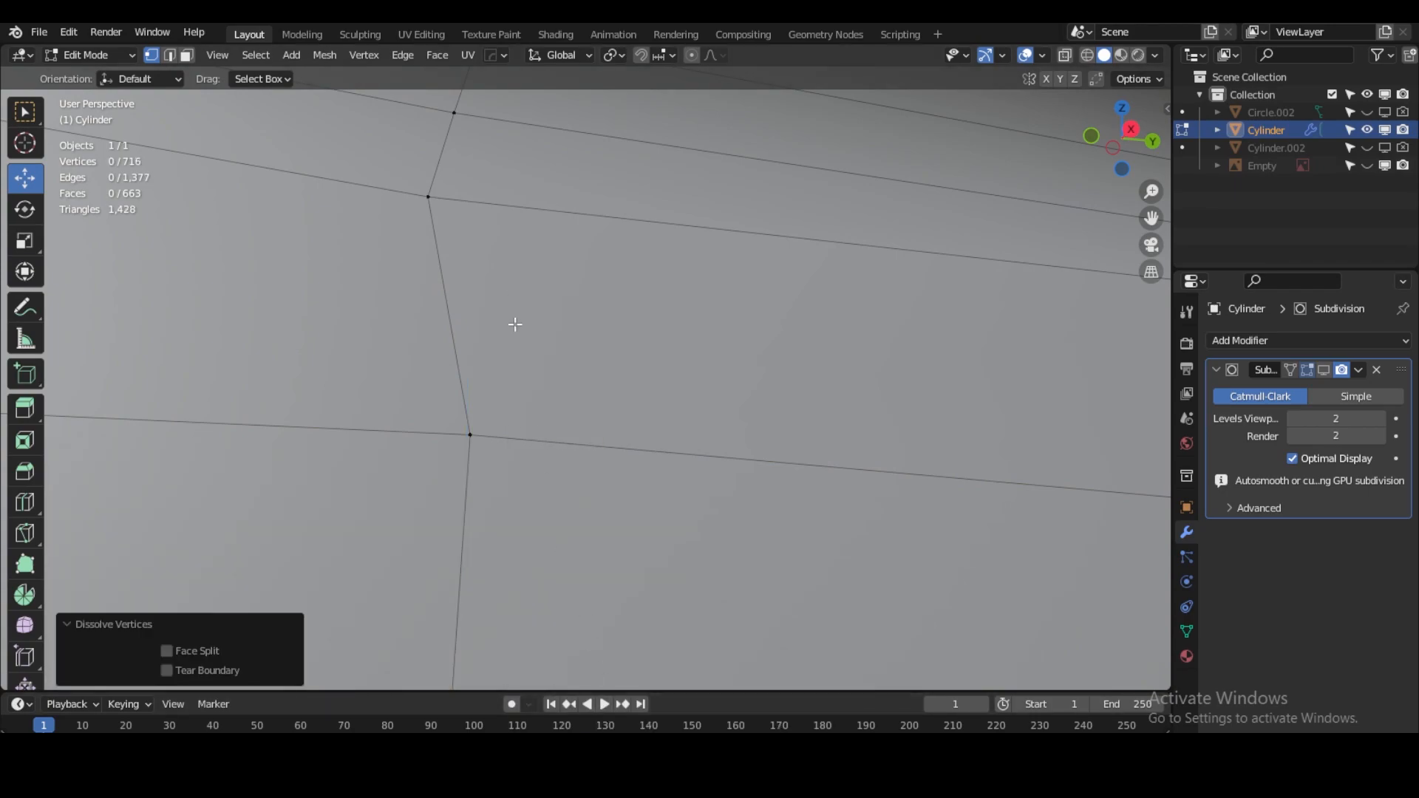
{"action": "scroll", "coordinate": [515, 324], "scroll_direction": "down", "scroll_amount": 6}
{"action": "middle_click_drag", "start_coordinate": [580, 401], "coordinate": [555, 405]}
{"action": "scroll", "coordinate": [576, 407], "scroll_direction": "down", "scroll_amount": 4}
{"action": "scroll", "coordinate": [576, 407], "scroll_direction": "down", "scroll_amount": 4}
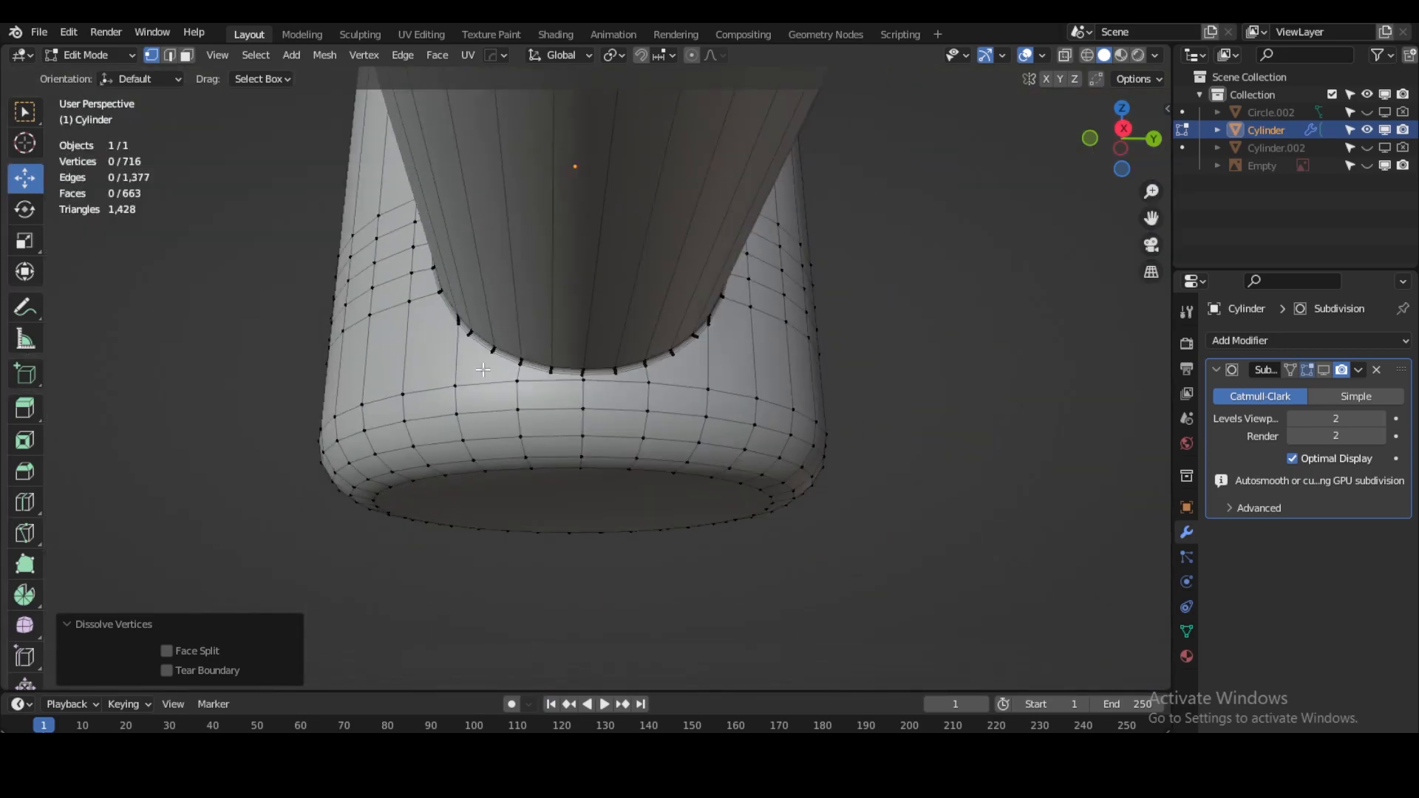
Leave Edit Mode, turn on the Subdivision modifier's viewport display and inspect the smoothed bowl–shank junction.
{"action": "left_click", "coordinate": [111, 56]}
{"action": "left_click", "coordinate": [96, 75]}
{"action": "middle_click_drag", "start_coordinate": [674, 400], "coordinate": [397, 408]}
{"action": "left_click", "coordinate": [1323, 370]}
{"action": "middle_click_drag", "start_coordinate": [483, 355], "coordinate": [623, 463], "text": "shift"}
{"action": "scroll", "coordinate": [638, 330], "scroll_direction": "up", "scroll_amount": 3}
{"action": "middle_click_drag", "start_coordinate": [639, 330], "coordinate": [629, 388], "text": "shift"}
In Edit Mode, knife-cut an edge from the bevel's open outer vertex above the shank's side to the neighbouring vertical bowl edge.
{"action": "left_click", "coordinate": [132, 56]}
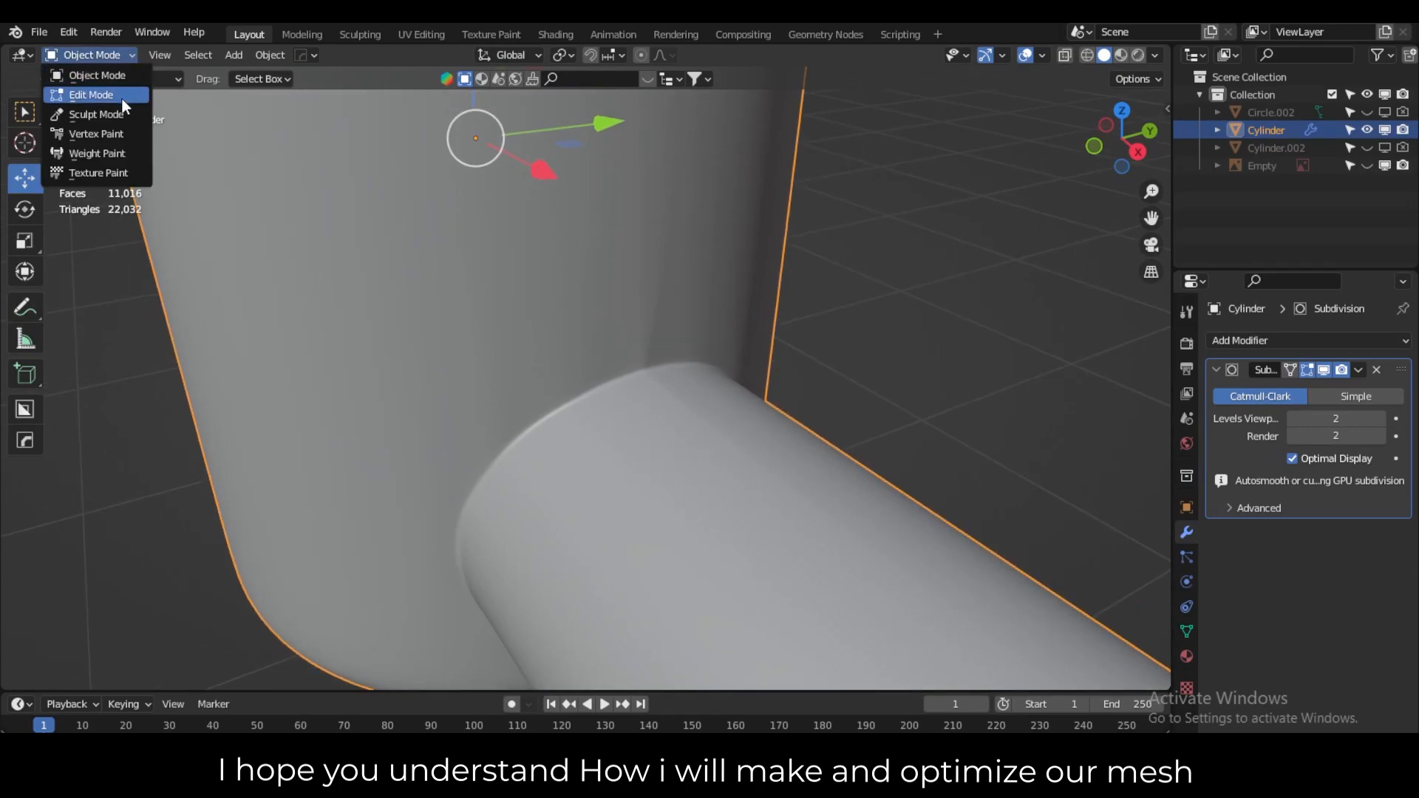
{"action": "left_click", "coordinate": [121, 98]}
{"action": "middle_click_drag", "start_coordinate": [653, 411], "coordinate": [748, 363]}
{"action": "scroll", "coordinate": [626, 279], "scroll_direction": "down", "scroll_amount": 8}
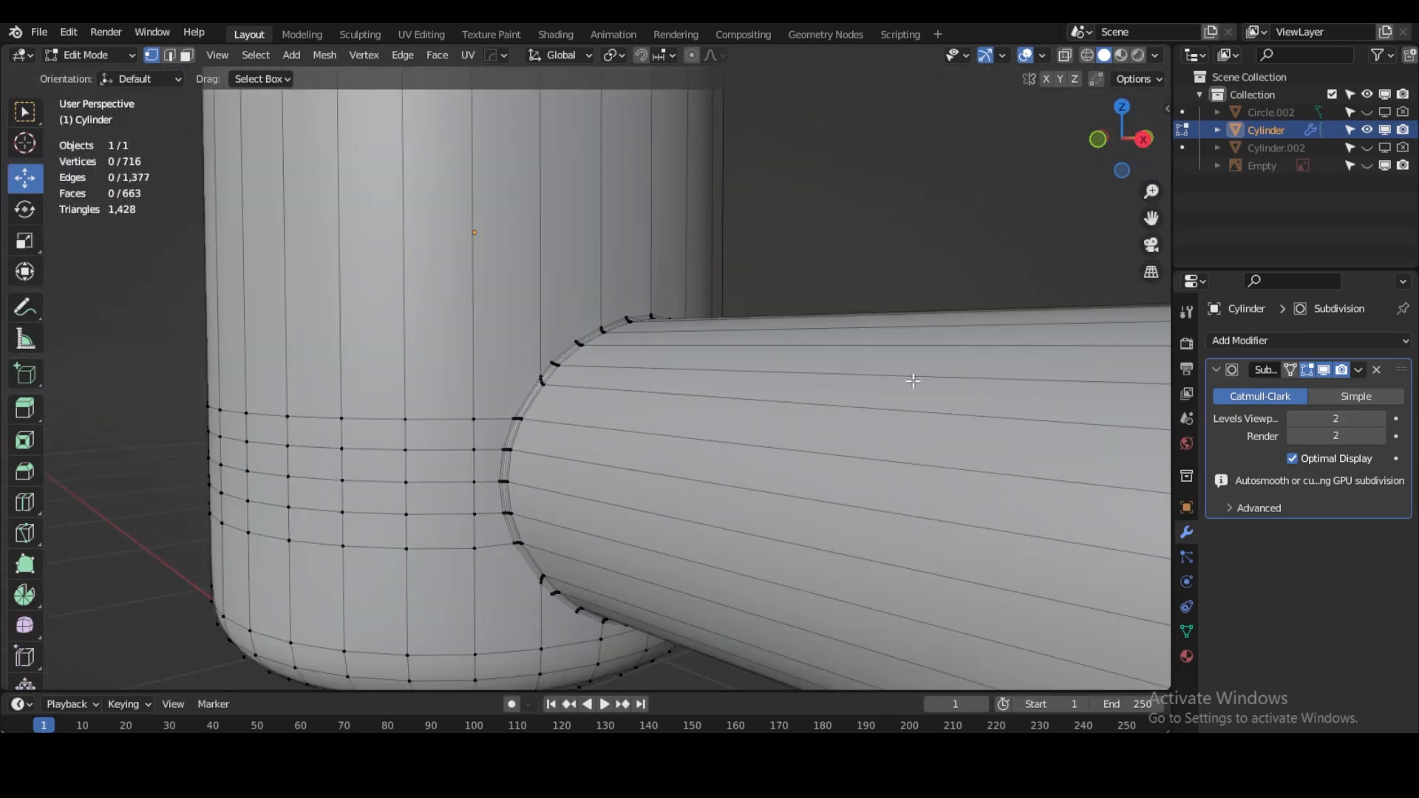
{"action": "scroll", "coordinate": [421, 389], "scroll_direction": "down", "scroll_amount": 5}
{"action": "middle_click_drag", "start_coordinate": [422, 389], "coordinate": [539, 461]}
{"action": "scroll", "coordinate": [538, 460], "scroll_direction": "up", "scroll_amount": 8}
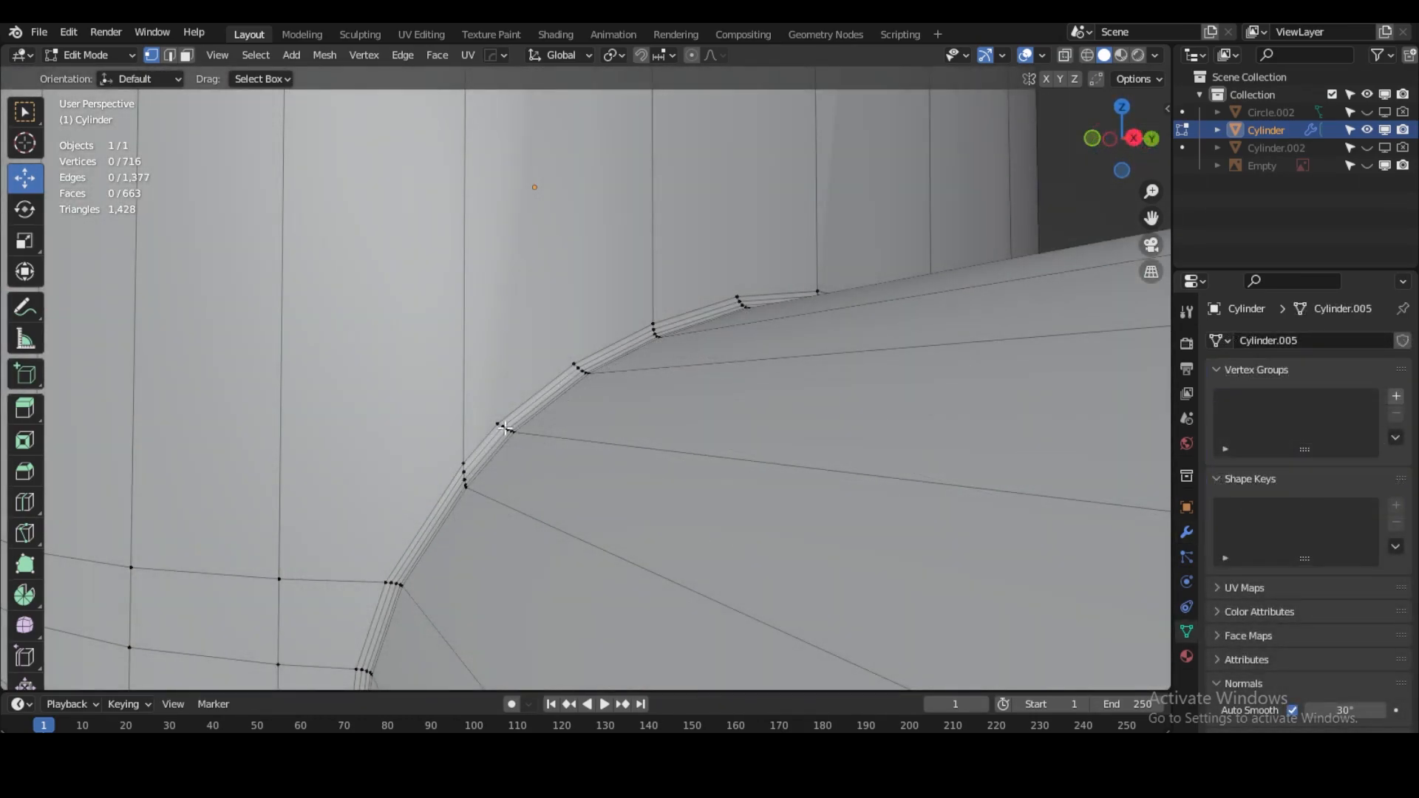
{"action": "key", "text": "k"}
{"action": "left_click", "coordinate": [498, 424]}
{"action": "left_click", "coordinate": [464, 412]}
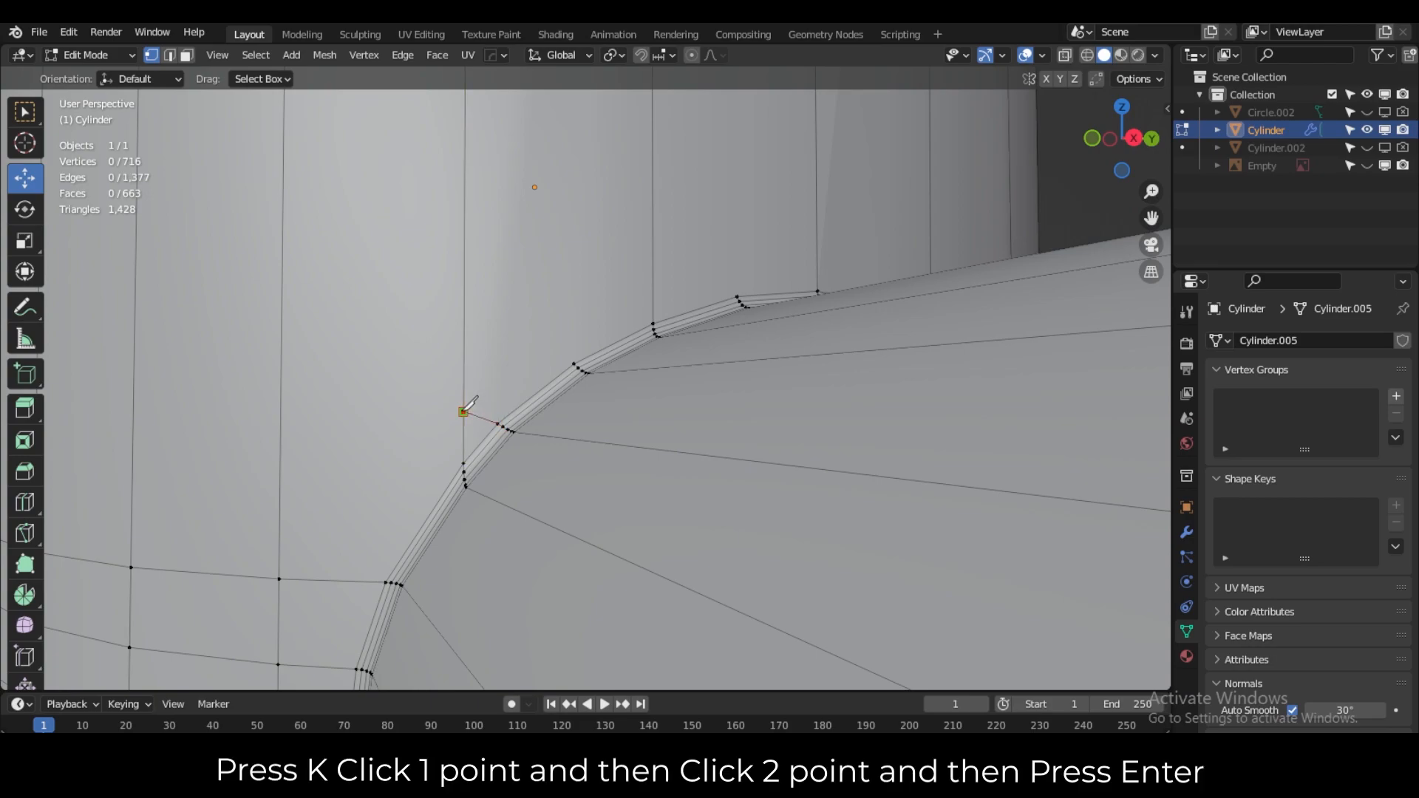
{"action": "key", "text": "Return"}
Knife-cut a second edge from the next bevel vertex up to a higher point on the same vertical bowl edge.
{"action": "middle_click_drag", "start_coordinate": [518, 459], "coordinate": [560, 468]}
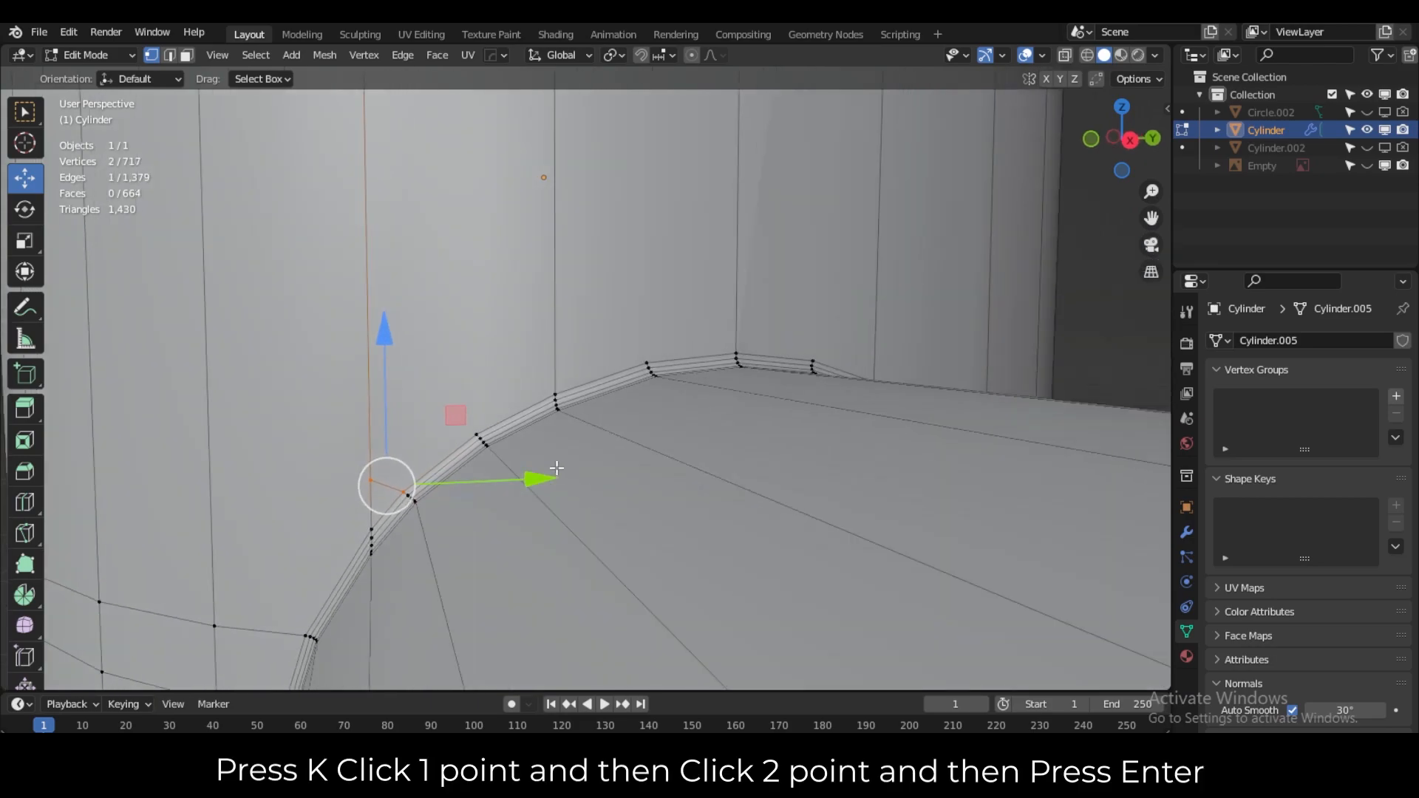
{"action": "left_click", "coordinate": [482, 439]}
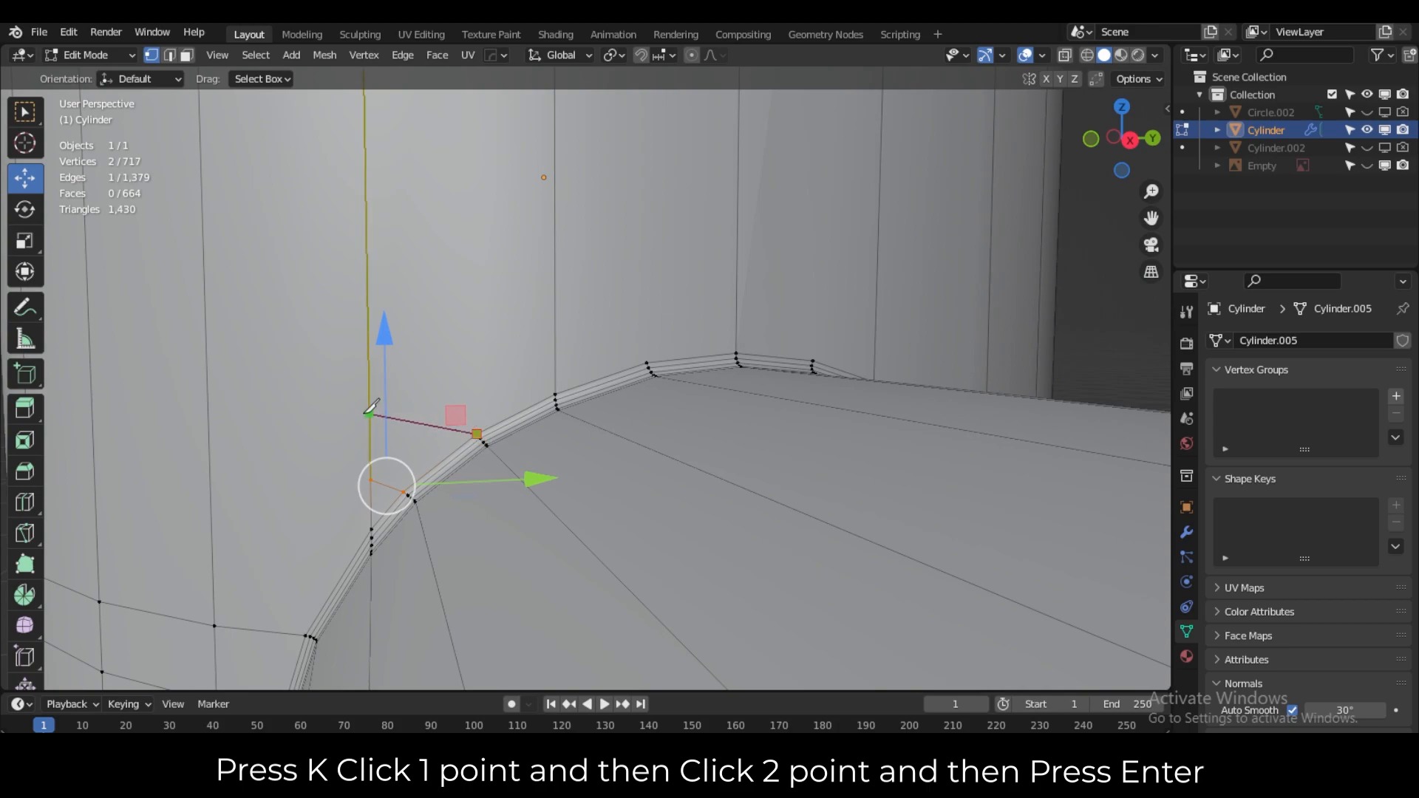
{"action": "left_click", "coordinate": [369, 402]}
{"action": "key", "text": "Return"}
On the opposite side of the junction, knife-cut two edges from the matching bevel vertices to the nearest vertical bowl edge.
{"action": "middle_click_drag", "start_coordinate": [742, 486], "coordinate": [640, 462]}
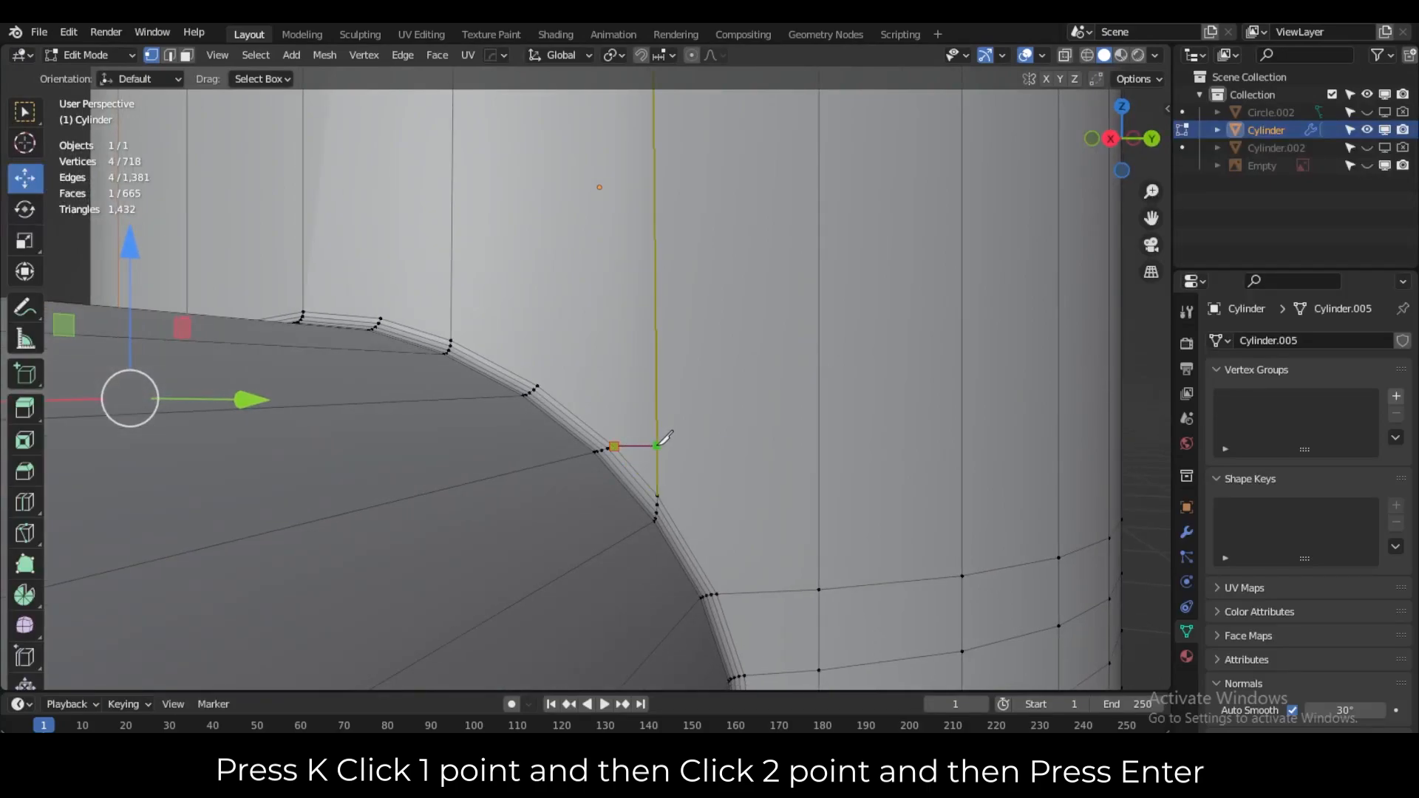
{"action": "key", "text": "Return"}
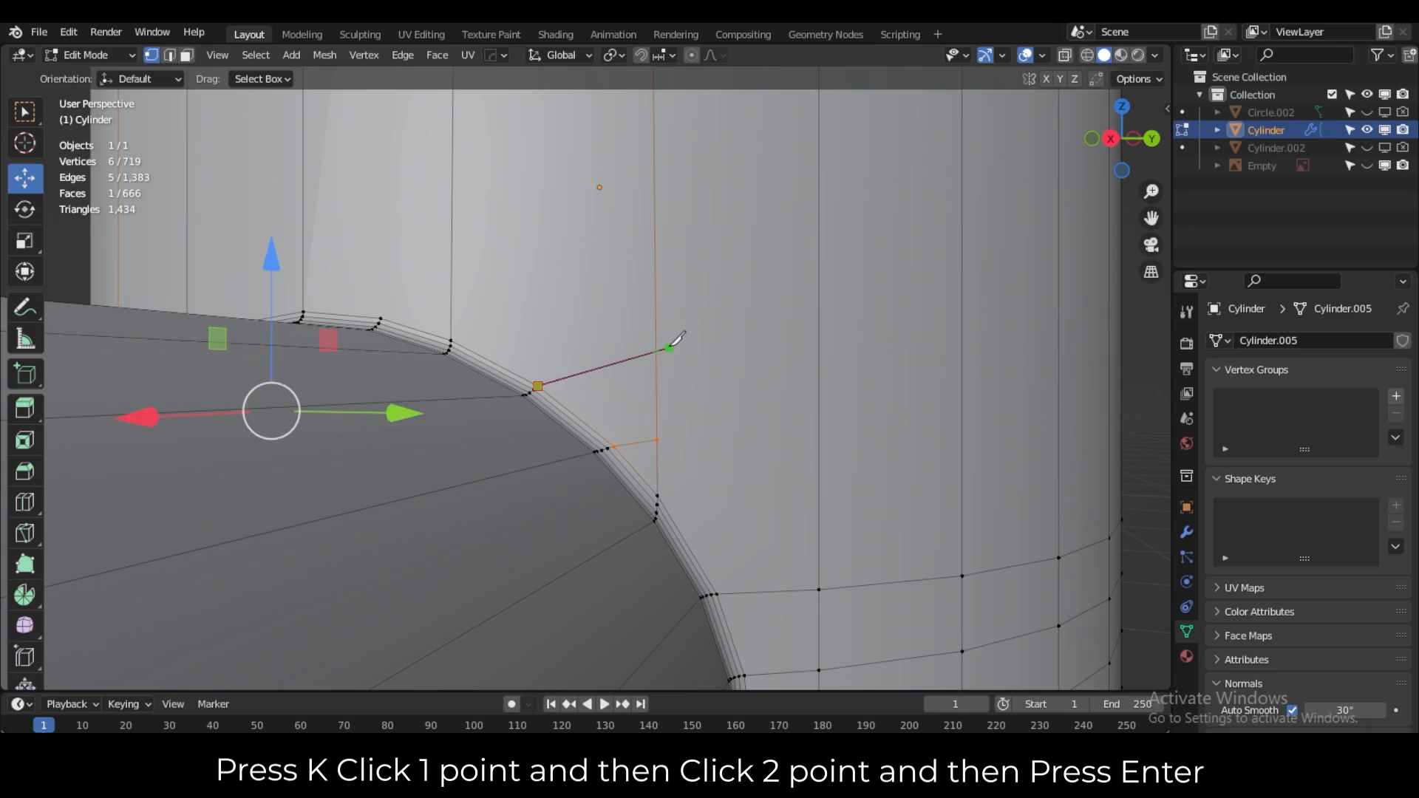
{"action": "key", "text": "Return"}
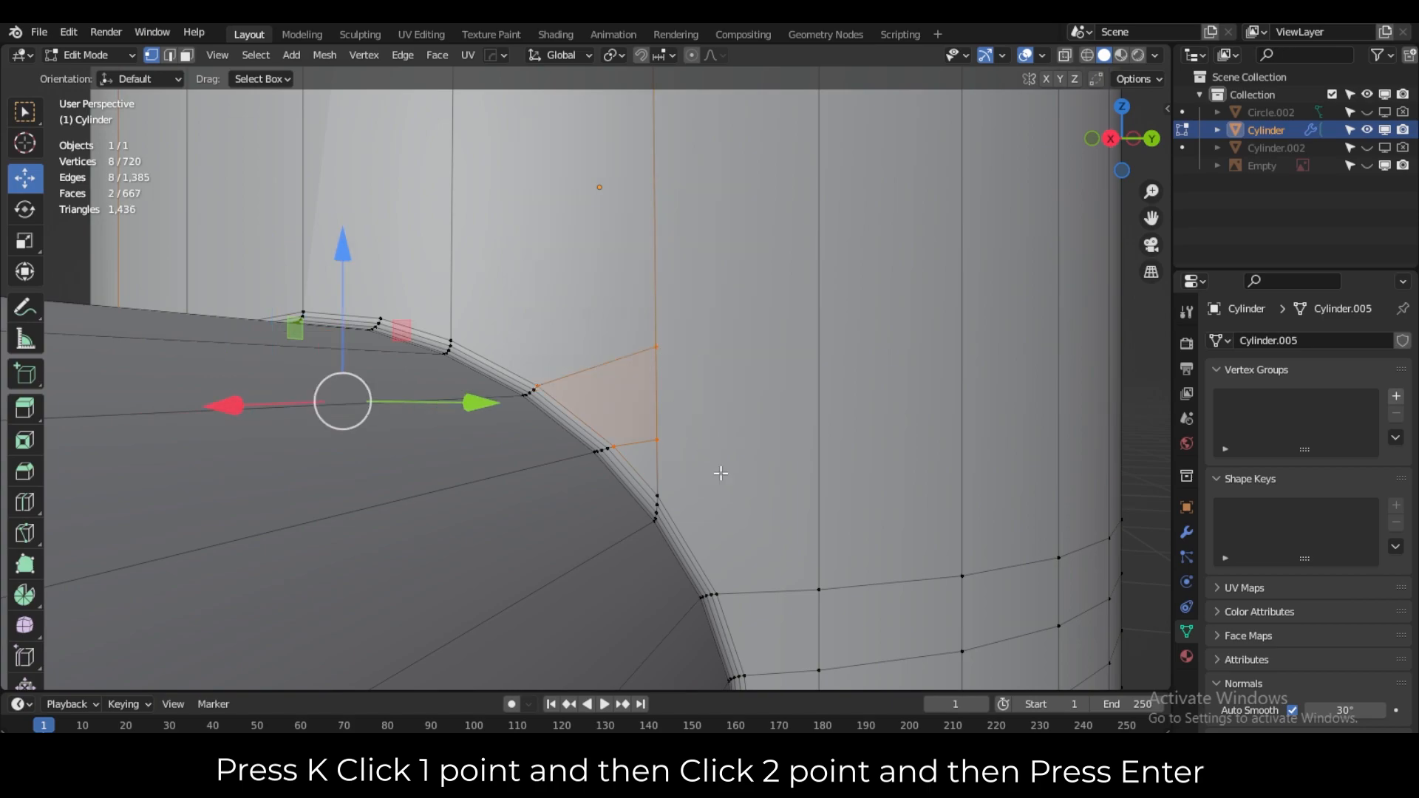
{"action": "scroll", "coordinate": [721, 473], "scroll_direction": "down", "scroll_amount": 3}
{"action": "scroll", "coordinate": [729, 479], "scroll_direction": "down", "scroll_amount": 3}
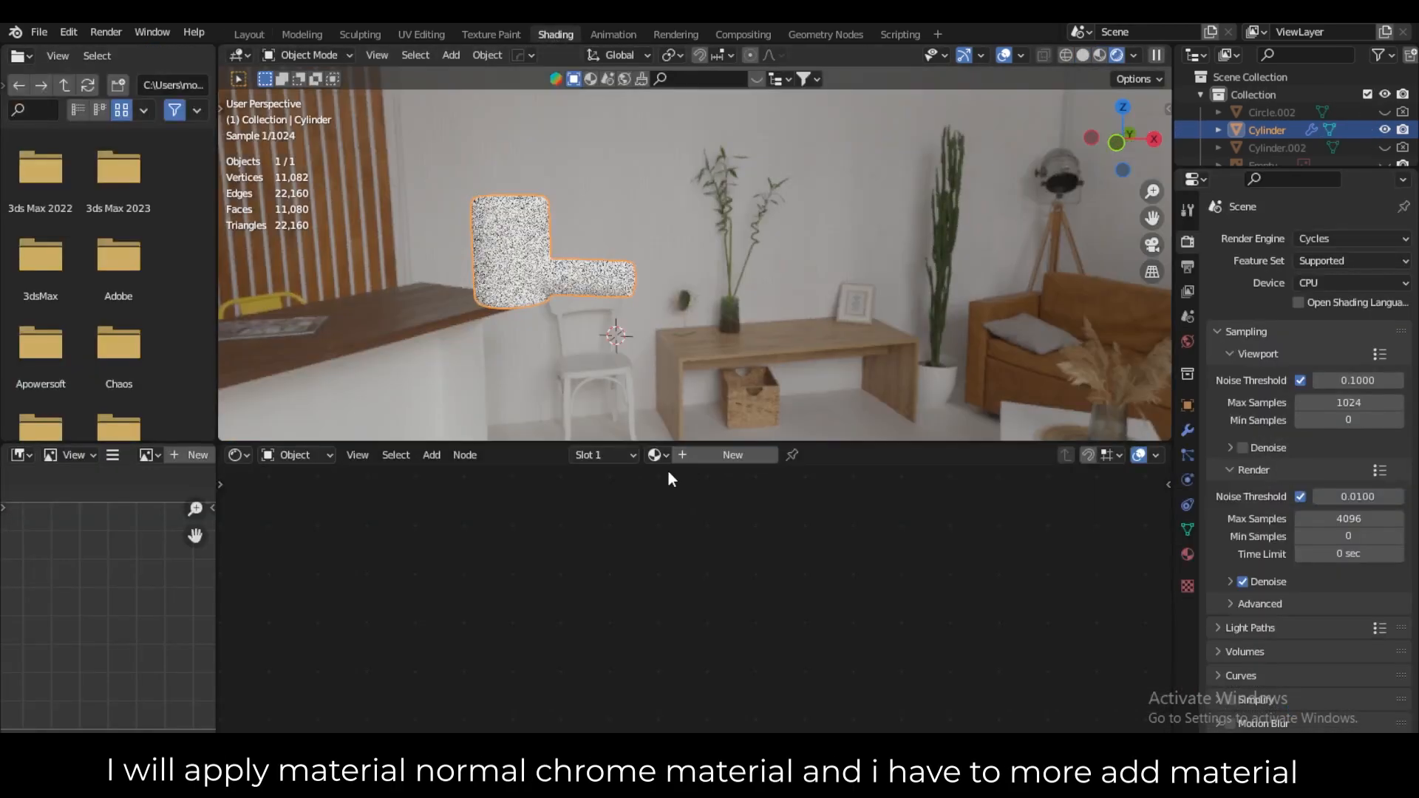
Assign the existing Material.001 to the pipe body and check its metallic look in the rendered view.
{"action": "left_click", "coordinate": [659, 454]}
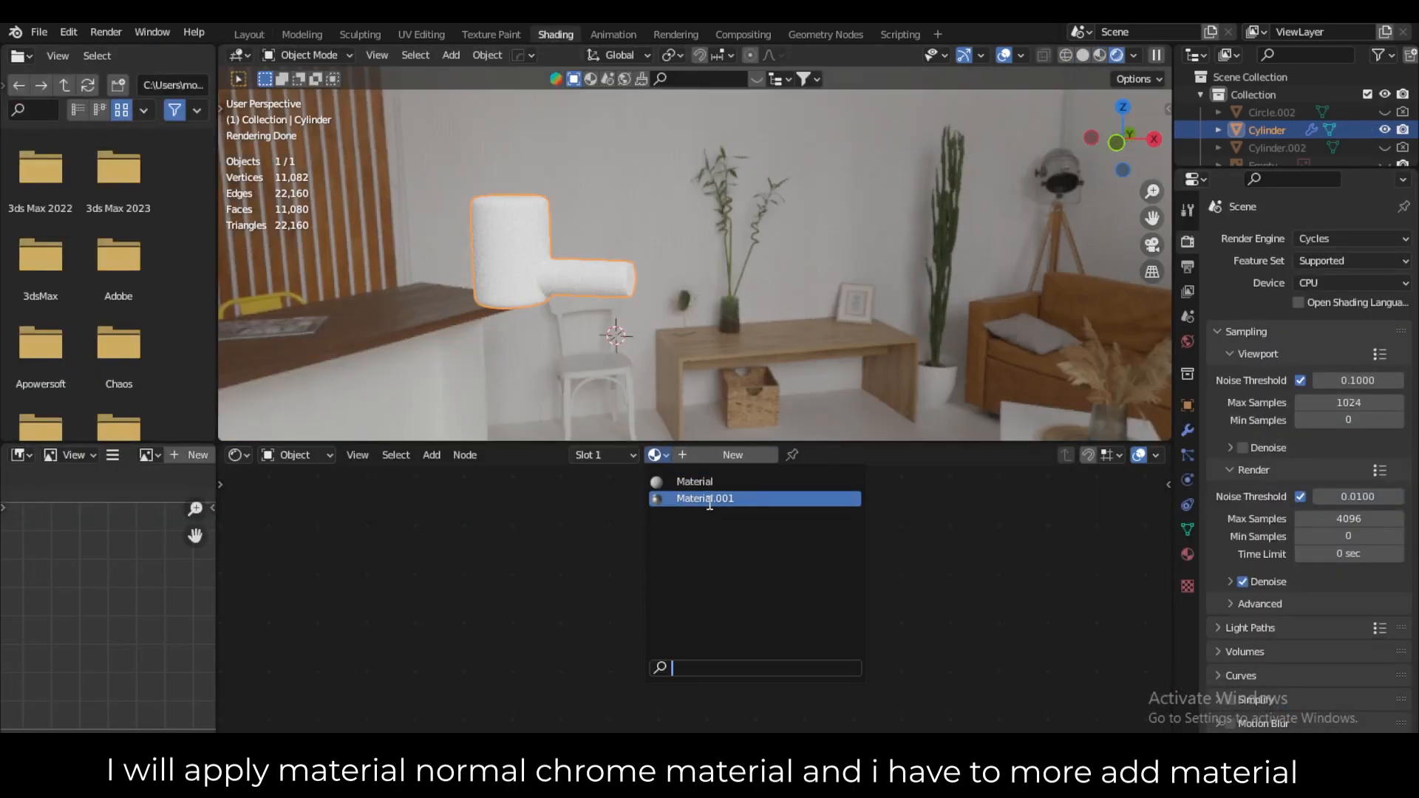
{"action": "left_click", "coordinate": [669, 497]}
{"action": "left_click", "coordinate": [450, 245]}
{"action": "scroll", "coordinate": [450, 239], "scroll_direction": "up", "scroll_amount": 4}
{"action": "middle_click_drag", "start_coordinate": [571, 234], "coordinate": [753, 247], "text": "shift"}
{"action": "middle_click_drag", "start_coordinate": [548, 261], "coordinate": [420, 228]}
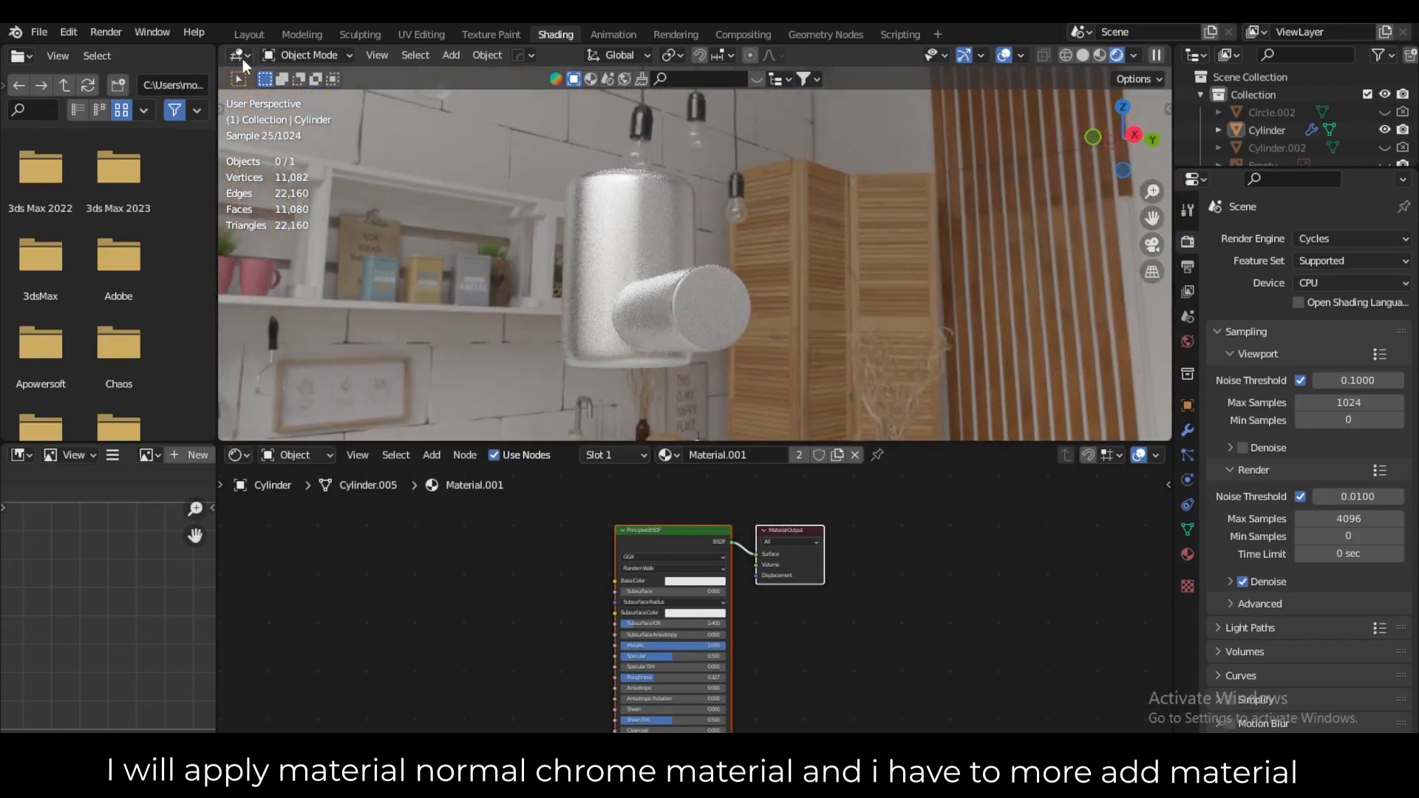
Return to the Layout workspace, show the reference image in front view and make the model see-through with X-ray.
{"action": "left_click", "coordinate": [248, 35]}
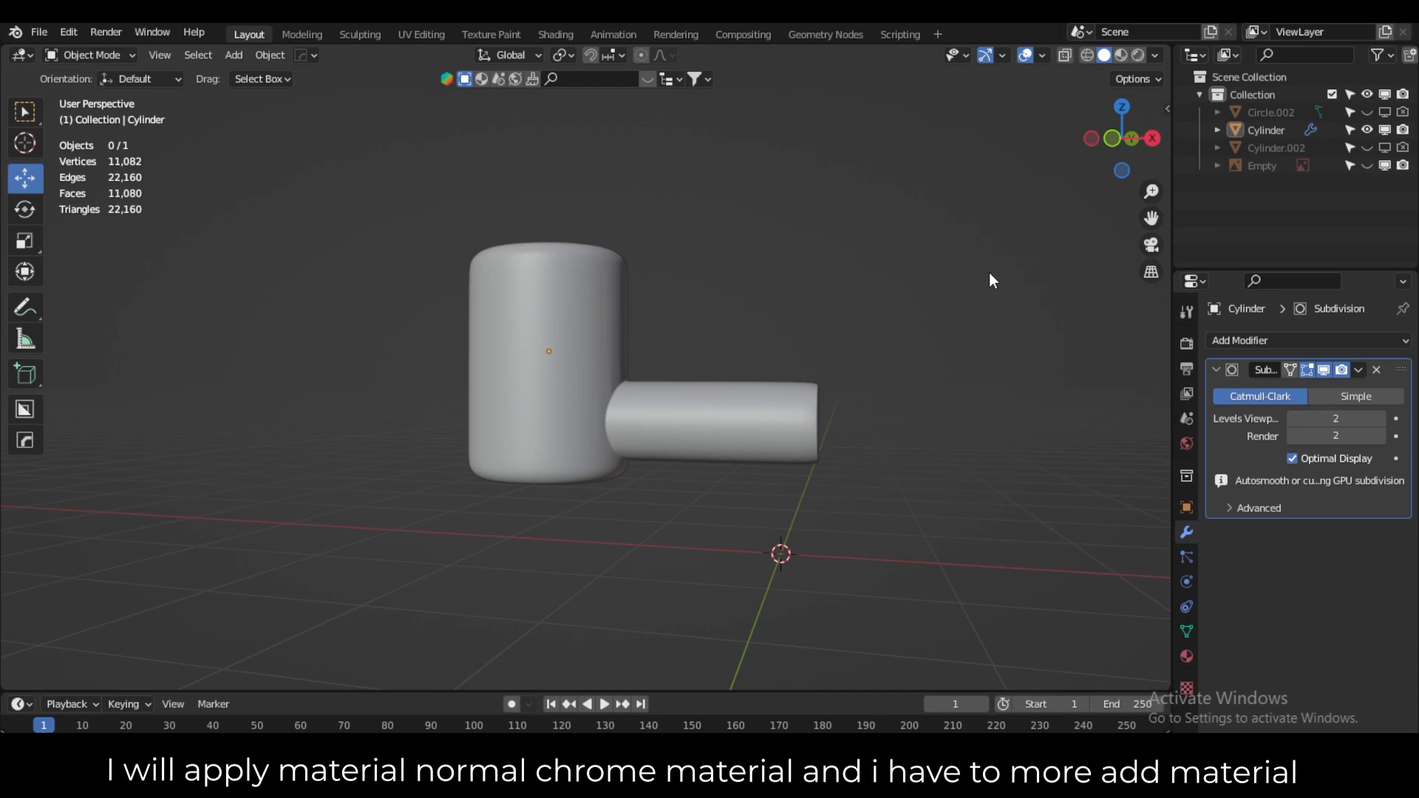
{"action": "left_click", "coordinate": [1112, 139]}
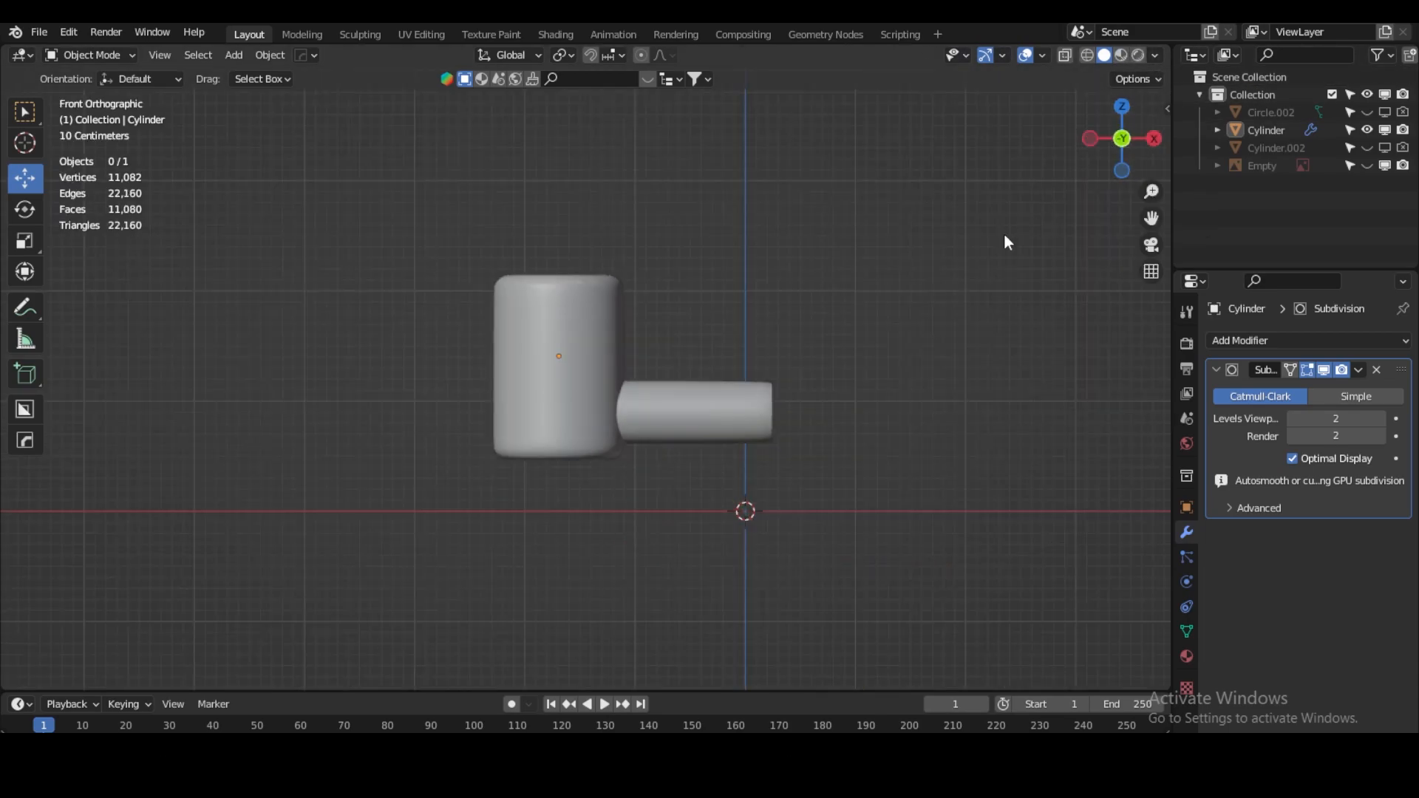
{"action": "left_click", "coordinate": [1367, 165]}
{"action": "key", "text": "alt+z"}
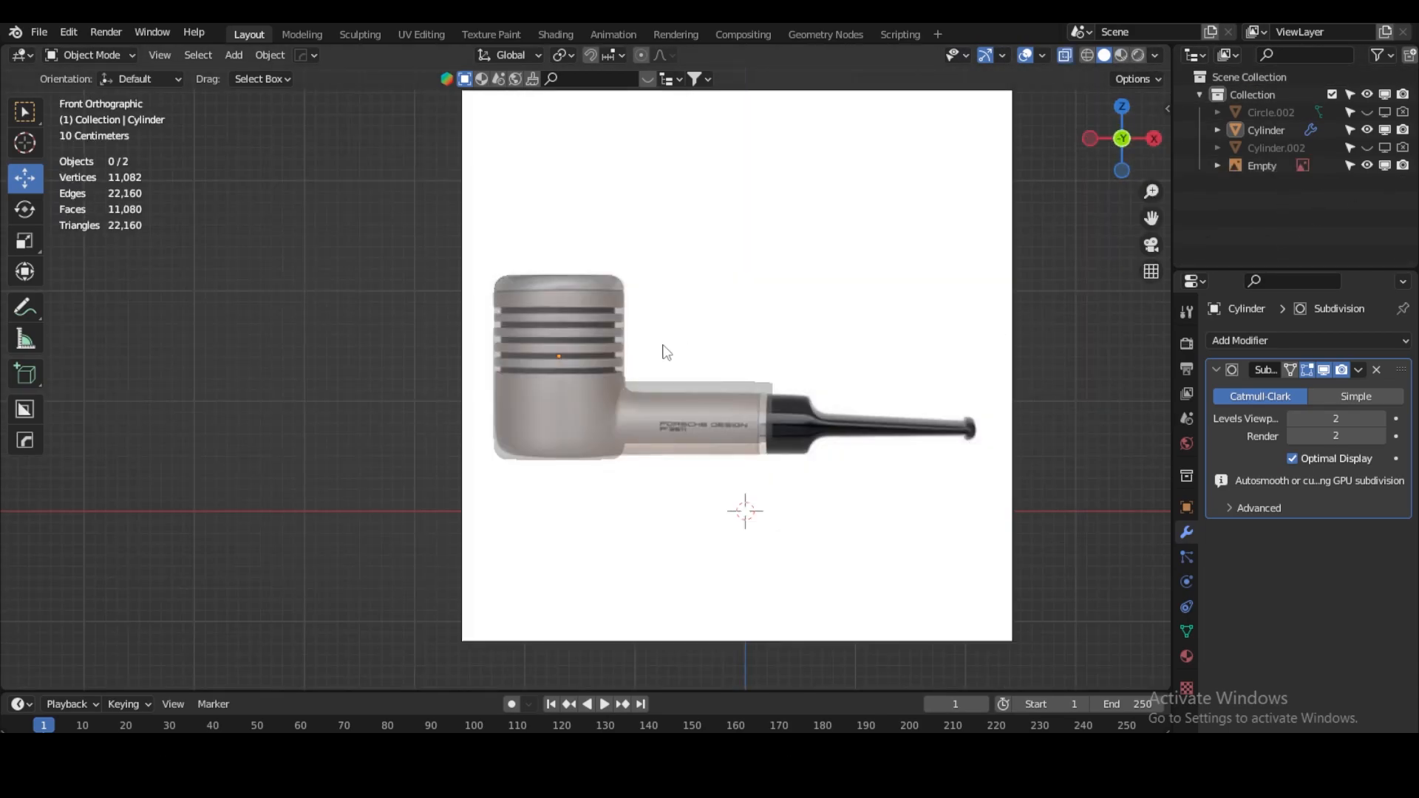
{"action": "scroll", "coordinate": [633, 346], "scroll_direction": "up", "scroll_amount": 2}
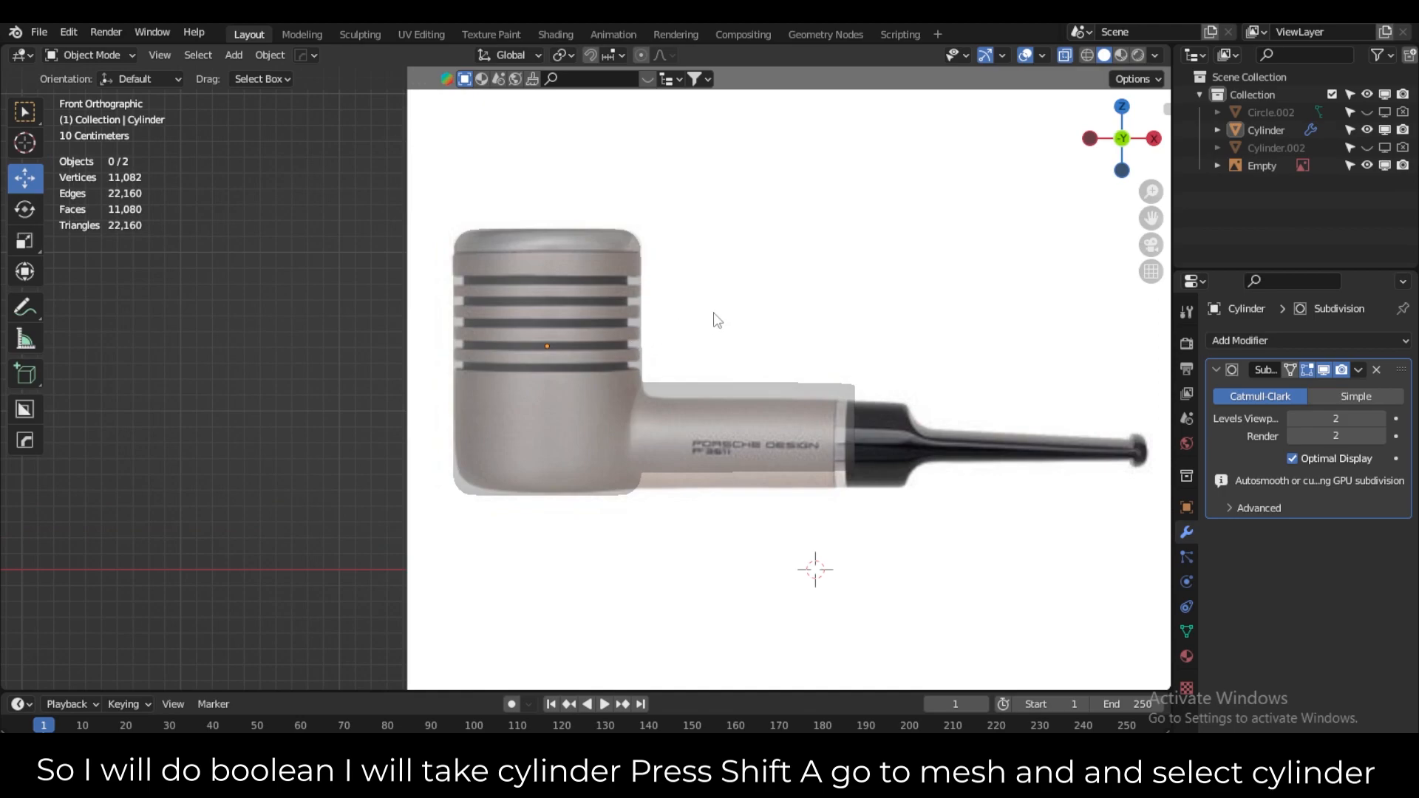
Add a 32-vertex cylinder, move it -1.6544 m in X and 1.6041 m in Z over the bowl, and scale it to 0.592.
{"action": "key", "text": "shift+a"}
{"action": "mouse_move", "coordinate": [714, 312]}
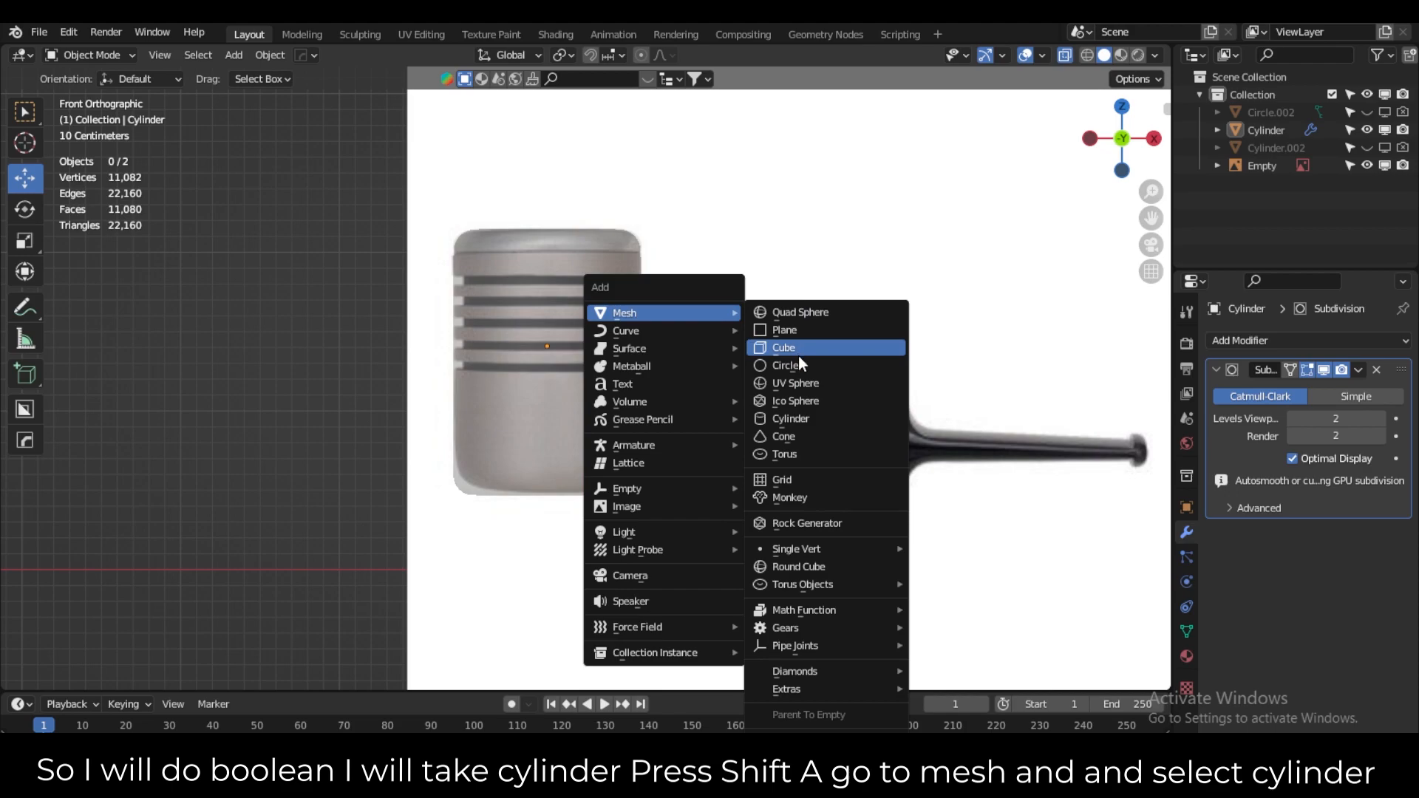
{"action": "left_click", "coordinate": [799, 419]}
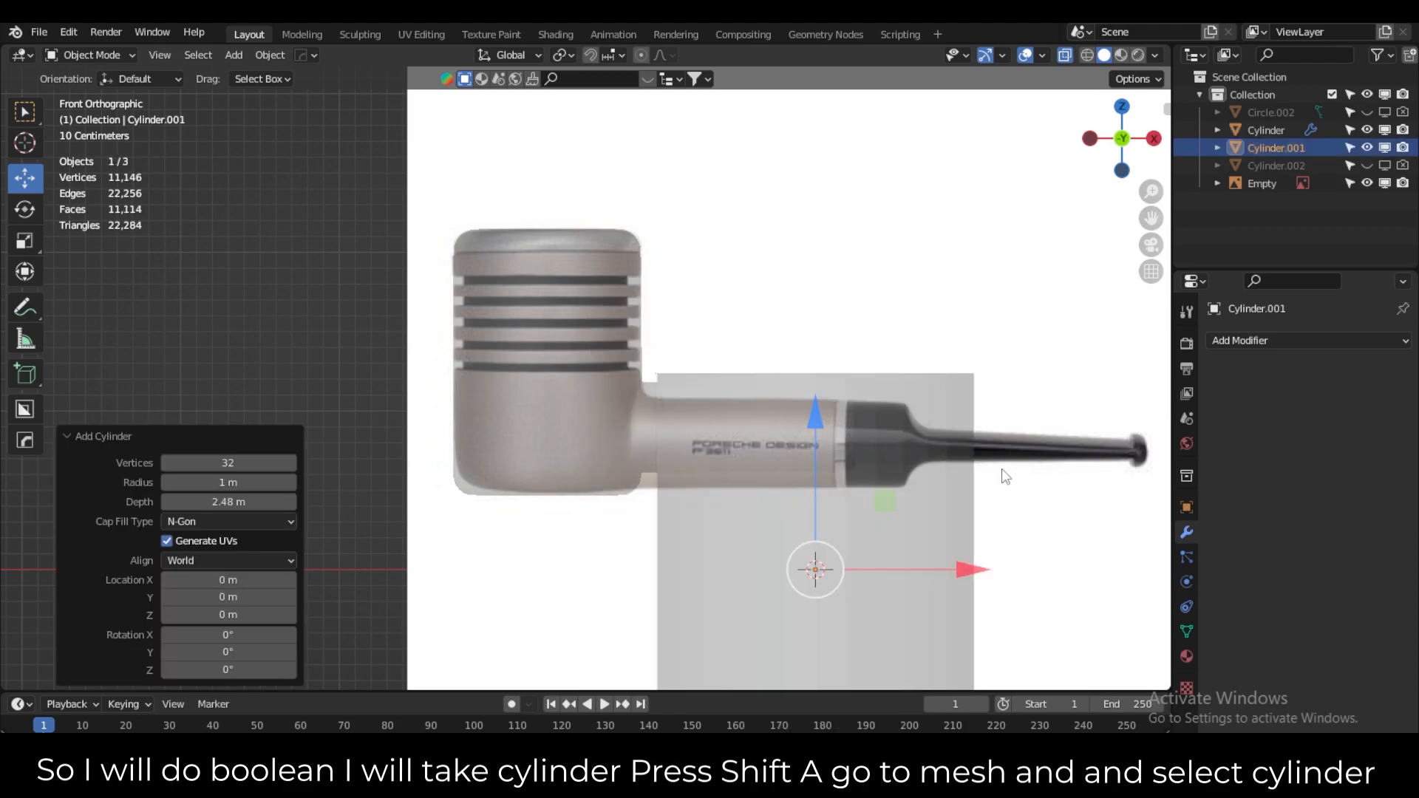
{"action": "key", "text": "g"}
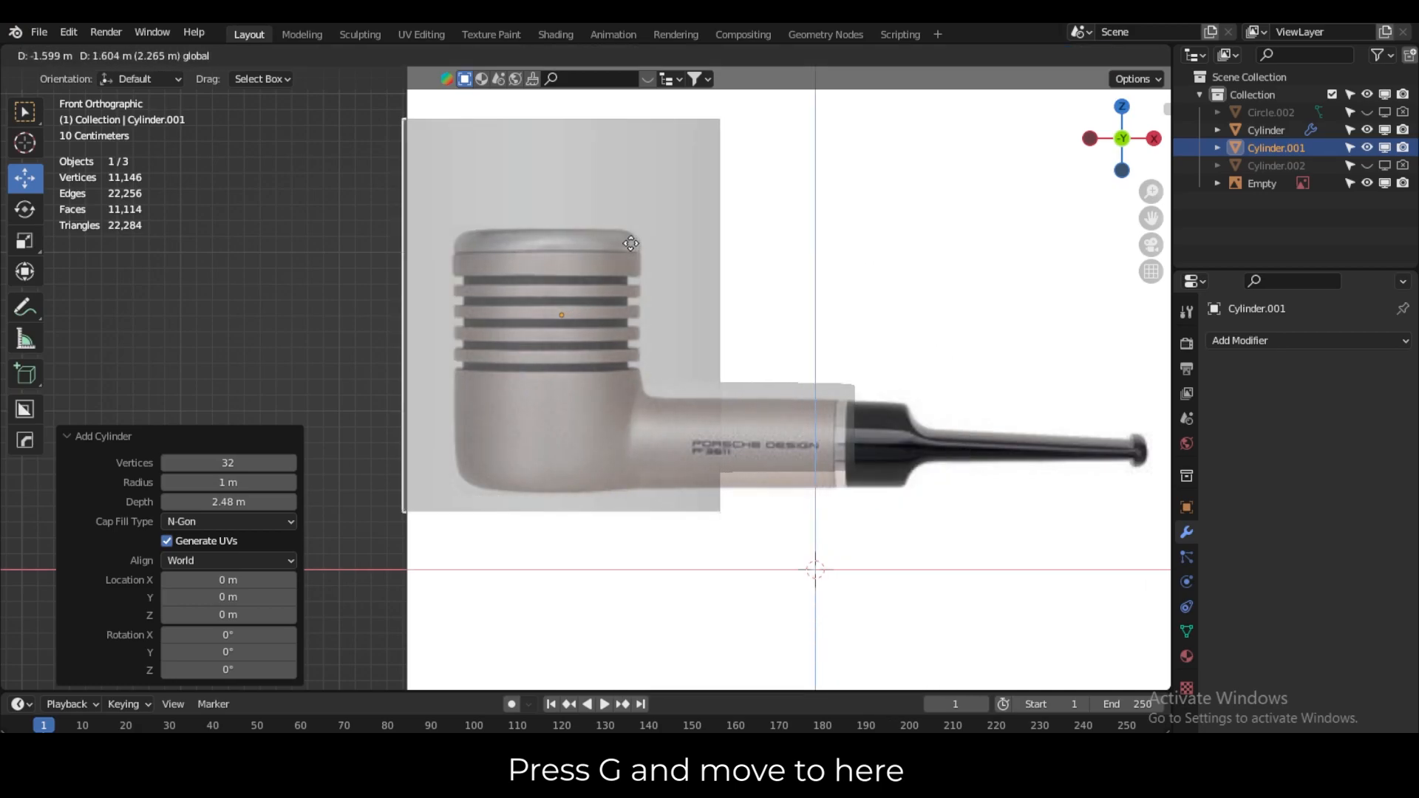
{"action": "left_click", "coordinate": [618, 243]}
{"action": "key", "text": "s"}
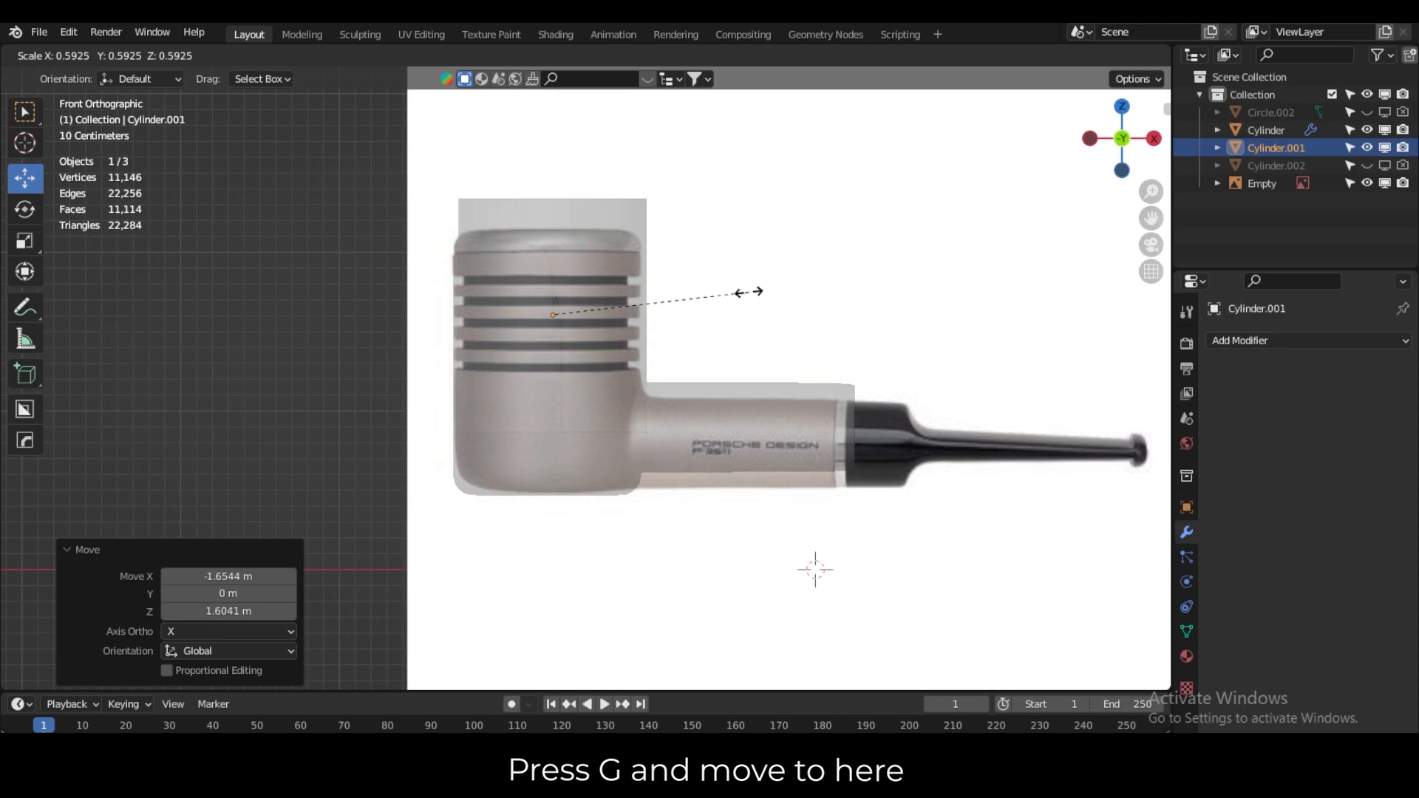
{"action": "left_click", "coordinate": [752, 291]}
Centre the cylinder on the bowl along X and scale it up by about 1.07 so it slightly overhangs both sides.
{"action": "scroll", "coordinate": [583, 260], "scroll_direction": "up", "scroll_amount": 3}
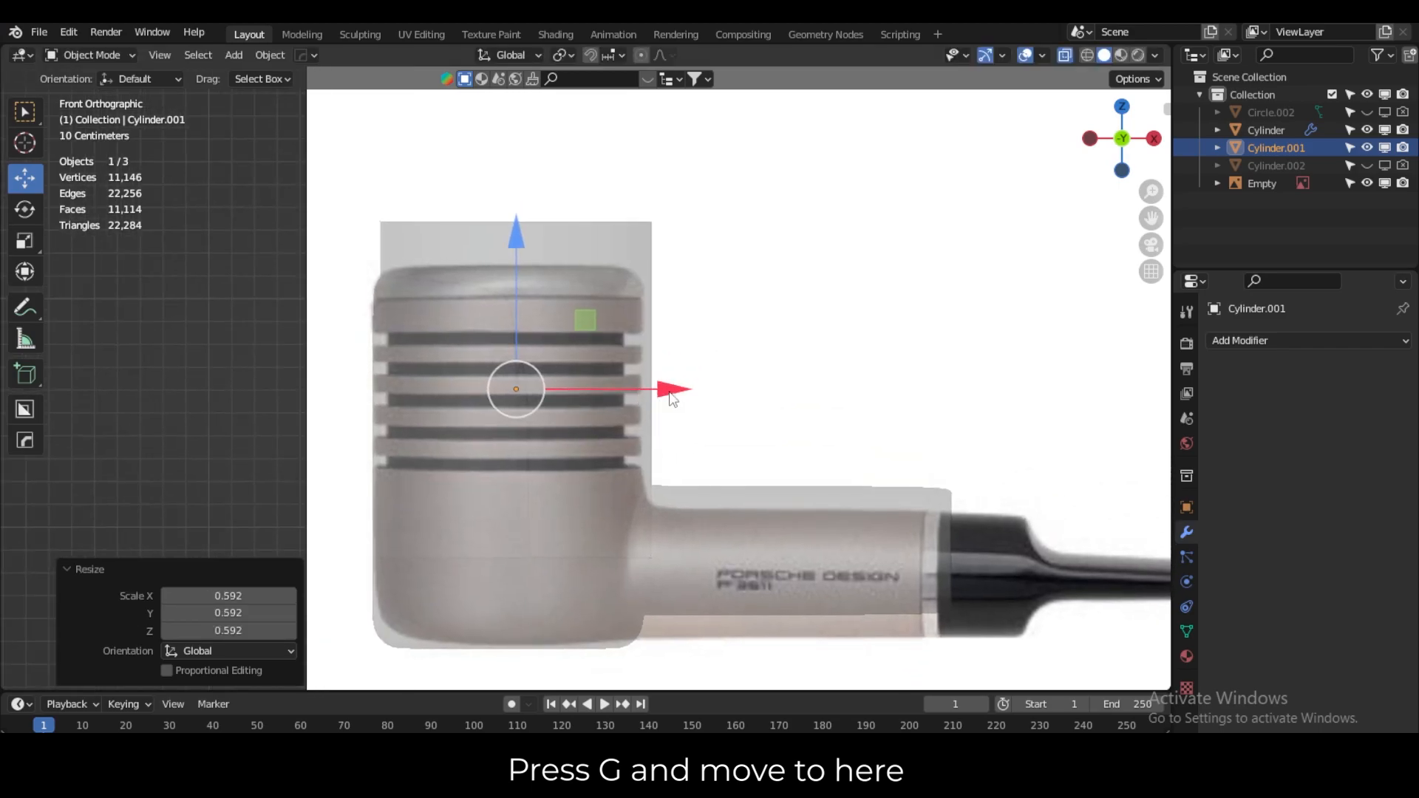
{"action": "key", "text": "g"}
{"action": "key", "text": "x"}
{"action": "left_click", "coordinate": [661, 391]}
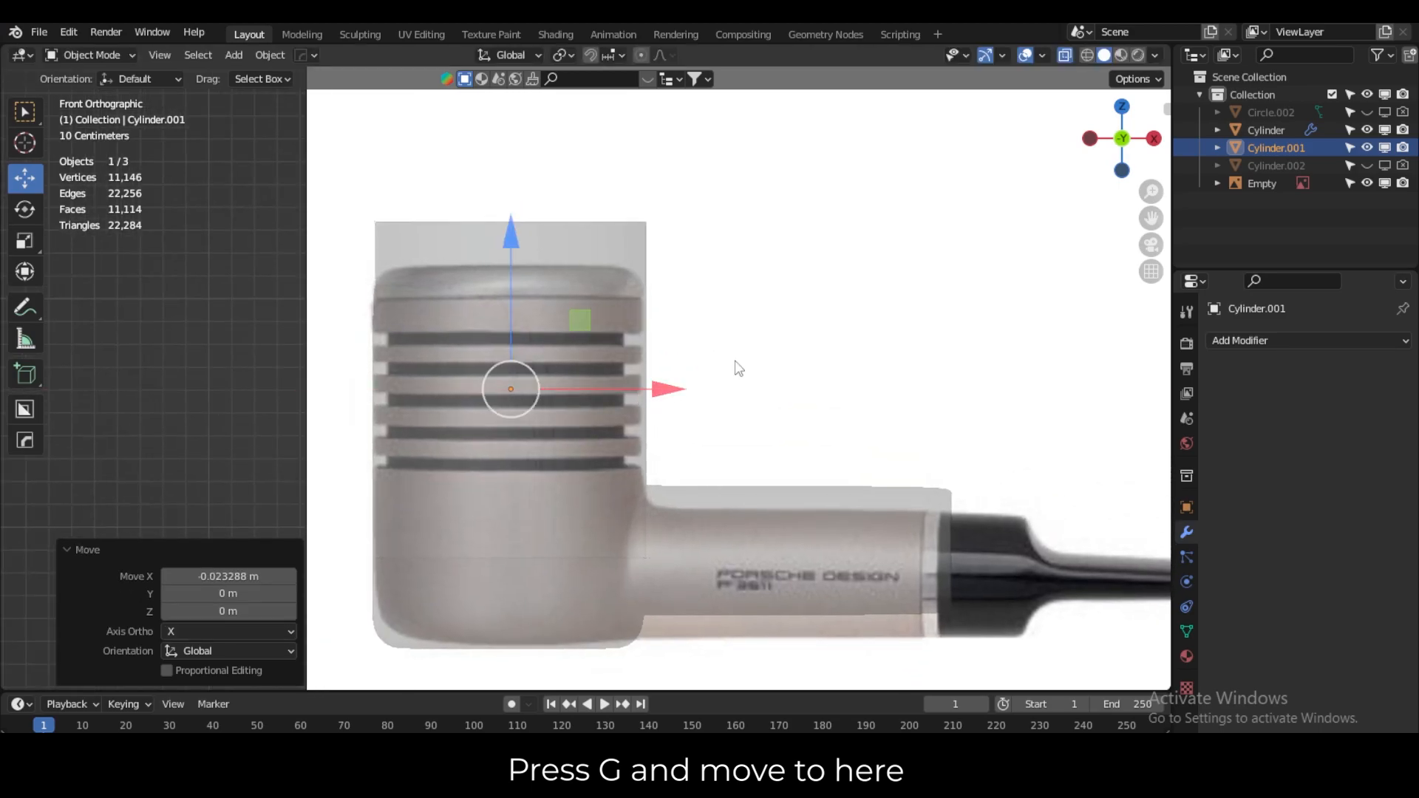
{"action": "key", "text": "s"}
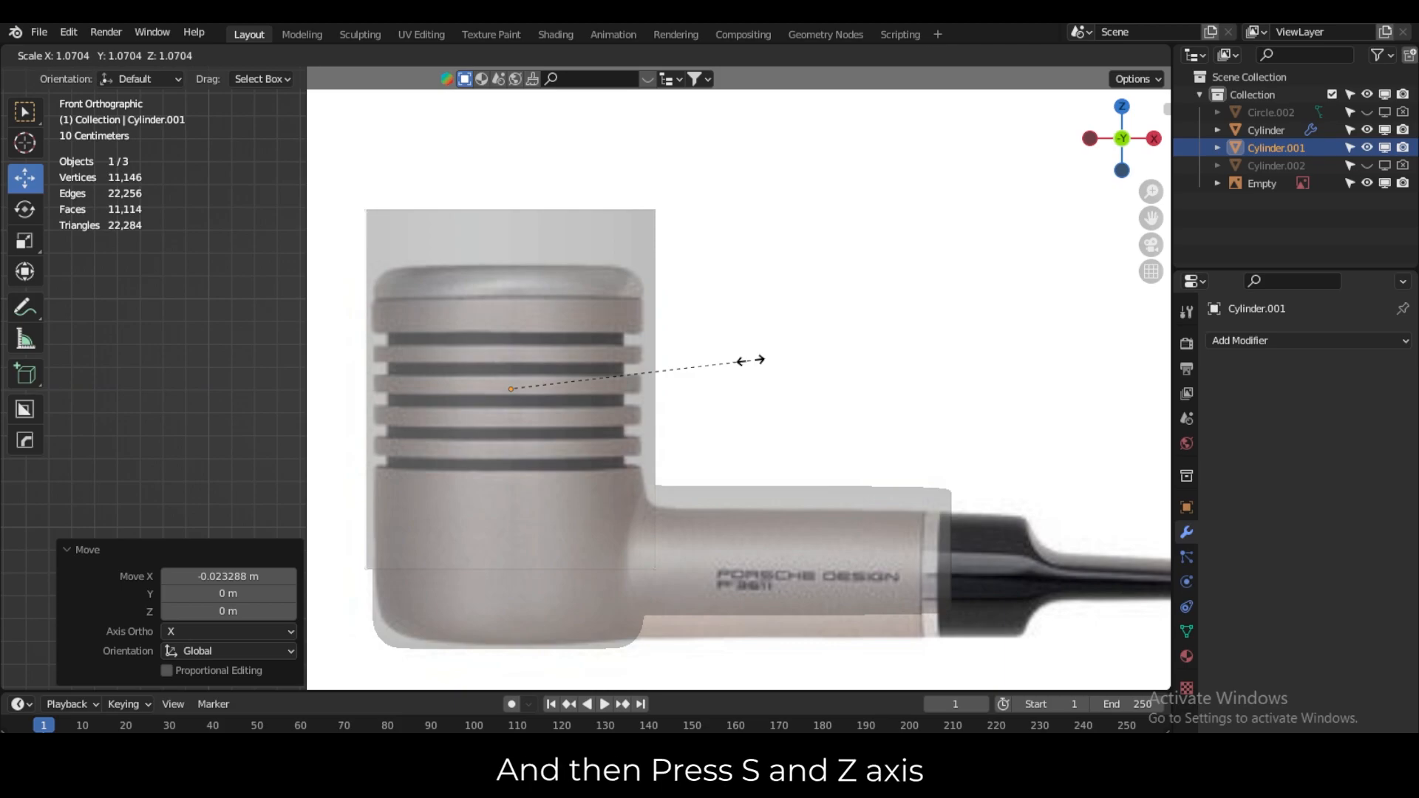
{"action": "left_click", "coordinate": [750, 360]}
{"action": "left_click_drag", "start_coordinate": [662, 398], "coordinate": [653, 388]}
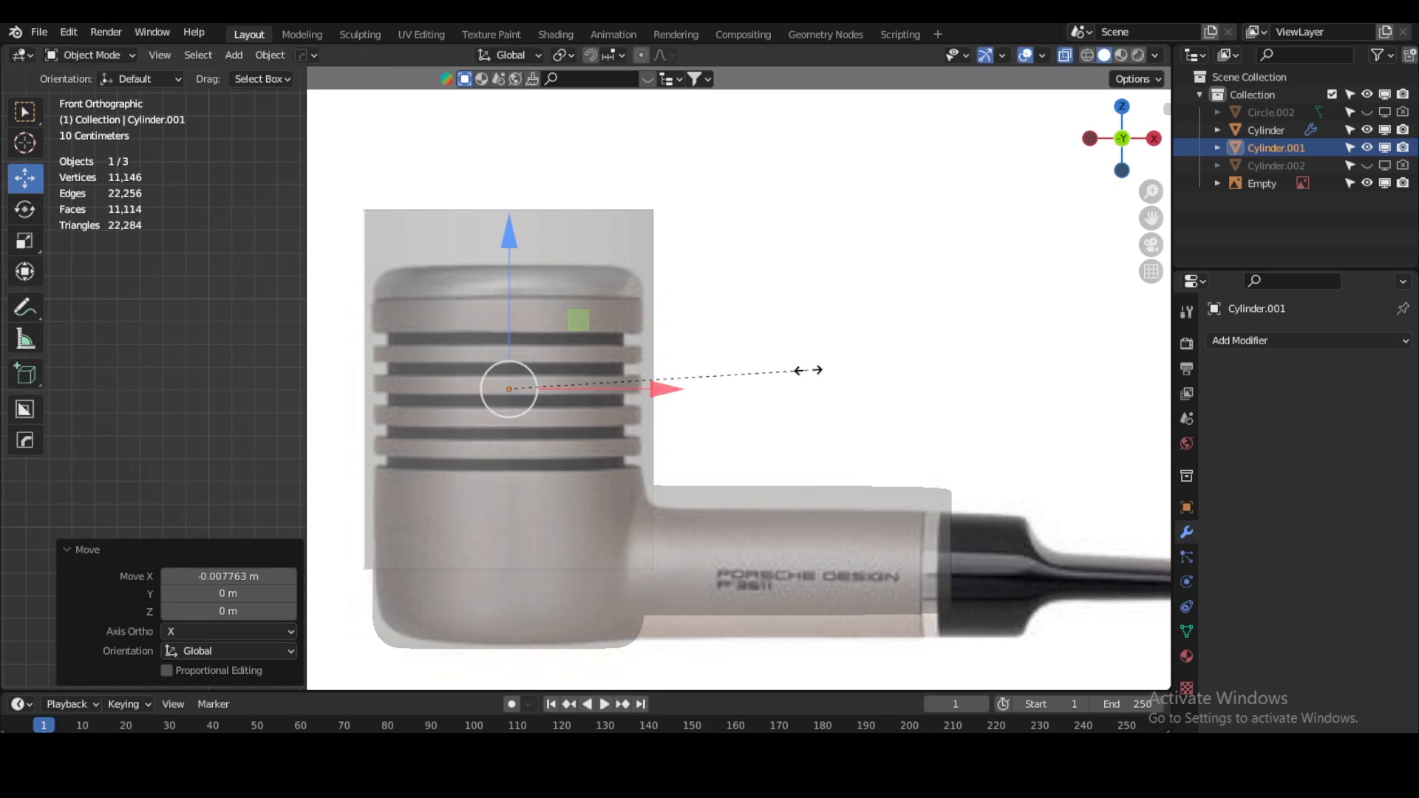
Flatten the cylinder to 0.131 along Z and raise it 0.2096 m to the bowl's topmost groove.
{"action": "key", "text": "s"}
{"action": "key", "text": "z"}
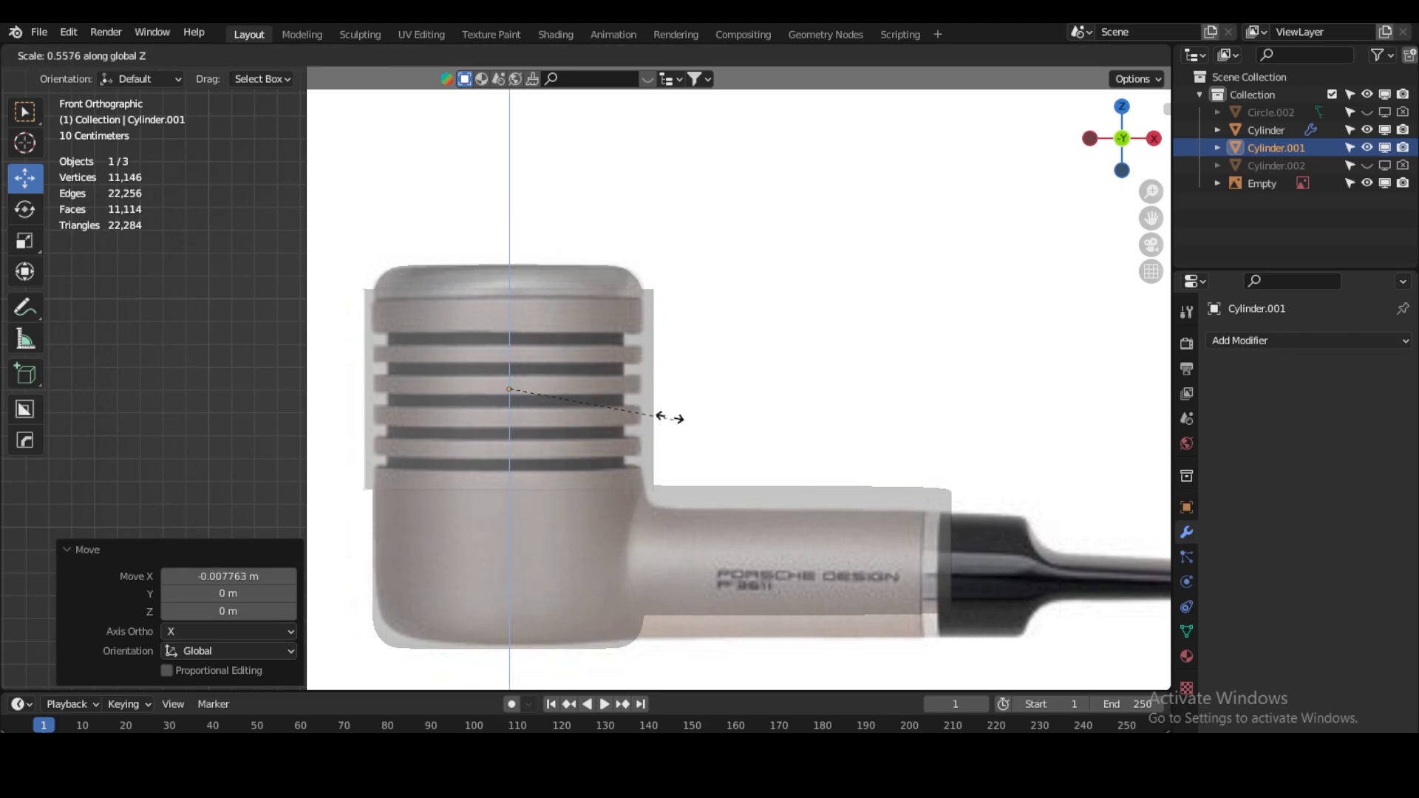
{"action": "left_click", "coordinate": [548, 382]}
{"action": "left_click_drag", "start_coordinate": [521, 251], "coordinate": [522, 221]}
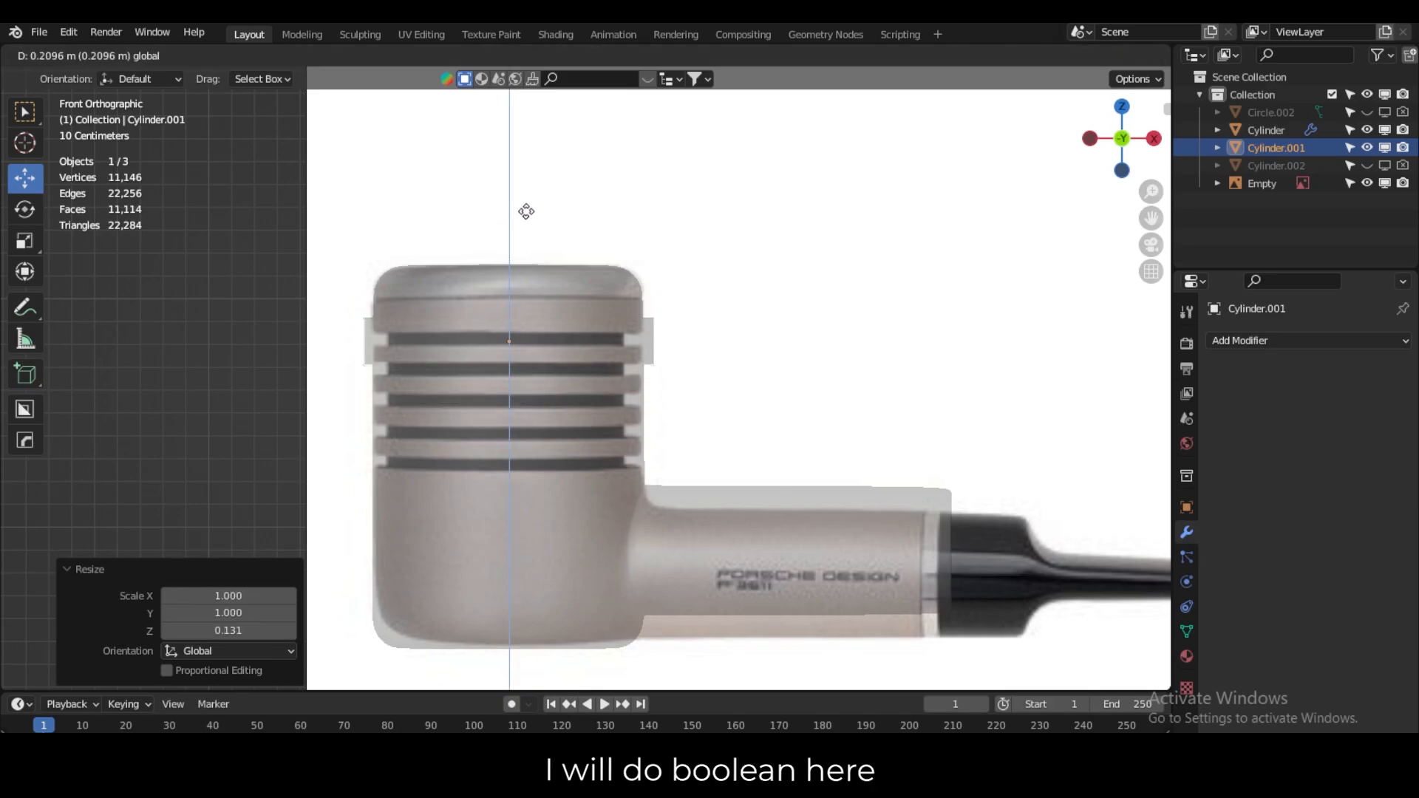
{"action": "left_click", "coordinate": [531, 219]}
Match the disc to the top groove's height by scaling Z to 0.436, raising it 0.008985 m and scaling Z to 0.679.
{"action": "key", "text": "s"}
{"action": "key", "text": "z"}
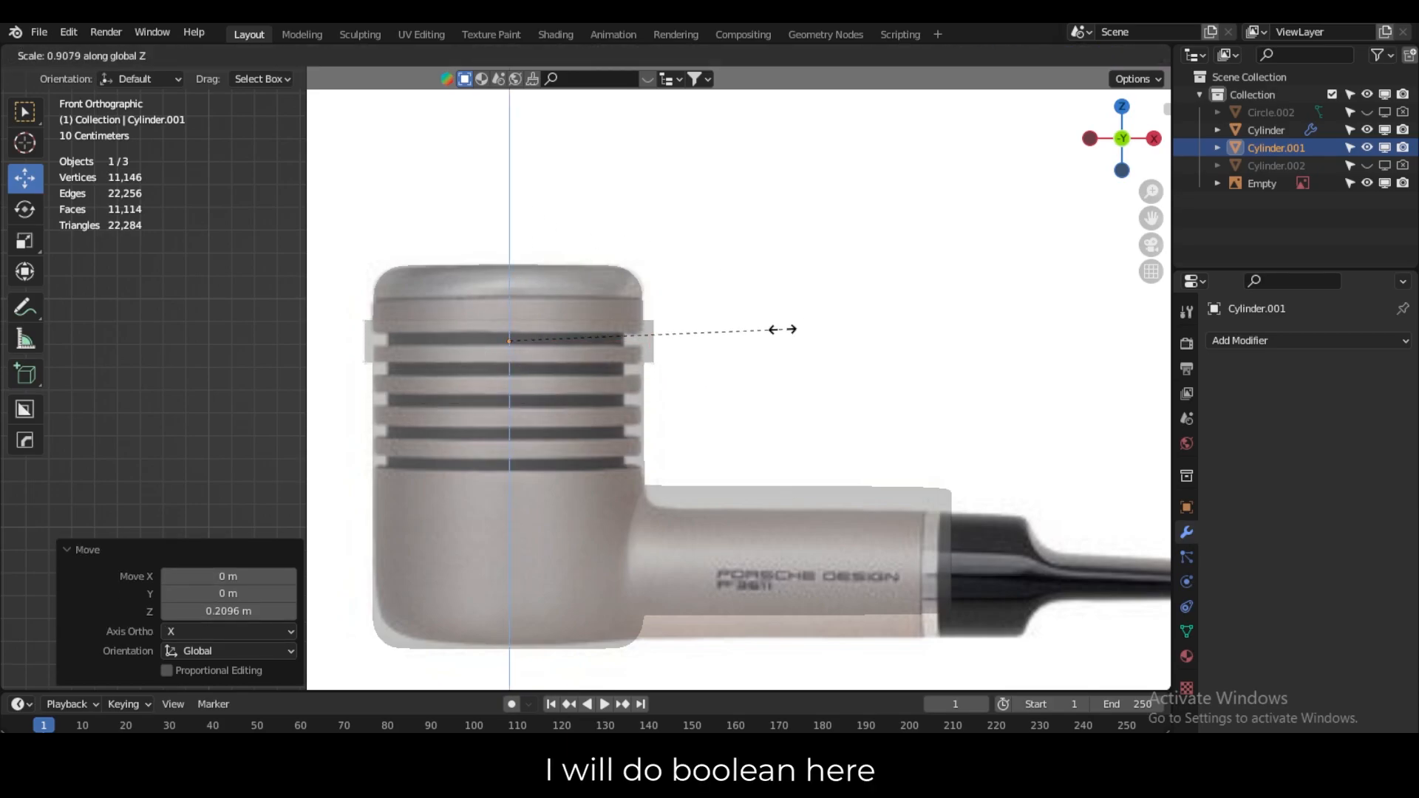
{"action": "left_click", "coordinate": [650, 345]}
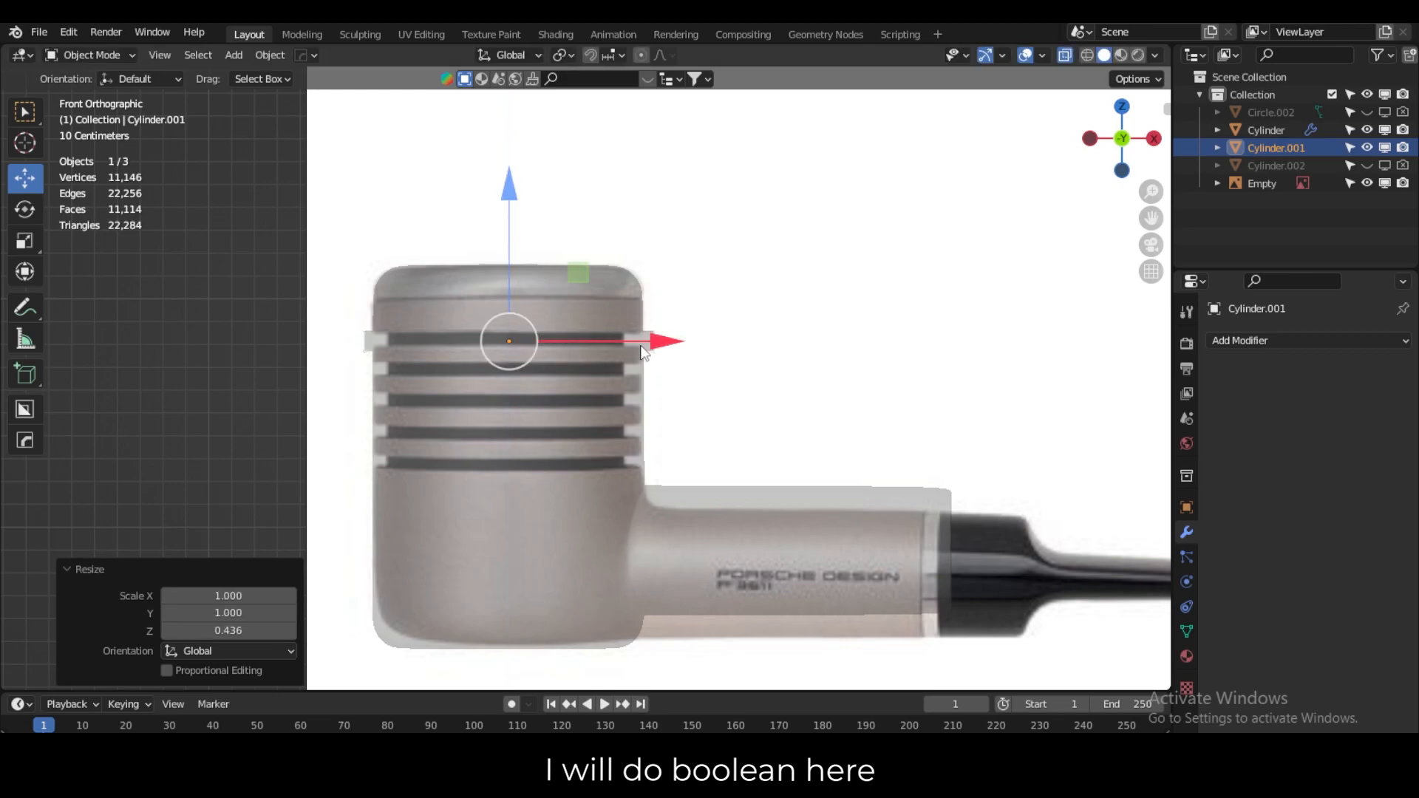
{"action": "scroll", "coordinate": [515, 313], "scroll_direction": "up", "scroll_amount": 2}
{"action": "left_click_drag", "start_coordinate": [452, 159], "coordinate": [471, 169]}
{"action": "key", "text": "s"}
{"action": "key", "text": "z"}
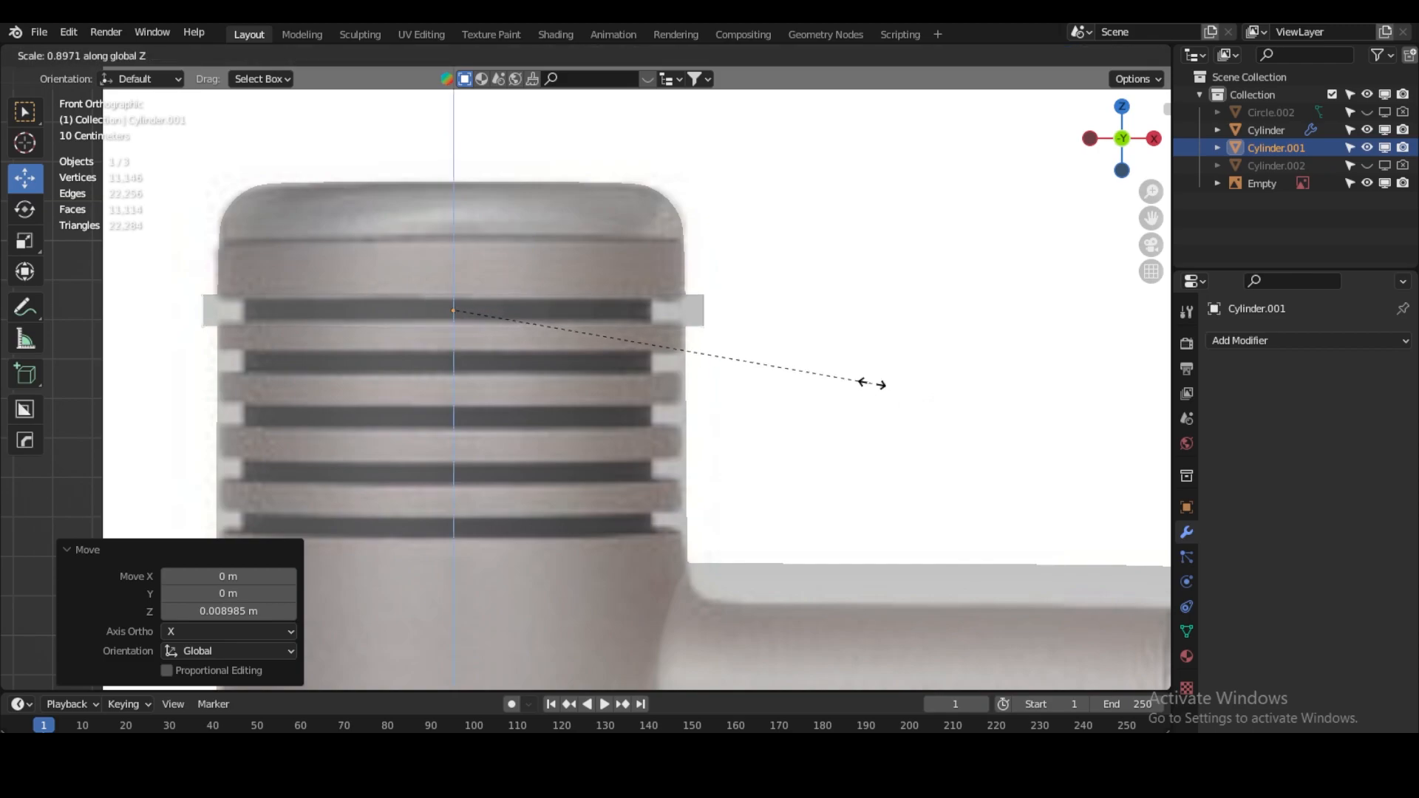
{"action": "left_click", "coordinate": [769, 366]}
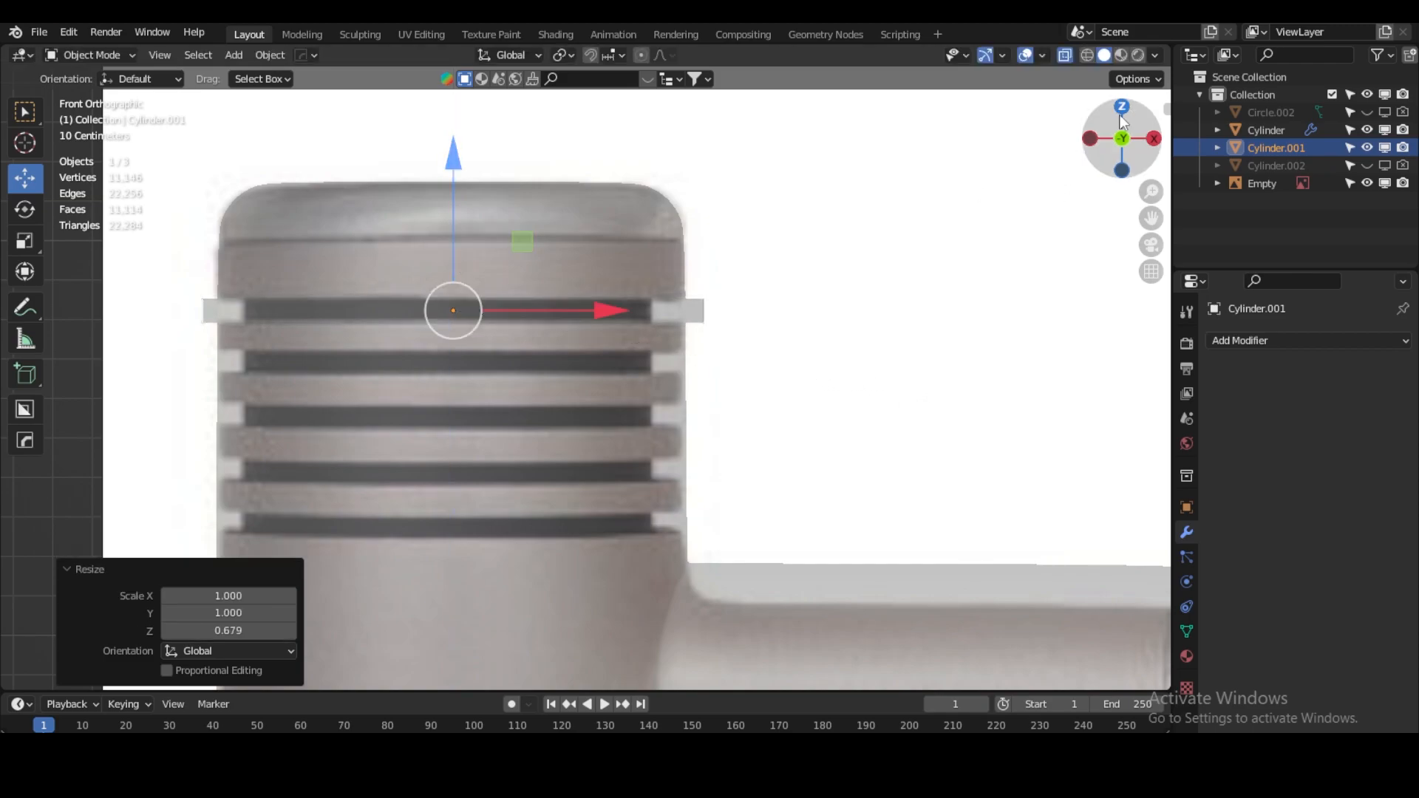
Make four copies of the flat cylinder and place them over the four remaining grooves of the bowl.
{"action": "key", "text": "ctrl+v"}
{"action": "left_click_drag", "start_coordinate": [454, 167], "coordinate": [444, 381]}
{"action": "key", "text": "ctrl+c"}
{"action": "key", "text": "ctrl+v"}
{"action": "key", "text": "ctrl+c"}
{"action": "key", "text": "ctrl+v"}
{"action": "key", "text": "ctrl+c"}
{"action": "key", "text": "ctrl+v"}
Shade the top groove cylinder smooth and enable Auto Smooth on its normals.
{"action": "middle_click_drag", "start_coordinate": [676, 362], "coordinate": [650, 244]}
{"action": "left_click", "coordinate": [625, 315]}
{"action": "right_click", "coordinate": [625, 314]}
{"action": "left_click", "coordinate": [625, 315]}
{"action": "left_click", "coordinate": [1187, 631]}
{"action": "left_click", "coordinate": [1292, 710]}
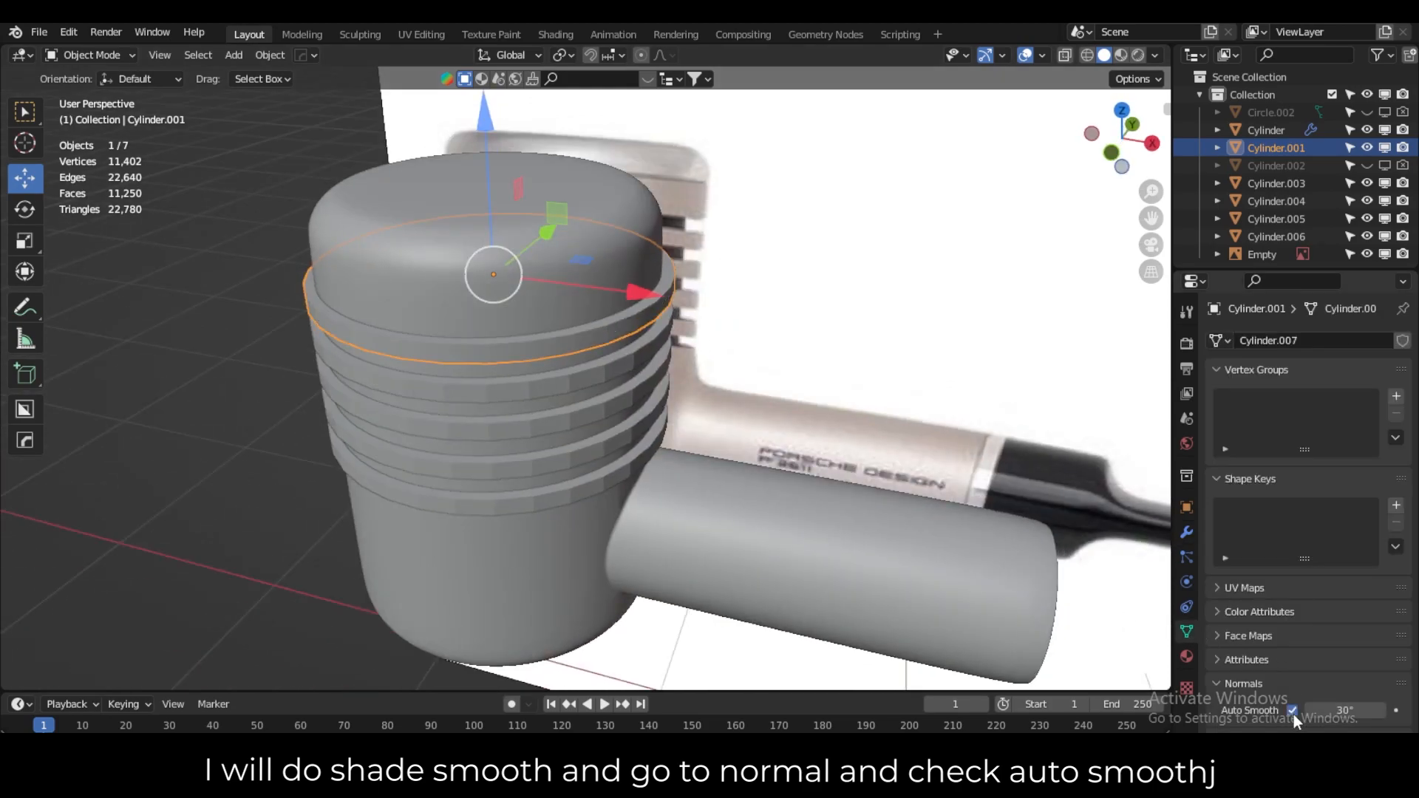
Shade the second and third groove cylinders smooth with Auto Smooth enabled.
{"action": "left_click", "coordinate": [520, 394]}
{"action": "right_click", "coordinate": [521, 392]}
{"action": "left_click", "coordinate": [521, 392]}
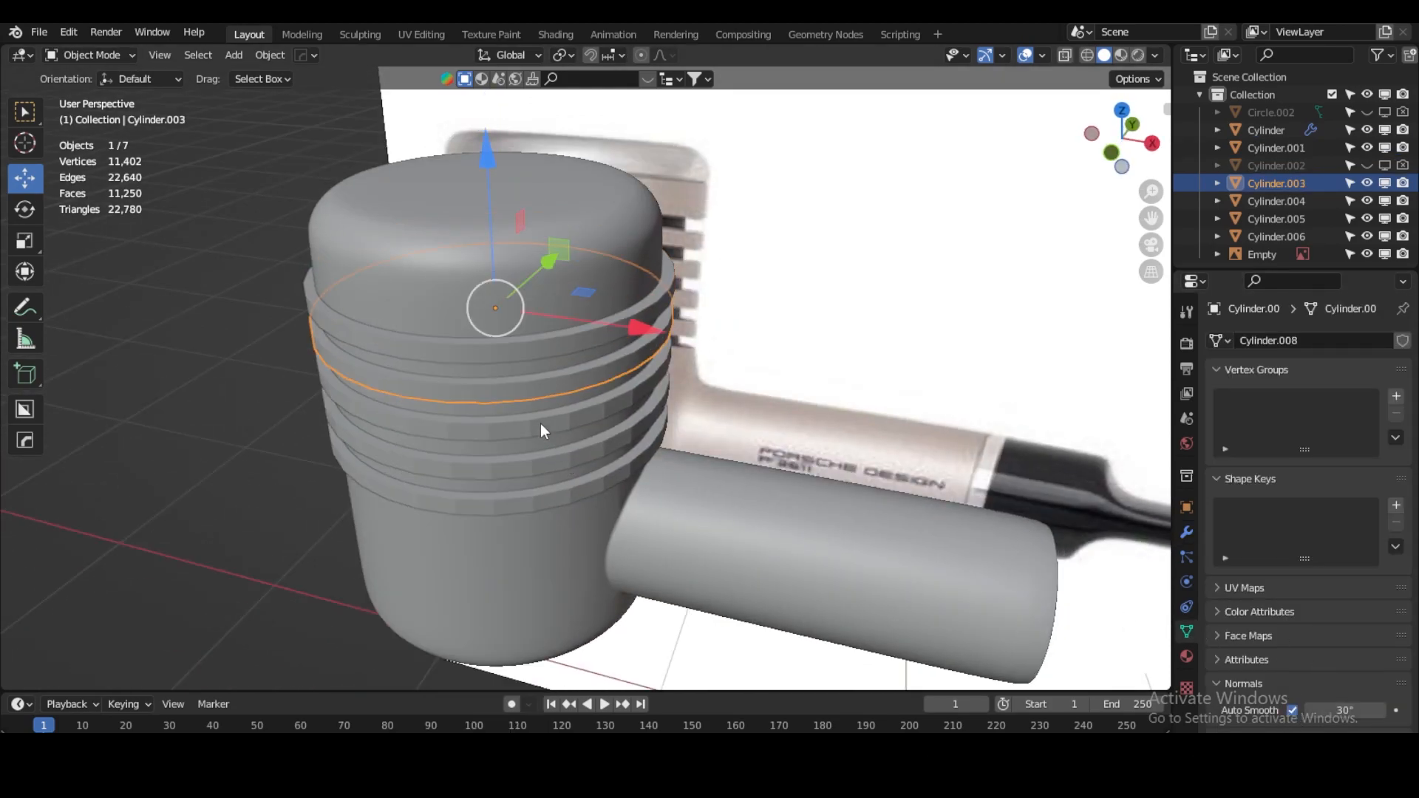
{"action": "left_click", "coordinate": [540, 424]}
{"action": "right_click", "coordinate": [540, 424]}
{"action": "left_click", "coordinate": [502, 412]}
{"action": "left_click", "coordinate": [1292, 710]}
Shade the two lowest groove cylinders smooth, enable Auto Smooth on each, and clear the selection.
{"action": "left_click", "coordinate": [539, 466]}
{"action": "right_click", "coordinate": [539, 467]}
{"action": "left_click", "coordinate": [510, 414]}
{"action": "left_click", "coordinate": [1291, 710]}
{"action": "left_click", "coordinate": [533, 503]}
{"action": "right_click", "coordinate": [534, 503]}
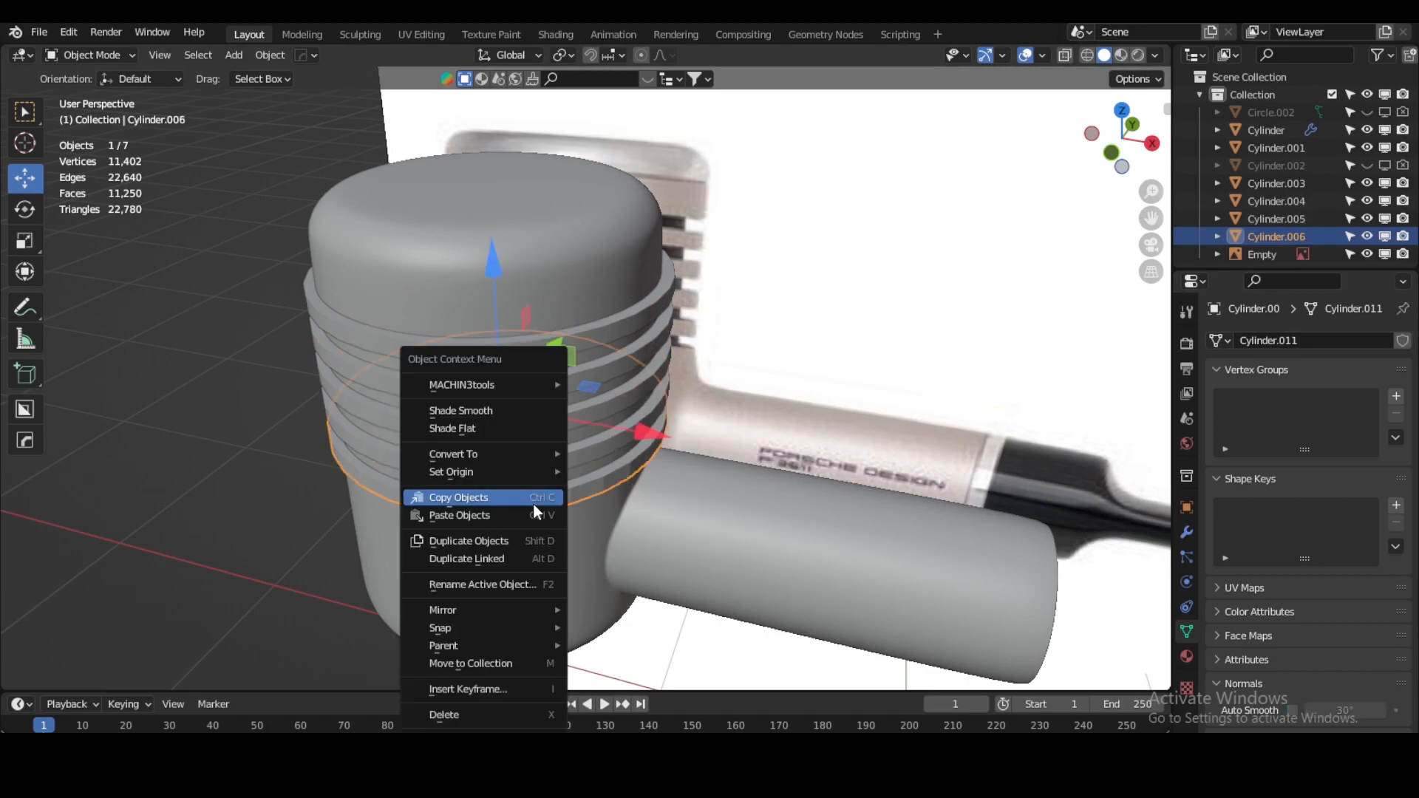
{"action": "left_click", "coordinate": [493, 409]}
{"action": "left_click", "coordinate": [1294, 710]}
{"action": "left_click", "coordinate": [225, 317]}
Select all five groove cylinders around the bowl and join them into one object.
{"action": "middle_click_drag", "start_coordinate": [550, 351], "coordinate": [584, 361]}
{"action": "scroll", "coordinate": [576, 383], "scroll_direction": "up", "scroll_amount": 1}
{"action": "scroll", "coordinate": [576, 383], "scroll_direction": "up", "scroll_amount": 1}
{"action": "left_click", "coordinate": [584, 389]}
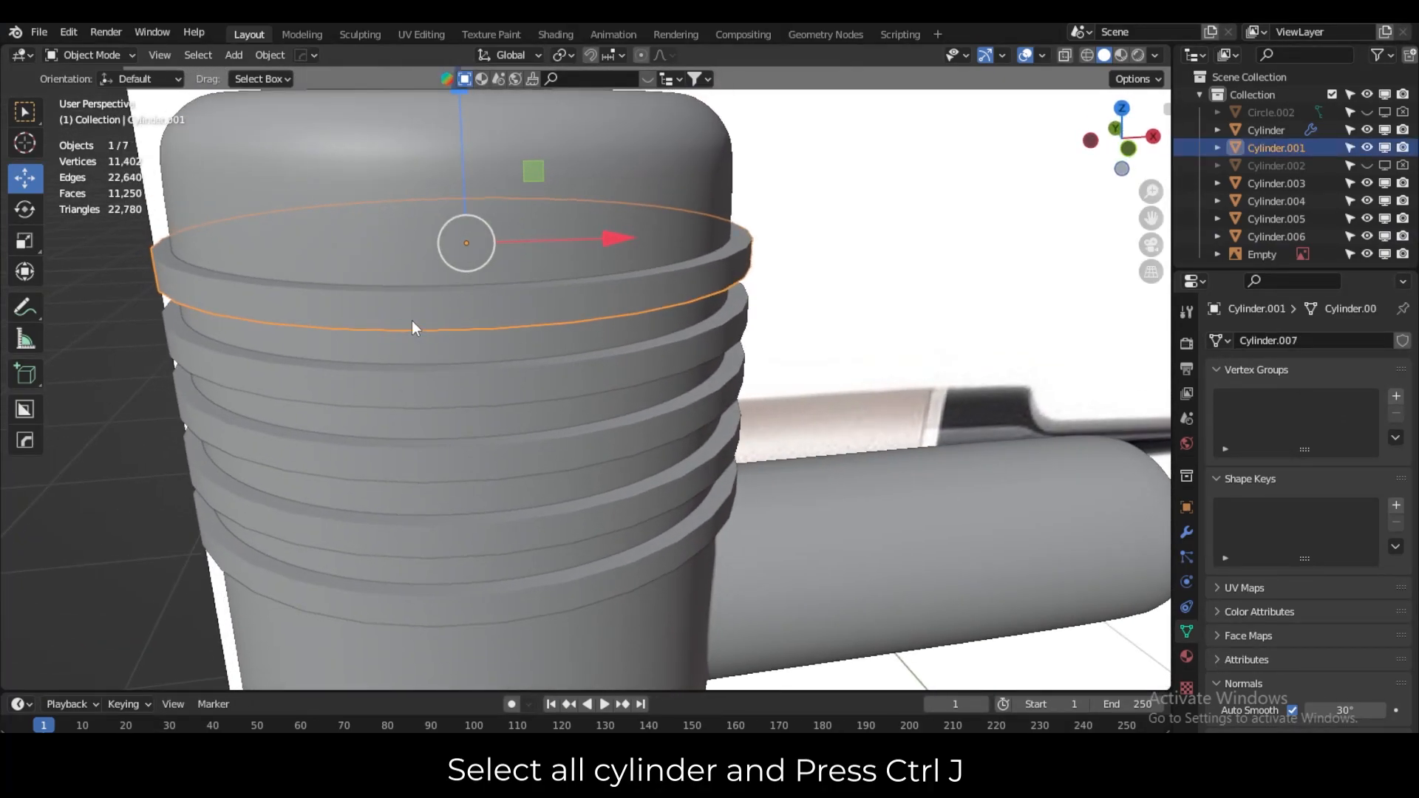
{"action": "left_click", "coordinate": [477, 399], "text": "shift"}
{"action": "left_click", "coordinate": [478, 473], "text": "shift"}
{"action": "left_click", "coordinate": [495, 543], "text": "shift"}
{"action": "left_click", "coordinate": [518, 609], "text": "shift"}
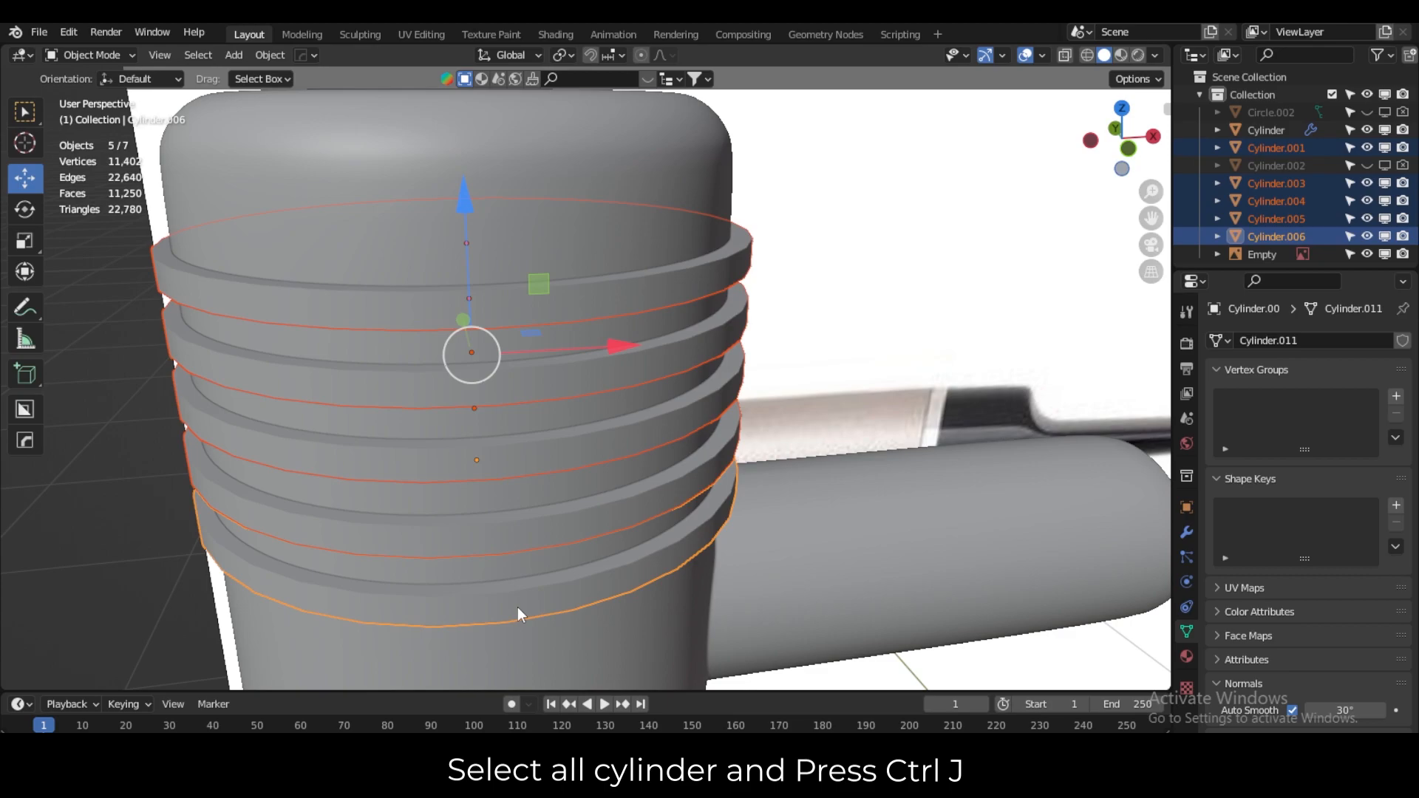
{"action": "key", "text": "ctrl+j"}
In Edit Mode, add a centred edge loop around the top groove ring and bevel it about 1.14 m out to the corners.
{"action": "key", "text": "Tab"}
{"action": "key", "text": "ctrl+r"}
{"action": "left_click", "coordinate": [425, 306]}
{"action": "right_click", "coordinate": [425, 307]}
{"action": "key", "text": "ctrl+b"}
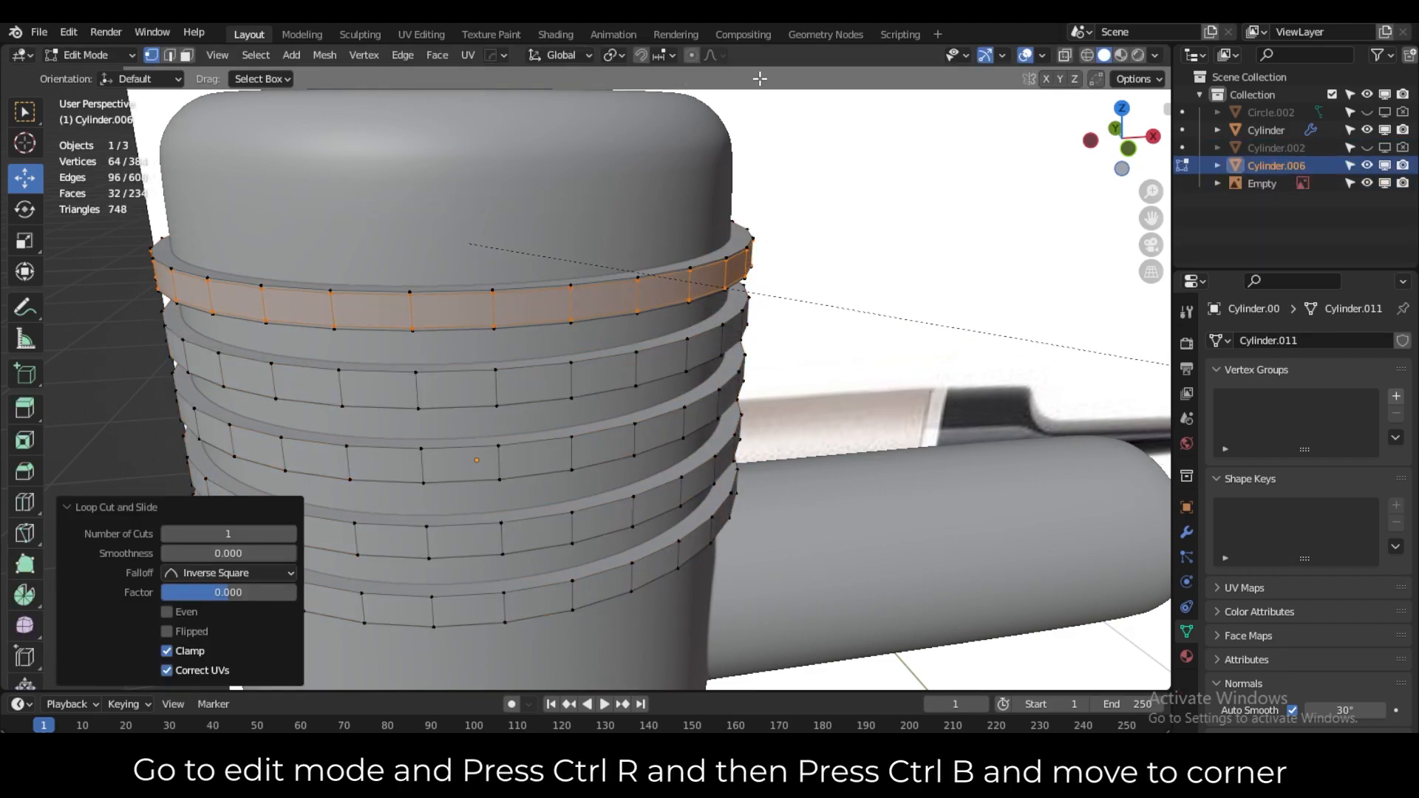
{"action": "left_click", "coordinate": [898, 78]}
Add a centred edge loop to the second and third rings, beveling them about 1.16 m and 1.15 m out to the corners.
{"action": "scroll", "coordinate": [696, 412], "scroll_direction": "up", "scroll_amount": 1}
{"action": "middle_click_drag", "start_coordinate": [518, 392], "coordinate": [641, 304], "text": "shift"}
{"action": "key", "text": "ctrl+r"}
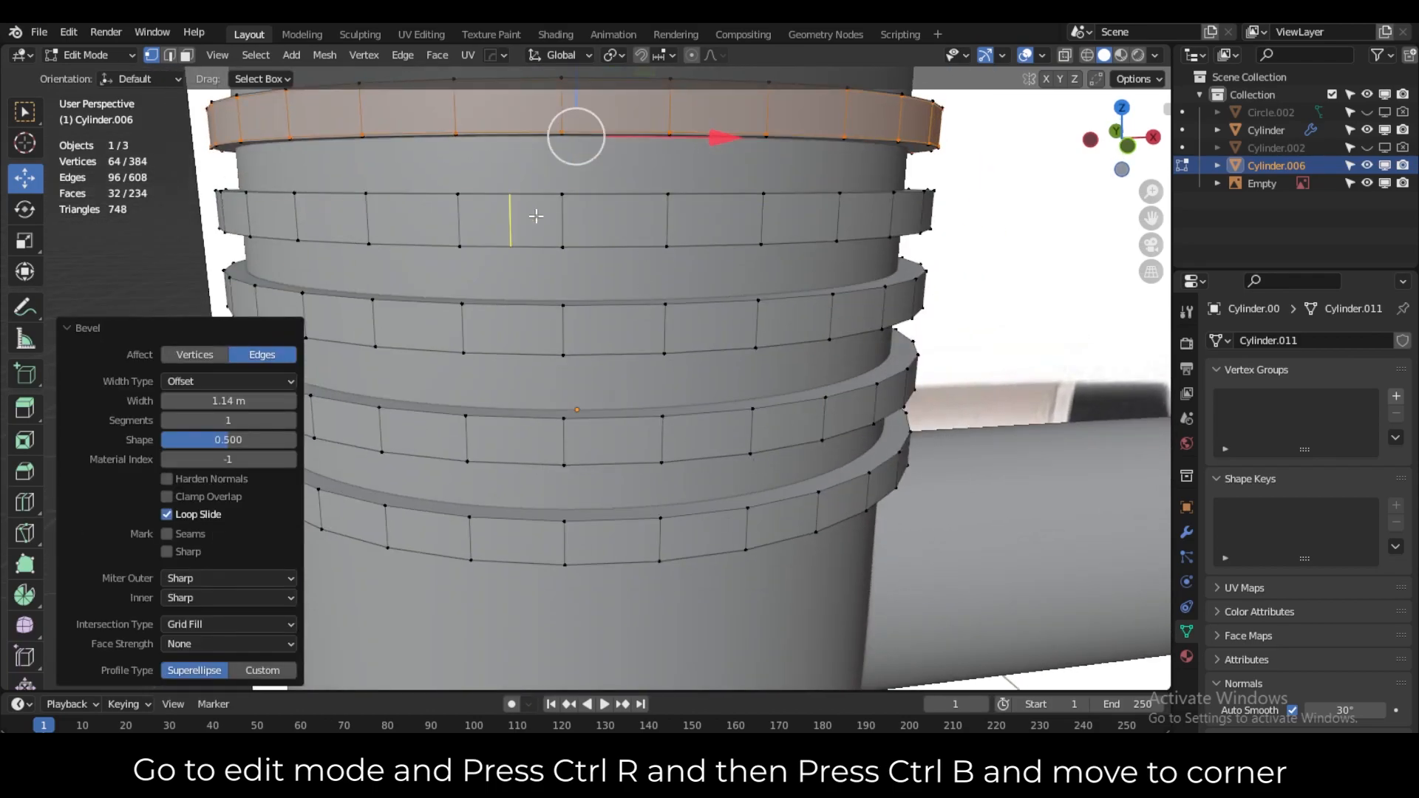
{"action": "left_click", "coordinate": [644, 230]}
{"action": "right_click", "coordinate": [784, 363]}
{"action": "key", "text": "ctrl+b"}
{"action": "left_click", "coordinate": [340, 498]}
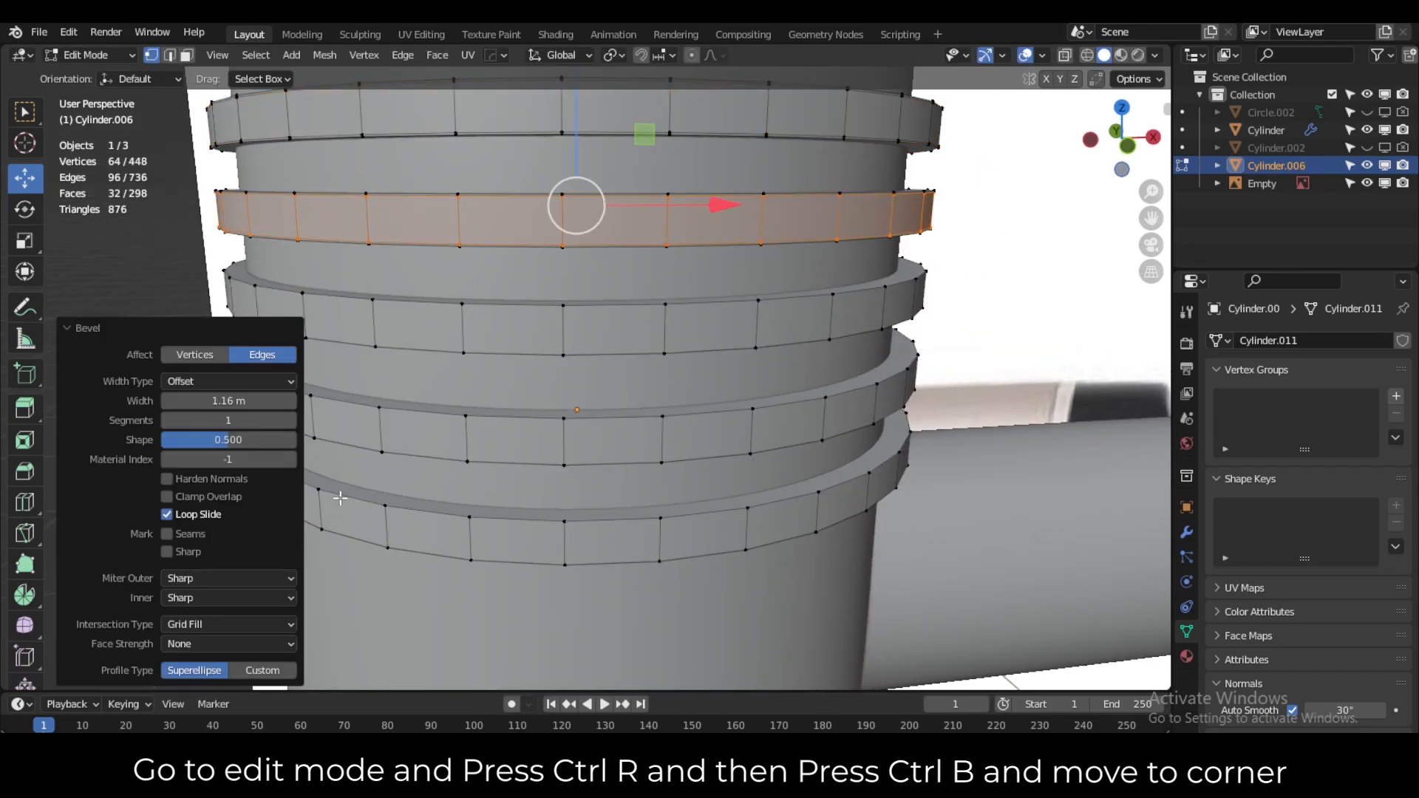
{"action": "key", "text": "ctrl+r"}
{"action": "left_click", "coordinate": [544, 323]}
{"action": "right_click", "coordinate": [758, 409]}
{"action": "key", "text": "ctrl+b"}
{"action": "left_click", "coordinate": [212, 467]}
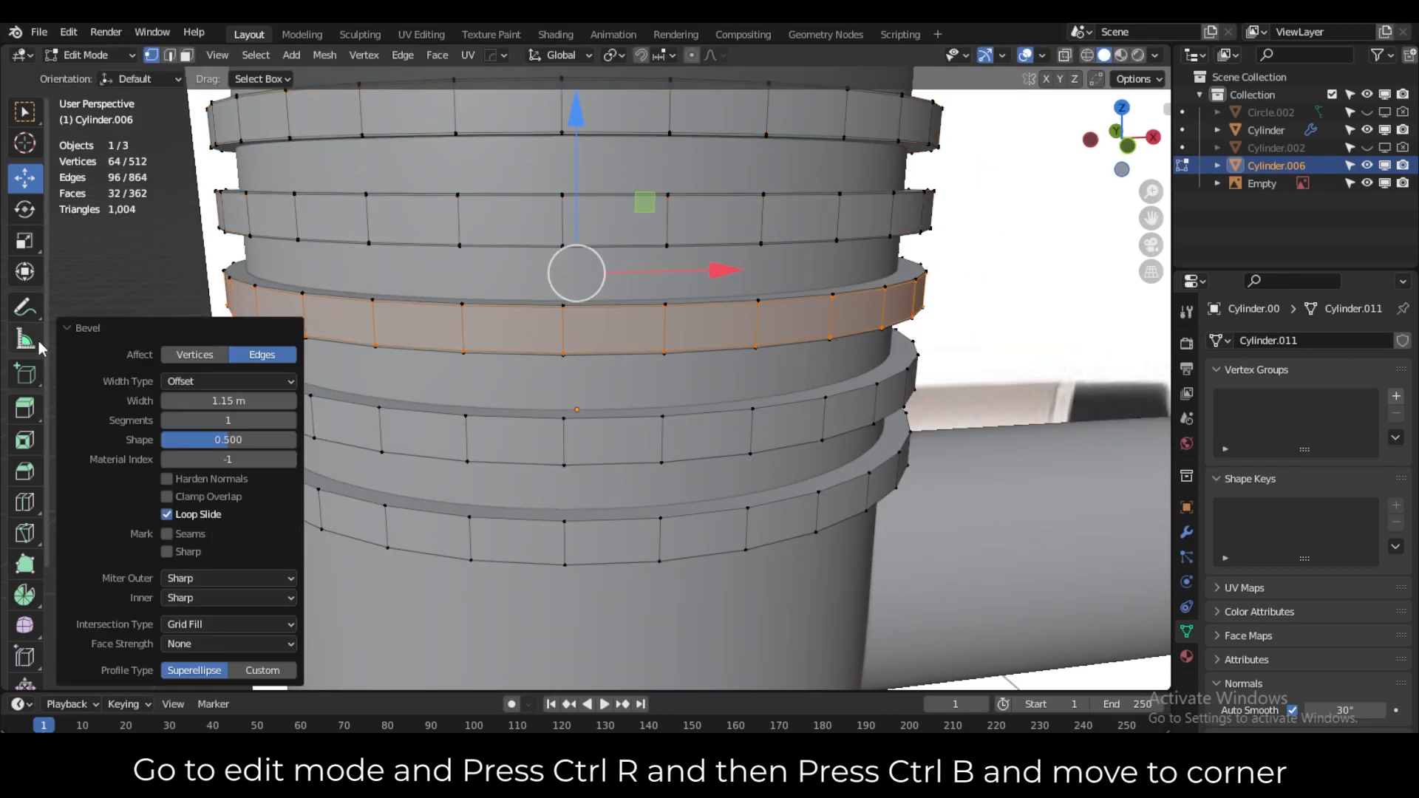
Add centred edge loops to the two lowest rings, bevel each out to its corners, and return to Object Mode.
{"action": "key", "text": "ctrl+r"}
{"action": "left_click", "coordinate": [569, 439]}
{"action": "right_click", "coordinate": [703, 488]}
{"action": "key", "text": "ctrl+b"}
{"action": "left_click", "coordinate": [44, 571]}
{"action": "key", "text": "ctrl+r"}
{"action": "left_click", "coordinate": [565, 549]}
{"action": "right_click", "coordinate": [565, 550]}
{"action": "key", "text": "ctrl+b"}
{"action": "left_click", "coordinate": [6, 453]}
{"action": "scroll", "coordinate": [111, 296], "scroll_direction": "down", "scroll_amount": 4}
{"action": "left_click", "coordinate": [91, 56]}
{"action": "left_click", "coordinate": [114, 78]}
Add a Difference Boolean modifier to the pipe body using the joined rings, and hide the rings in viewport and render.
{"action": "middle_click_drag", "start_coordinate": [723, 434], "coordinate": [643, 225]}
{"action": "left_click", "coordinate": [643, 225]}
{"action": "left_click", "coordinate": [1186, 533]}
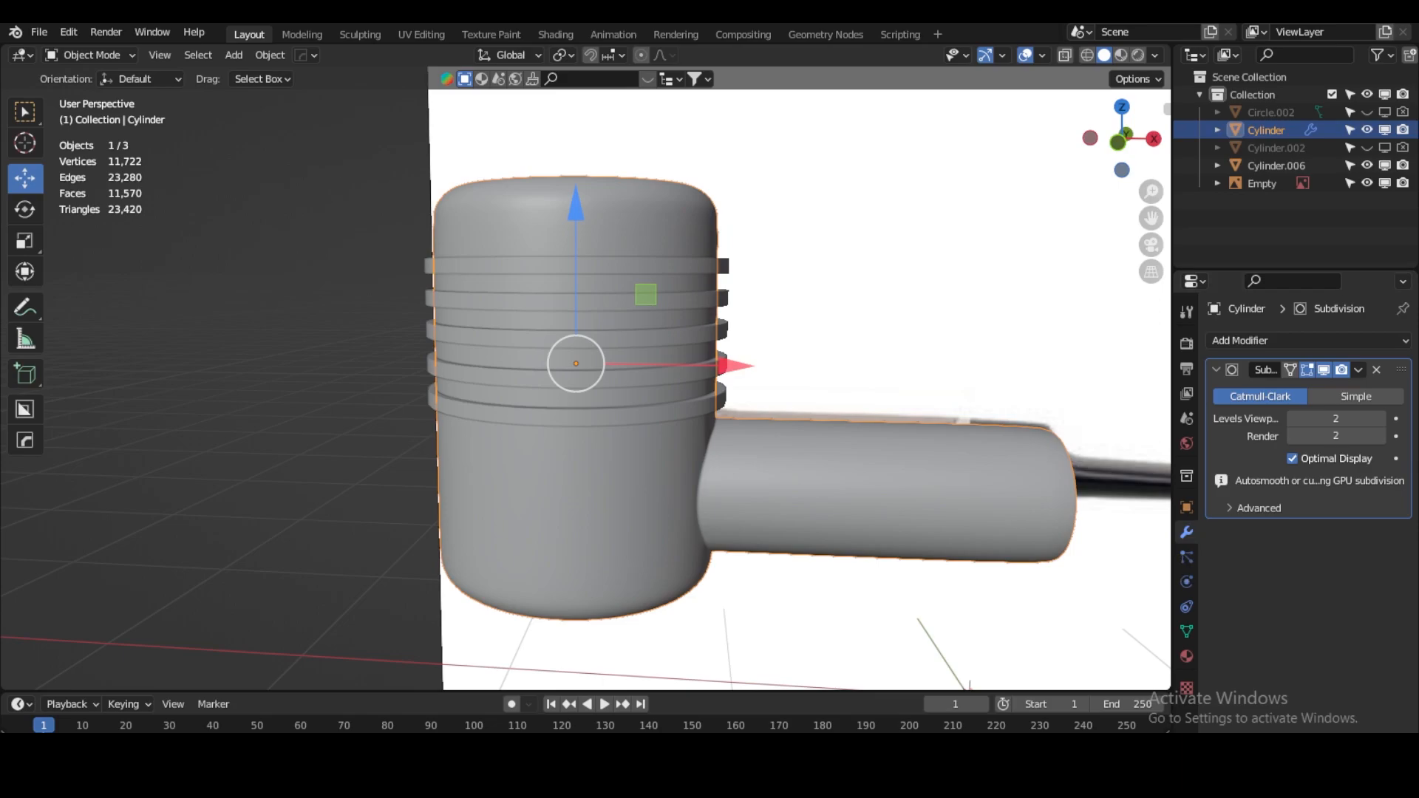
{"action": "left_click", "coordinate": [1266, 339]}
{"action": "left_click", "coordinate": [1055, 430]}
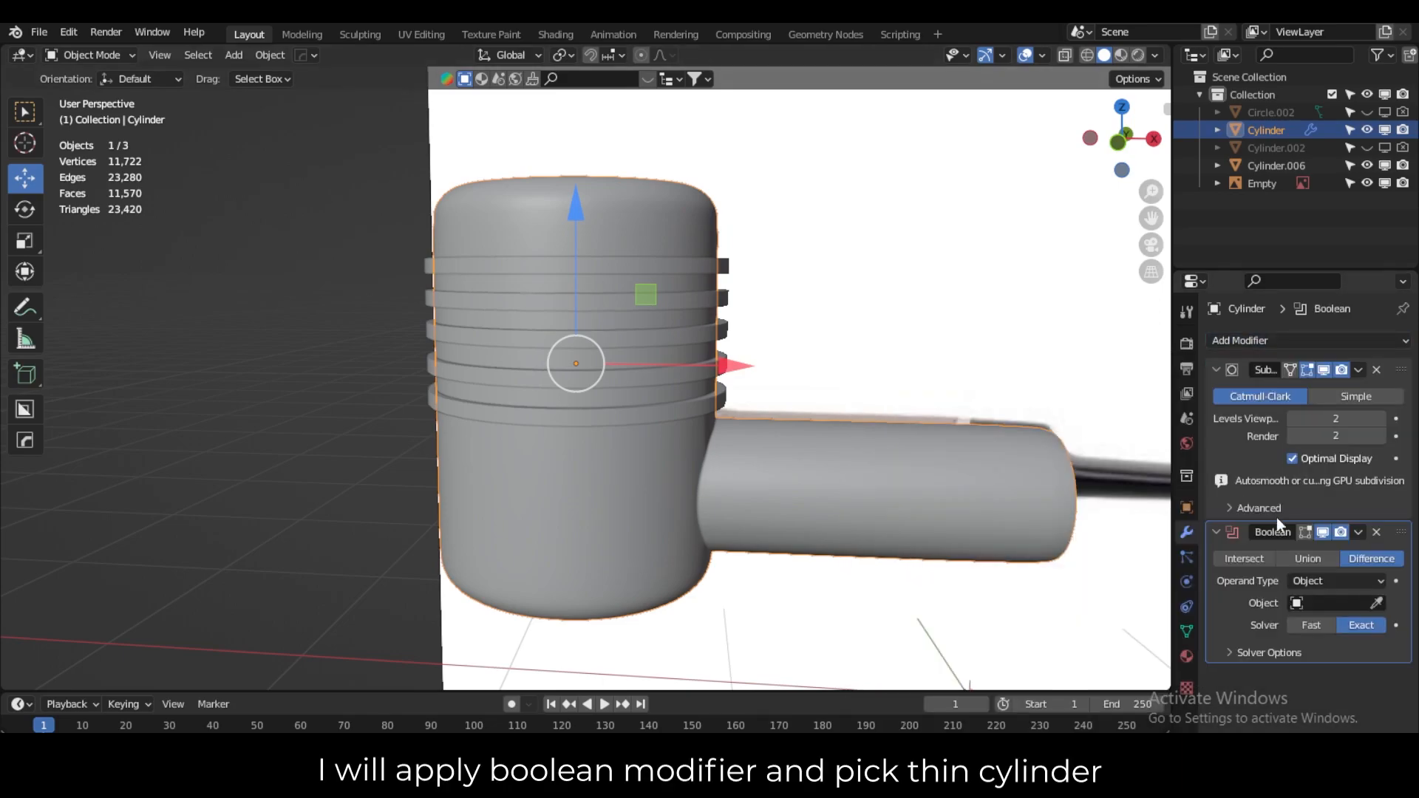
{"action": "left_click", "coordinate": [1379, 602]}
{"action": "left_click", "coordinate": [666, 255]}
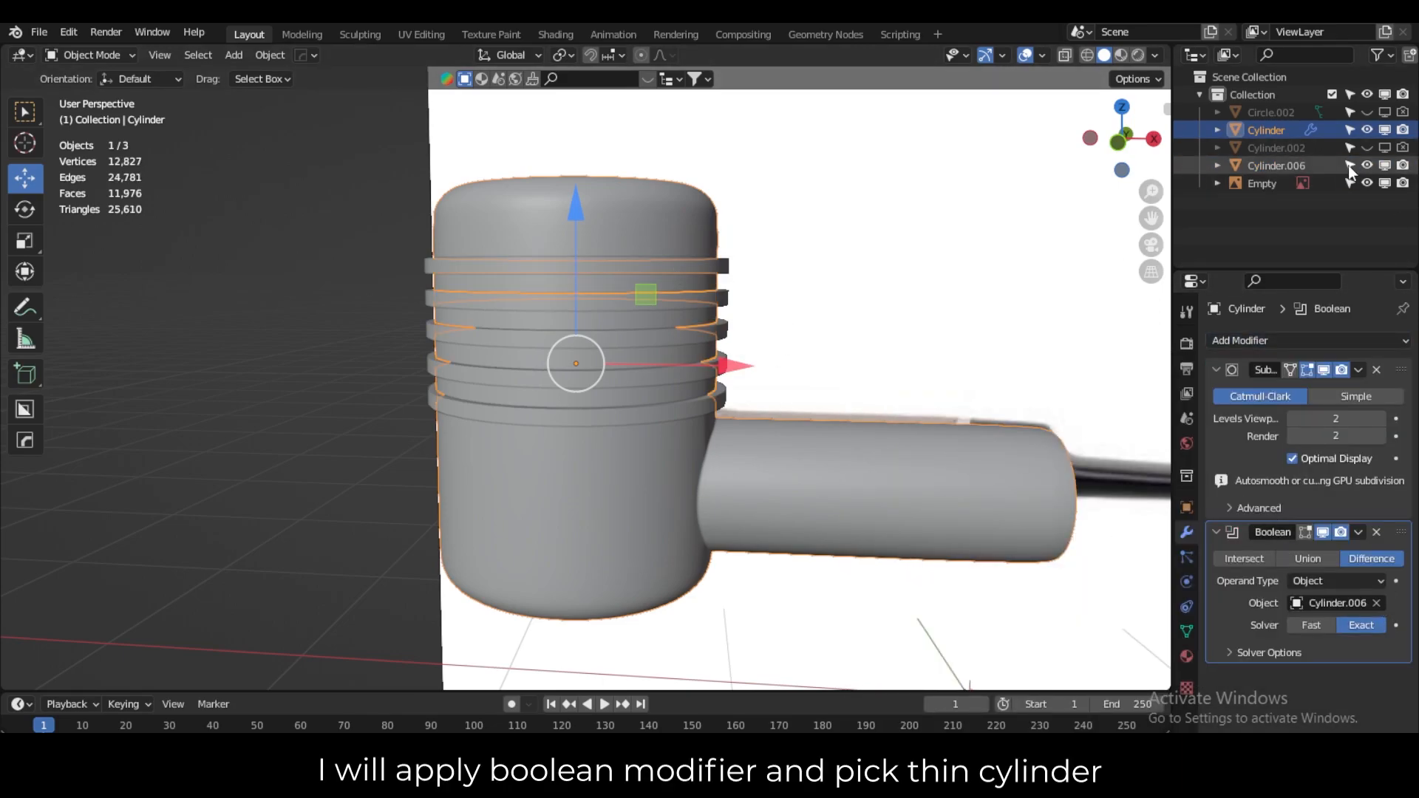
{"action": "left_click", "coordinate": [1366, 165]}
{"action": "left_click", "coordinate": [1402, 166]}
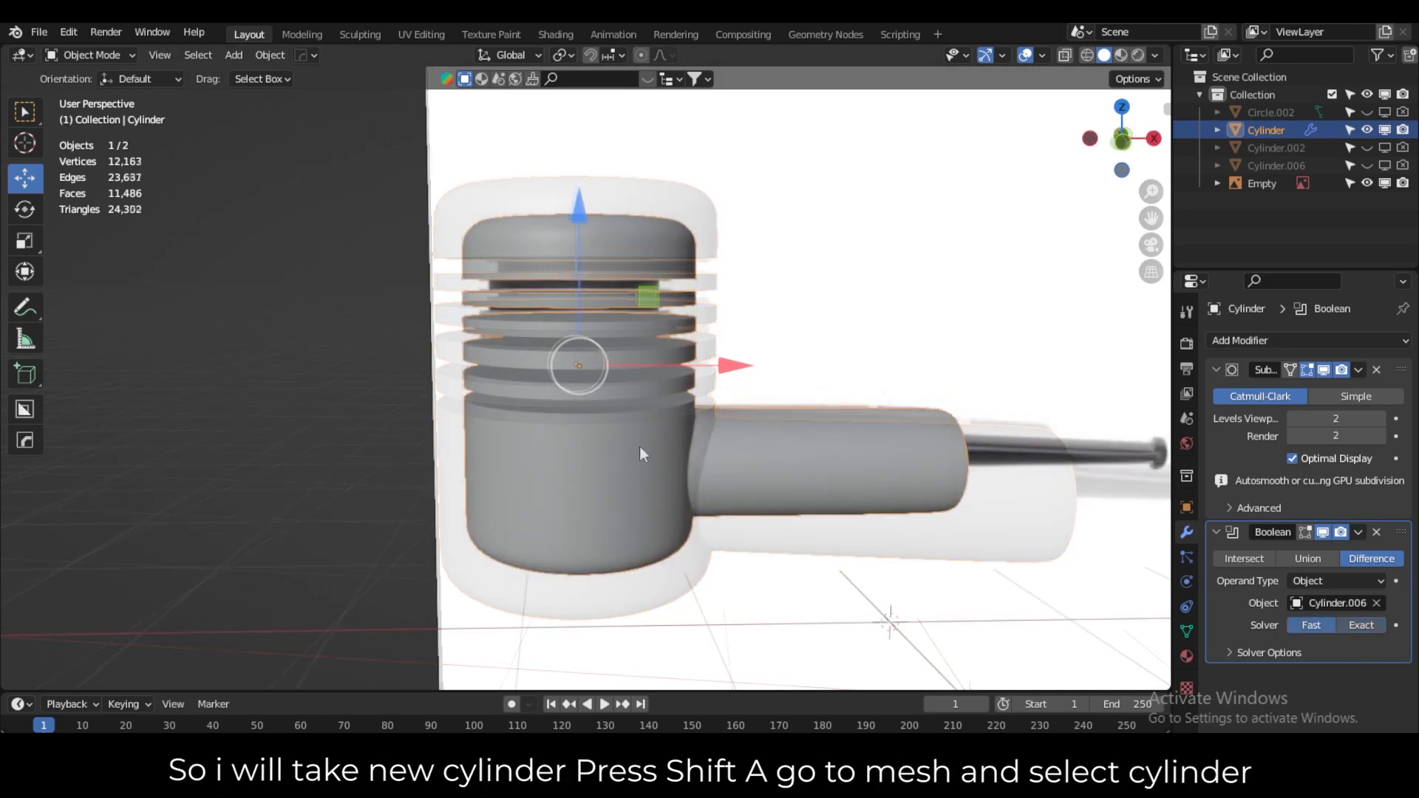
Add a 32-vertex mesh cylinder with 1 m radius and 2.48 m depth, and scale it down to about 0.684.
{"action": "key", "text": "shift+a"}
{"action": "mouse_move", "coordinate": [640, 451]}
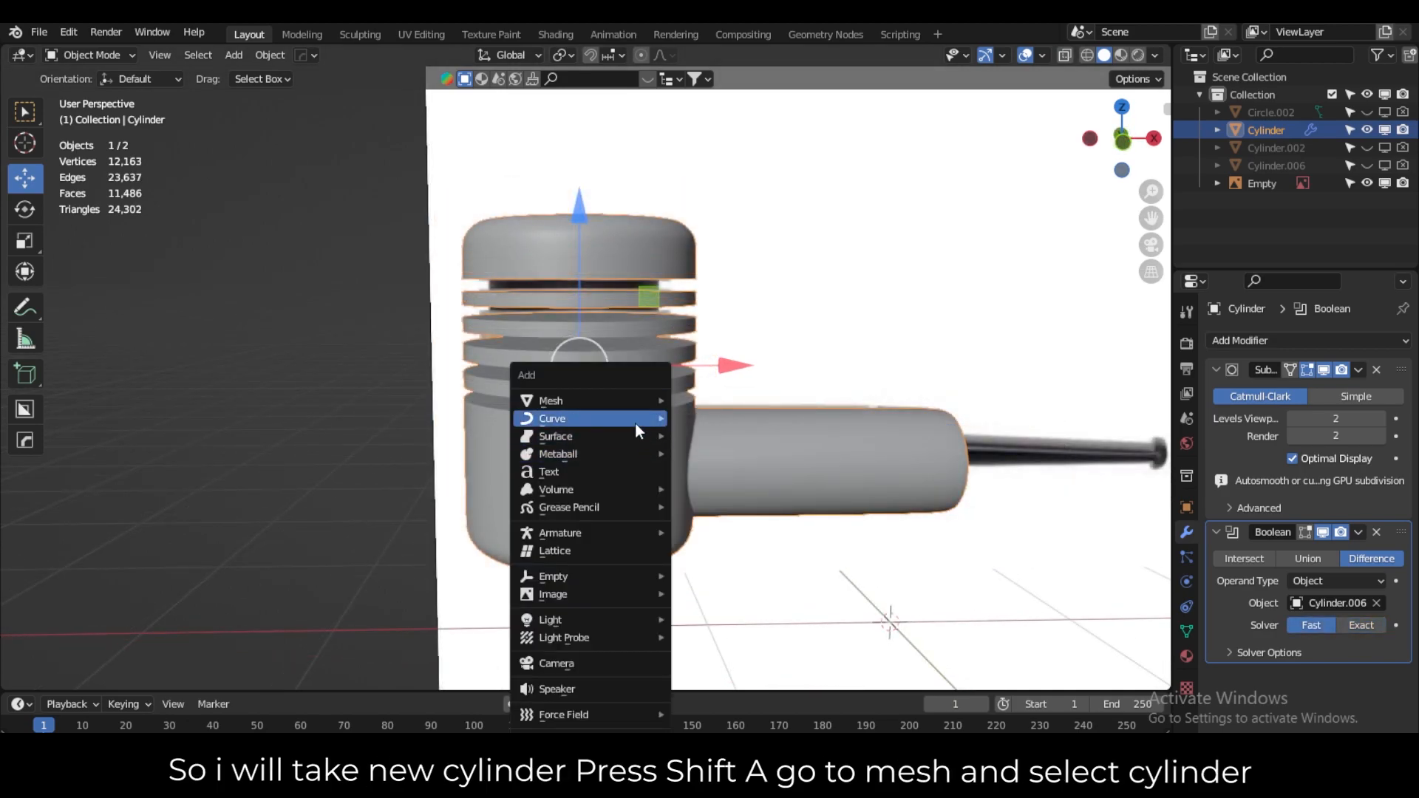
{"action": "mouse_move", "coordinate": [614, 401]}
{"action": "left_click", "coordinate": [727, 55]}
{"action": "scroll", "coordinate": [848, 489], "scroll_direction": "down", "scroll_amount": 3}
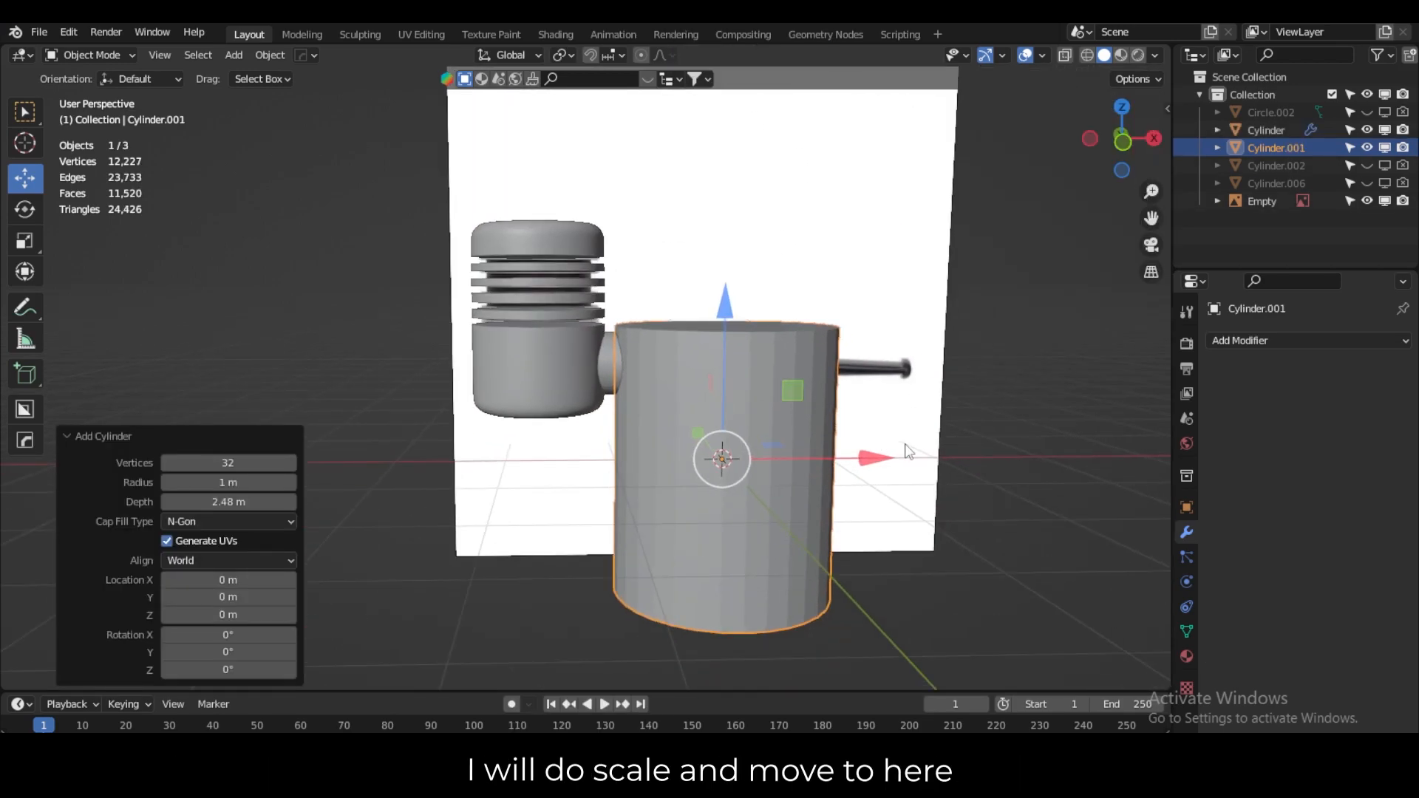
{"action": "key", "text": "s"}
{"action": "left_click", "coordinate": [846, 429]}
Move the new cylinder about -1.70 m along X to the bowl's centre and scale it by about 0.676.
{"action": "key", "text": "KP_7"}
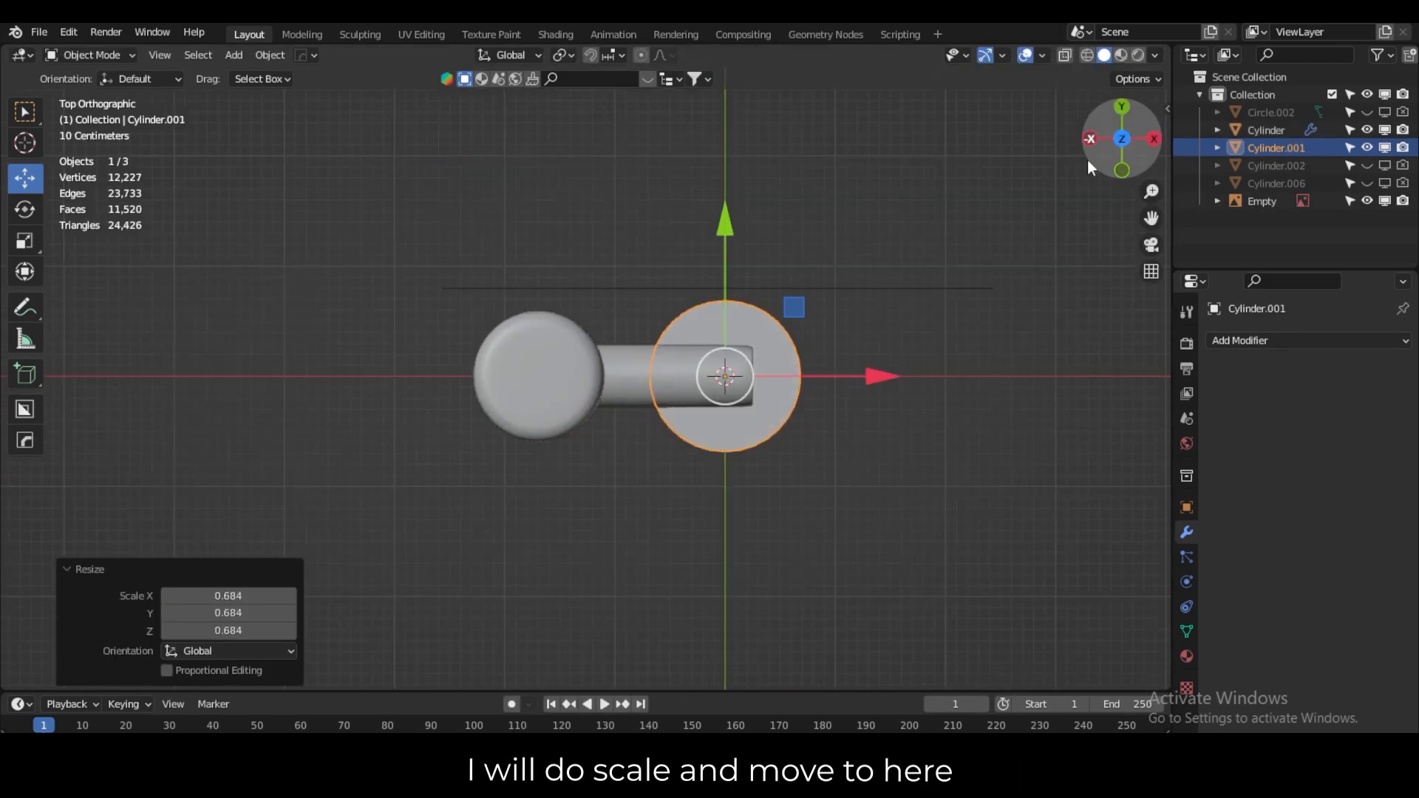
{"action": "key", "text": "g"}
{"action": "key", "text": "x"}
{"action": "left_click", "coordinate": [679, 369]}
{"action": "key", "text": "s"}
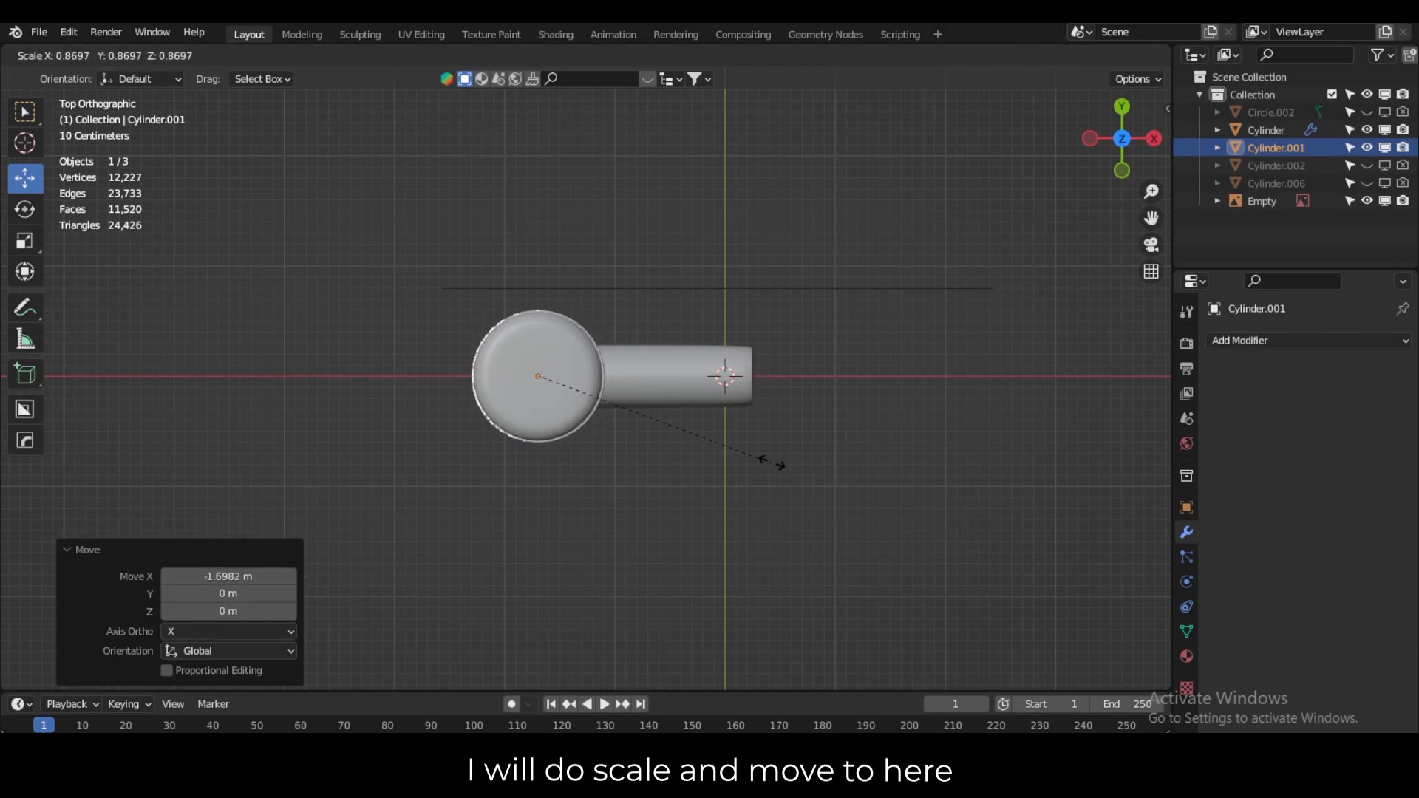
{"action": "left_click", "coordinate": [720, 445]}
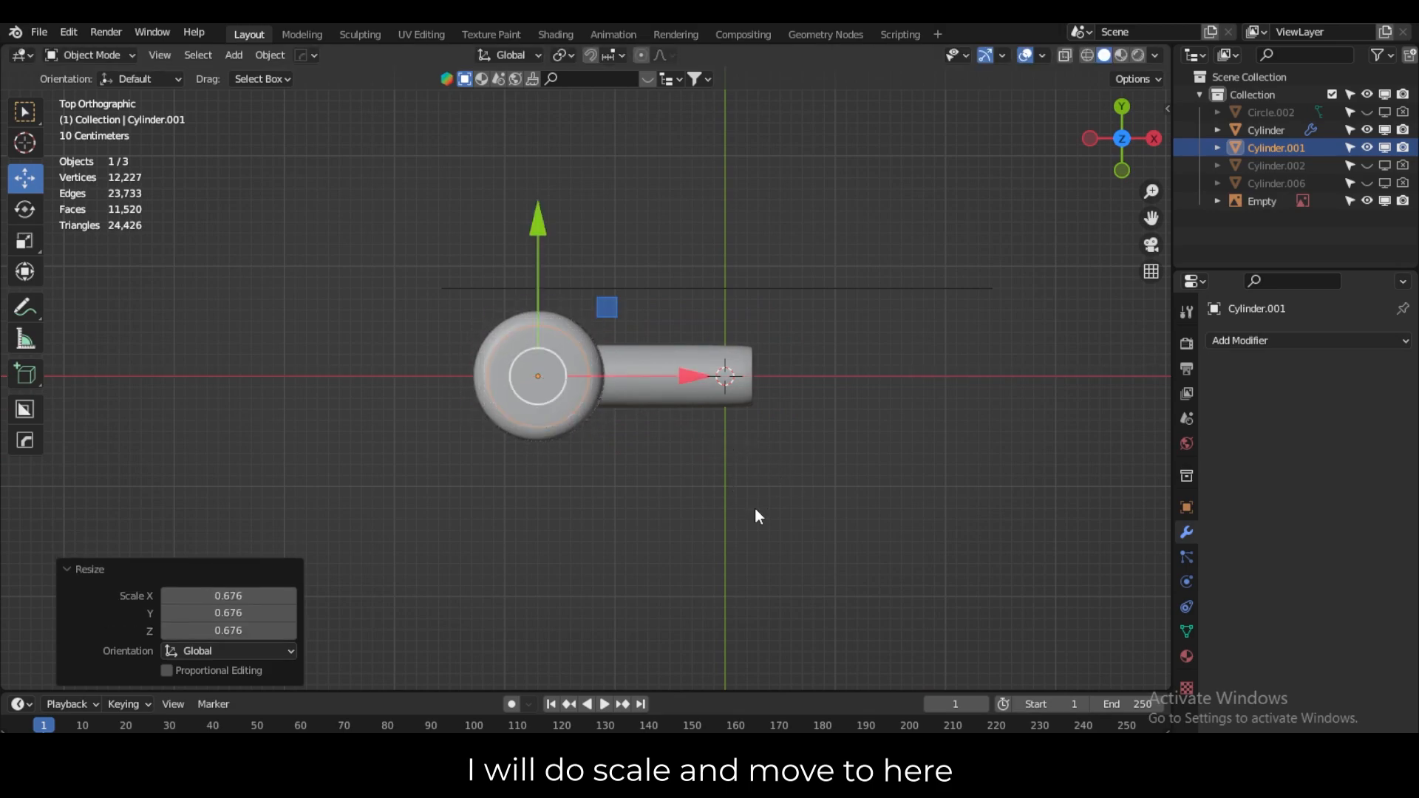
Raise the new cylinder about 1.38 m along Z so it sits inside the bowl.
{"action": "middle_click_drag", "start_coordinate": [755, 508], "coordinate": [725, 286]}
{"action": "key", "text": "g"}
{"action": "key", "text": "z"}
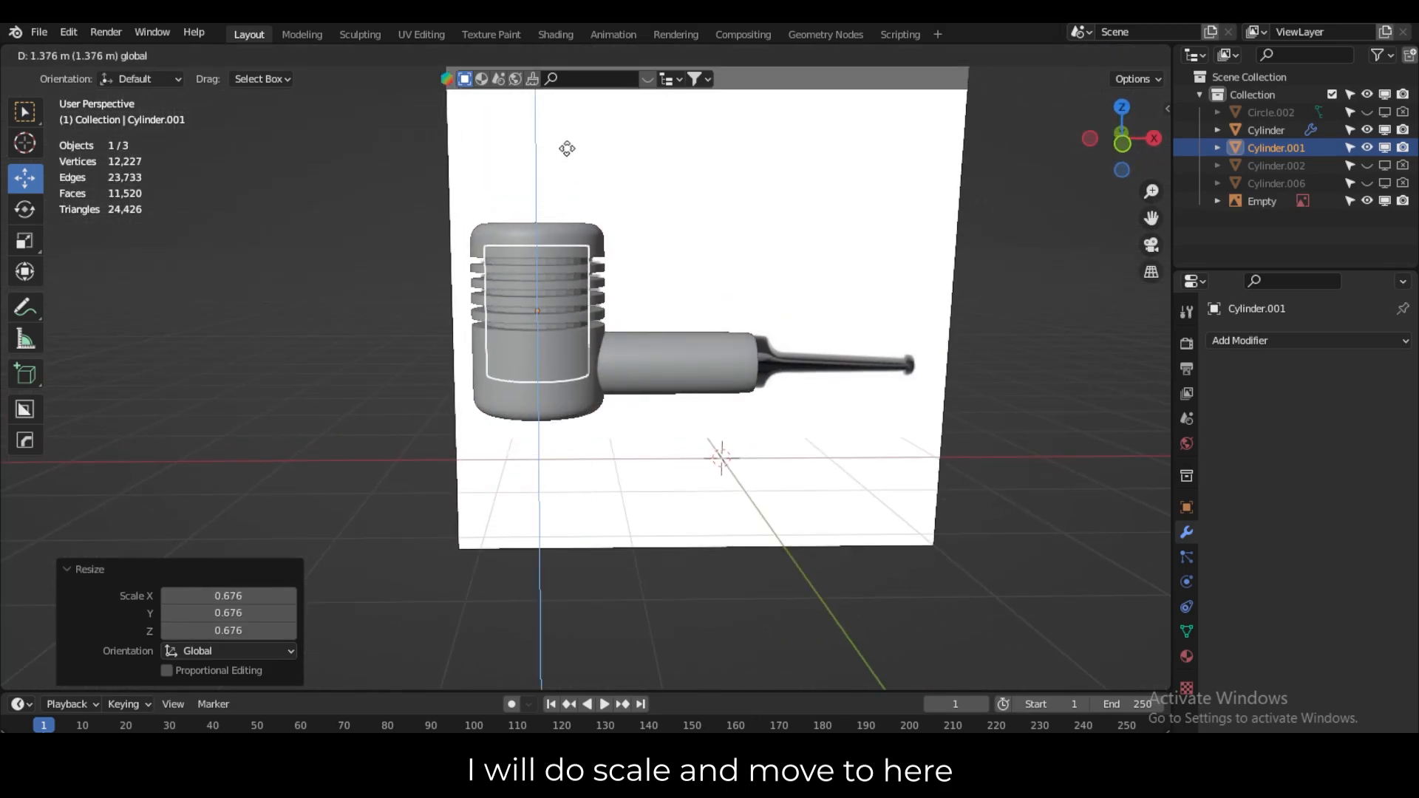
{"action": "left_click", "coordinate": [566, 148]}
{"action": "key", "text": "alt+a"}
Enlarge the inner cylinder slightly so it nearly fills the bowl behind the grooves, and shade it smooth.
{"action": "scroll", "coordinate": [532, 195], "scroll_direction": "up", "scroll_amount": 4}
{"action": "middle_click_drag", "start_coordinate": [517, 193], "coordinate": [544, 393], "text": "shift"}
{"action": "scroll", "coordinate": [544, 347], "scroll_direction": "up", "scroll_amount": 1}
{"action": "left_click", "coordinate": [544, 344]}
{"action": "key", "text": "s"}
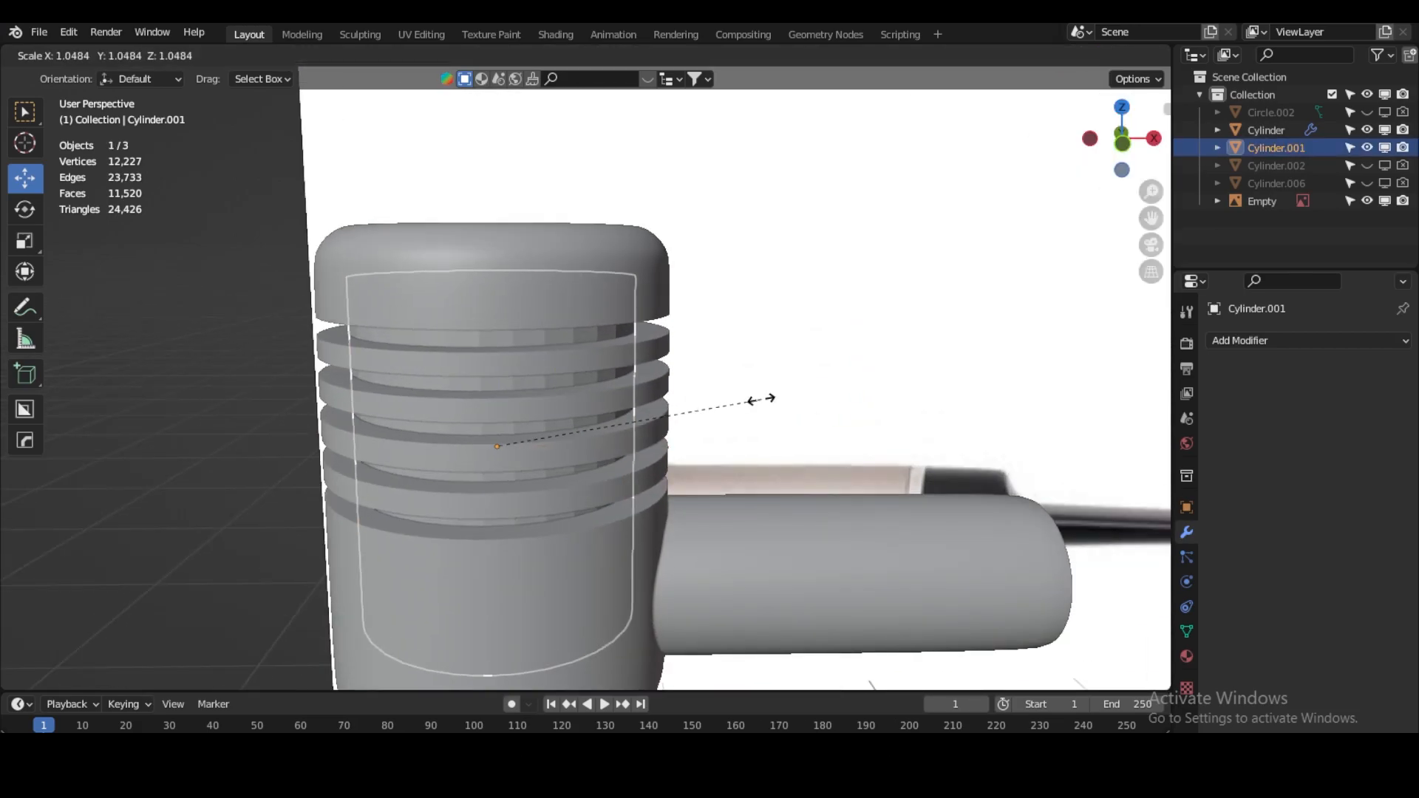
{"action": "left_click", "coordinate": [792, 390]}
{"action": "right_click", "coordinate": [534, 340]}
{"action": "left_click", "coordinate": [535, 340]}
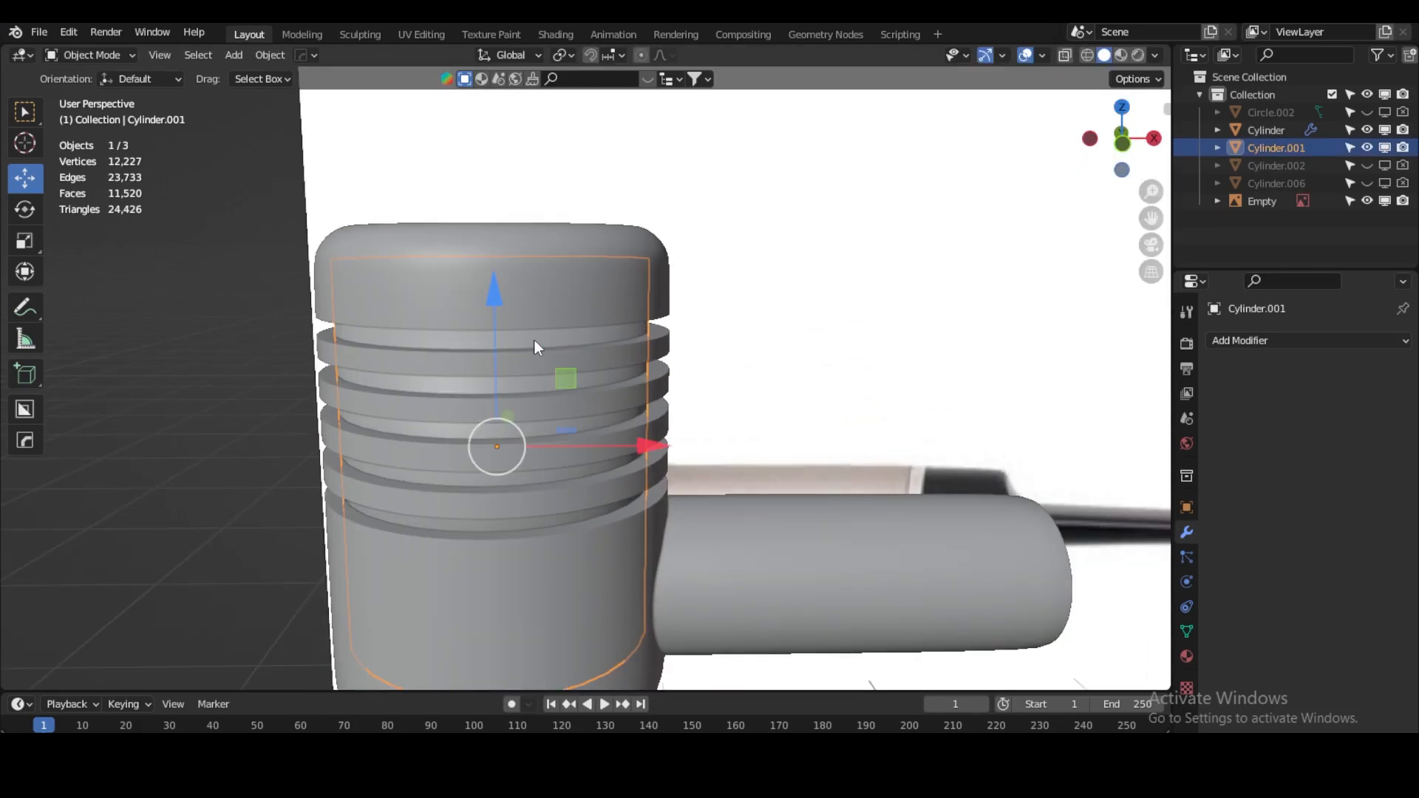
Move the lower vertices of the inner cylinder upward in Edit Mode to shorten it, and return to Object Mode.
{"action": "scroll", "coordinate": [535, 340], "scroll_direction": "down", "scroll_amount": 2}
{"action": "left_click", "coordinate": [1187, 630]}
{"action": "middle_click_drag", "start_coordinate": [872, 473], "coordinate": [861, 443]}
{"action": "left_click", "coordinate": [91, 55]}
{"action": "left_click", "coordinate": [106, 98]}
{"action": "key", "text": "alt+z"}
{"action": "left_click_drag", "start_coordinate": [727, 503], "coordinate": [293, 640]}
{"action": "left_click_drag", "start_coordinate": [522, 397], "coordinate": [522, 312]}
{"action": "left_click", "coordinate": [91, 55]}
{"action": "left_click", "coordinate": [96, 80]}
{"action": "scroll", "coordinate": [722, 532], "scroll_direction": "down", "scroll_amount": 4}
Select the end vertices of the pipe body's shank and move them about 0.33 m along X over the black mouthpiece base.
{"action": "key", "text": "alt+z"}
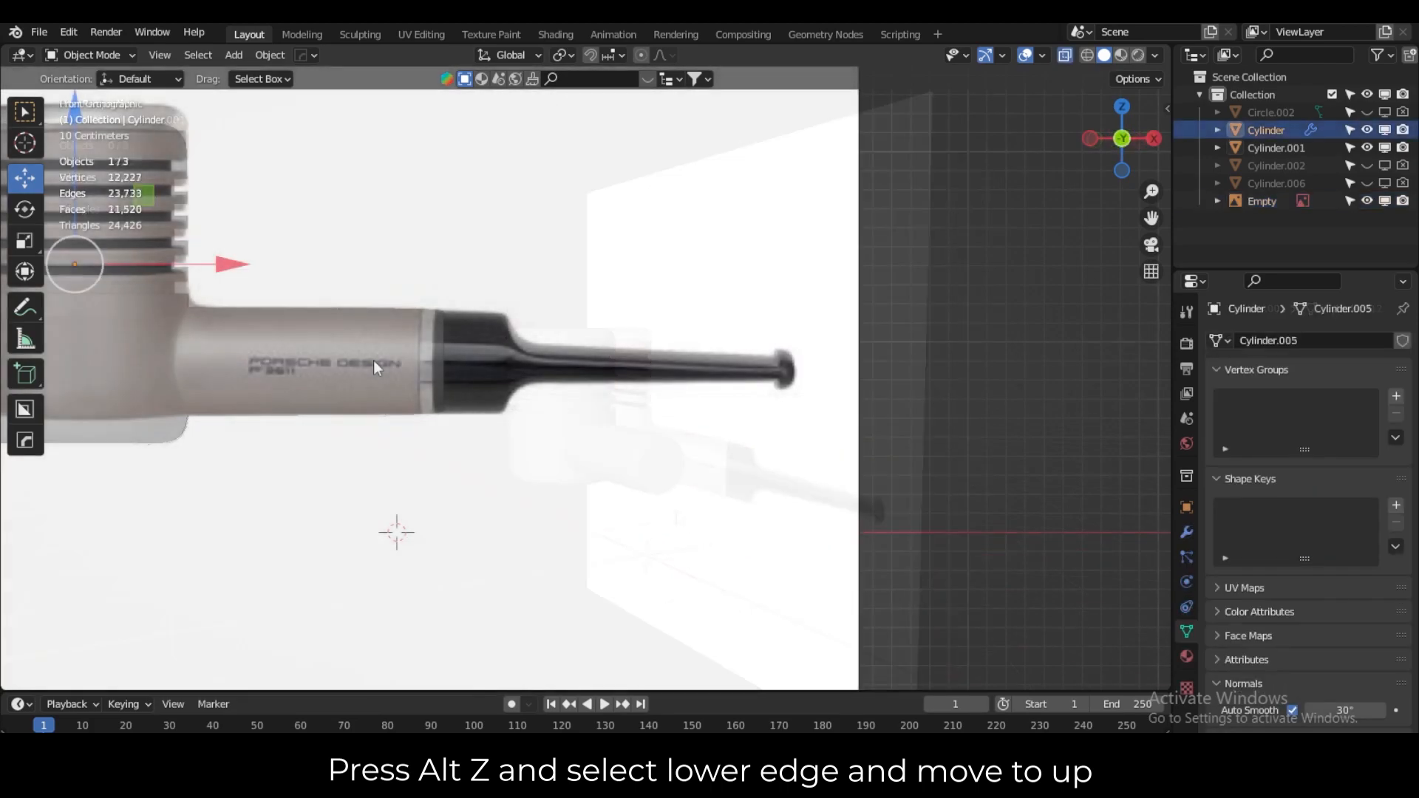
{"action": "left_click", "coordinate": [91, 55]}
{"action": "left_click", "coordinate": [105, 97]}
{"action": "key", "text": "alt+z"}
{"action": "left_click_drag", "start_coordinate": [425, 244], "coordinate": [459, 468]}
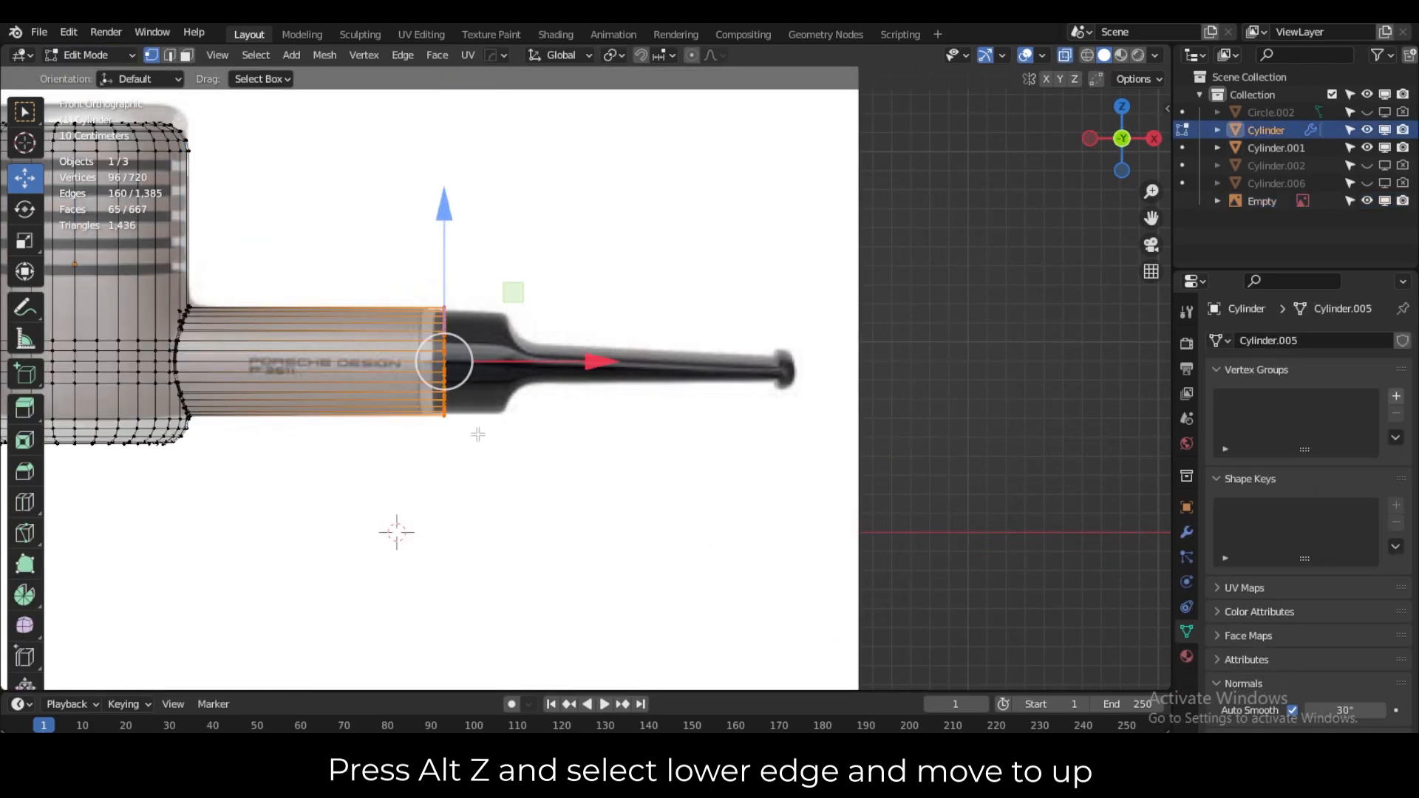
{"action": "left_click_drag", "start_coordinate": [603, 365], "coordinate": [667, 365]}
Add two edge loops around the shank near the joint with the black mouthpiece.
{"action": "key", "text": "ctrl+r"}
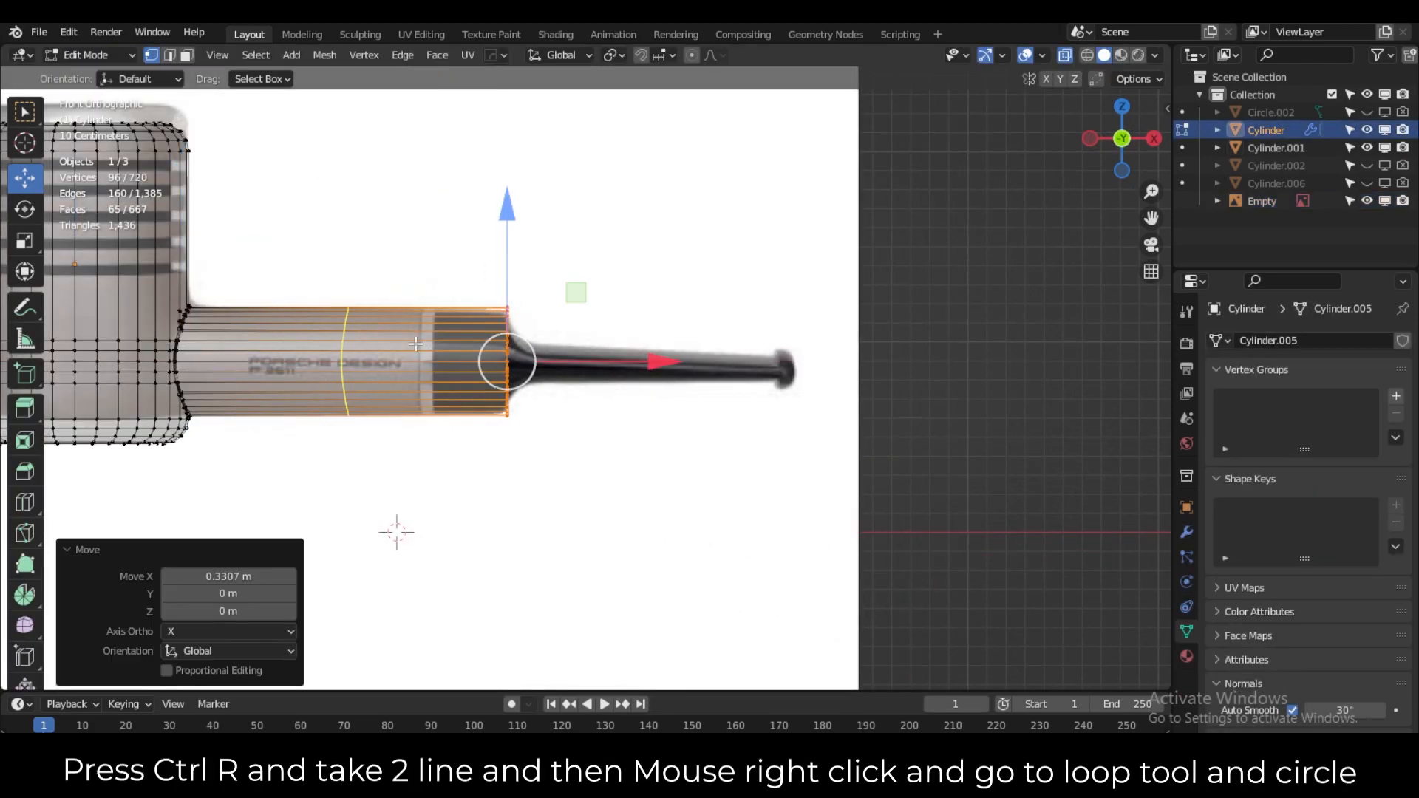
{"action": "left_click", "coordinate": [416, 344]}
{"action": "left_click", "coordinate": [481, 345]}
{"action": "key", "text": "ctrl+r"}
{"action": "left_click", "coordinate": [478, 357]}
{"action": "left_click", "coordinate": [477, 360]}
Make the selected new shank edge loop perfectly round with LoopTools Circle.
{"action": "middle_click_drag", "start_coordinate": [478, 360], "coordinate": [544, 382]}
{"action": "key", "text": "alt+z"}
{"action": "scroll", "coordinate": [491, 395], "scroll_direction": "down", "scroll_amount": 2}
{"action": "scroll", "coordinate": [471, 447], "scroll_direction": "up", "scroll_amount": 4}
{"action": "right_click", "coordinate": [544, 382]}
{"action": "mouse_move", "coordinate": [532, 157]}
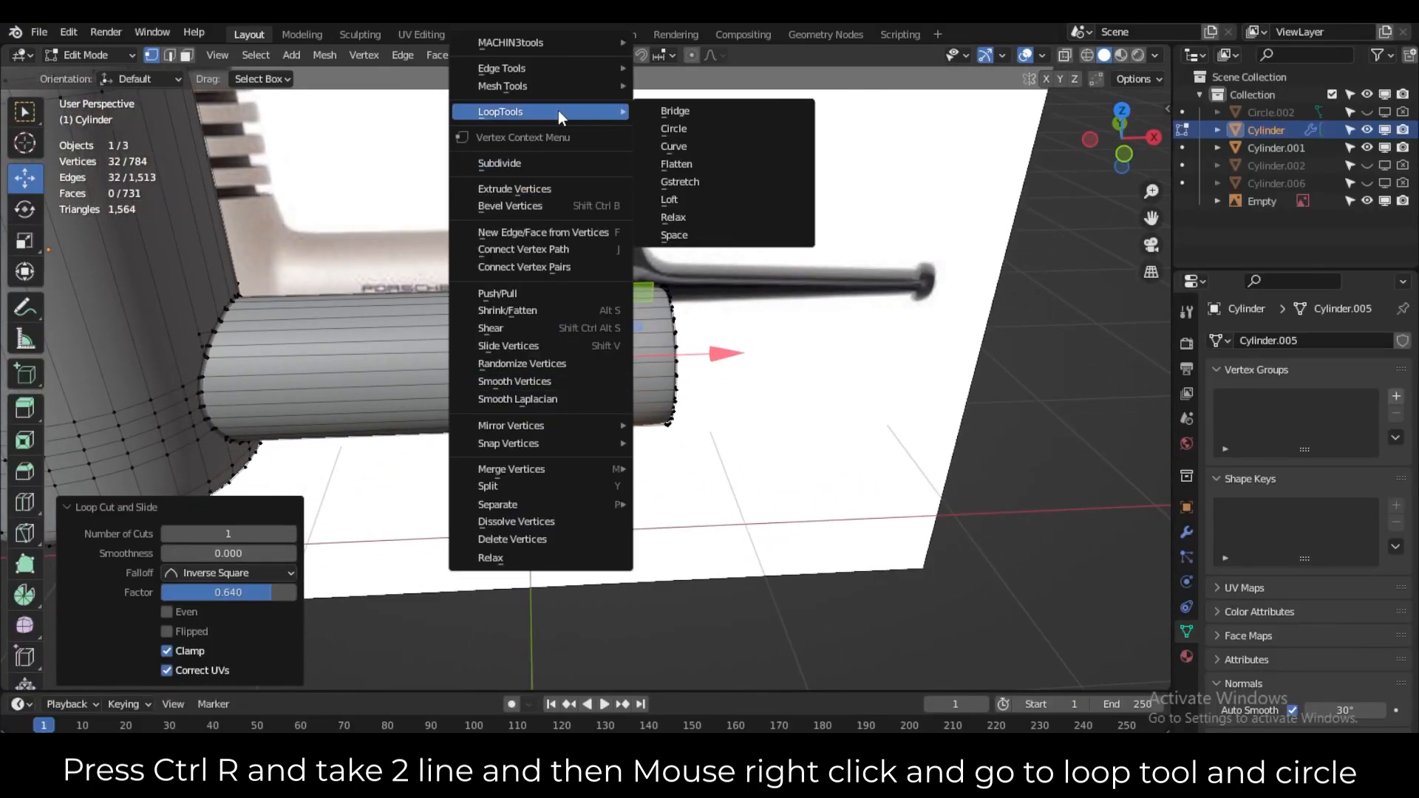
{"action": "left_click", "coordinate": [683, 130]}
{"action": "right_click", "coordinate": [554, 373]}
{"action": "mouse_move", "coordinate": [528, 295]}
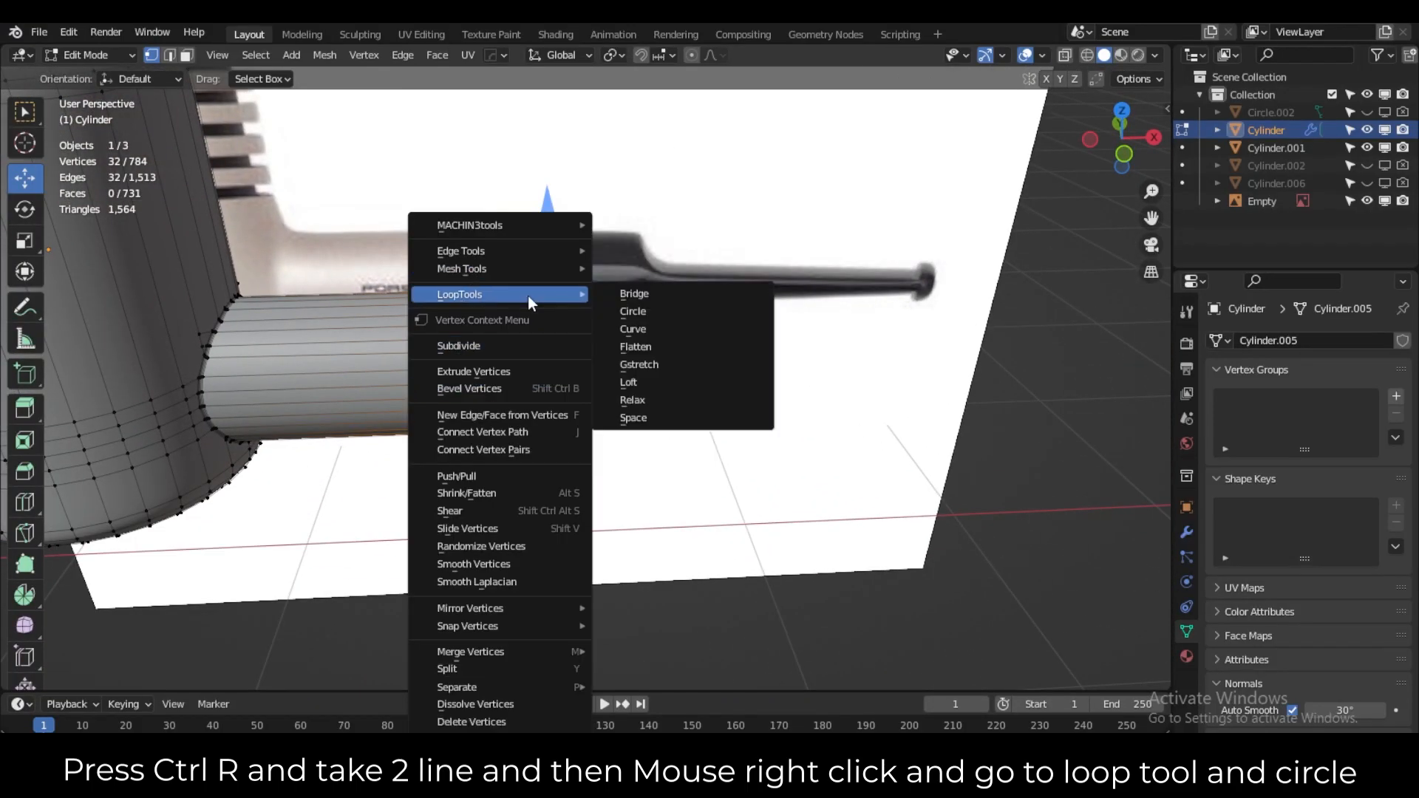
{"action": "left_click", "coordinate": [650, 308]}
Dissolve the extra inner edge loops on the shank's end cap.
{"action": "middle_click_drag", "start_coordinate": [651, 308], "coordinate": [529, 329]}
{"action": "key", "text": "KP_1"}
{"action": "scroll", "coordinate": [529, 329], "scroll_direction": "up", "scroll_amount": 4}
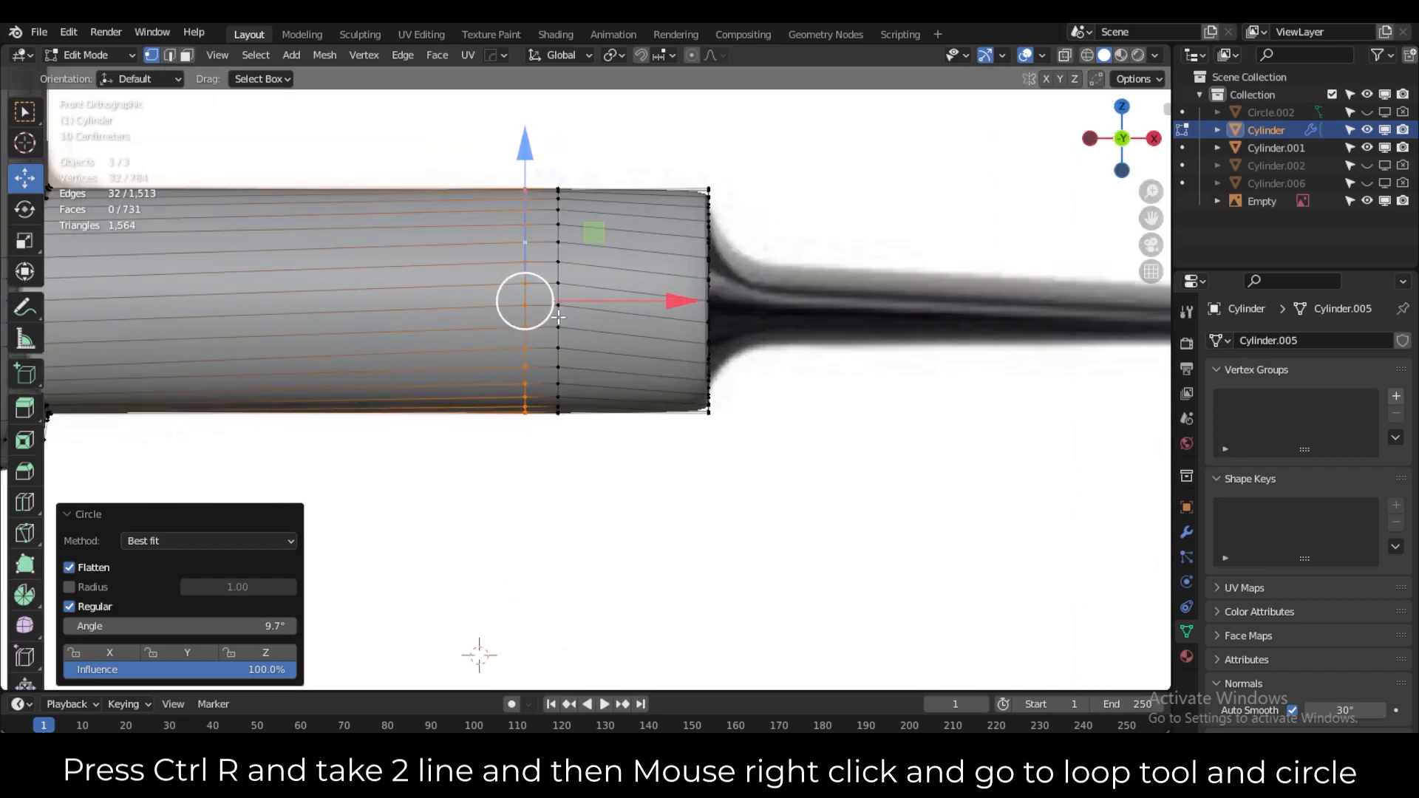
{"action": "left_click", "coordinate": [688, 244], "text": "alt"}
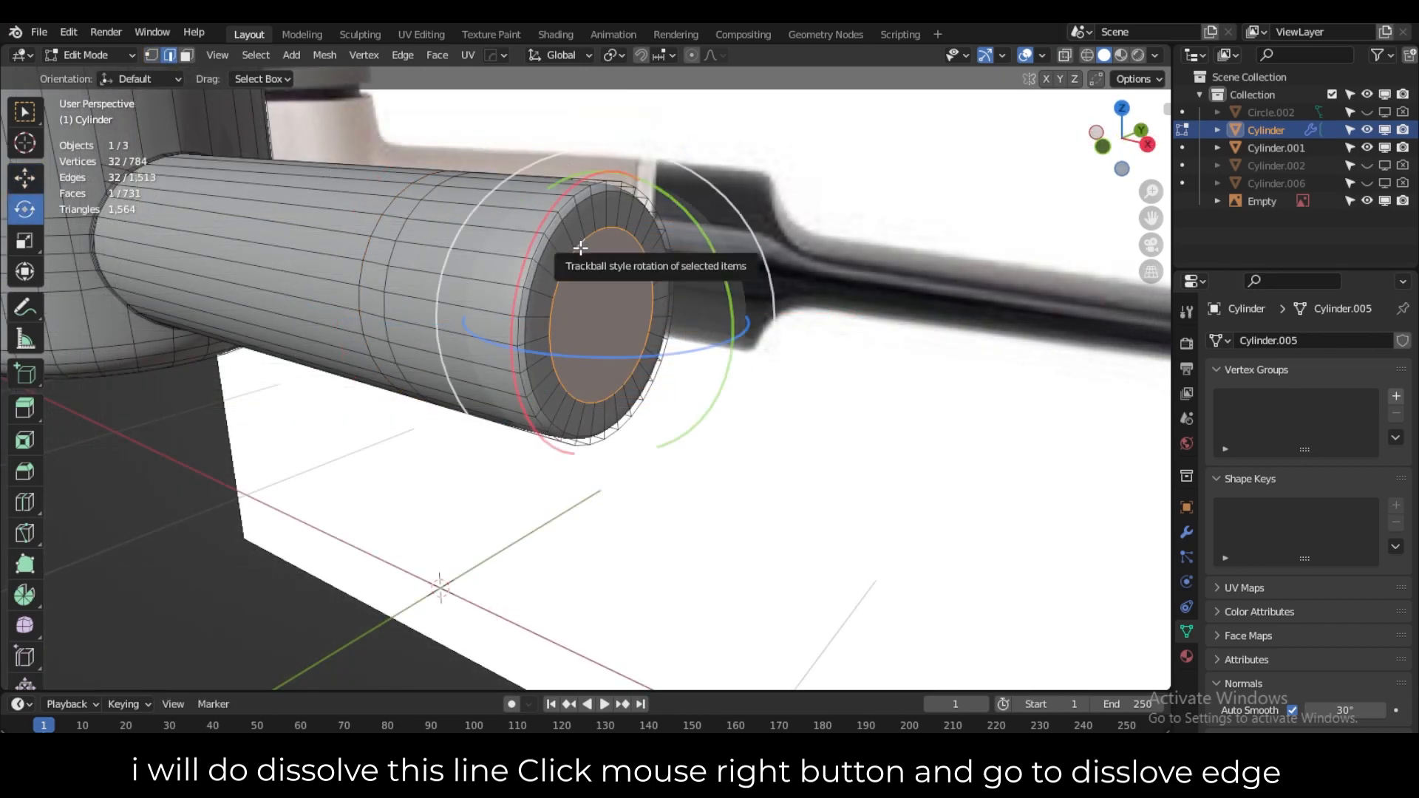
{"action": "right_click", "coordinate": [579, 247]}
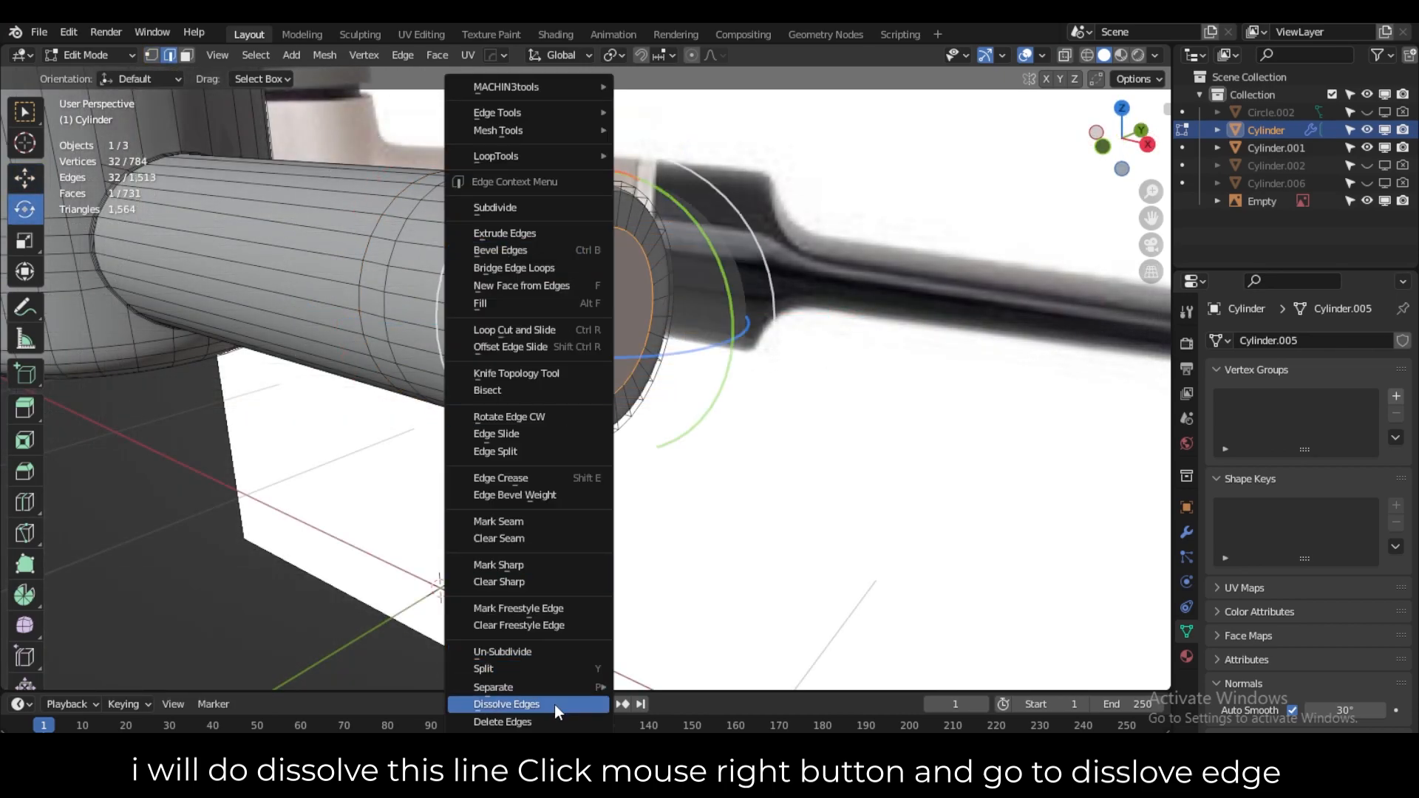
{"action": "left_click", "coordinate": [554, 703]}
{"action": "right_click", "coordinate": [606, 198]}
{"action": "left_click", "coordinate": [607, 661]}
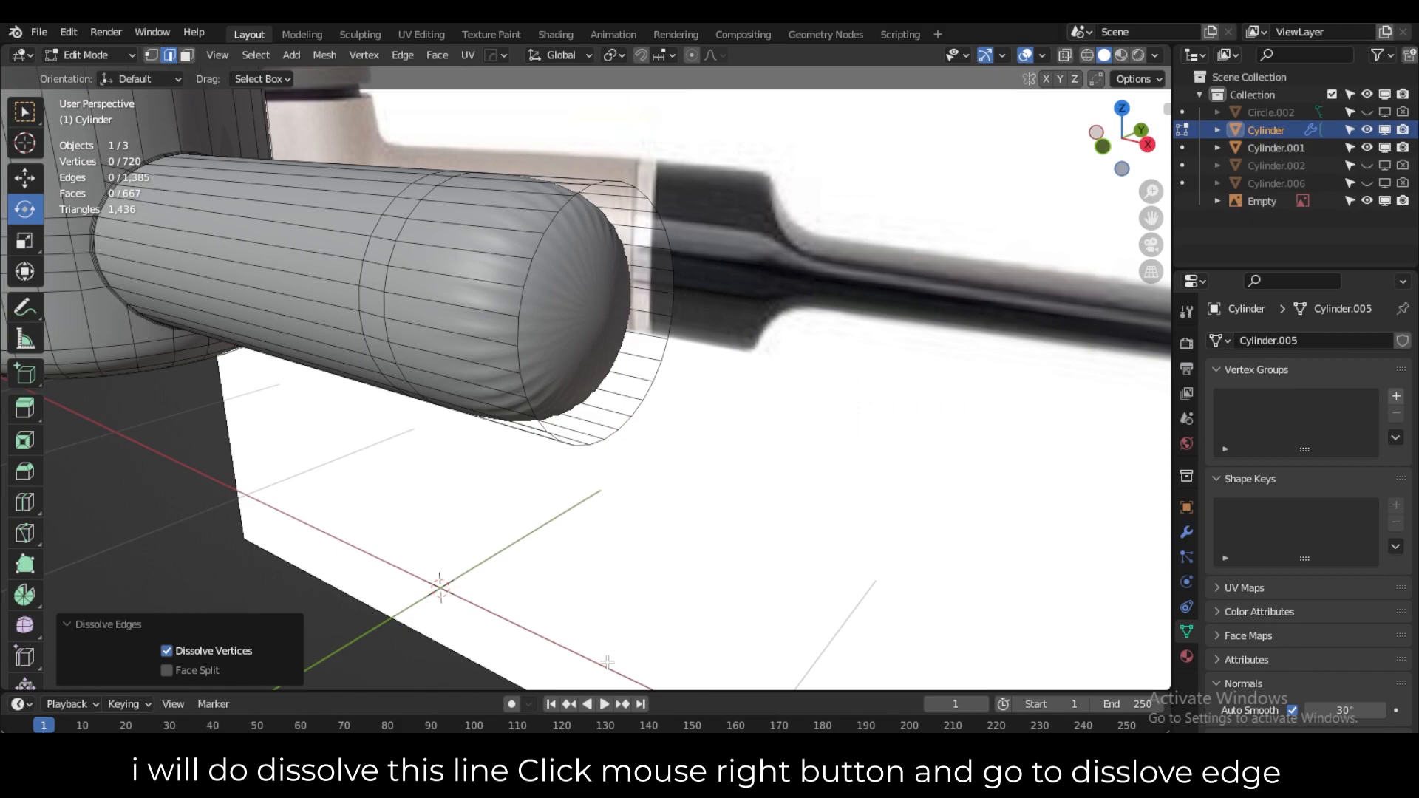
Select the shank's end face and extrude it about 0.12 m to the start of the thin stem.
{"action": "scroll", "coordinate": [606, 662], "scroll_direction": "down", "scroll_amount": 2}
{"action": "middle_click_drag", "start_coordinate": [607, 663], "coordinate": [662, 637]}
{"action": "left_click", "coordinate": [190, 58]}
{"action": "middle_click_drag", "start_coordinate": [631, 337], "coordinate": [594, 358]}
{"action": "left_click", "coordinate": [606, 345]}
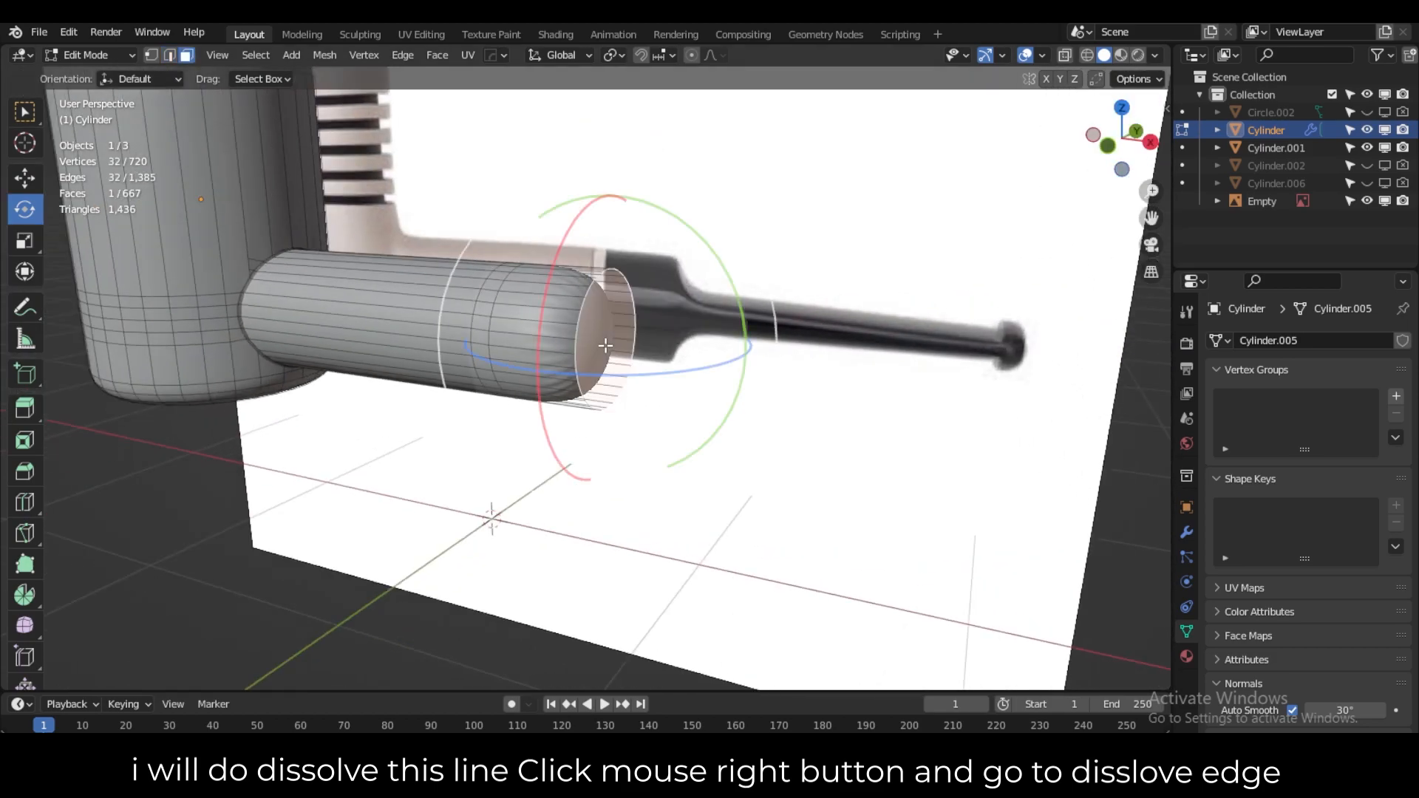
{"action": "left_click", "coordinate": [1109, 145]}
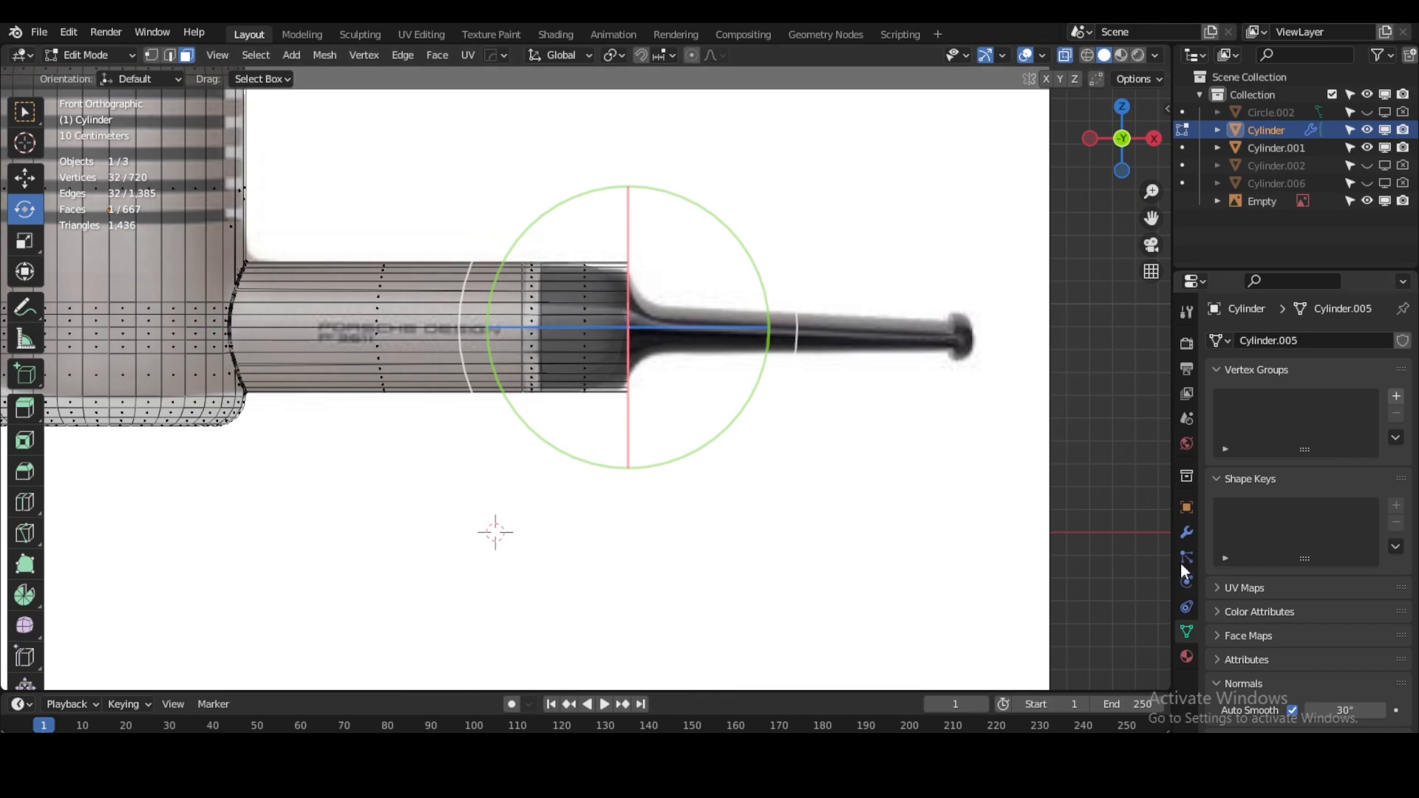
{"action": "left_click", "coordinate": [1186, 533]}
{"action": "left_click", "coordinate": [1359, 532]}
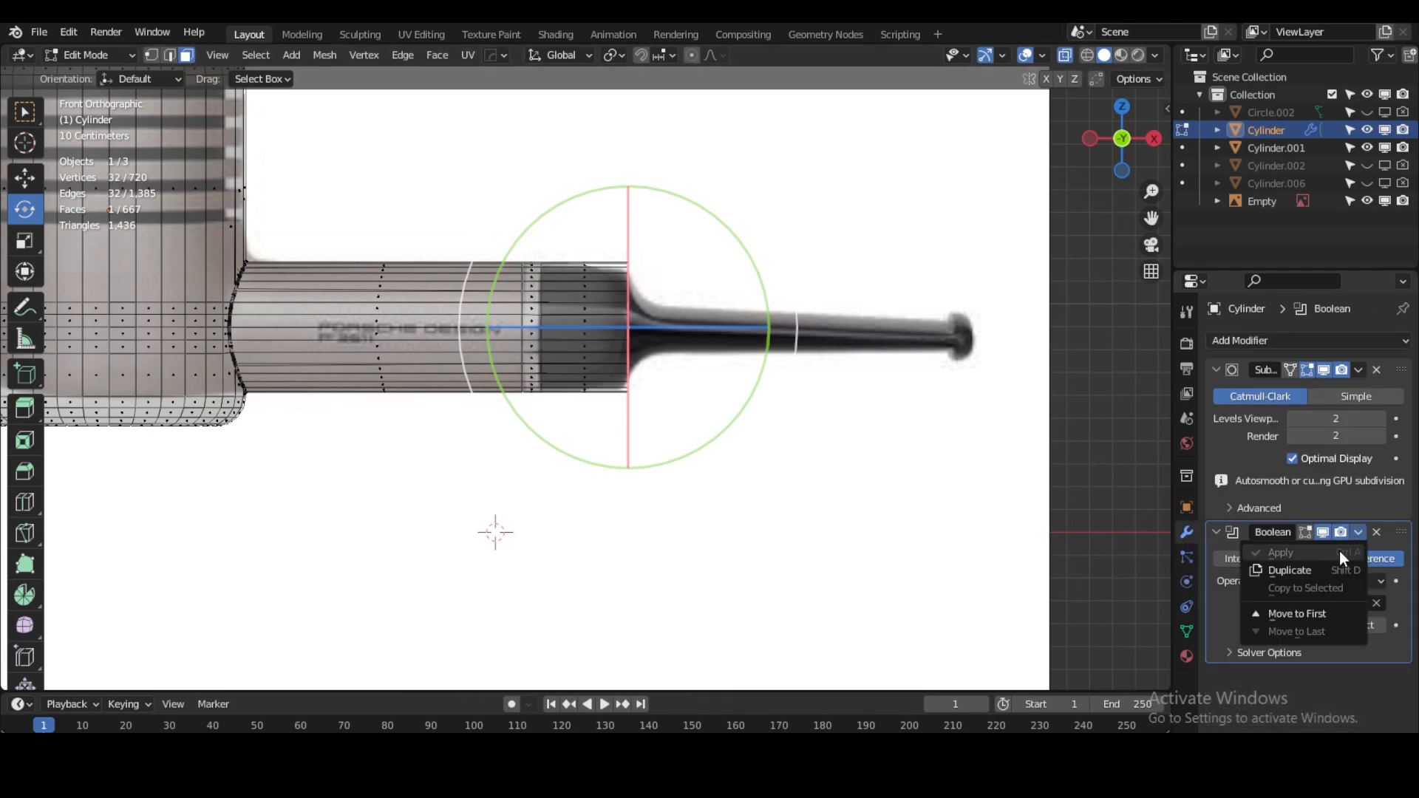
{"action": "key", "text": "e"}
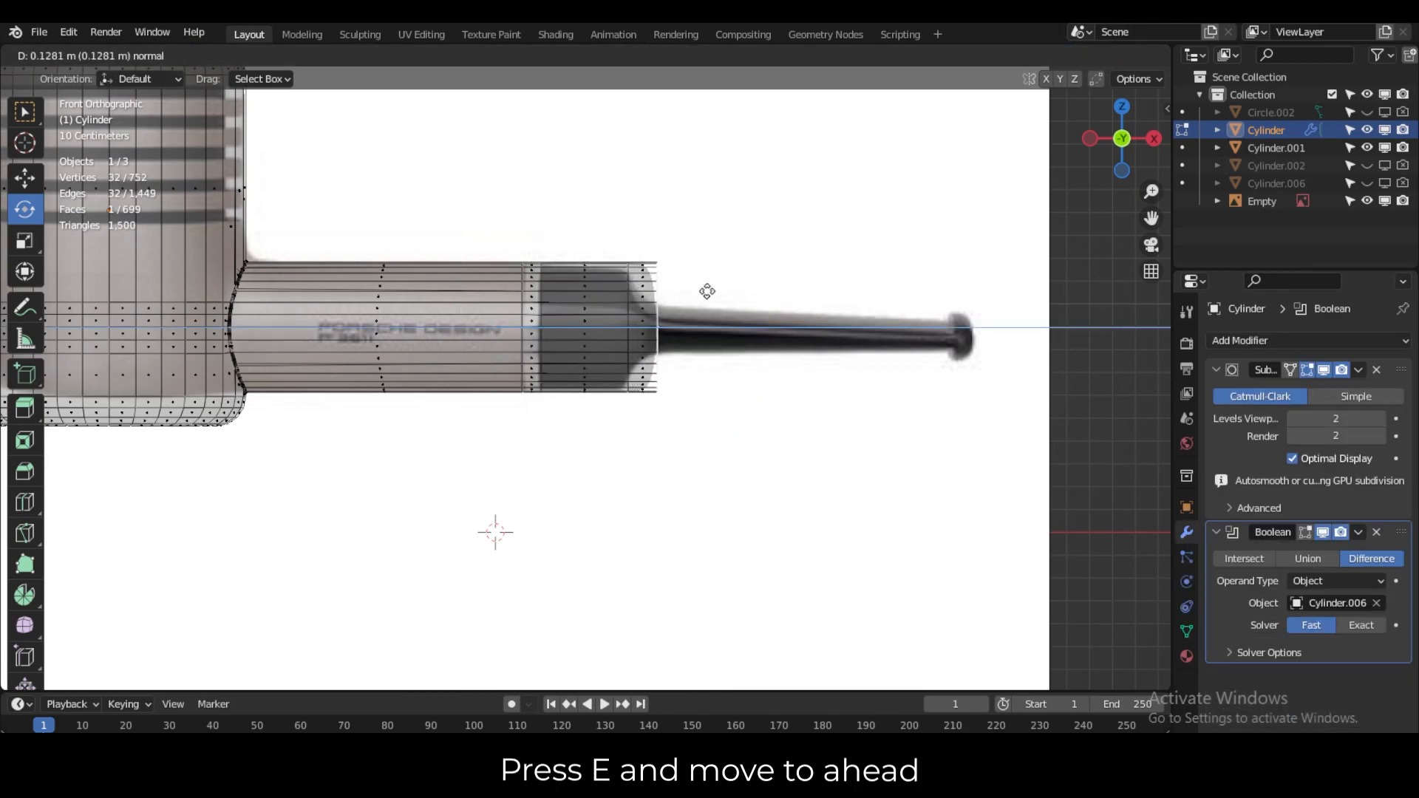
{"action": "left_click", "coordinate": [708, 291]}
Scale the end face down along Z to the thin stem's height and extrude it about 1.27 m toward the stem's tip.
{"action": "left_click", "coordinate": [1124, 145]}
{"action": "left_click", "coordinate": [1124, 145]}
{"action": "middle_click_drag", "start_coordinate": [858, 340], "coordinate": [589, 339], "text": "shift"}
{"action": "scroll", "coordinate": [589, 339], "scroll_direction": "up", "scroll_amount": 3}
{"action": "middle_click_drag", "start_coordinate": [289, 338], "coordinate": [566, 334], "text": "shift"}
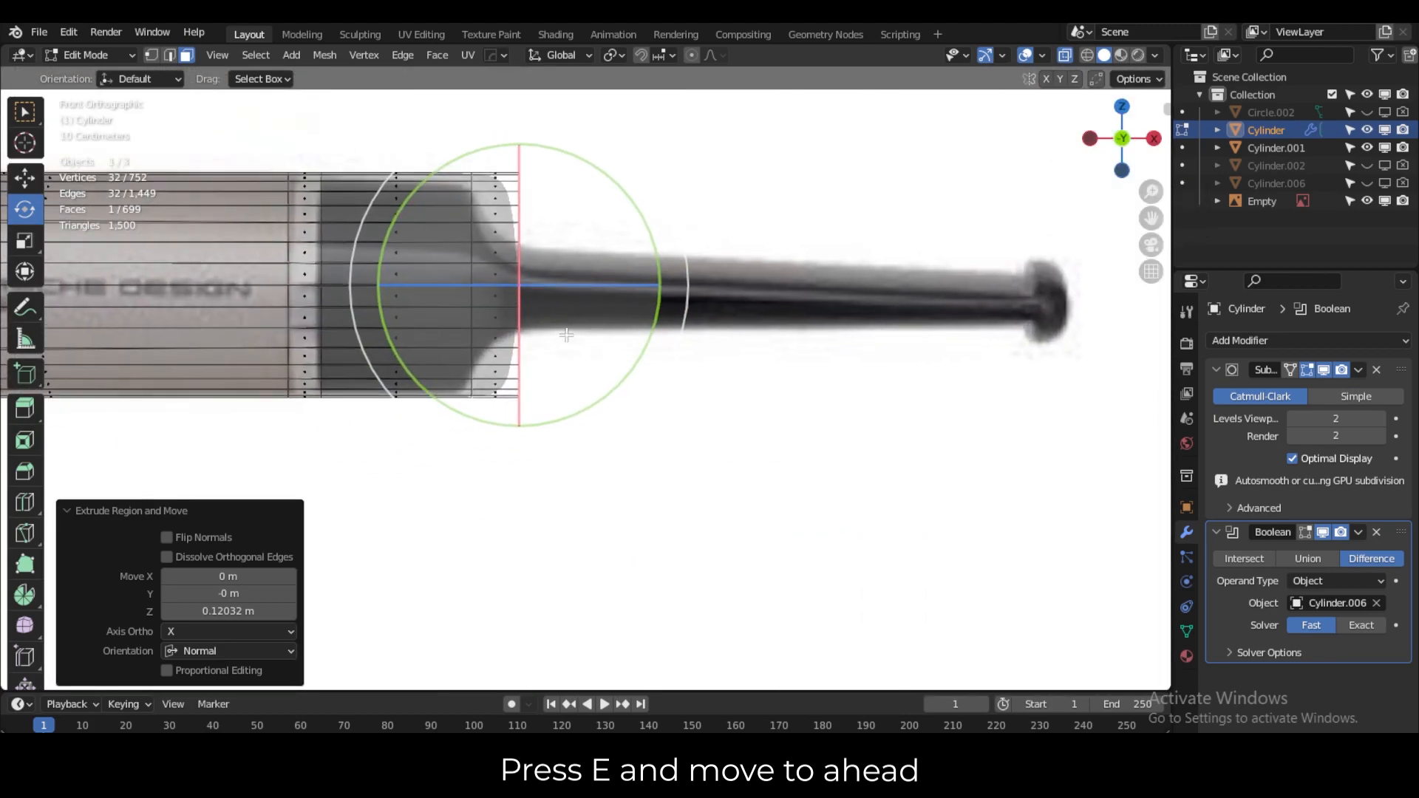
{"action": "left_click", "coordinate": [24, 240]}
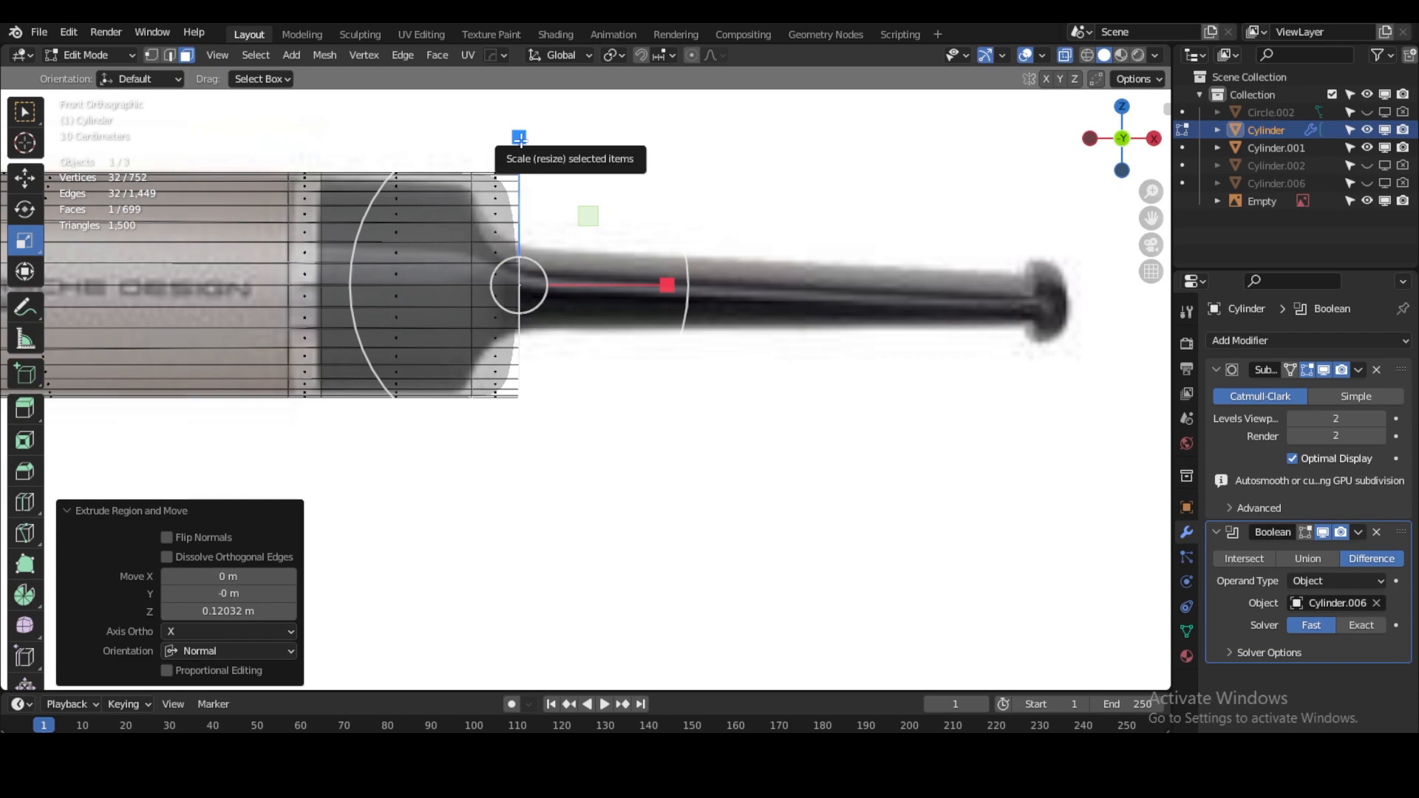
{"action": "key", "text": "s"}
{"action": "key", "text": "z"}
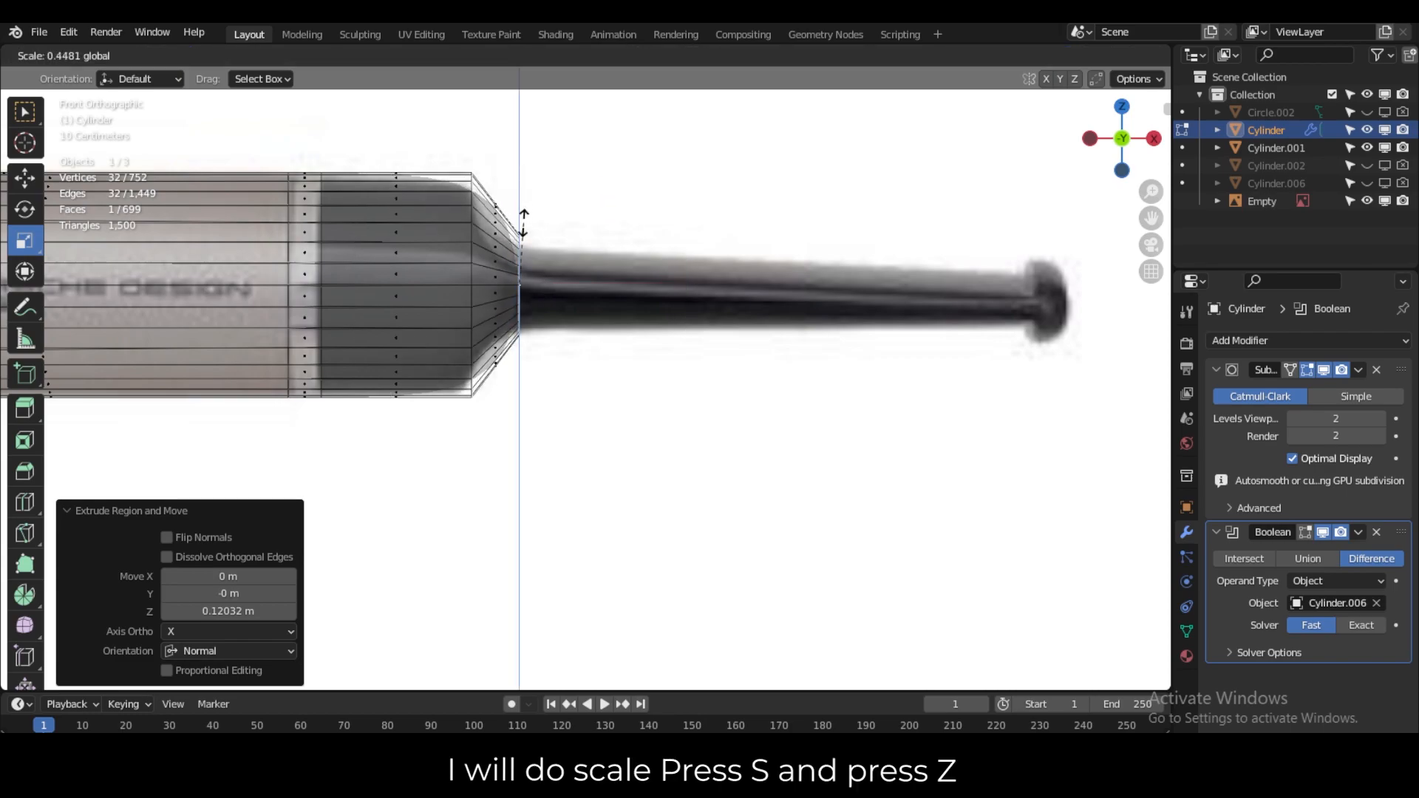
{"action": "left_click", "coordinate": [520, 231]}
{"action": "key", "text": "e"}
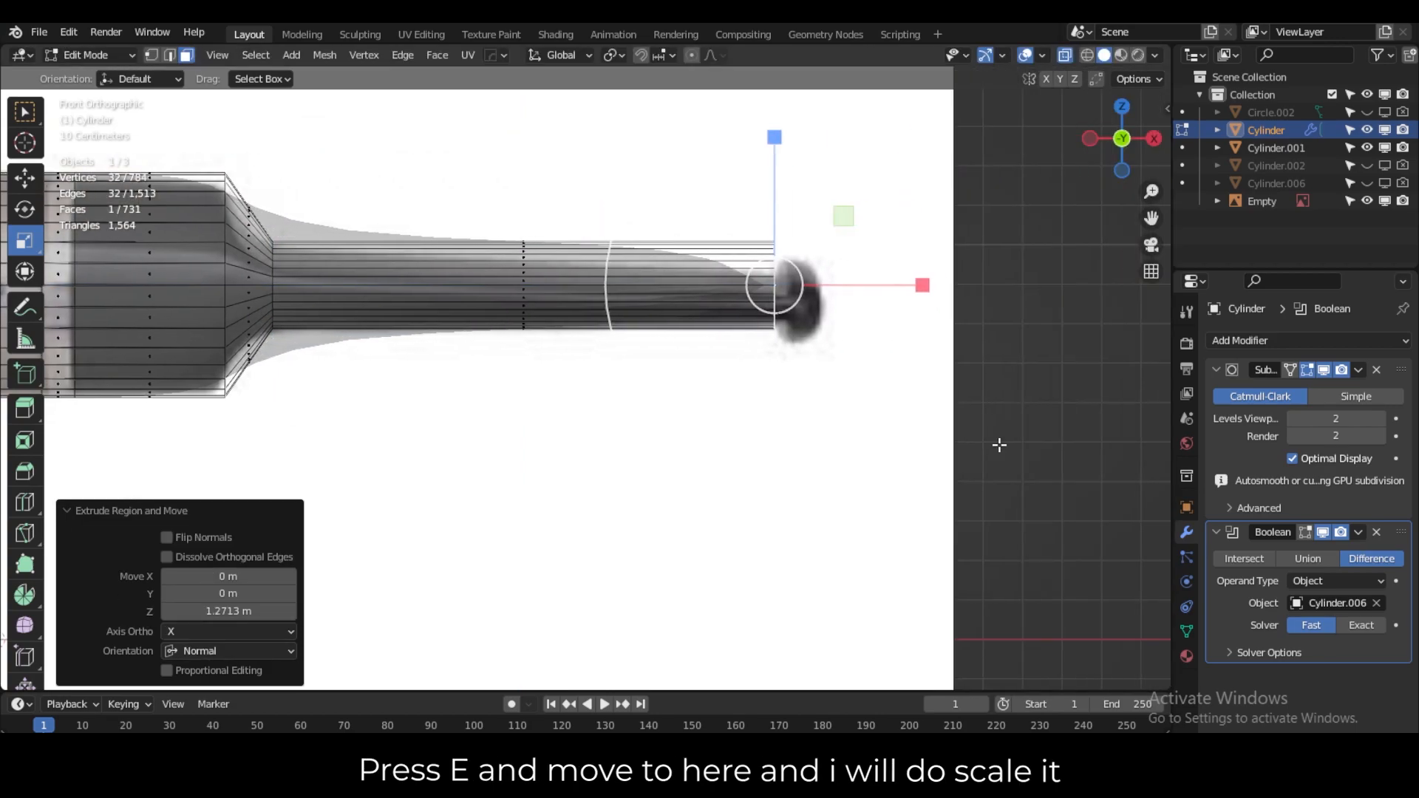
Scale the stem's end face down to about 0.534 and extrude it about 0.03 m at the tip.
{"action": "key", "text": "s"}
{"action": "left_click", "coordinate": [857, 403]}
{"action": "middle_click_drag", "start_coordinate": [837, 364], "coordinate": [752, 371], "text": "shift"}
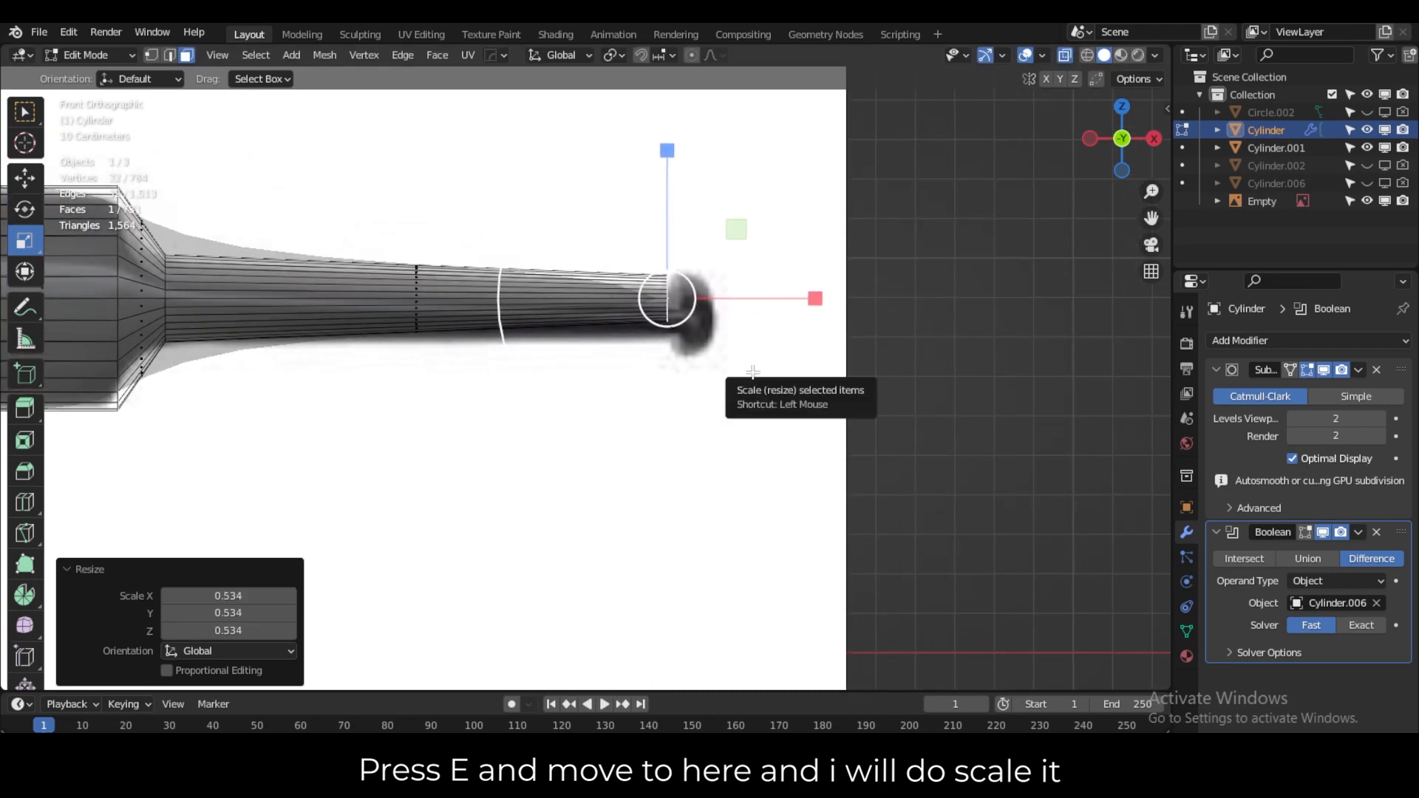
{"action": "key", "text": "e"}
{"action": "left_click", "coordinate": [768, 374]}
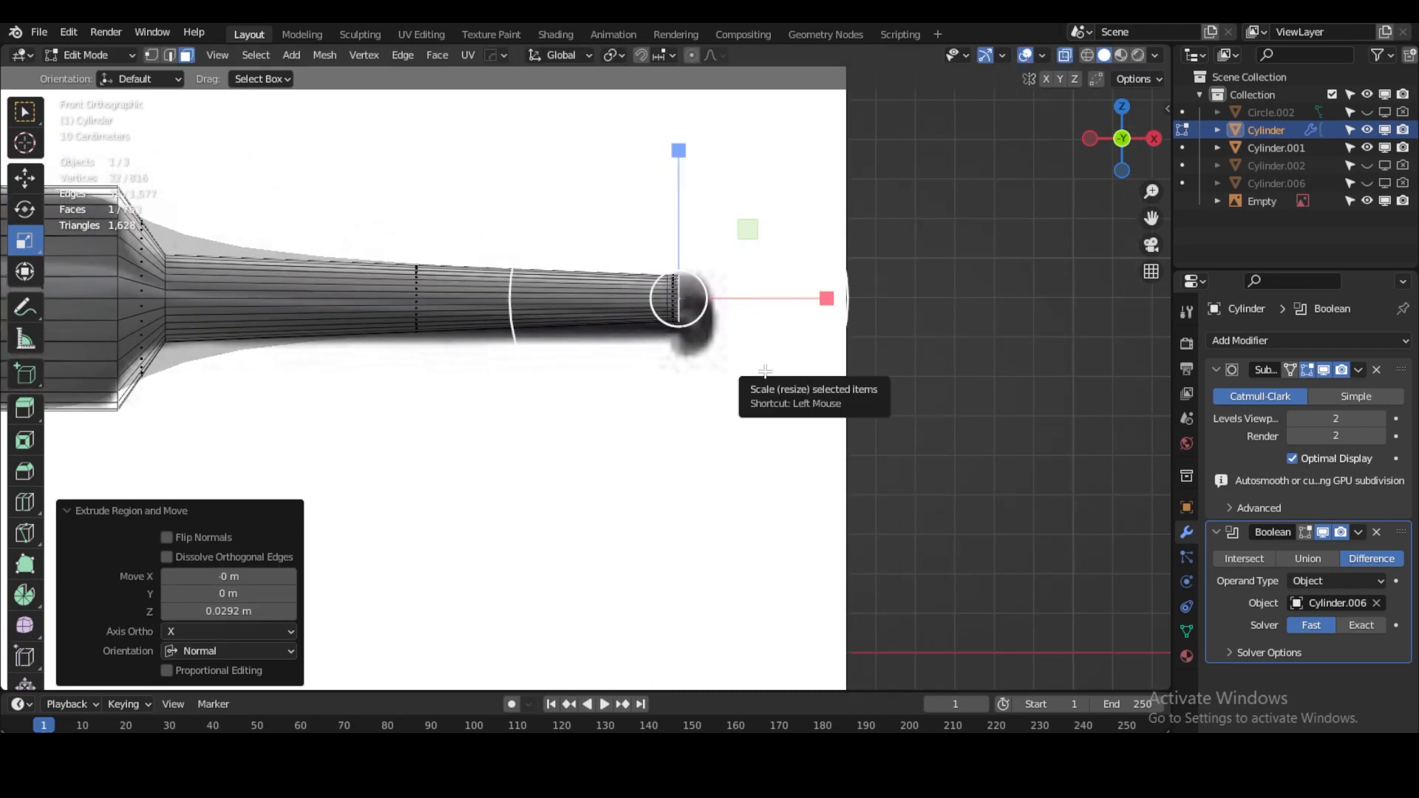
Extrude the tip face in place scaled up to 2.15 as a flange, and extrude the flange about 0.07 m outward.
{"action": "key", "text": "e"}
{"action": "right_click", "coordinate": [775, 383]}
{"action": "key", "text": "s"}
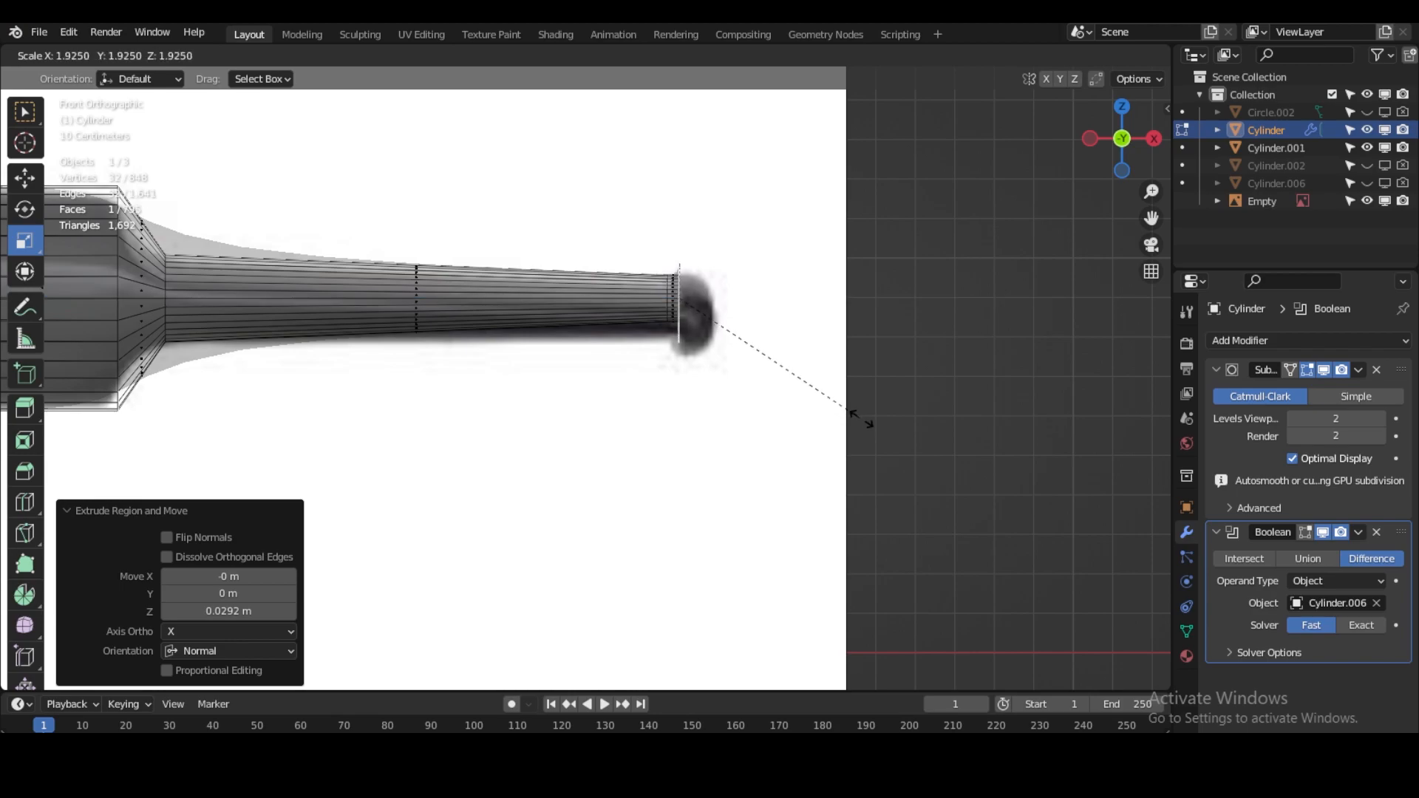
{"action": "right_click", "coordinate": [879, 420]}
{"action": "key", "text": "e"}
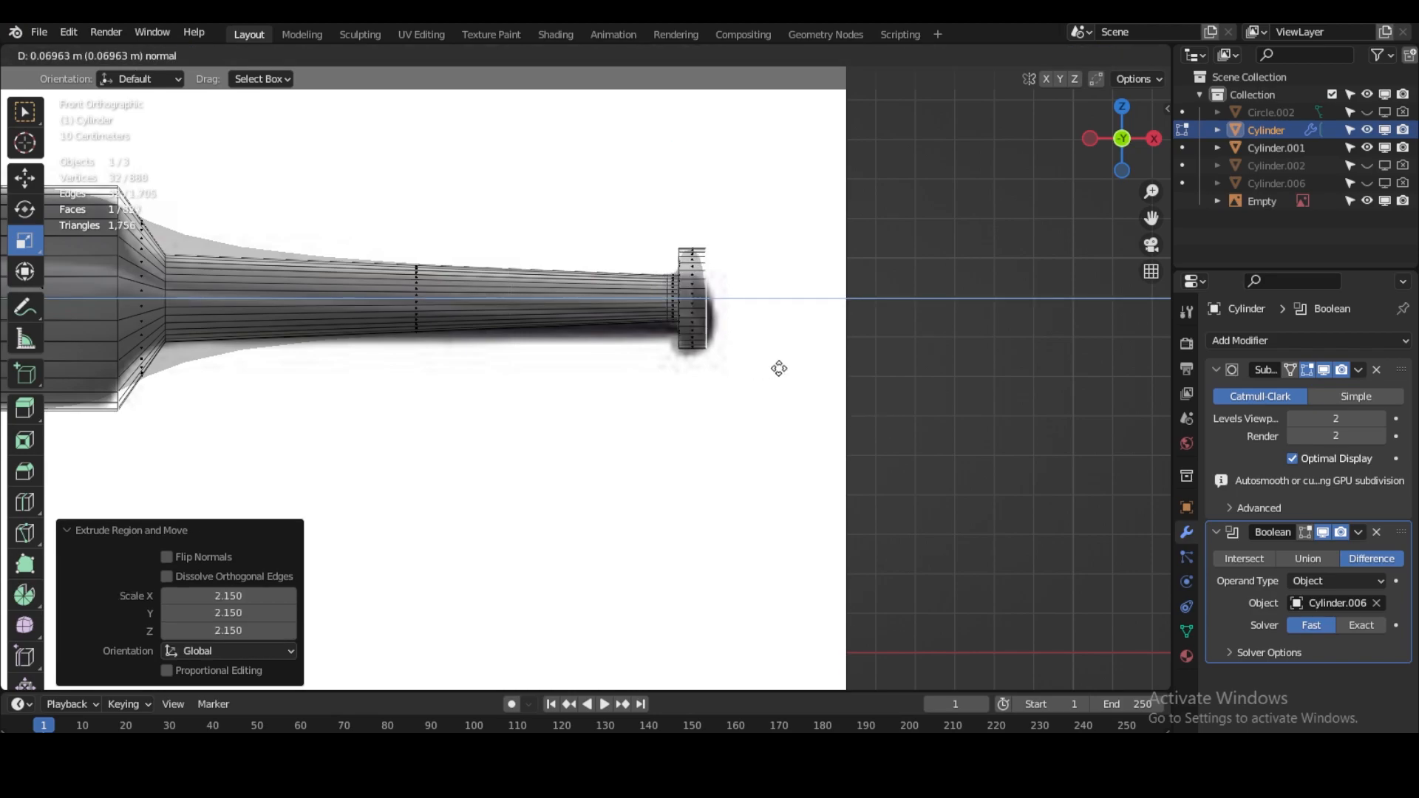
{"action": "left_click", "coordinate": [785, 367]}
Round the knob's end with two more outward extrusions, scaling the end face to about 0.855 and 0.602.
{"action": "key", "text": "e"}
{"action": "left_click", "coordinate": [787, 367]}
{"action": "key", "text": "s"}
{"action": "left_click", "coordinate": [789, 365]}
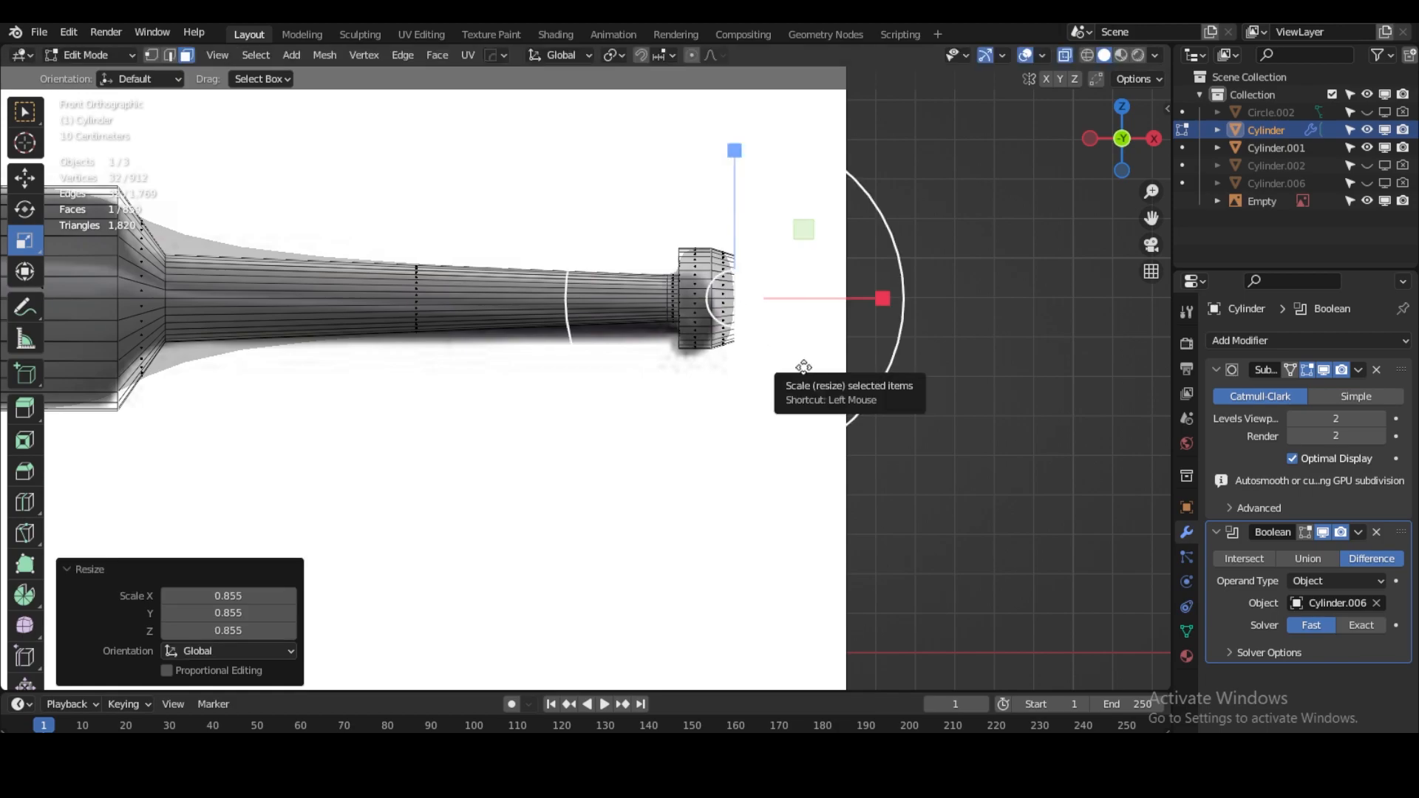
{"action": "key", "text": "e"}
{"action": "left_click", "coordinate": [796, 372]}
{"action": "key", "text": "s"}
{"action": "left_click", "coordinate": [777, 361]}
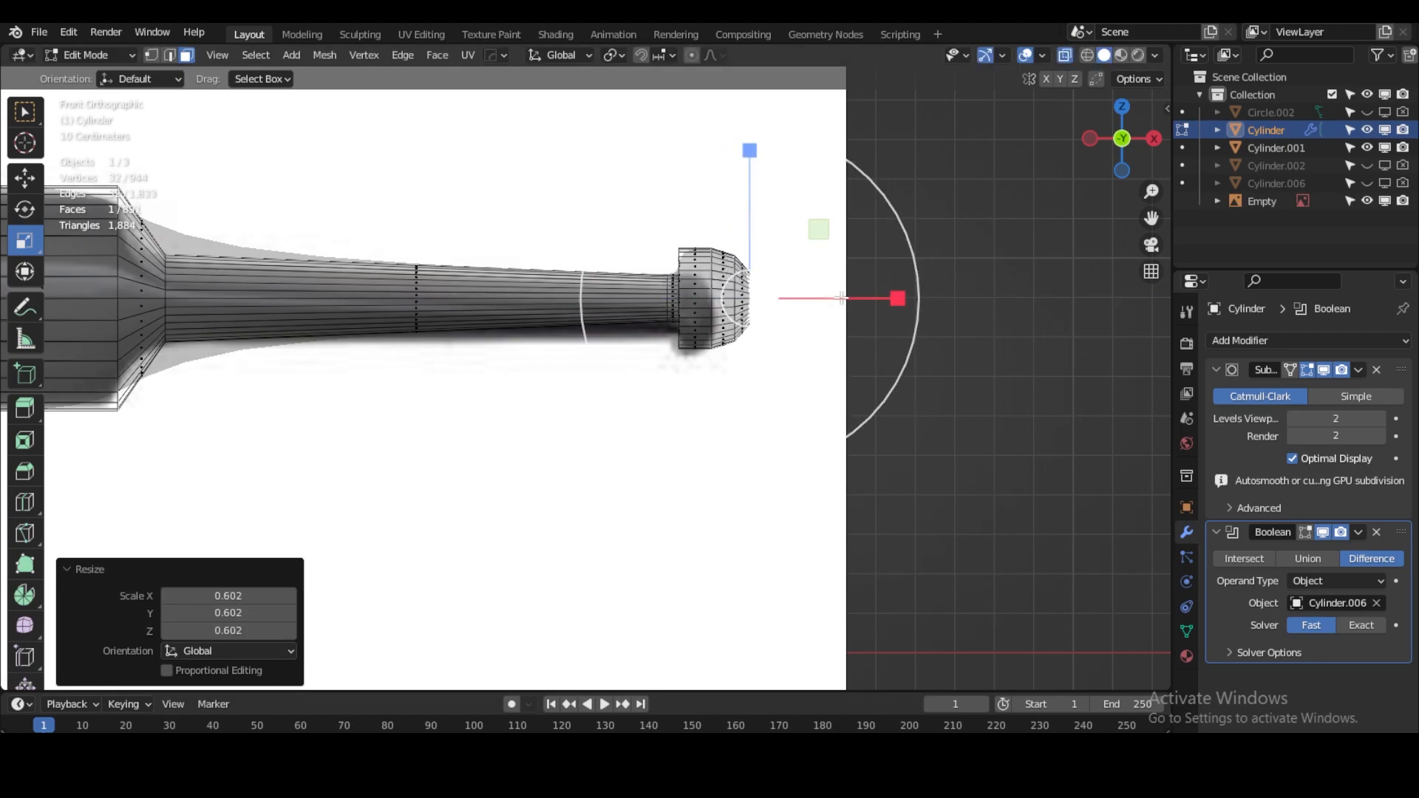
Move the knob's end face back about 0.01 m along X with the Move tool.
{"action": "scroll", "coordinate": [807, 330], "scroll_direction": "up", "scroll_amount": 3}
{"action": "key", "text": "shift+space"}
{"action": "key", "text": "g"}
{"action": "left_click_drag", "start_coordinate": [807, 331], "coordinate": [796, 327]}
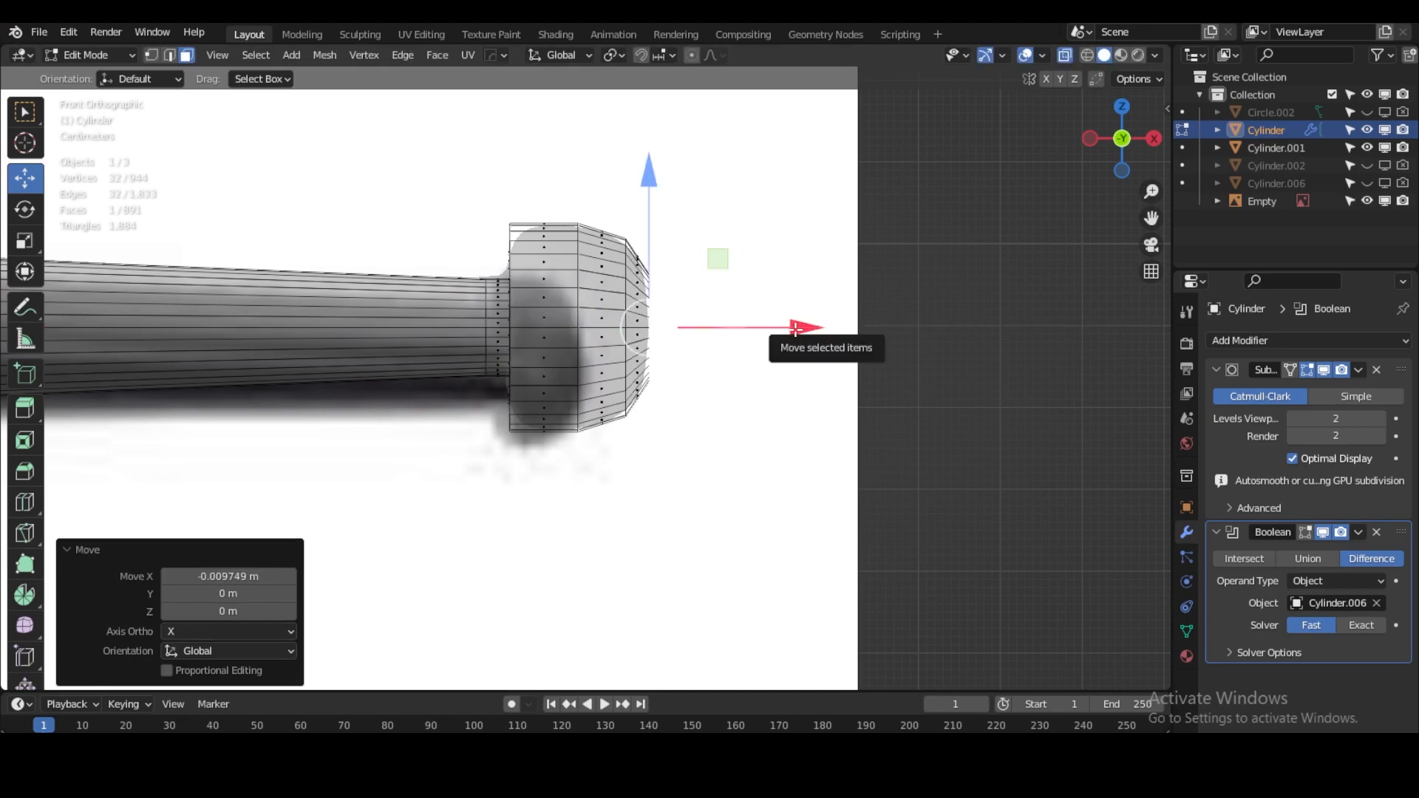
Move the knob's two outermost edge loops back about 0.016 m along X, and the three outermost loops together by another 0.016 m.
{"action": "left_click", "coordinate": [631, 367], "text": "alt"}
{"action": "left_click", "coordinate": [627, 322], "text": "alt"}
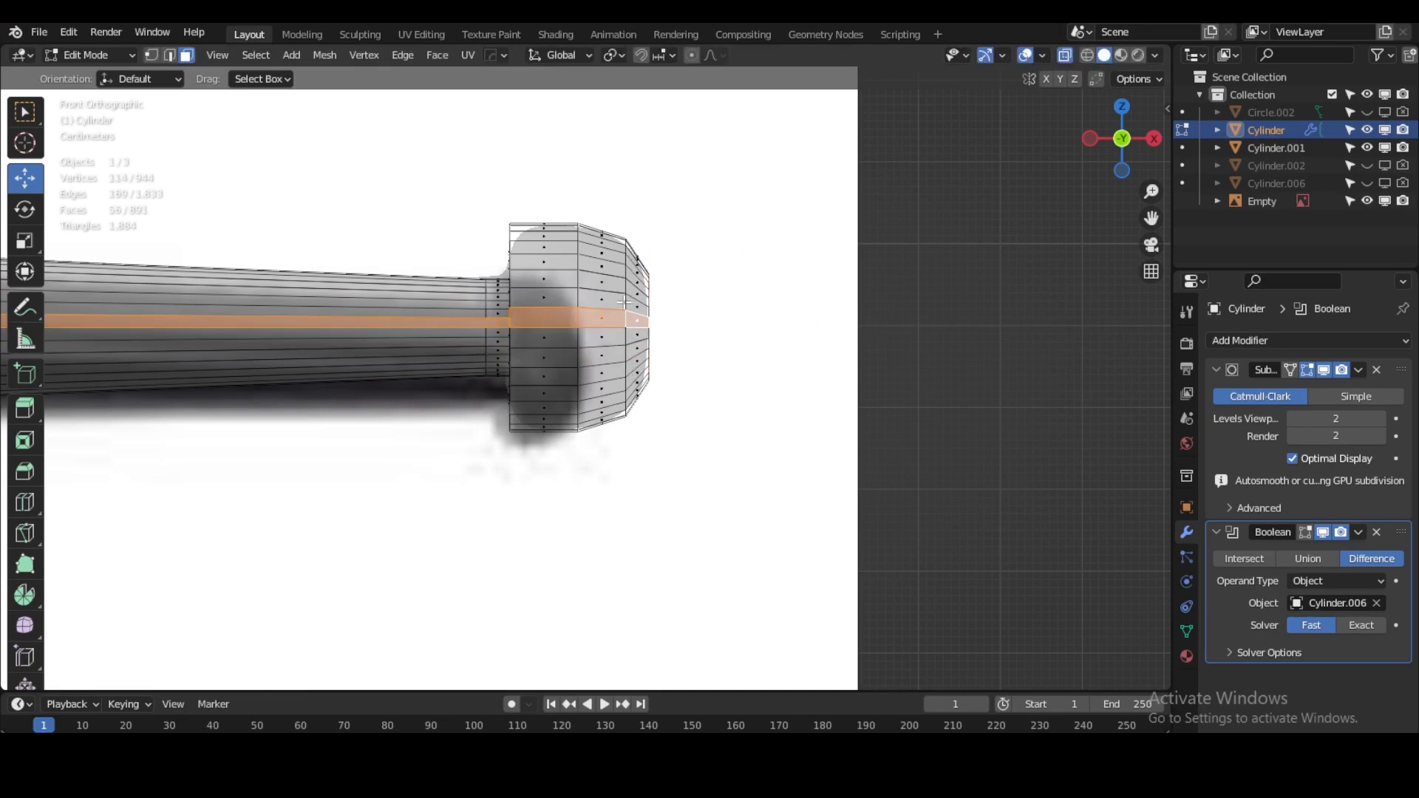
{"action": "key", "text": "2"}
{"action": "left_click", "coordinate": [626, 304], "text": "alt"}
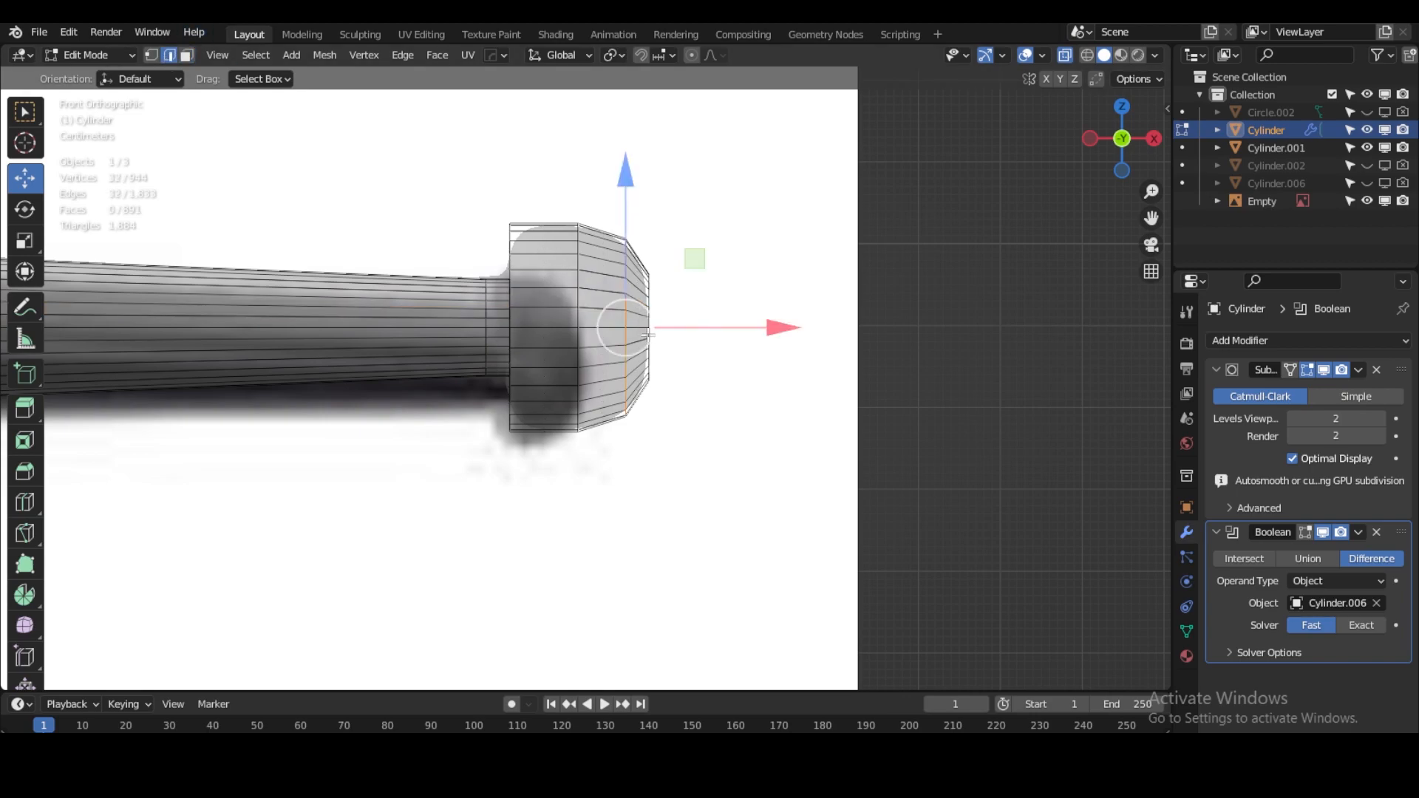
{"action": "left_click", "coordinate": [648, 334], "text": "alt+shift"}
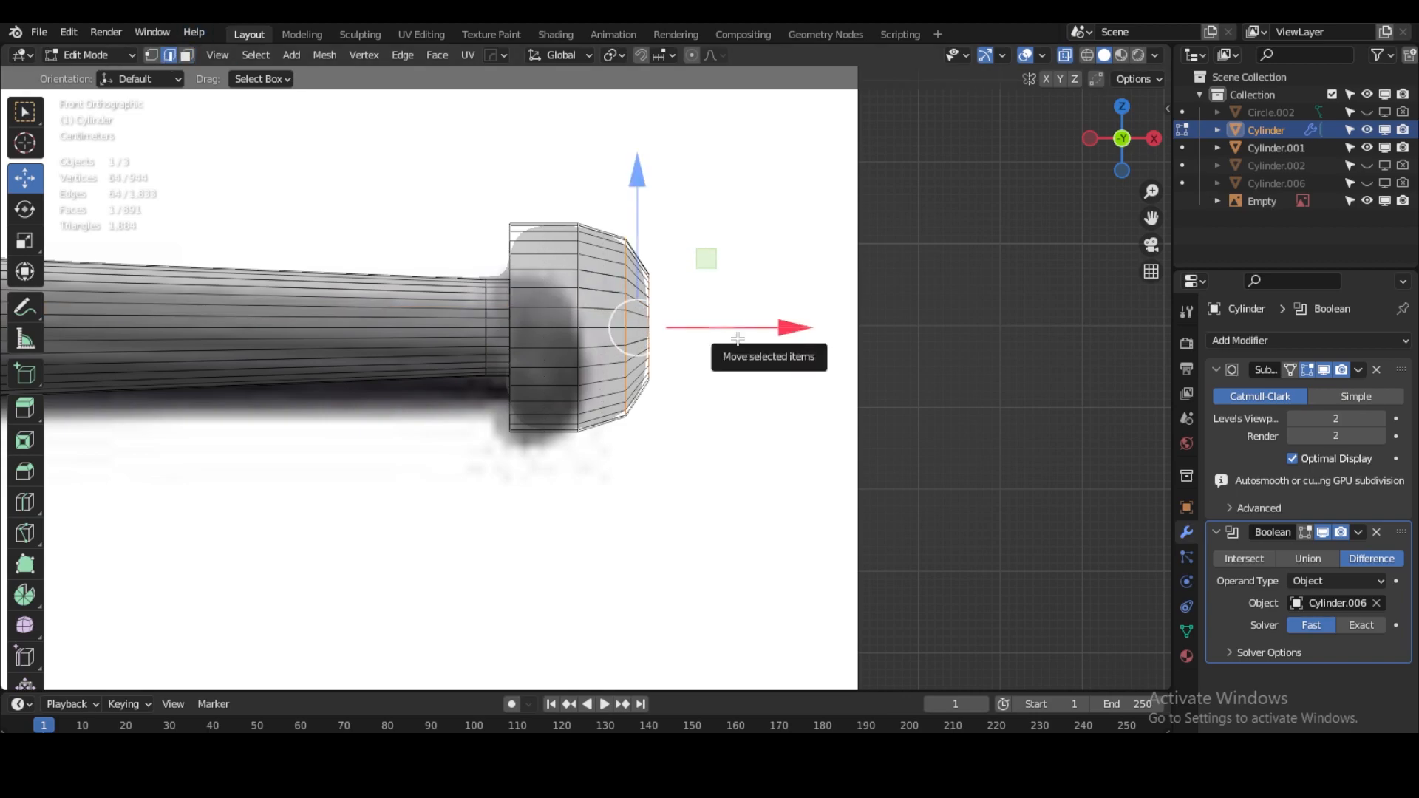
{"action": "left_click_drag", "start_coordinate": [787, 328], "coordinate": [773, 332]}
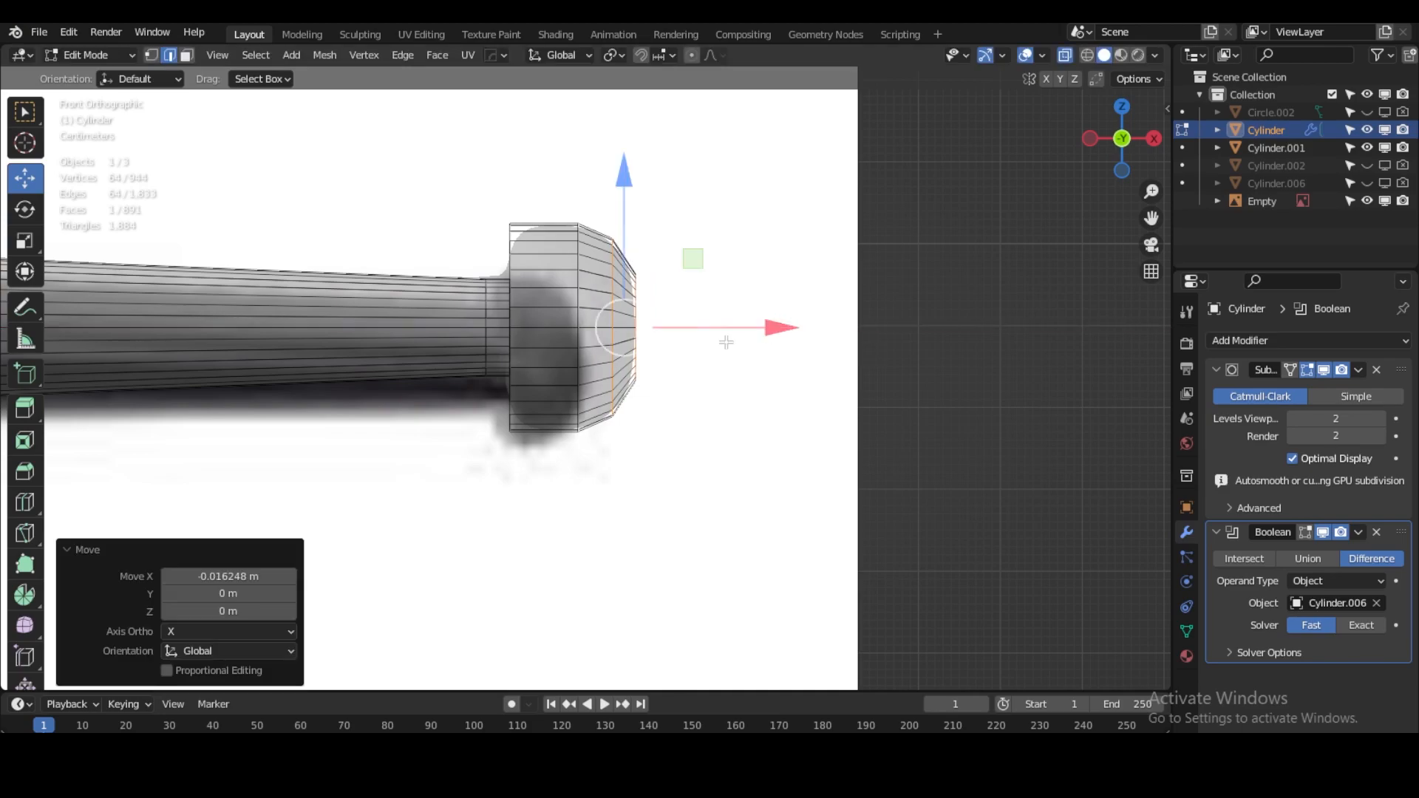
{"action": "left_click", "coordinate": [578, 297], "text": "alt+shift"}
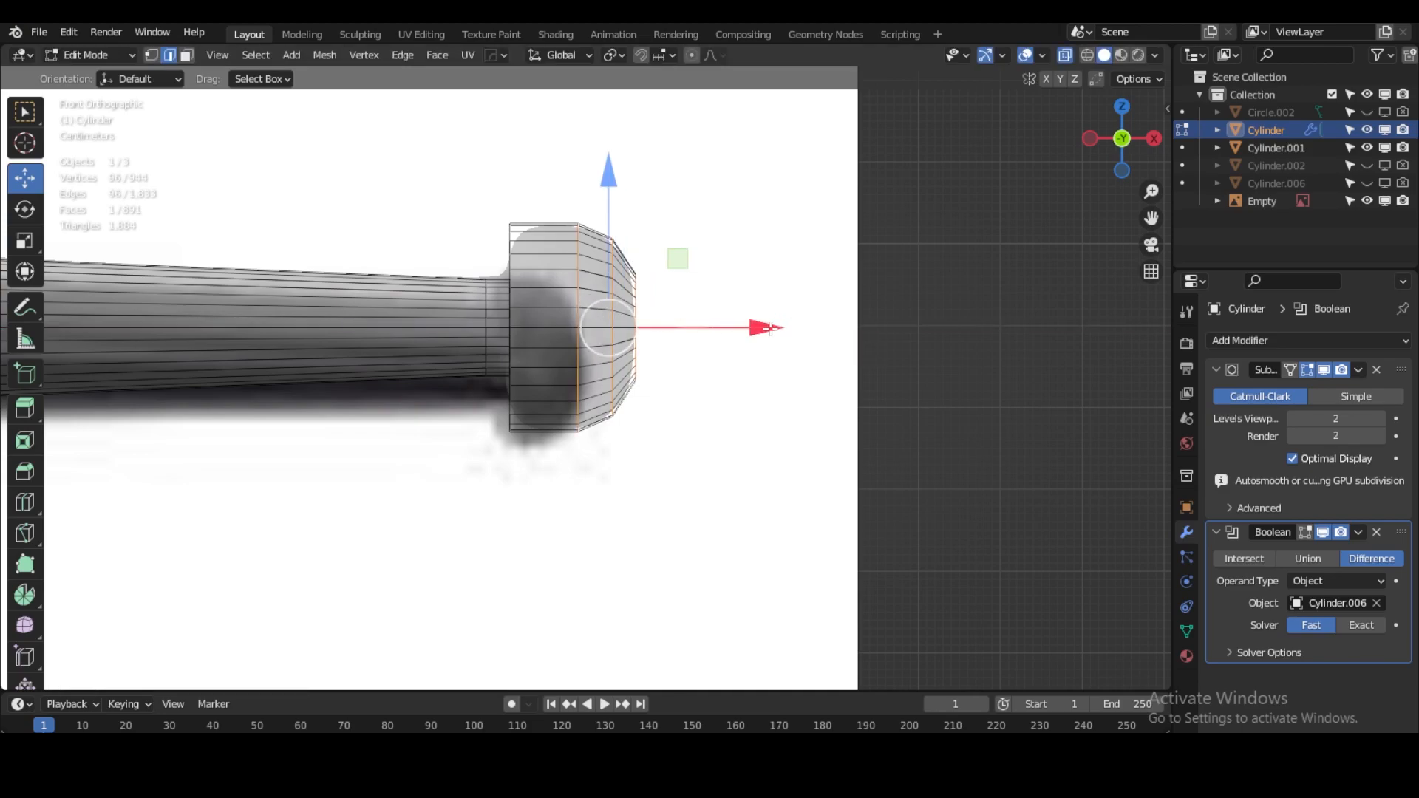
{"action": "left_click_drag", "start_coordinate": [771, 329], "coordinate": [752, 328]}
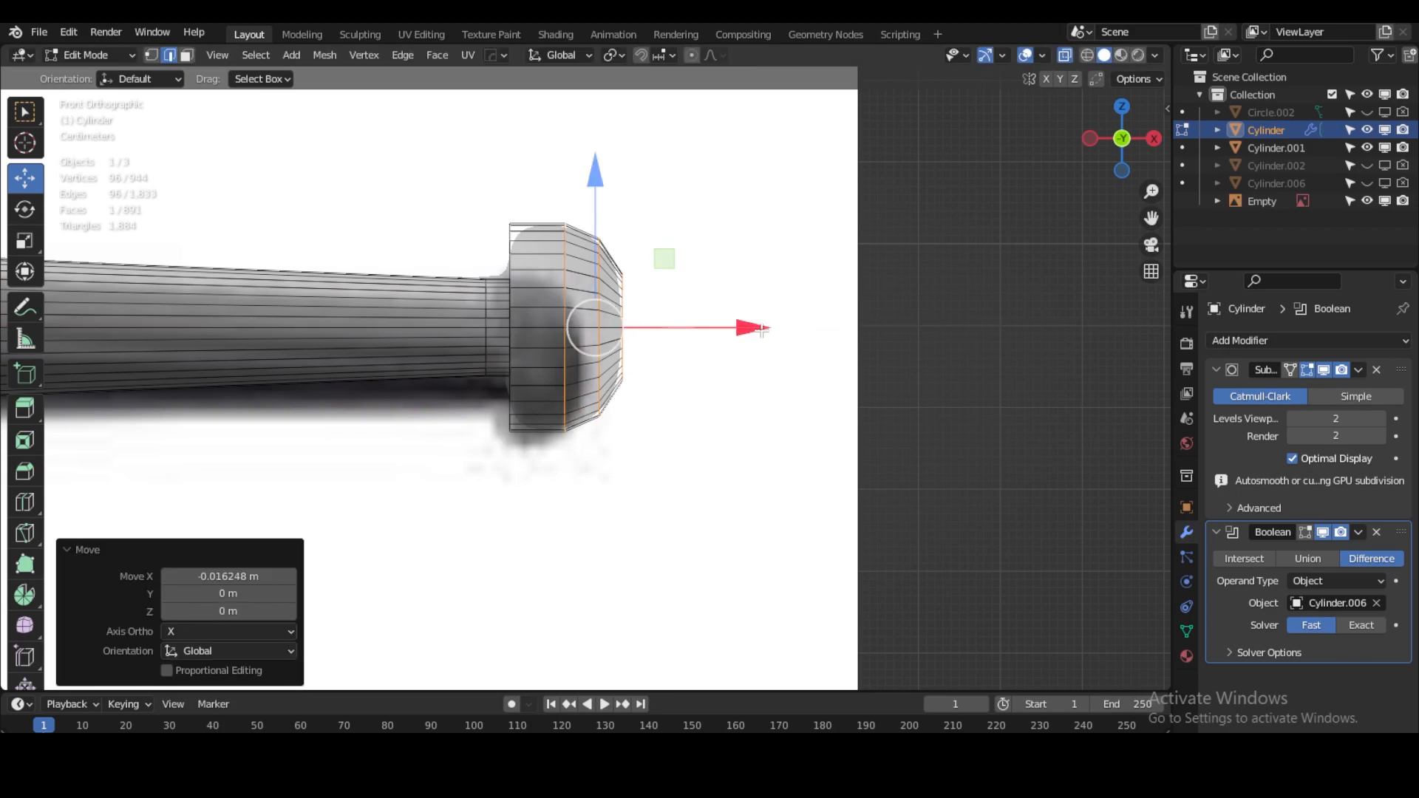
Make the knob's back rim edge loop and the adjacent rim loop perfectly round with LoopTools Circle.
{"action": "scroll", "coordinate": [752, 328], "scroll_direction": "down", "scroll_amount": 3}
{"action": "middle_click_drag", "start_coordinate": [750, 332], "coordinate": [791, 408]}
{"action": "scroll", "coordinate": [783, 408], "scroll_direction": "up", "scroll_amount": 3}
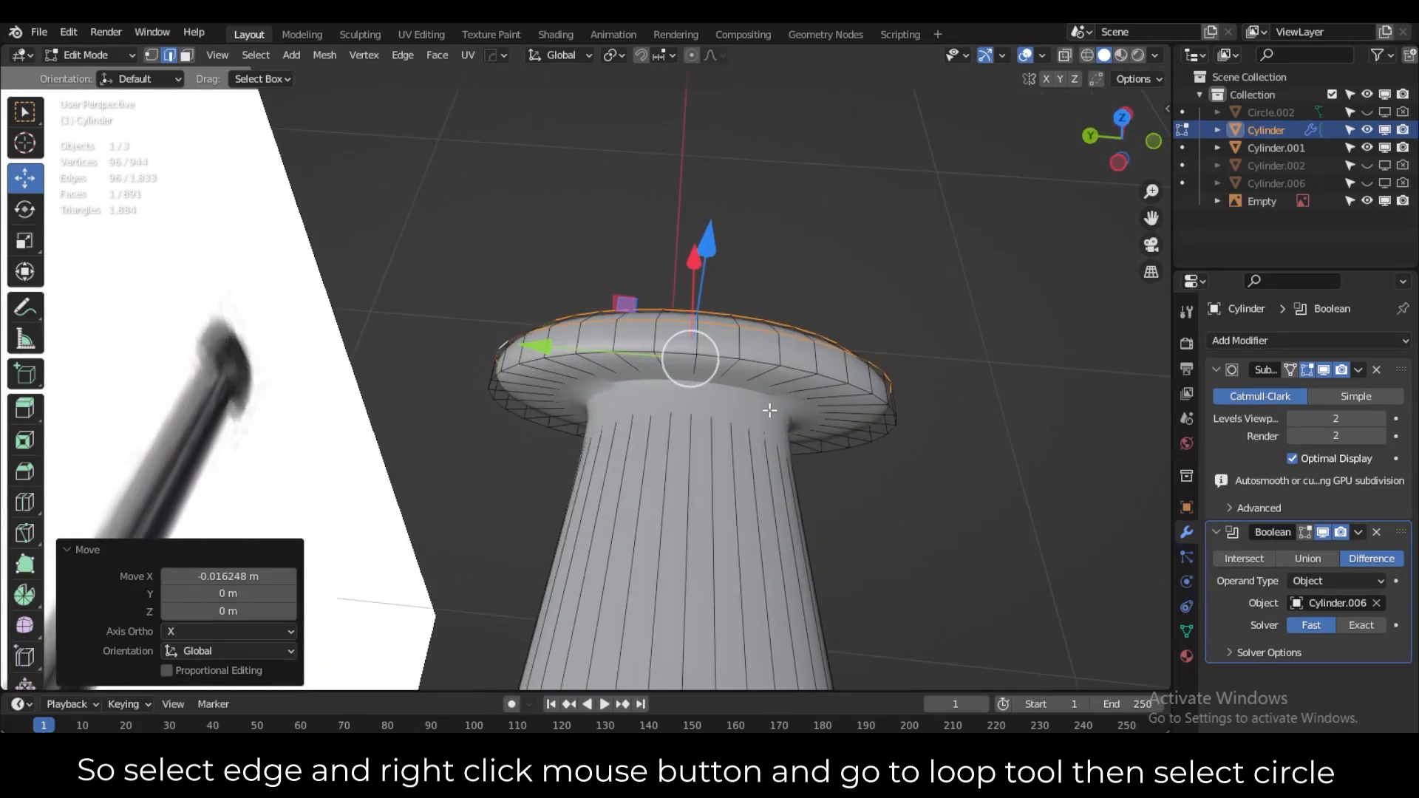
{"action": "left_click", "coordinate": [759, 376], "text": "alt"}
{"action": "right_click", "coordinate": [820, 414]}
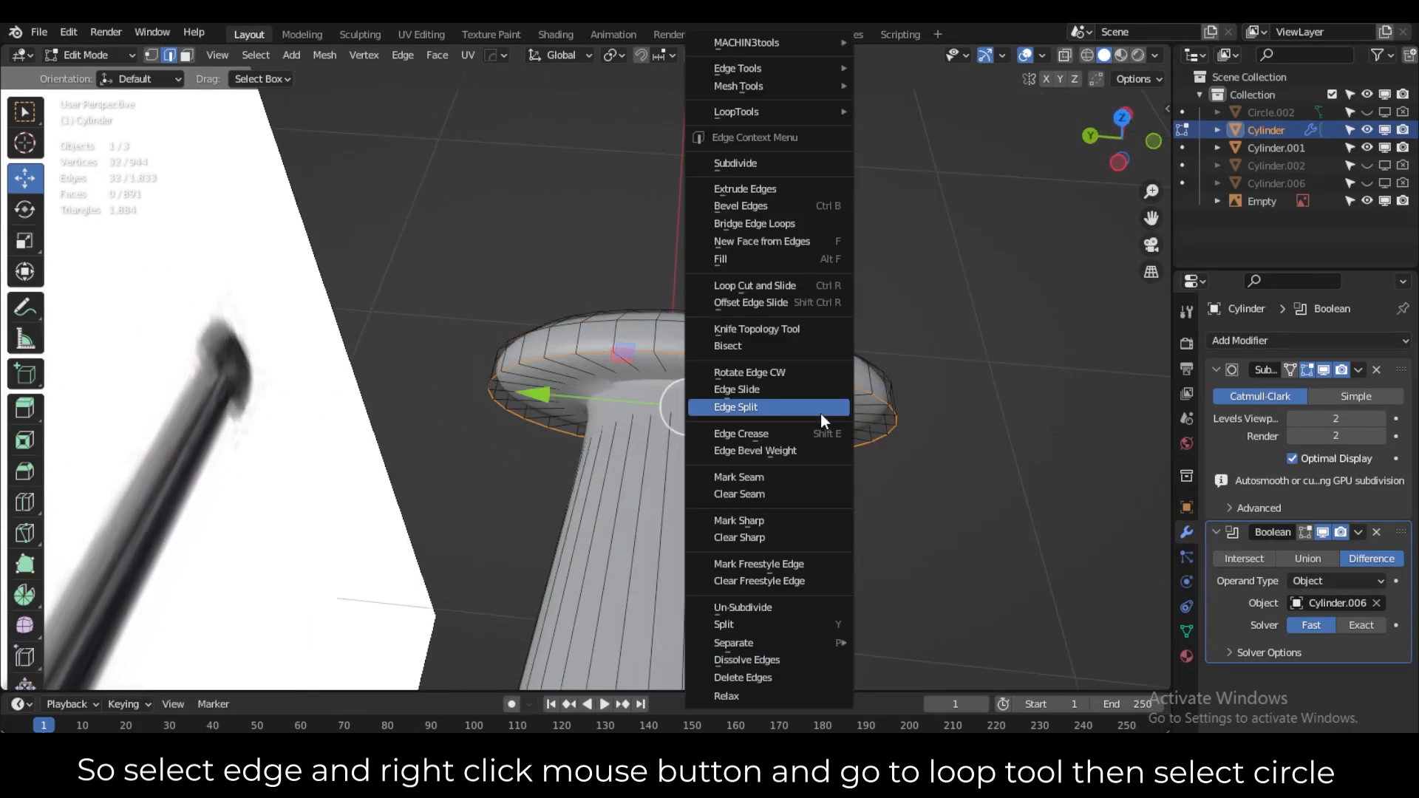
{"action": "mouse_move", "coordinate": [788, 112]}
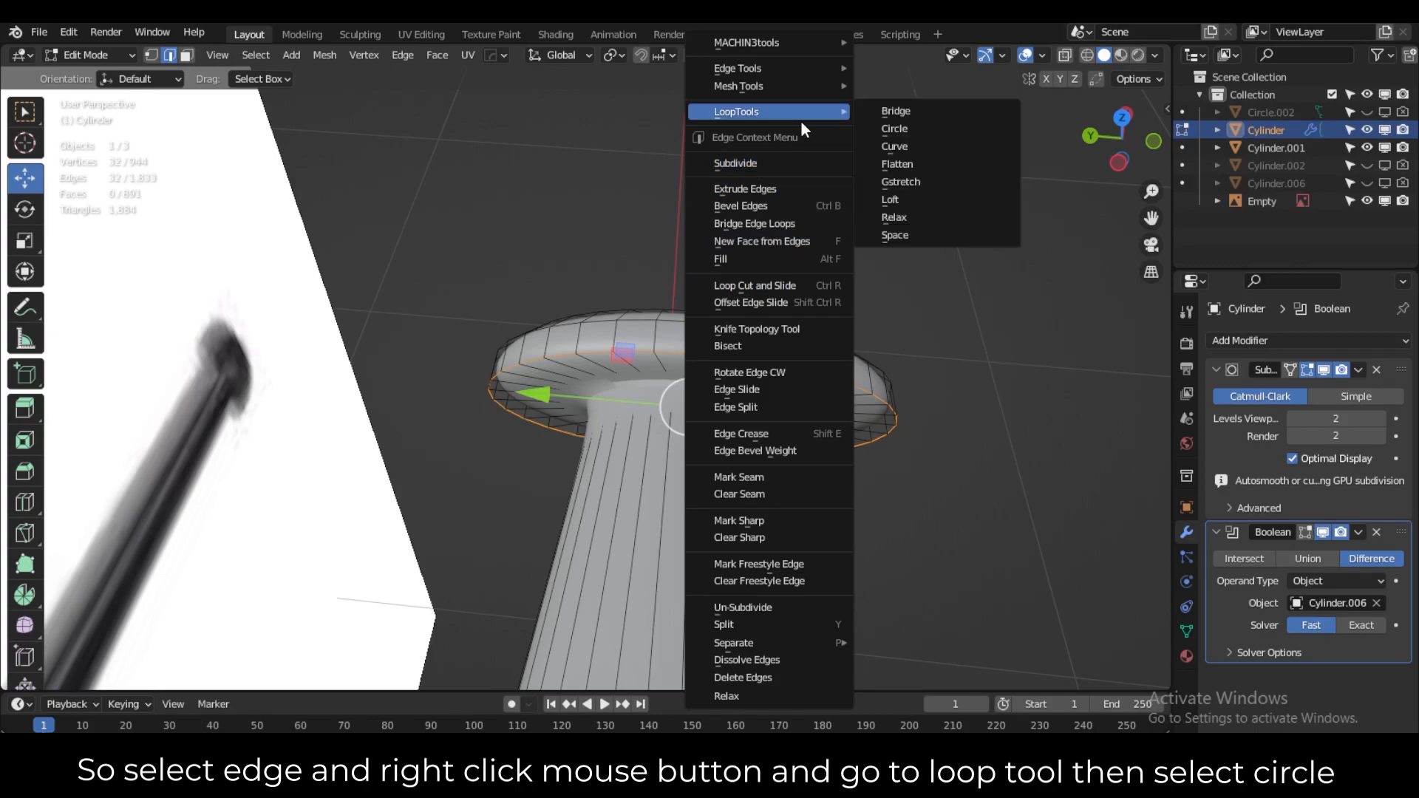
{"action": "left_click", "coordinate": [885, 127]}
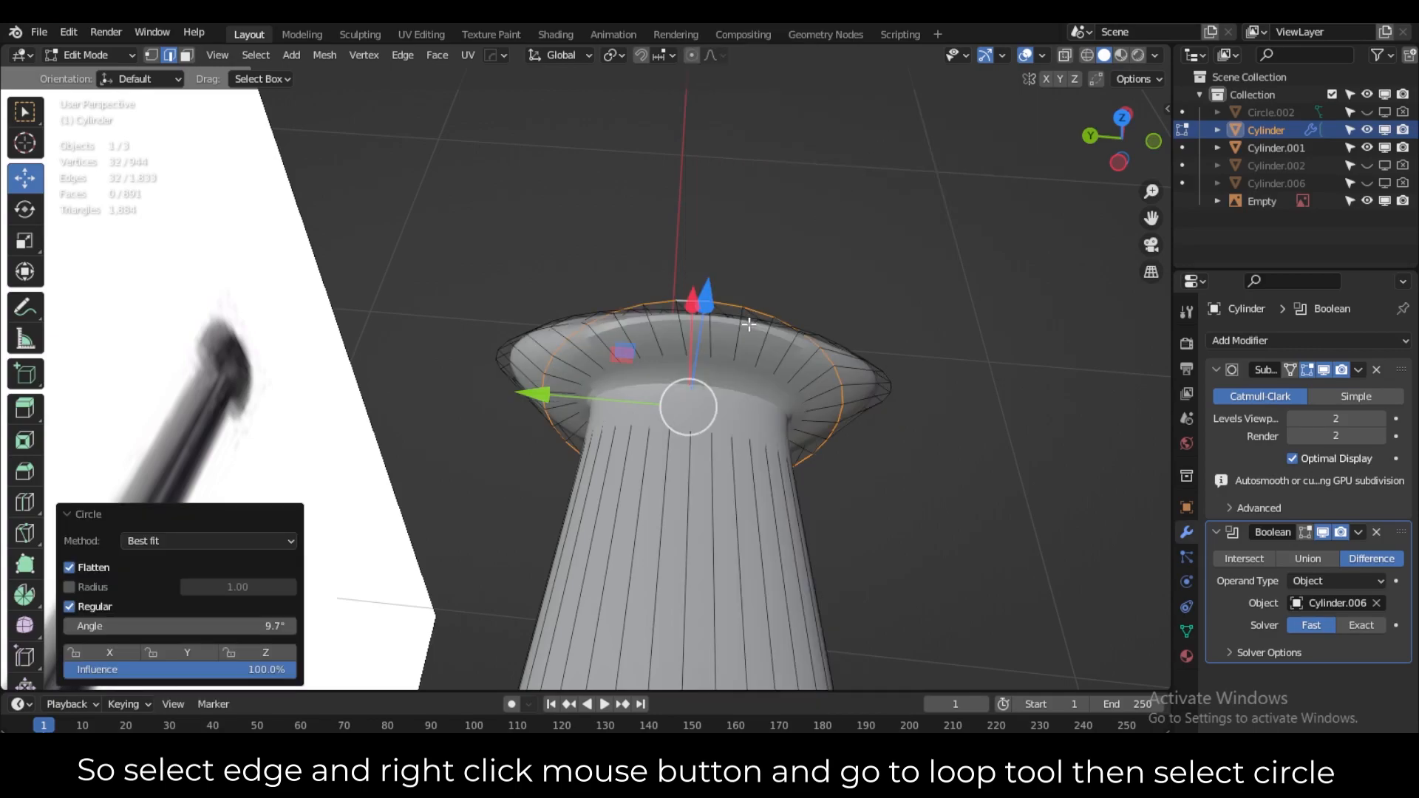
{"action": "left_click", "coordinate": [561, 327], "text": "alt"}
{"action": "right_click", "coordinate": [654, 348]}
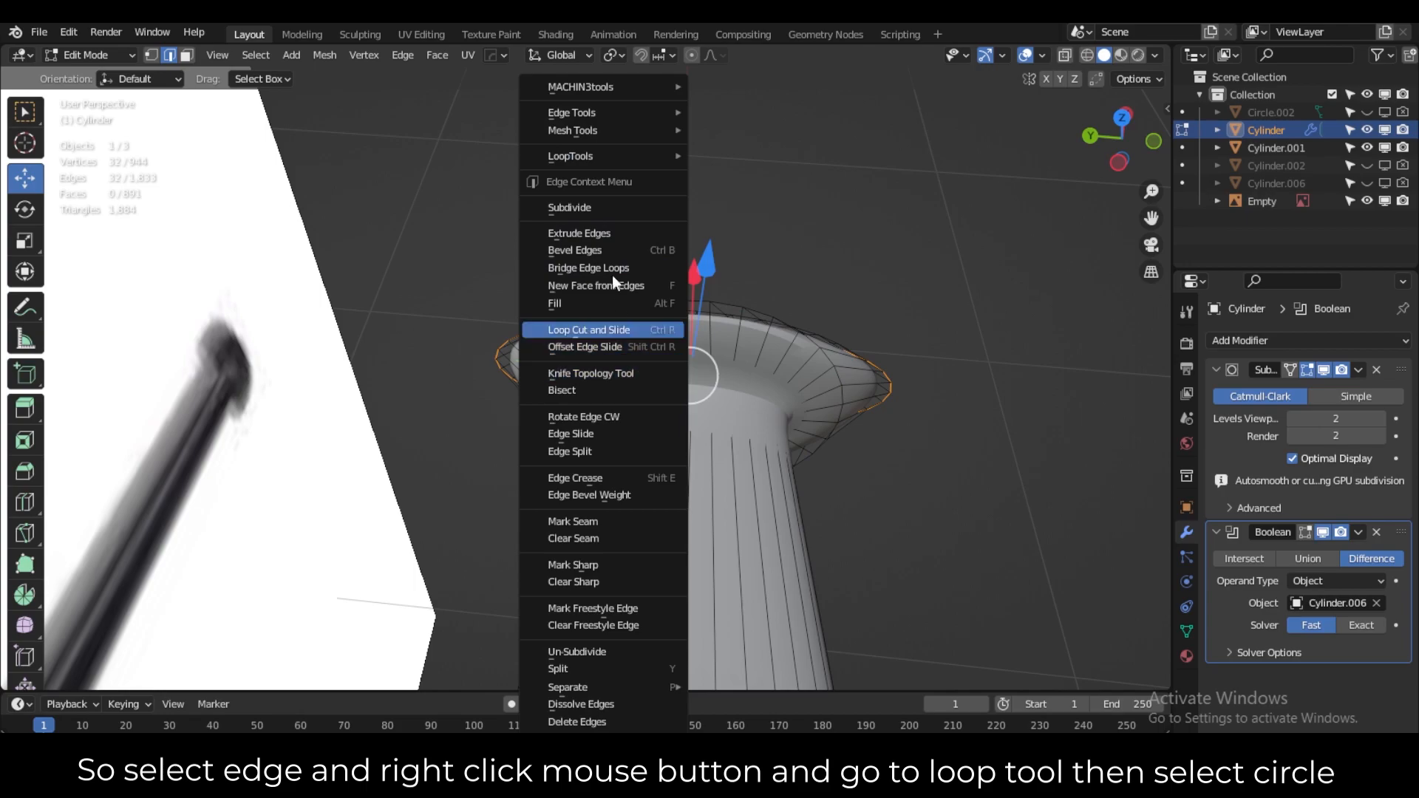
{"action": "mouse_move", "coordinate": [609, 156]}
{"action": "left_click", "coordinate": [746, 179]}
Make the knob's two remaining front edge loops perfectly round with LoopTools Circle.
{"action": "middle_click_drag", "start_coordinate": [779, 422], "coordinate": [458, 373]}
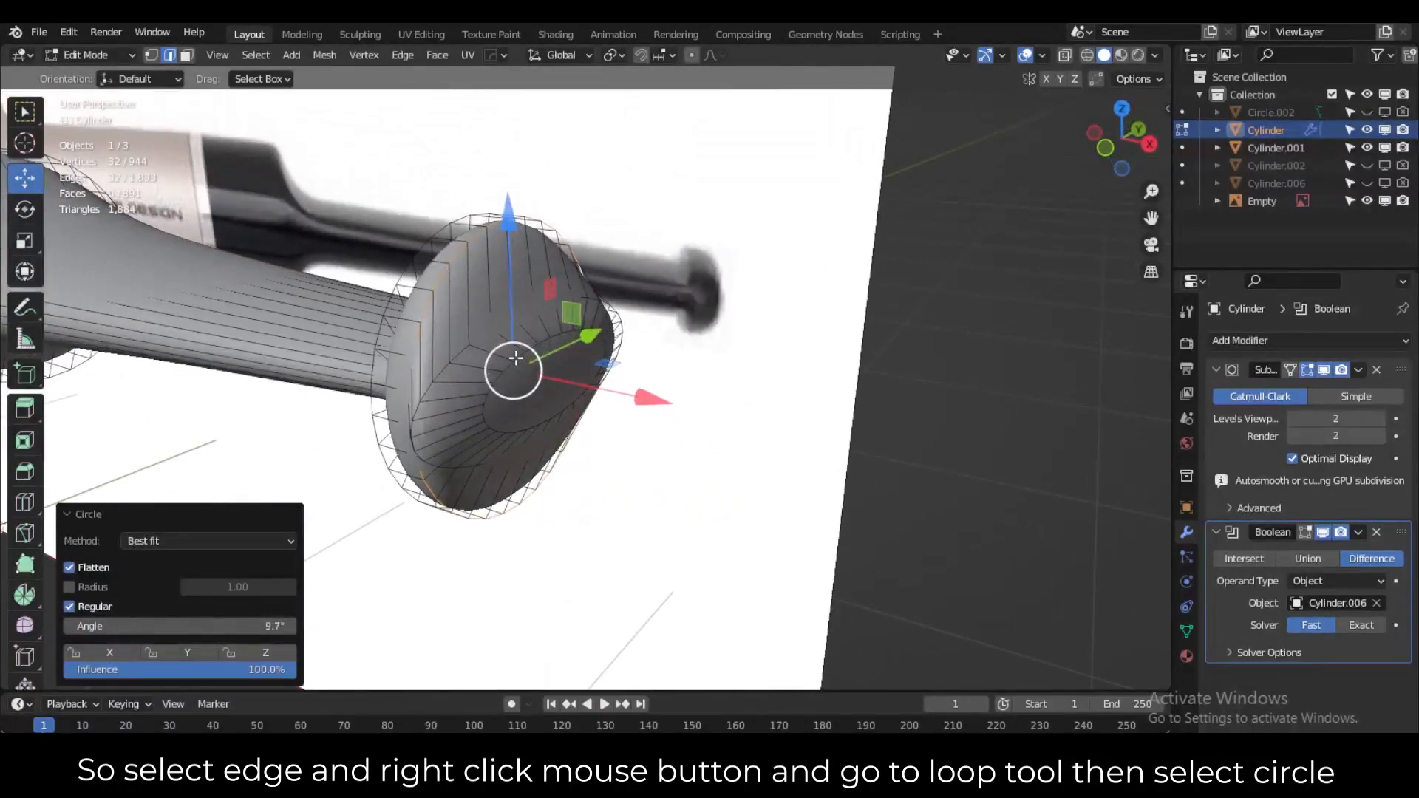
{"action": "left_click", "coordinate": [446, 371], "text": "alt"}
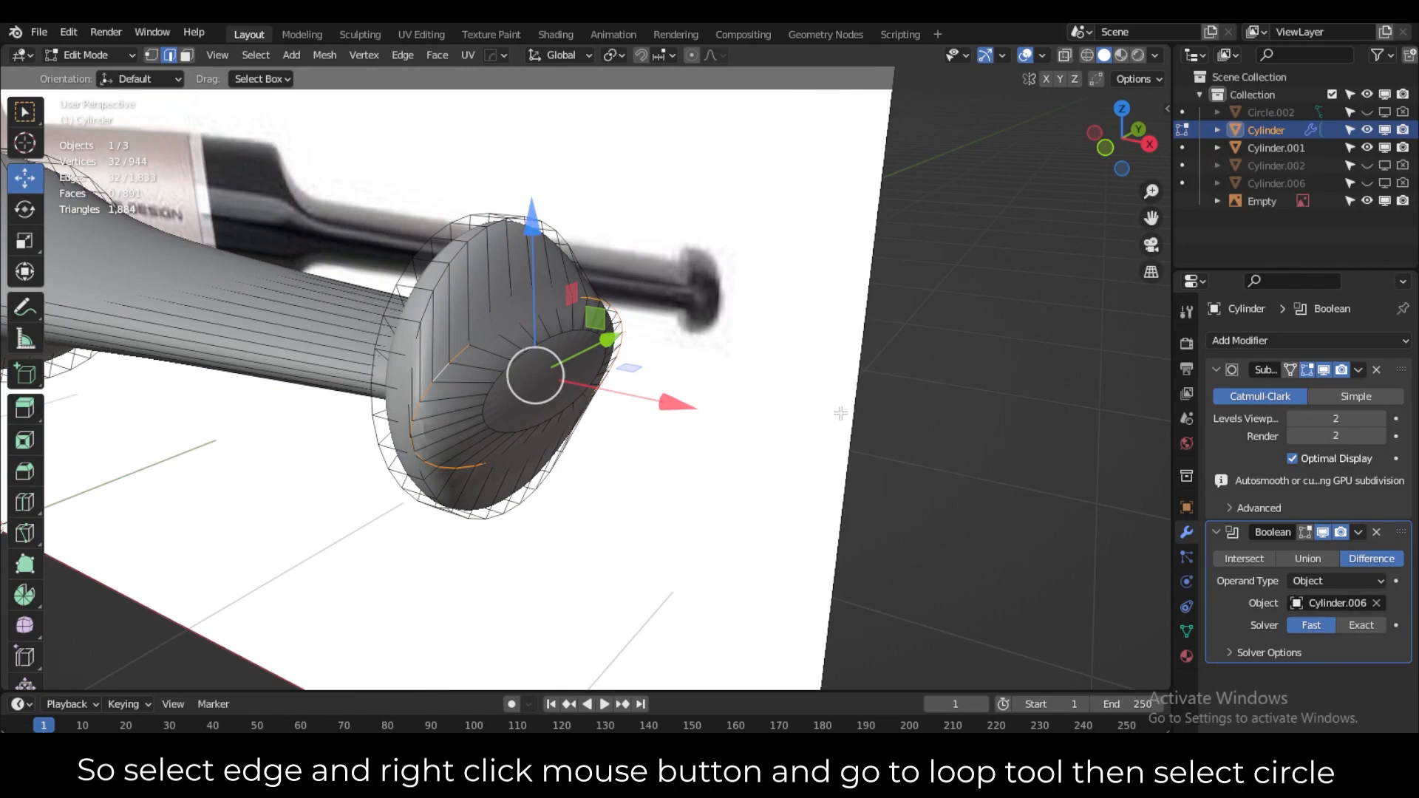
{"action": "right_click", "coordinate": [839, 413]}
{"action": "mouse_move", "coordinate": [825, 152]}
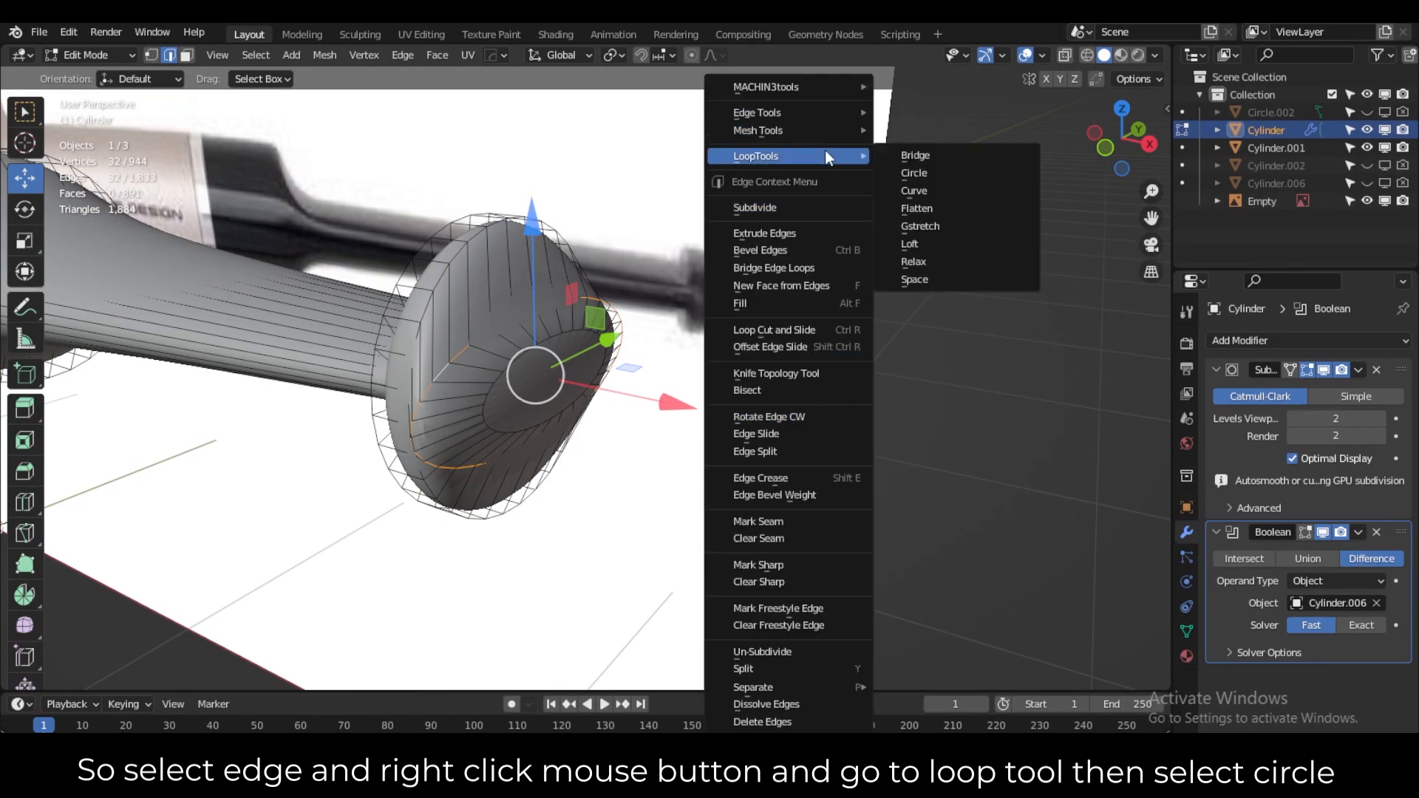
{"action": "left_click", "coordinate": [914, 172]}
{"action": "left_click", "coordinate": [536, 359], "text": "alt"}
{"action": "right_click", "coordinate": [567, 359]}
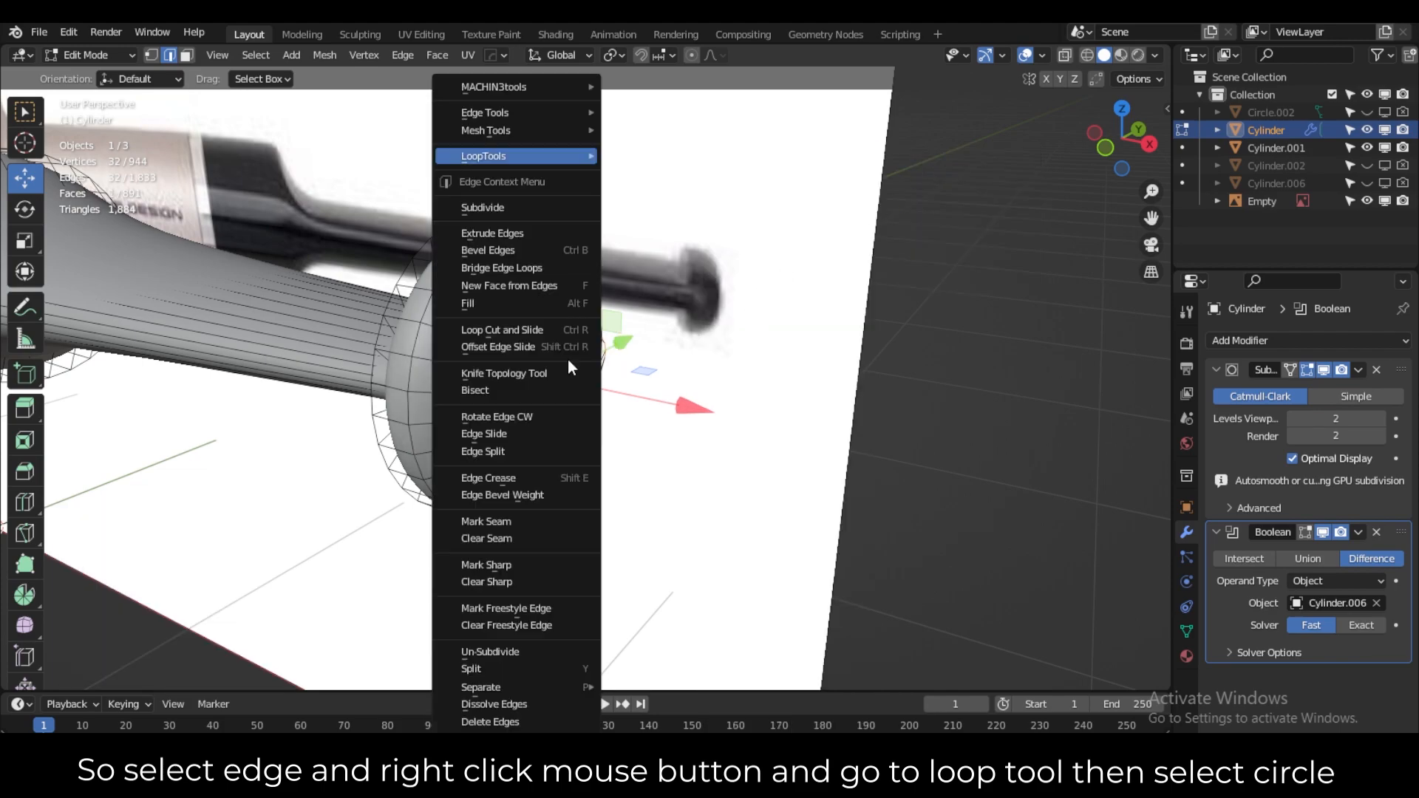
{"action": "mouse_move", "coordinate": [548, 157]}
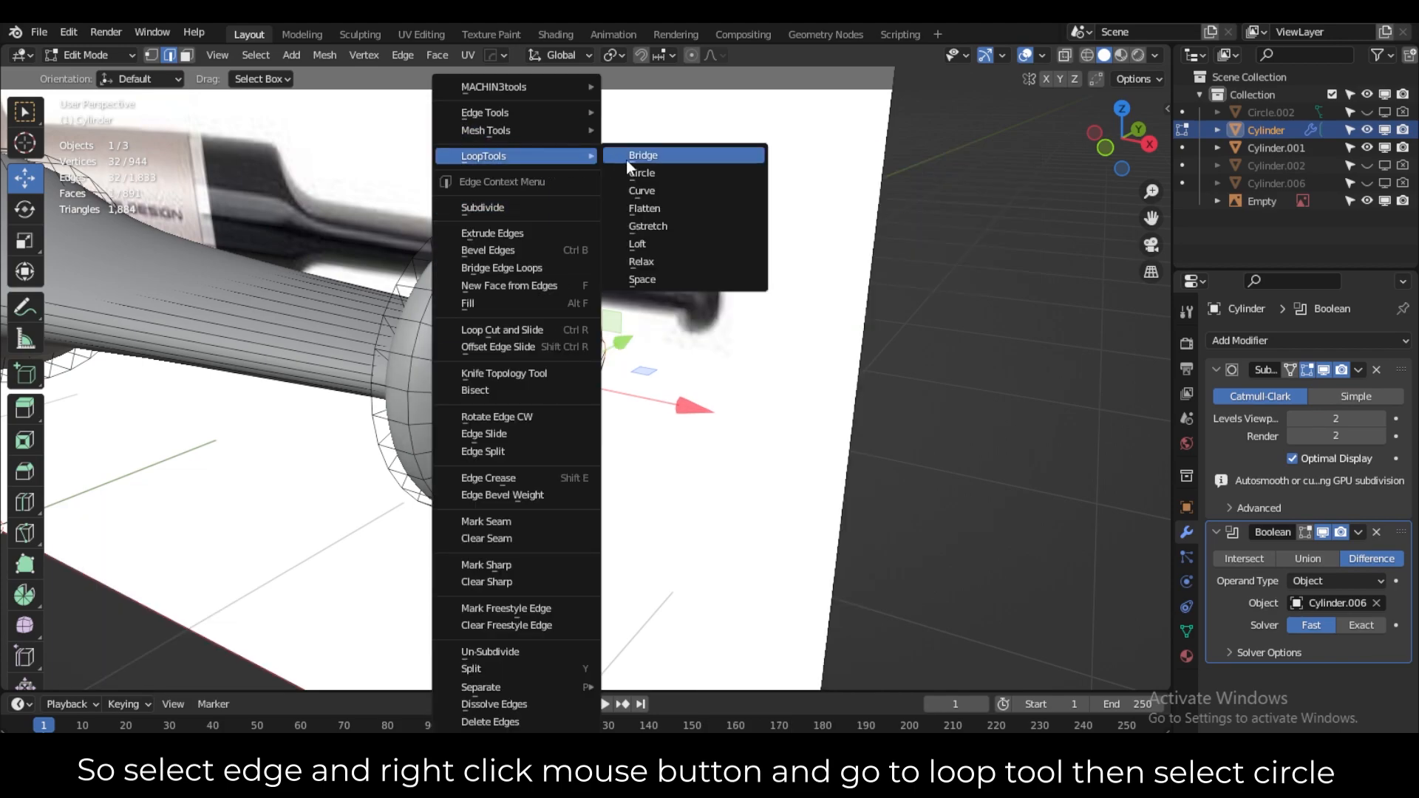
{"action": "left_click", "coordinate": [662, 176]}
Select the knob's three front edge loops and move them slightly outward along X in front view.
{"action": "middle_click_drag", "start_coordinate": [552, 377], "coordinate": [570, 326]}
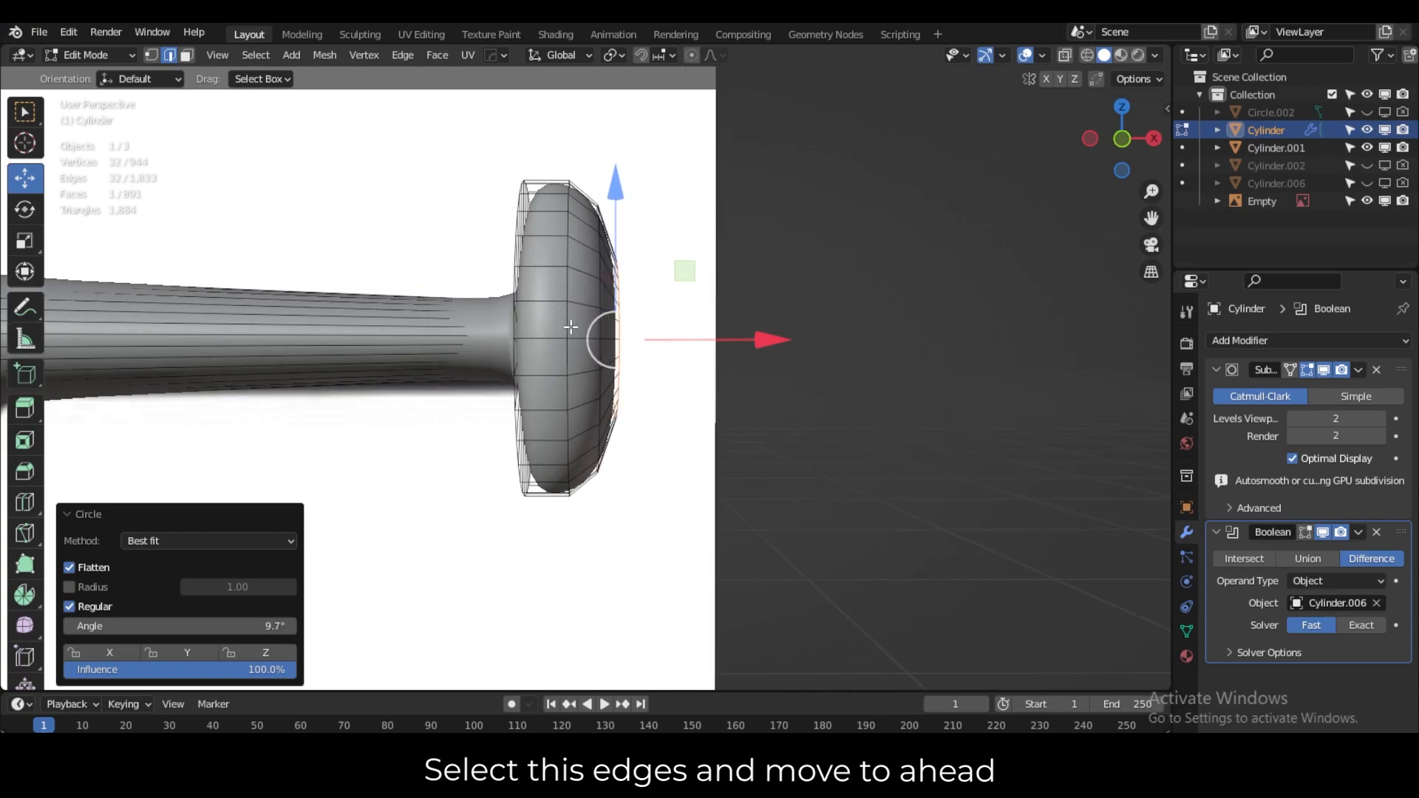
{"action": "left_click", "coordinate": [565, 254], "text": "alt"}
{"action": "left_click", "coordinate": [603, 268], "text": "alt+shift"}
{"action": "middle_click_drag", "start_coordinate": [603, 268], "coordinate": [529, 303]}
{"action": "left_click", "coordinate": [523, 298], "text": "alt+shift"}
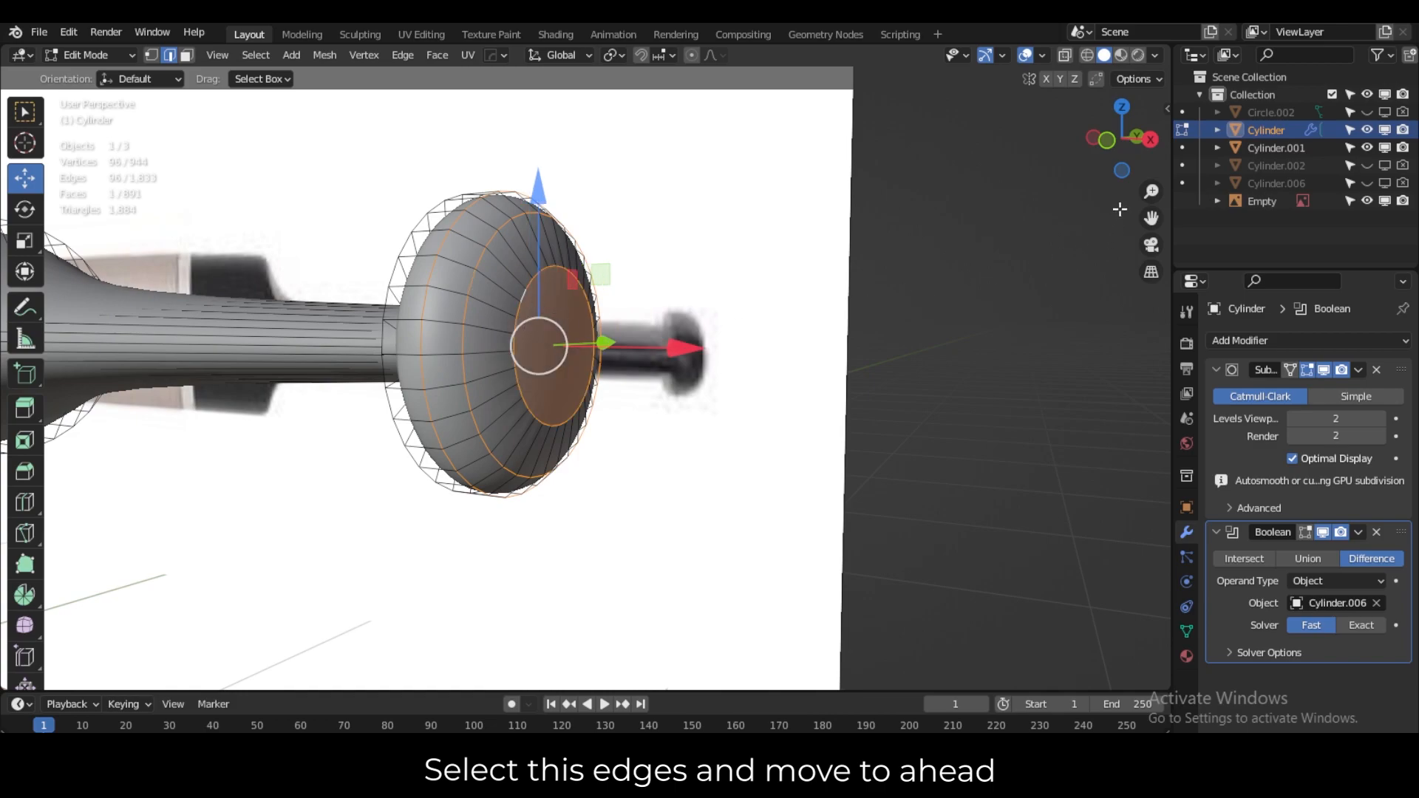
{"action": "left_click", "coordinate": [1106, 140]}
{"action": "left_click_drag", "start_coordinate": [739, 342], "coordinate": [761, 340]}
Select the knob's two outermost edge loops and move them slightly farther outward along X.
{"action": "left_click", "coordinate": [597, 285], "text": "alt"}
{"action": "left_click", "coordinate": [621, 289], "text": "alt"}
{"action": "left_click", "coordinate": [627, 292], "text": "alt"}
{"action": "left_click", "coordinate": [619, 314], "text": "alt"}
{"action": "middle_click_drag", "start_coordinate": [620, 315], "coordinate": [536, 331]}
{"action": "left_click", "coordinate": [542, 326], "text": "alt+shift"}
{"action": "left_click", "coordinate": [1110, 141]}
{"action": "left_click_drag", "start_coordinate": [780, 342], "coordinate": [784, 342]}
Move only the knob's end-face edge loop farther outward along X to lengthen the rounded end.
{"action": "middle_click_drag", "start_coordinate": [698, 370], "coordinate": [533, 368]}
{"action": "left_click", "coordinate": [545, 324], "text": "alt"}
{"action": "left_click", "coordinate": [1110, 148]}
{"action": "left_click_drag", "start_coordinate": [801, 343], "coordinate": [832, 342]}
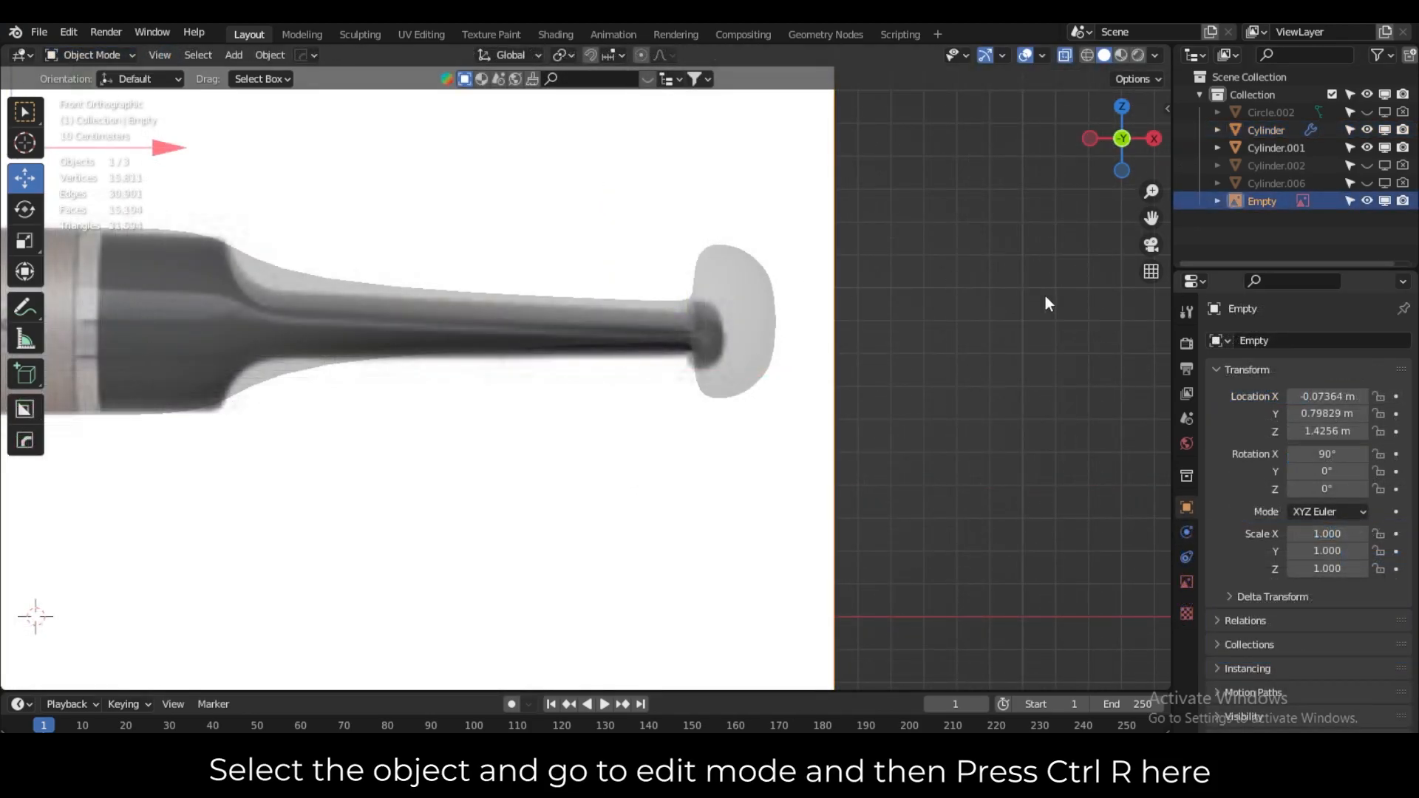
Add one loop cut to the Cylinder object's thin stem in Edit Mode, slid toward the shank to a factor of 0.987.
{"action": "left_click", "coordinate": [1264, 131]}
{"action": "left_click", "coordinate": [87, 51]}
{"action": "left_click", "coordinate": [96, 77]}
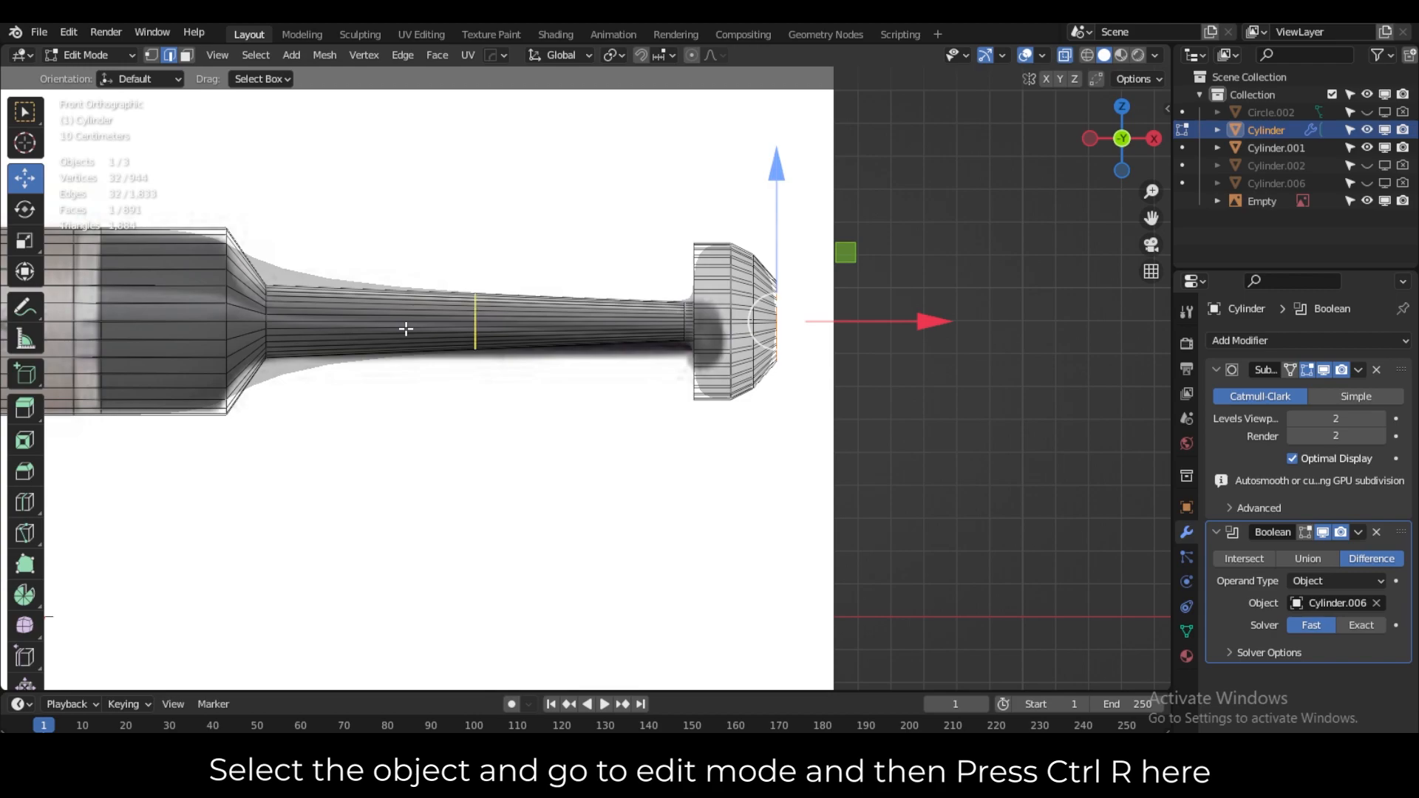
{"action": "left_click", "coordinate": [474, 322]}
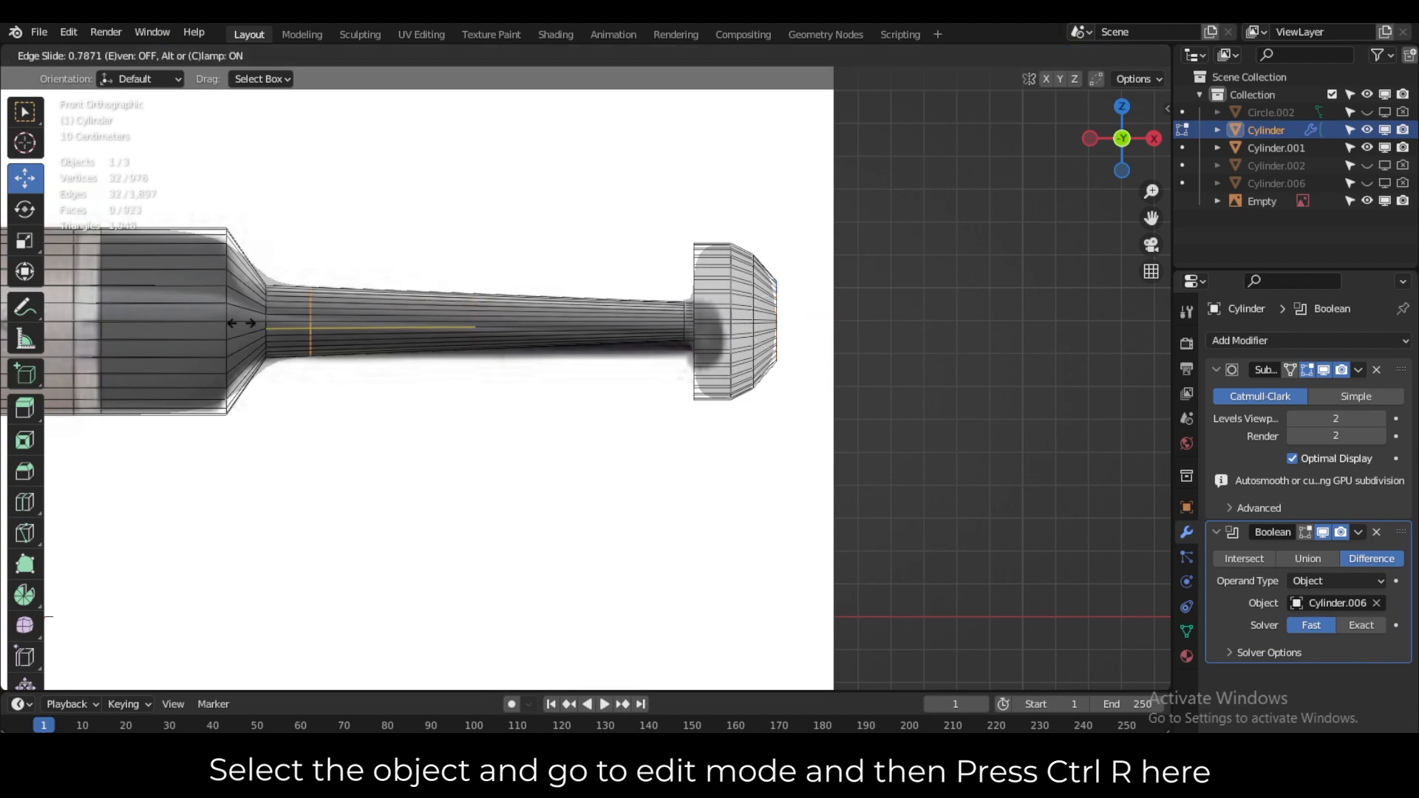
{"action": "left_click", "coordinate": [199, 324]}
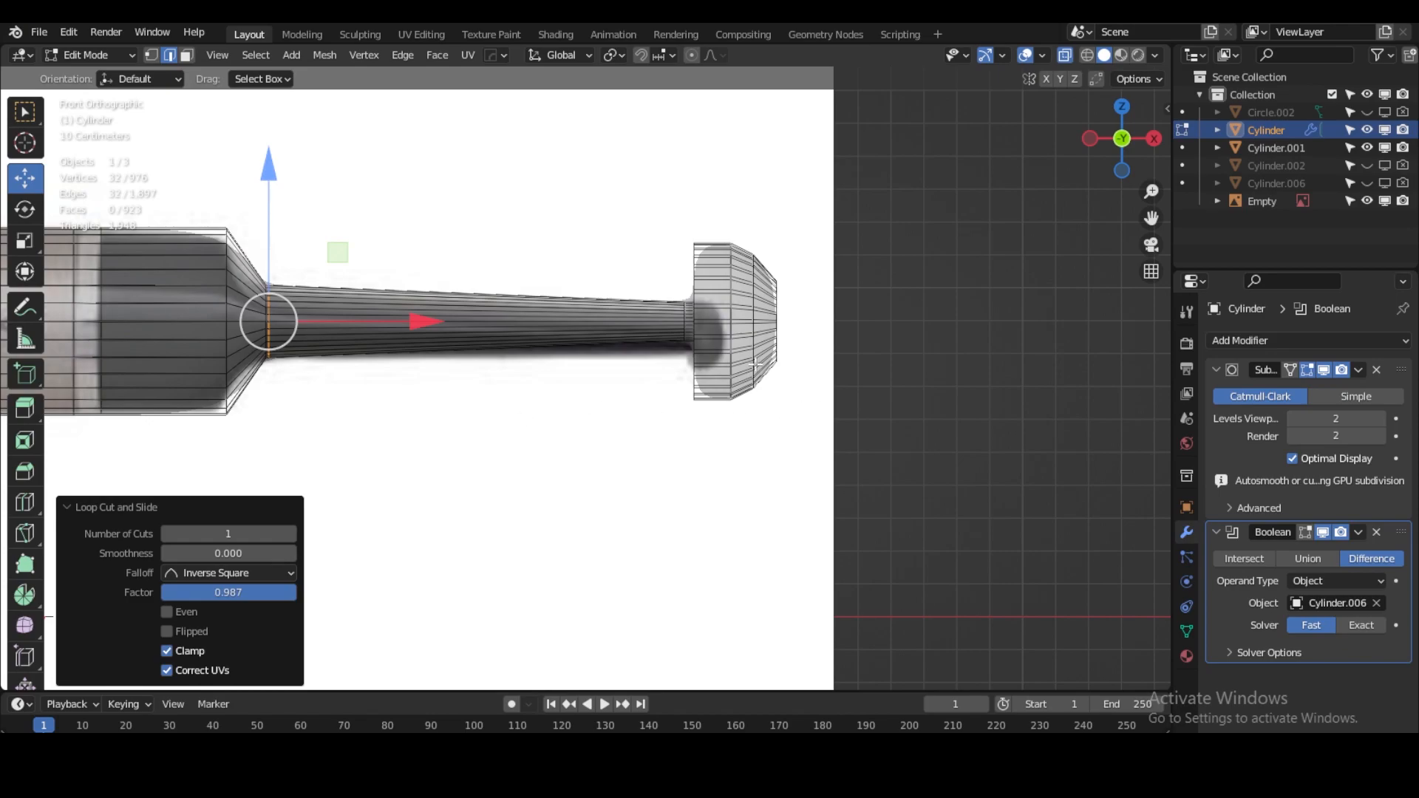
Disable the Subdivision modifier's viewport display and move the stem edge loop nearest the knob about 0.026 m along X toward it.
{"action": "scroll", "coordinate": [760, 375], "scroll_direction": "up", "scroll_amount": 4}
{"action": "mouse_move", "coordinate": [818, 269]}
{"action": "middle_mouse_down"}
{"action": "mouse_move", "coordinate": [761, 313]}
{"action": "mouse_move", "coordinate": [808, 357]}
{"action": "mouse_move", "coordinate": [850, 368]}
{"action": "mouse_move", "coordinate": [617, 406]}
{"action": "mouse_move", "coordinate": [650, 412]}
{"action": "middle_mouse_up"}
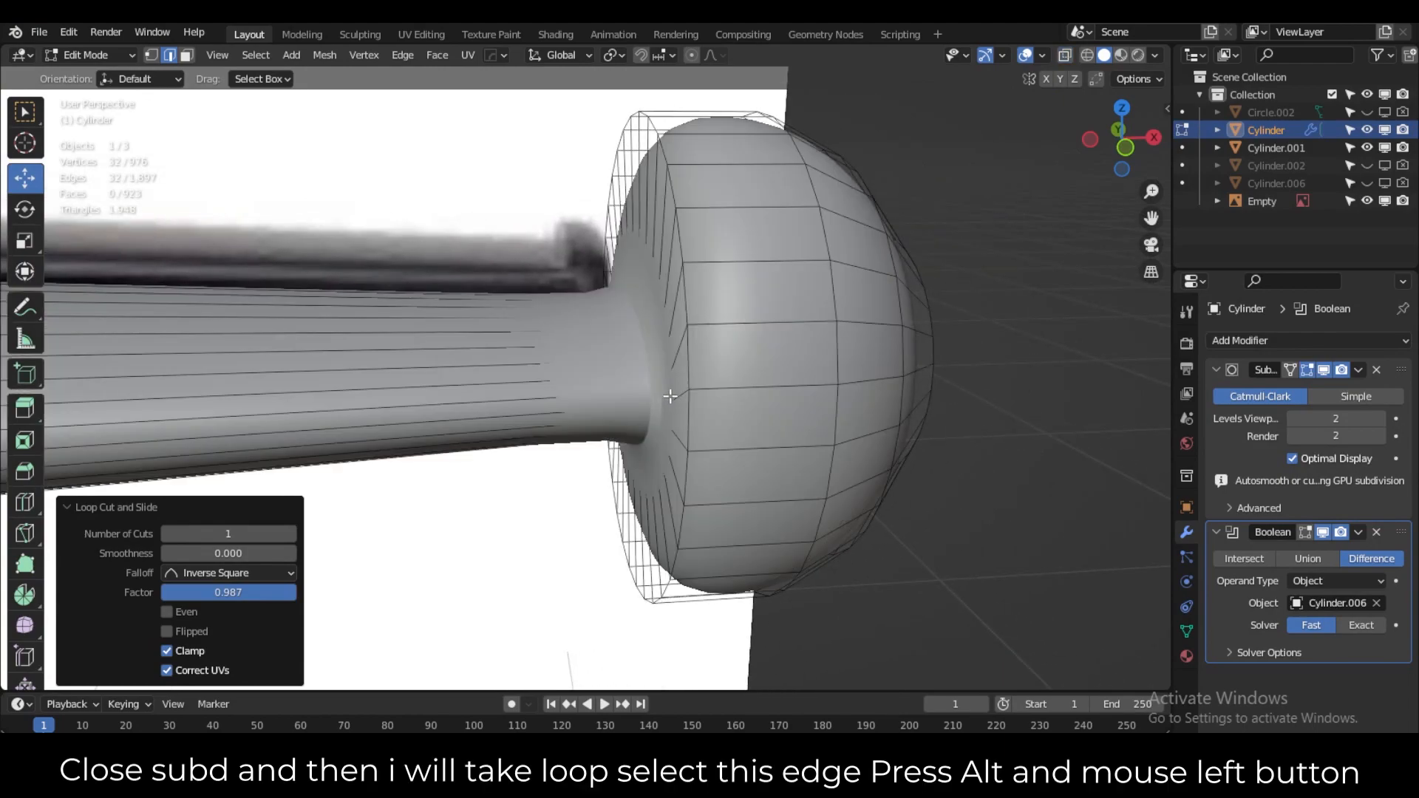
{"action": "left_click", "coordinate": [1324, 370]}
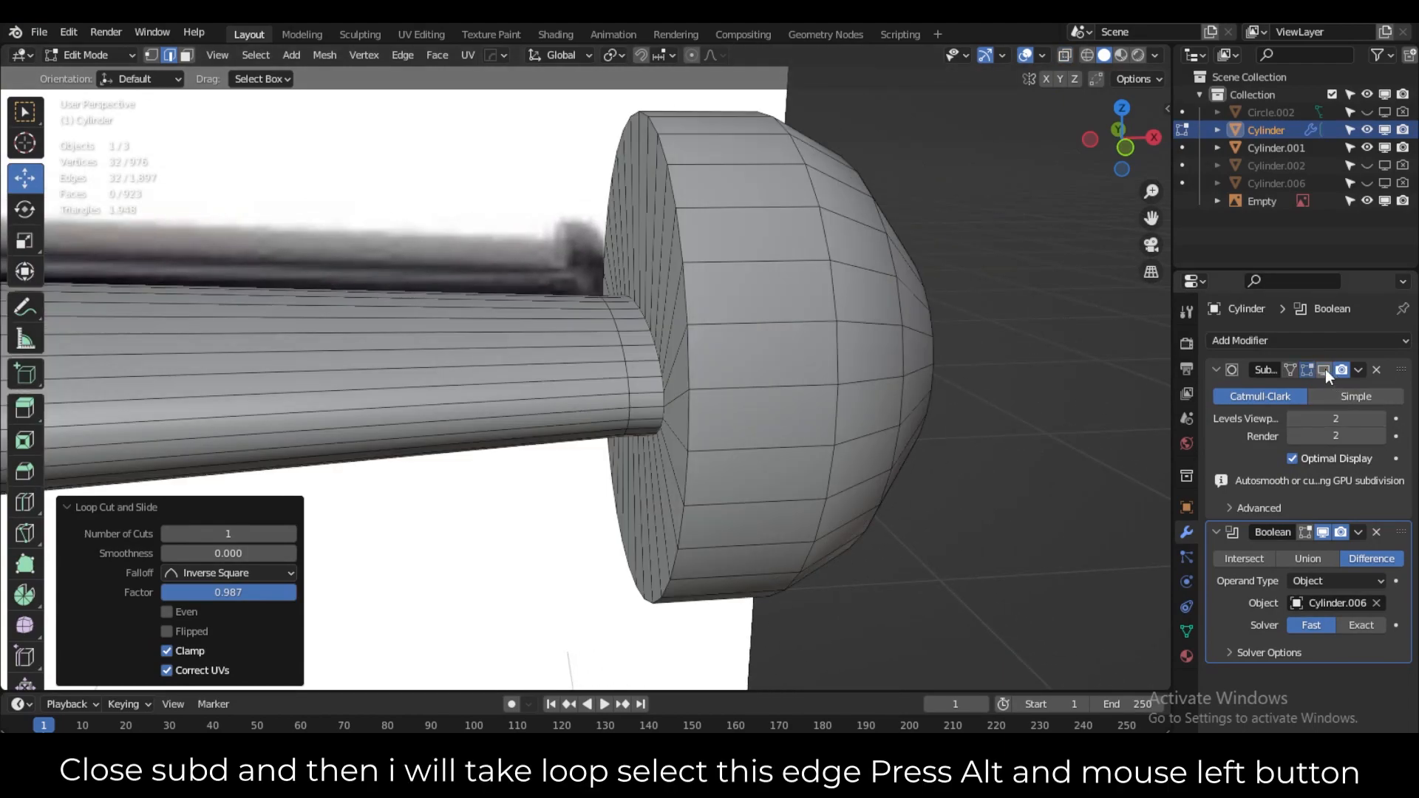
{"action": "left_click", "coordinate": [618, 358], "text": "alt"}
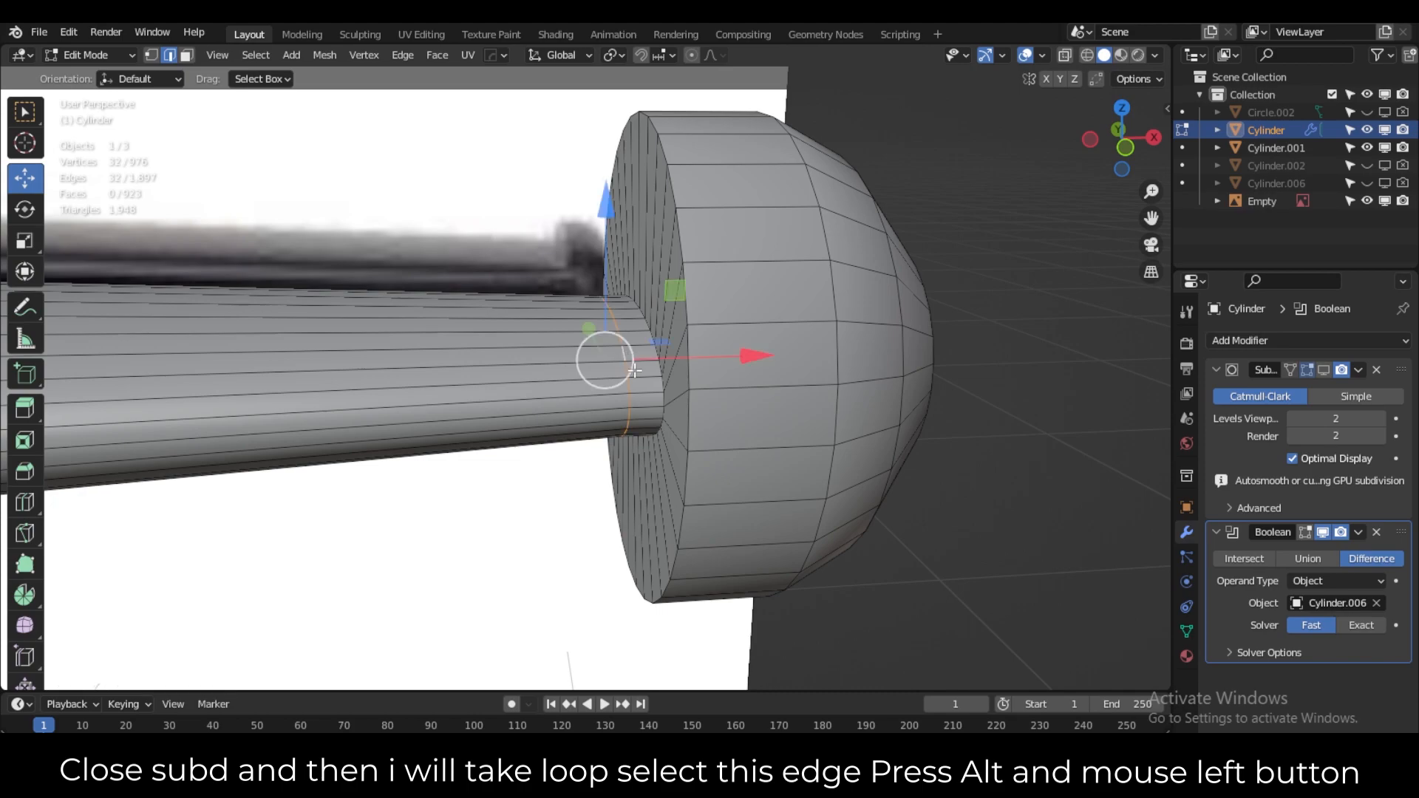
{"action": "left_click_drag", "start_coordinate": [748, 357], "coordinate": [753, 354]}
Add one loop cut to the knob's flat inner face around the stem, slid toward the stem to a factor of 0.890.
{"action": "middle_click_drag", "start_coordinate": [702, 353], "coordinate": [758, 362]}
{"action": "scroll", "coordinate": [757, 361], "scroll_direction": "up", "scroll_amount": 1}
{"action": "middle_click_drag", "start_coordinate": [830, 392], "coordinate": [746, 389], "text": "shift"}
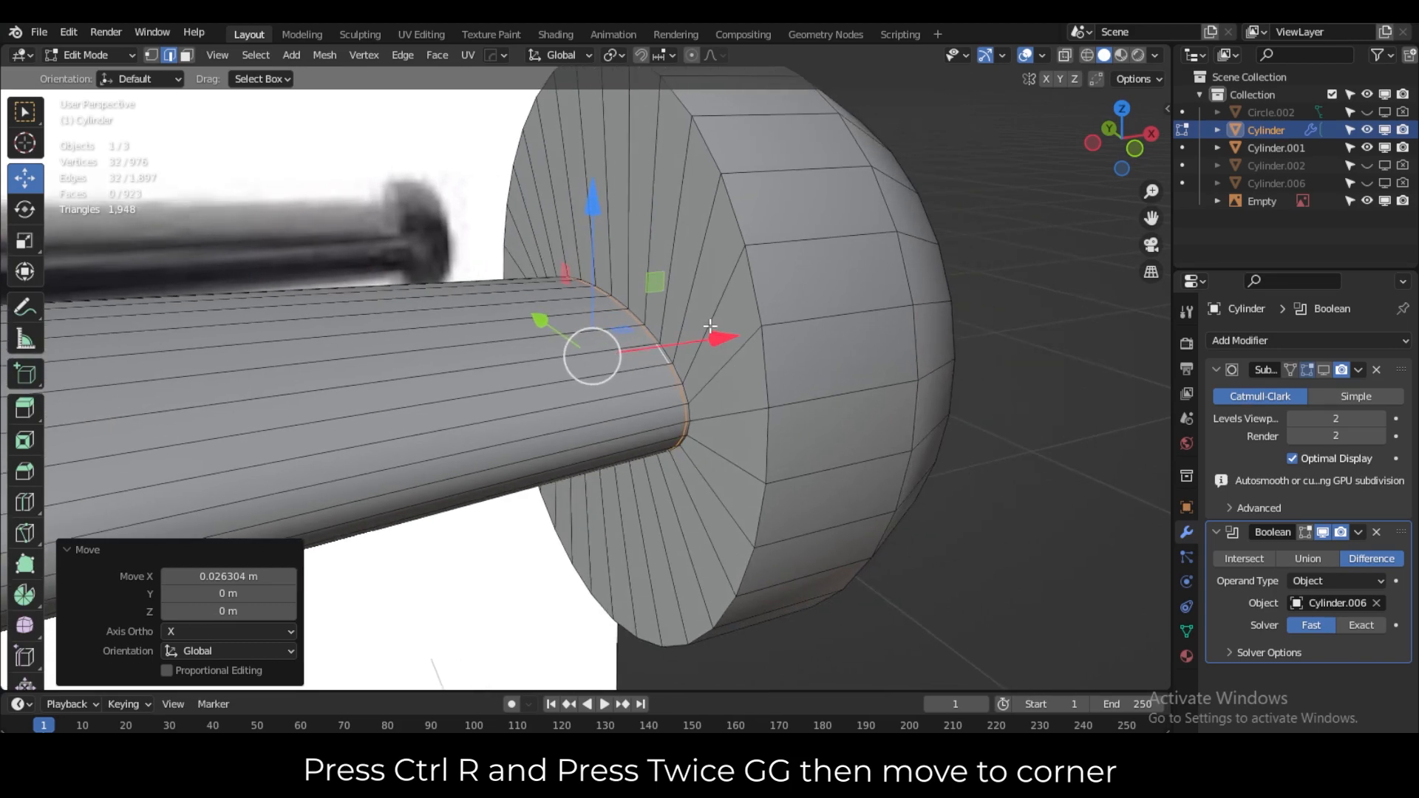
{"action": "key", "text": "ctrl+r"}
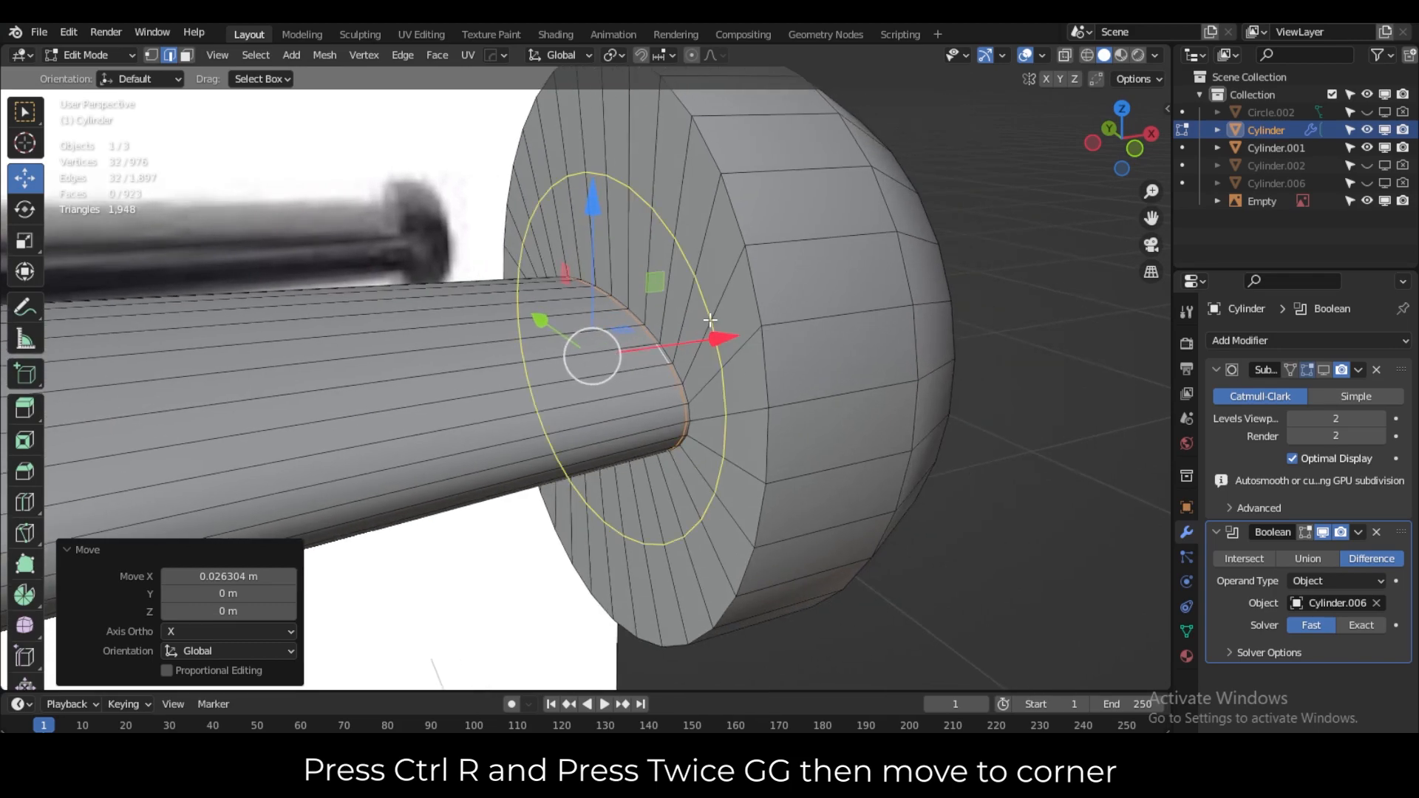
{"action": "left_click", "coordinate": [709, 320]}
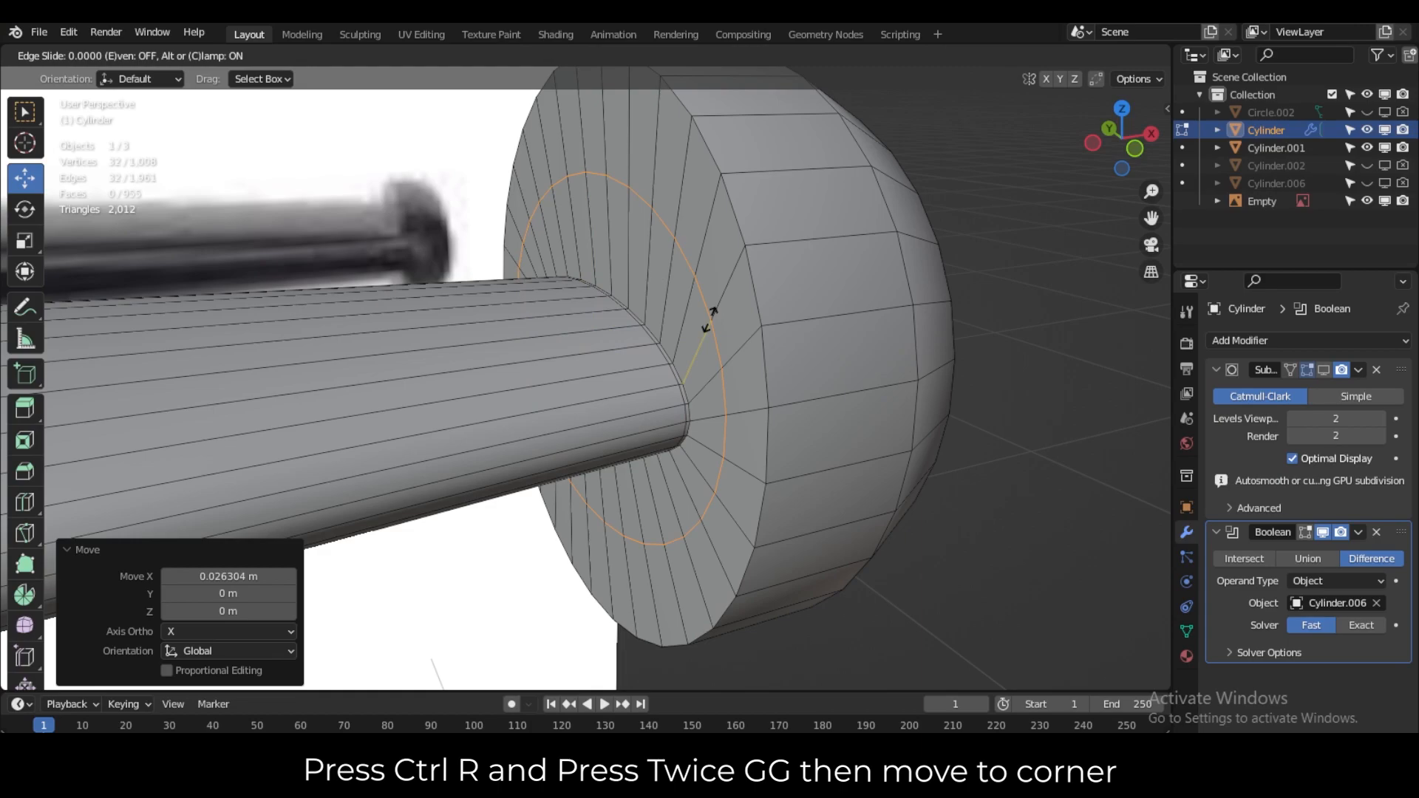
{"action": "left_click", "coordinate": [672, 377]}
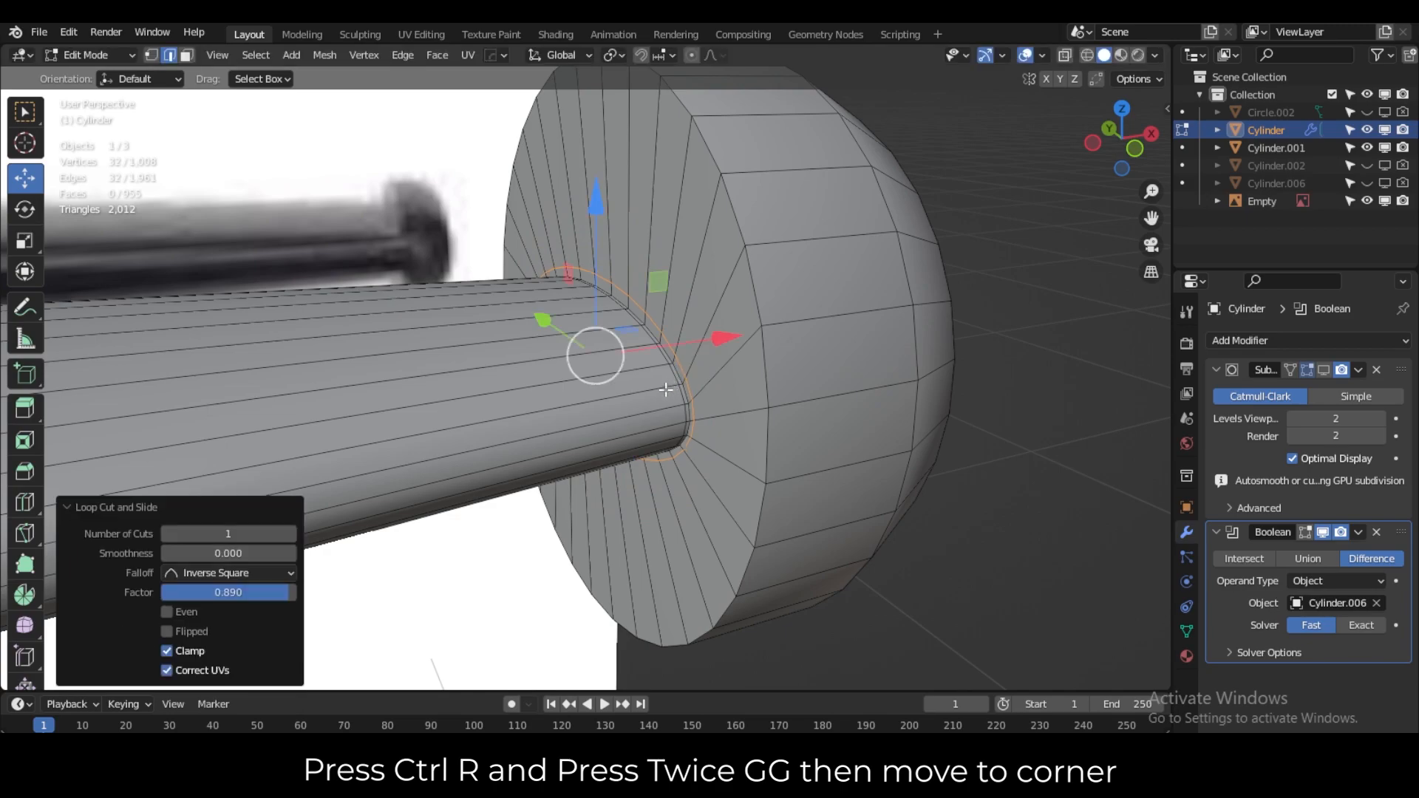
Bevel the outer rim edge loop of the knob's flat face with a width of about 0.0225 m and 5 segments.
{"action": "left_click", "coordinate": [761, 367], "text": "alt"}
{"action": "key", "text": "ctrl+b"}
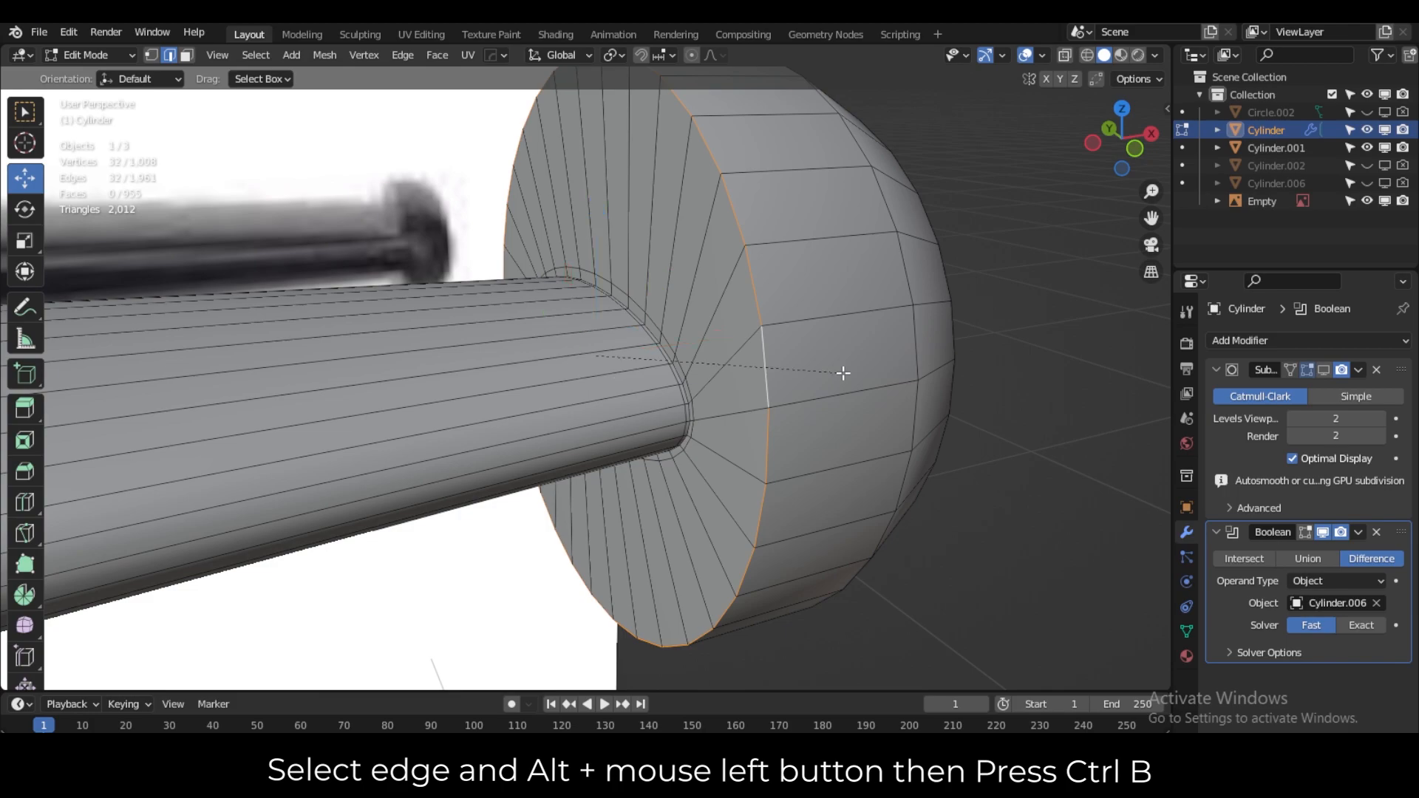
{"action": "scroll", "coordinate": [912, 395], "scroll_direction": "up", "scroll_amount": 4}
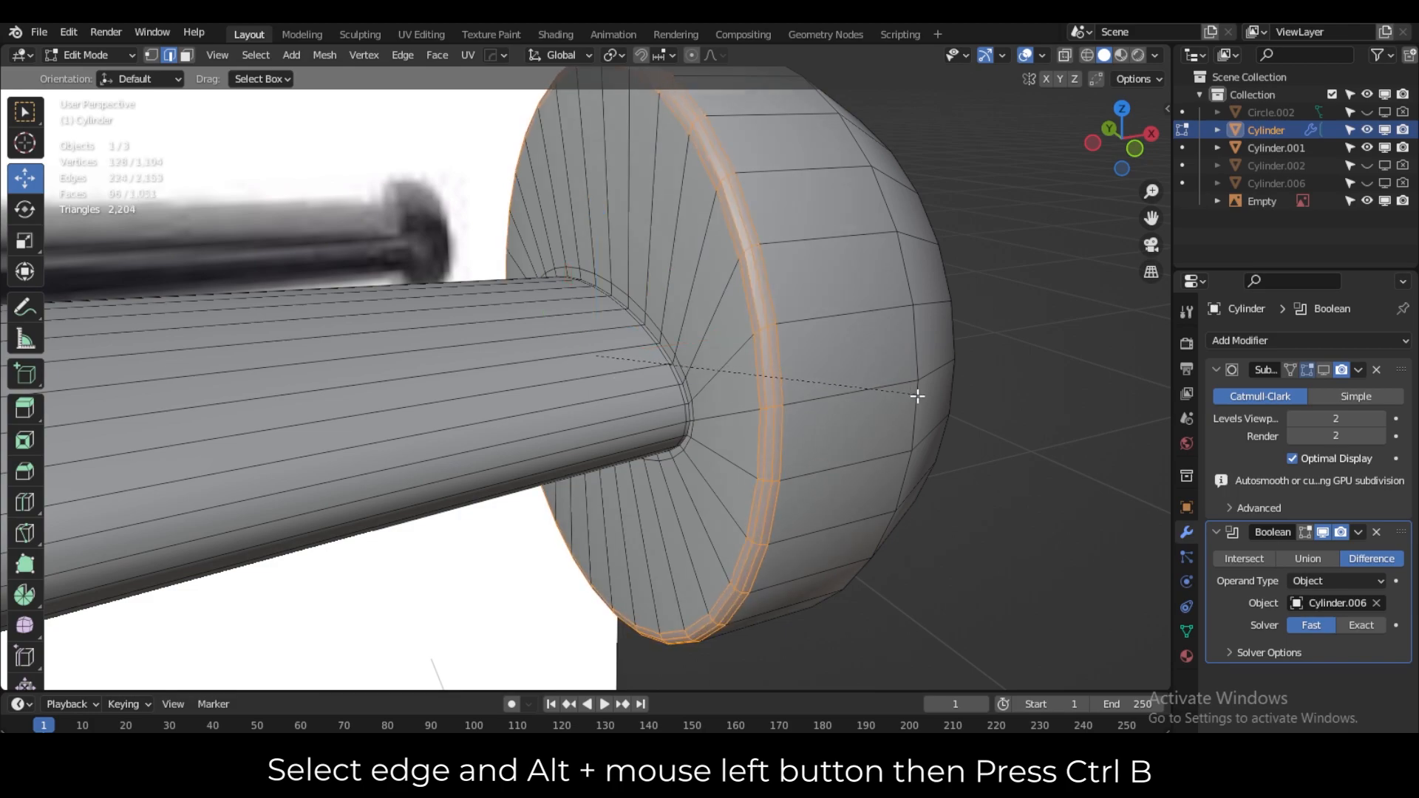
{"action": "left_click", "coordinate": [961, 399]}
Return to Object Mode and apply smooth shading to the Cylinder object.
{"action": "left_click", "coordinate": [87, 56]}
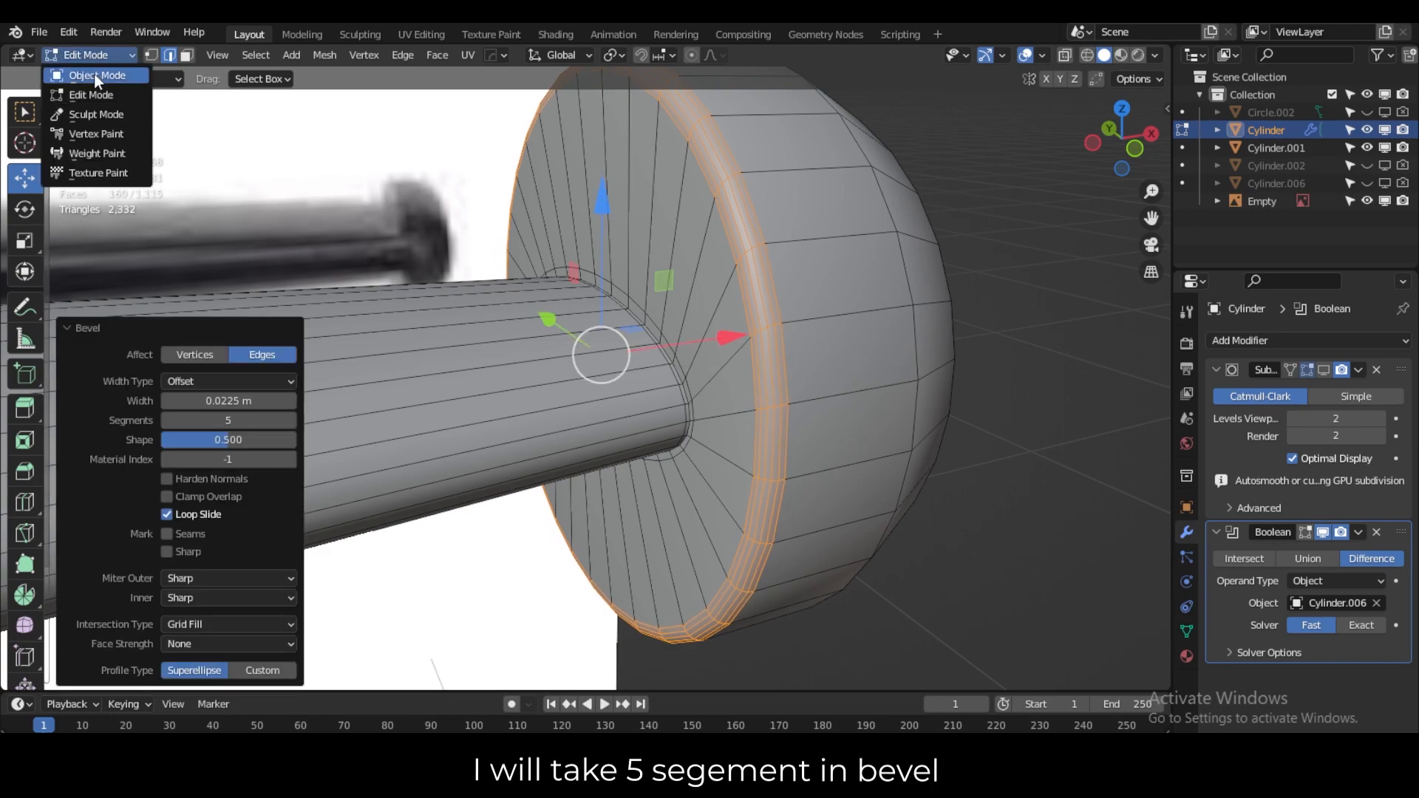
{"action": "left_click", "coordinate": [94, 74]}
{"action": "scroll", "coordinate": [727, 361], "scroll_direction": "down", "scroll_amount": 8}
{"action": "middle_click_drag", "start_coordinate": [584, 425], "coordinate": [494, 411], "text": "shift"}
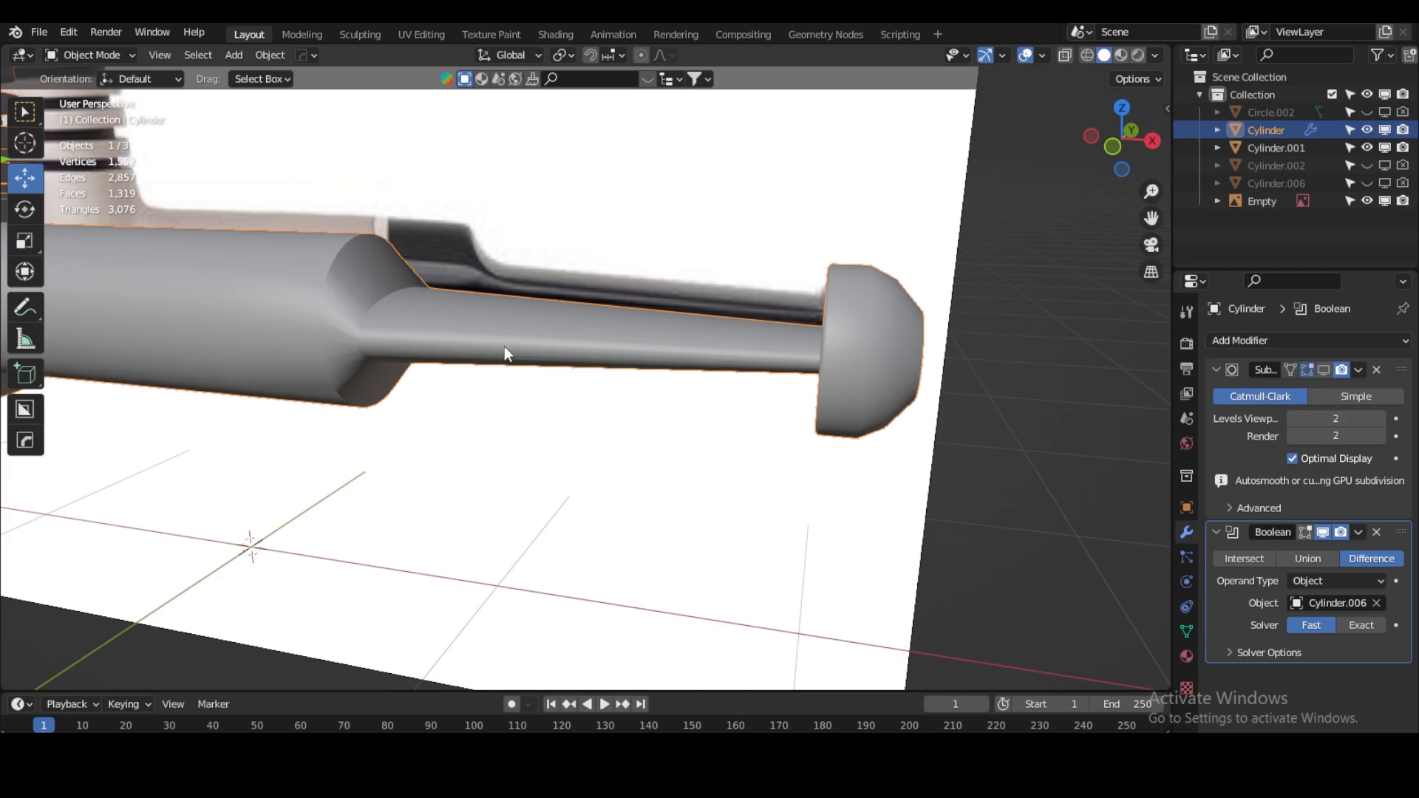
{"action": "right_click", "coordinate": [383, 318]}
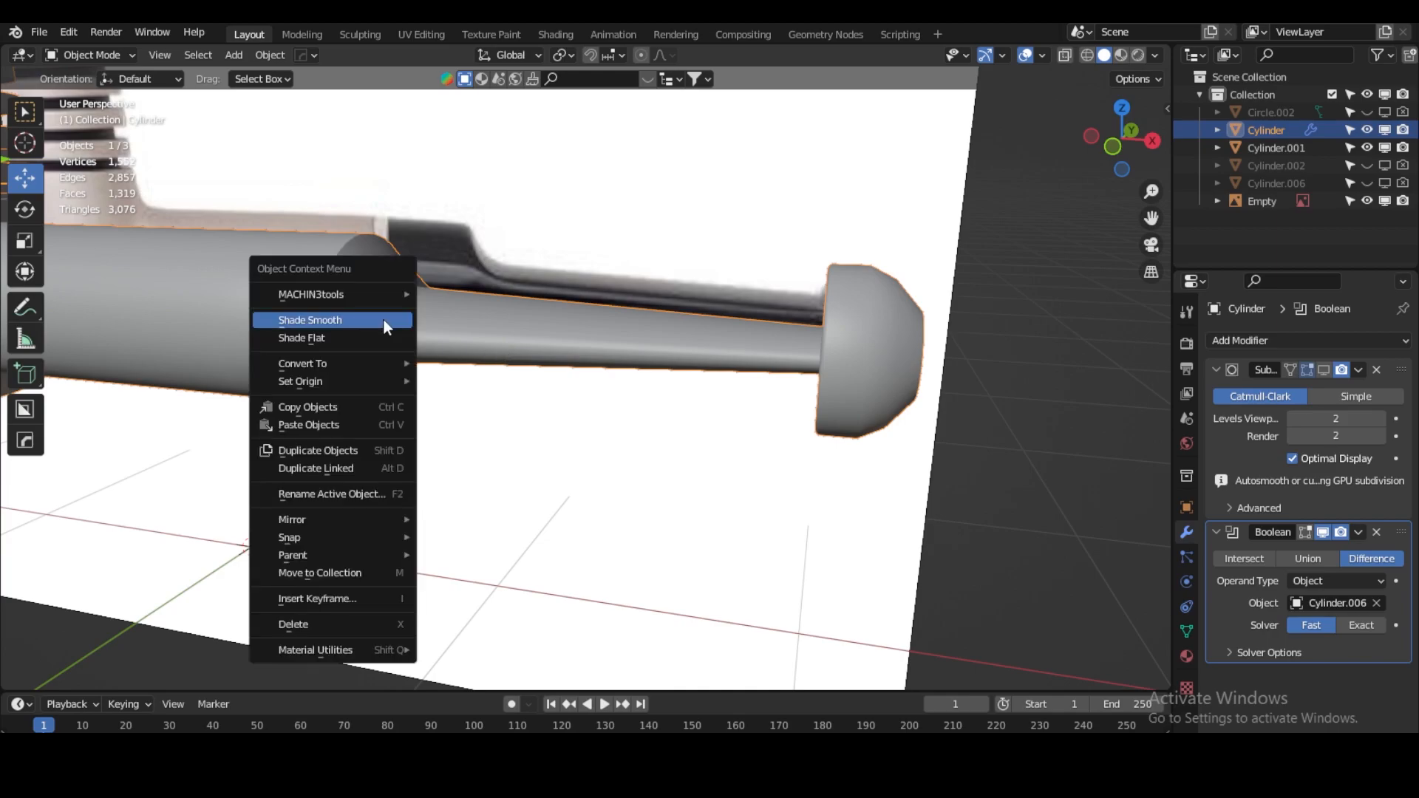
{"action": "left_click", "coordinate": [383, 320]}
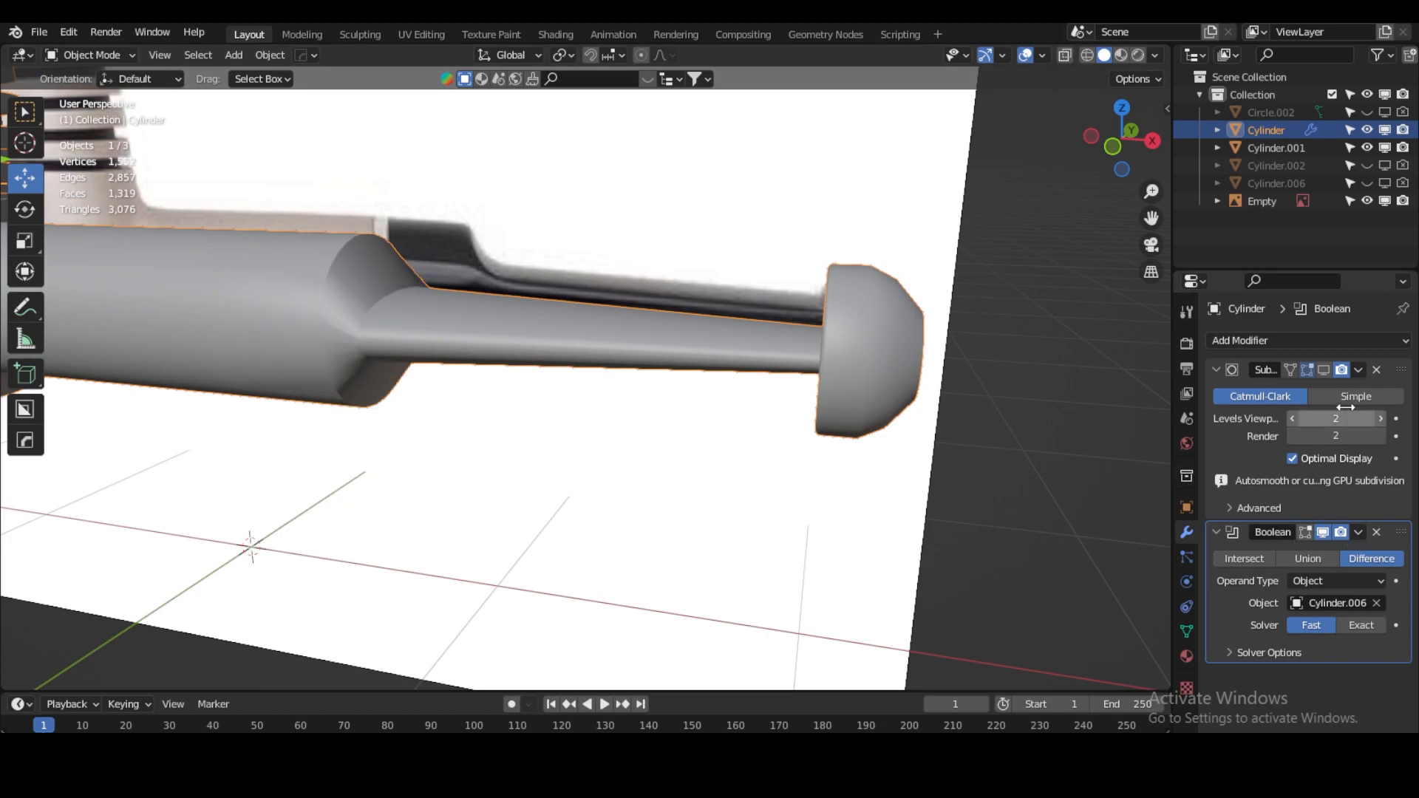
Enable the Subdivision modifier's viewport display and put the Cylinder object back in Edit Mode.
{"action": "left_click", "coordinate": [1322, 372]}
{"action": "middle_click_drag", "start_coordinate": [457, 367], "coordinate": [487, 357]}
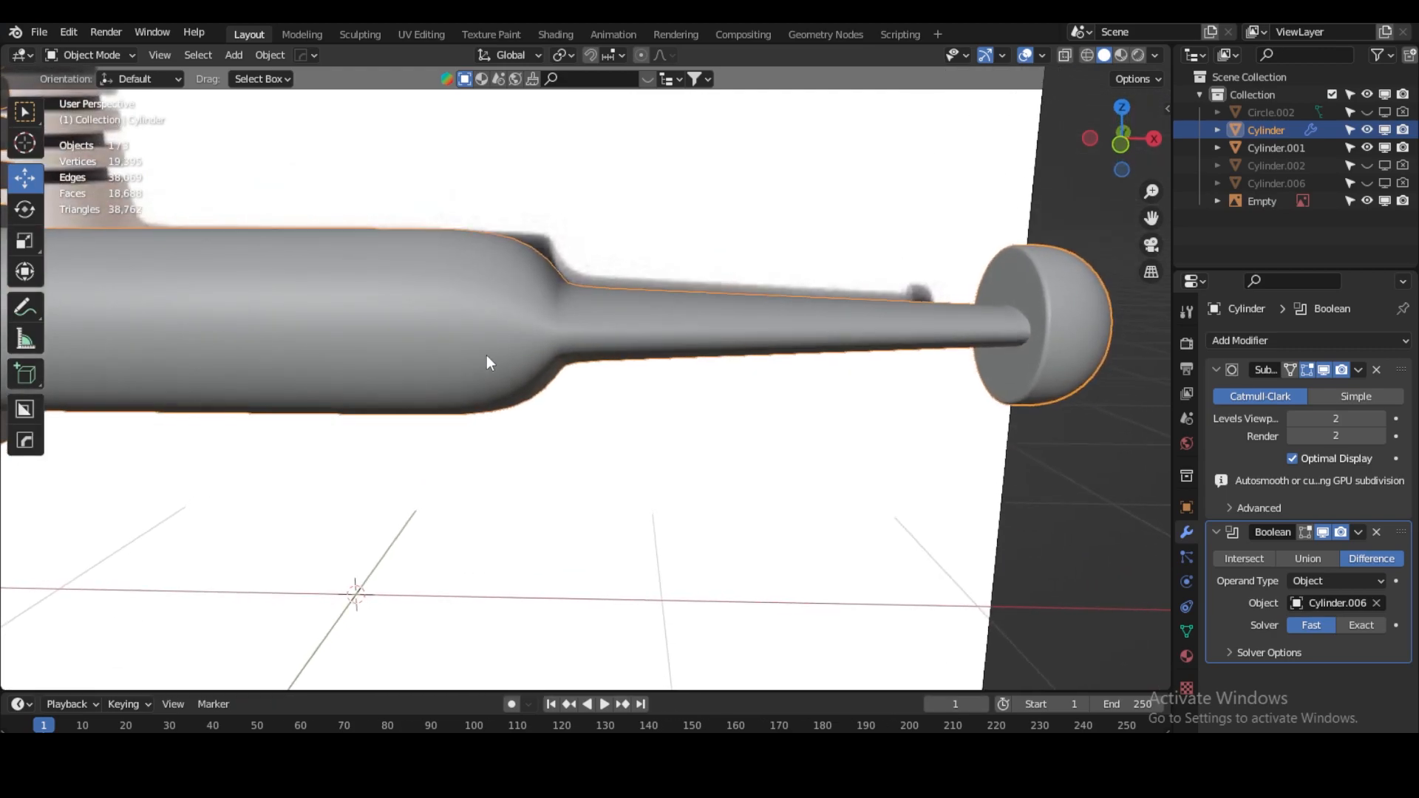
{"action": "left_click", "coordinate": [119, 55]}
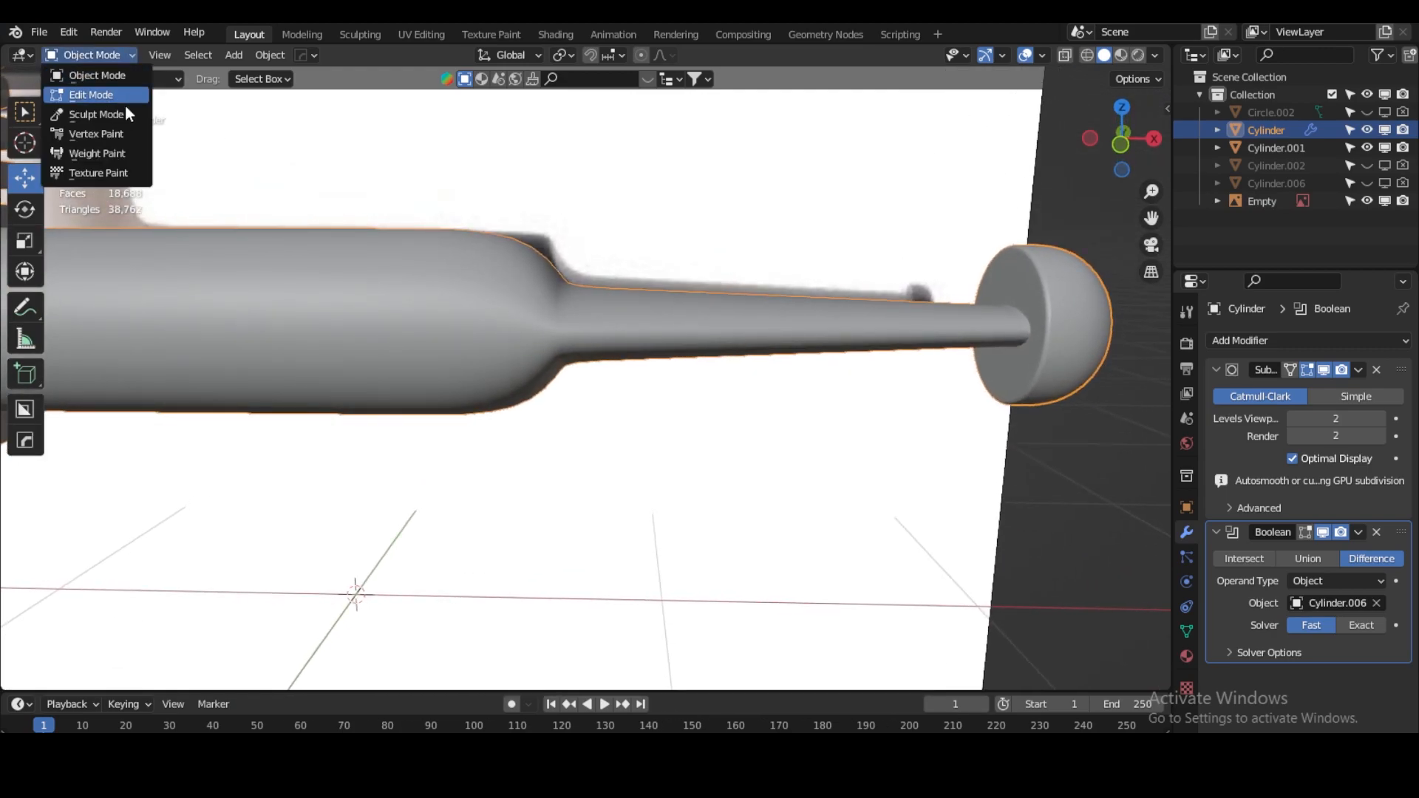
{"action": "left_click", "coordinate": [121, 96]}
Try to add a loop cut around the shank close to its shoulder edge.
{"action": "key", "text": "ctrl+r"}
{"action": "left_click", "coordinate": [444, 288]}
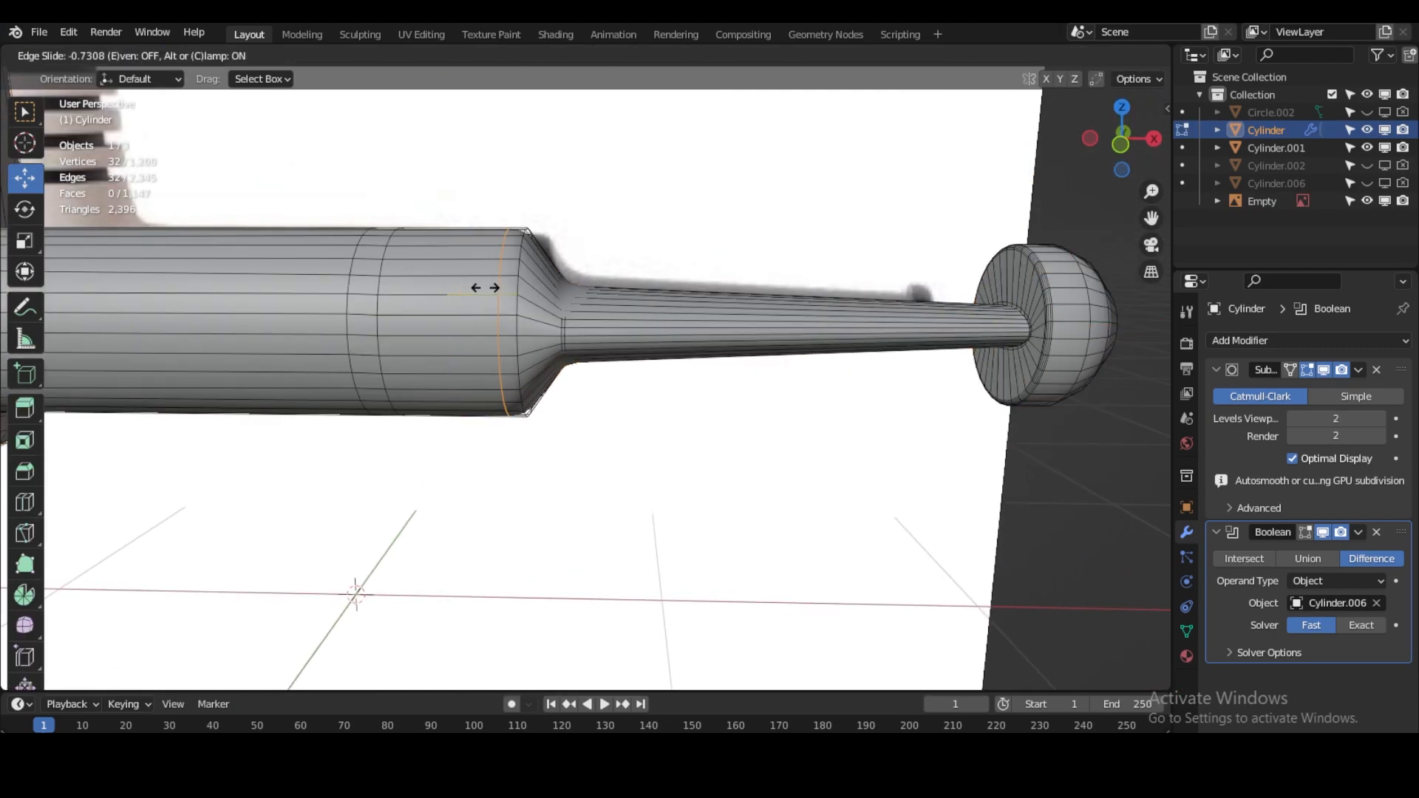
{"action": "left_click", "coordinate": [497, 287]}
{"action": "scroll", "coordinate": [496, 287], "scroll_direction": "up", "scroll_amount": 4}
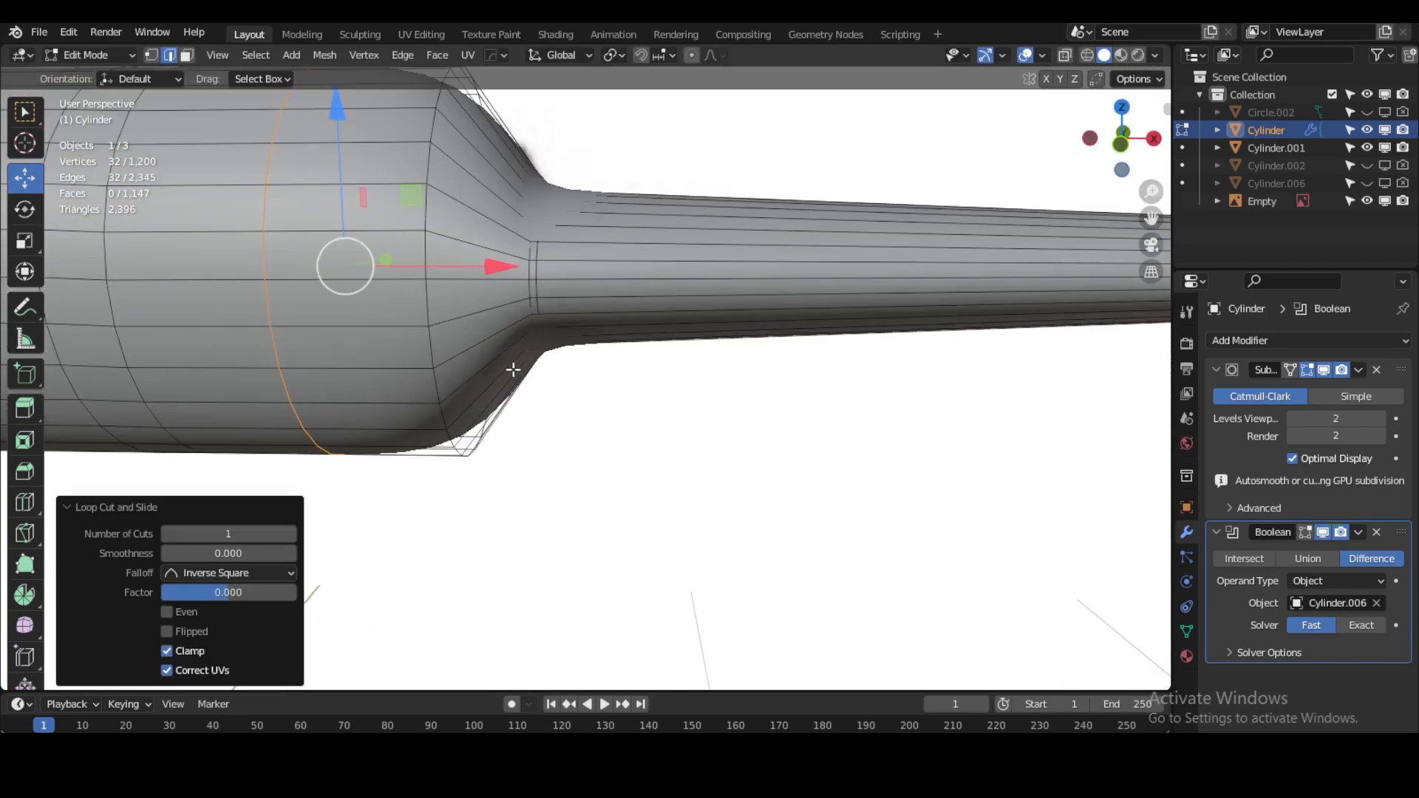
{"action": "key", "text": "ctrl+z"}
Bevel the shank's shoulder edge loop with a width of about 0.0224 m and 5 segments, and check it in Object Mode.
{"action": "left_click", "coordinate": [427, 258], "text": "alt"}
{"action": "scroll", "coordinate": [507, 308], "scroll_direction": "down", "scroll_amount": 3}
{"action": "middle_click_drag", "start_coordinate": [507, 307], "coordinate": [522, 380]}
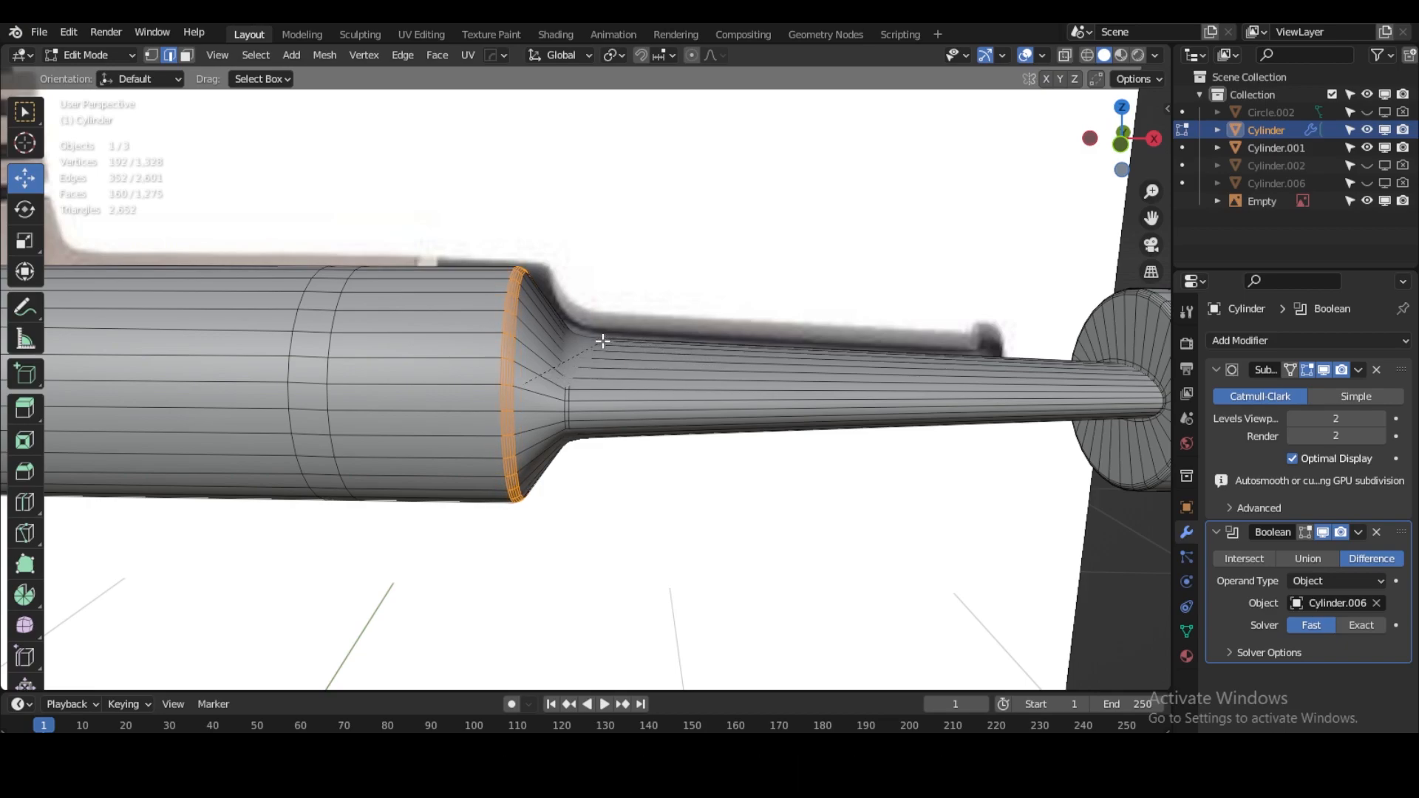
{"action": "left_click", "coordinate": [603, 341]}
{"action": "mouse_move", "coordinate": [522, 387]}
{"action": "middle_mouse_down"}
{"action": "mouse_move", "coordinate": [444, 386]}
{"action": "mouse_move", "coordinate": [549, 377]}
{"action": "middle_mouse_up"}
{"action": "scroll", "coordinate": [547, 378], "scroll_direction": "up", "scroll_amount": 3}
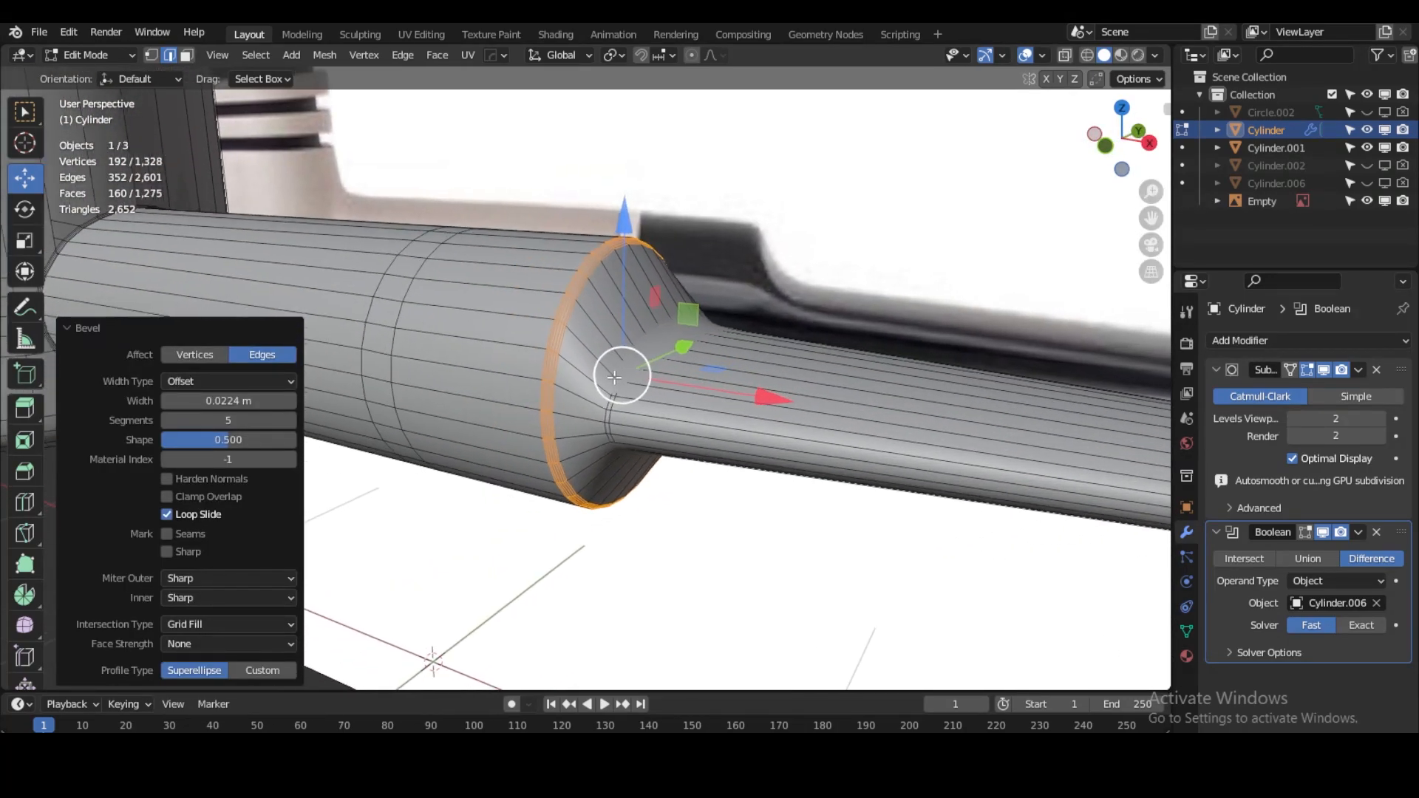
{"action": "left_click", "coordinate": [117, 59]}
{"action": "left_click", "coordinate": [89, 72]}
{"action": "middle_click_drag", "start_coordinate": [670, 368], "coordinate": [640, 395]}
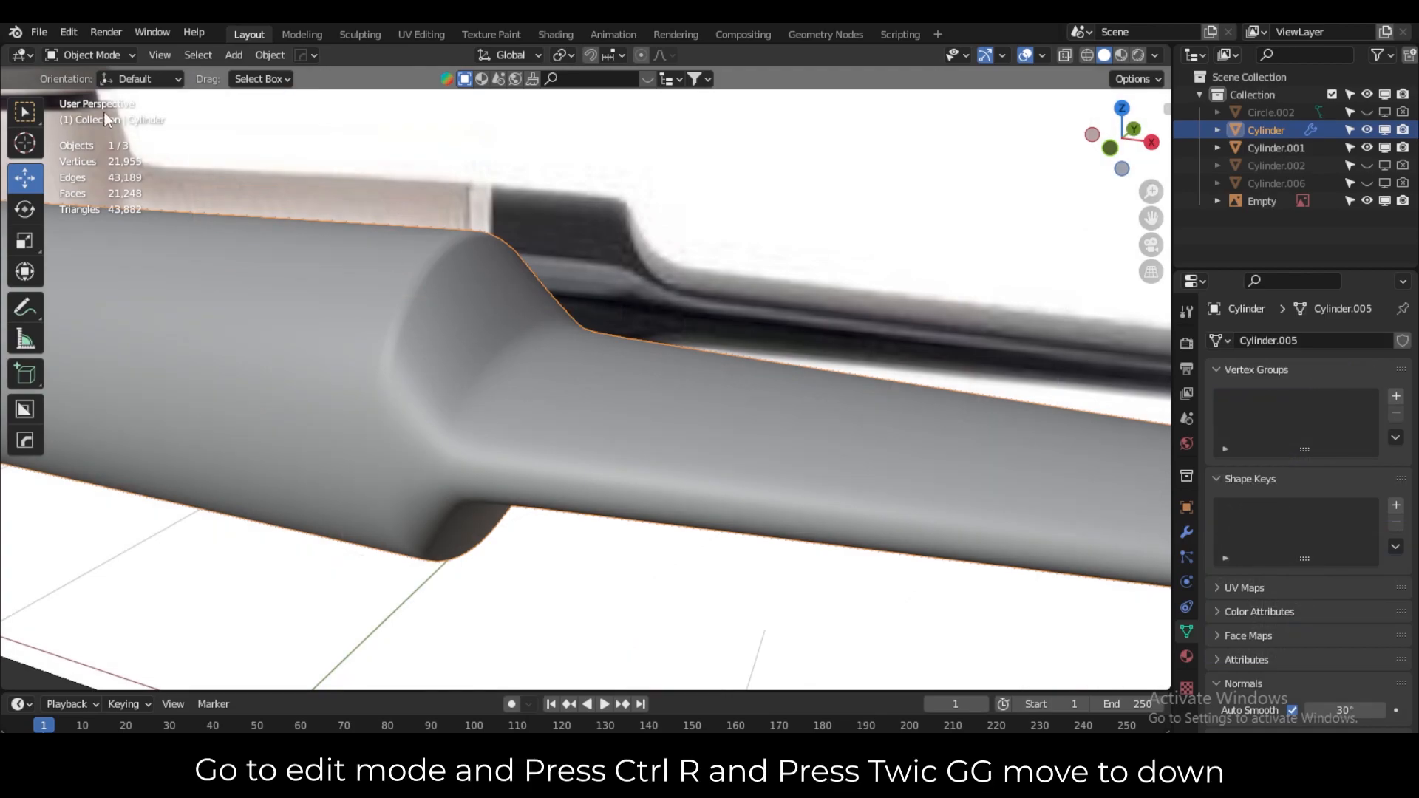
Add one loop cut around the conical shoulder between the shank and the thin stem in Edit Mode.
{"action": "left_click", "coordinate": [105, 58]}
{"action": "left_click", "coordinate": [105, 92]}
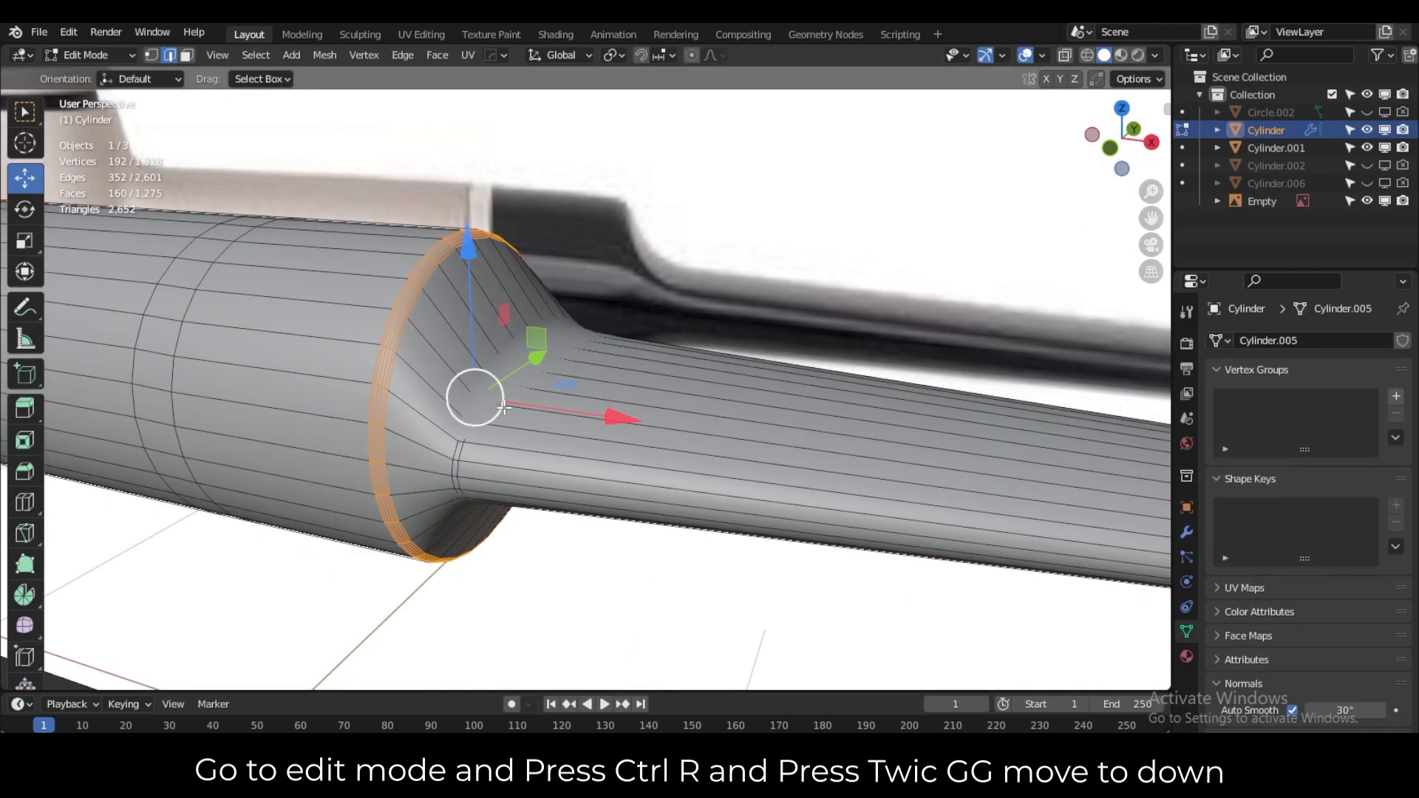
{"action": "scroll", "coordinate": [503, 408], "scroll_direction": "up", "scroll_amount": 1}
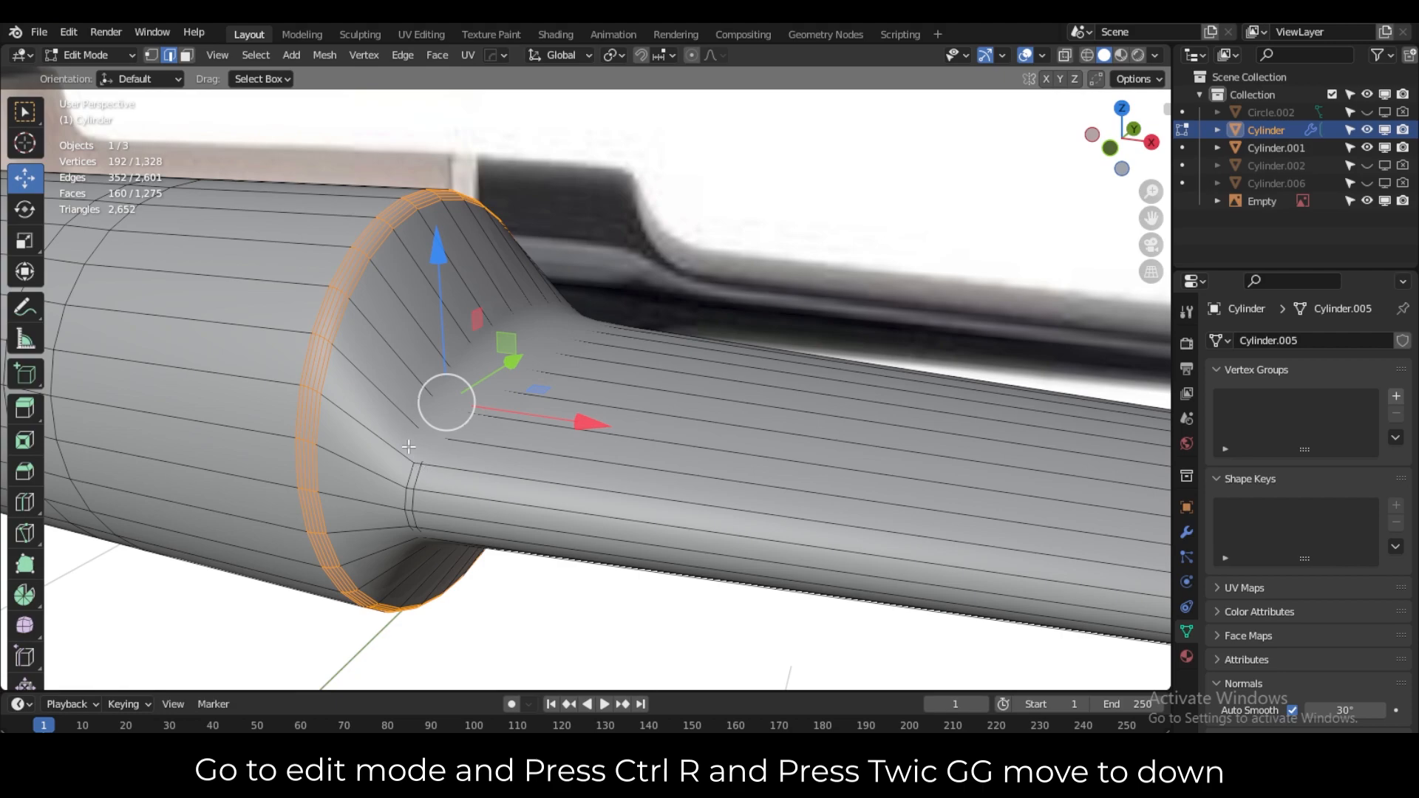
{"action": "key", "text": "ctrl+r"}
{"action": "left_click", "coordinate": [397, 383]}
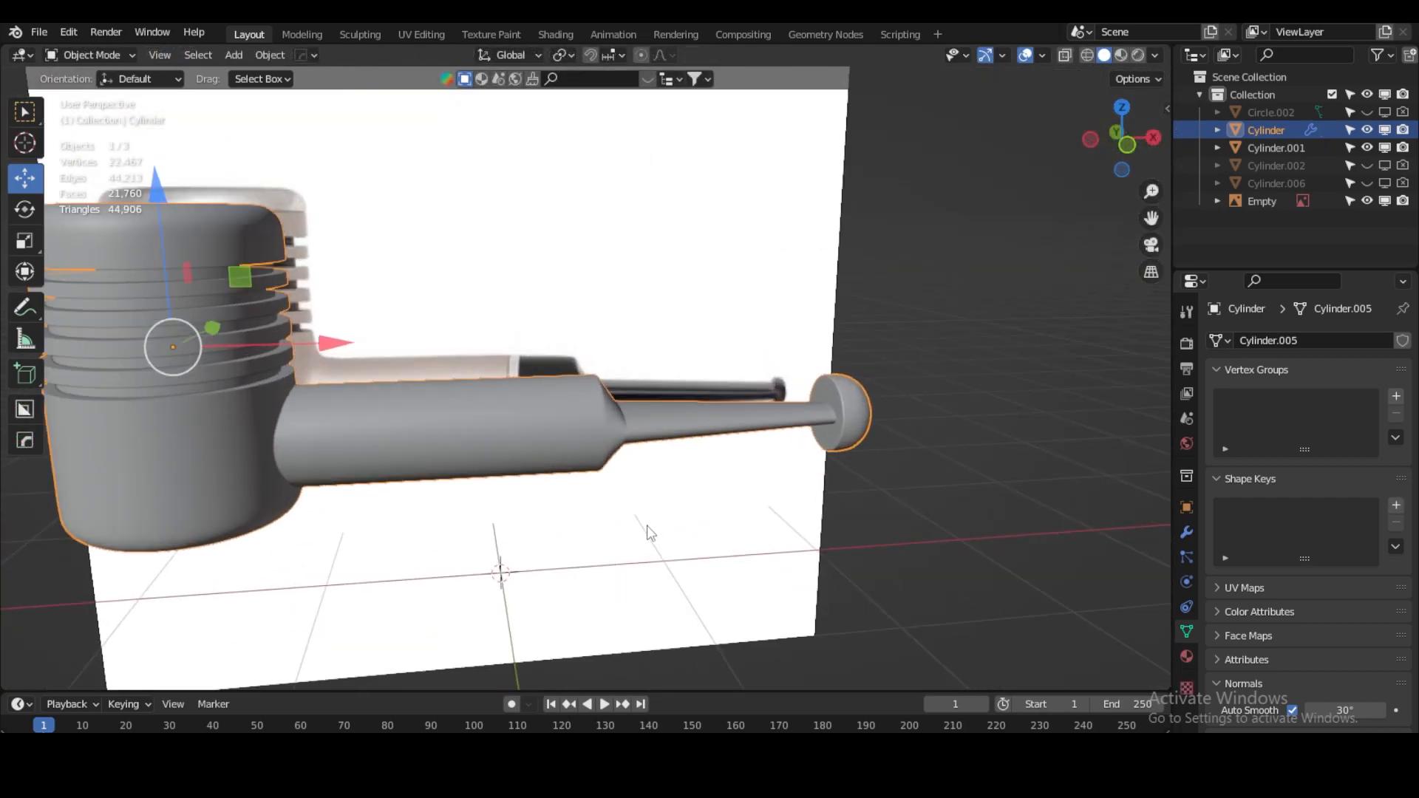
Try the Exact solver on the Cylinder's Boolean modifier and switch it back to Fast.
{"action": "middle_click_drag", "start_coordinate": [649, 532], "coordinate": [468, 517]}
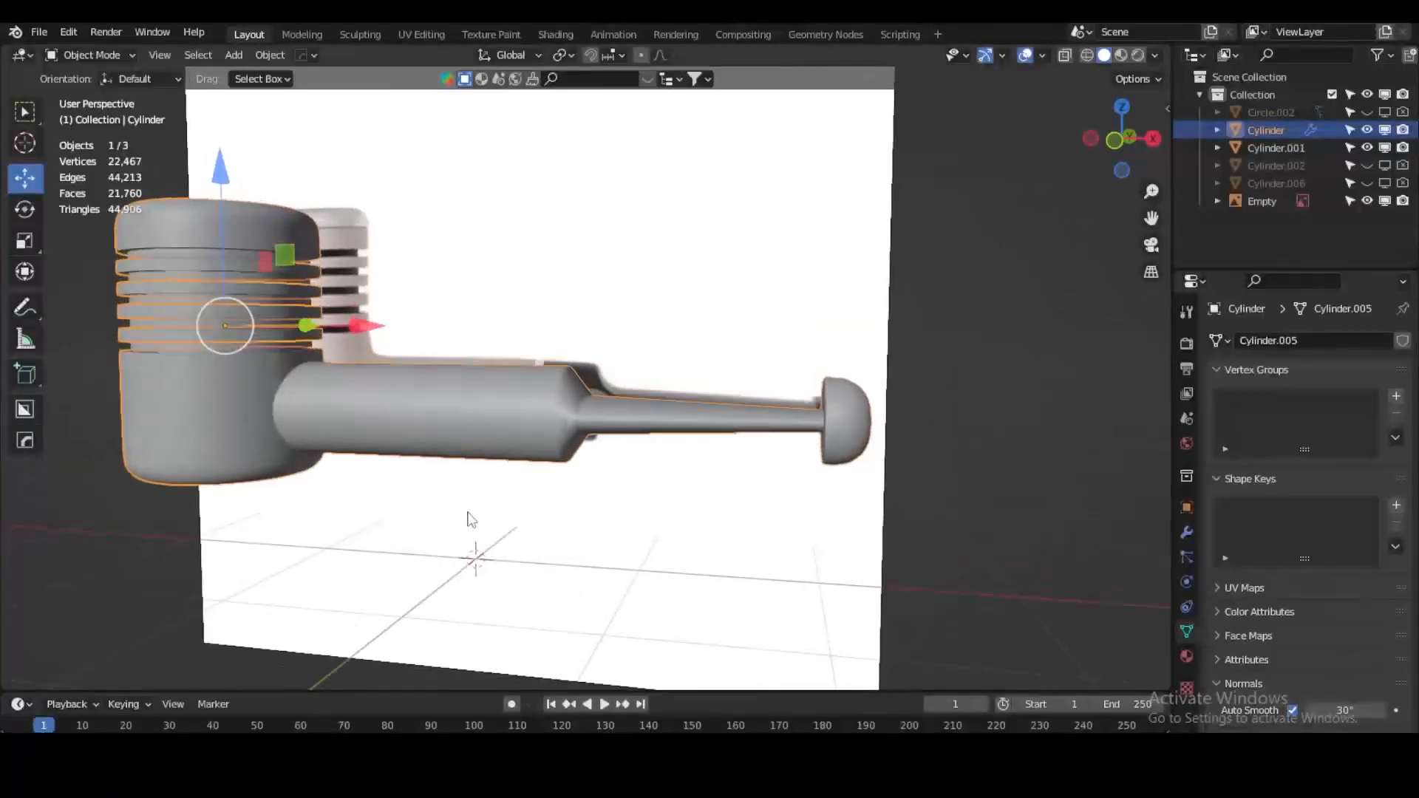
{"action": "left_click", "coordinate": [1186, 533]}
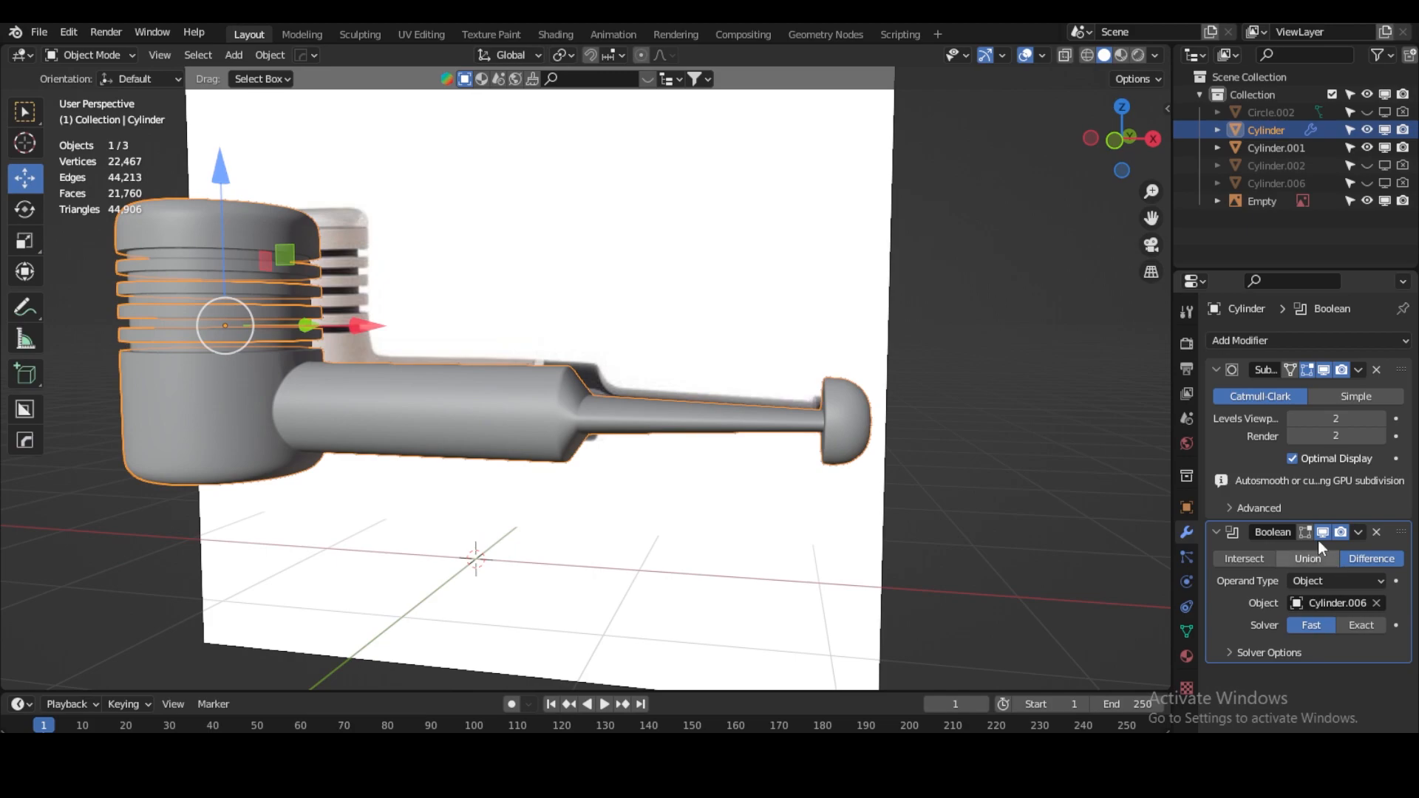
{"action": "left_click", "coordinate": [1369, 629]}
{"action": "left_click", "coordinate": [1312, 627]}
{"action": "middle_click_drag", "start_coordinate": [590, 469], "coordinate": [434, 475]}
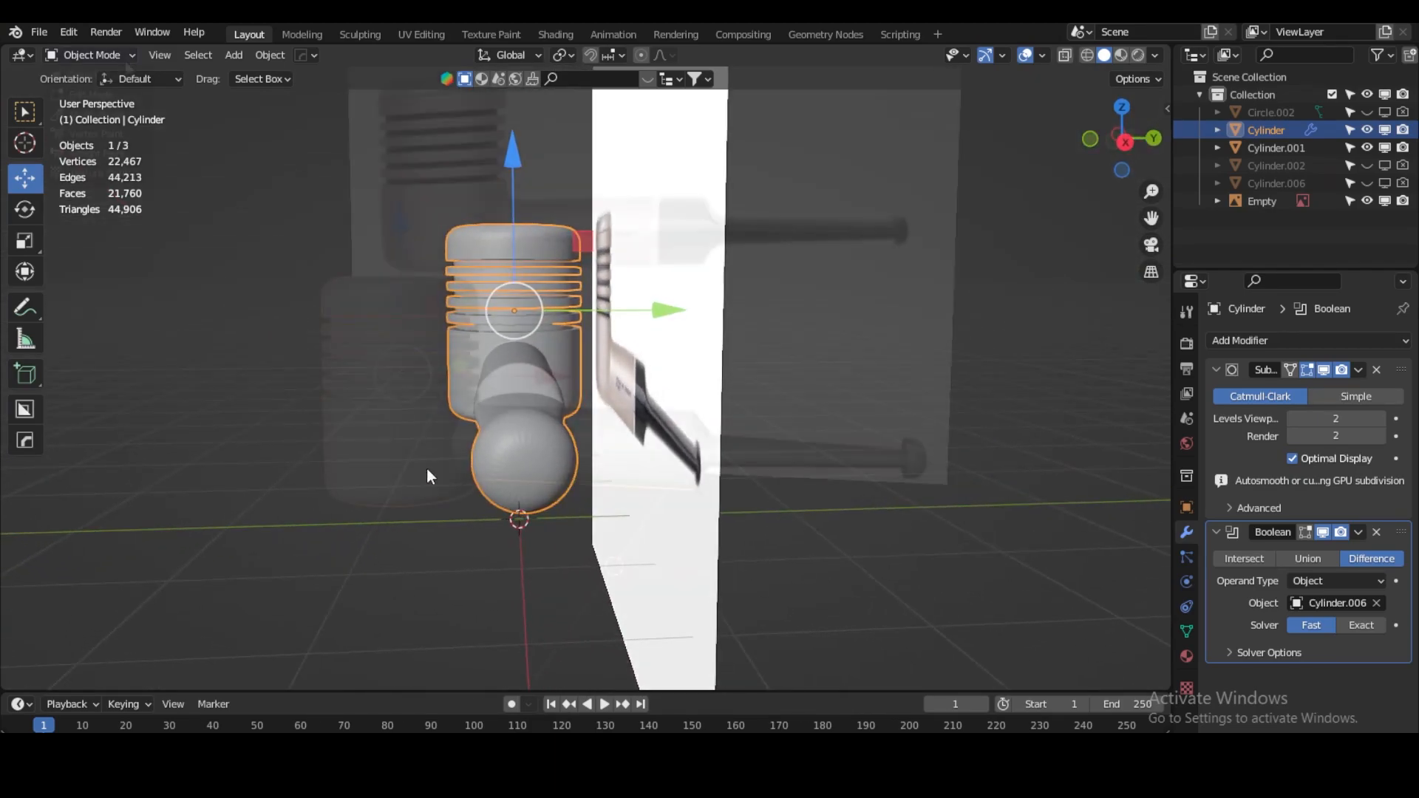
Enter Edit Mode, open the Shading workspace and set Material.001's Base Color to a light beige matching the reference pipe.
{"action": "left_click", "coordinate": [88, 55]}
{"action": "left_click", "coordinate": [124, 97]}
{"action": "scroll", "coordinate": [722, 492], "scroll_direction": "up", "scroll_amount": 1}
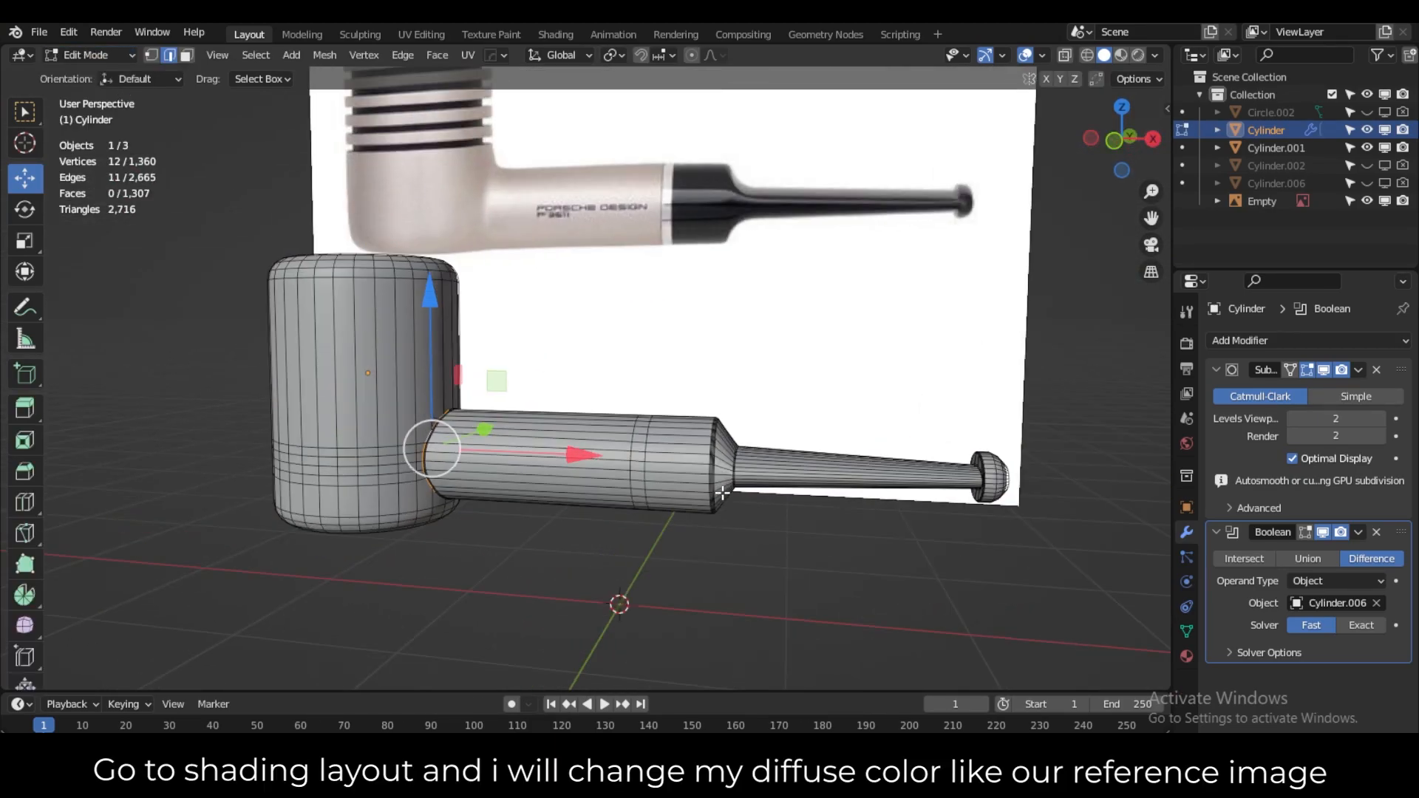
{"action": "left_click", "coordinate": [556, 35]}
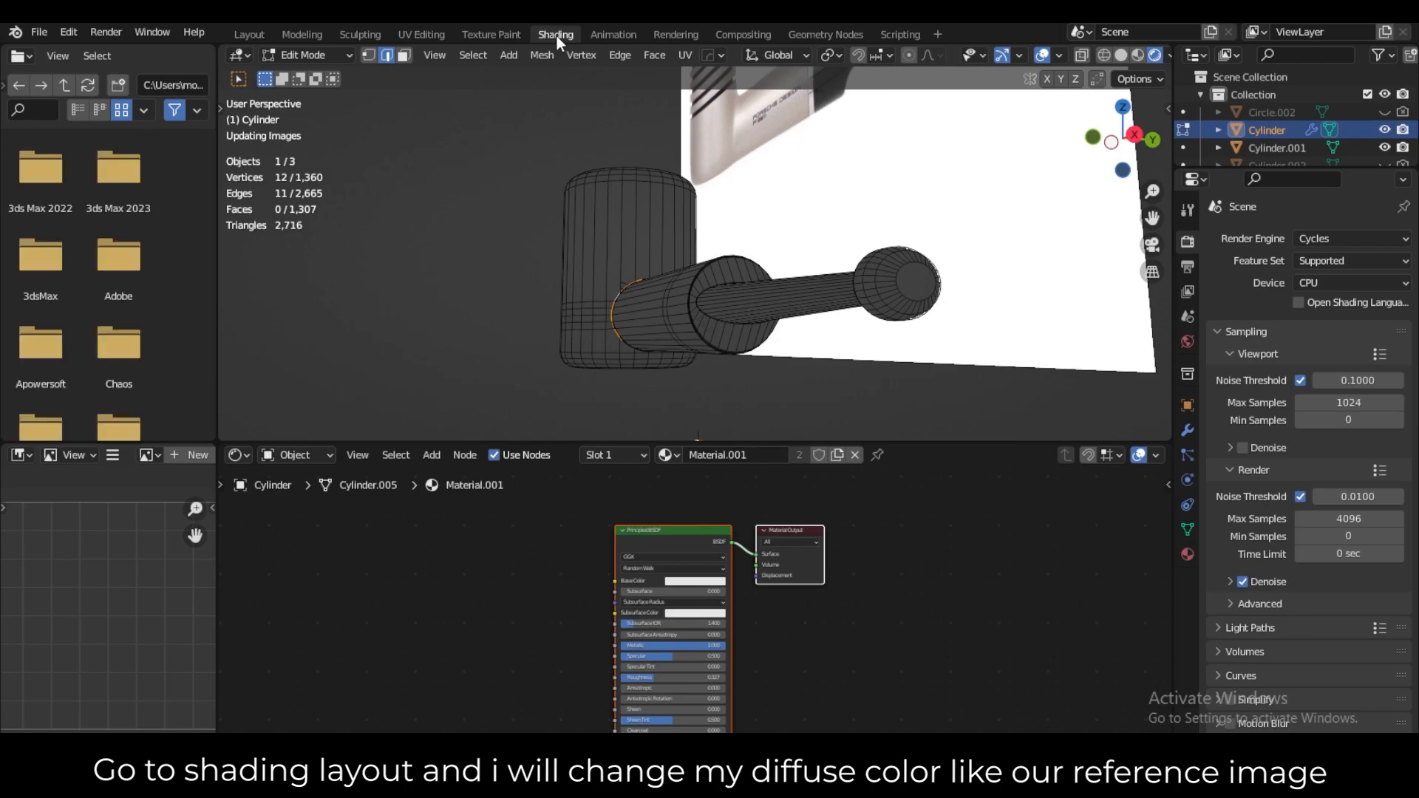
{"action": "scroll", "coordinate": [851, 385], "scroll_direction": "up", "scroll_amount": 3}
{"action": "middle_click_drag", "start_coordinate": [851, 385], "coordinate": [867, 386]}
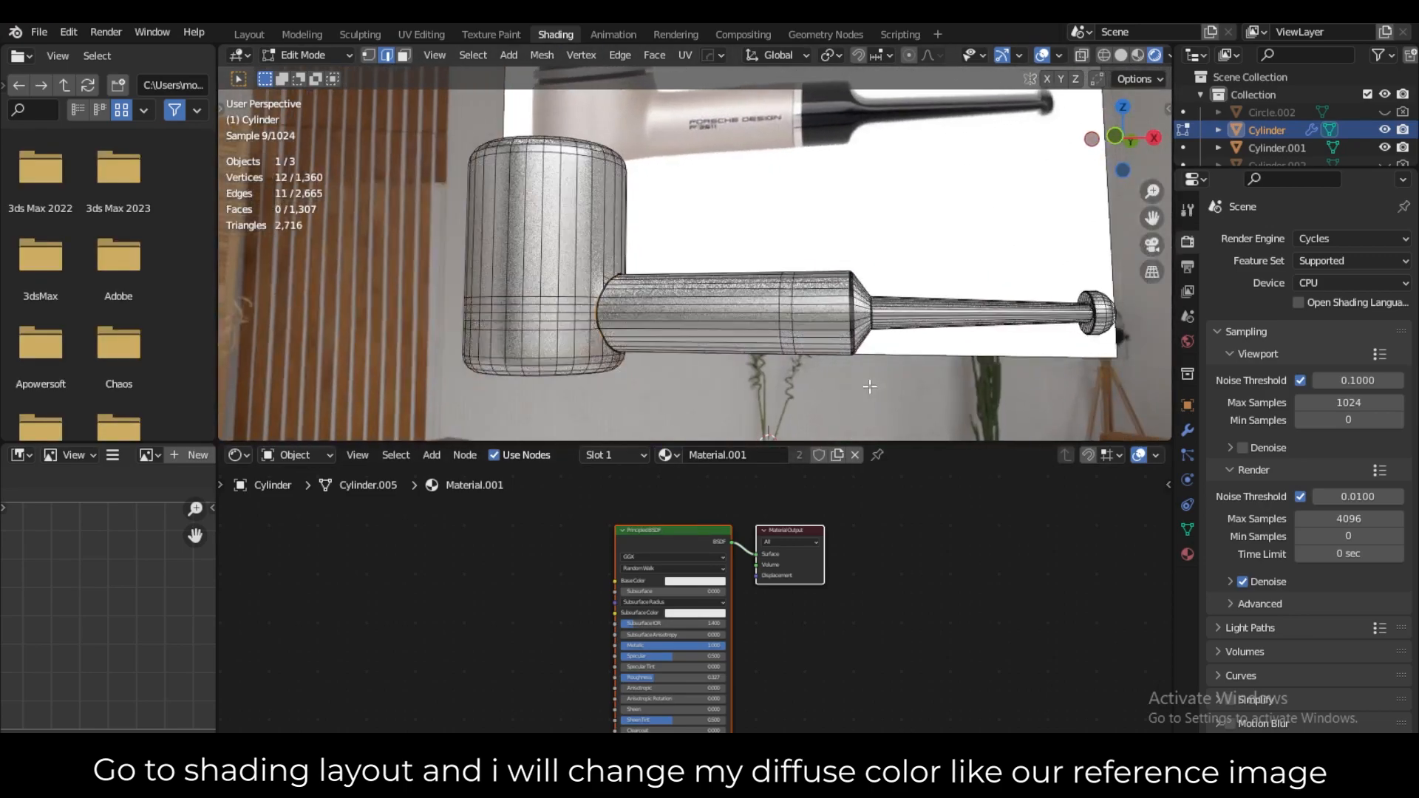
{"action": "left_click", "coordinate": [706, 582]}
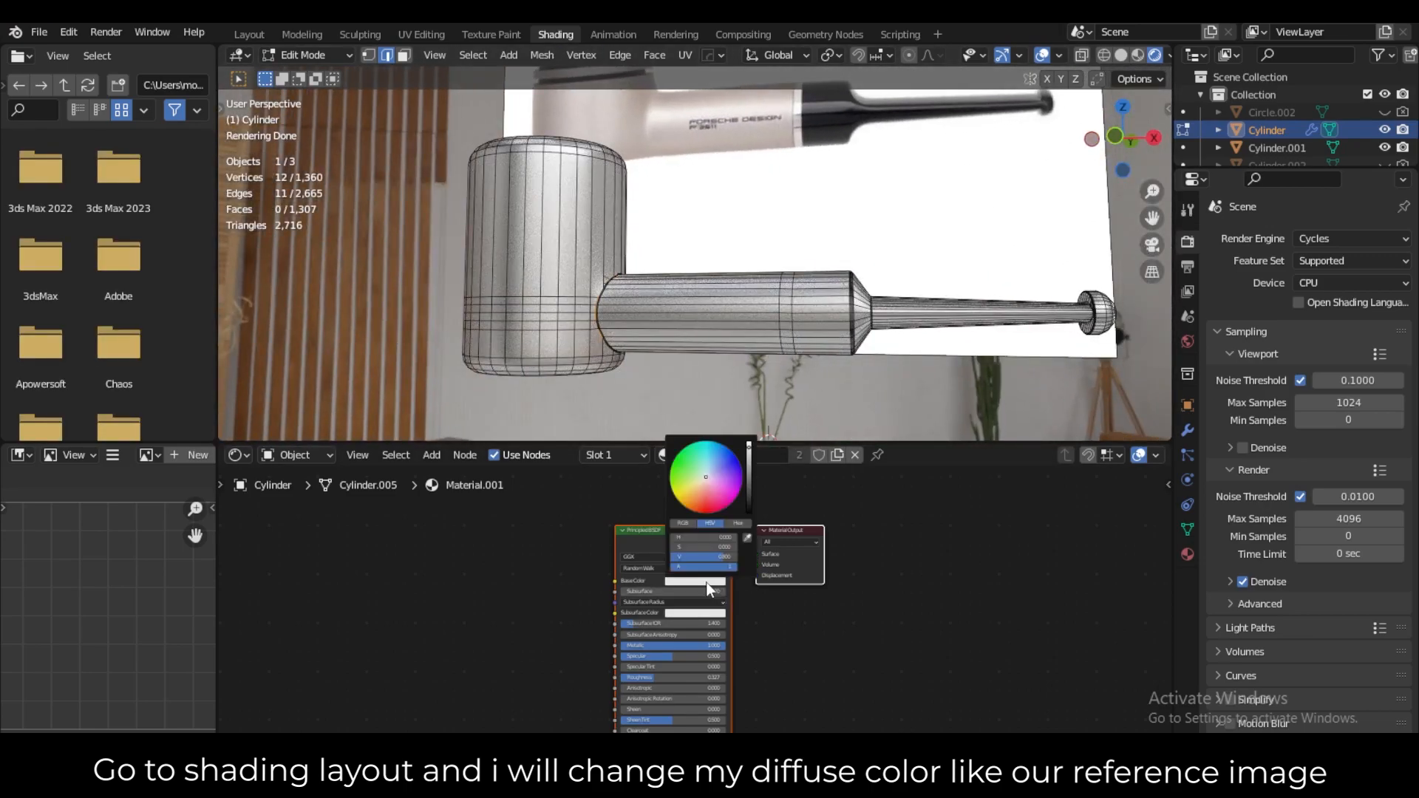
{"action": "left_click_drag", "start_coordinate": [708, 477], "coordinate": [703, 482]}
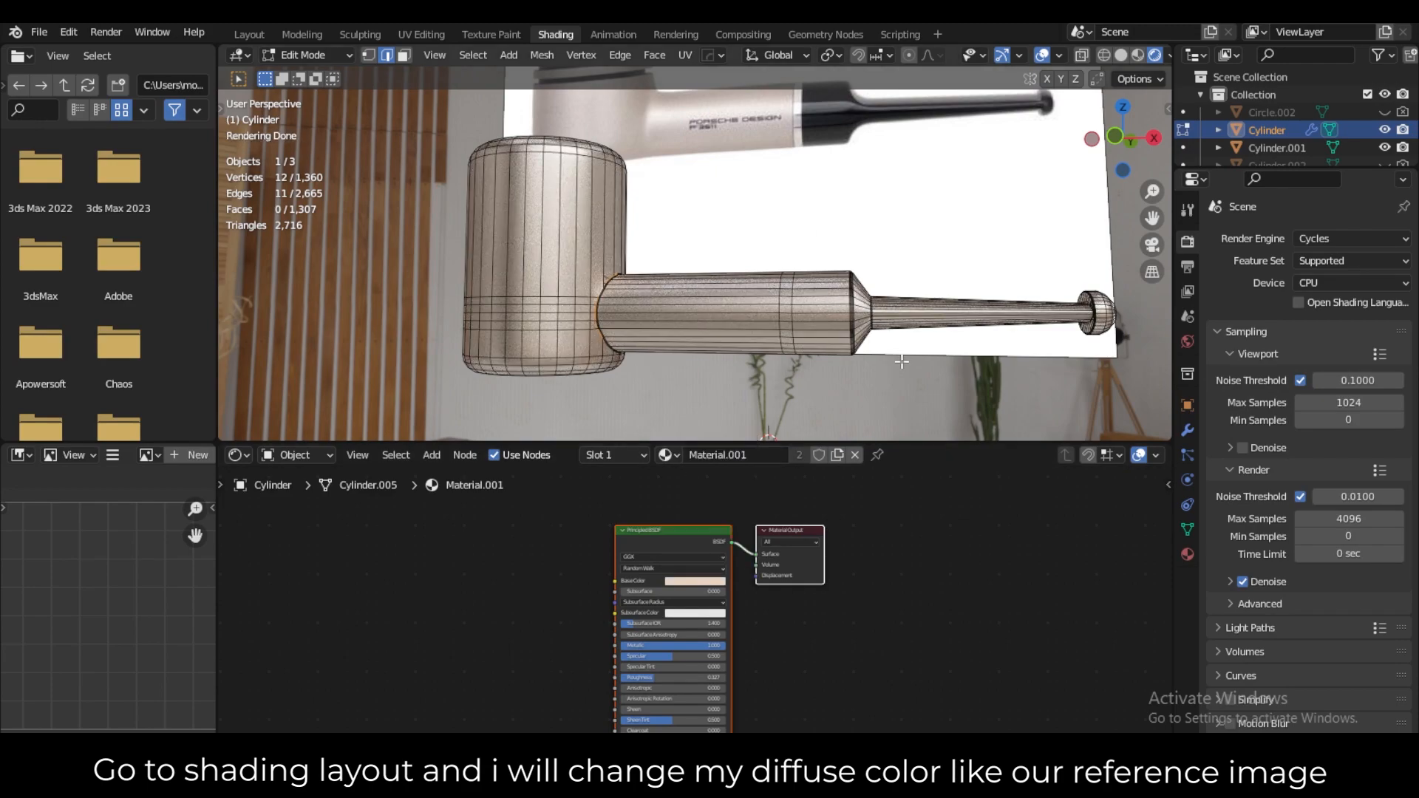
Select the narrow face loop around the shank and add a second material slot with a new material.
{"action": "scroll", "coordinate": [903, 361], "scroll_direction": "up", "scroll_amount": 4}
{"action": "key", "text": "3"}
{"action": "left_click", "coordinate": [715, 311], "text": "alt"}
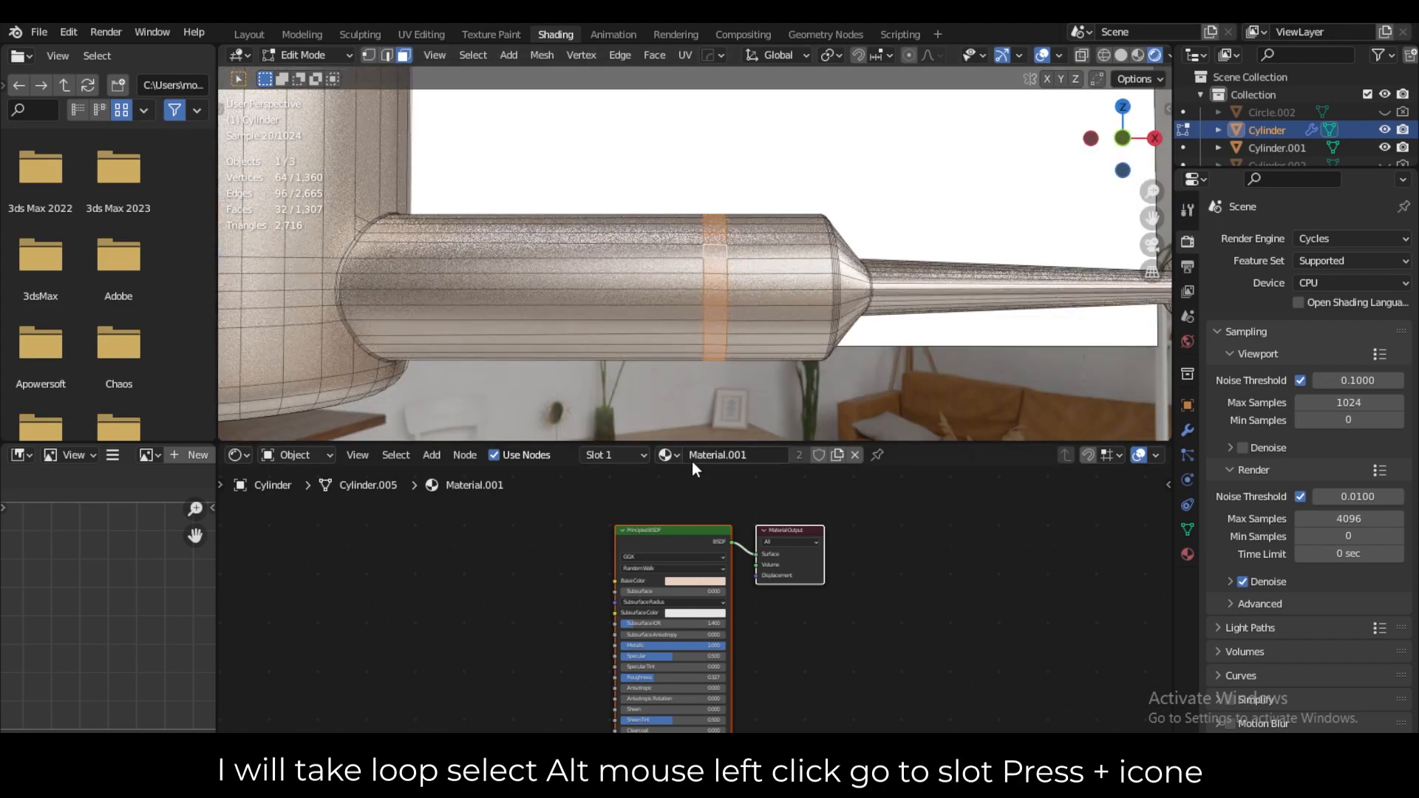
{"action": "left_click", "coordinate": [641, 455]}
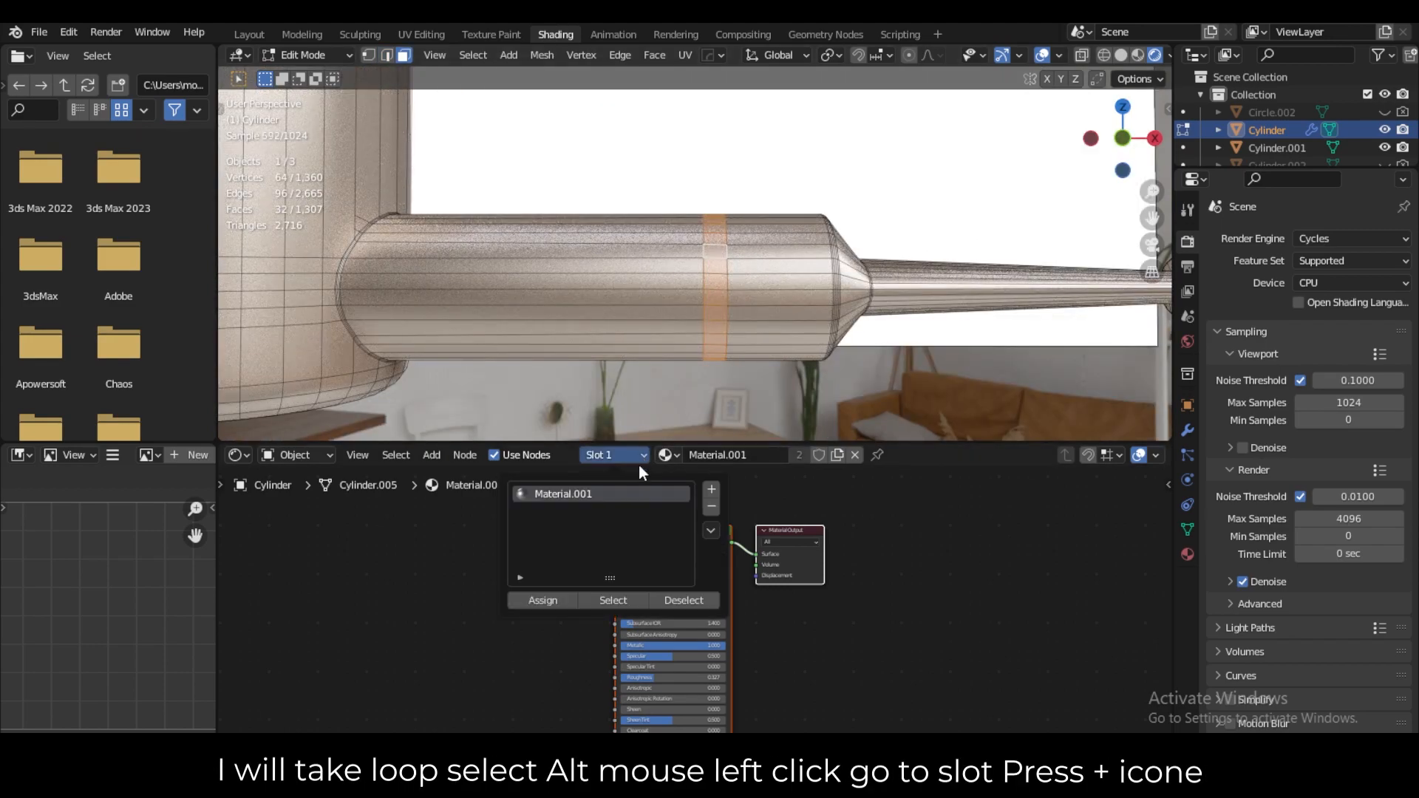
{"action": "left_click", "coordinate": [712, 490]}
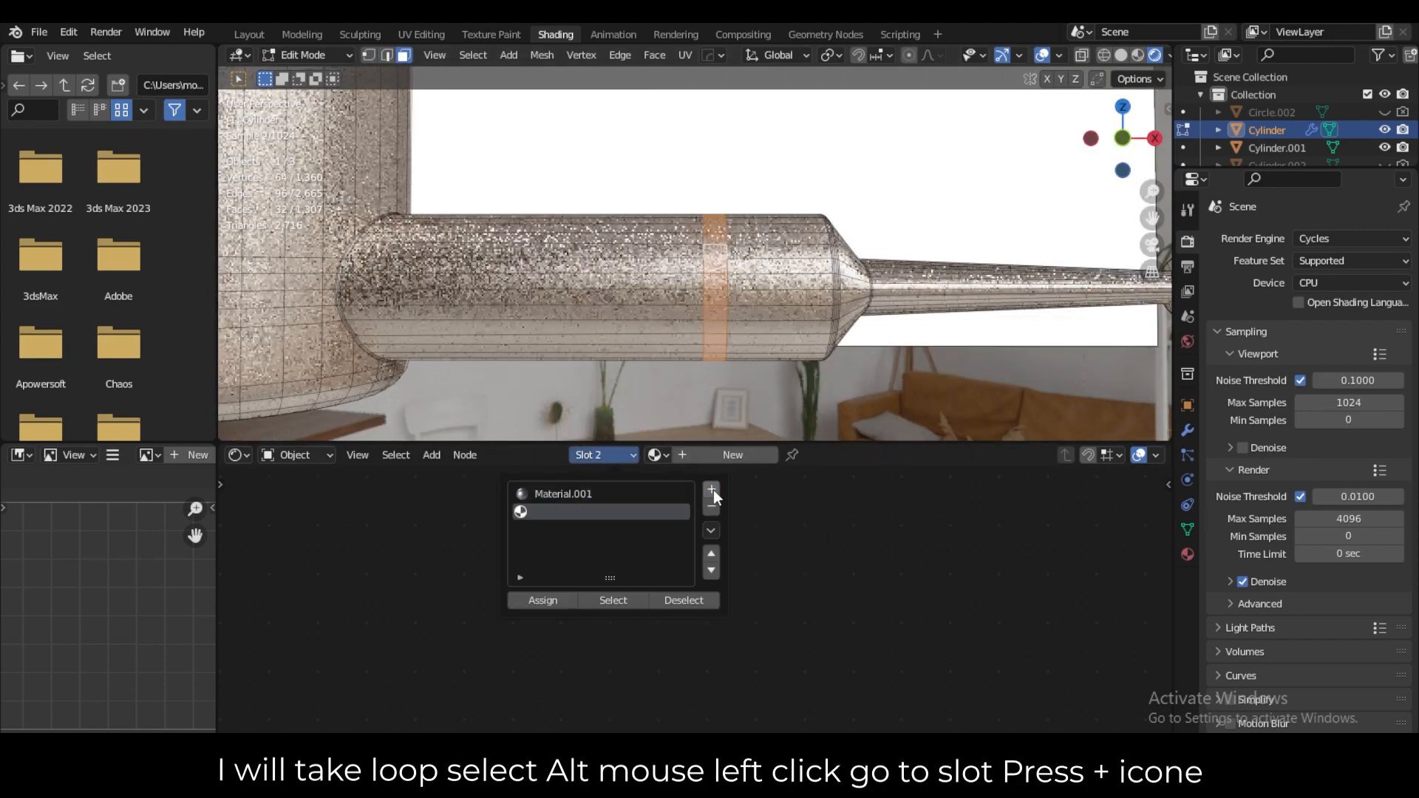
{"action": "left_click", "coordinate": [753, 463]}
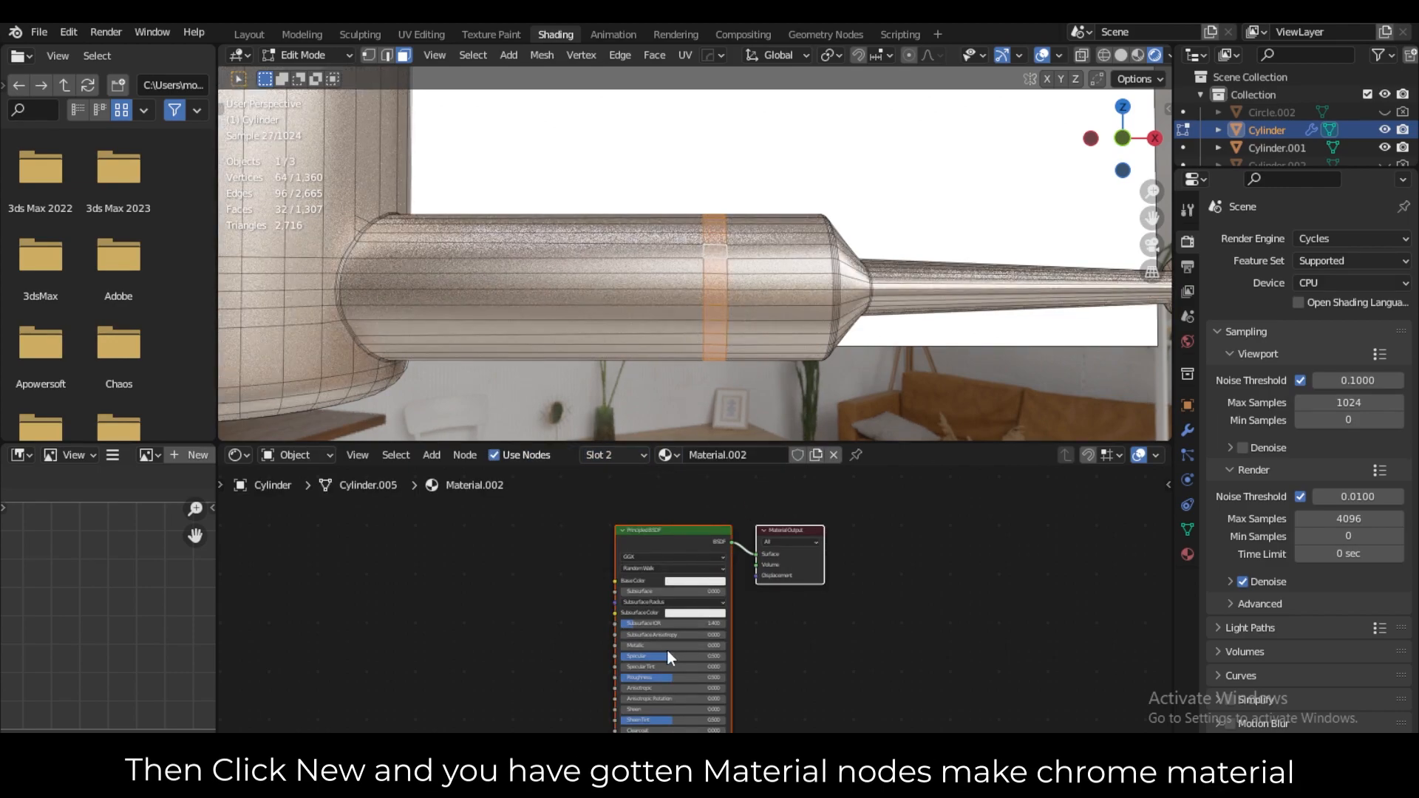
Make the new material chrome with Metallic 1.000 and Roughness about 0.27, and assign it to the selected face loop.
{"action": "left_click_drag", "start_coordinate": [662, 646], "coordinate": [724, 646]}
{"action": "left_click_drag", "start_coordinate": [658, 677], "coordinate": [643, 677]}
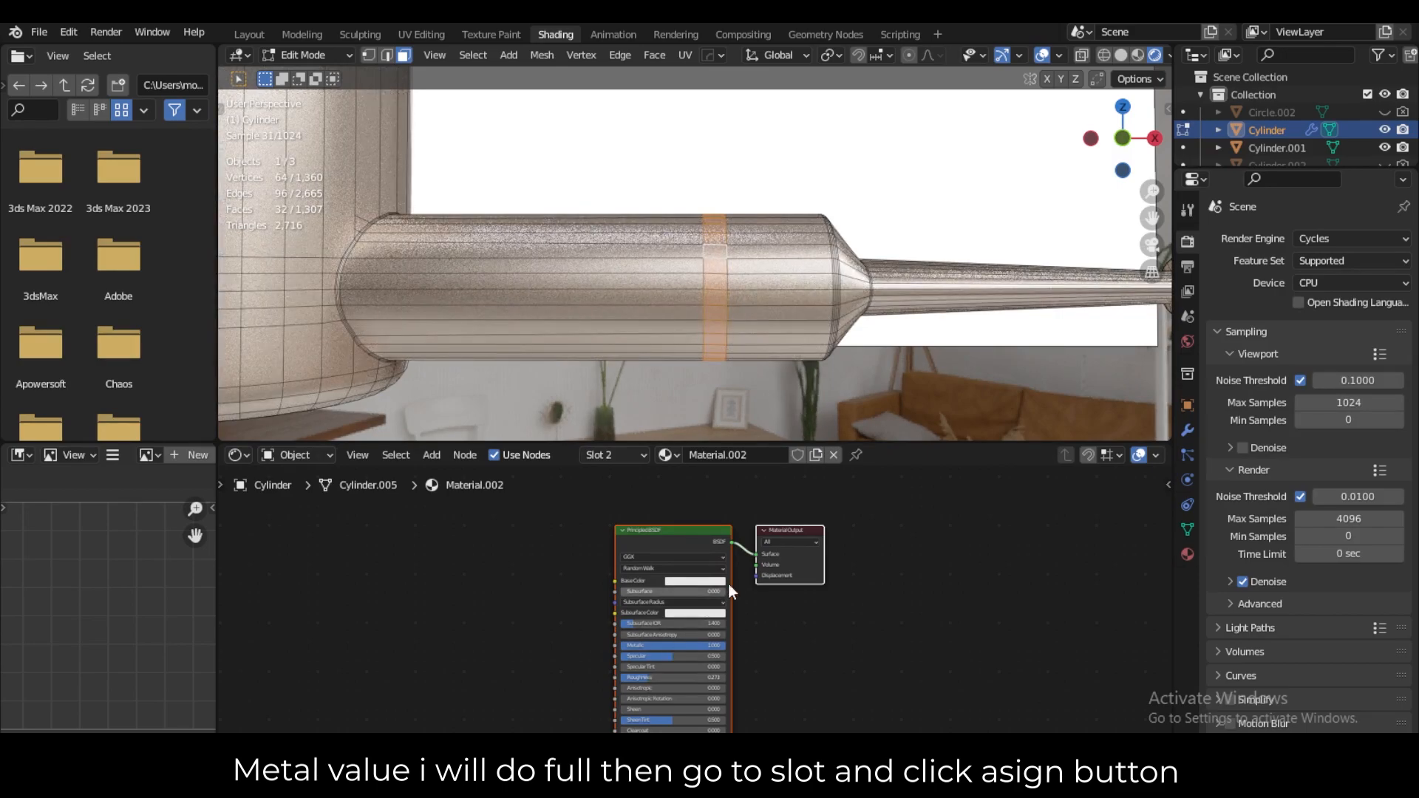
{"action": "left_click", "coordinate": [632, 455]}
{"action": "left_click", "coordinate": [545, 598]}
Inset the selected chrome face loop around the shank by about 0.001 m.
{"action": "middle_click_drag", "start_coordinate": [739, 360], "coordinate": [700, 228], "text": "shift"}
{"action": "scroll", "coordinate": [642, 325], "scroll_direction": "up", "scroll_amount": 1}
{"action": "scroll", "coordinate": [641, 326], "scroll_direction": "up", "scroll_amount": 2}
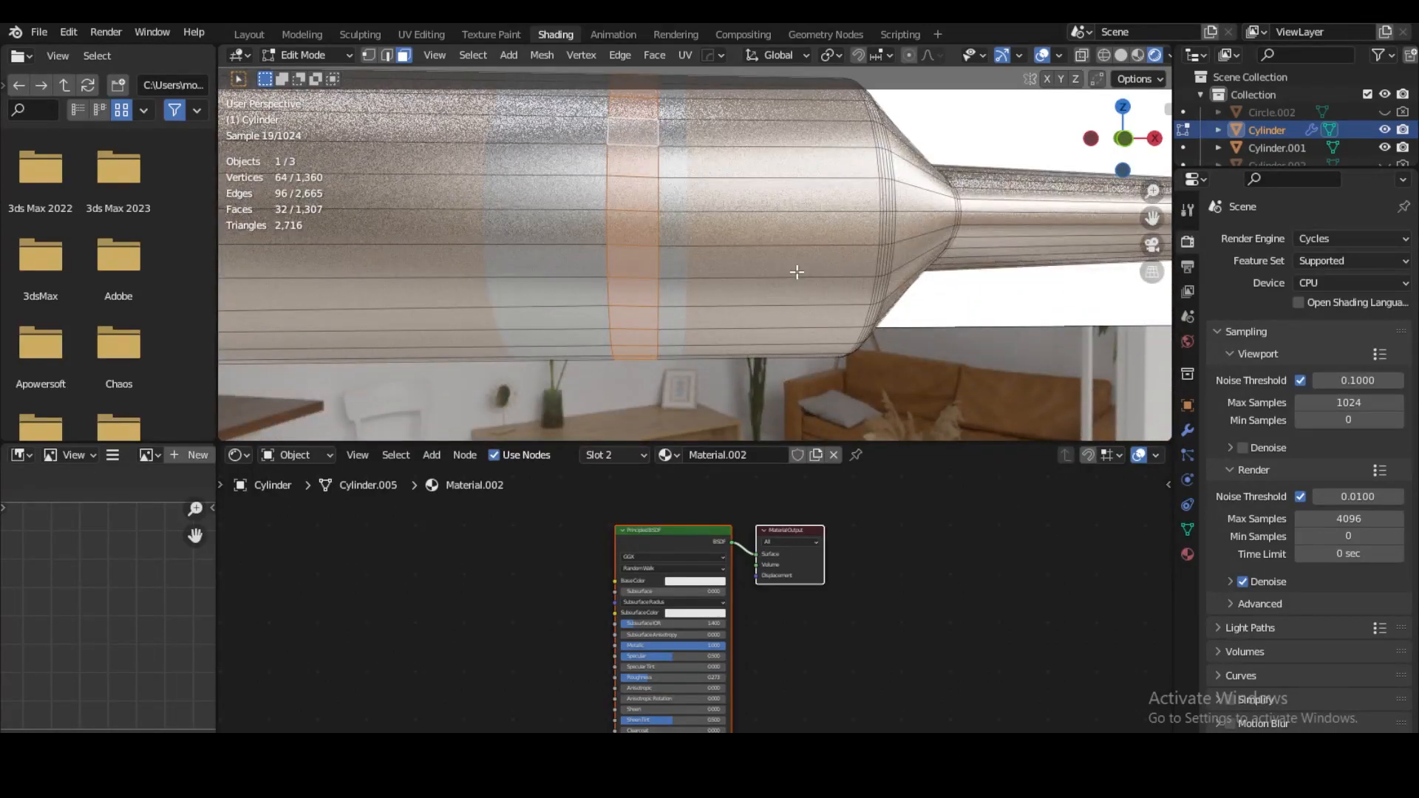
{"action": "key", "text": "i"}
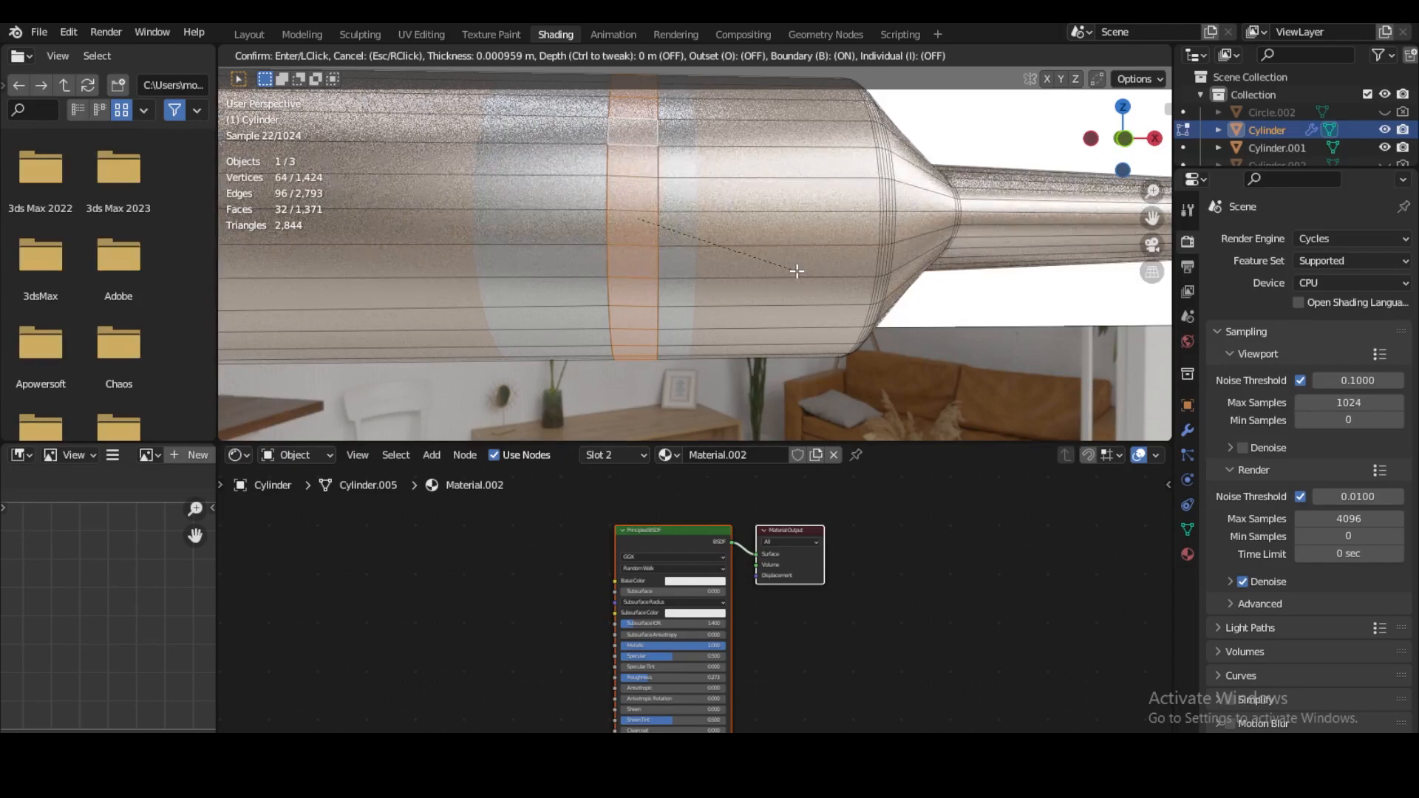
{"action": "left_click", "coordinate": [797, 271]}
Add a loop cut around the shank on the bowl side and slide it tight against the chrome band's edge.
{"action": "scroll", "coordinate": [618, 233], "scroll_direction": "down", "scroll_amount": 2}
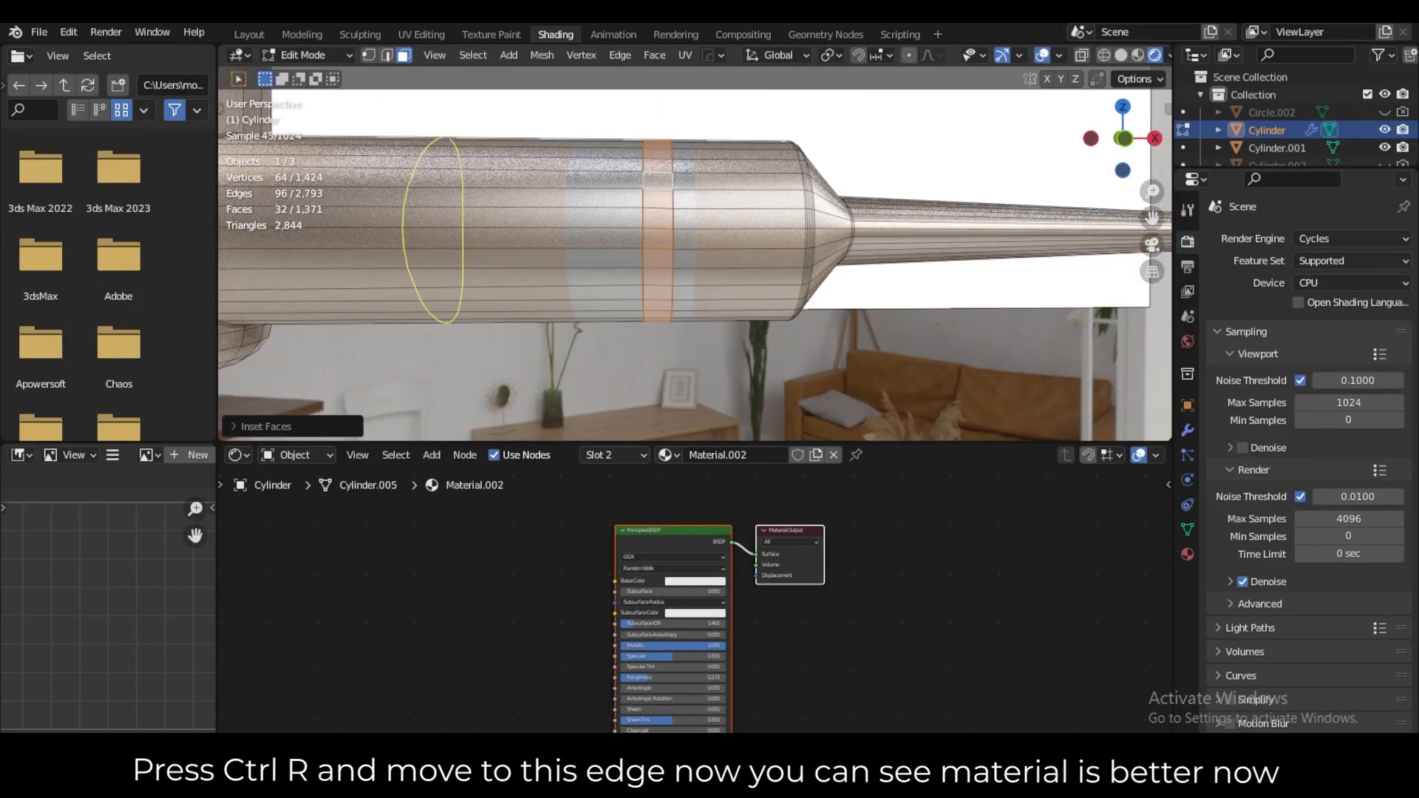
{"action": "left_click", "coordinate": [444, 233]}
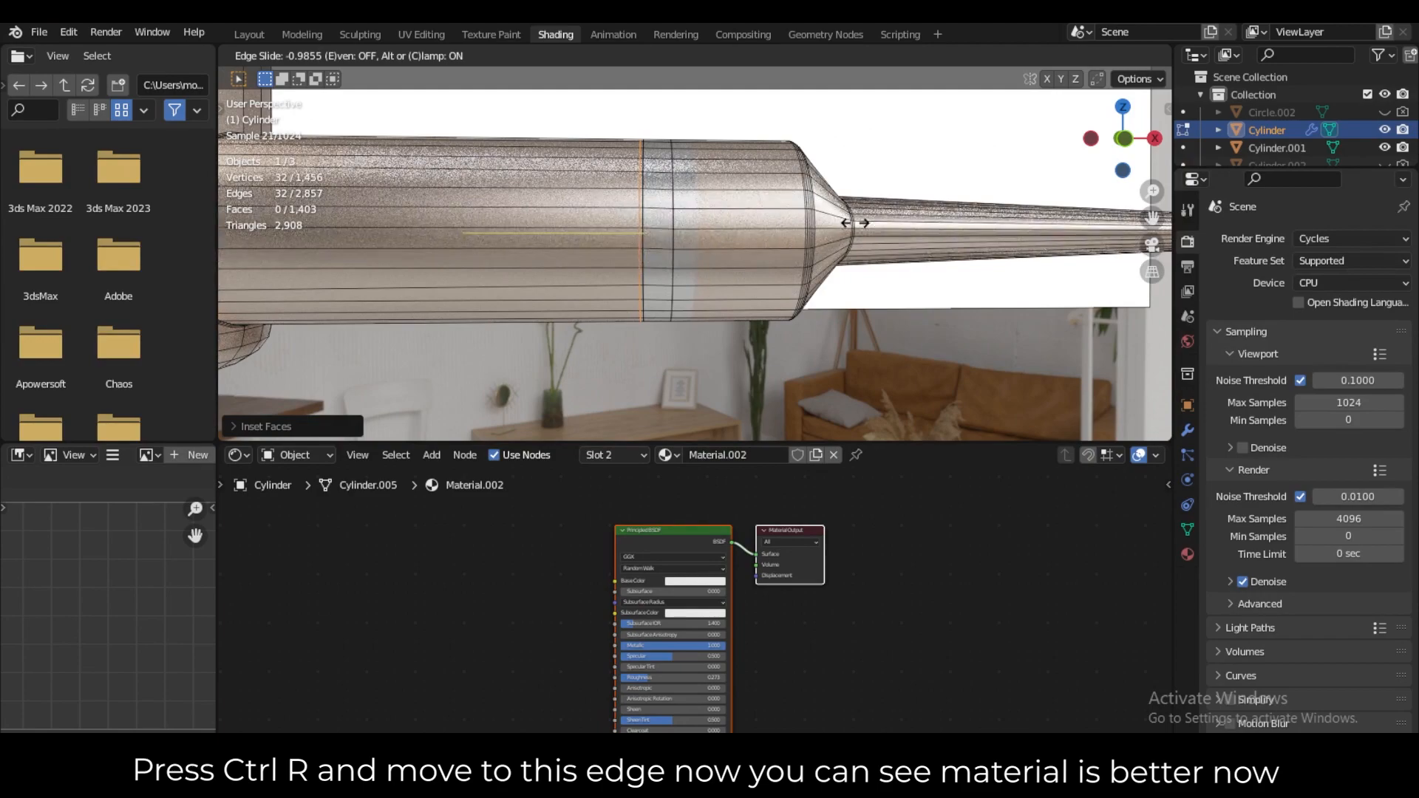
{"action": "left_click", "coordinate": [853, 223]}
{"action": "scroll", "coordinate": [853, 223], "scroll_direction": "up", "scroll_amount": 1}
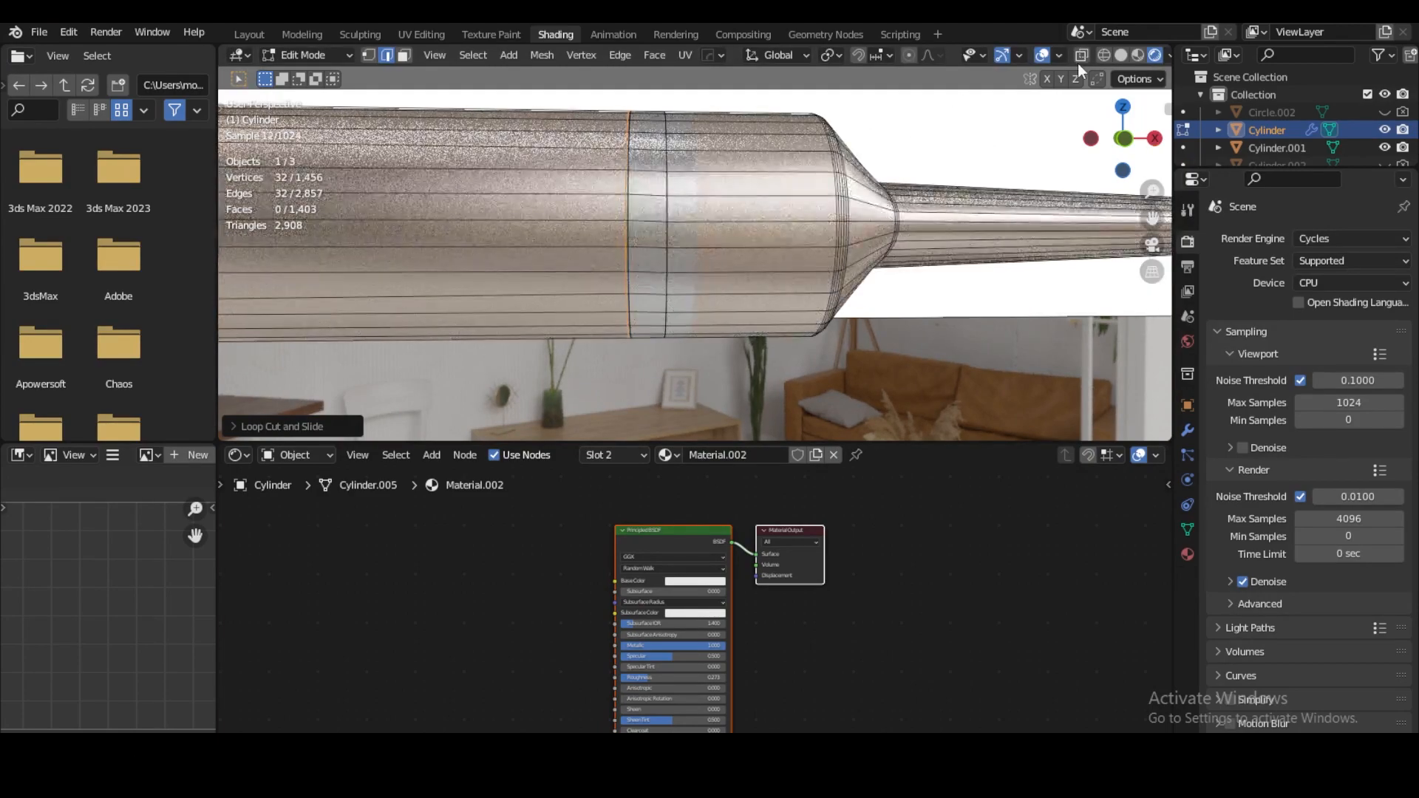
Switch to solid shading and add a loop cut on the stem side, slid close to the chrome band's edge.
{"action": "left_click", "coordinate": [1121, 56]}
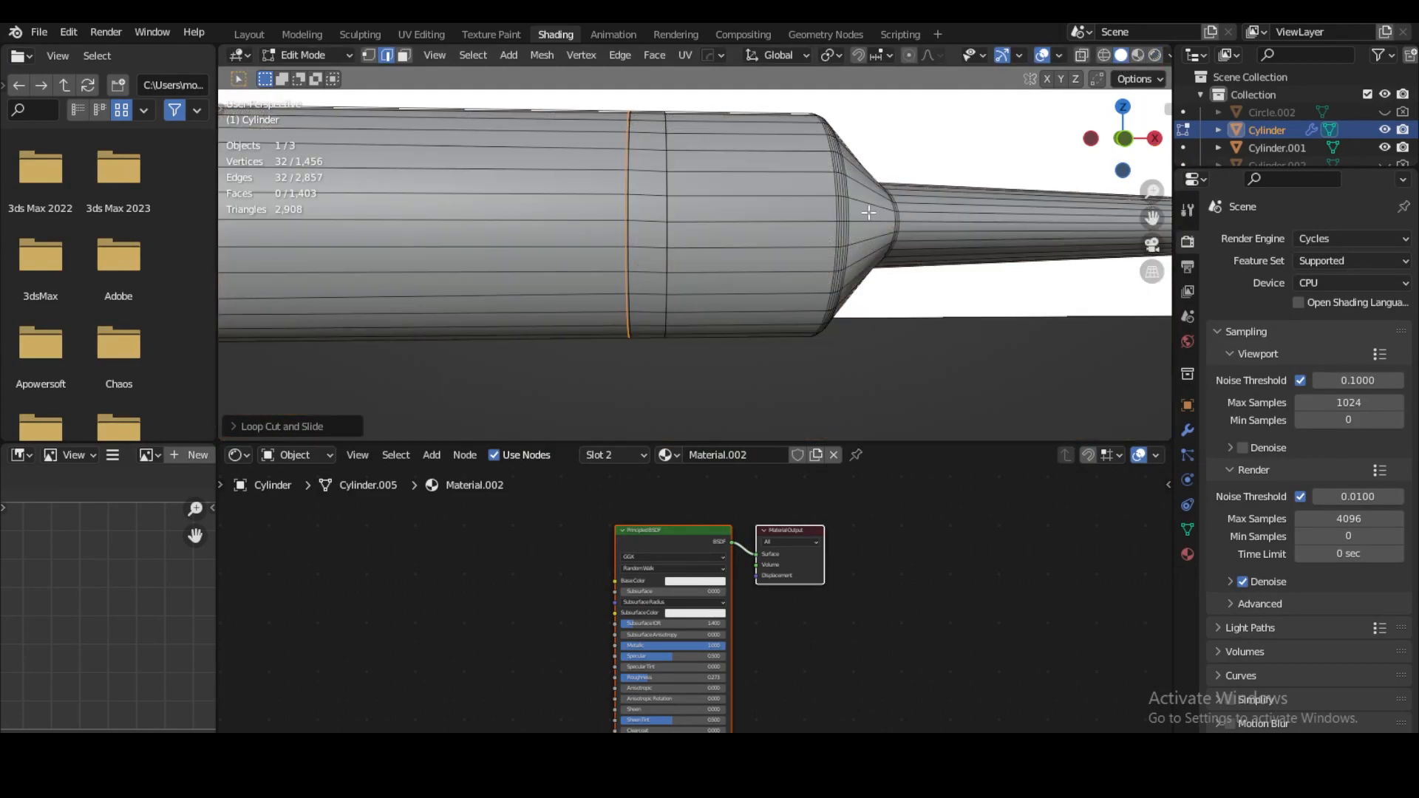
{"action": "scroll", "coordinate": [713, 254], "scroll_direction": "up", "scroll_amount": 2}
{"action": "key", "text": "ctrl+r"}
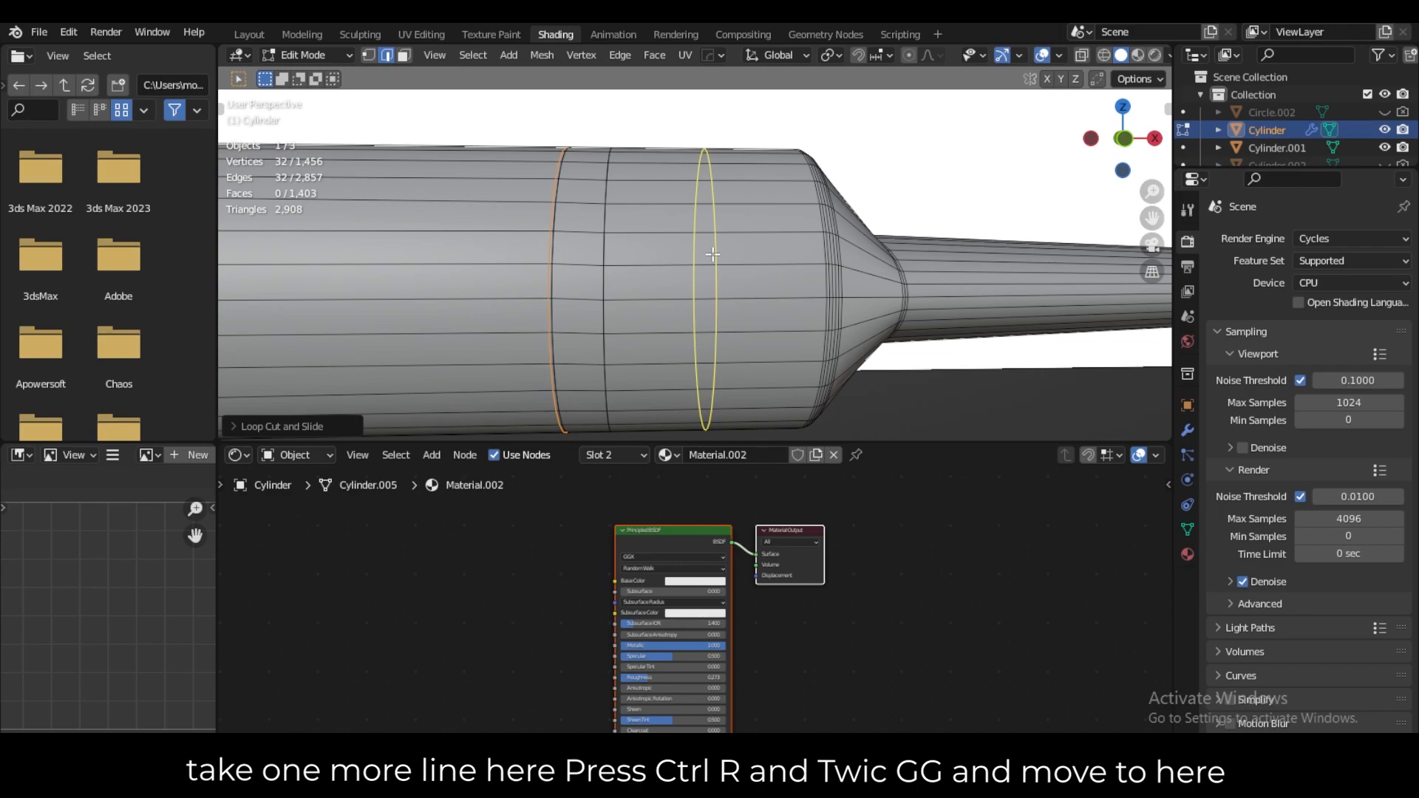
{"action": "left_click", "coordinate": [713, 254]}
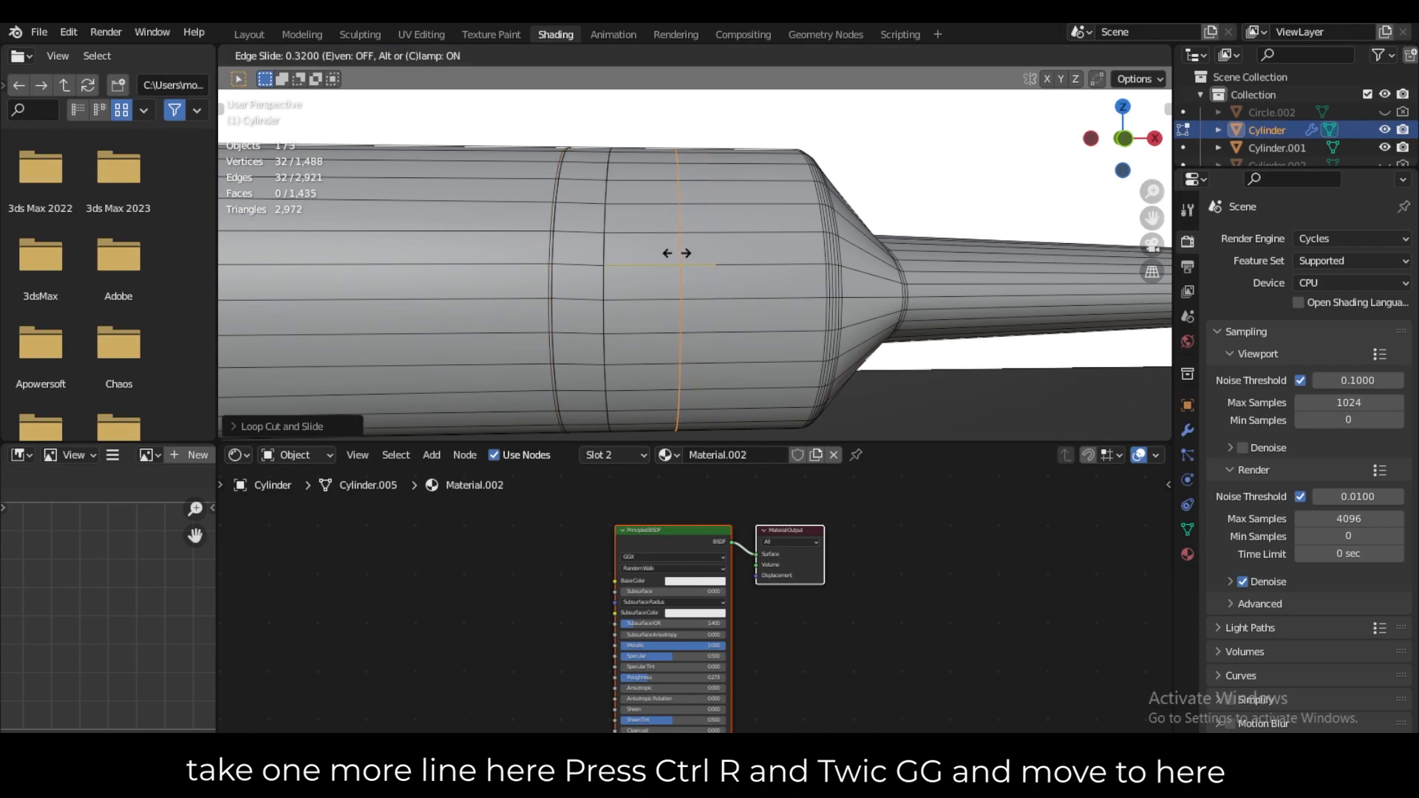
{"action": "left_click", "coordinate": [603, 246]}
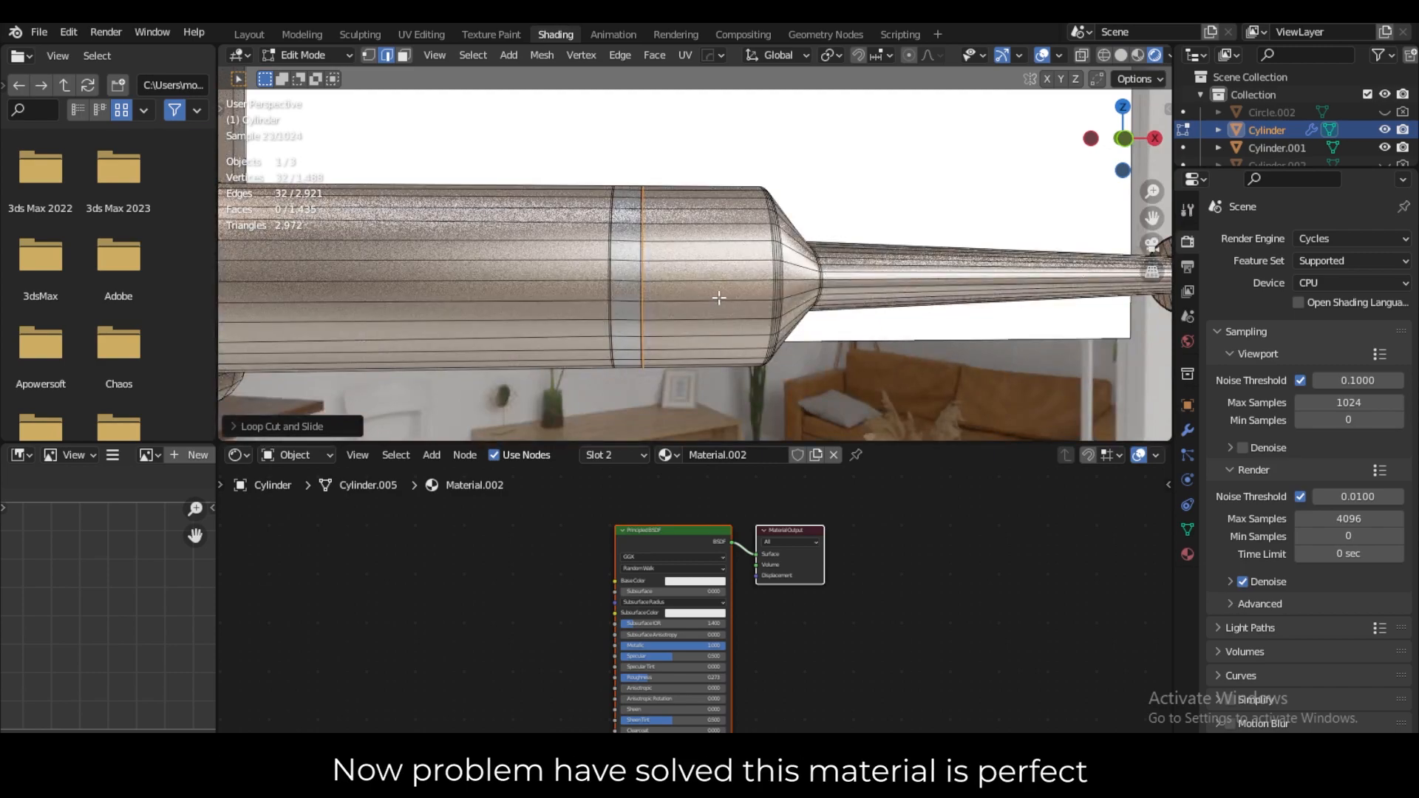
Select the wide face loop between the chrome band and the taper, plus the narrow bevel loops at its stem-side edge.
{"action": "middle_click_drag", "start_coordinate": [719, 297], "coordinate": [592, 269]}
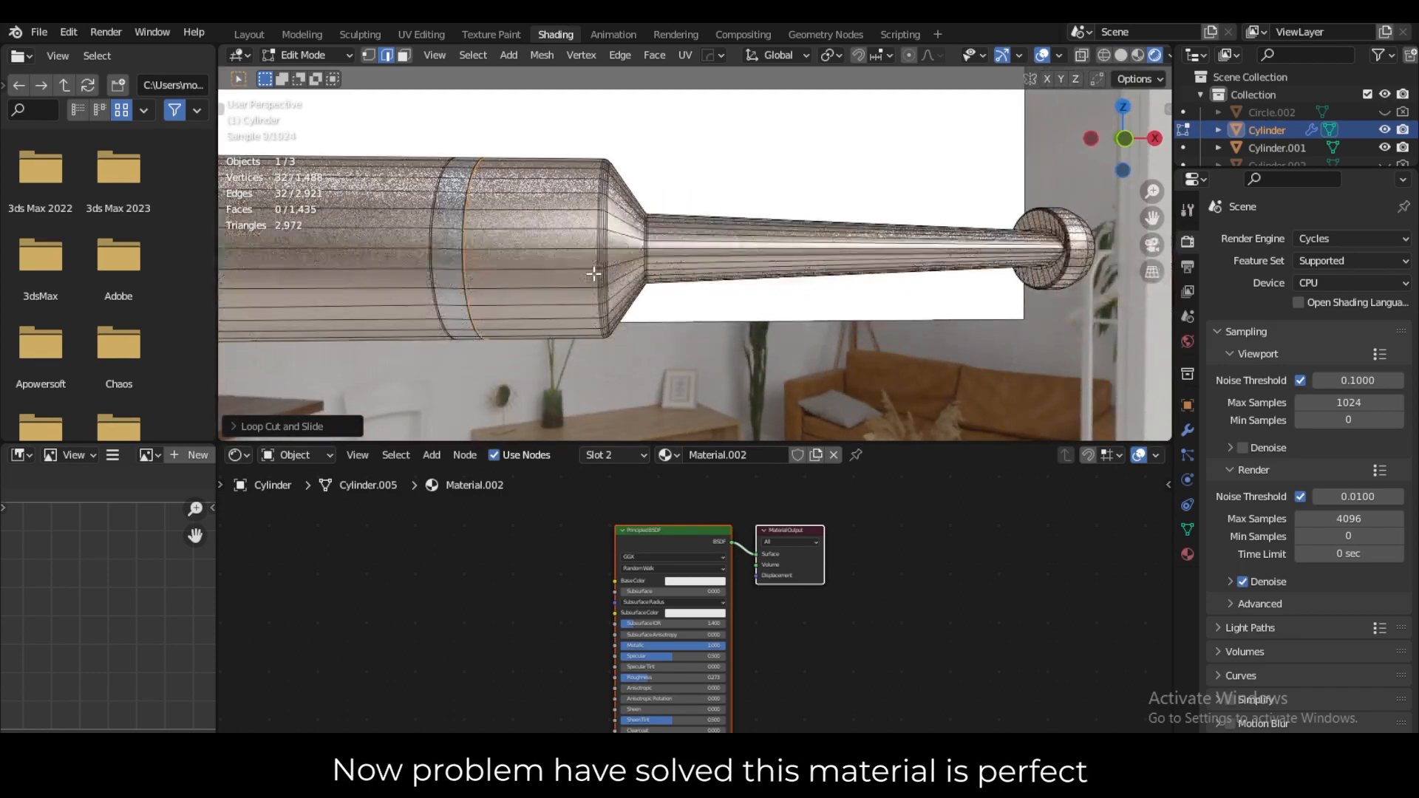
{"action": "left_click", "coordinate": [595, 273], "text": "alt"}
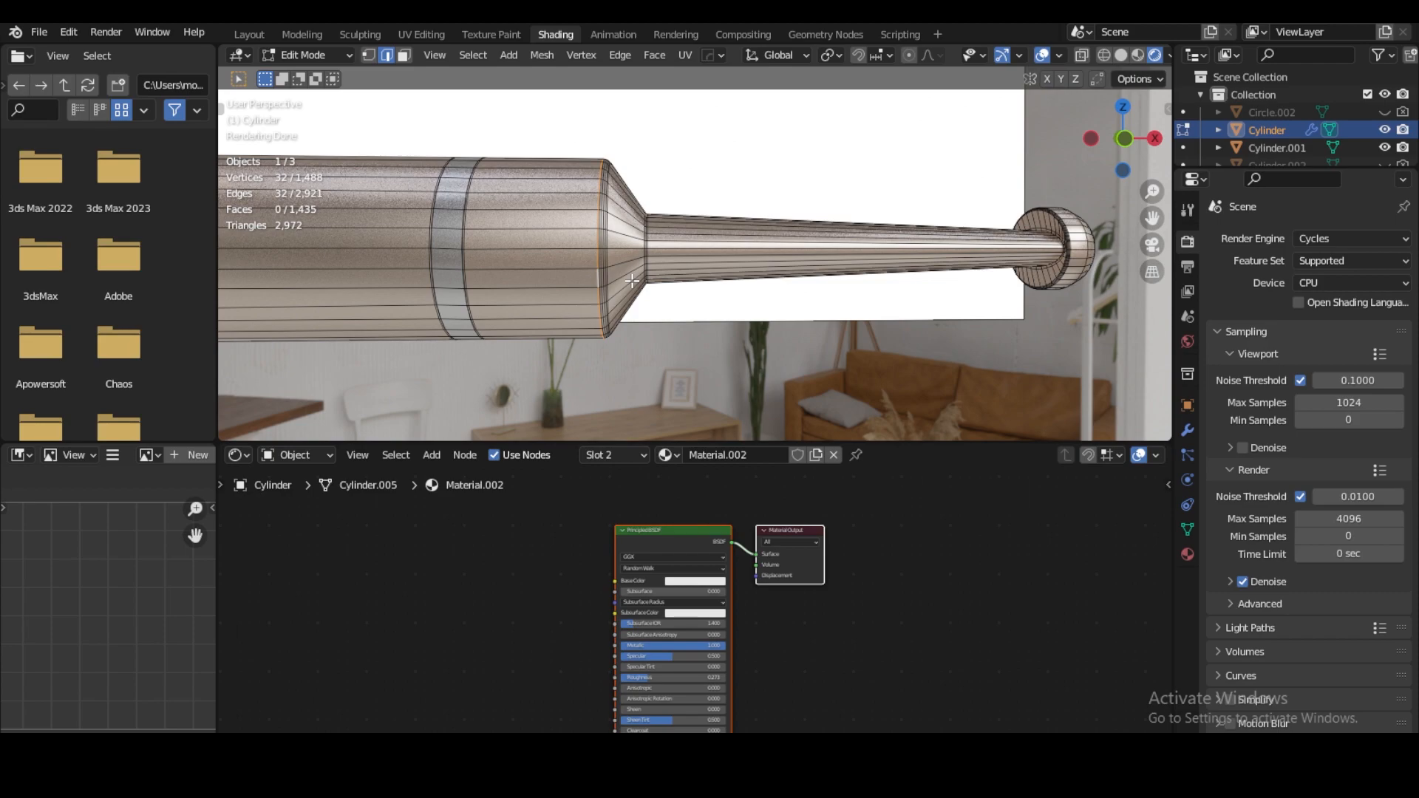
{"action": "left_click", "coordinate": [402, 55]}
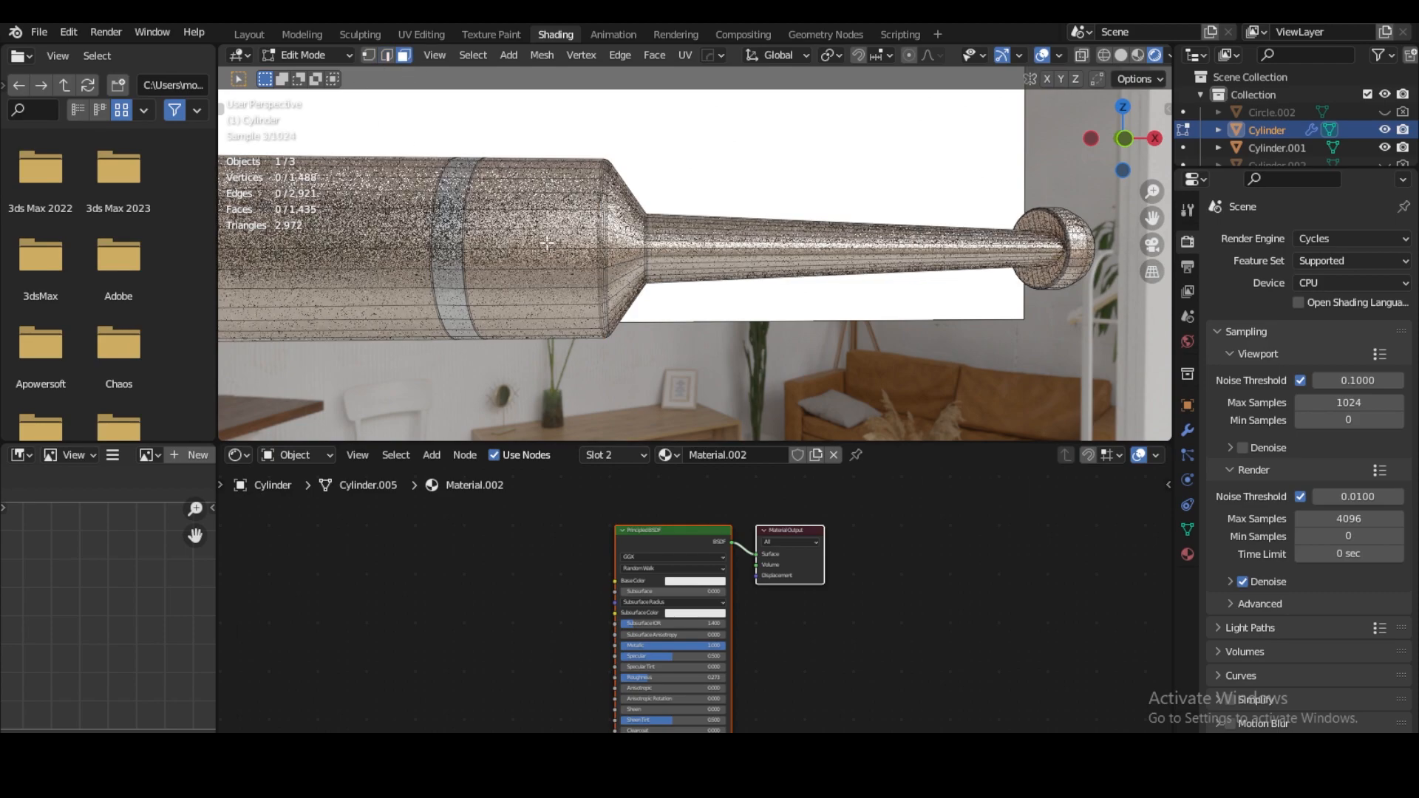
{"action": "left_click", "coordinate": [572, 284], "text": "alt"}
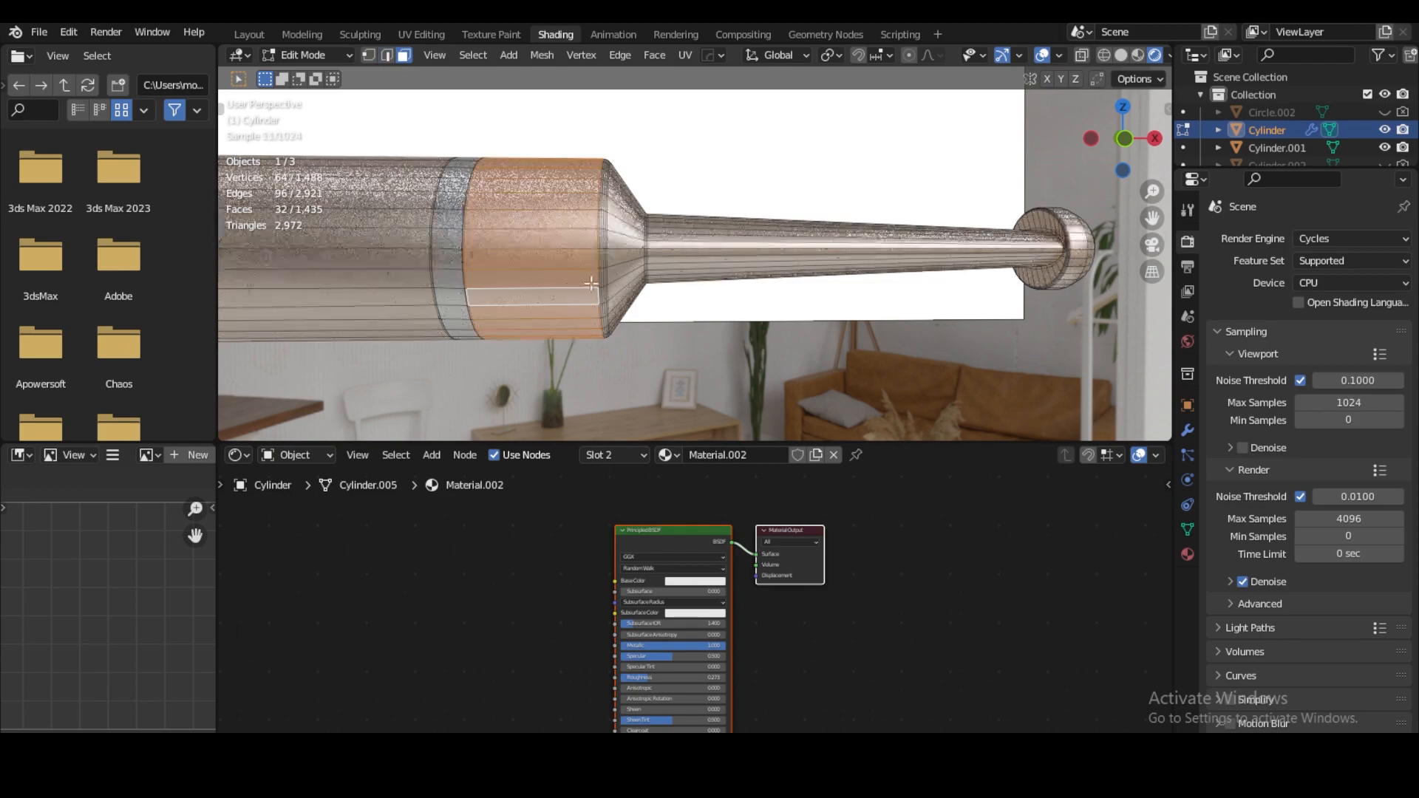
{"action": "scroll", "coordinate": [603, 275], "scroll_direction": "up", "scroll_amount": 5}
{"action": "scroll", "coordinate": [603, 275], "scroll_direction": "down", "scroll_amount": 3}
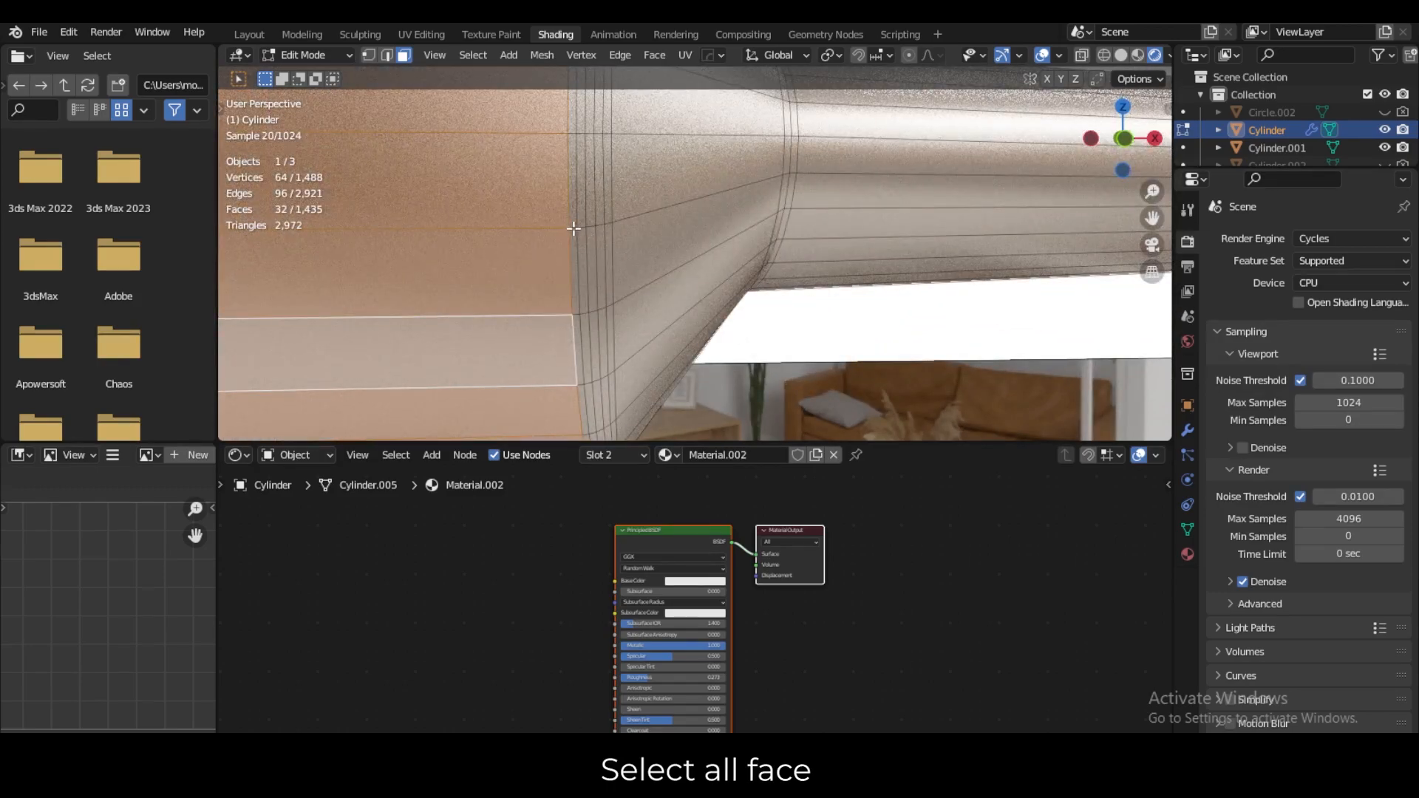
{"action": "left_click", "coordinate": [575, 228], "text": "alt+shift"}
{"action": "left_click", "coordinate": [591, 224], "text": "alt+shift"}
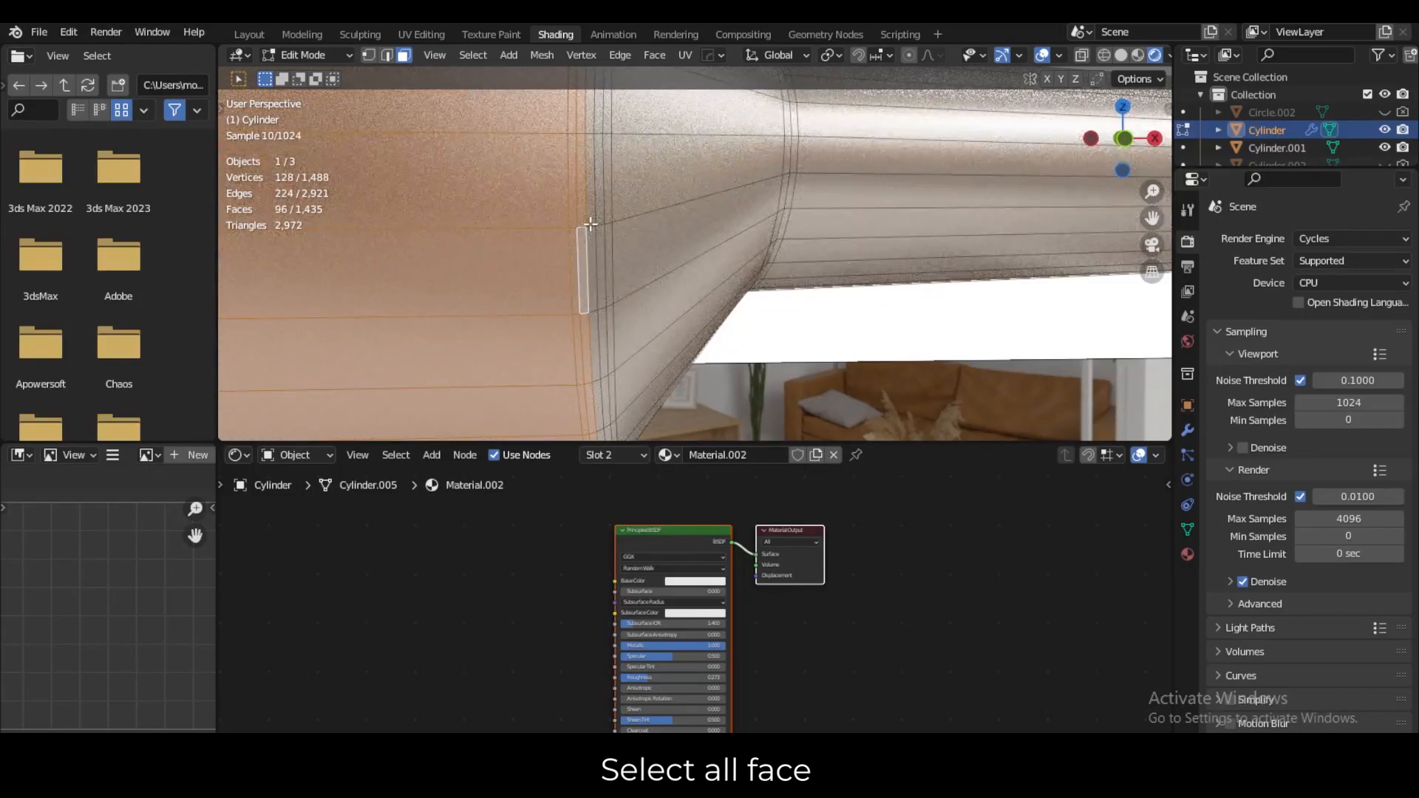
{"action": "left_click", "coordinate": [600, 223], "text": "alt+shift"}
{"action": "left_click", "coordinate": [609, 223], "text": "alt+shift"}
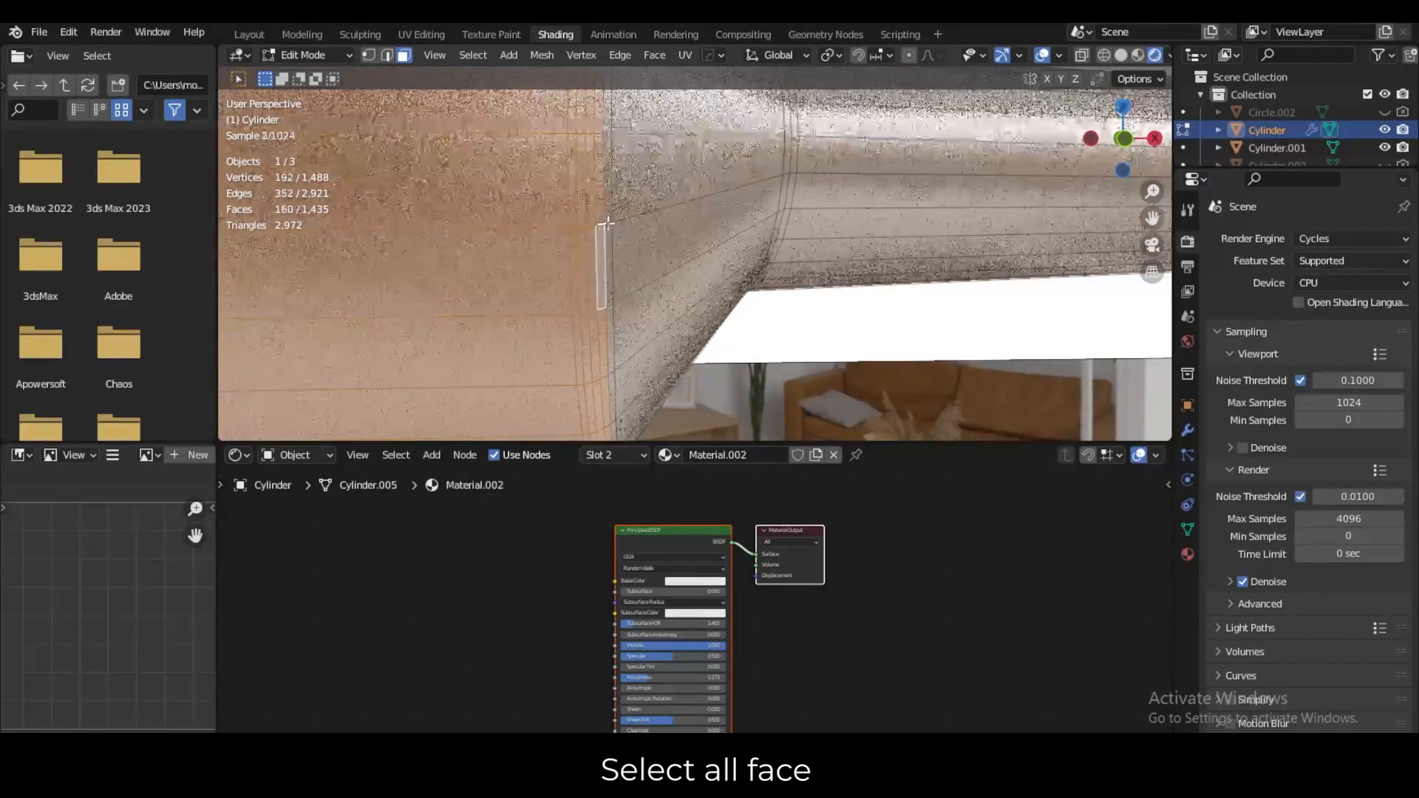
Extend the face selection with the tapered cone, the narrow loops at its tip and the long thin stem.
{"action": "left_click", "coordinate": [778, 177], "text": "alt+shift"}
{"action": "left_click", "coordinate": [784, 174], "text": "alt+shift"}
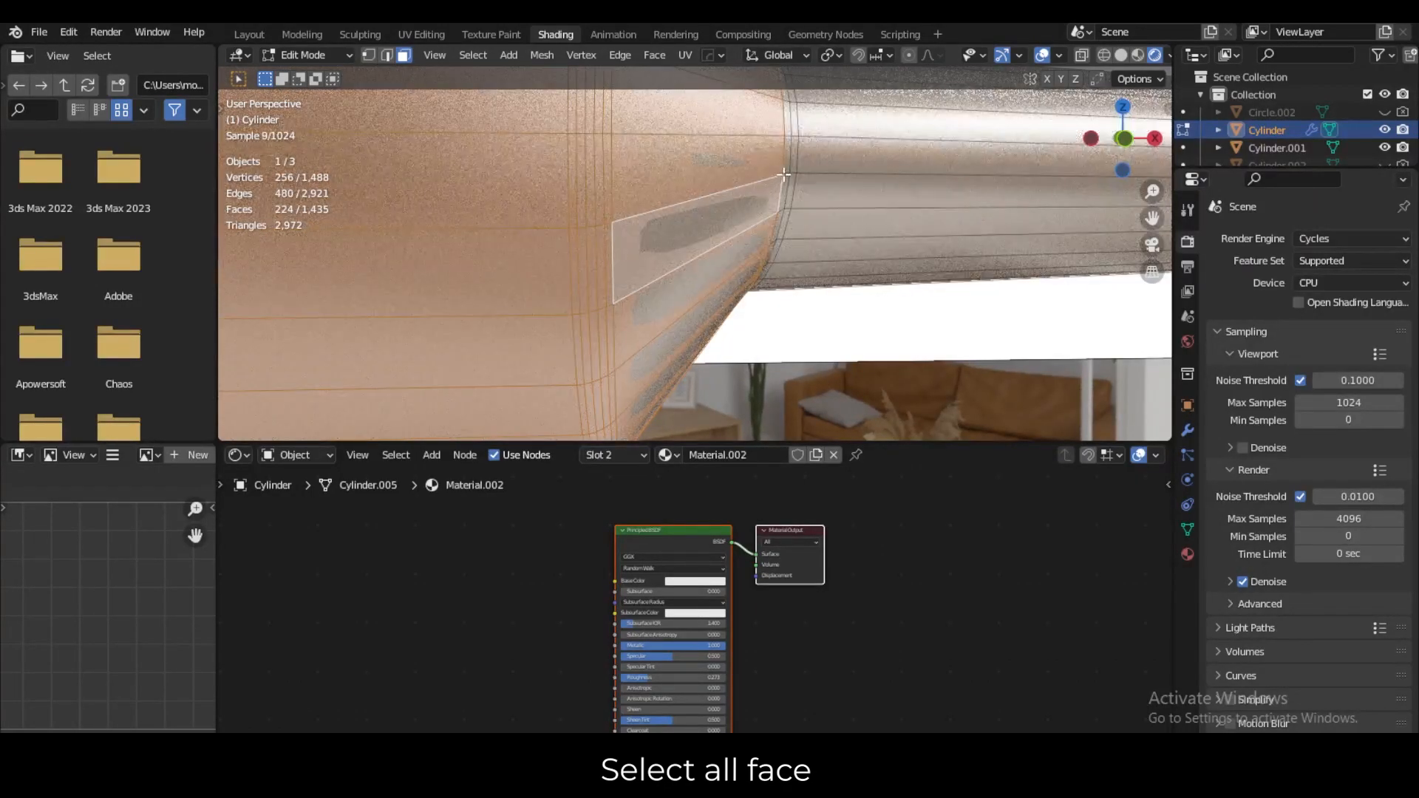
{"action": "left_click", "coordinate": [788, 172], "text": "alt+shift"}
{"action": "left_click", "coordinate": [795, 171], "text": "alt+shift"}
{"action": "left_click", "coordinate": [811, 173], "text": "alt+shift"}
{"action": "scroll", "coordinate": [798, 185], "scroll_direction": "down", "scroll_amount": 10}
{"action": "scroll", "coordinate": [769, 284], "scroll_direction": "down", "scroll_amount": 3}
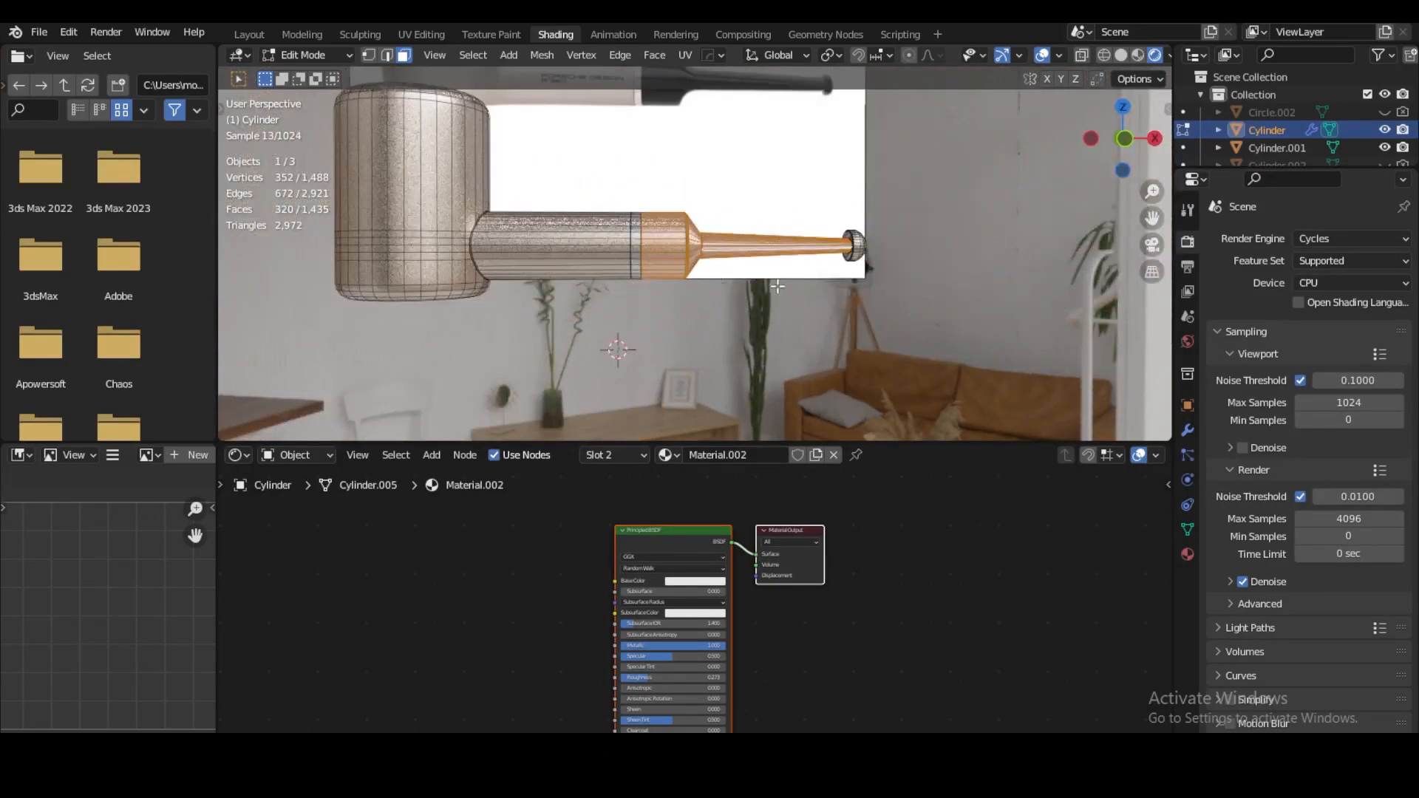
Add all faces of the knob at the stem's end to the selection using X-ray, and turn X-ray off again.
{"action": "scroll", "coordinate": [825, 293], "scroll_direction": "down", "scroll_amount": 2}
{"action": "middle_click_drag", "start_coordinate": [843, 275], "coordinate": [751, 297], "text": "shift"}
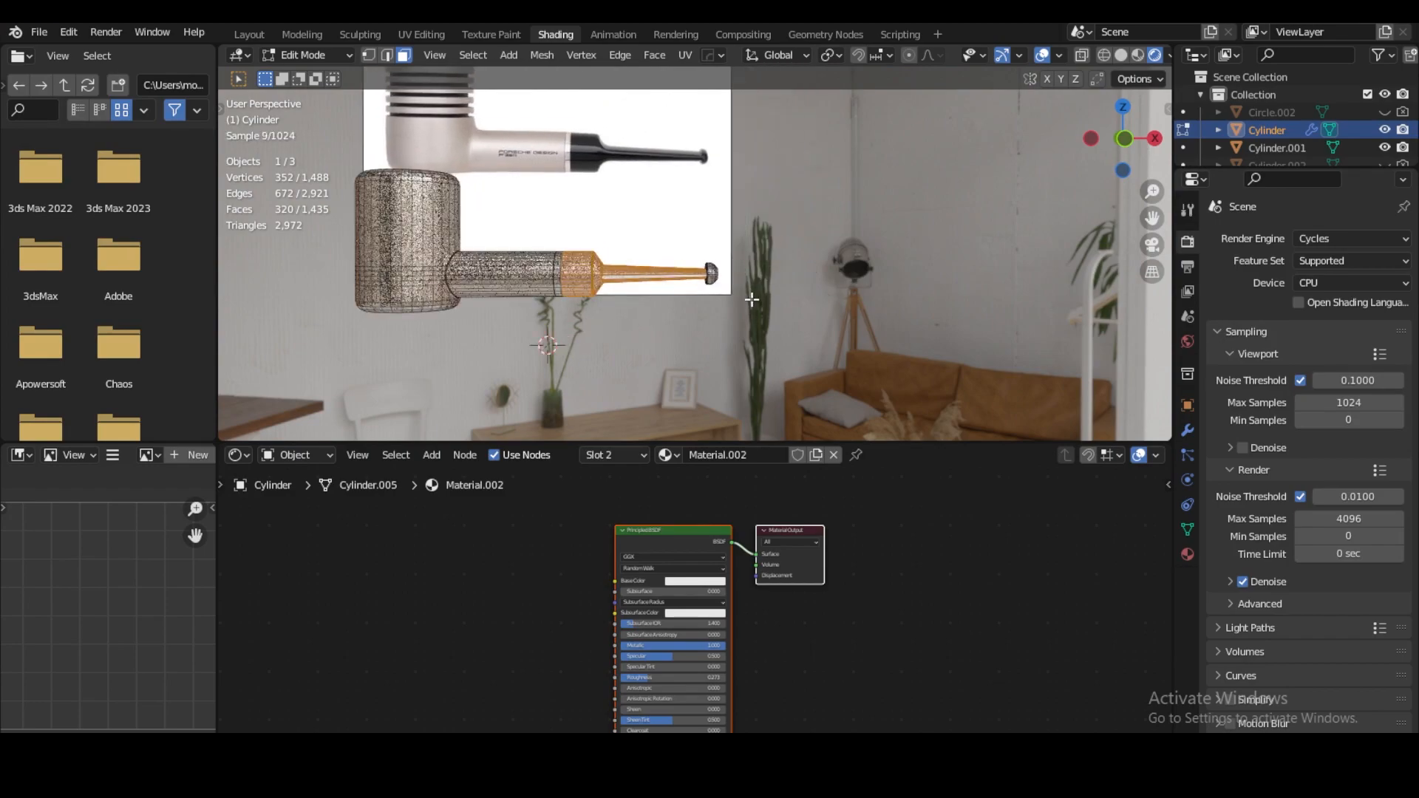
{"action": "scroll", "coordinate": [753, 300], "scroll_direction": "up", "scroll_amount": 5}
{"action": "key", "text": "alt+z"}
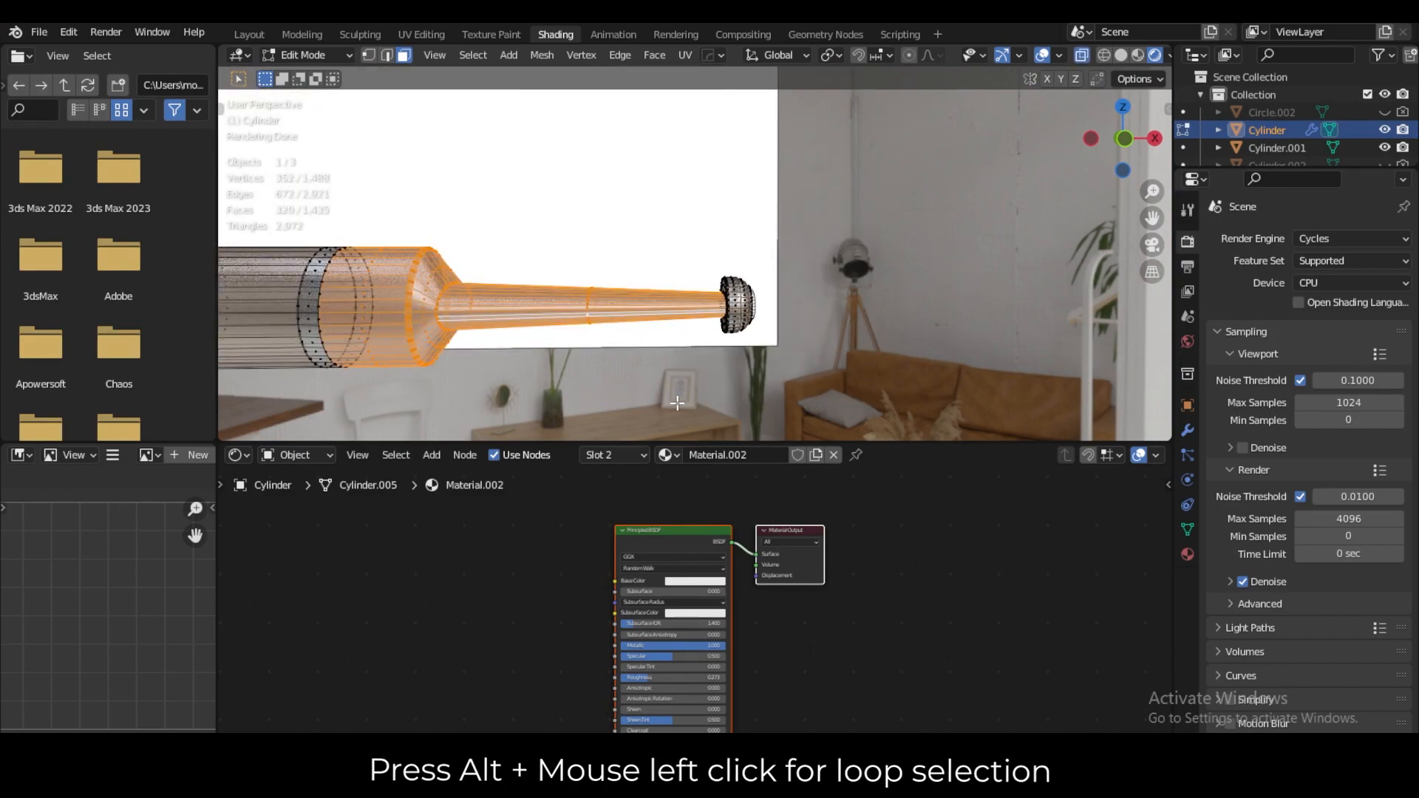
{"action": "left_click_drag", "start_coordinate": [840, 217], "coordinate": [709, 400], "text": "shift"}
{"action": "scroll", "coordinate": [750, 363], "scroll_direction": "down", "scroll_amount": 3}
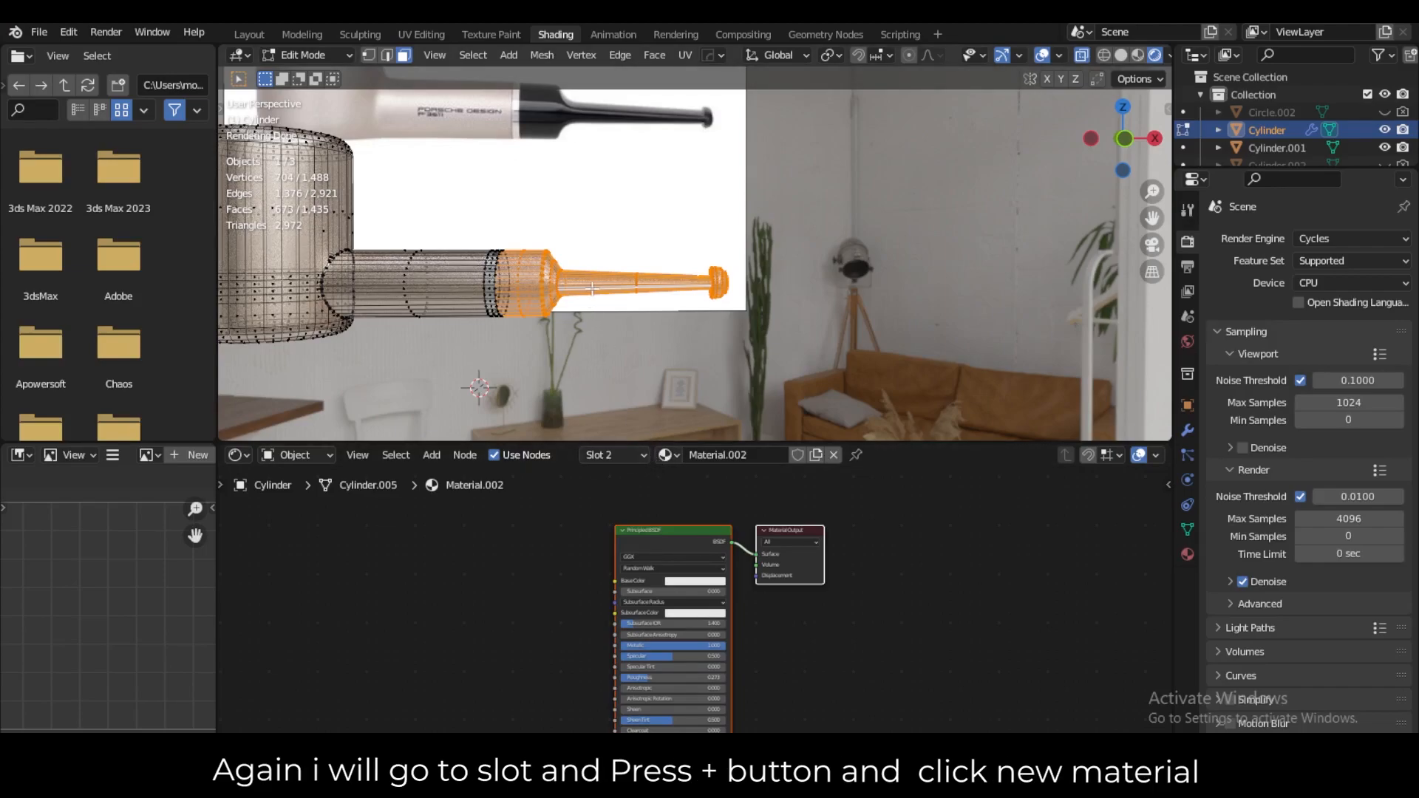
{"action": "key", "text": "alt+z"}
Add a third material slot to the Cylinder and create a new material in it.
{"action": "left_click", "coordinate": [643, 455]}
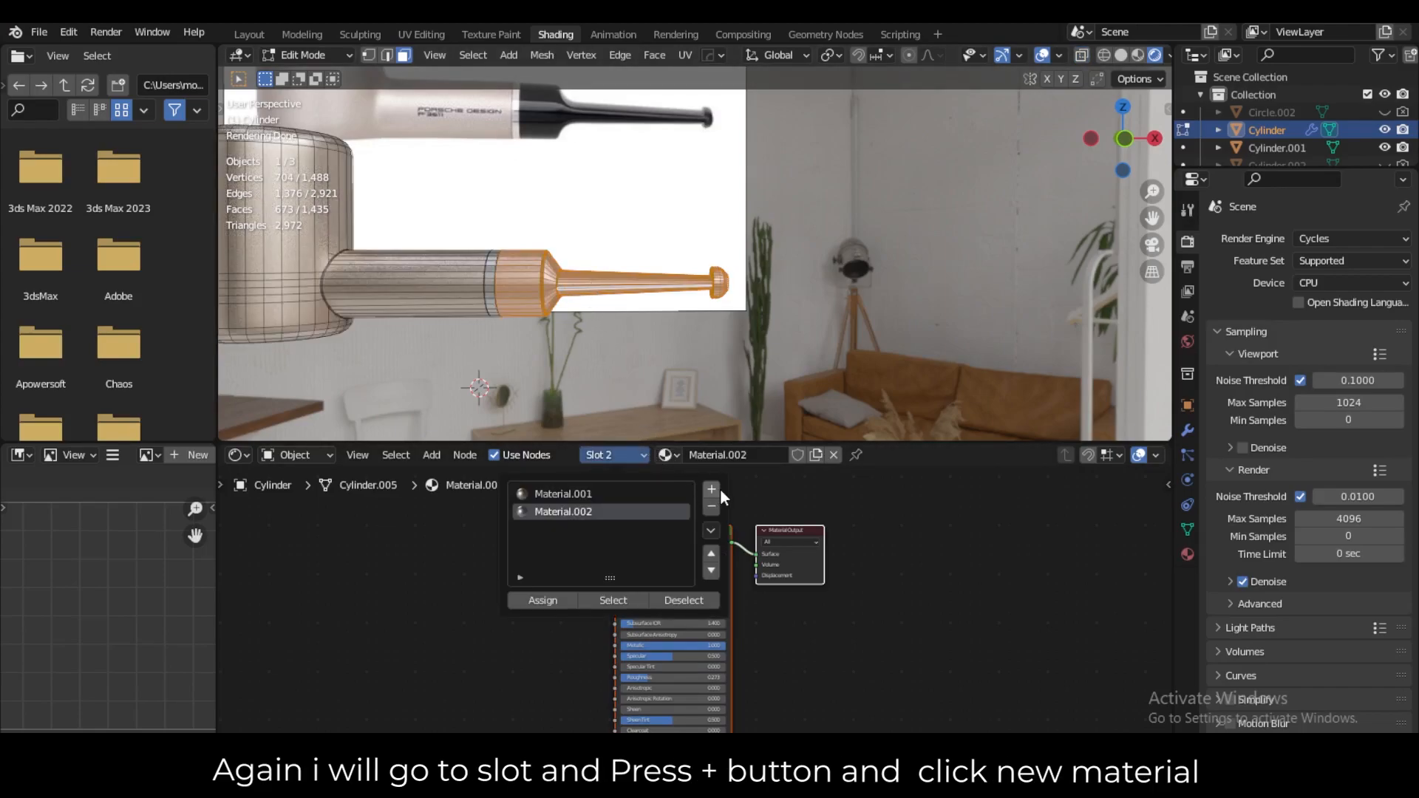
{"action": "left_click", "coordinate": [711, 489]}
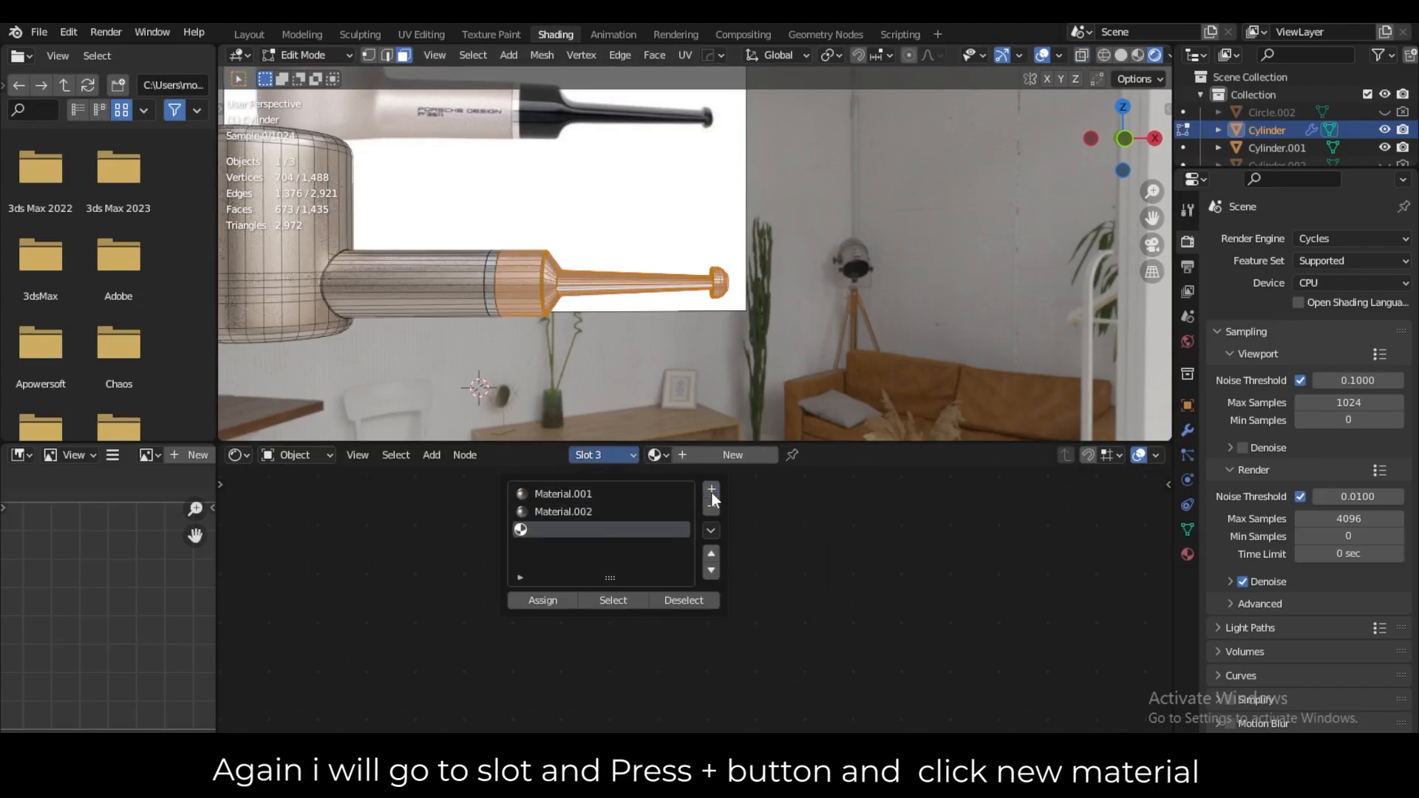
{"action": "left_click", "coordinate": [736, 454]}
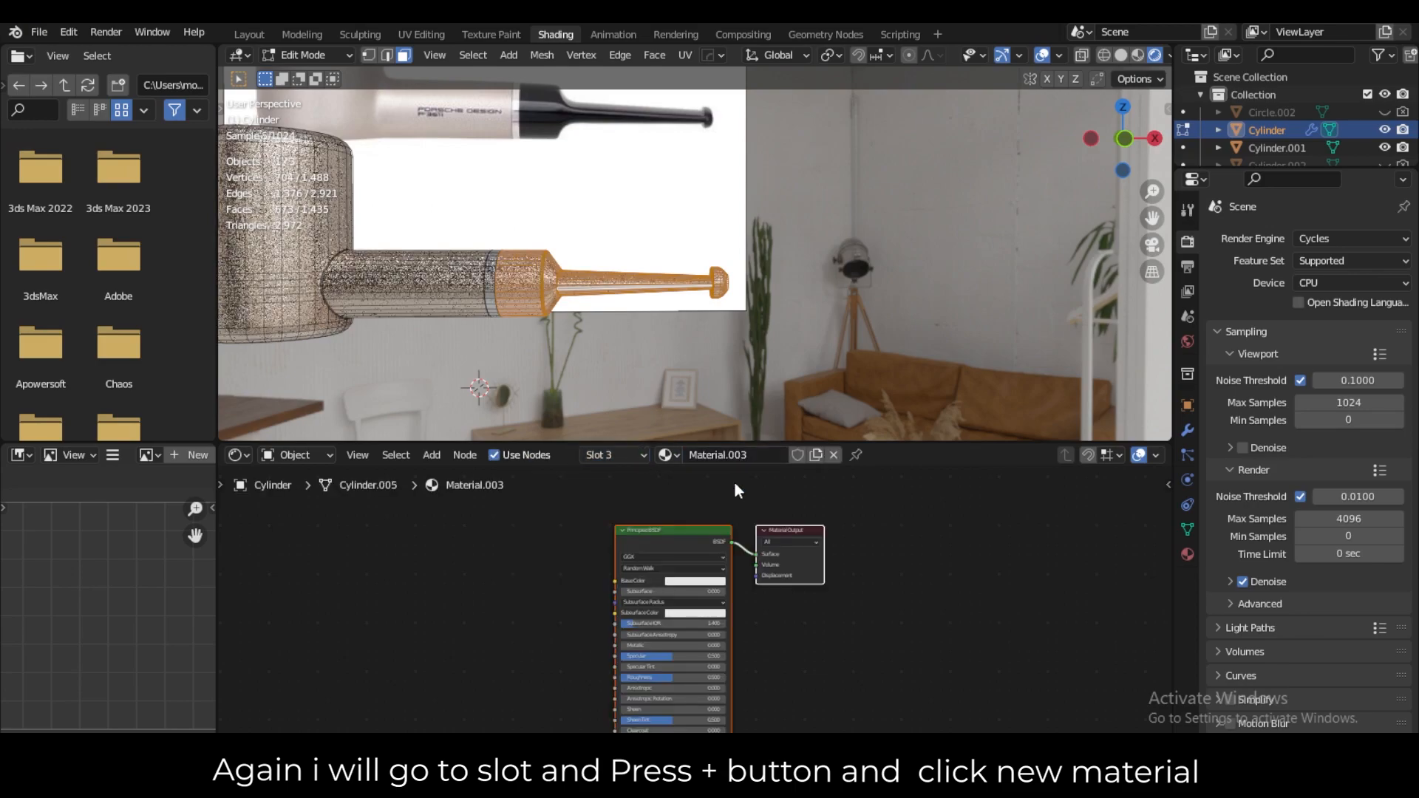
Make Material.003 black with Roughness about 0.2 and assign it to the selected mouthpiece faces.
{"action": "left_click", "coordinate": [704, 580]}
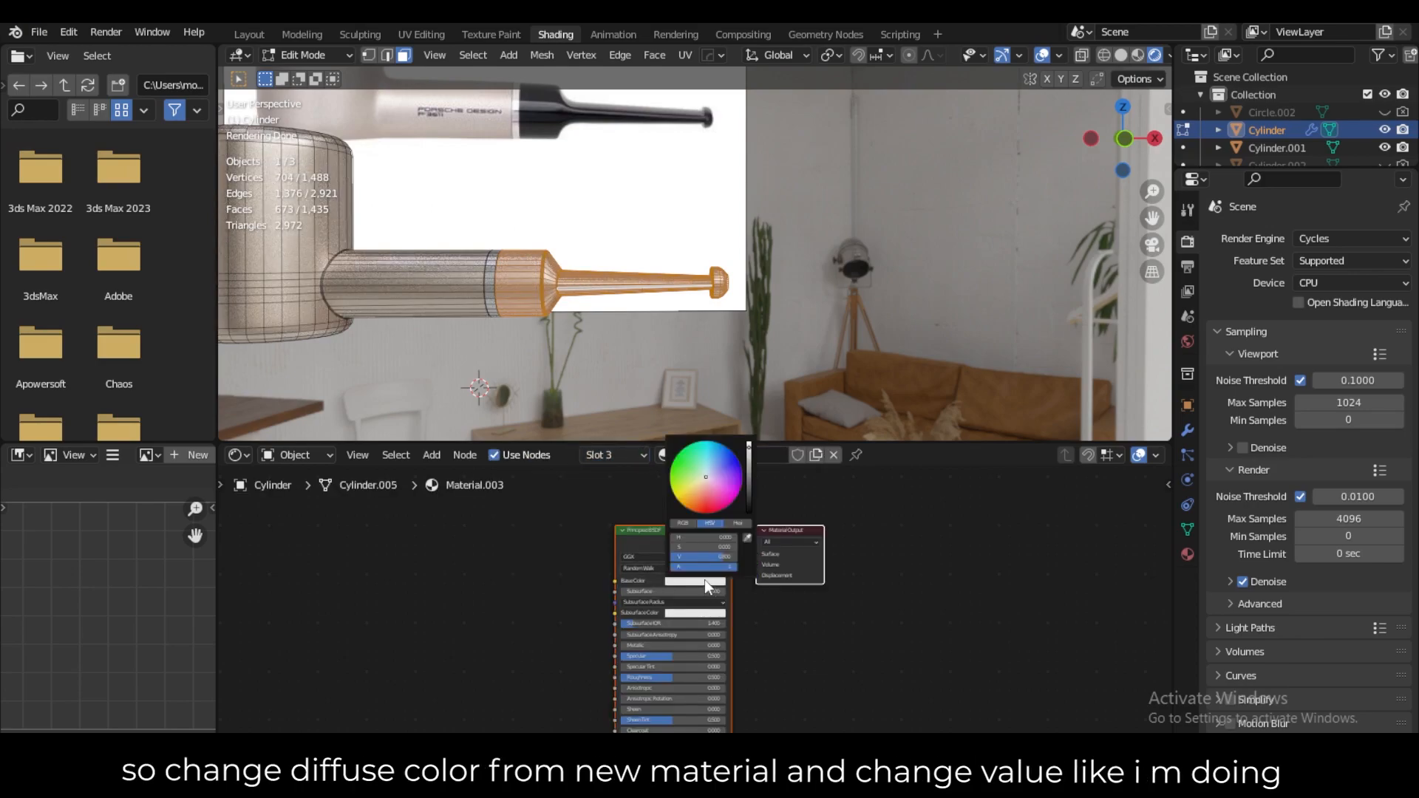
{"action": "scroll", "coordinate": [704, 579], "scroll_direction": "down", "scroll_amount": 15}
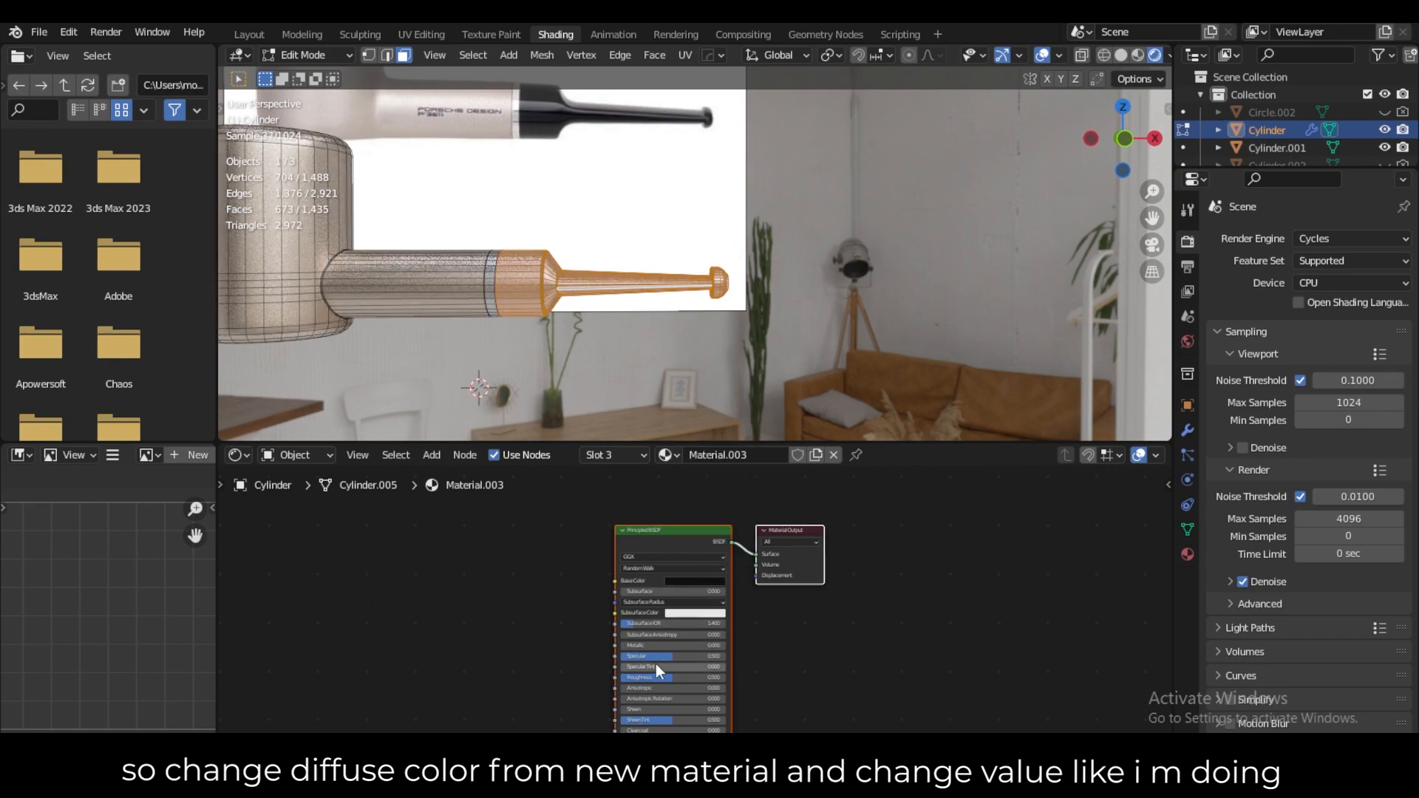
{"action": "left_click_drag", "start_coordinate": [660, 677], "coordinate": [642, 684]}
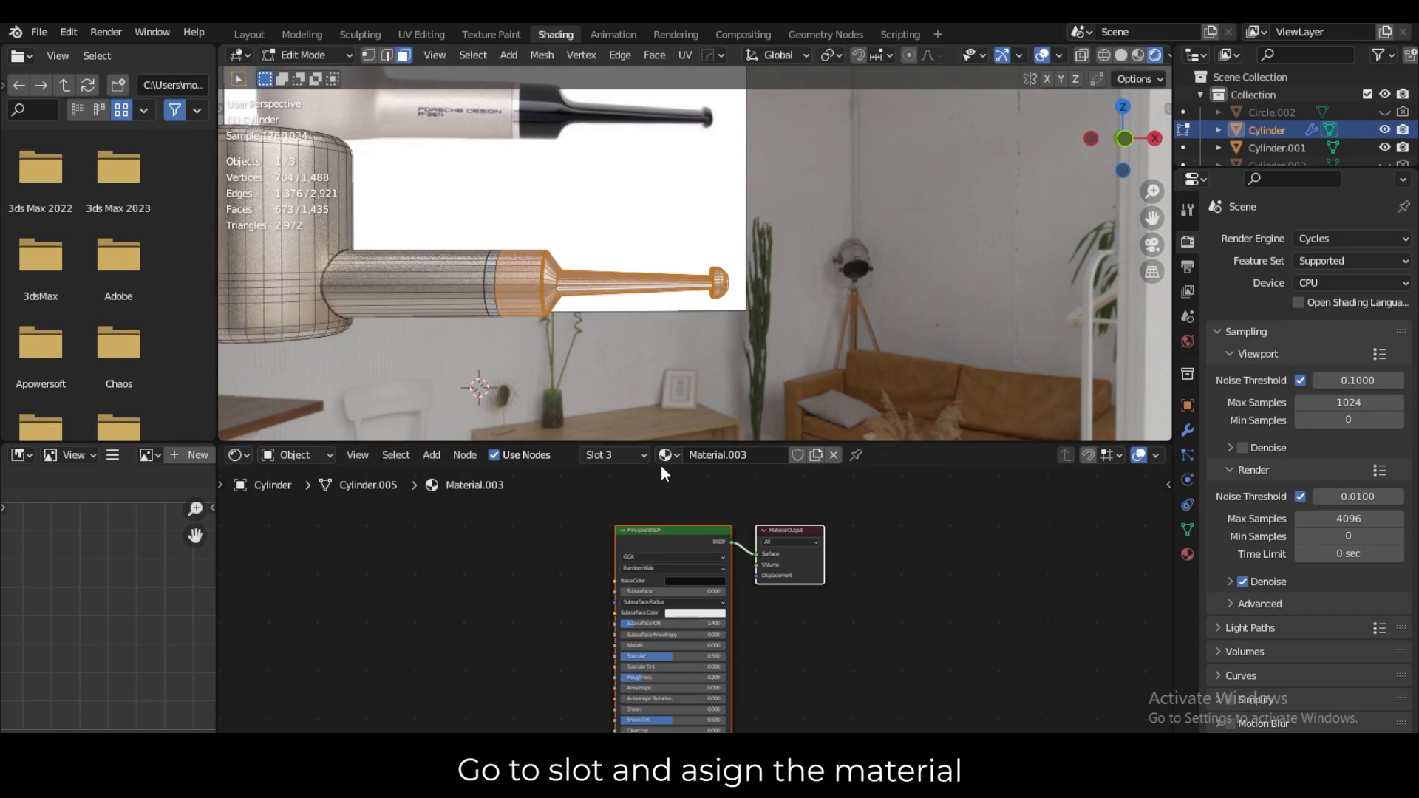
{"action": "left_click", "coordinate": [640, 454]}
{"action": "left_click", "coordinate": [532, 600]}
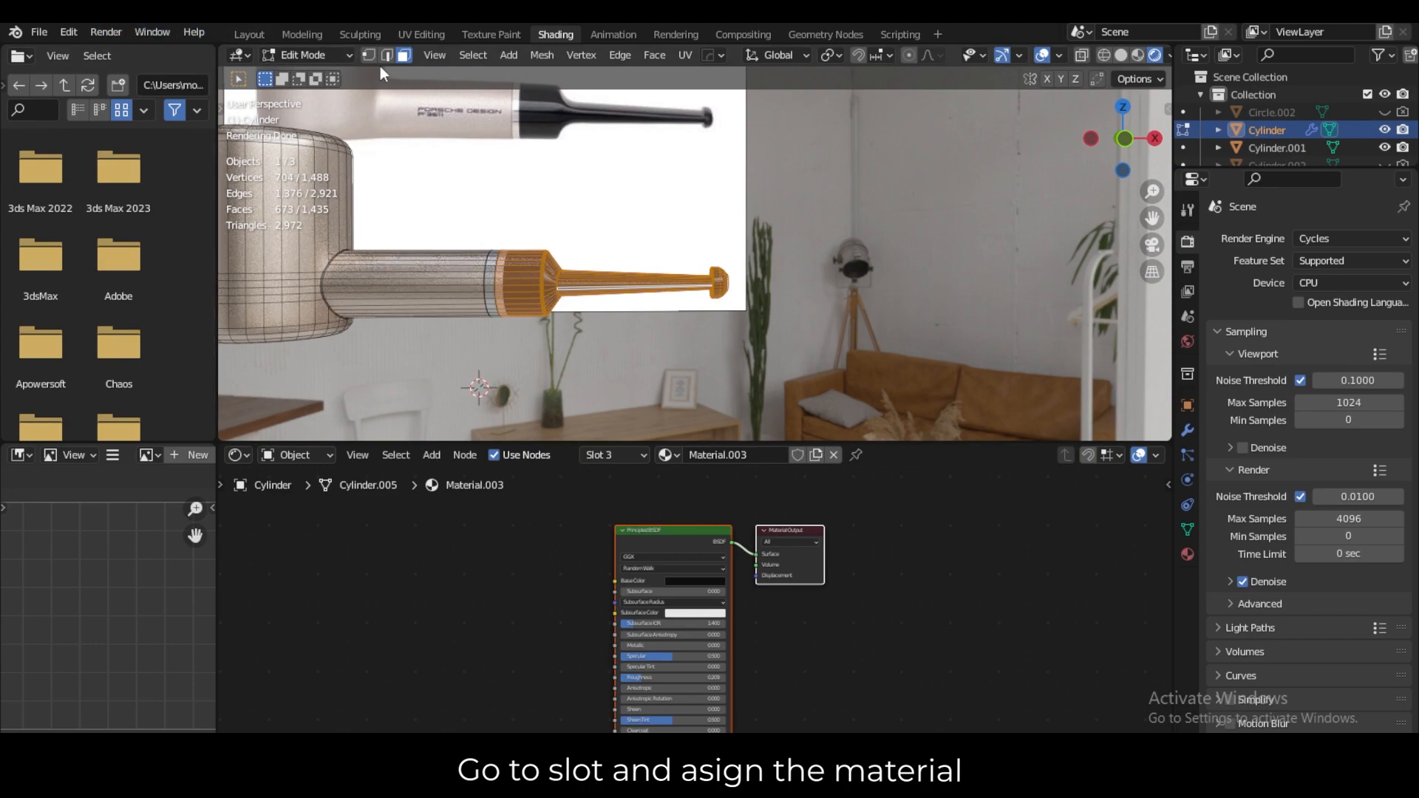
Return to Object Mode and examine the beige, chrome and black materials along the shank and stem.
{"action": "left_click", "coordinate": [327, 59]}
{"action": "left_click", "coordinate": [324, 74]}
{"action": "scroll", "coordinate": [659, 323], "scroll_direction": "down", "scroll_amount": 3}
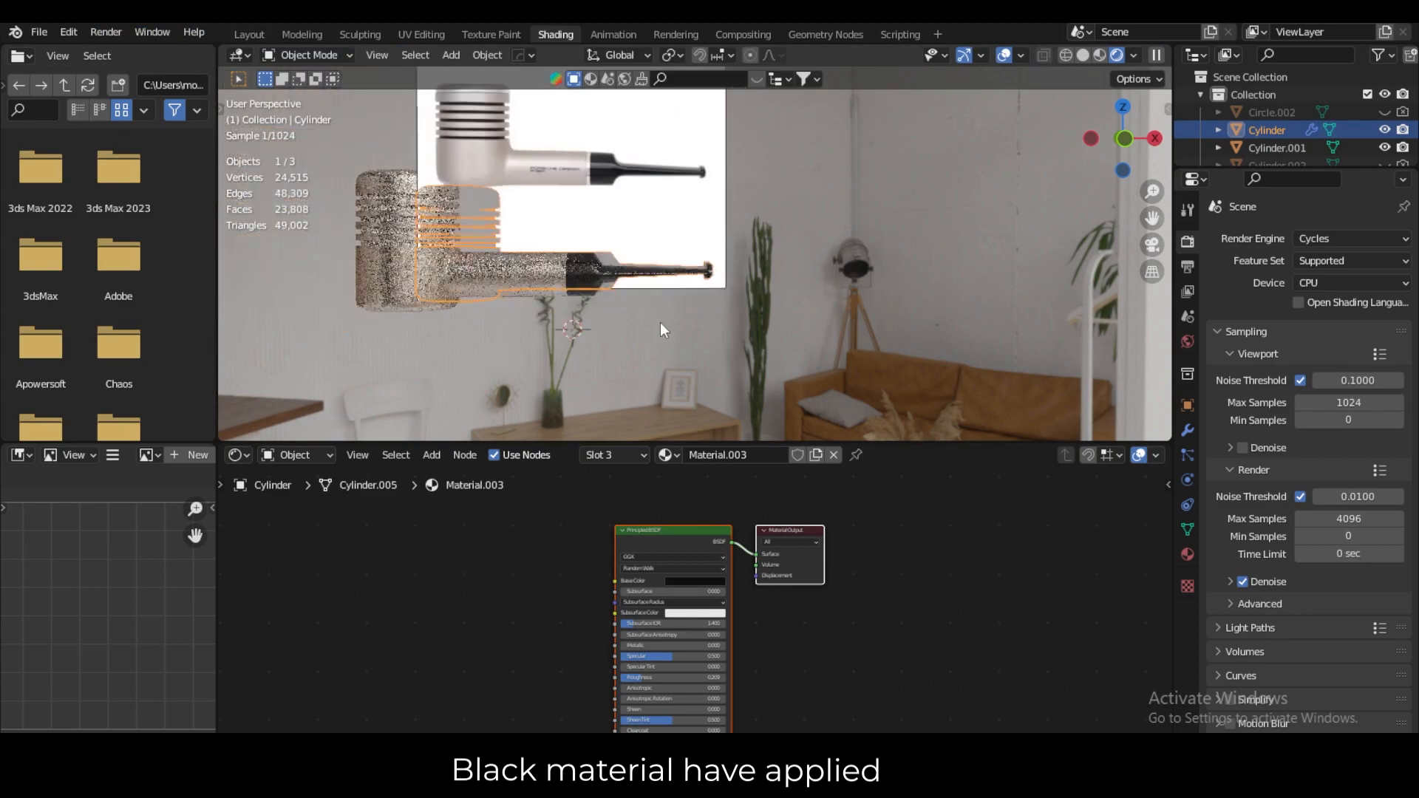
{"action": "scroll", "coordinate": [612, 304], "scroll_direction": "up", "scroll_amount": 5}
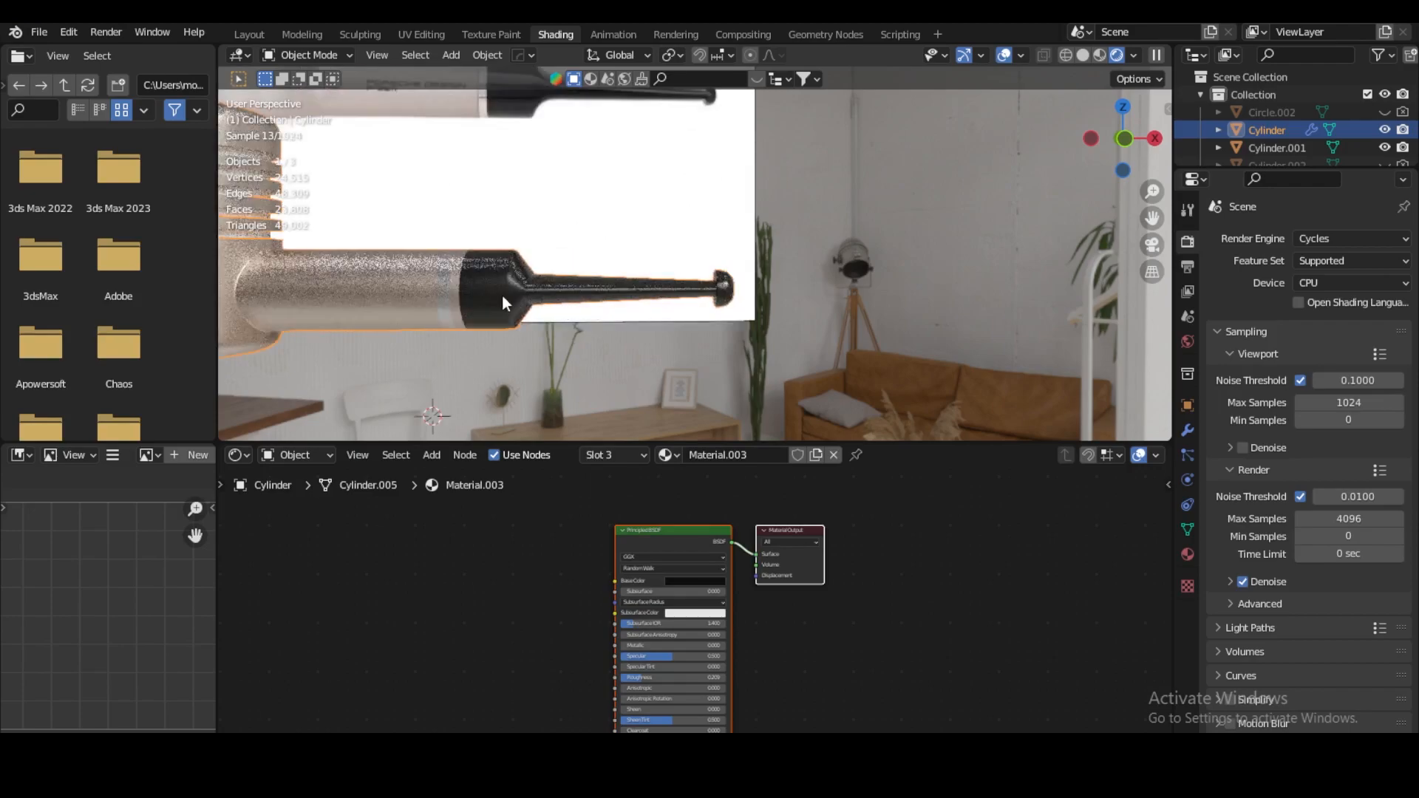
{"action": "scroll", "coordinate": [597, 275], "scroll_direction": "down", "scroll_amount": 2}
{"action": "scroll", "coordinate": [613, 310], "scroll_direction": "down", "scroll_amount": 2}
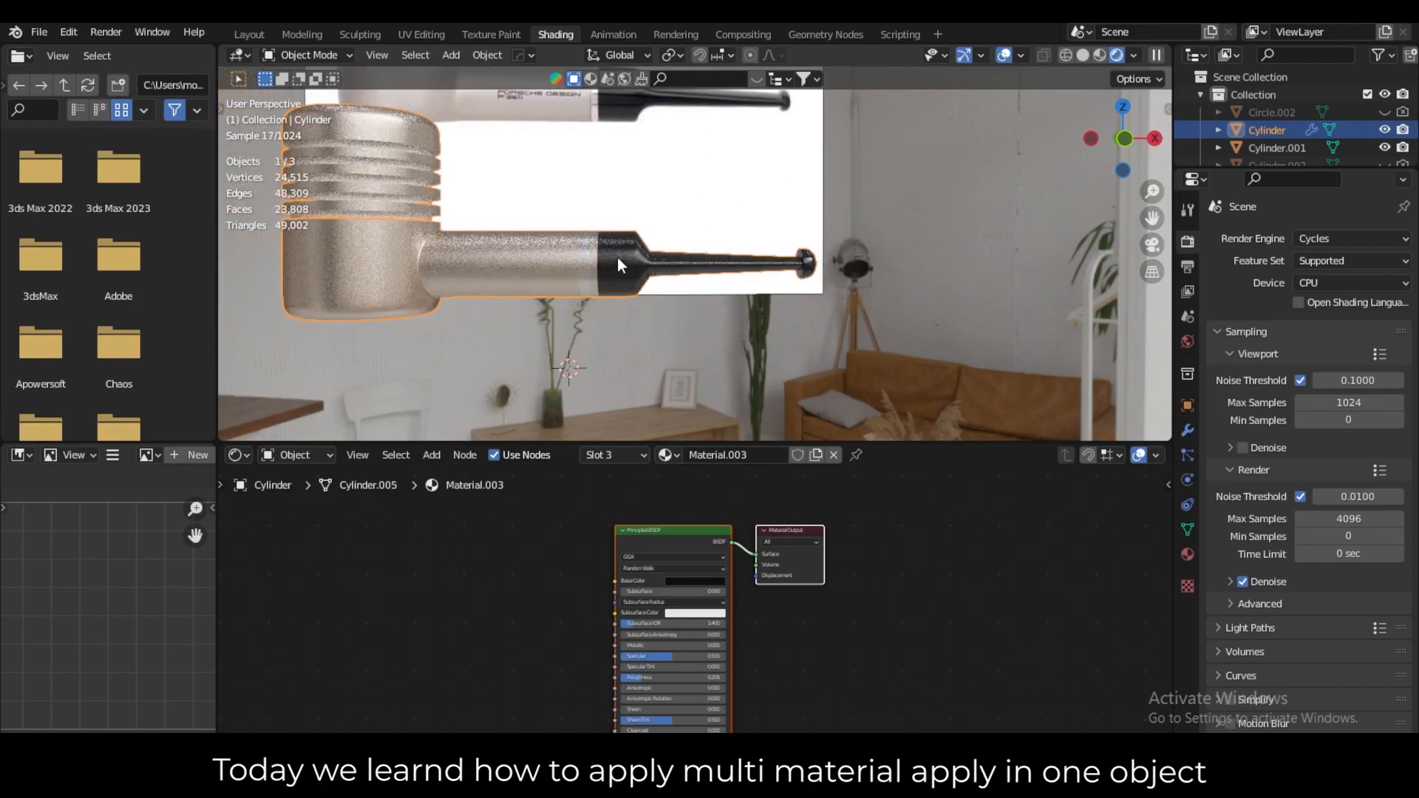
{"action": "scroll", "coordinate": [649, 223], "scroll_direction": "up", "scroll_amount": 4}
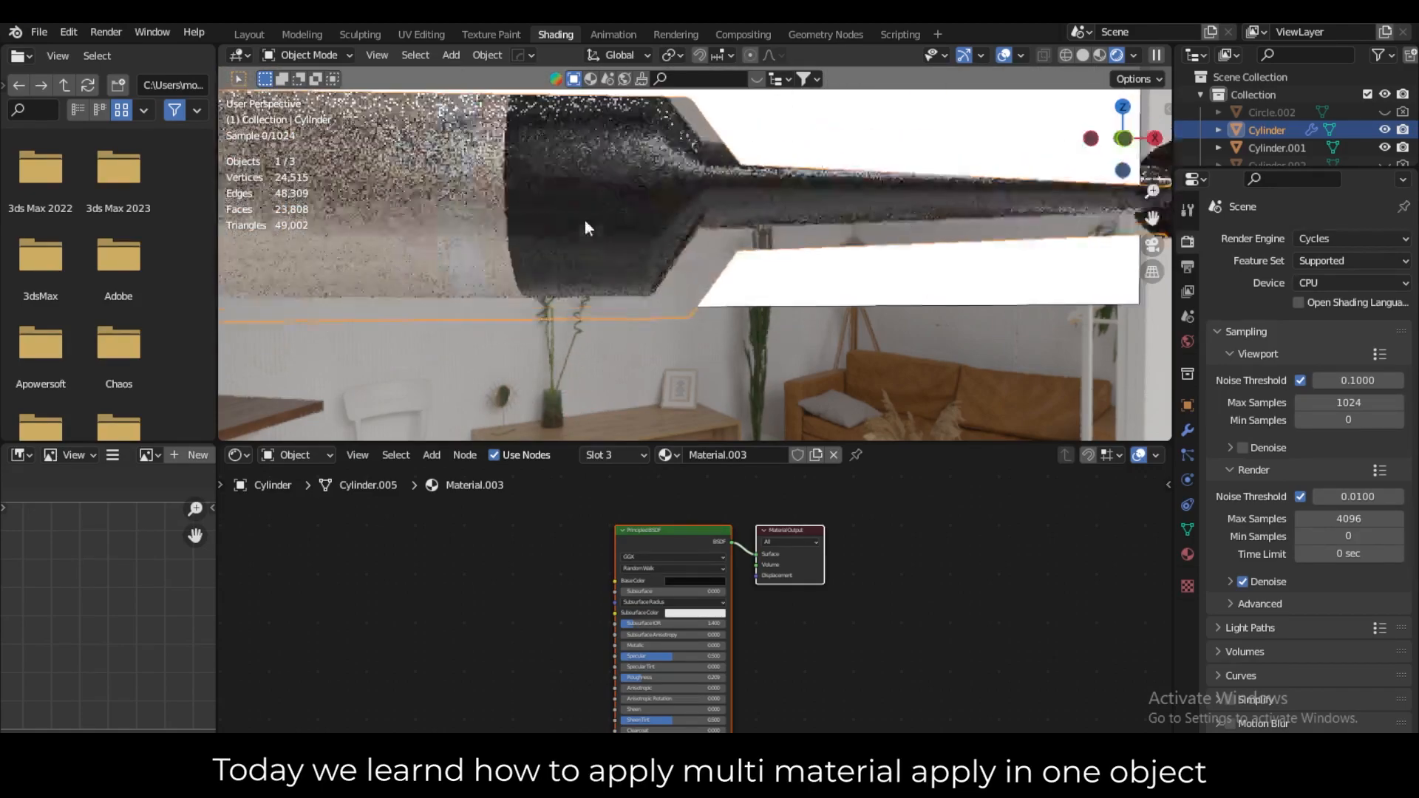
{"action": "middle_click_drag", "start_coordinate": [564, 185], "coordinate": [621, 220], "text": "shift"}
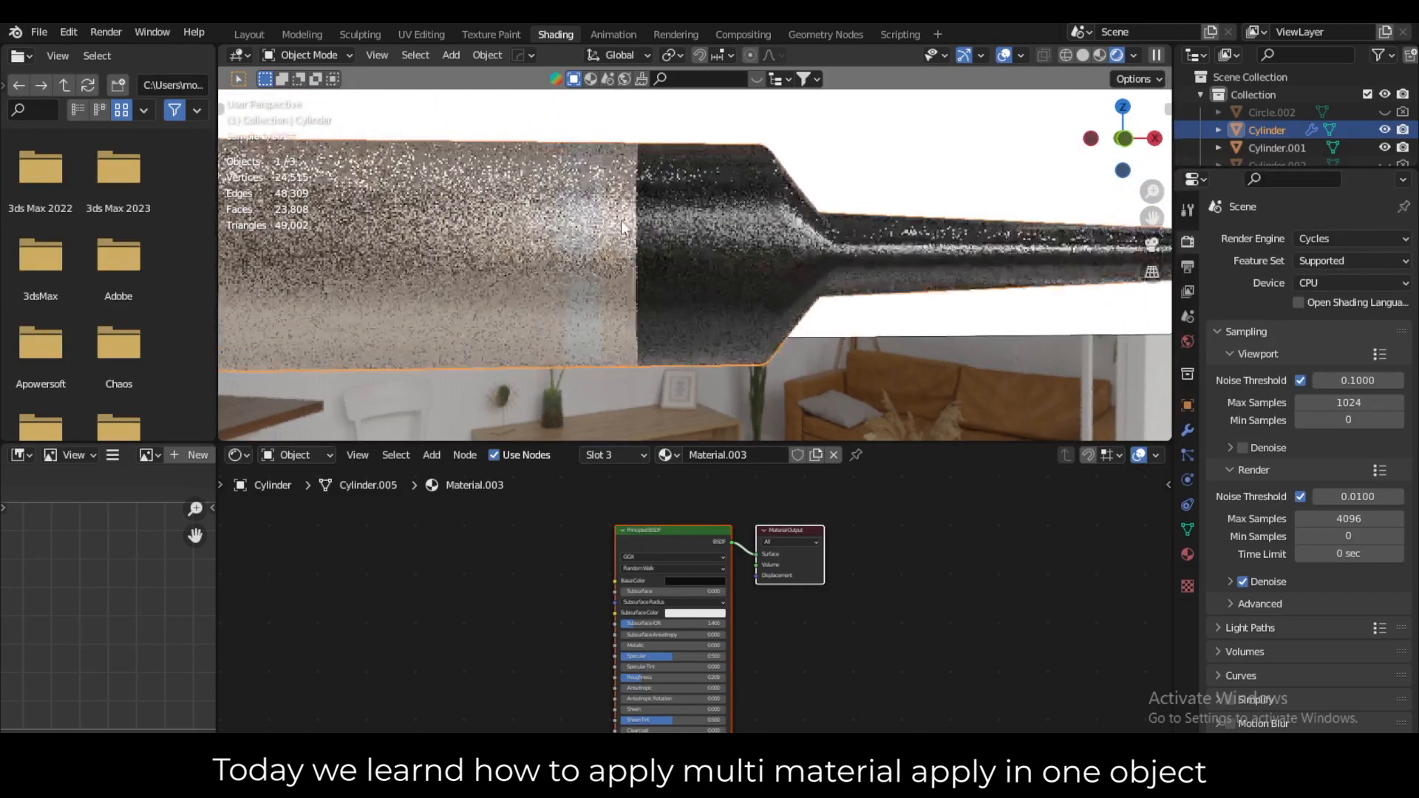
Enter Edit Mode on the Cylinder and set the Cycles render device to GPU Compute.
{"action": "left_click", "coordinate": [307, 56]}
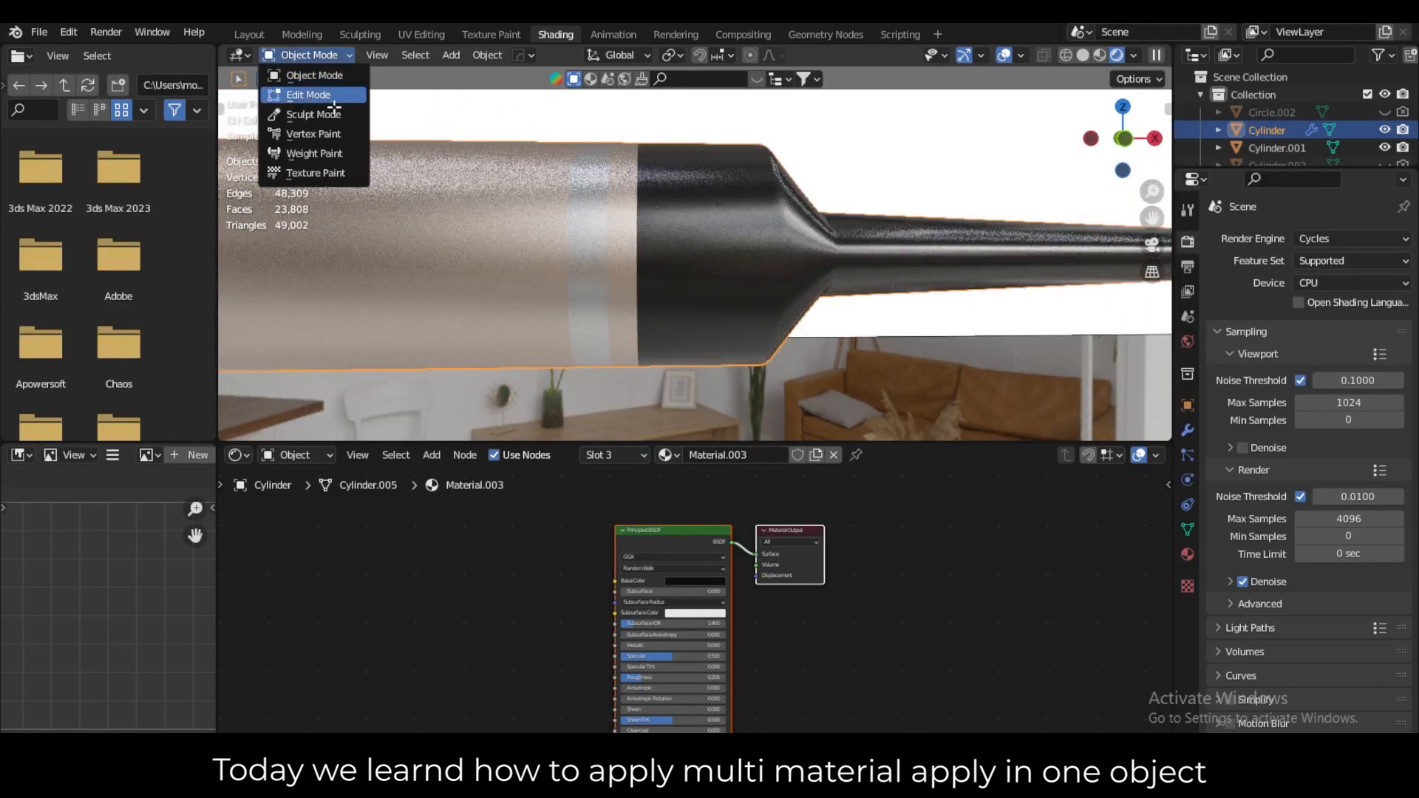
{"action": "left_click", "coordinate": [304, 96]}
{"action": "left_click", "coordinate": [1188, 267]}
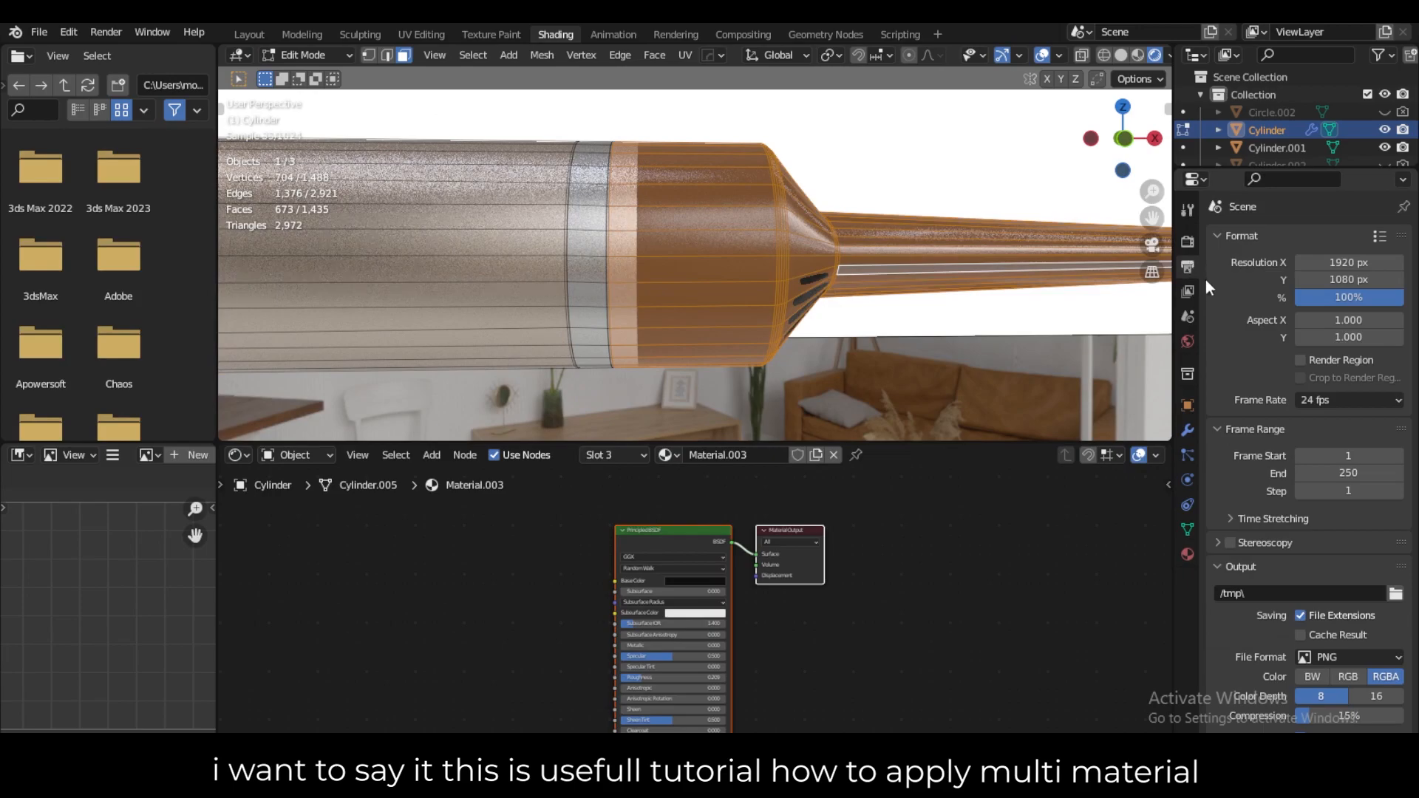
{"action": "left_click", "coordinate": [1188, 243]}
{"action": "left_click", "coordinate": [1311, 284]}
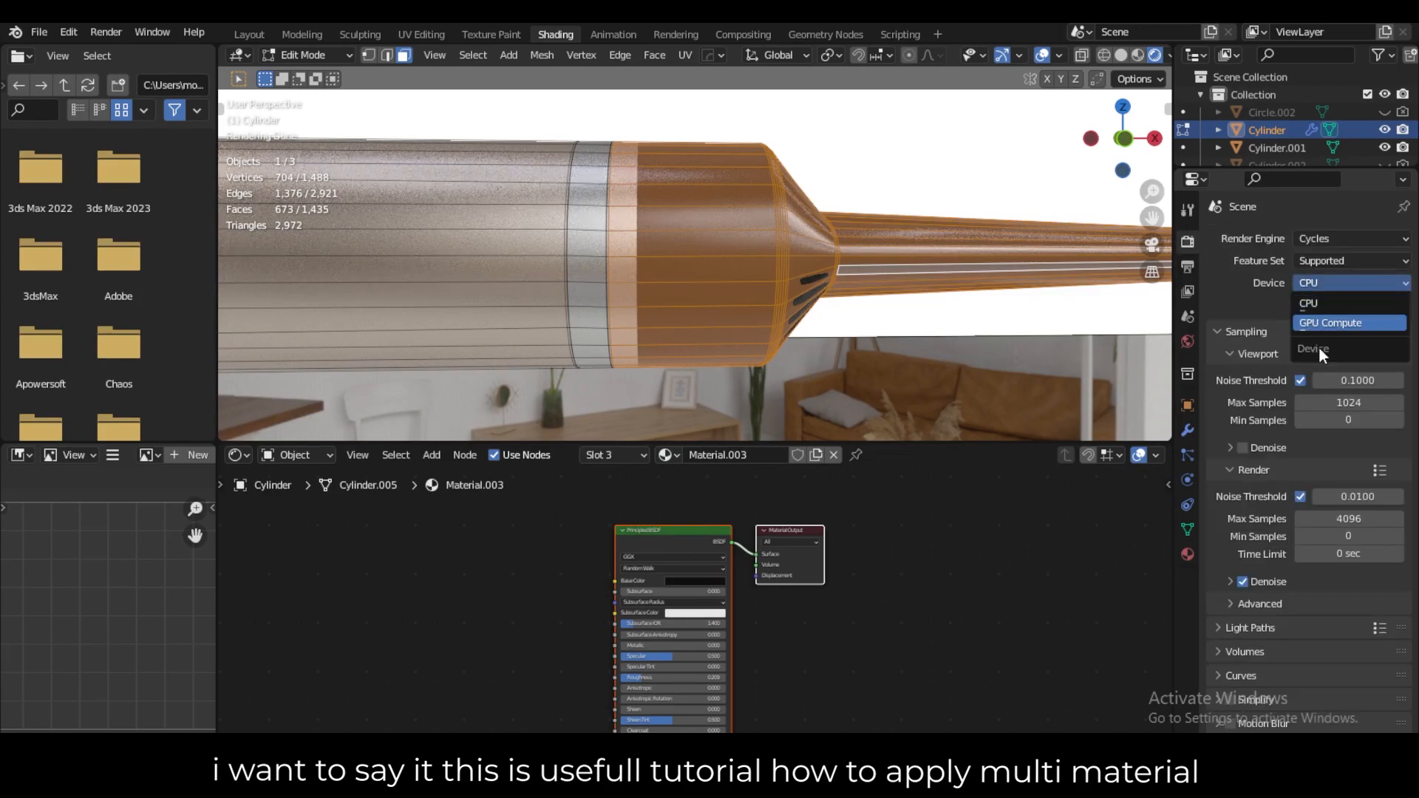
{"action": "left_click", "coordinate": [1326, 323]}
Set Max Samples to 128 for the viewport and 512 for the render, with render denoising off.
{"action": "left_click", "coordinate": [1344, 383]}
{"action": "type", "text": "1"}
{"action": "key", "text": "Return"}
{"action": "left_click", "coordinate": [1350, 501]}
{"action": "type", "text": "512"}
{"action": "key", "text": "Return"}
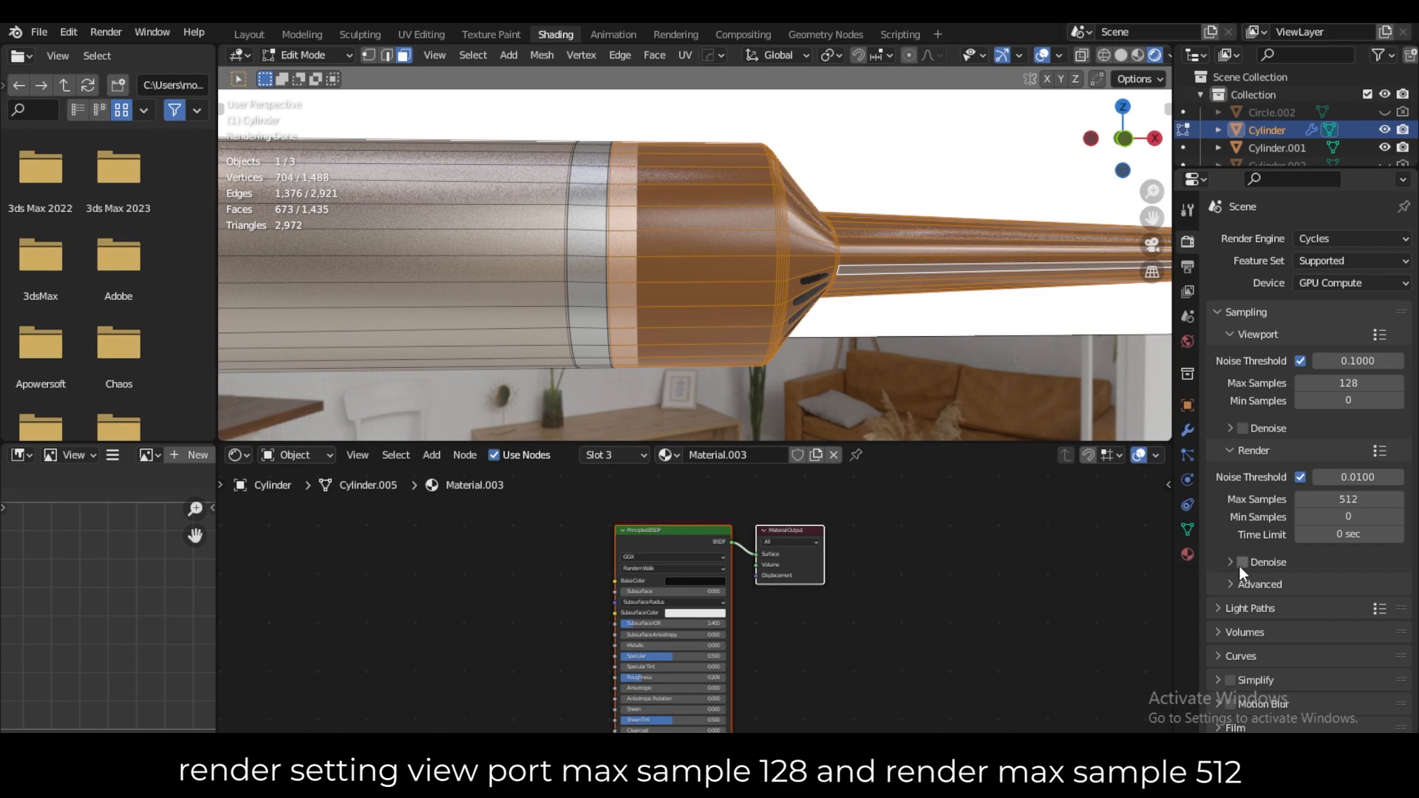
Add a loop cut on the black mouthpiece slid close to the chrome band, with a factor of about 0.99, and return to Object Mode.
{"action": "key", "text": "ctrl+r"}
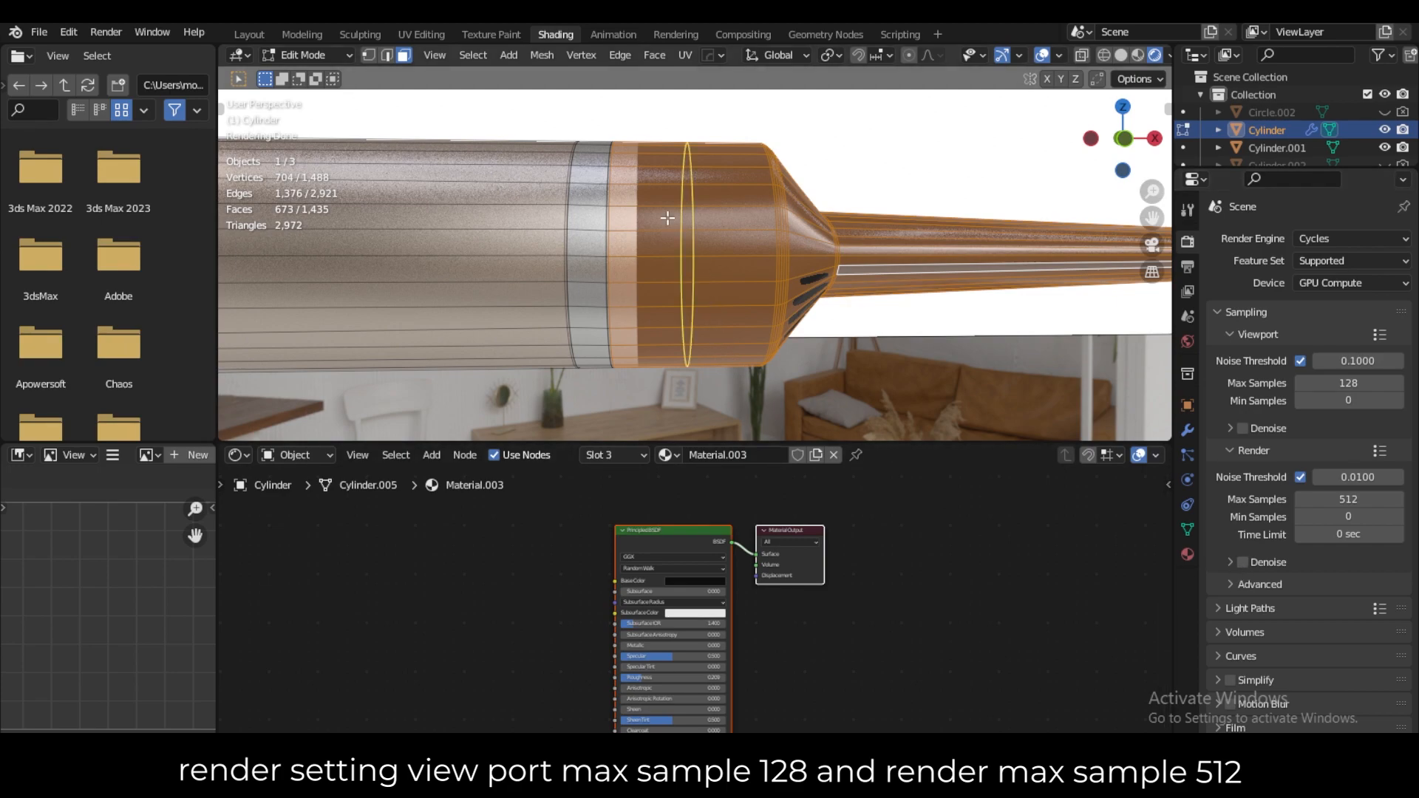
{"action": "left_click", "coordinate": [662, 217]}
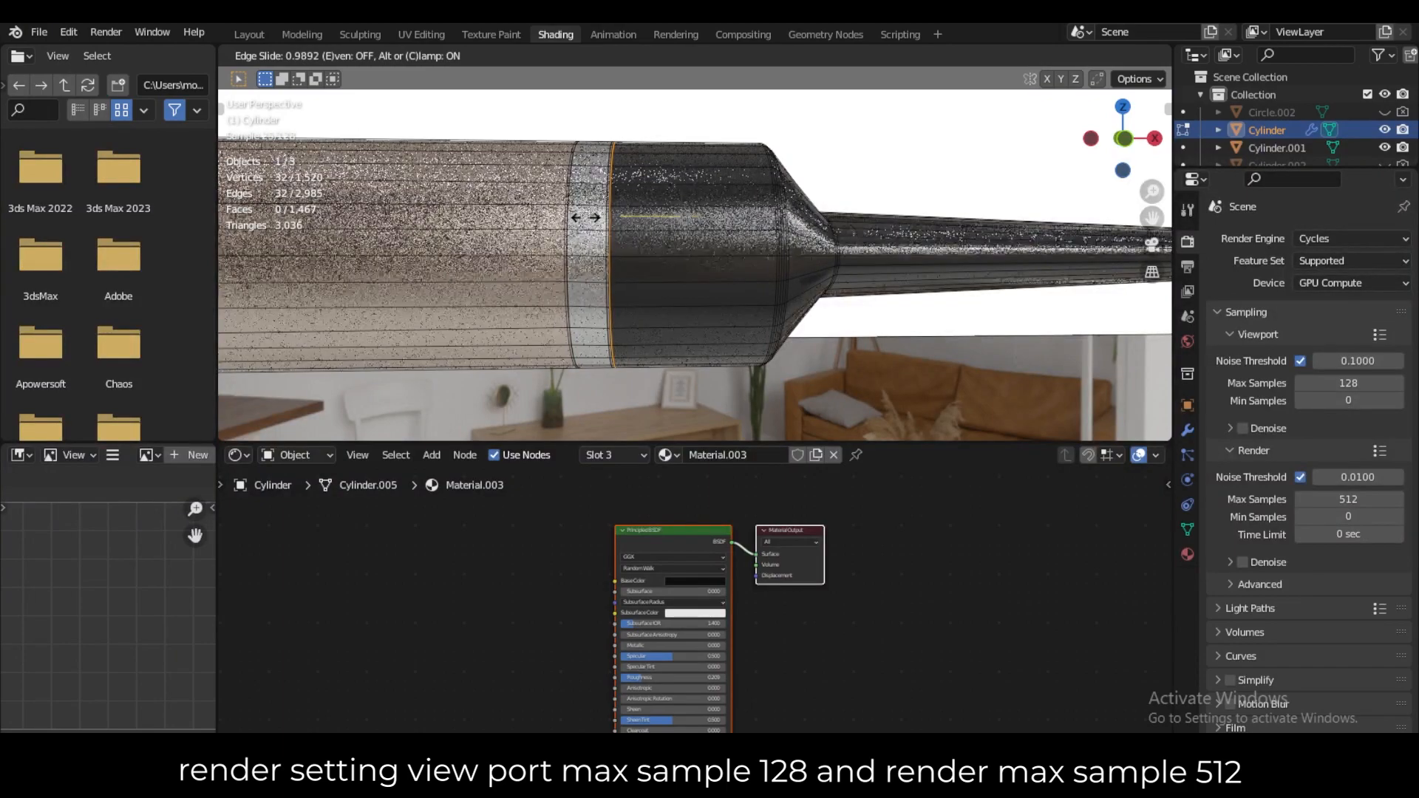
{"action": "left_click", "coordinate": [585, 218]}
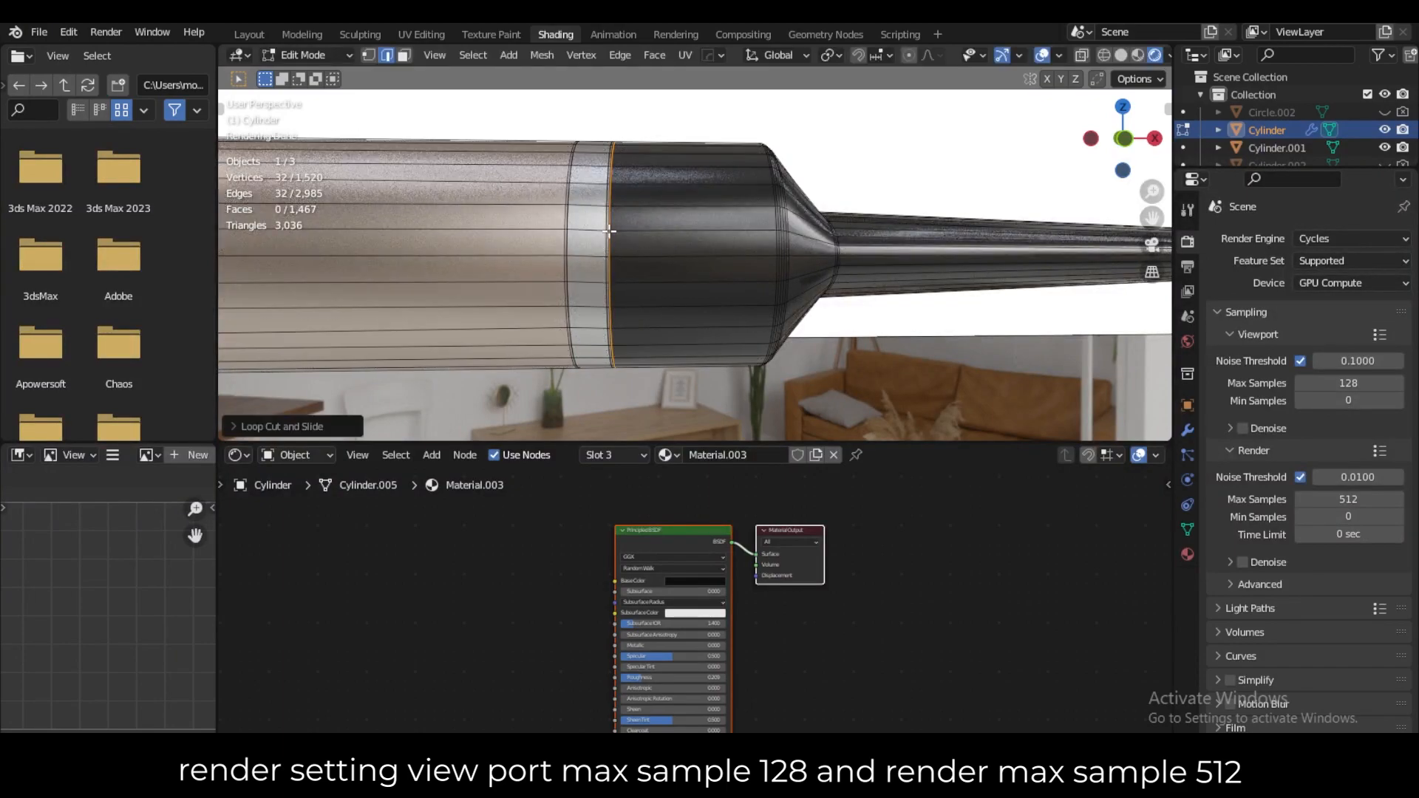
{"action": "left_click", "coordinate": [340, 57]}
{"action": "left_click", "coordinate": [337, 75]}
{"action": "middle_click_drag", "start_coordinate": [603, 241], "coordinate": [663, 236], "text": "shift"}
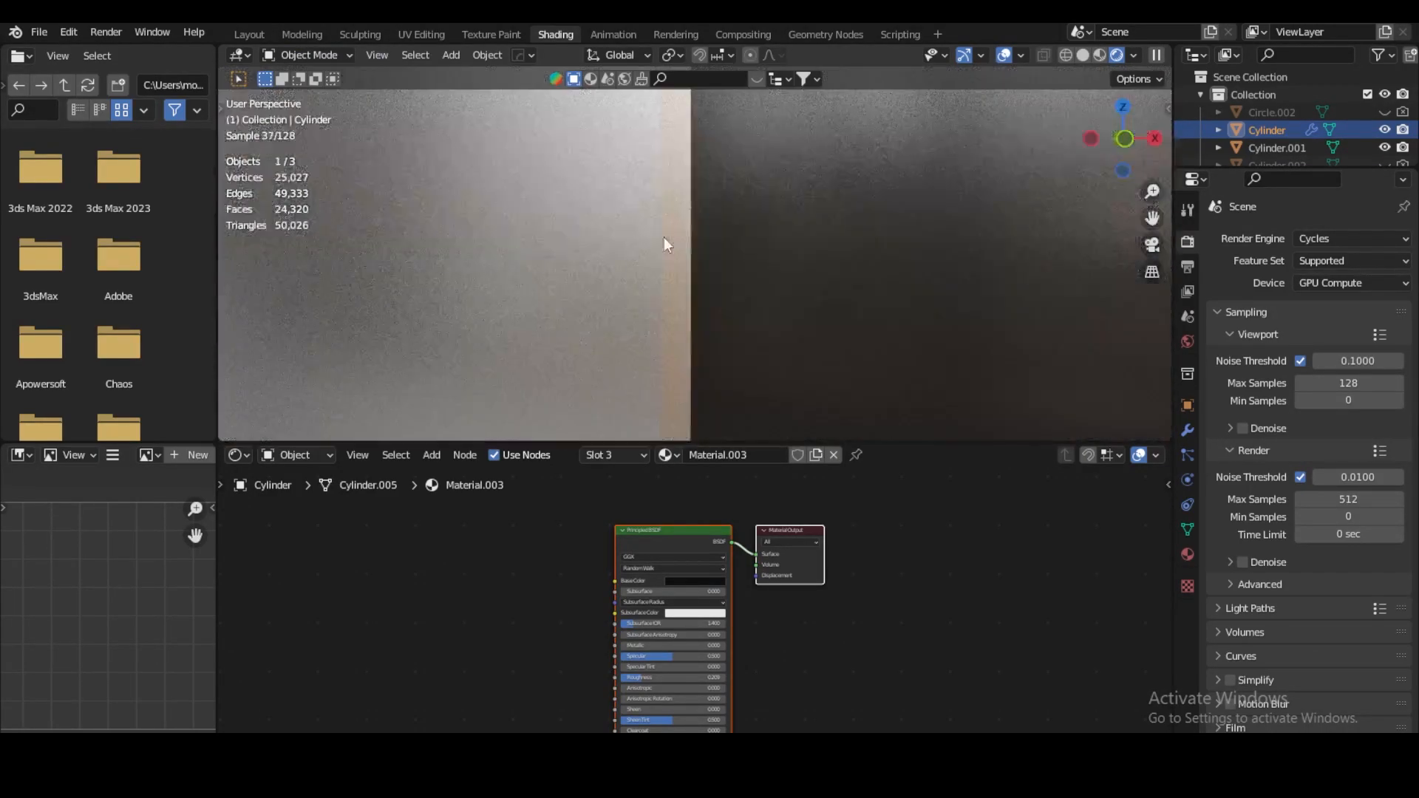
In Edit Mode, edge-slide the loop at the black material's border towards the chrome band to narrow the beige strip.
{"action": "left_click", "coordinate": [330, 56]}
{"action": "left_click", "coordinate": [326, 90]}
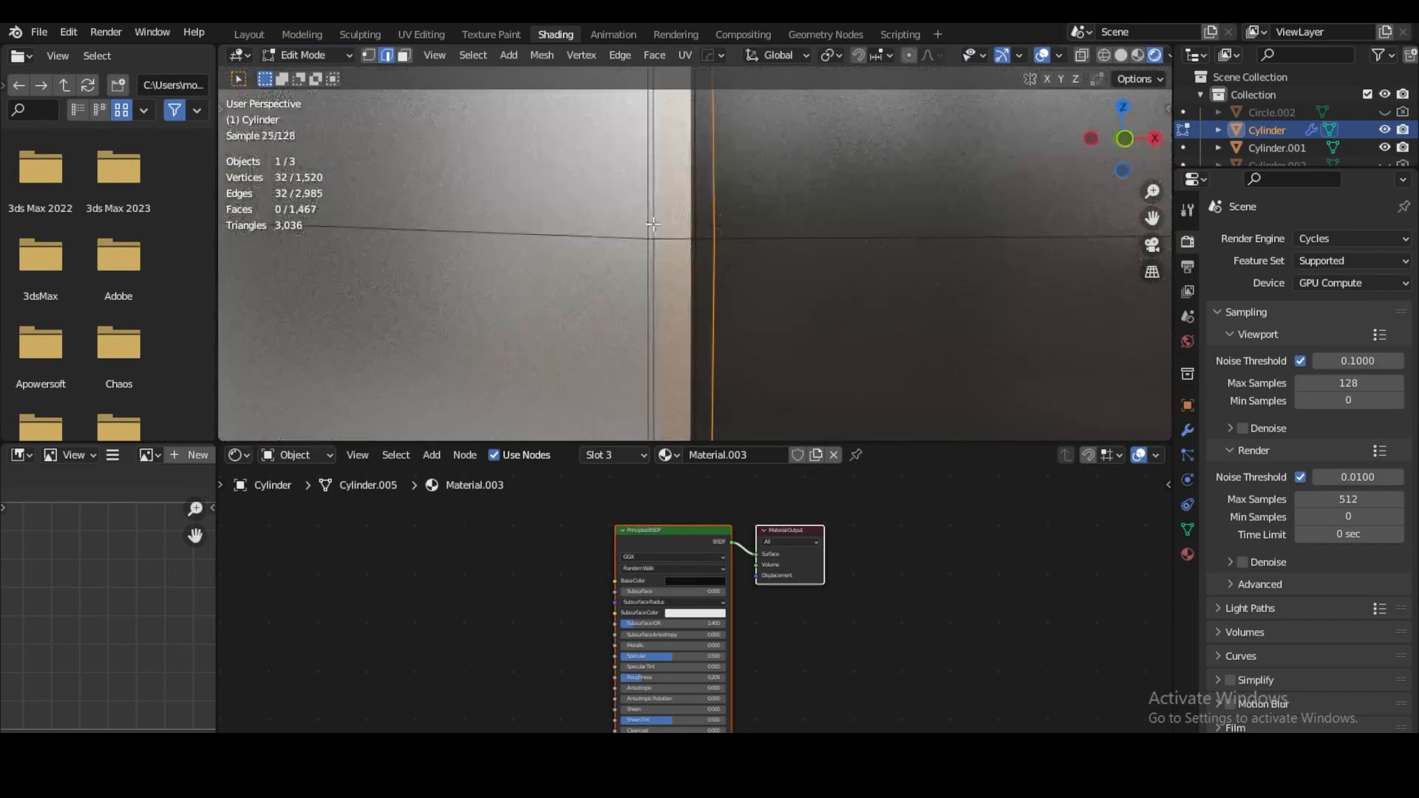
{"action": "left_click", "coordinate": [694, 206], "text": "alt"}
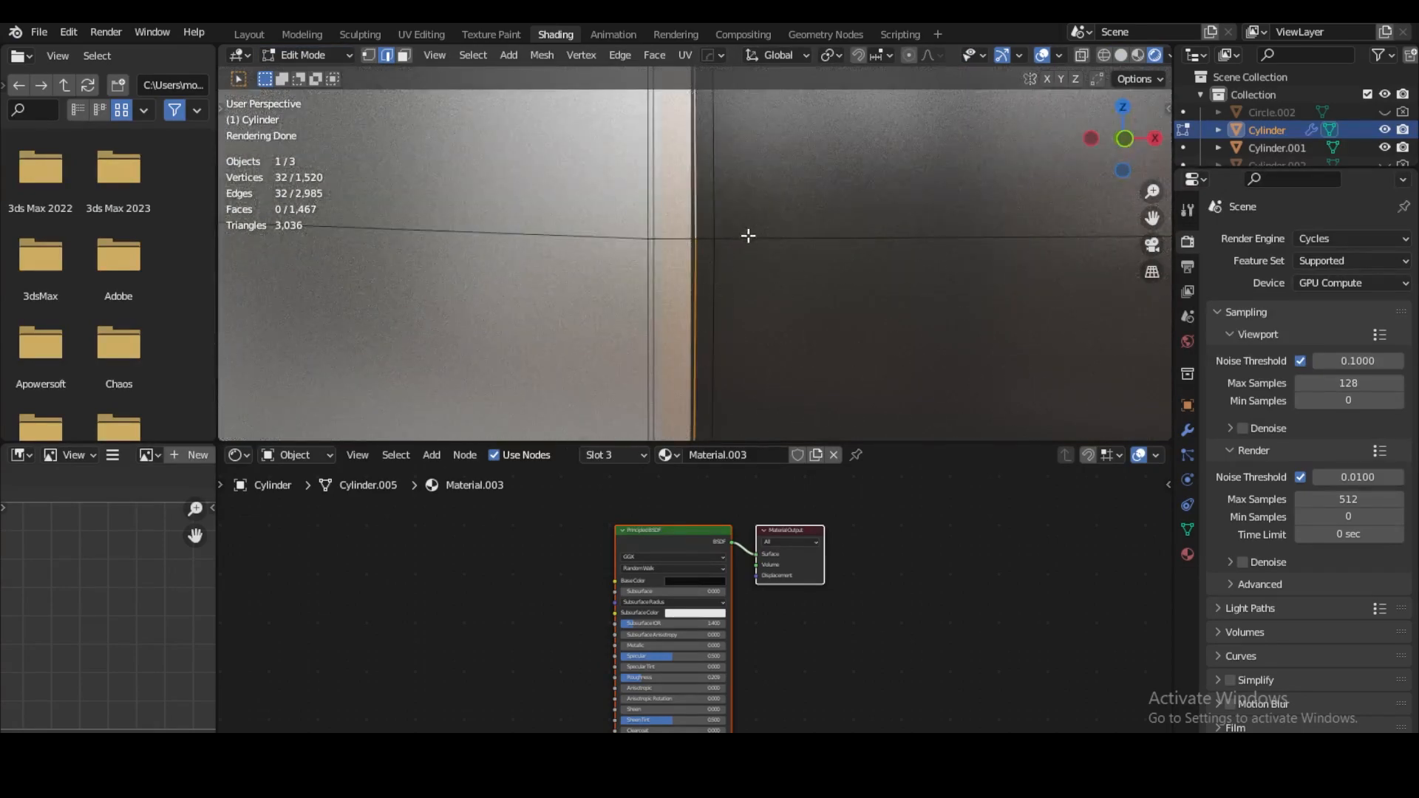
{"action": "key", "text": "g"}
{"action": "key", "text": "g"}
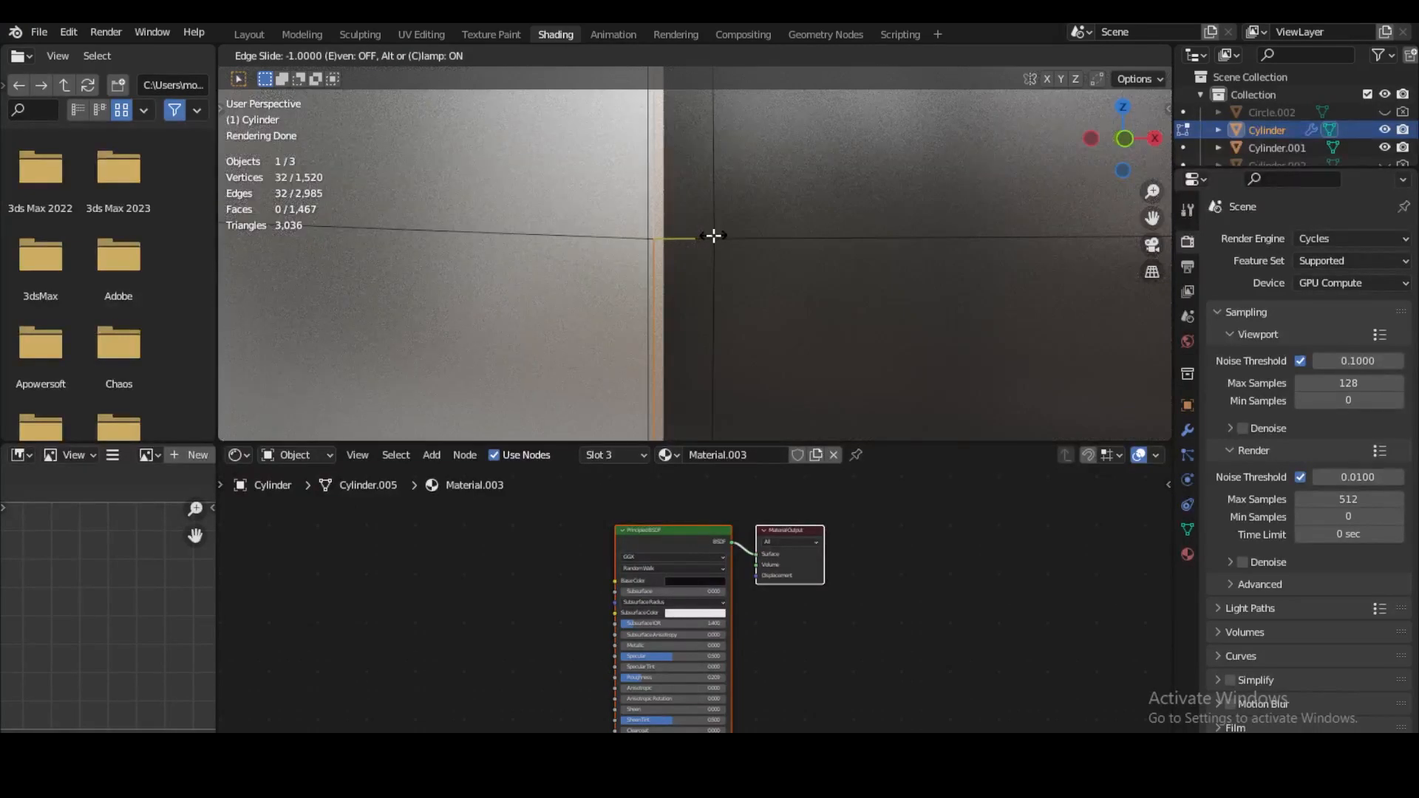
{"action": "left_click", "coordinate": [715, 228]}
Edge-slide the neighbouring loop on the black mouthpiece towards the chrome band, by a factor of about 0.85.
{"action": "left_click", "coordinate": [714, 226], "text": "shift"}
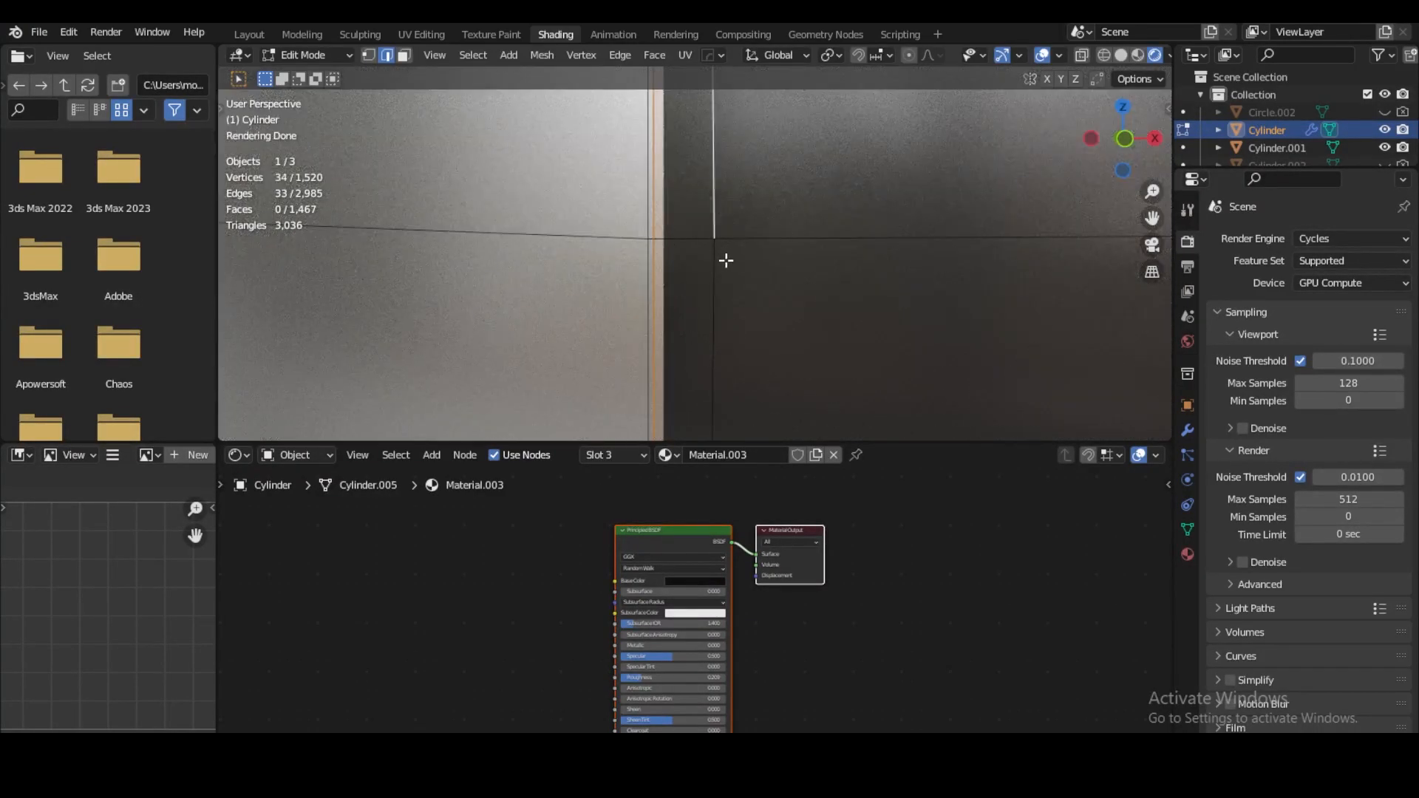
{"action": "left_click", "coordinate": [711, 260], "text": "alt"}
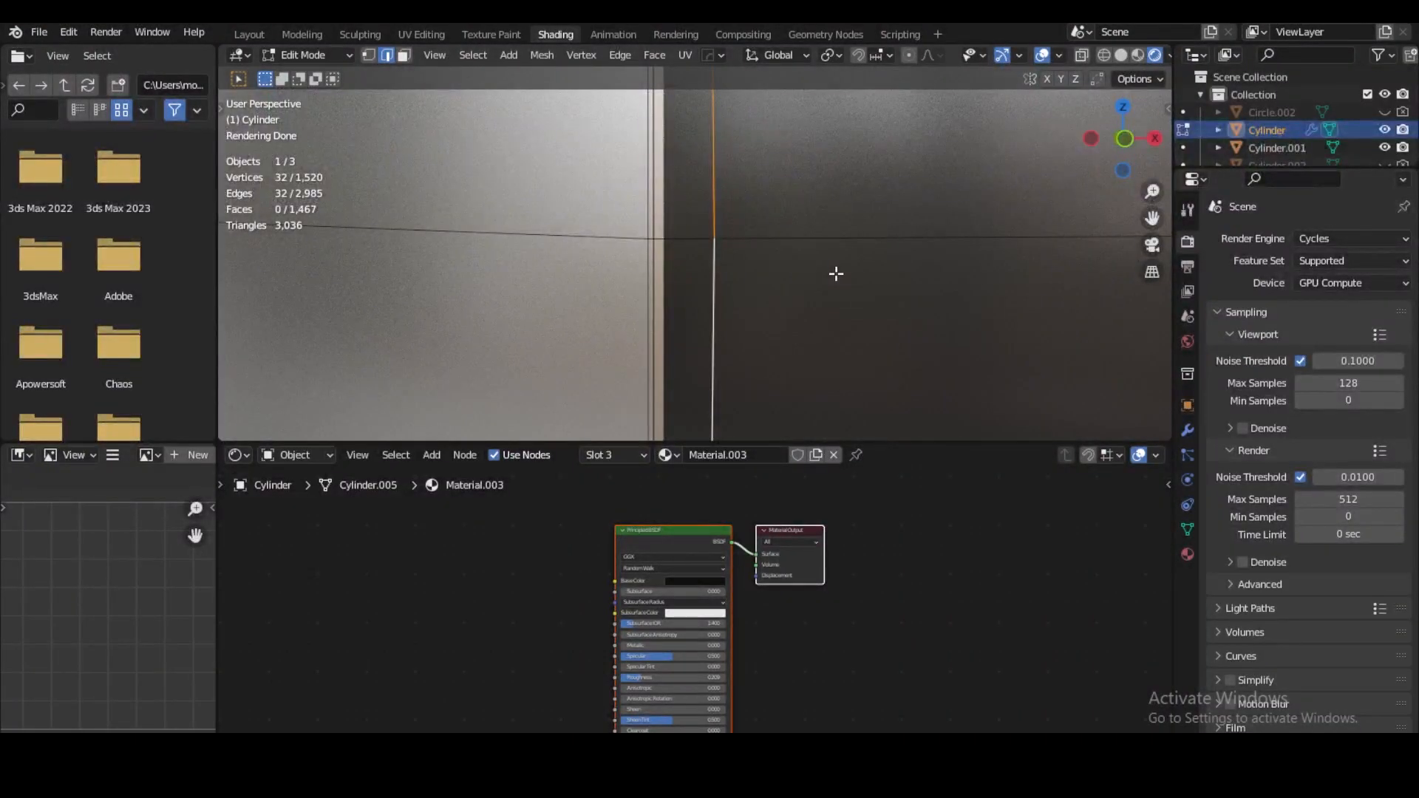
{"action": "key", "text": "g"}
{"action": "key", "text": "g"}
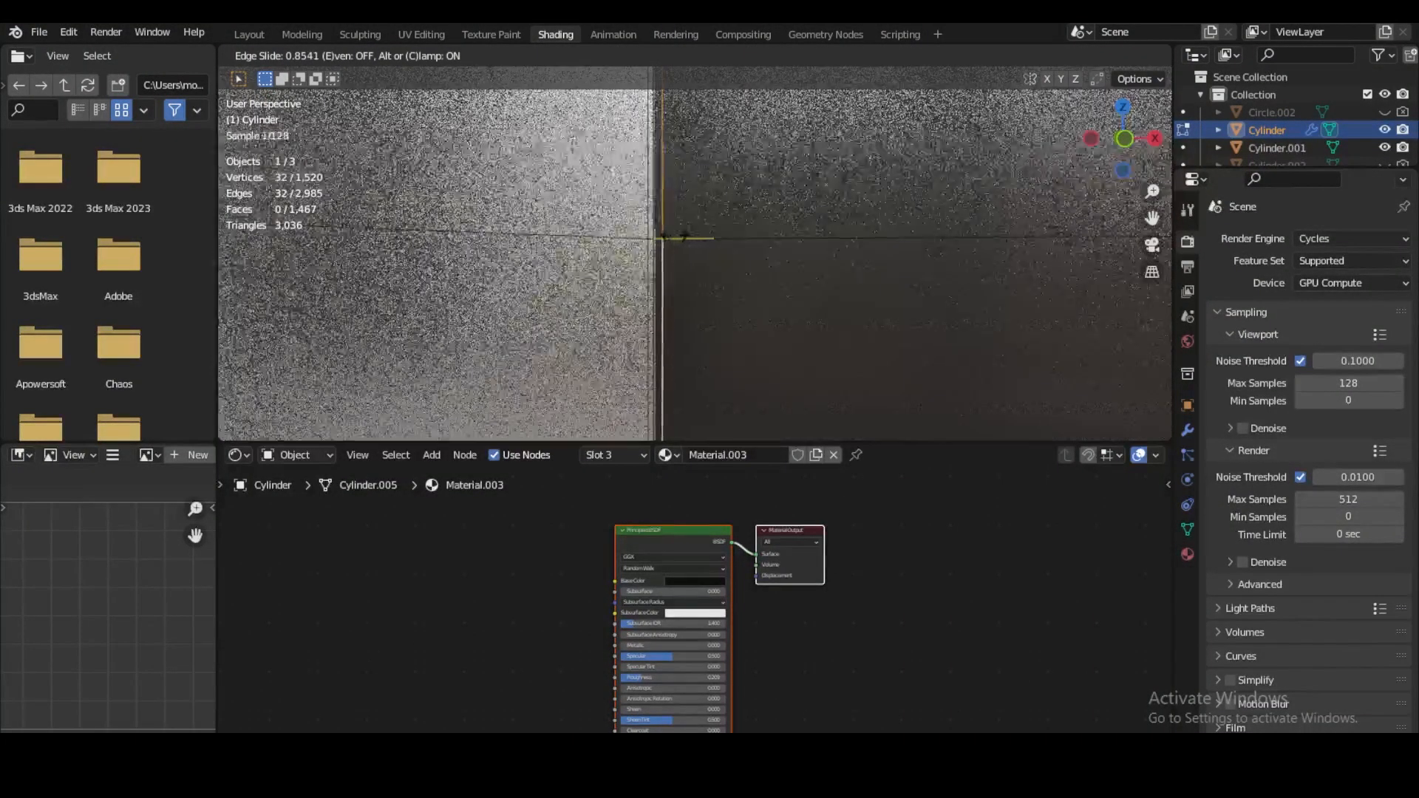
{"action": "left_click", "coordinate": [671, 234]}
{"action": "scroll", "coordinate": [835, 285], "scroll_direction": "down", "scroll_amount": 4}
{"action": "scroll", "coordinate": [725, 263], "scroll_direction": "down", "scroll_amount": 3}
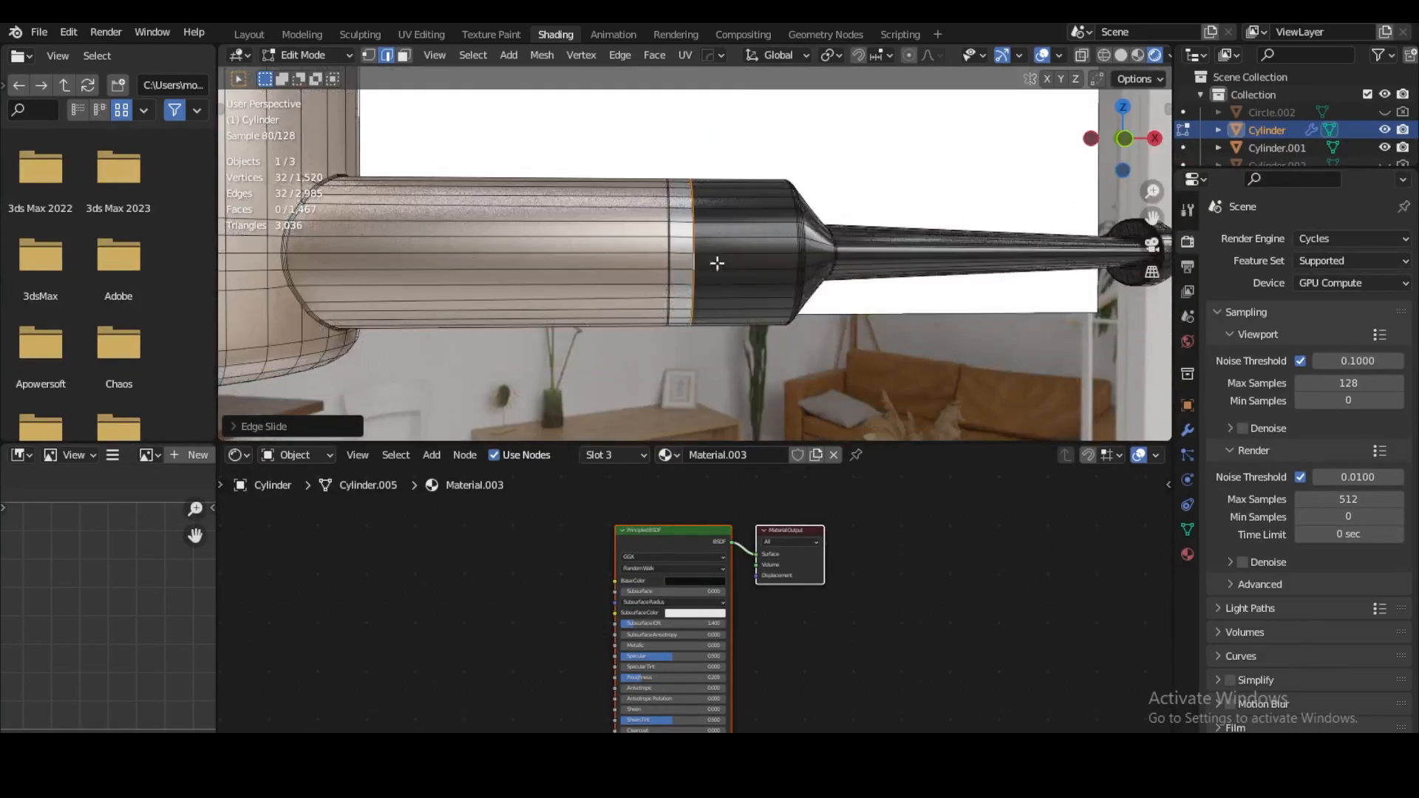
{"action": "scroll", "coordinate": [725, 263], "scroll_direction": "up", "scroll_amount": 10}
{"action": "scroll", "coordinate": [574, 279], "scroll_direction": "down", "scroll_amount": 7}
{"action": "scroll", "coordinate": [574, 279], "scroll_direction": "down", "scroll_amount": 5}
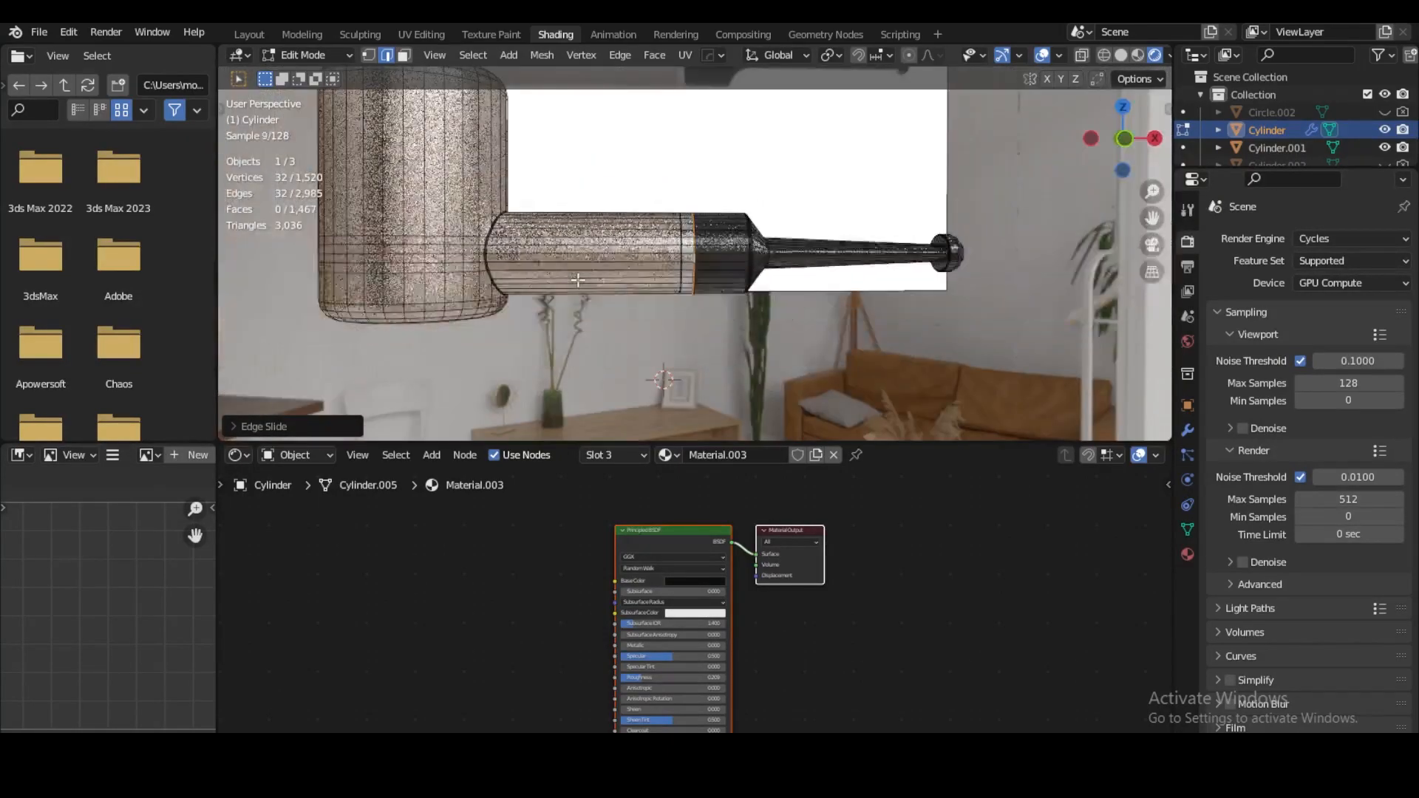
Check the Cylinder's material slots beside the reference image and return to Object Mode.
{"action": "middle_click_drag", "start_coordinate": [721, 183], "coordinate": [767, 307], "text": "shift"}
{"action": "scroll", "coordinate": [684, 355], "scroll_direction": "up", "scroll_amount": 2}
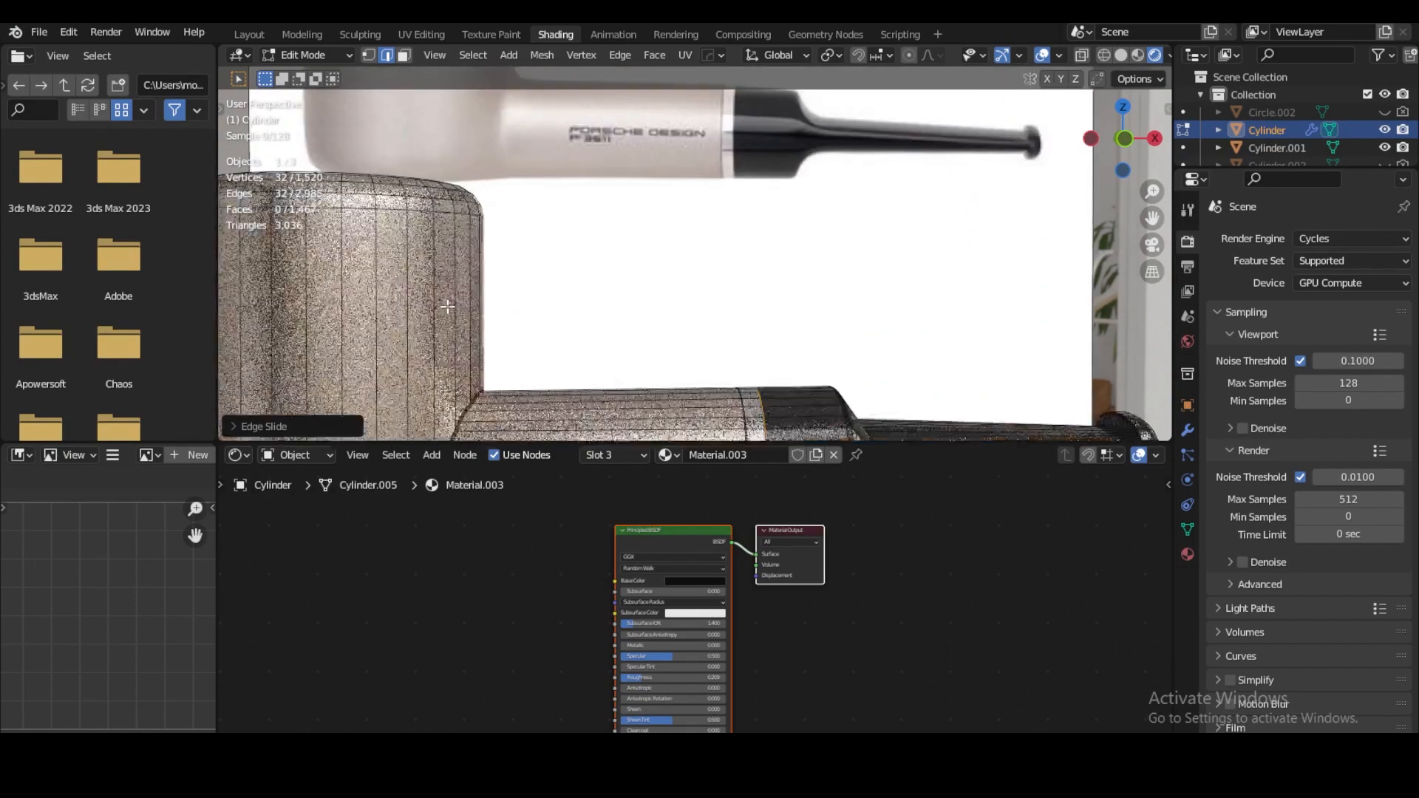
{"action": "left_click", "coordinate": [621, 455]}
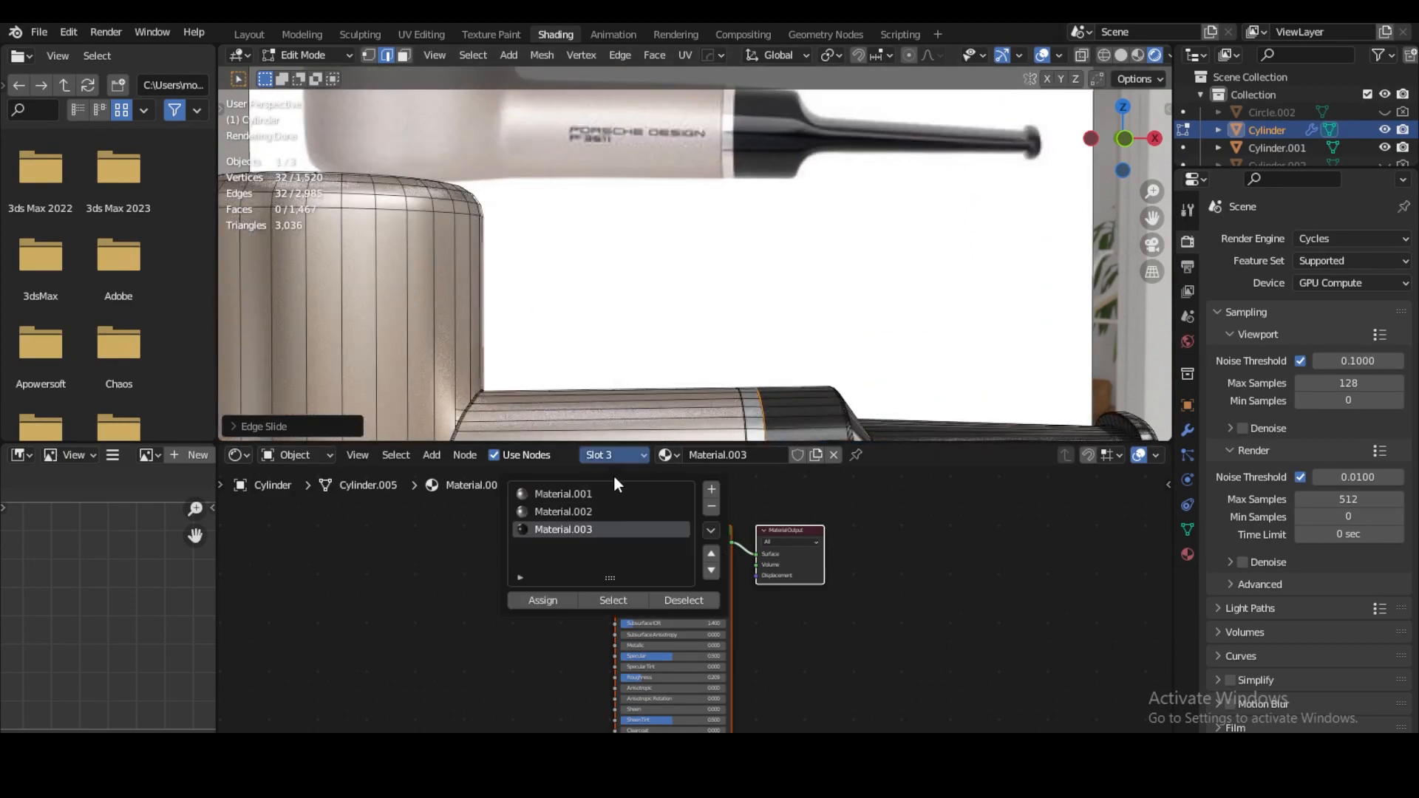
{"action": "left_click", "coordinate": [319, 54]}
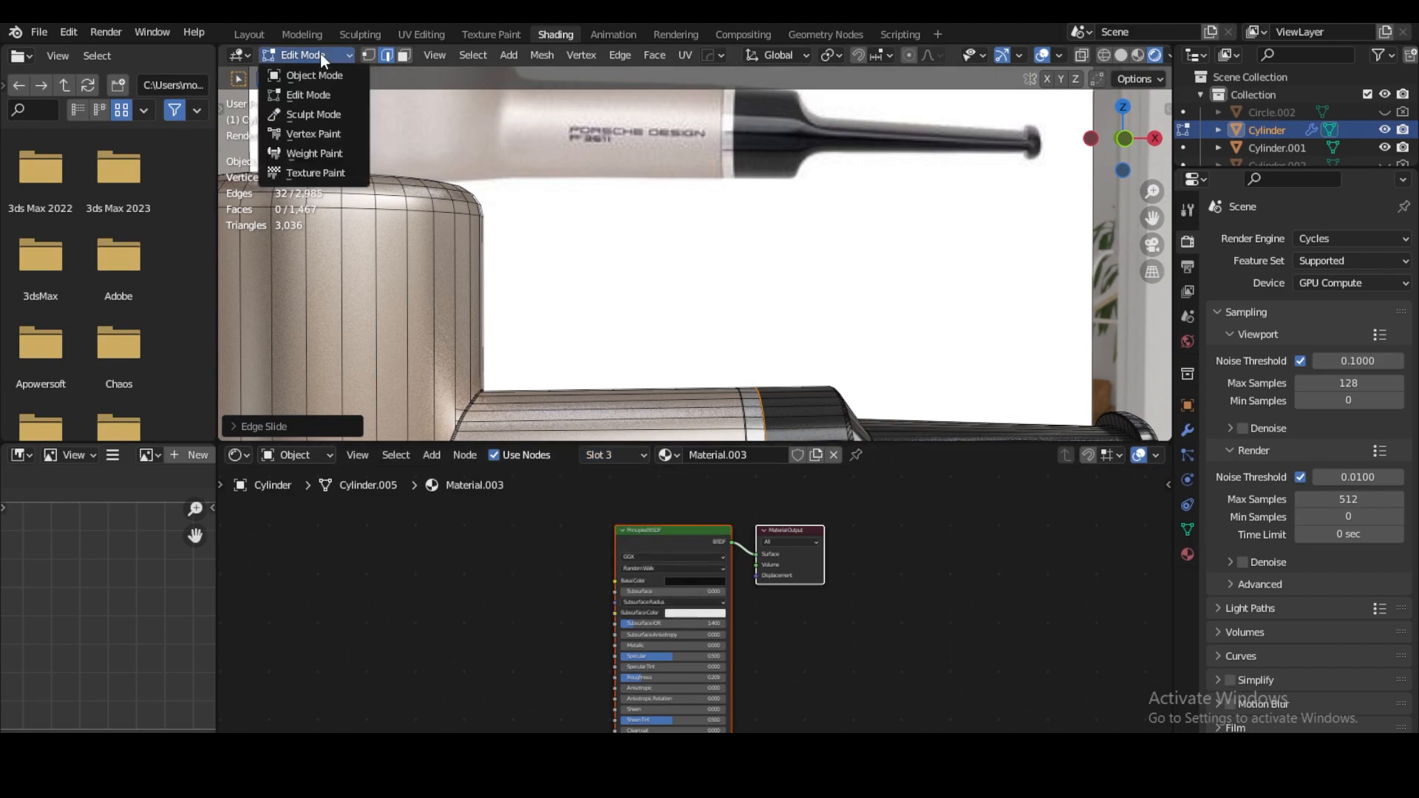
{"action": "left_click", "coordinate": [324, 75]}
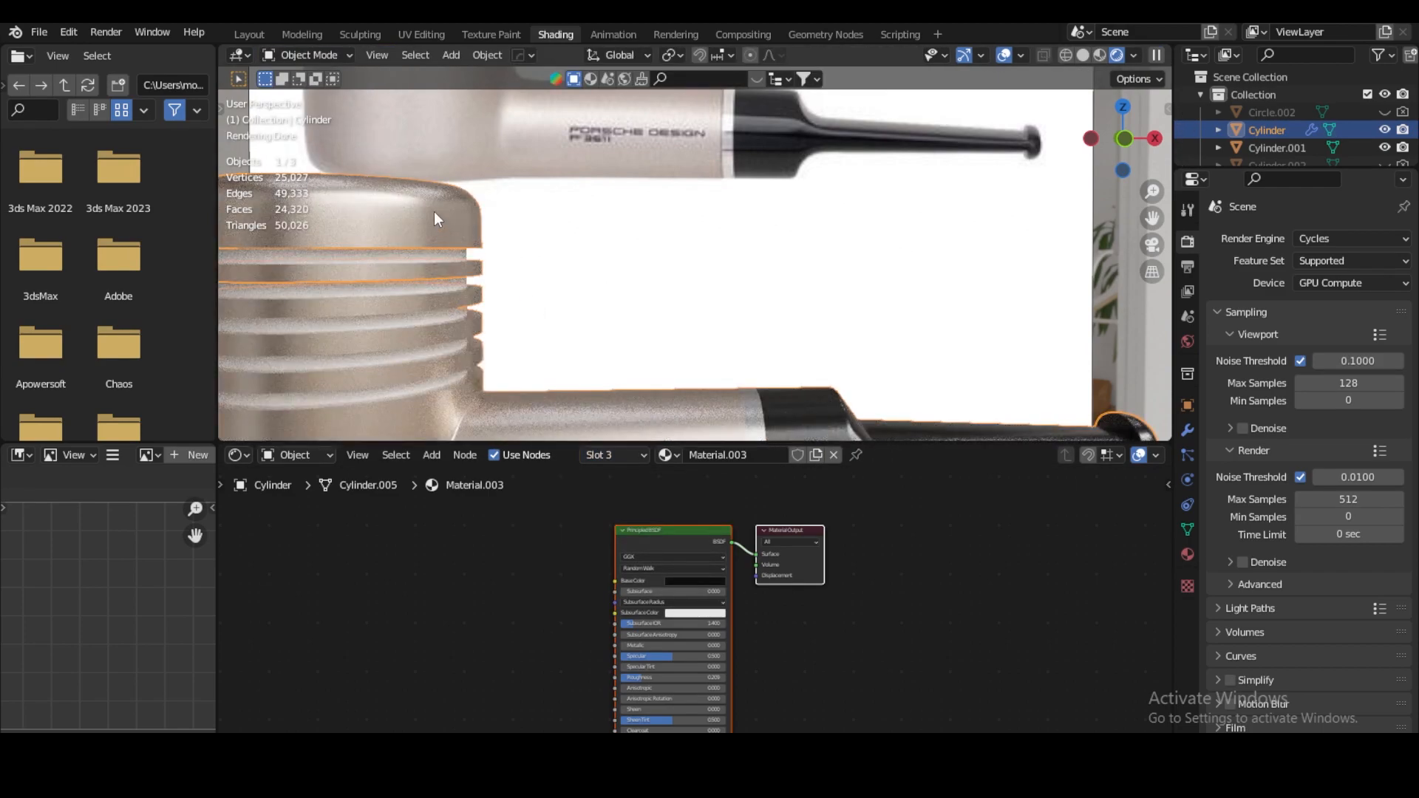
Try Material and then Material.001 on Cylinder.001, the inner cylinder behind the bowl's grooves.
{"action": "left_click", "coordinate": [404, 256]}
{"action": "left_click", "coordinate": [657, 455]}
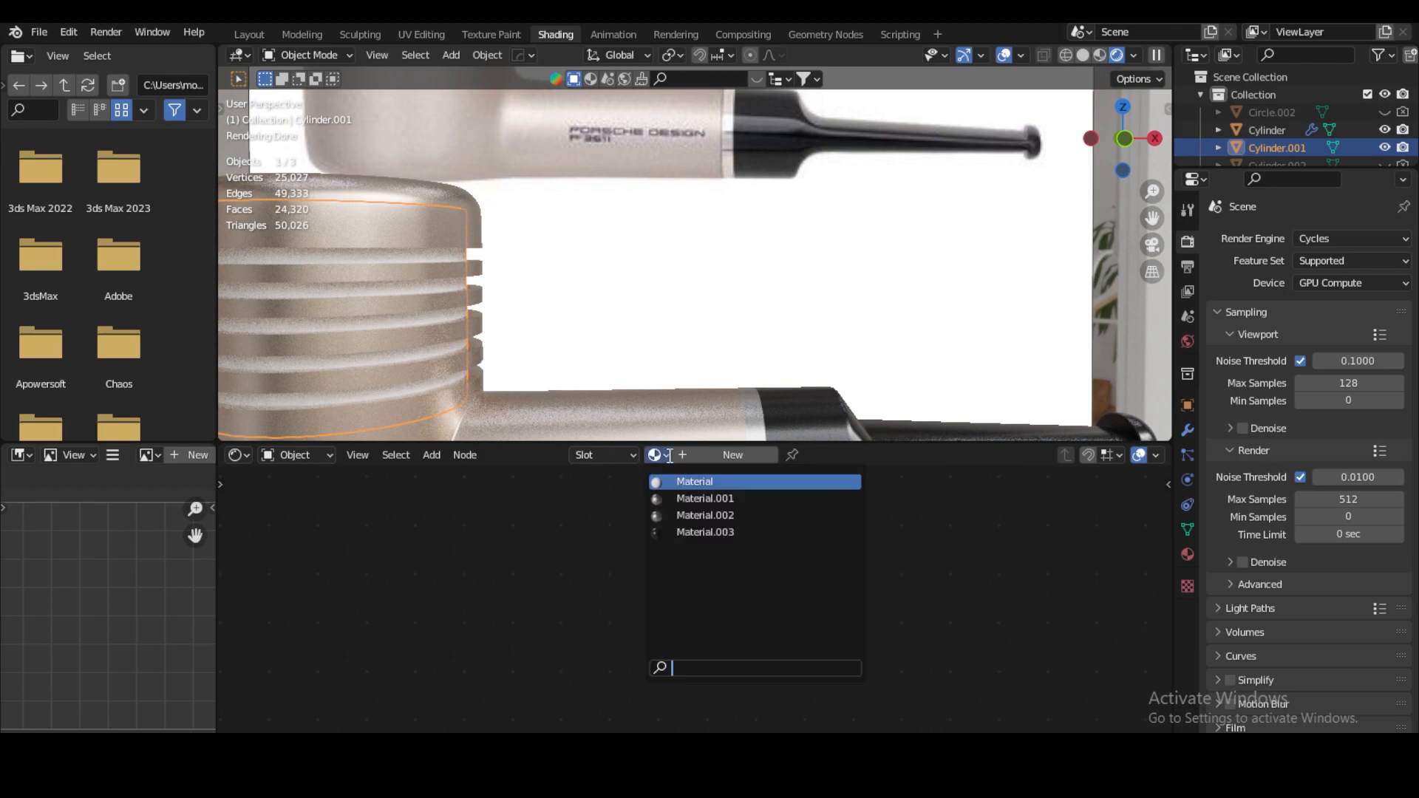
{"action": "left_click", "coordinate": [691, 482]}
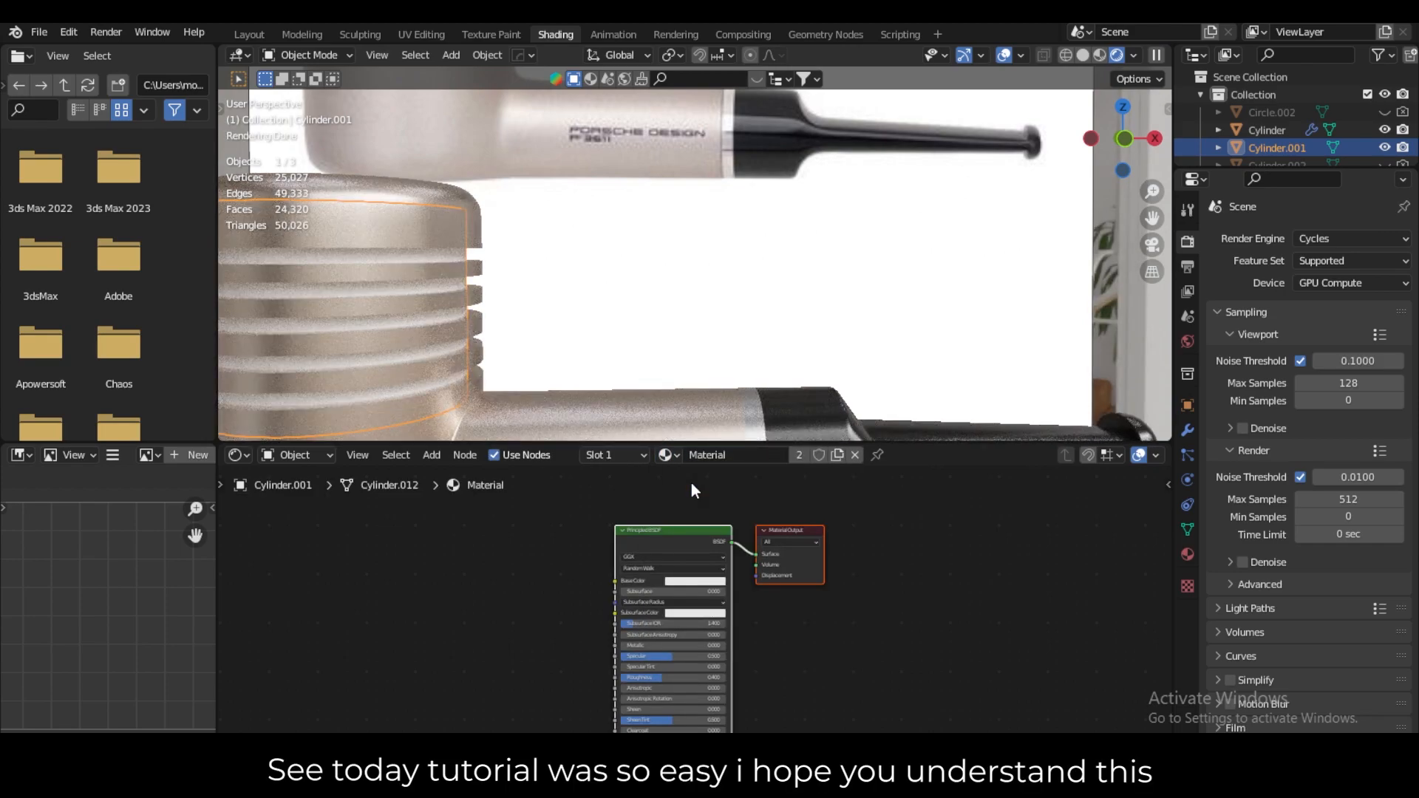
{"action": "left_click", "coordinate": [666, 454]}
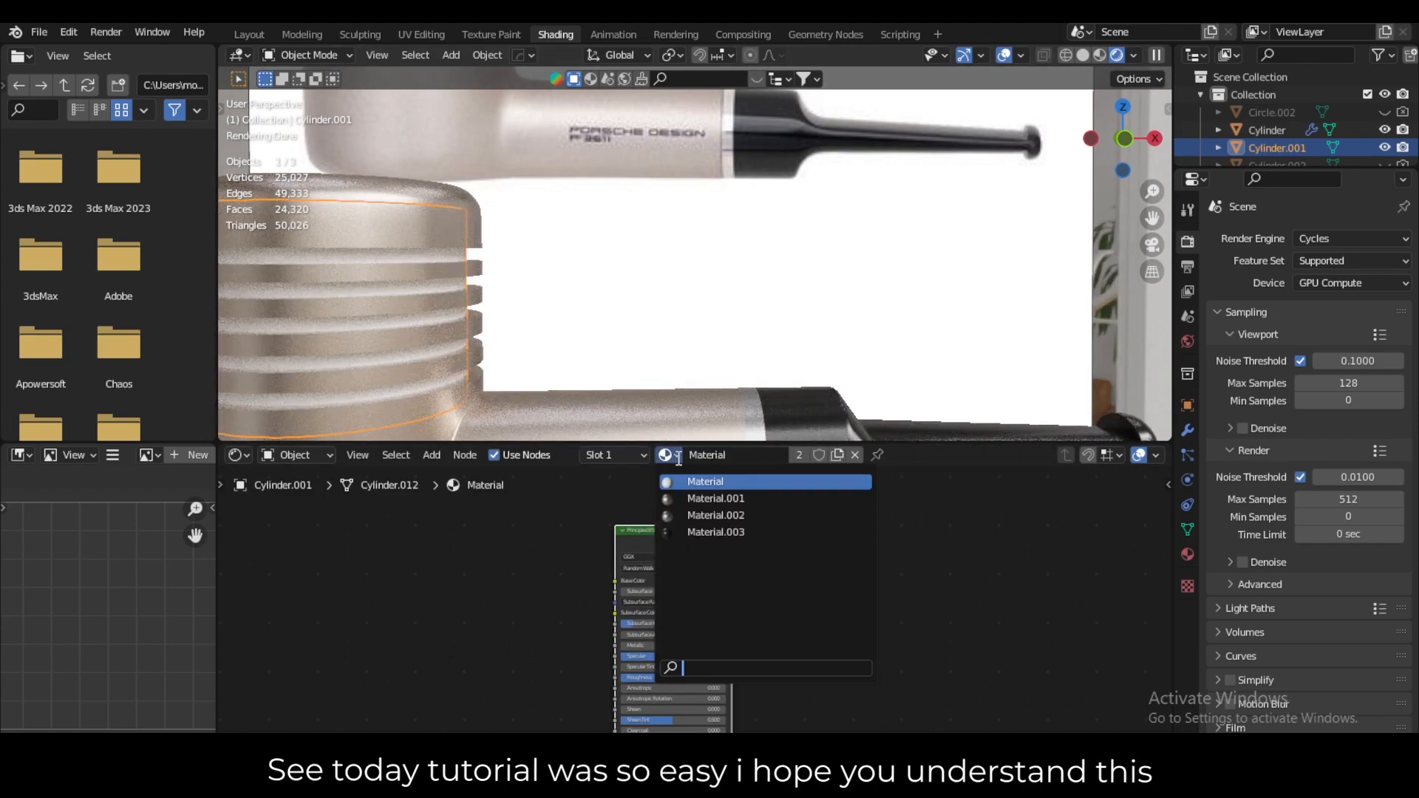
{"action": "left_click", "coordinate": [706, 498]}
{"action": "left_click", "coordinate": [437, 203]}
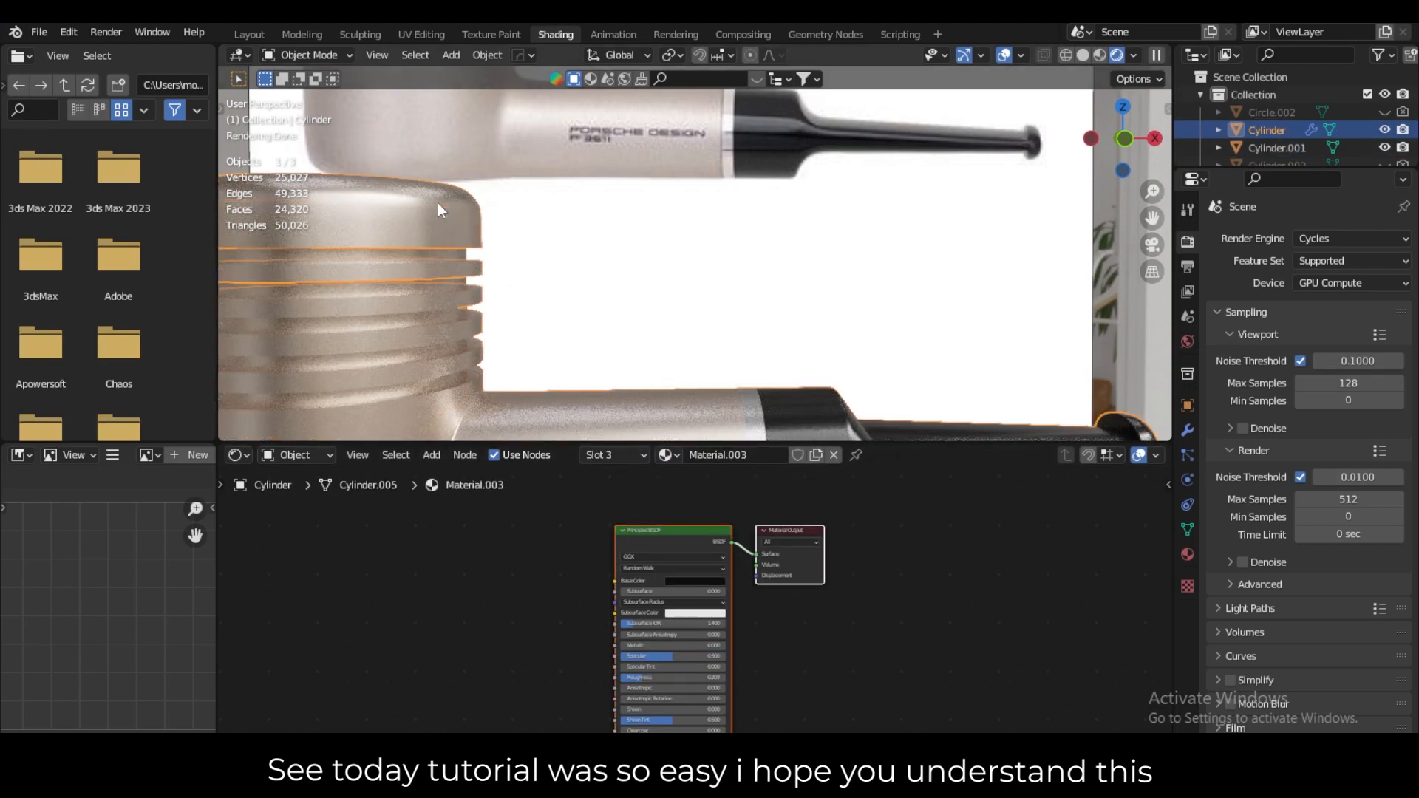
{"action": "scroll", "coordinate": [547, 343], "scroll_direction": "down", "scroll_amount": 3}
{"action": "scroll", "coordinate": [534, 302], "scroll_direction": "up", "scroll_amount": 2}
{"action": "scroll", "coordinate": [537, 307], "scroll_direction": "up", "scroll_amount": 2}
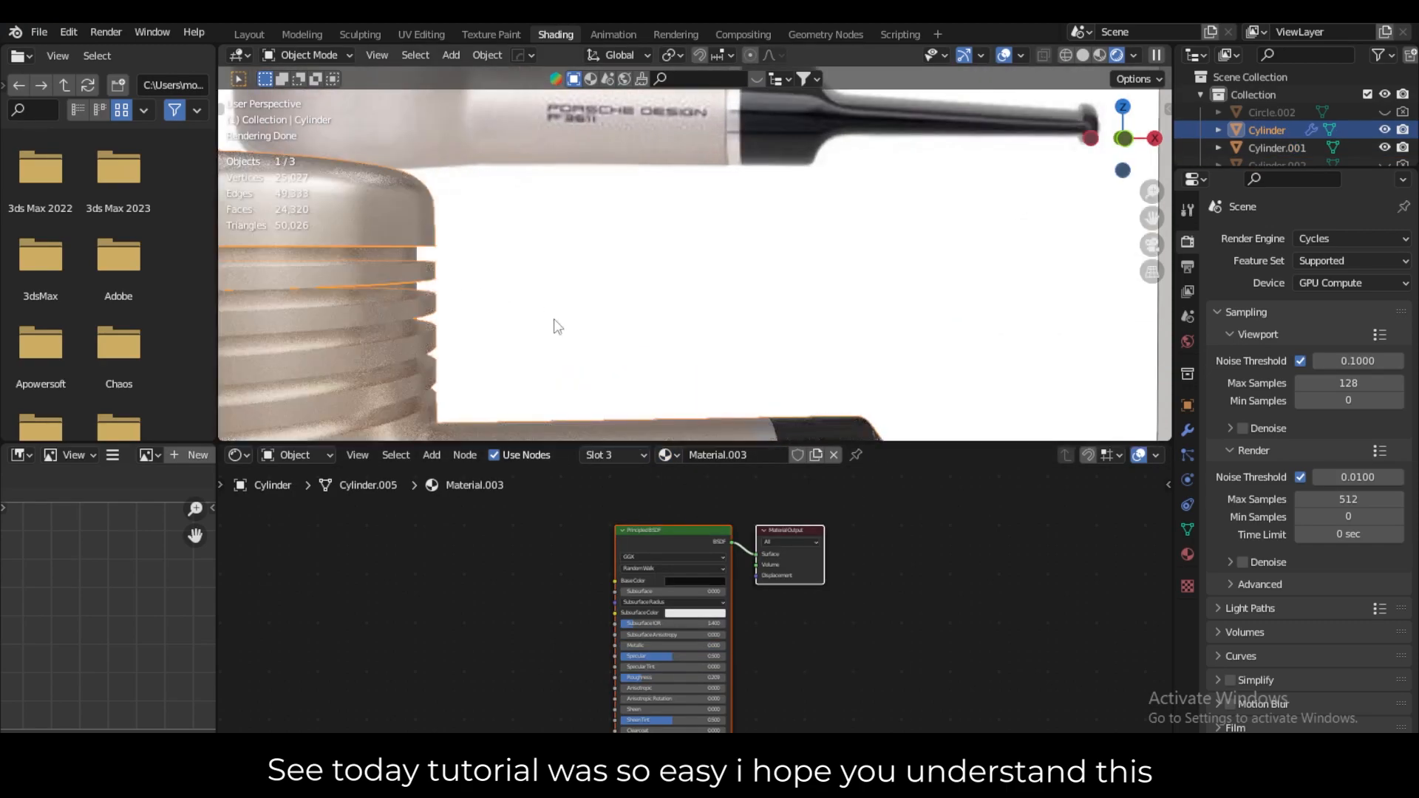
{"action": "left_click", "coordinate": [665, 454]}
{"action": "left_click", "coordinate": [708, 532]}
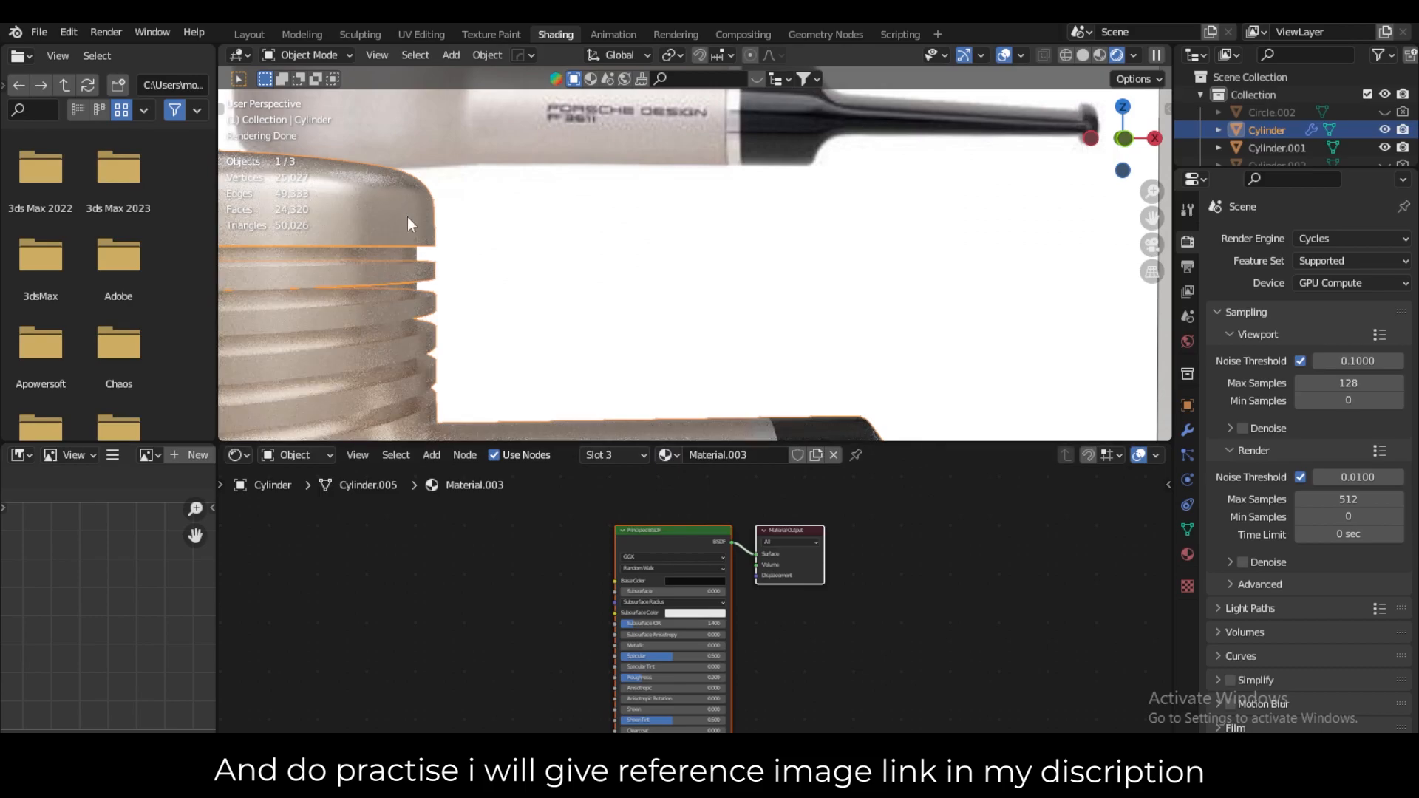
Assign the black Material.003 to Cylinder.001, the inner cylinder behind the bowl's grooves.
{"action": "left_click", "coordinate": [391, 257]}
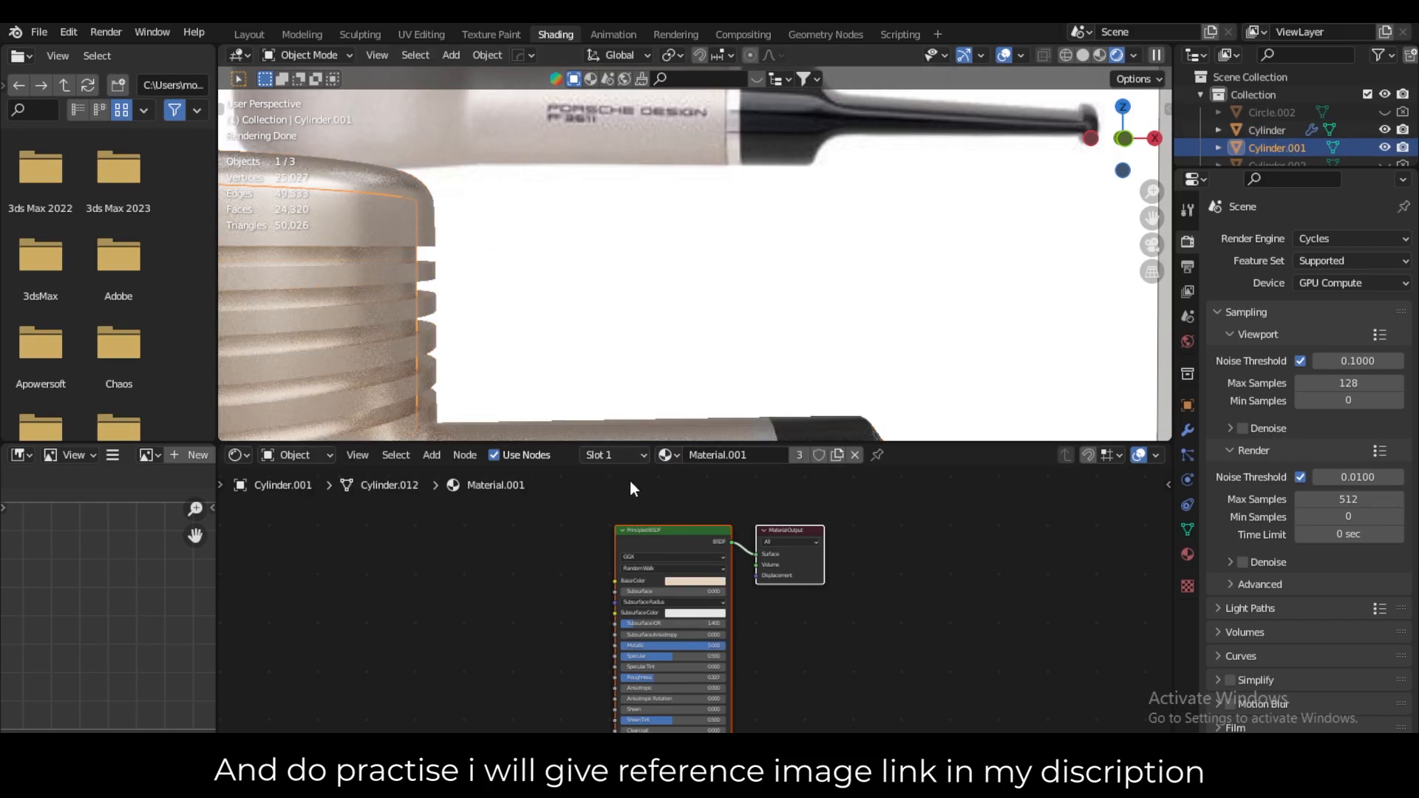
{"action": "left_click", "coordinate": [677, 455]}
{"action": "left_click", "coordinate": [703, 533]}
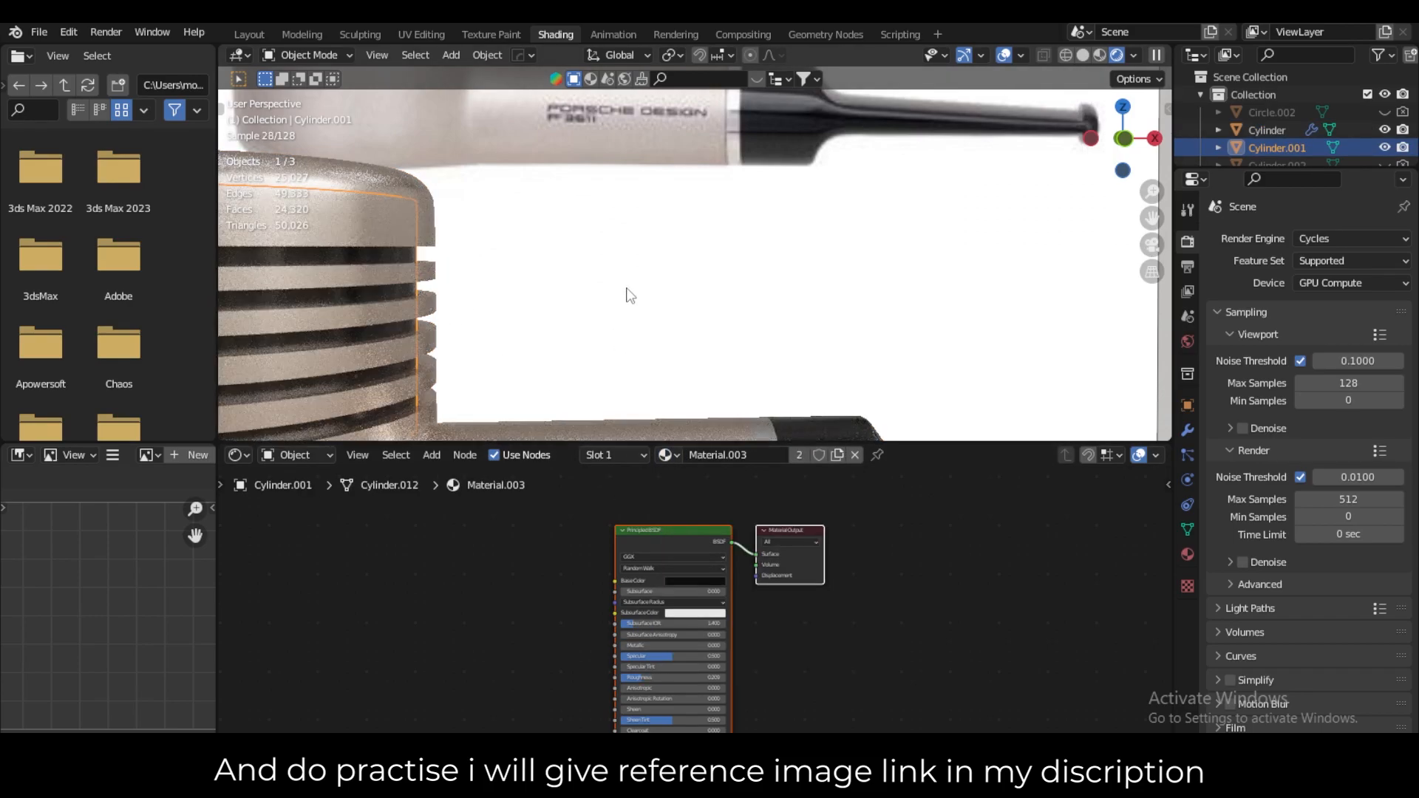